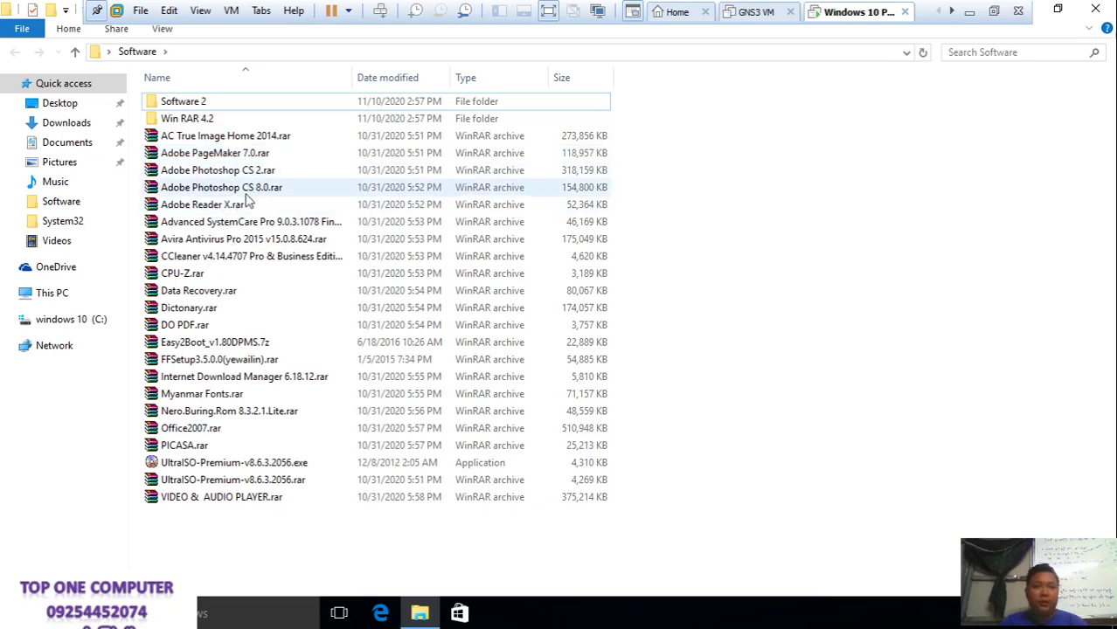
Extract the Avira Antivirus Pro 2015 v15.0.8.624.rar archive within the Software folder
click(239, 244)
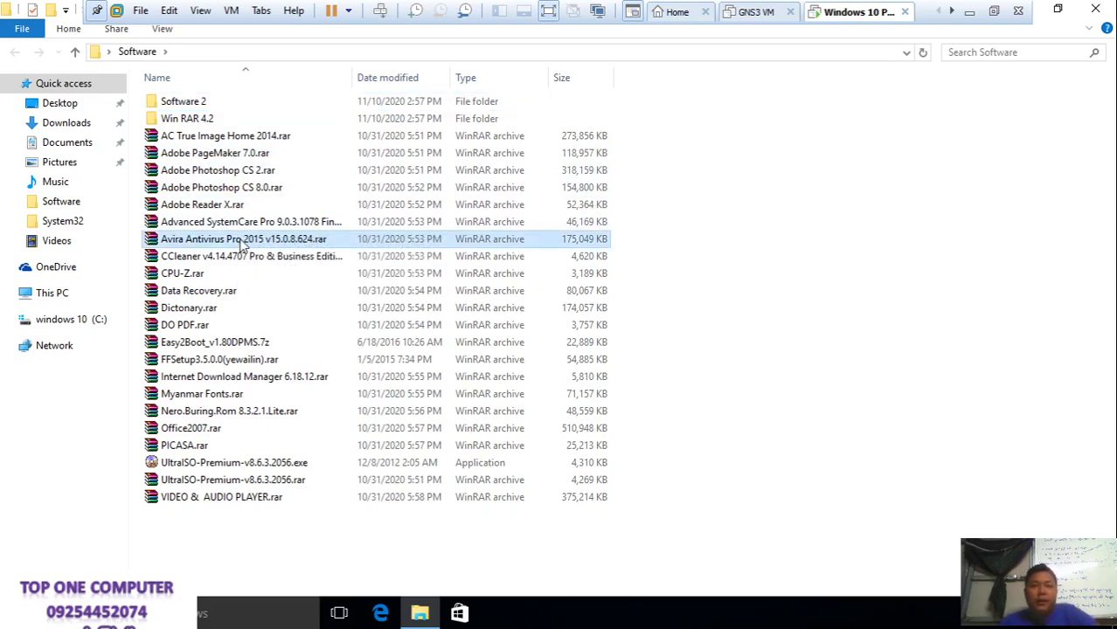
double_click(241, 240)
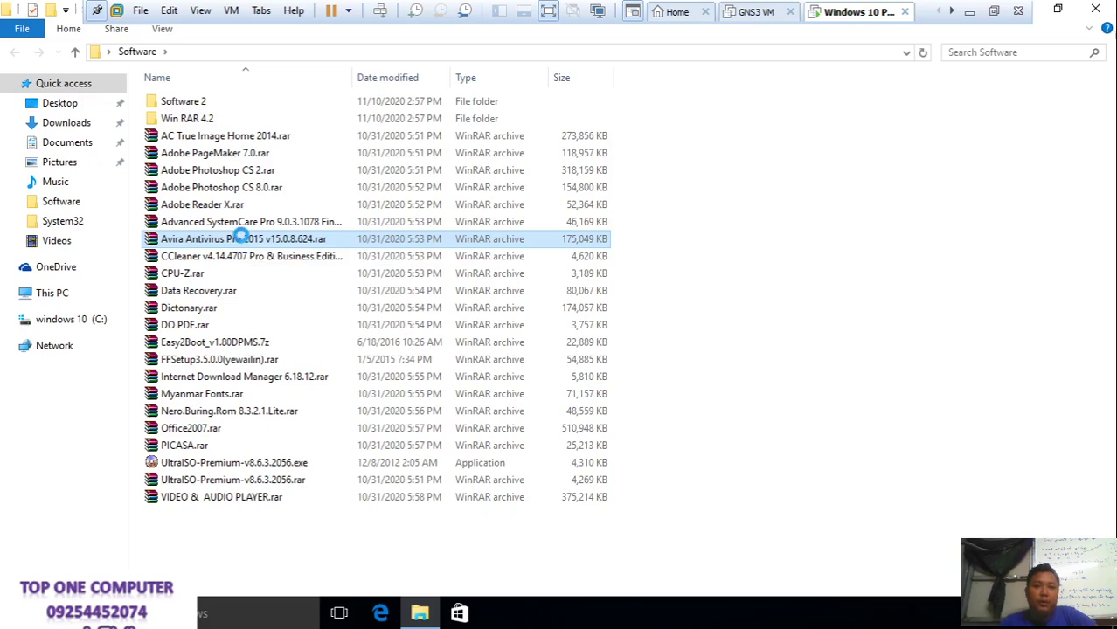
right_click(257, 237)
click(291, 305)
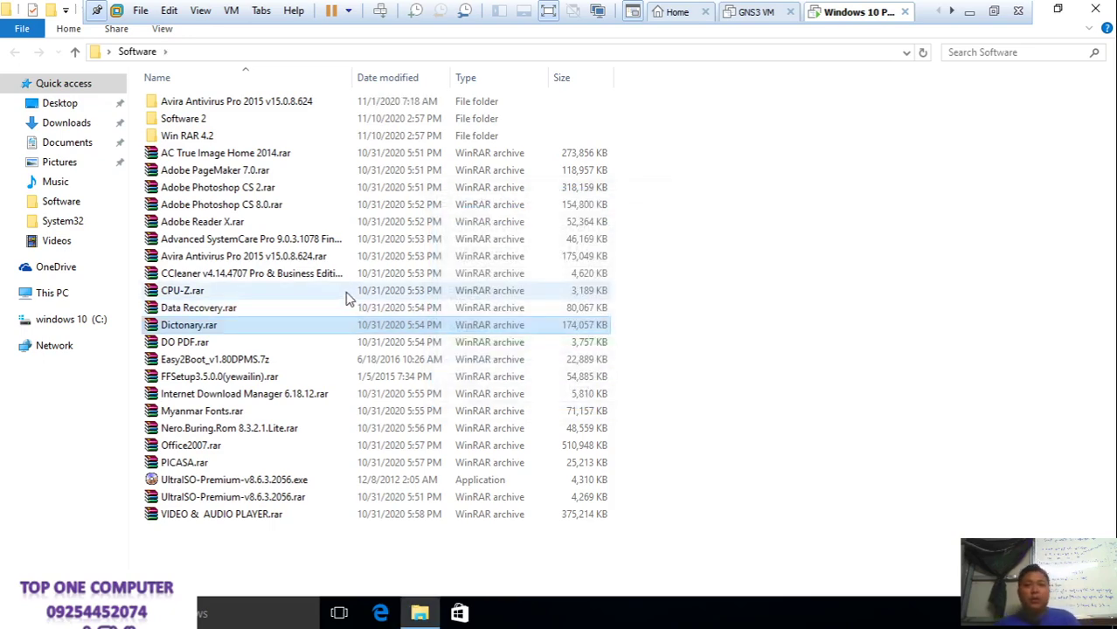
Open the extracted Avira Antivirus Pro 2015 v15.0.8.624 folder and read the installation steps in Install Notes.txt
double_click(426, 112)
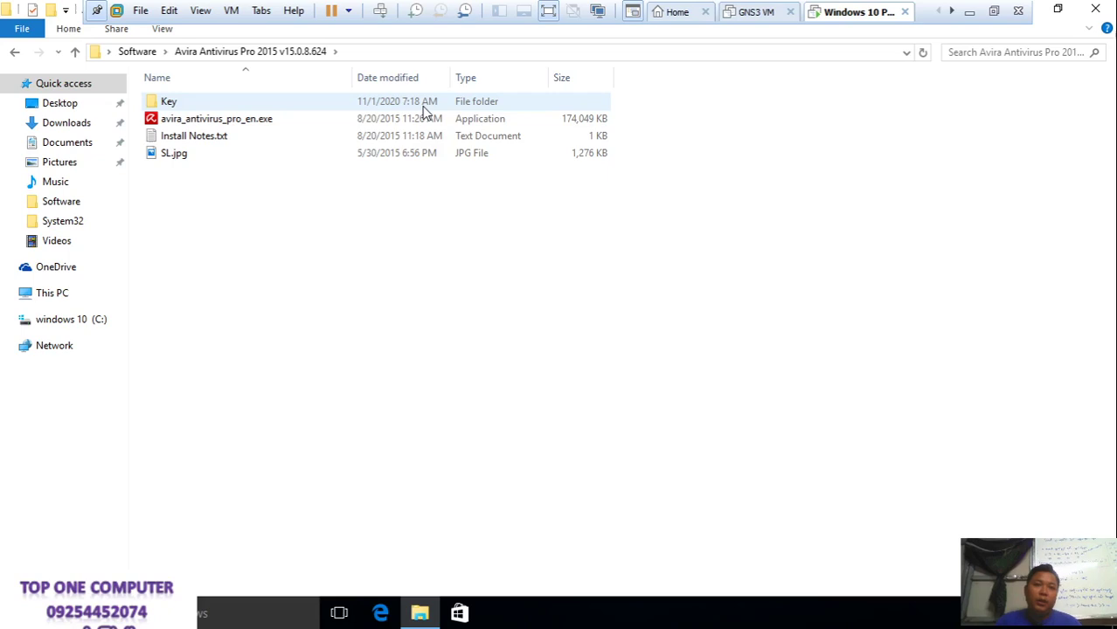
double_click(378, 140)
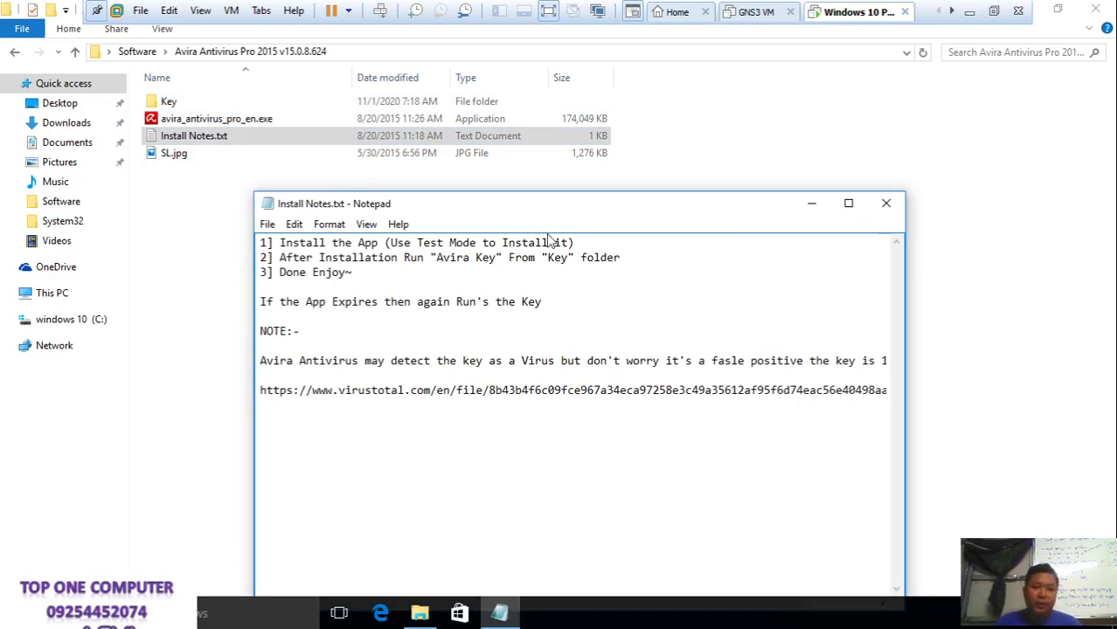
drag(384, 243, 586, 258)
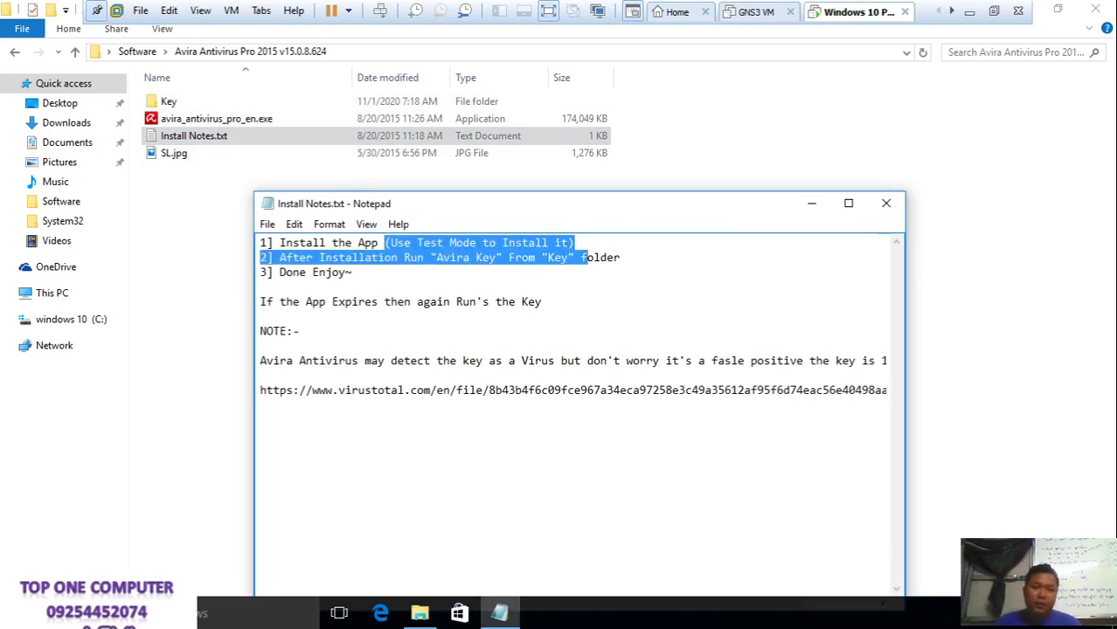
click(602, 258)
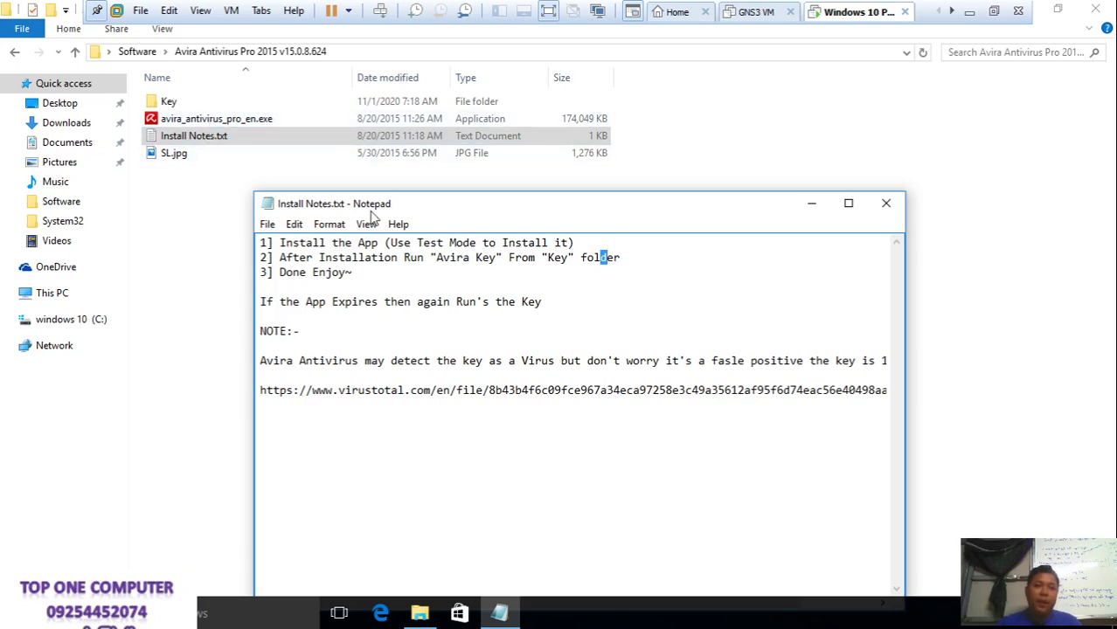
Run avira_antivirus_pro_en.exe with permission to make changes, and accept the license agreement for the Express setup
click(262, 121)
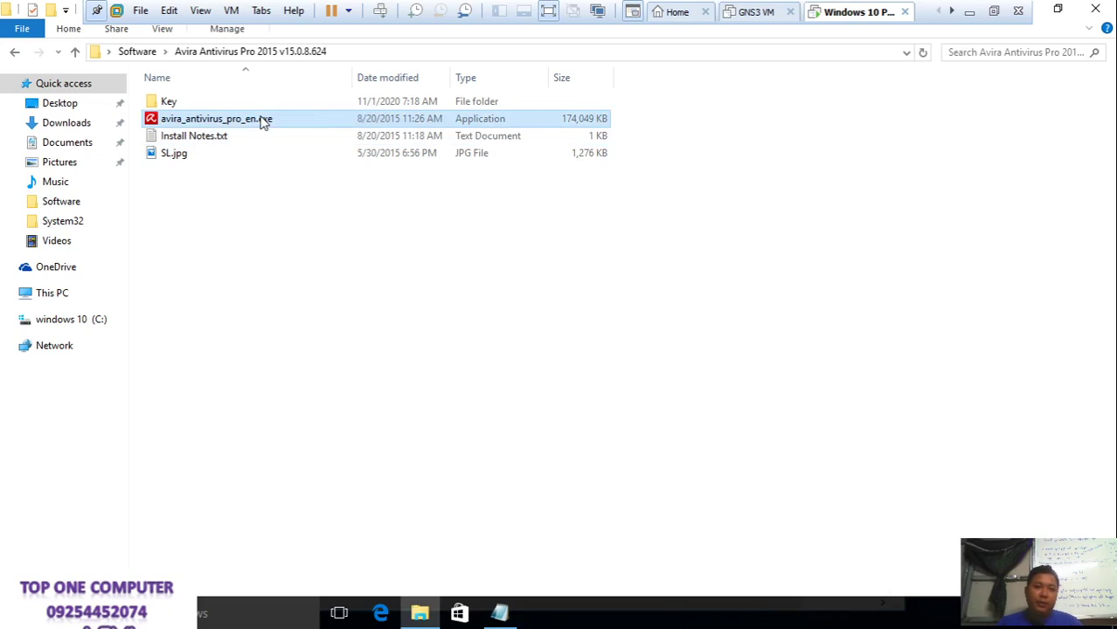
right_click(262, 118)
click(296, 150)
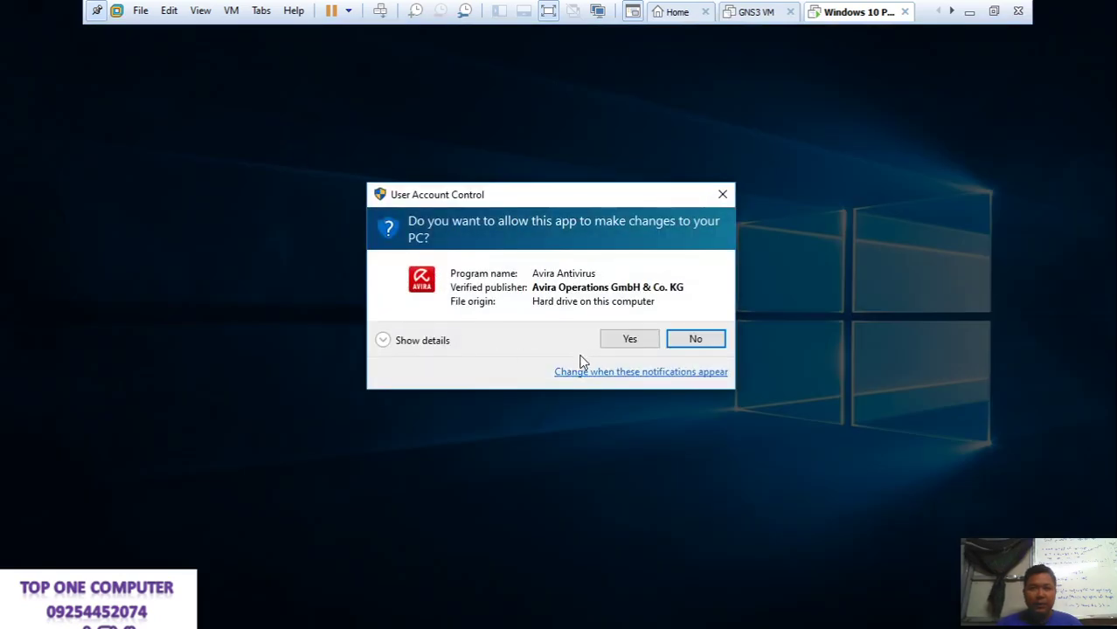
click(634, 342)
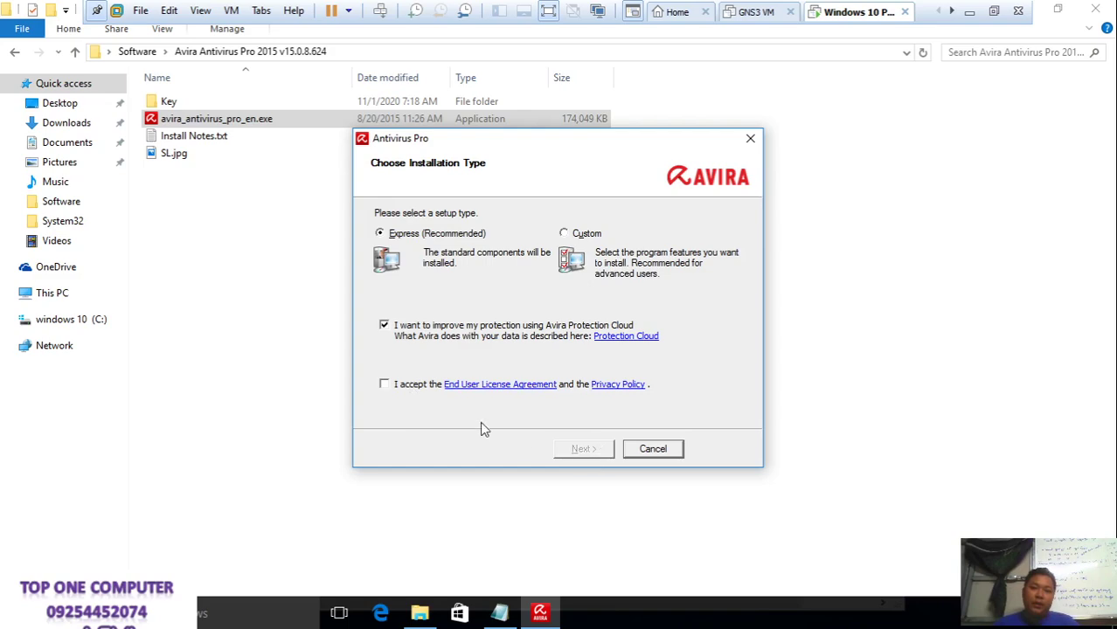
click(385, 389)
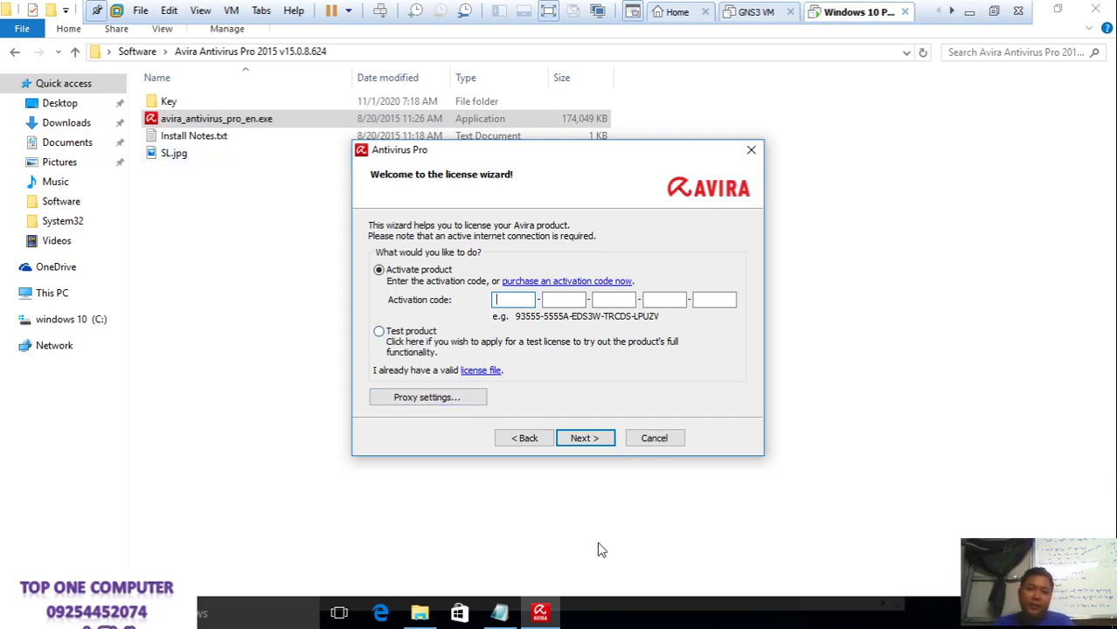
Reread the line about the Avira Key in Install Notes.txt and return to the license wizard's activation code
click(511, 616)
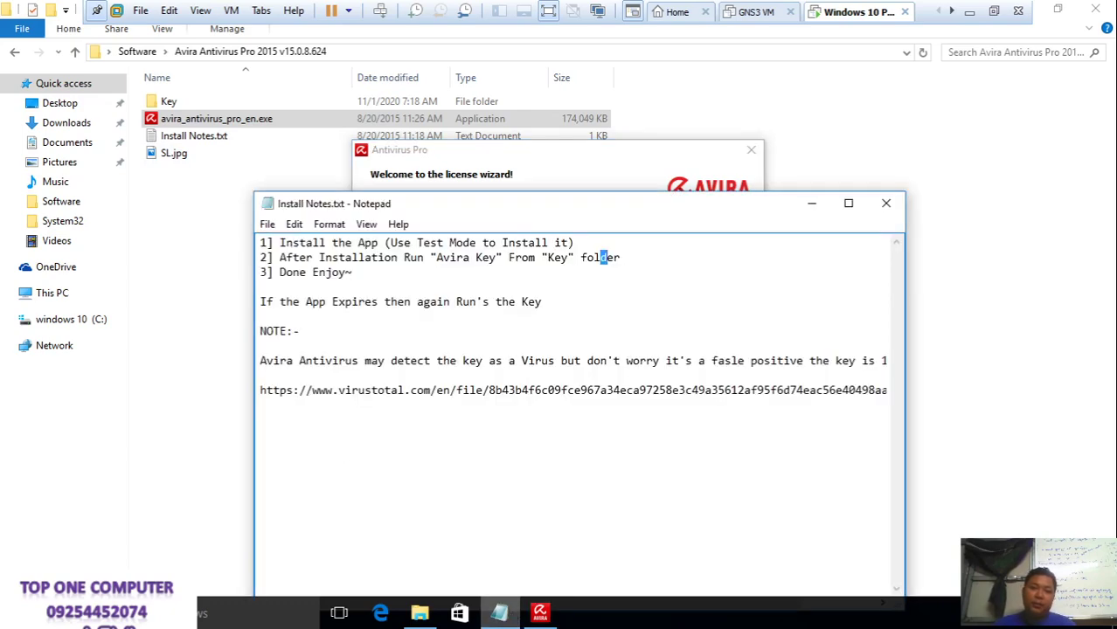
drag(430, 257, 595, 258)
click(667, 162)
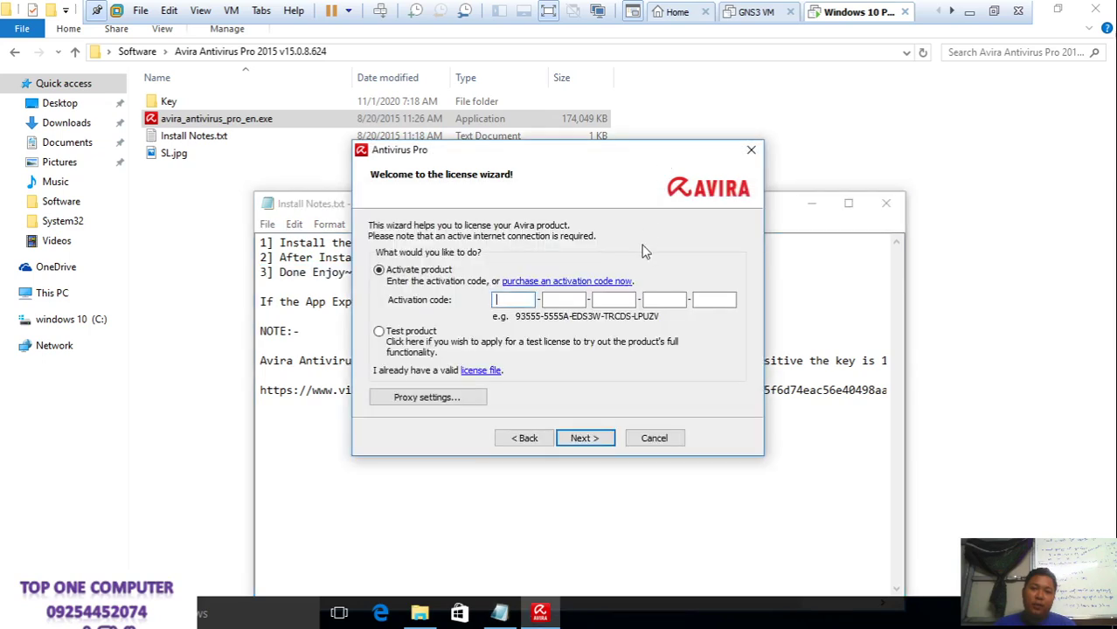
click(535, 299)
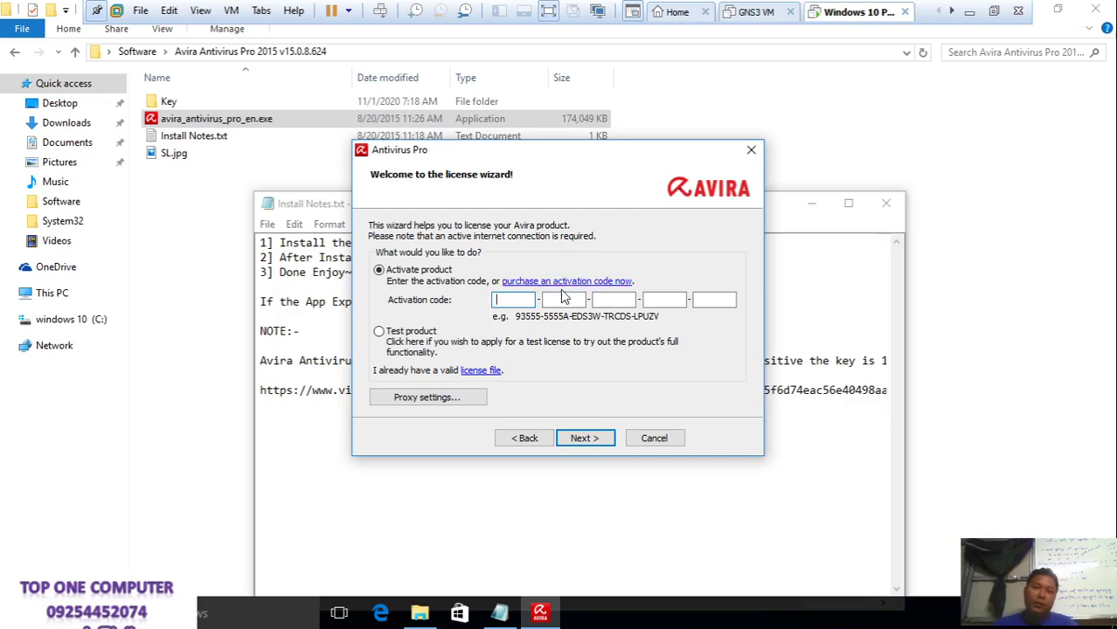
Start choosing a license file and look up Avira Key.key in the extracted package's Key folder
click(478, 373)
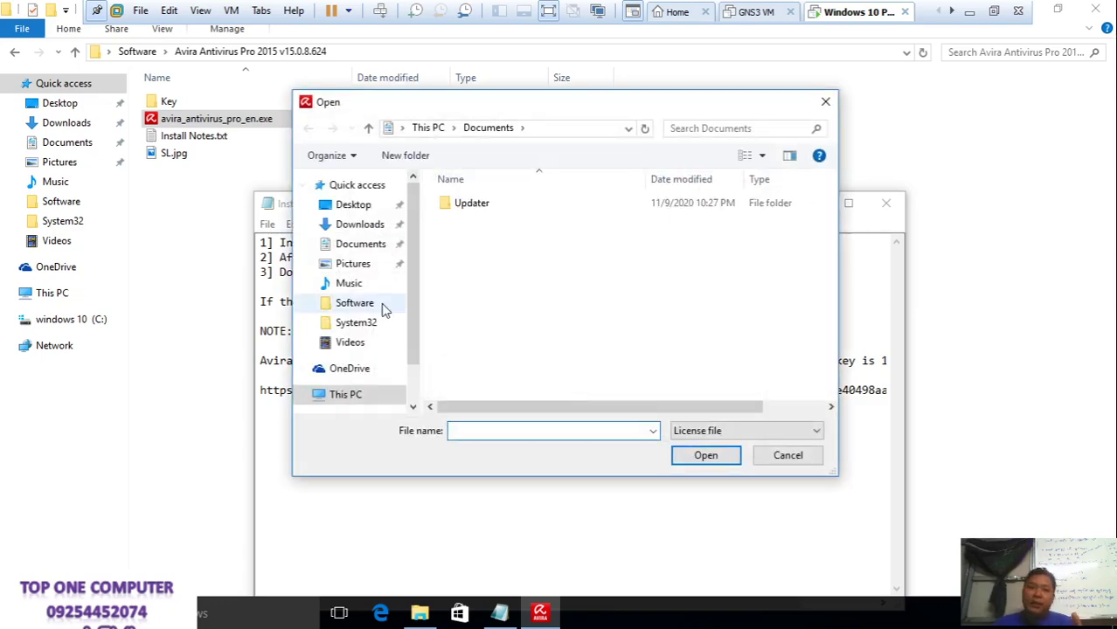
double_click(192, 104)
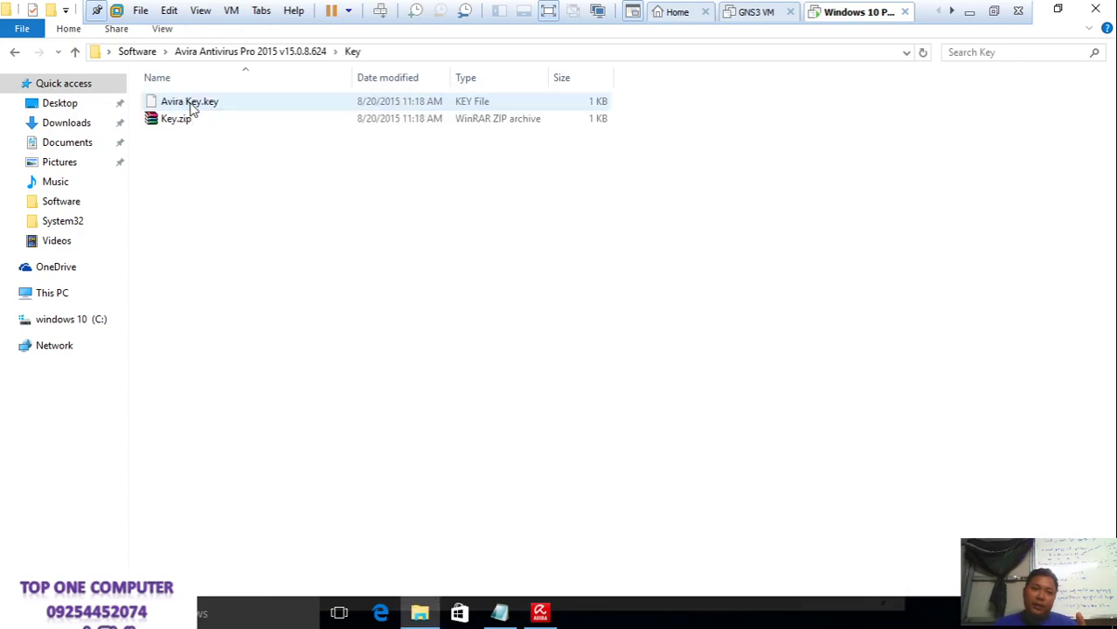
click(212, 105)
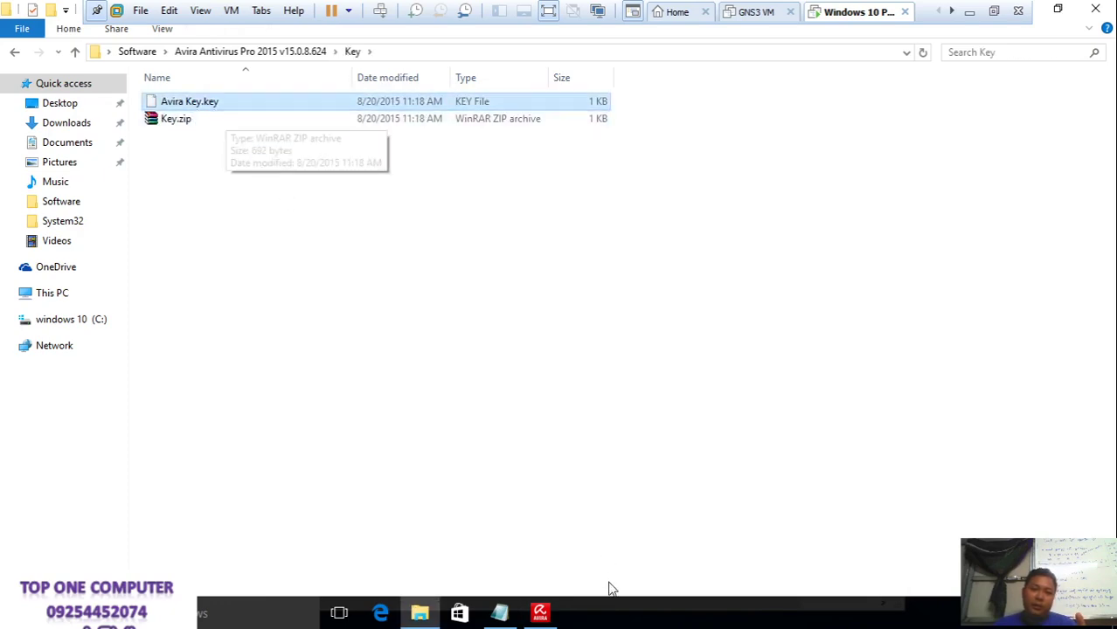
click(539, 612)
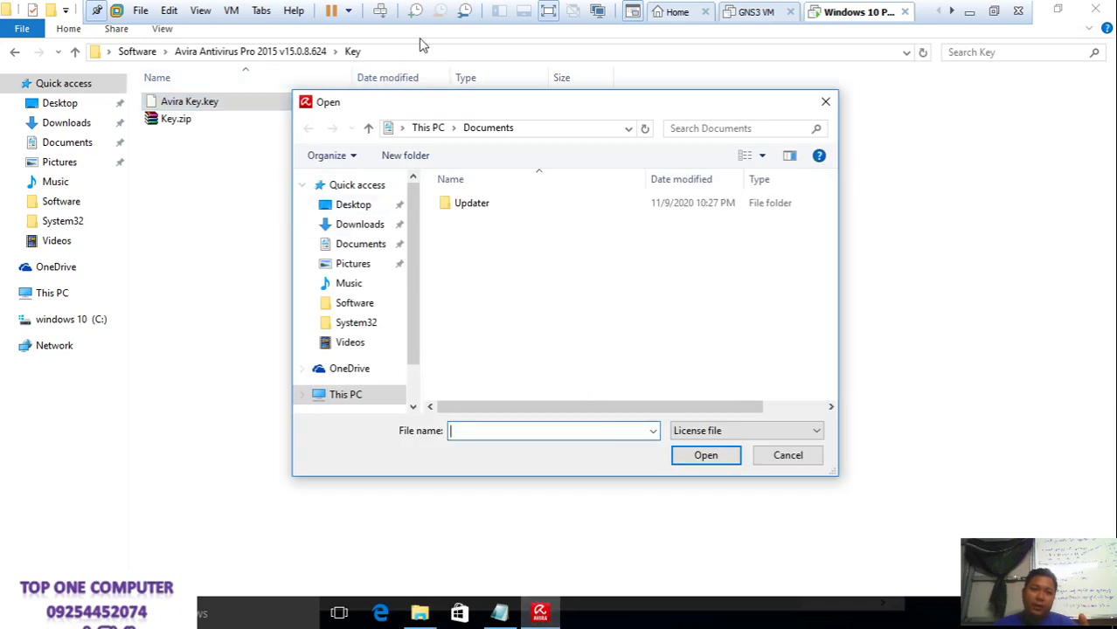
click(365, 208)
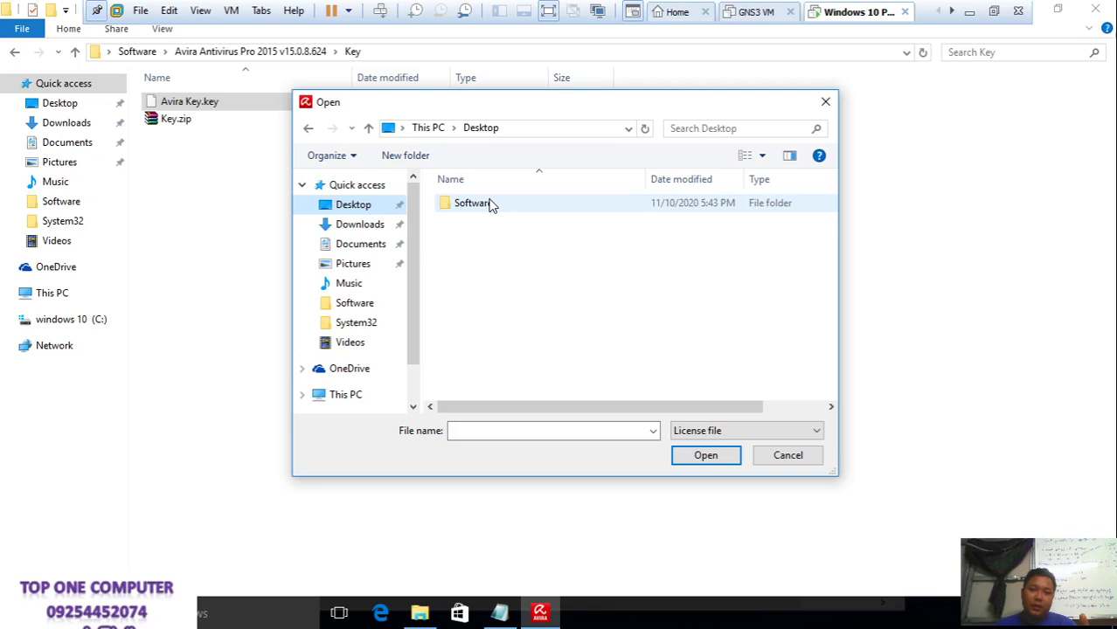
click(491, 205)
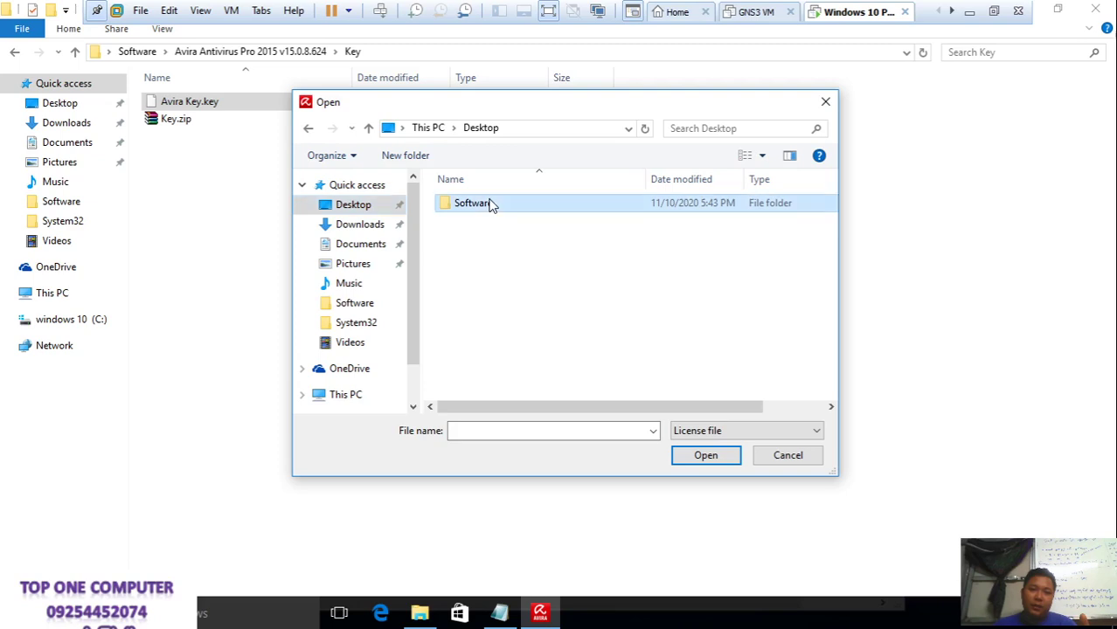
double_click(492, 205)
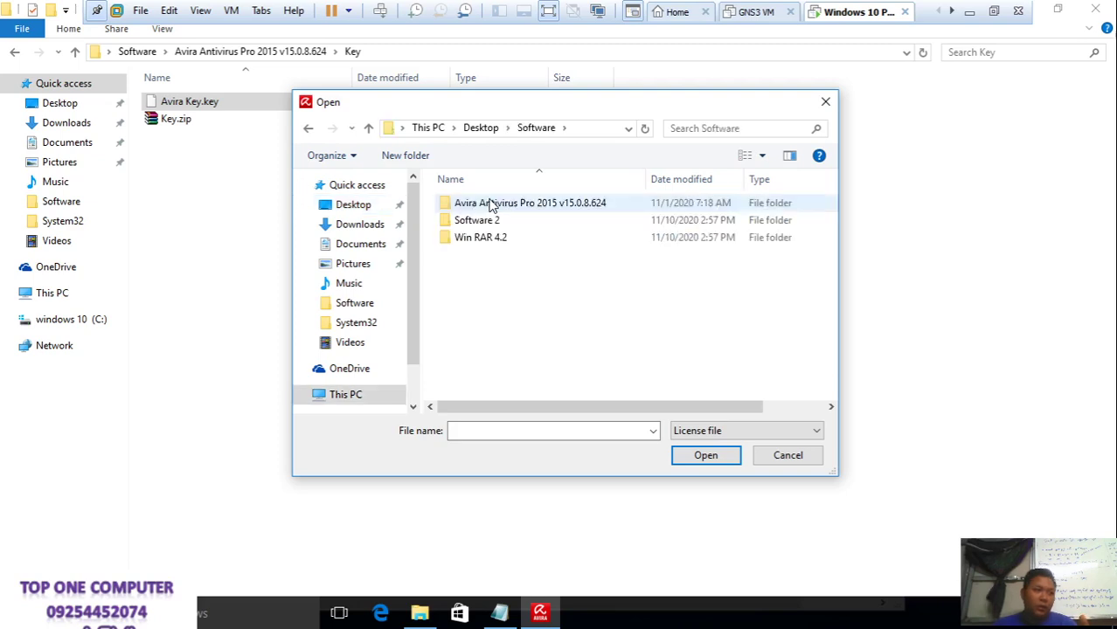
click(500, 210)
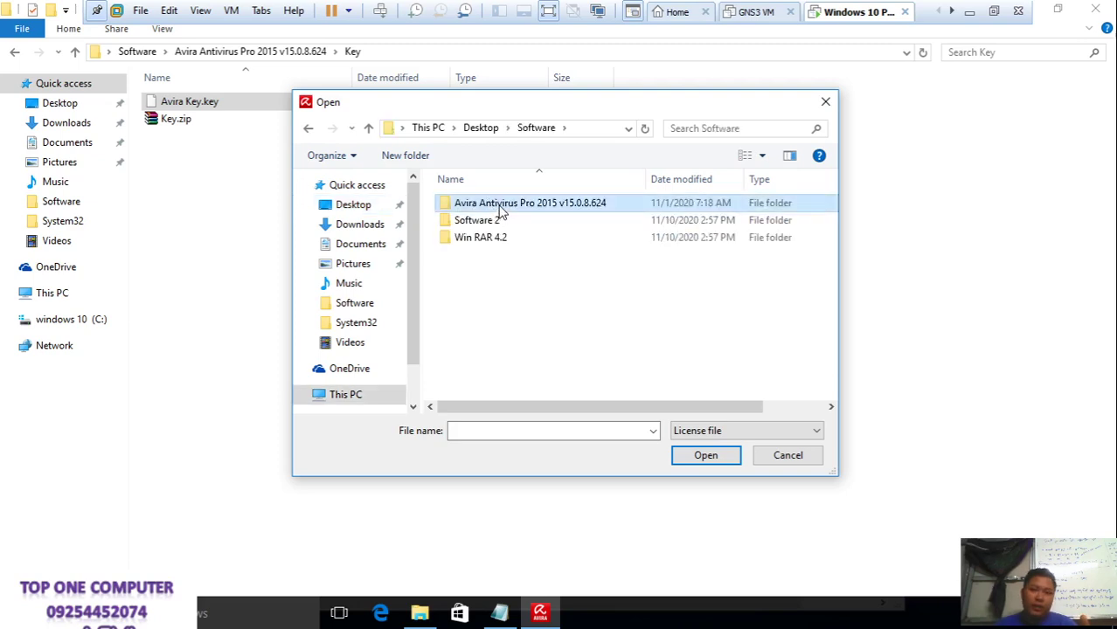
double_click(501, 210)
click(501, 210)
double_click(501, 210)
click(501, 210)
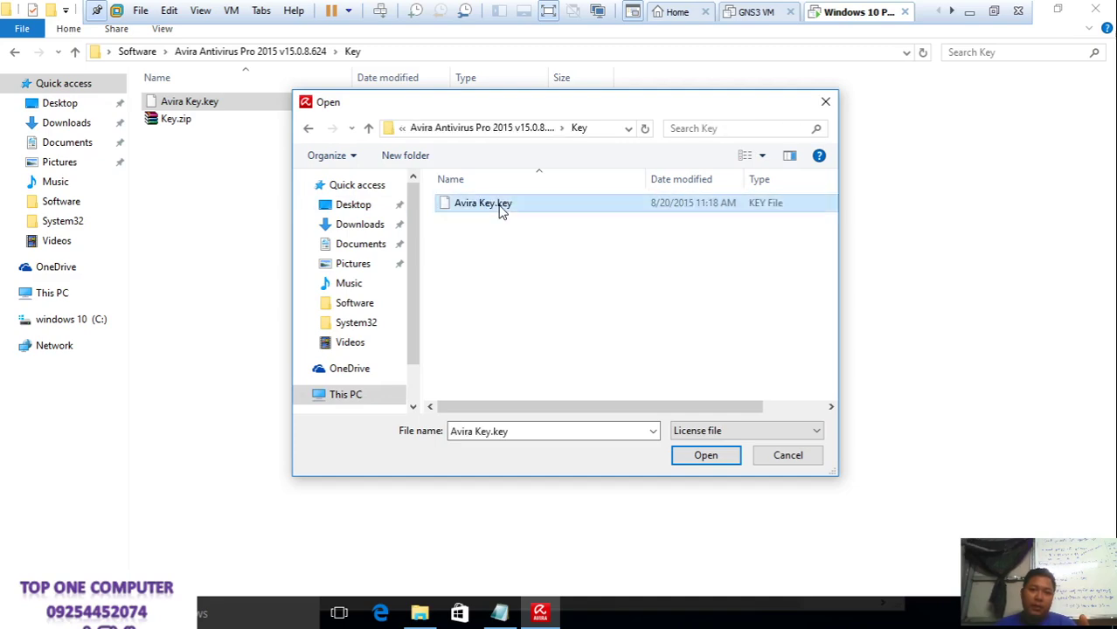
click(769, 459)
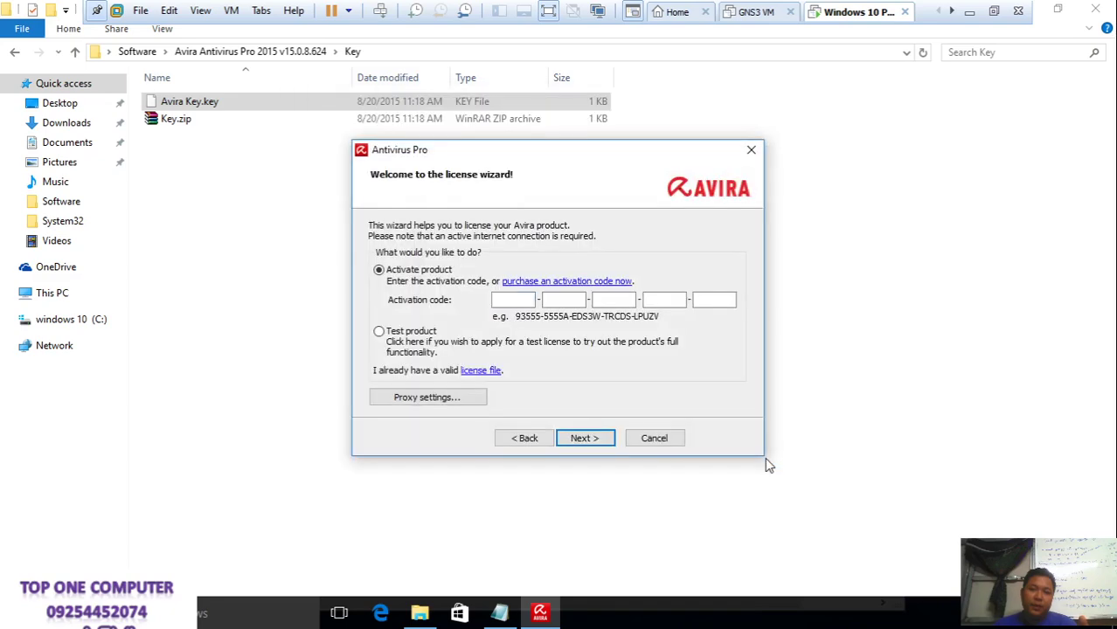
Try to continue past the license wizard with Activate product chosen and the activation code left empty
click(589, 439)
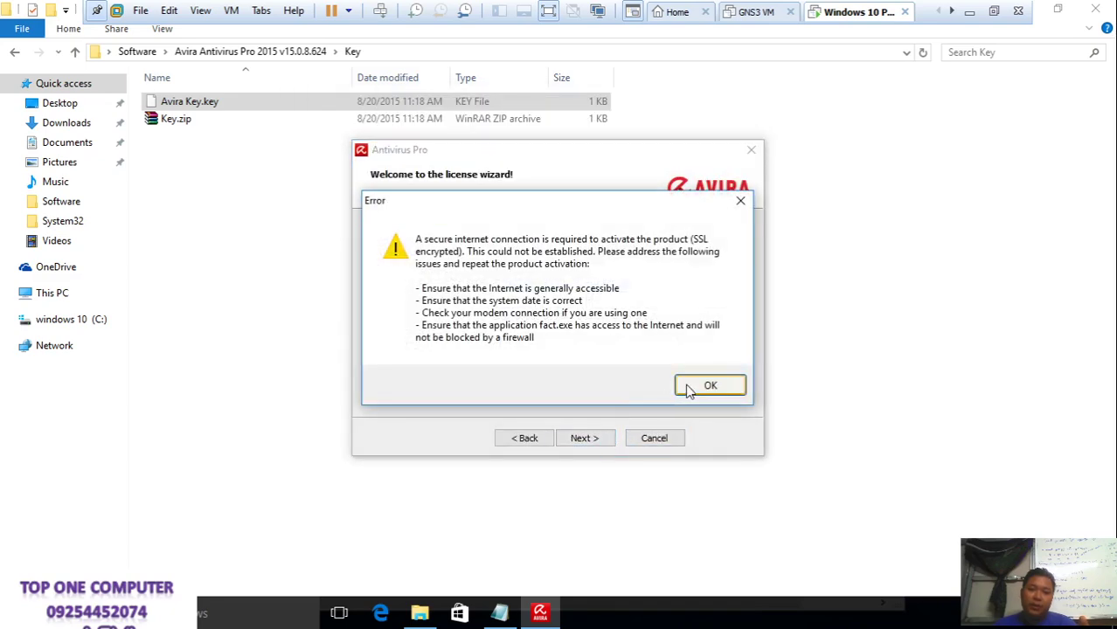
click(696, 385)
click(585, 438)
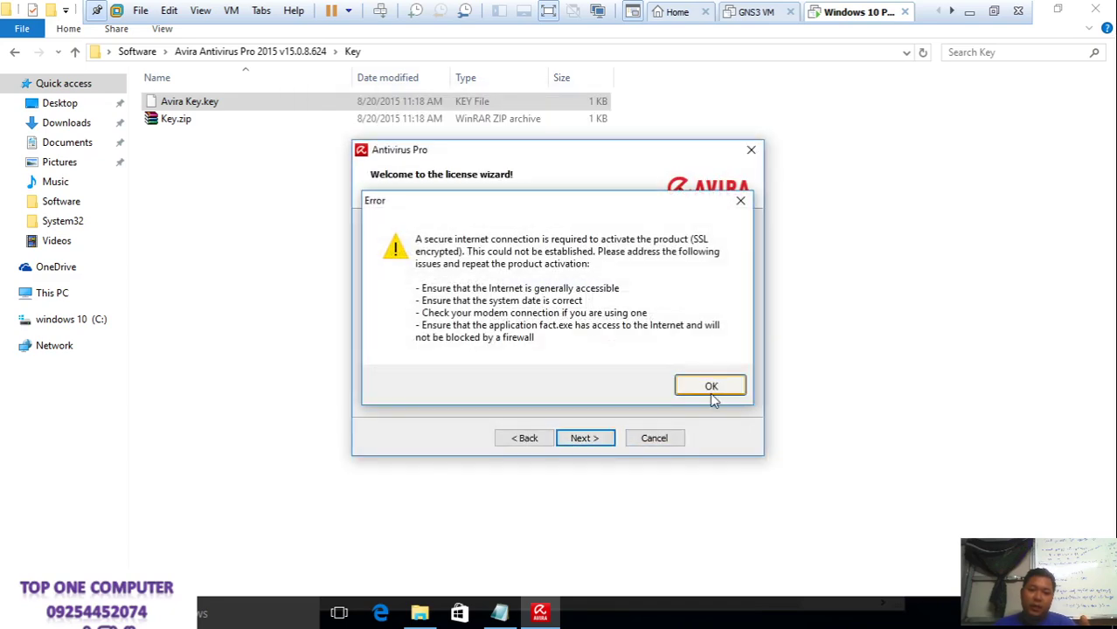
click(710, 389)
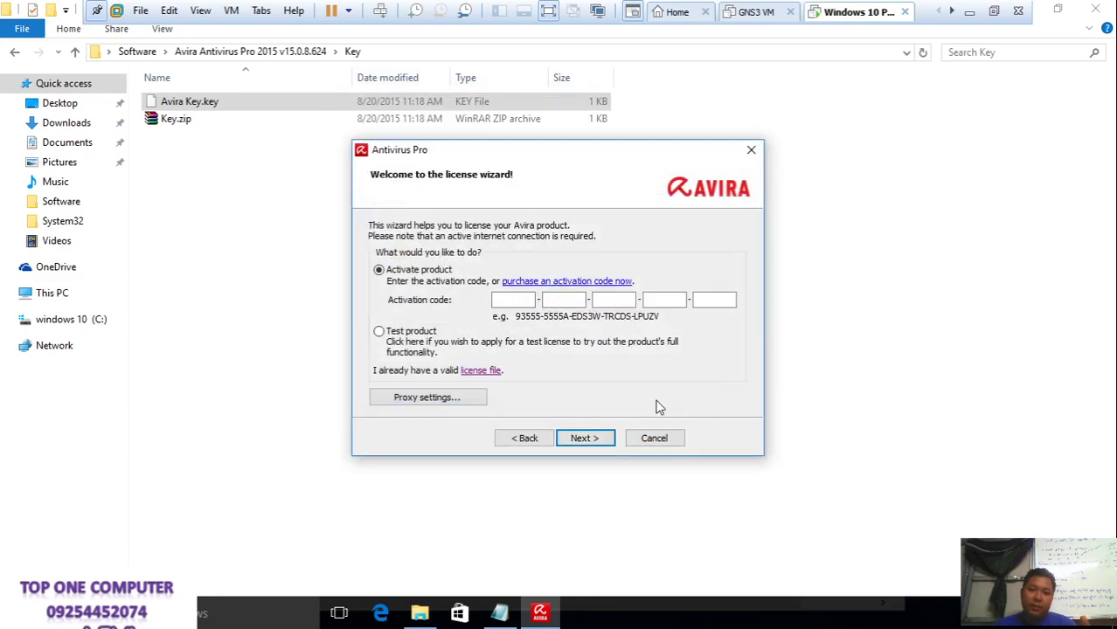
Load Avira Key.key as the license file from the Key folder of the Avira package in Desktop > Software
click(479, 374)
click(353, 204)
double_click(486, 209)
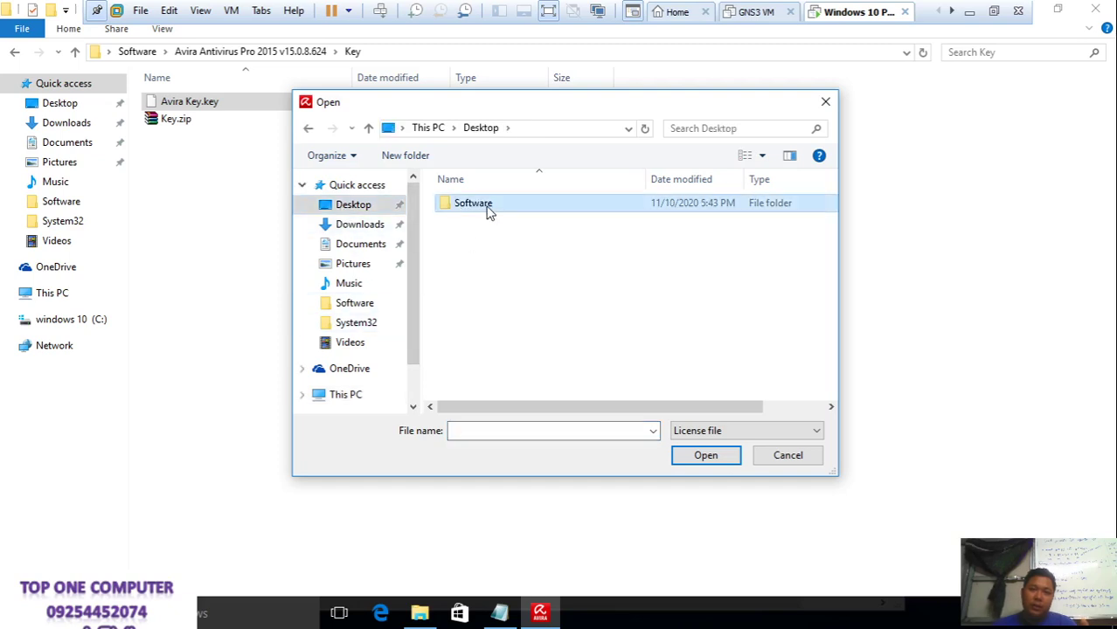
double_click(489, 210)
double_click(489, 209)
click(489, 210)
click(705, 456)
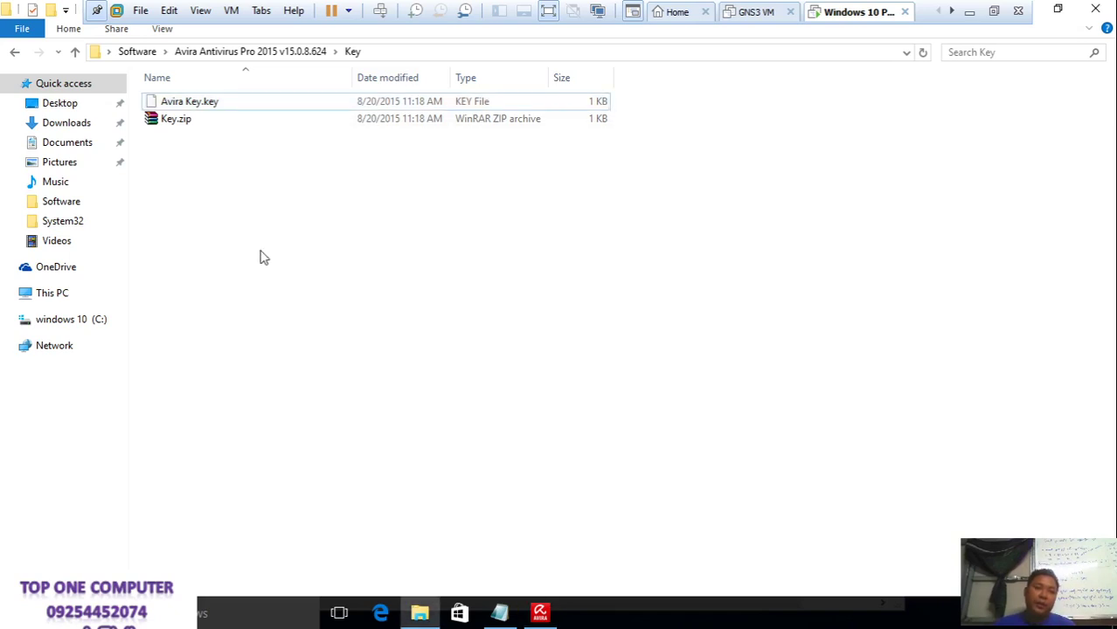
Review the post-installation instructions in Install Notes.txt and return to the Avira setup progress
click(500, 614)
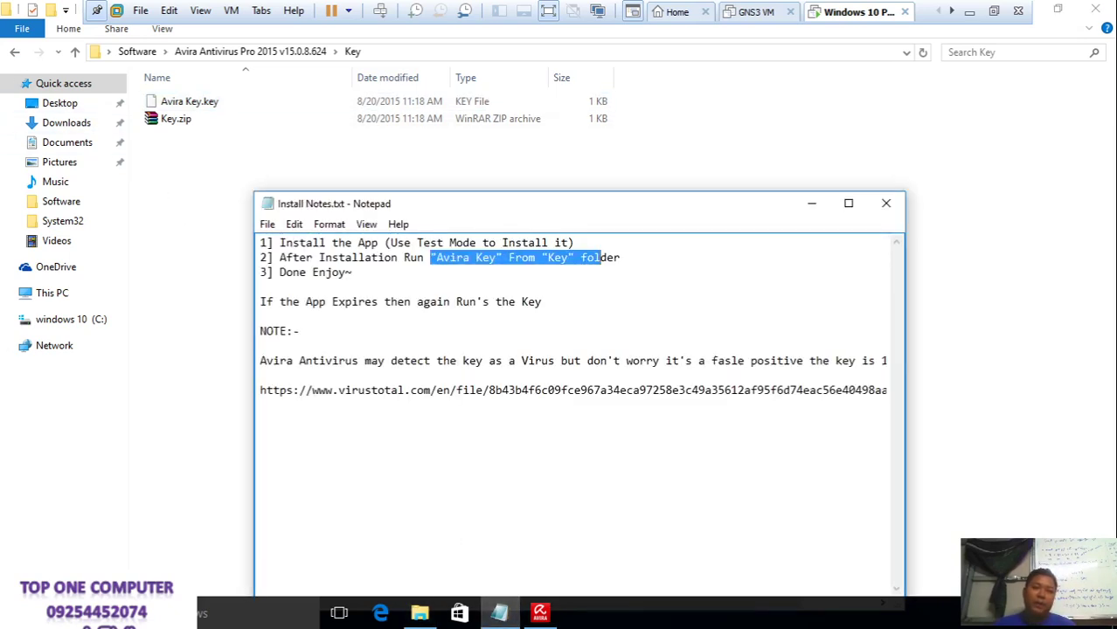
drag(594, 258, 621, 258)
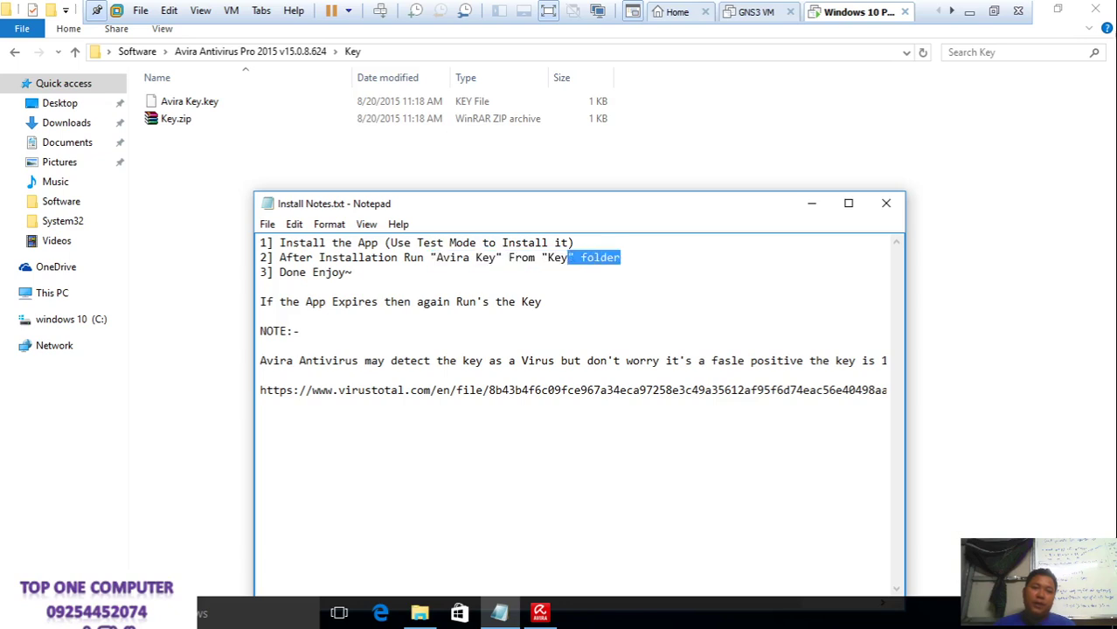
drag(259, 272, 352, 272)
drag(430, 258, 621, 258)
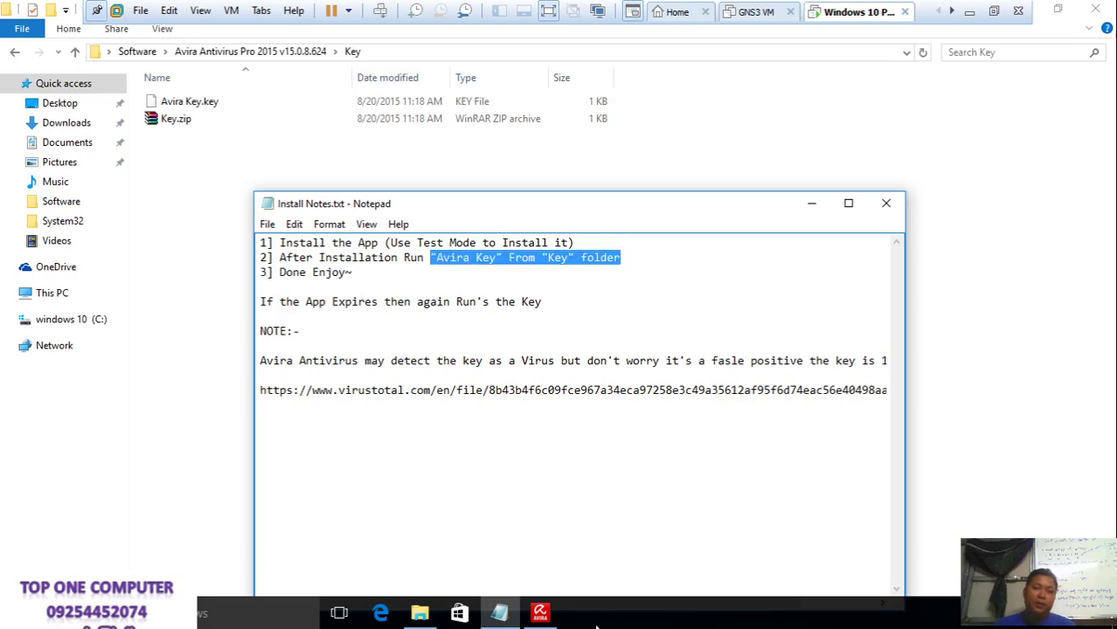
click(537, 613)
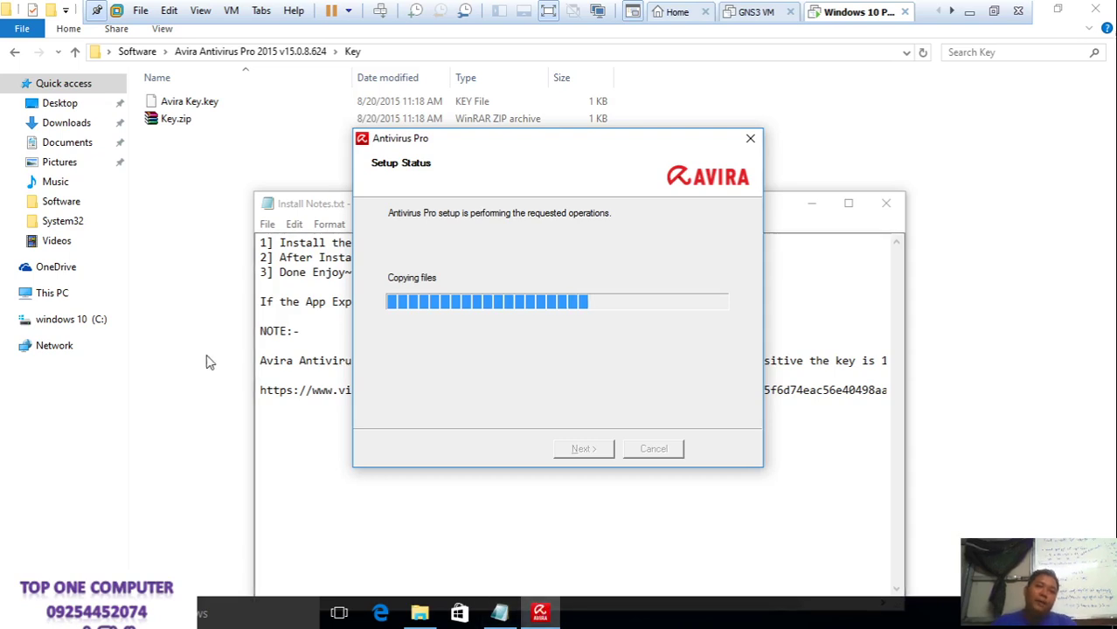
click(191, 102)
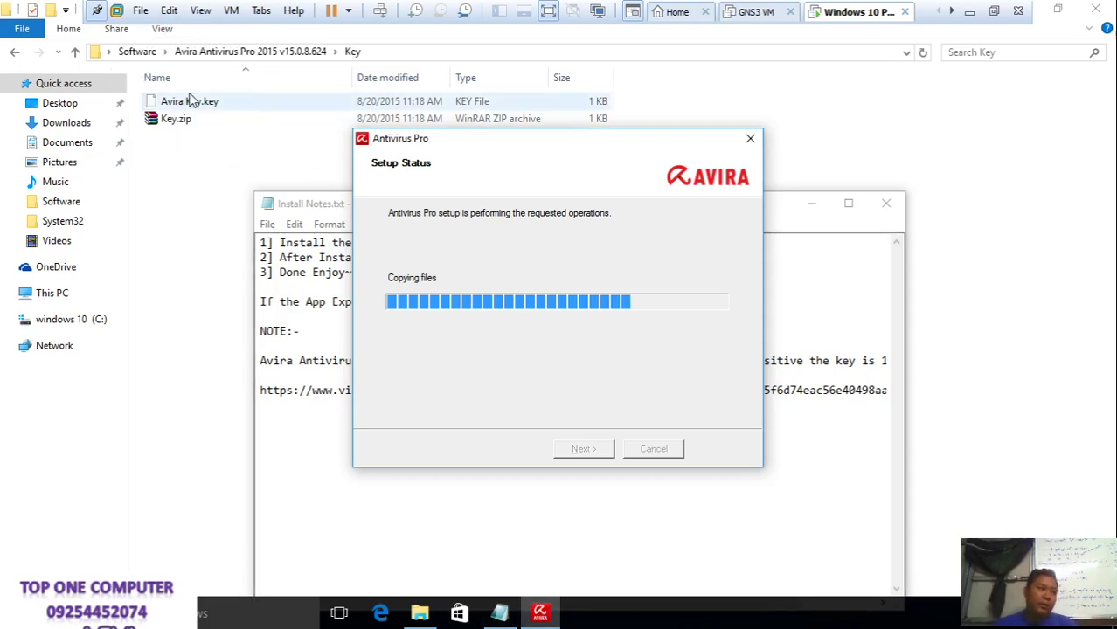
click(266, 143)
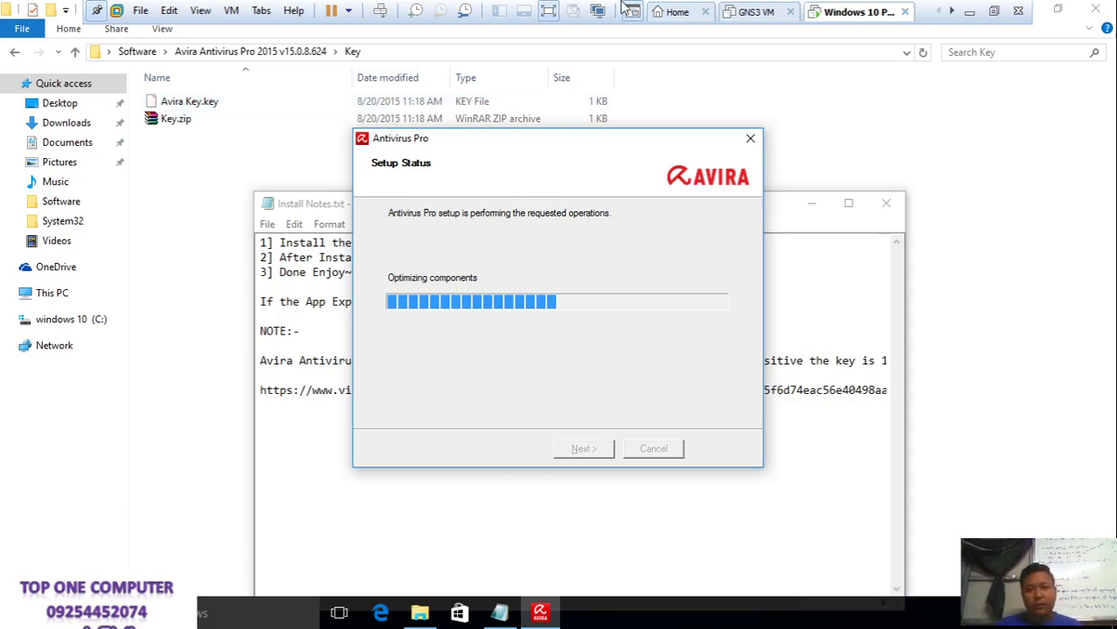
Open This PC and bring back the Avira setup window to check the installation progress
click(53, 294)
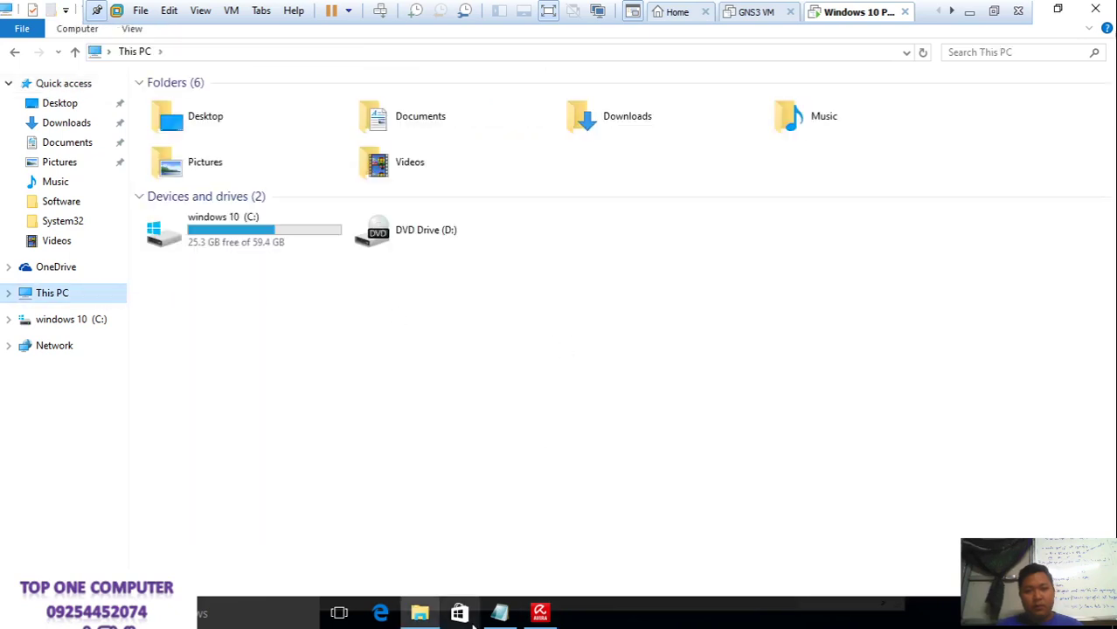
click(535, 613)
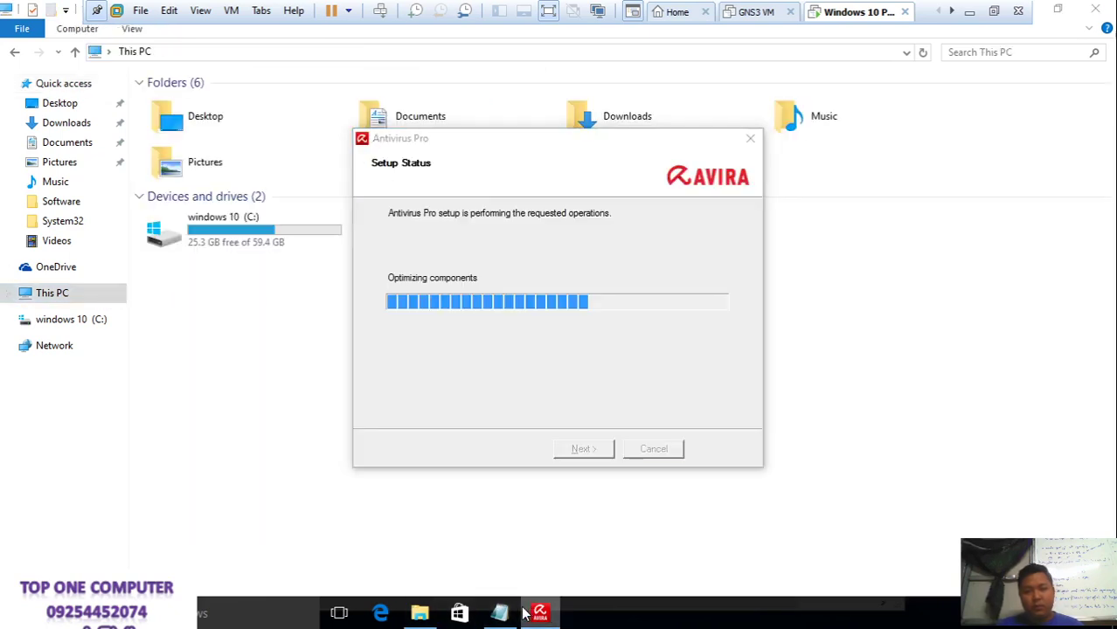
mouse_move(516, 607)
mouse_move(529, 578)
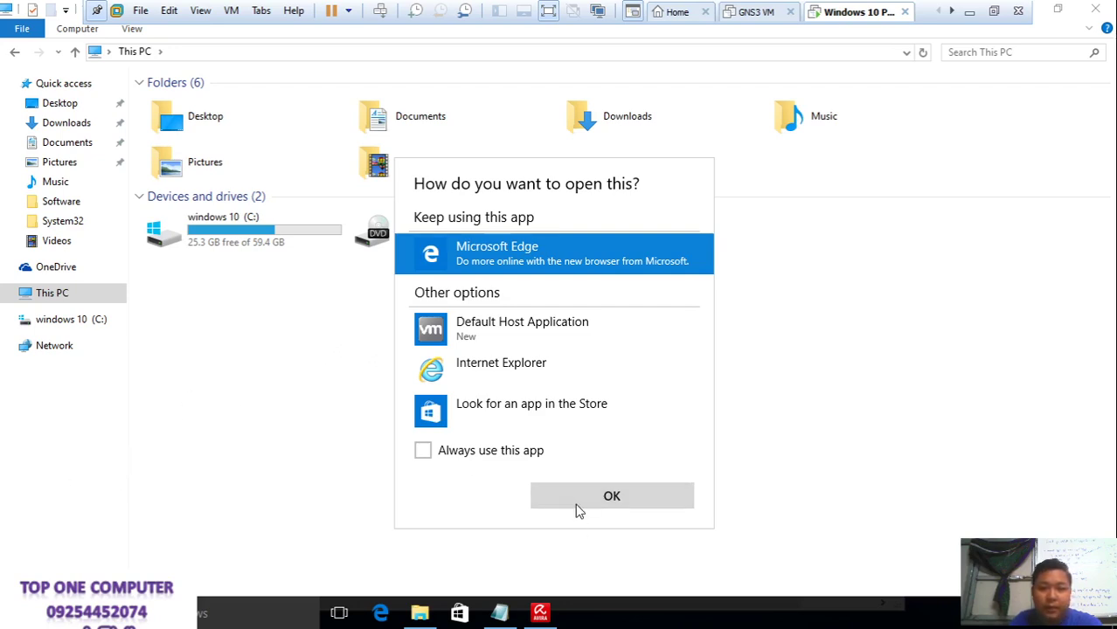
Accept Microsoft Edge for the pending link, close its window, and stop the Luke Filewalker scan
click(601, 498)
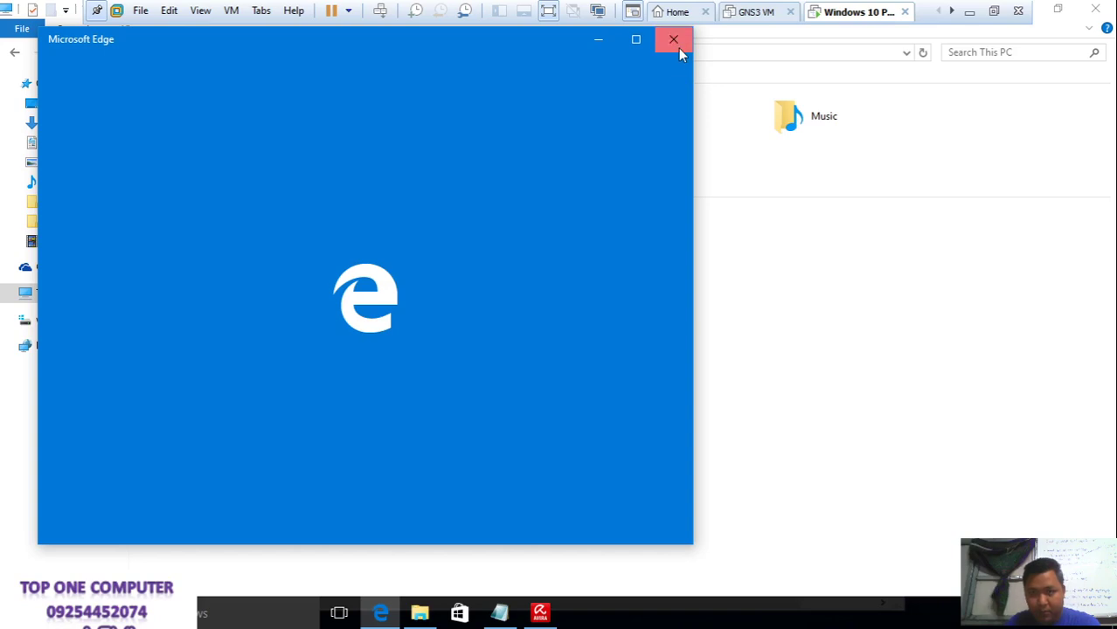
click(680, 52)
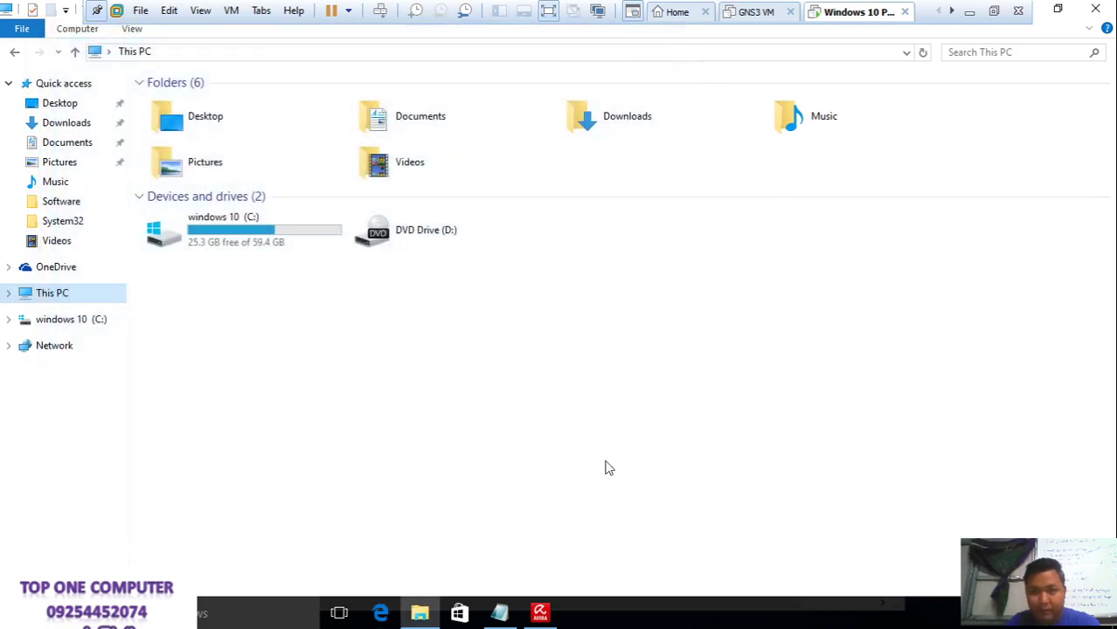
click(547, 612)
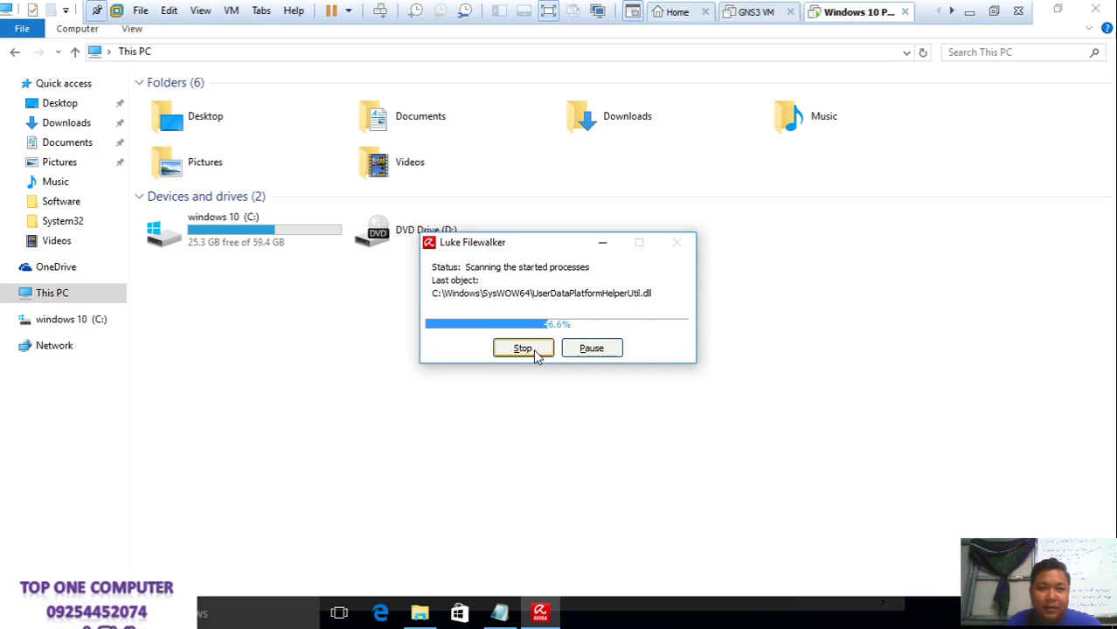
click(536, 351)
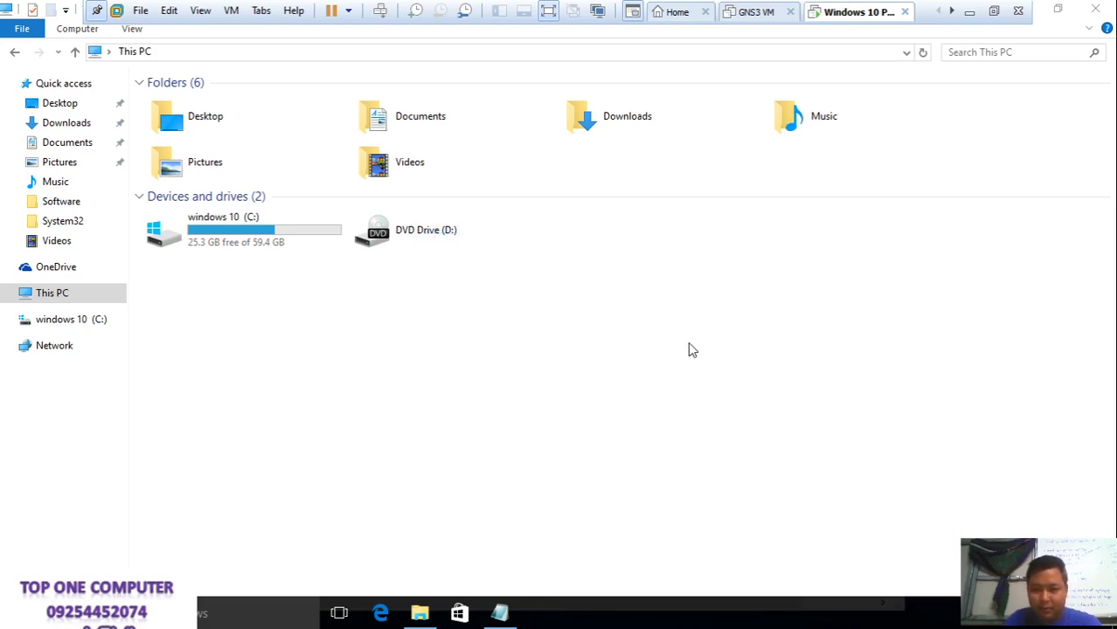
Close the This PC and Install Notes.txt windows and refresh the desktop
click(1096, 9)
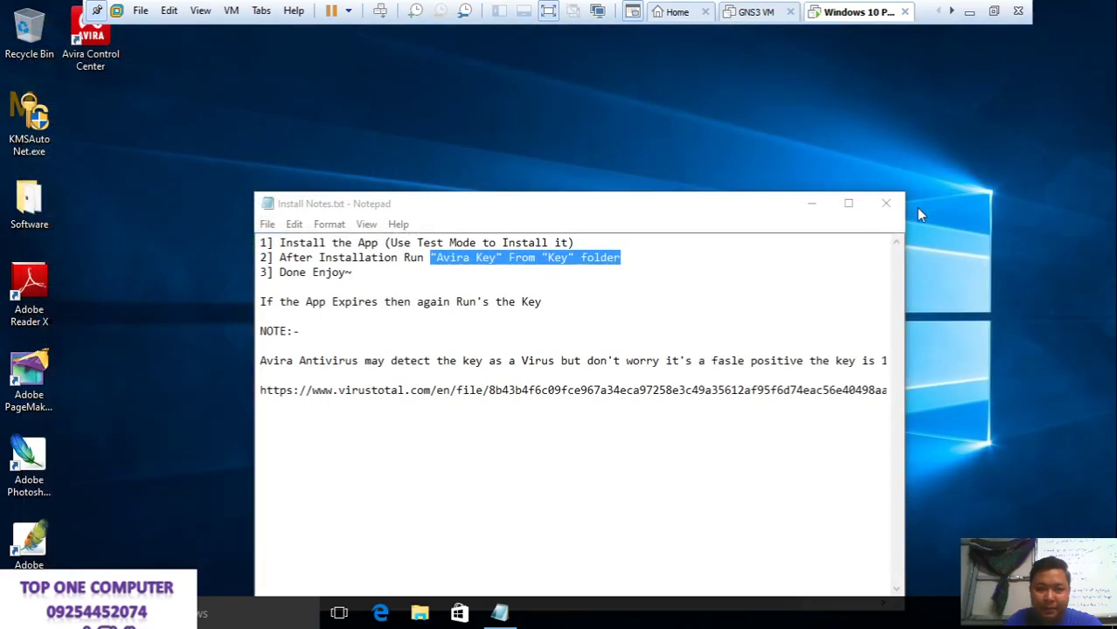
click(900, 203)
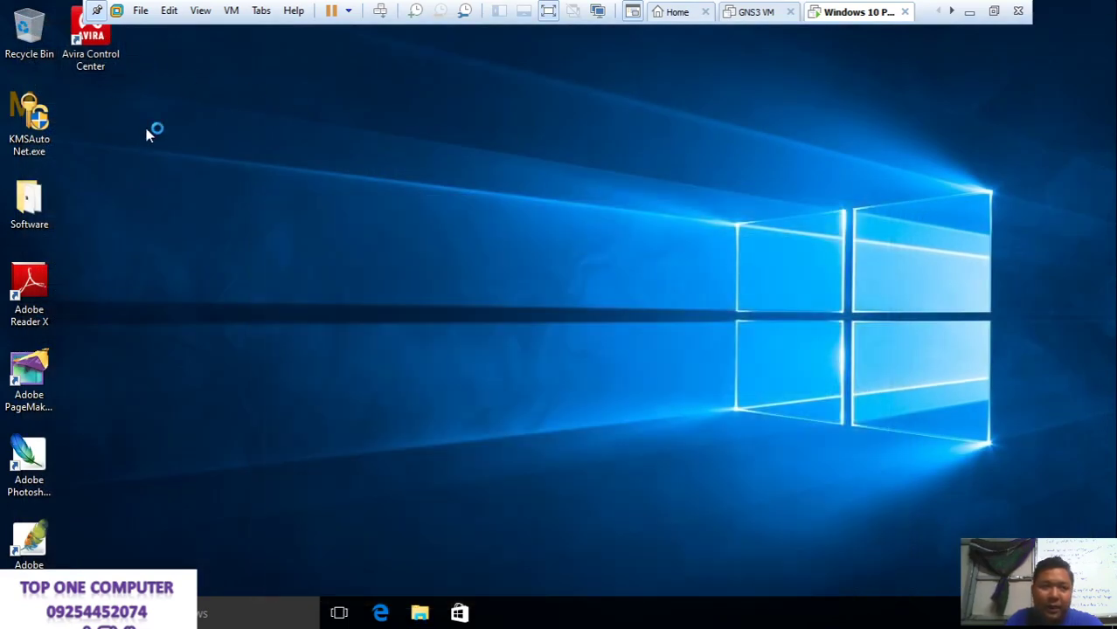
right_click(168, 150)
click(217, 196)
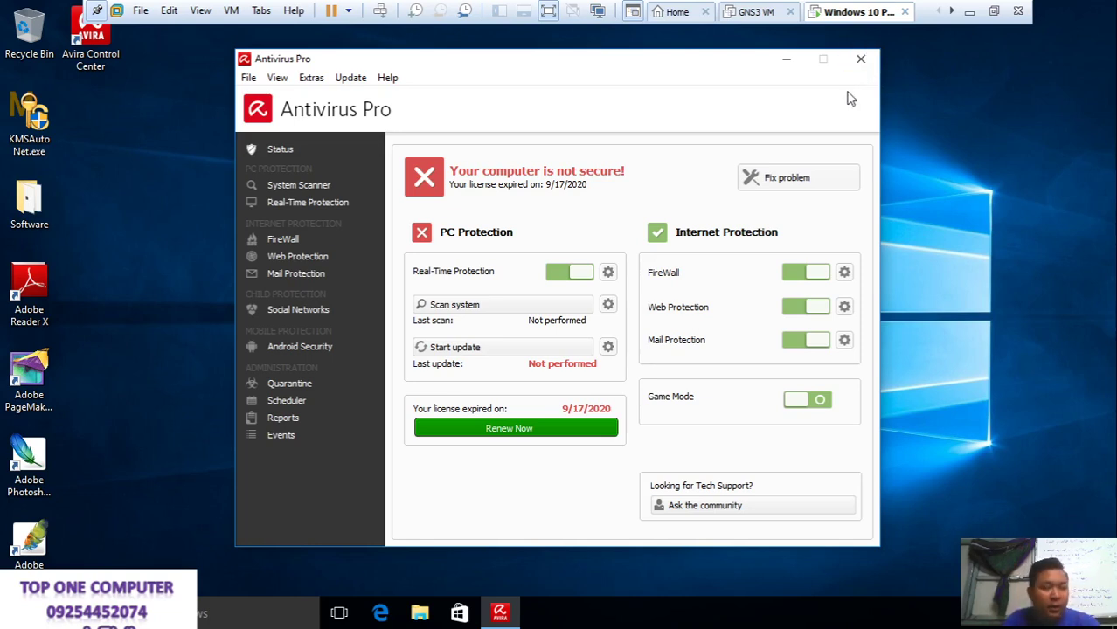
Search Windows for "virus", review the Windows Defender settings, and close Settings
key(super)
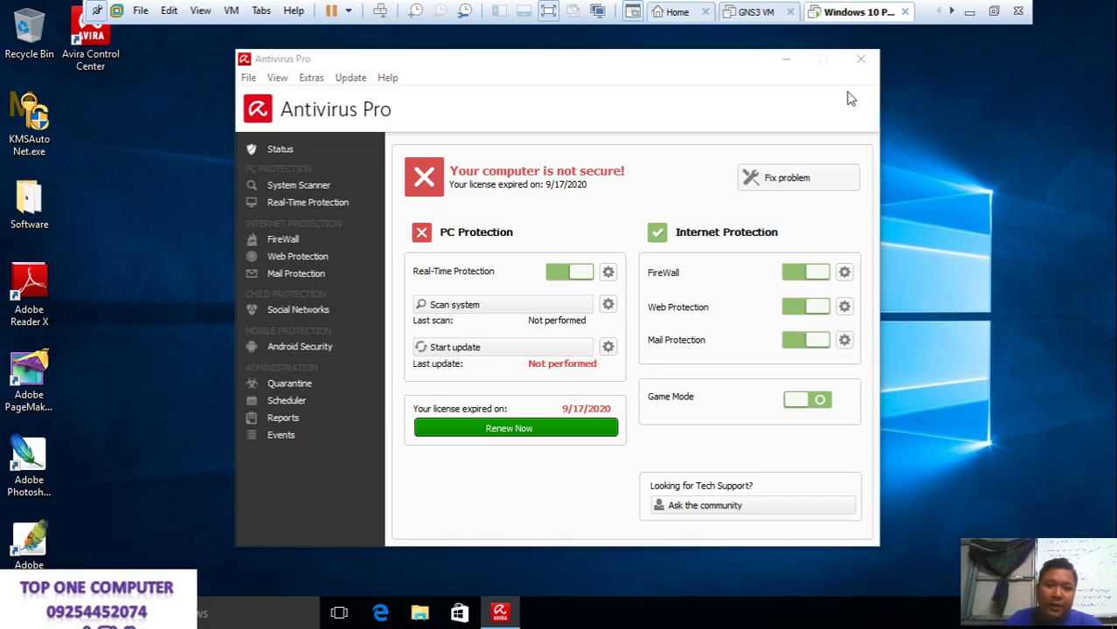
text(virus)
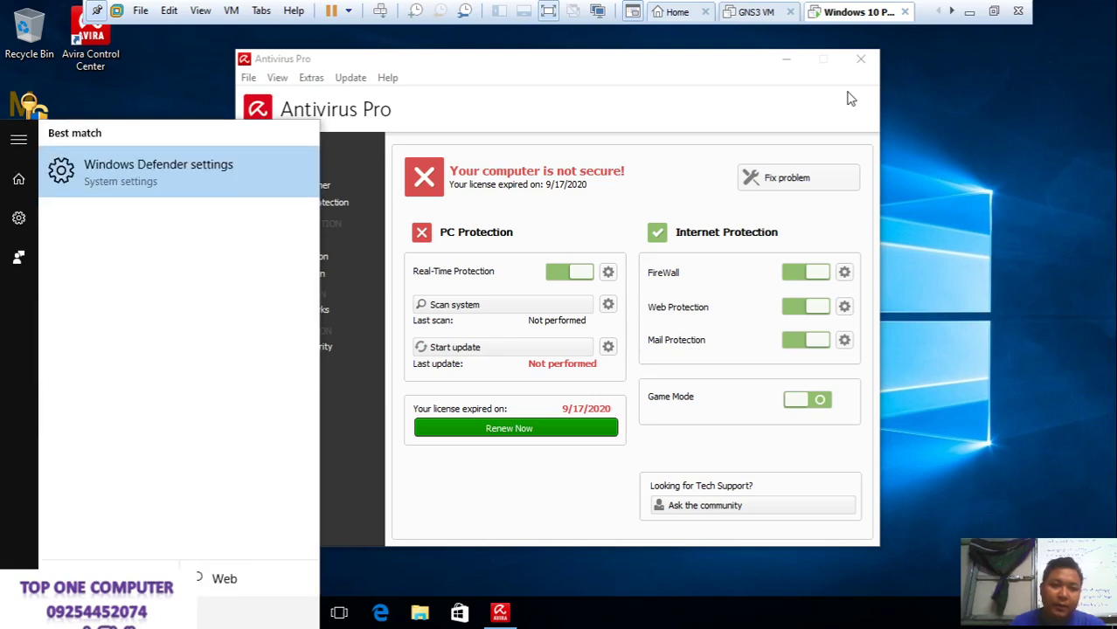
click(222, 191)
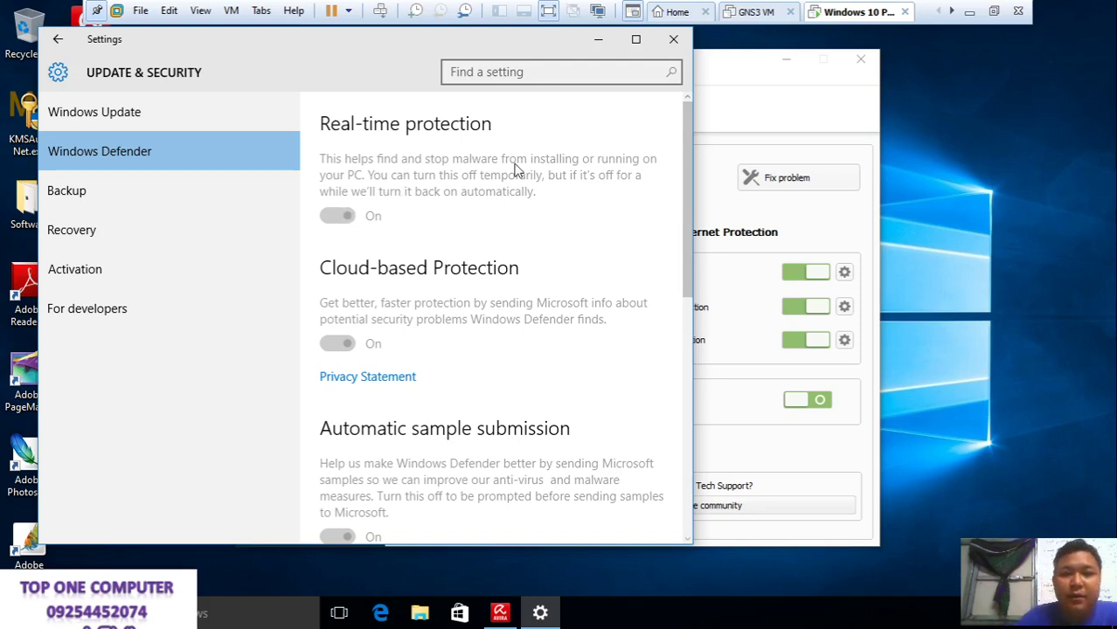
click(673, 38)
Open Control Panel through the Run command "control" and show its items as large icons
key(super+r)
text(control)
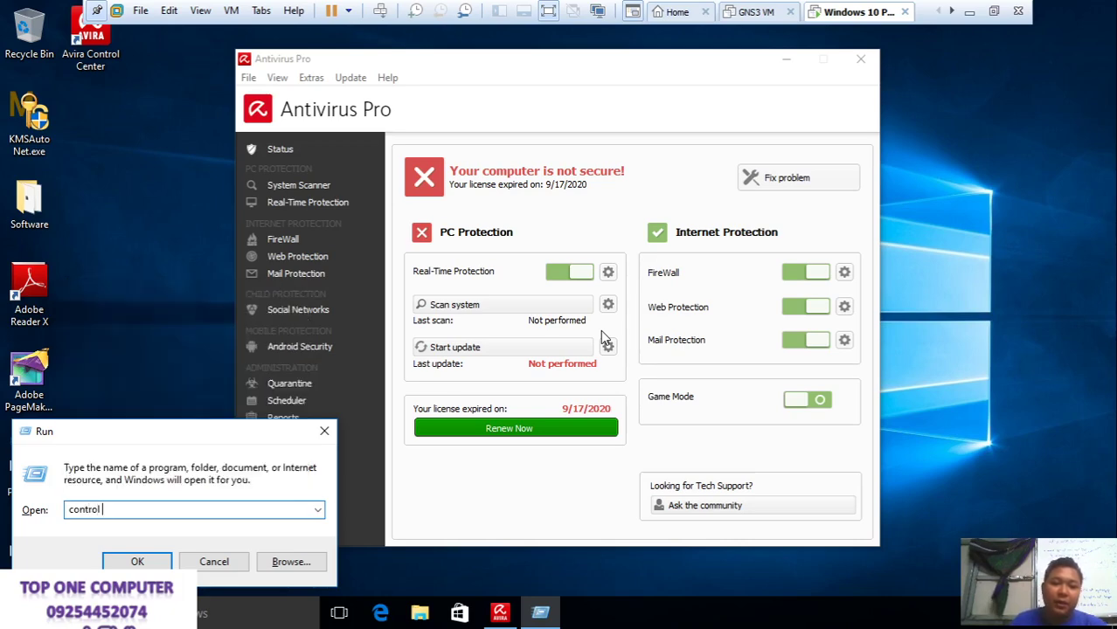
key(Return)
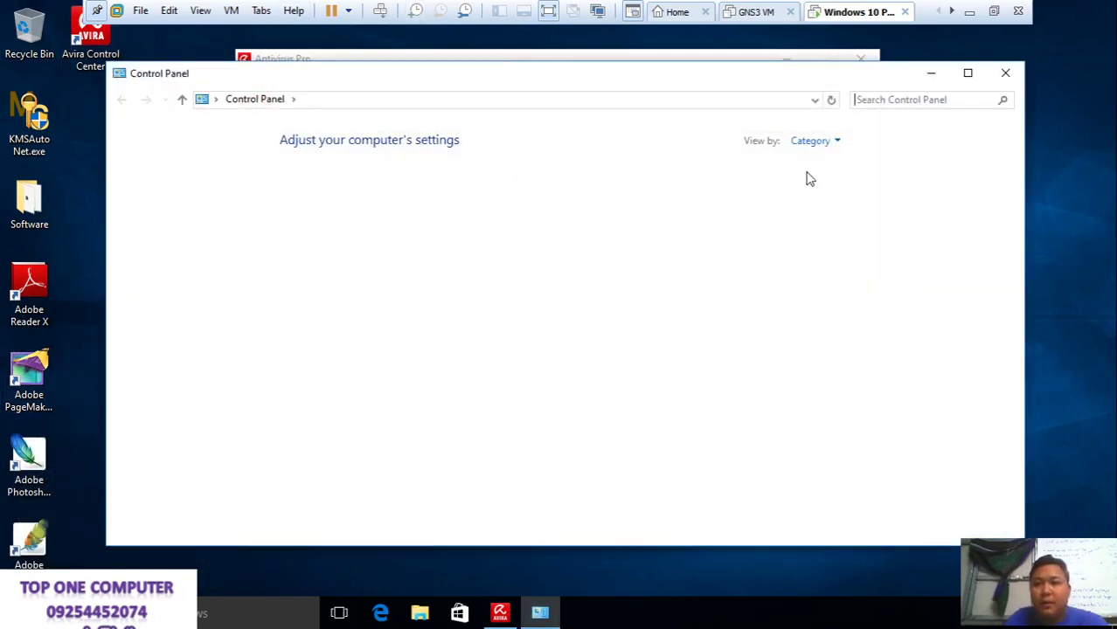
click(813, 140)
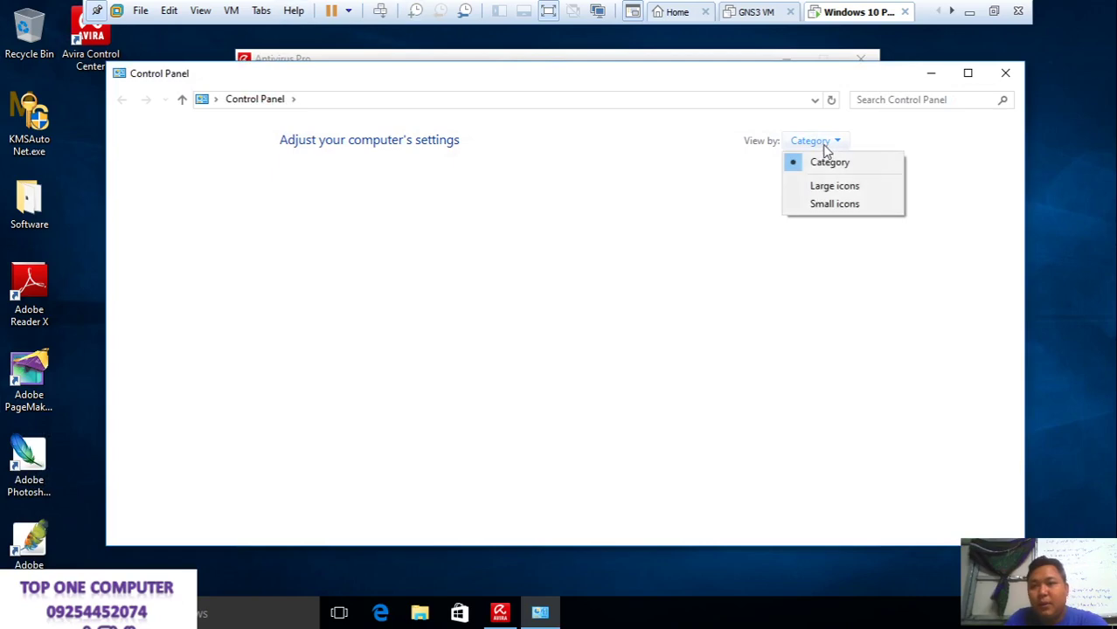
click(844, 185)
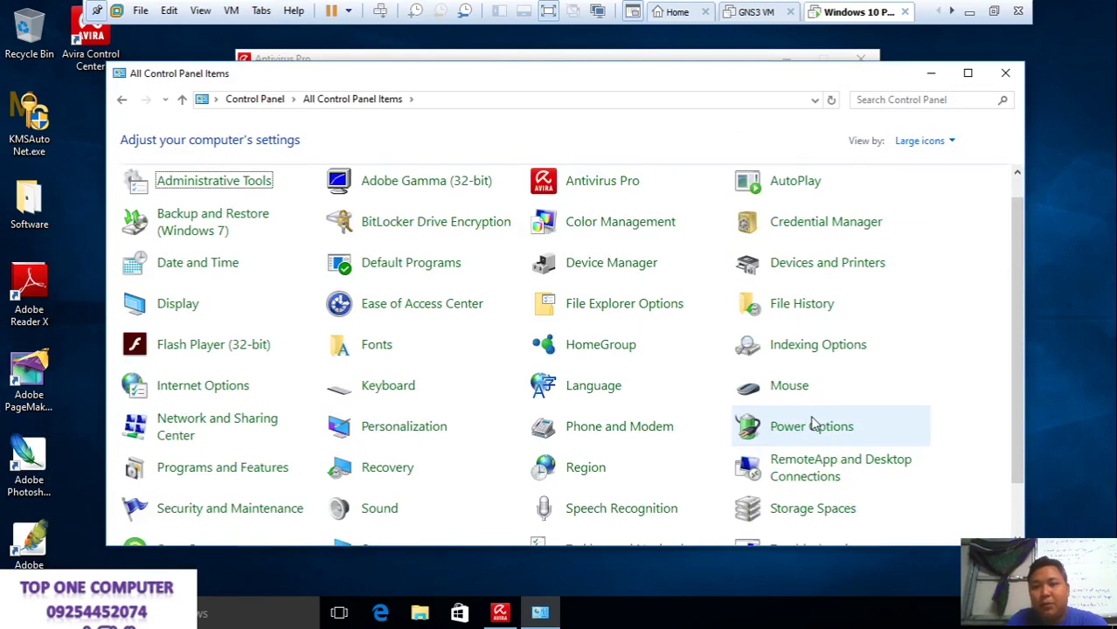
Check the Windows Defender status from Control Panel, then close the notice and Control Panel
scroll(802, 525, down, 2)
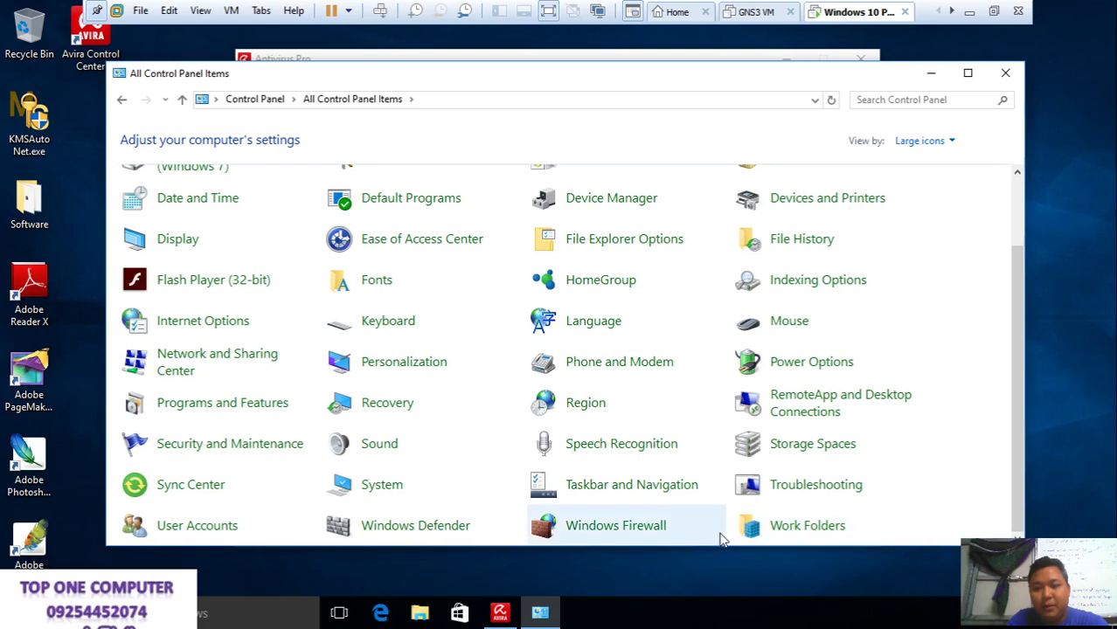
click(441, 533)
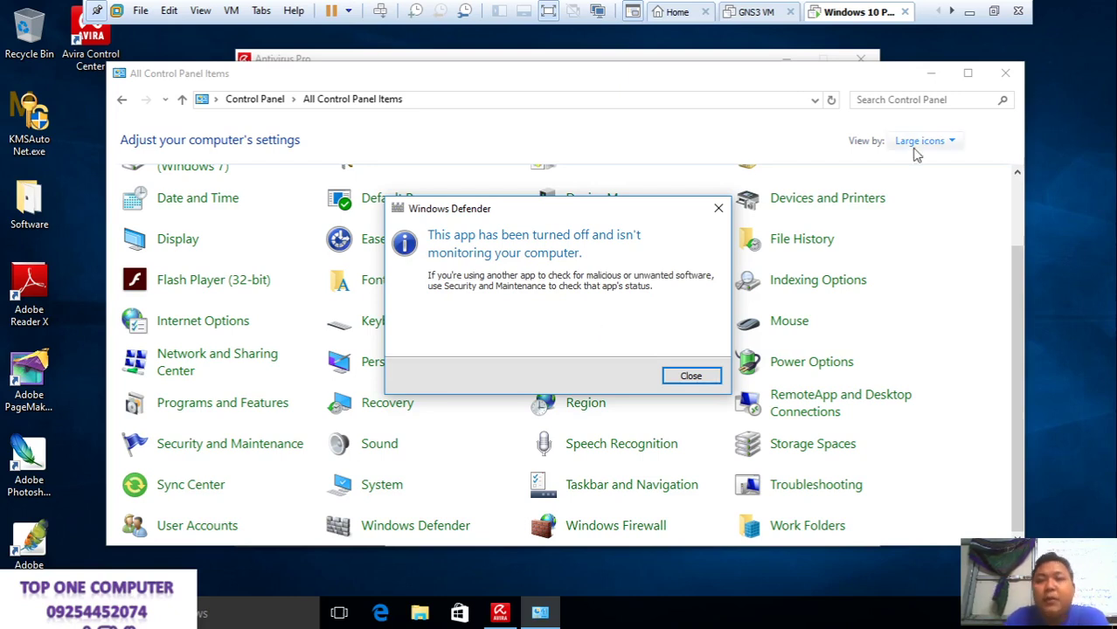
click(716, 211)
click(1005, 73)
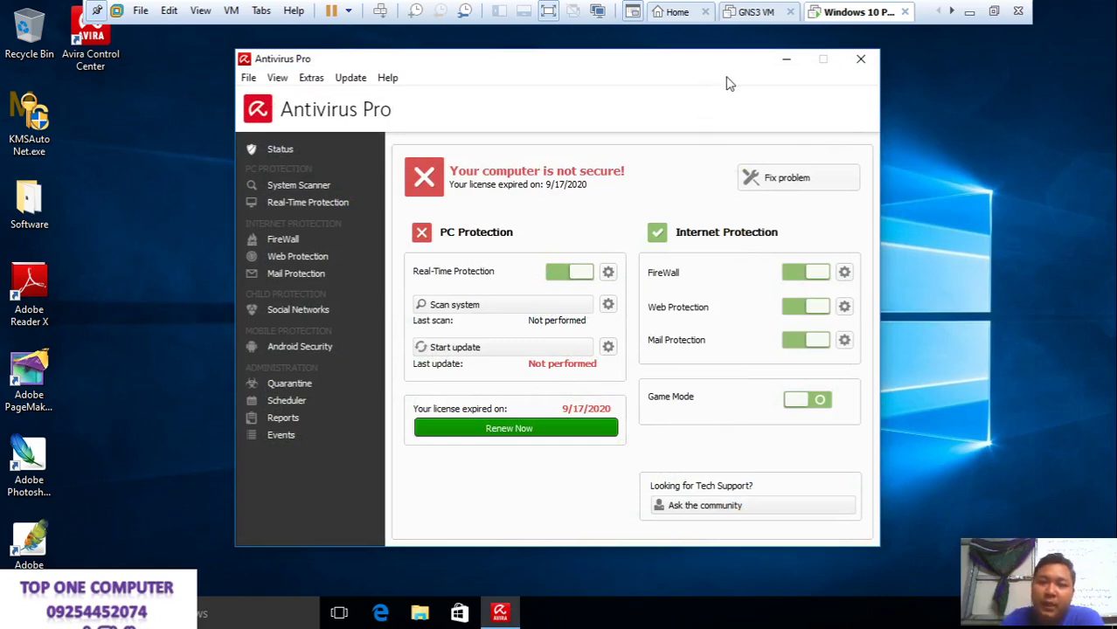
Reposition the Antivirus Pro window and turn off Avira's Real-Time Protection, allowing the app to make changes
drag(738, 70, 786, 54)
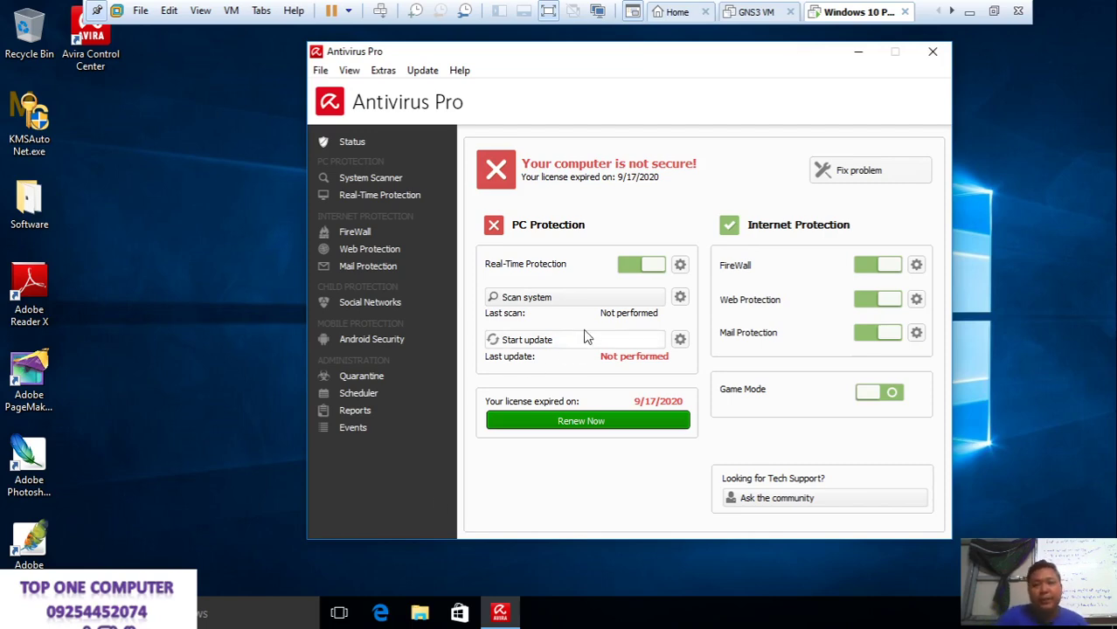
click(641, 267)
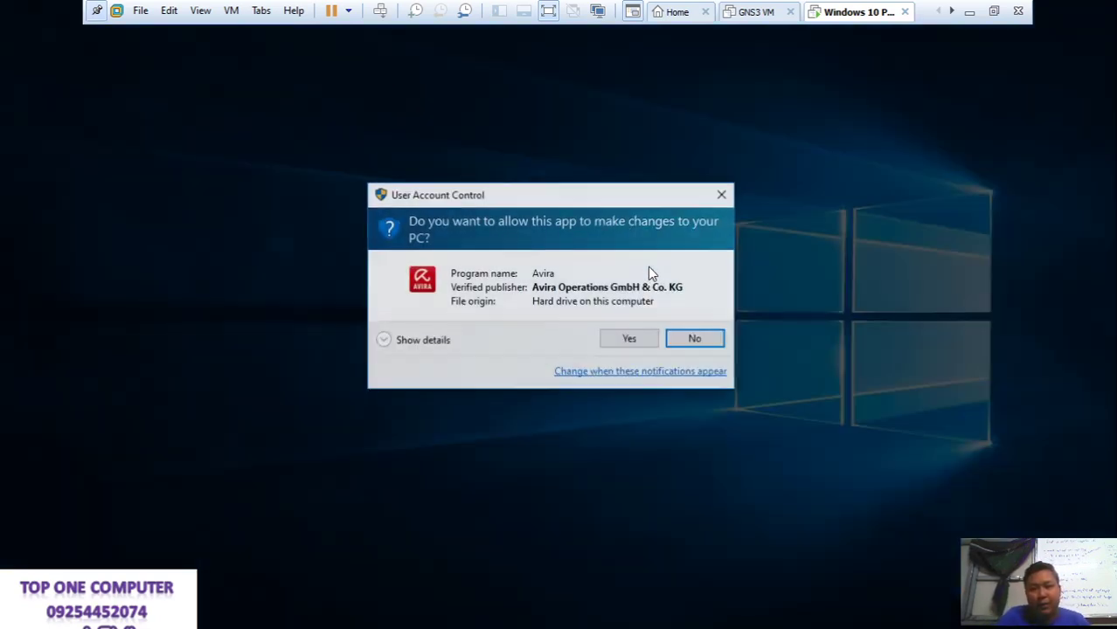
click(644, 342)
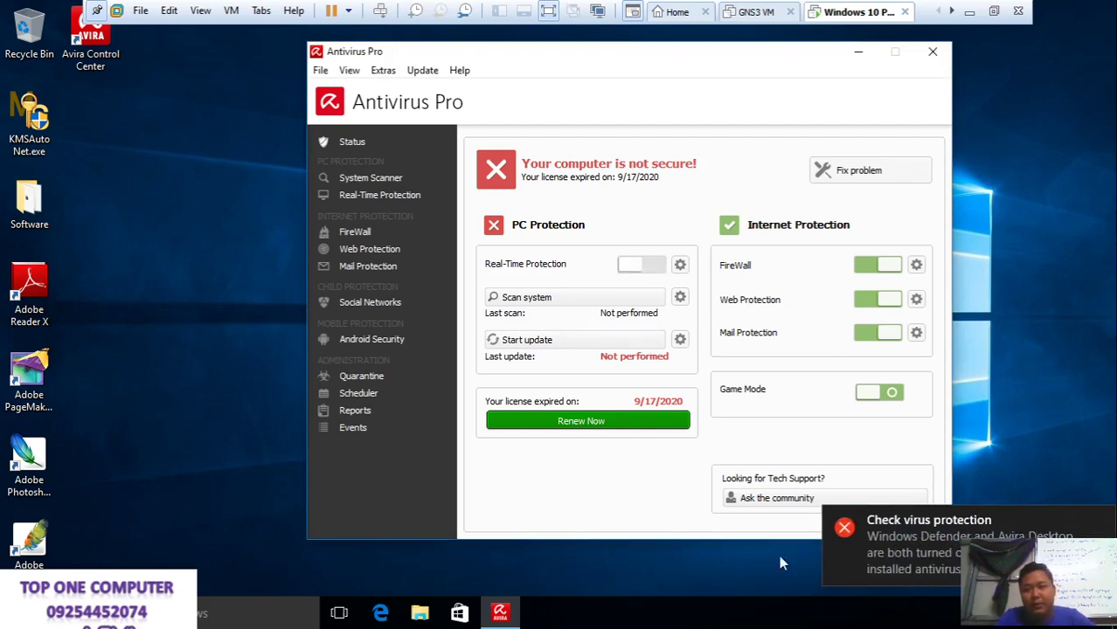
mouse_move(885, 540)
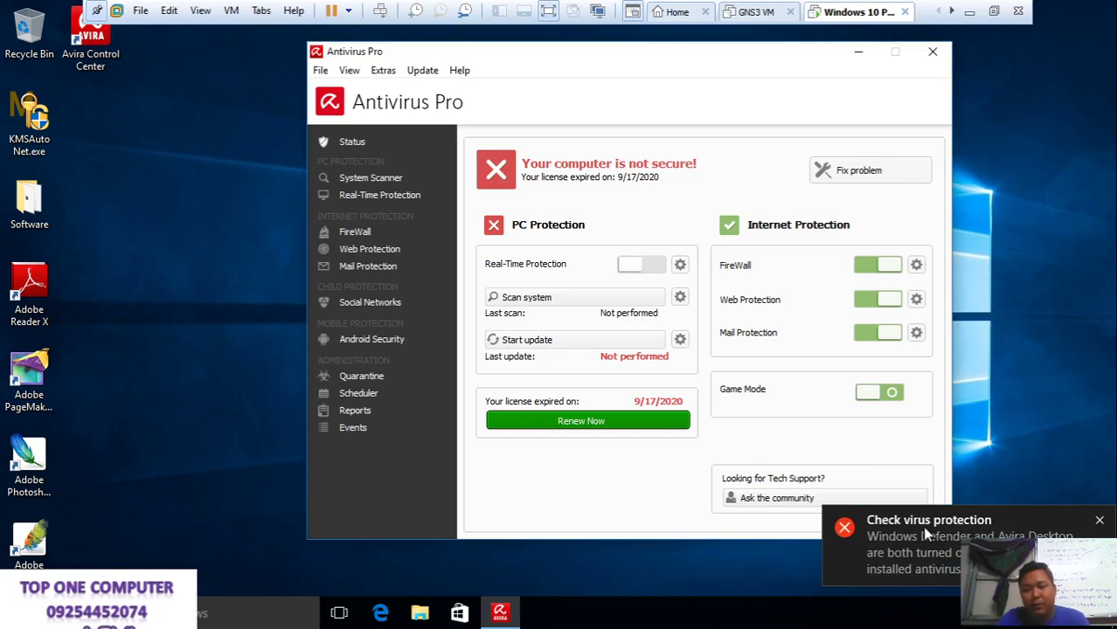
Open Windows Defender from Control Panel and turn off Real-time protection in its settings
key(super+r)
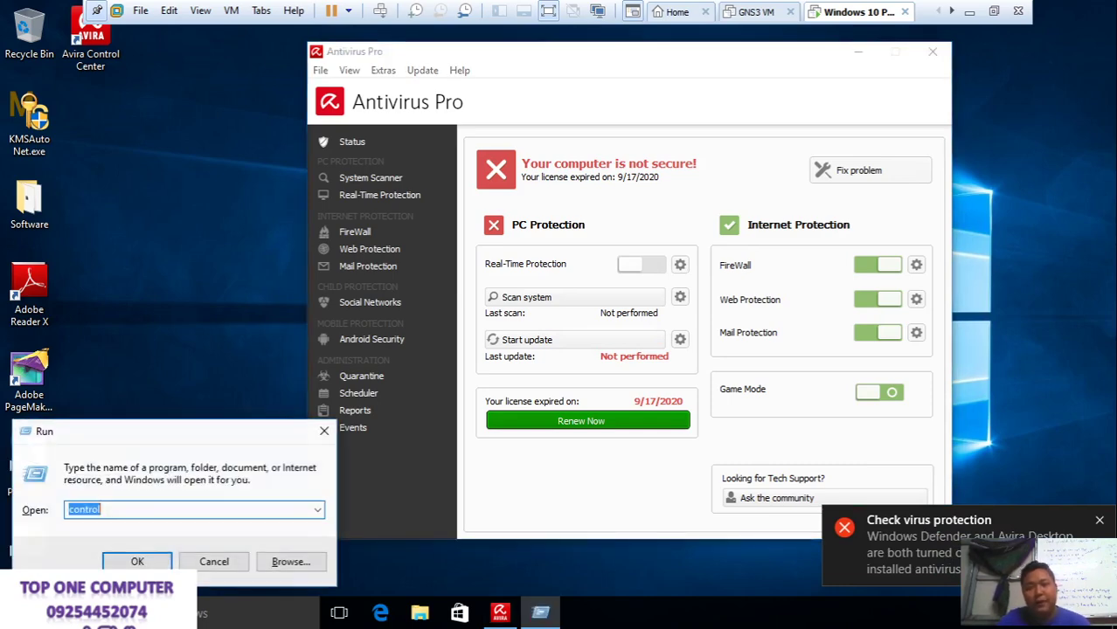
key(Return)
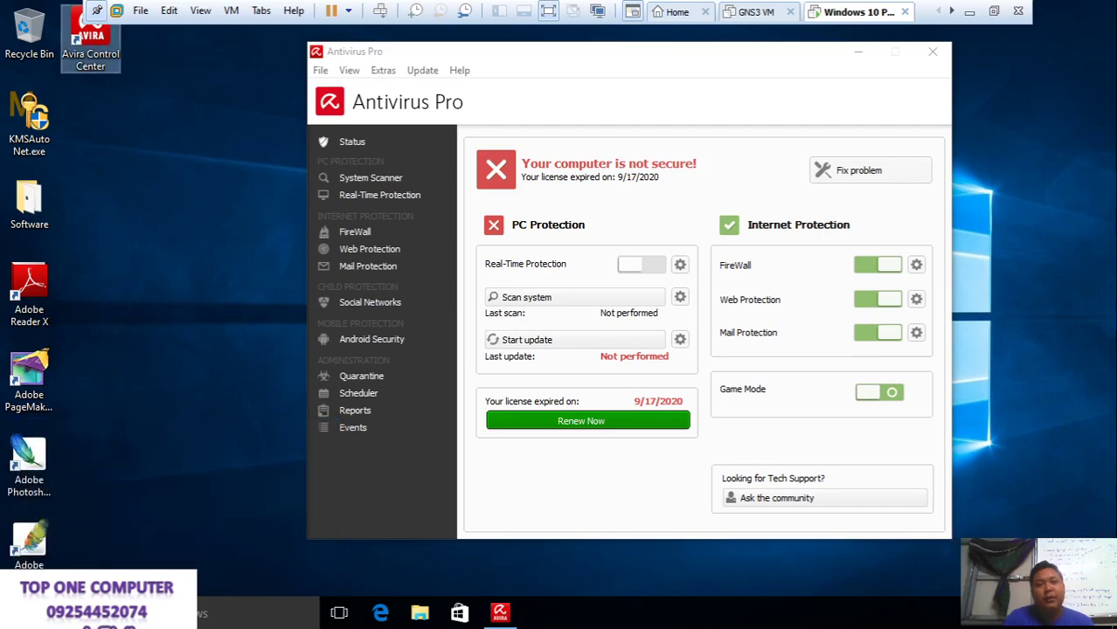
scroll(699, 507, down, 3)
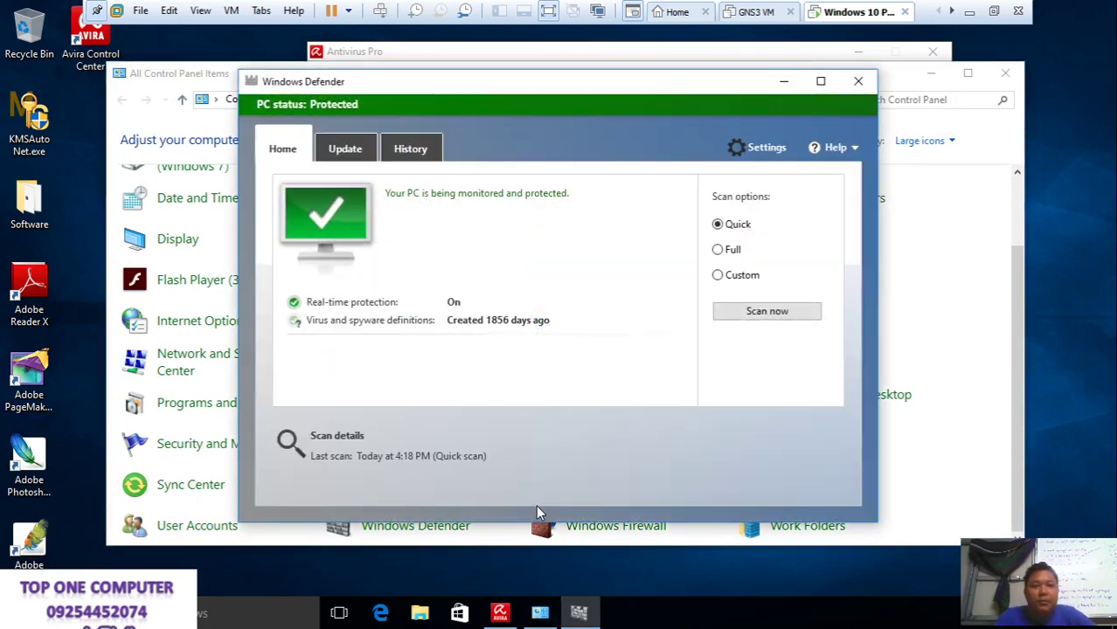
click(766, 148)
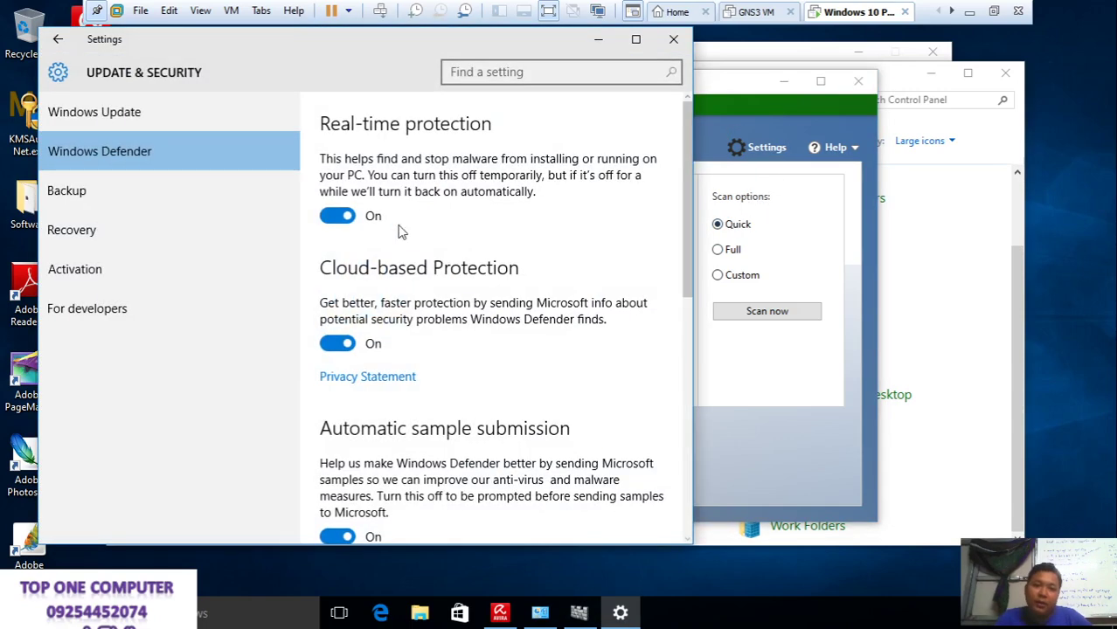
click(363, 218)
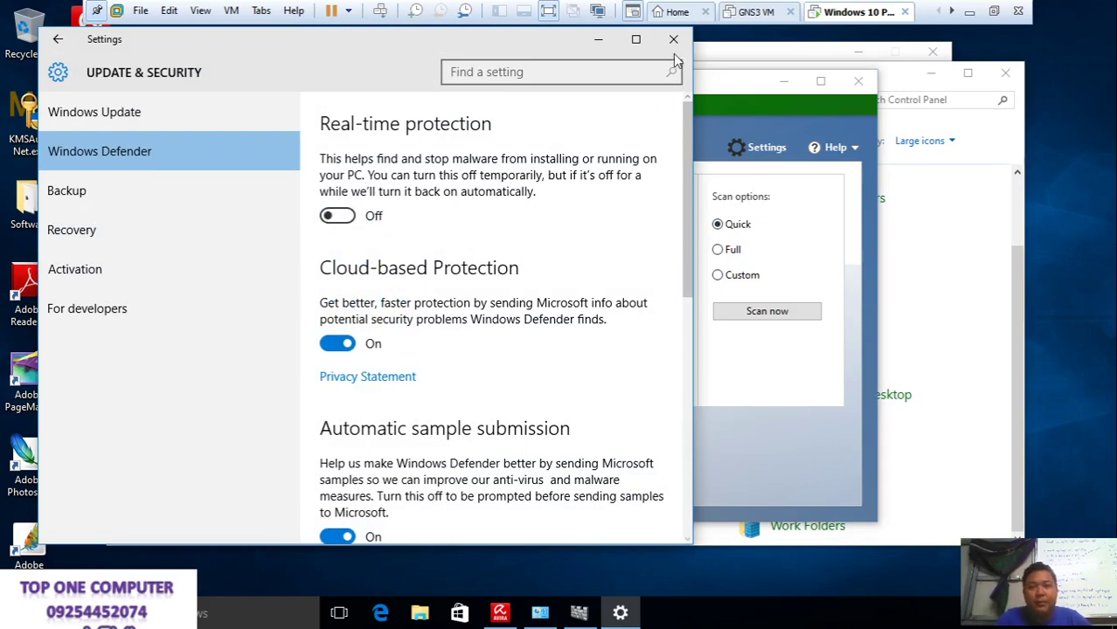
Close the Settings, Windows Defender, Control Panel and Antivirus Pro windows, and refresh the desktop
click(673, 38)
click(859, 81)
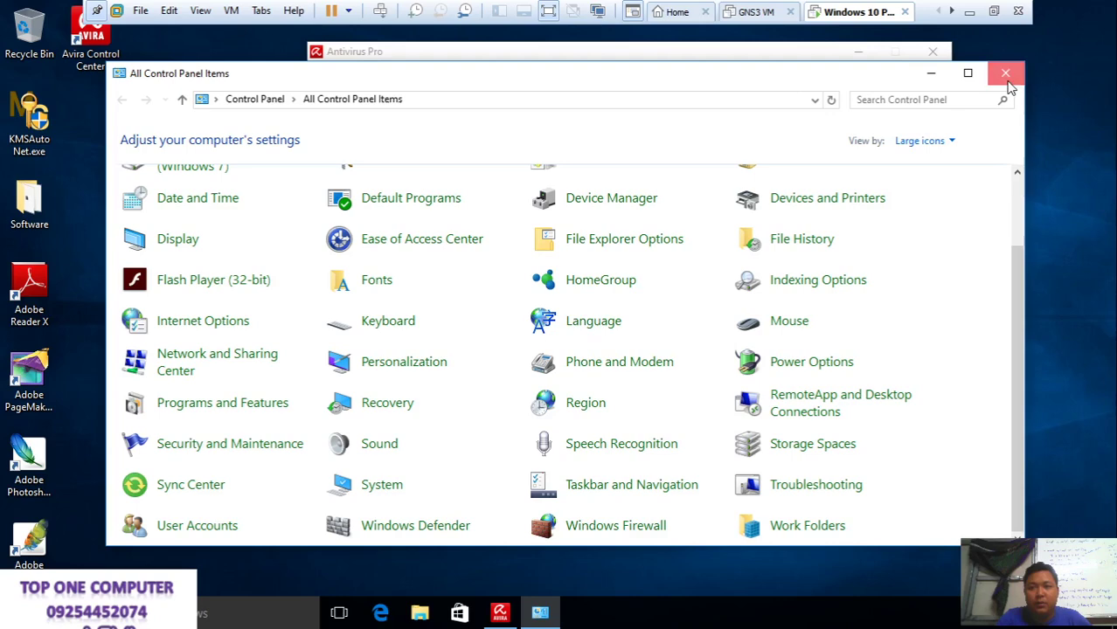
key(alt+F4)
click(932, 52)
right_click(440, 132)
click(474, 170)
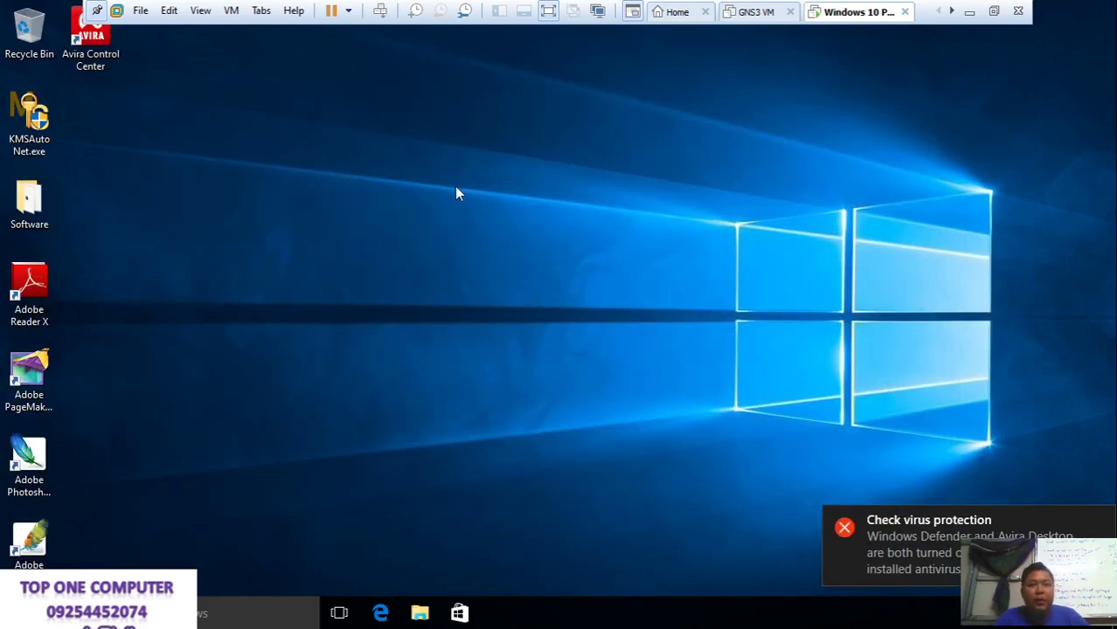
Permanently delete the extracted Avira Antivirus Pro 2015 v15.0.8.624 folder from the desktop's Software folder
double_click(41, 212)
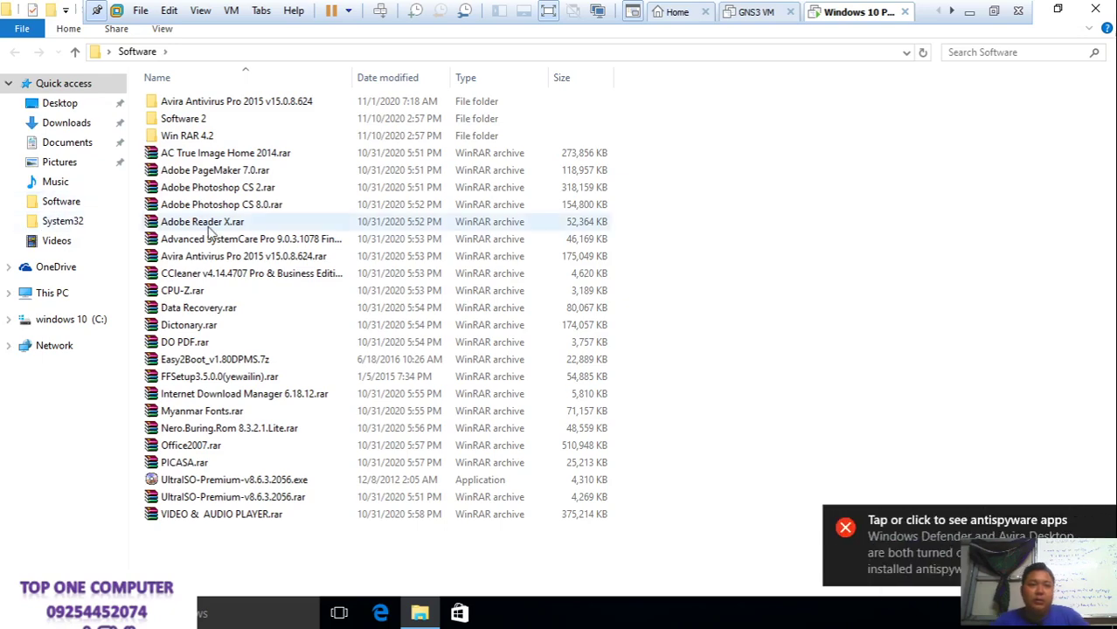
click(263, 103)
key(shift+Delete)
key(Return)
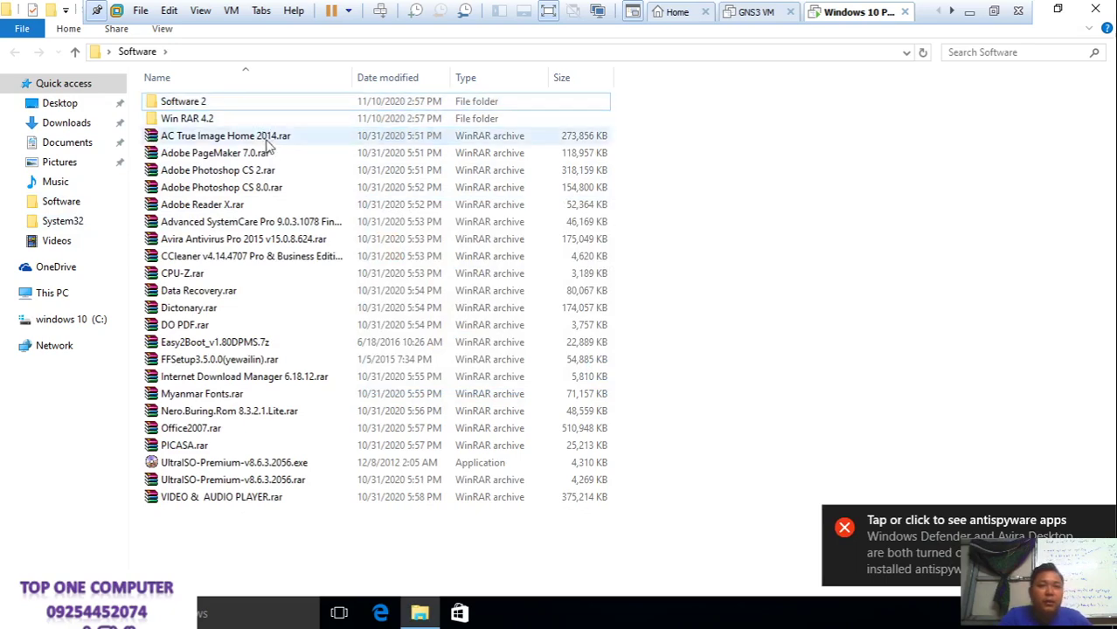
Extract the CCleaner v4.14.4707 Pro & Business Edition archive directly into the Software folder
click(313, 257)
right_click(313, 256)
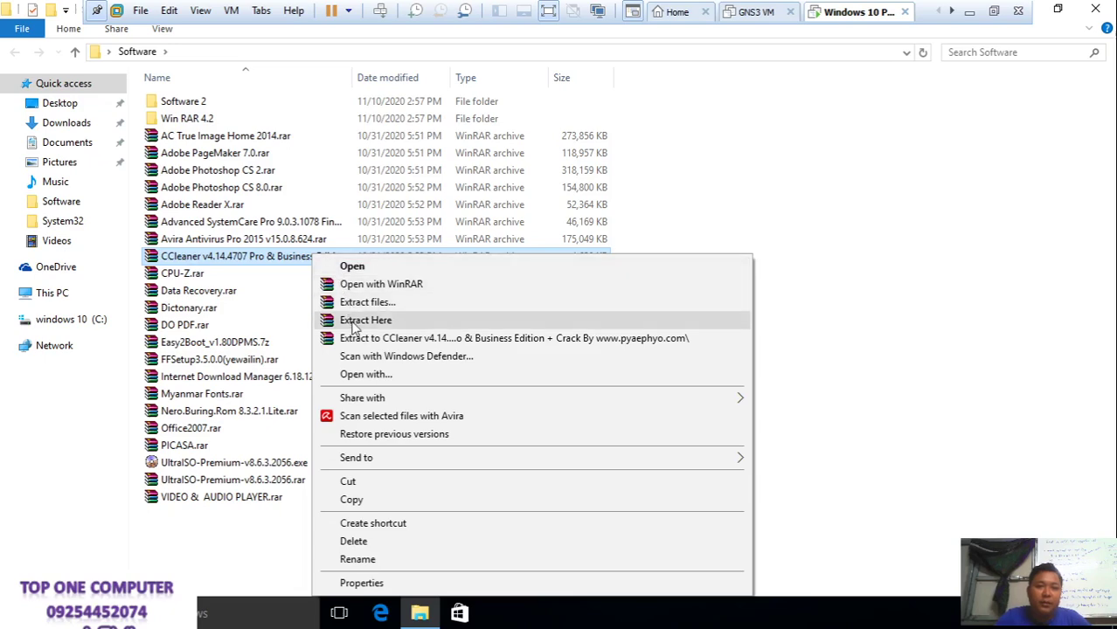
click(361, 320)
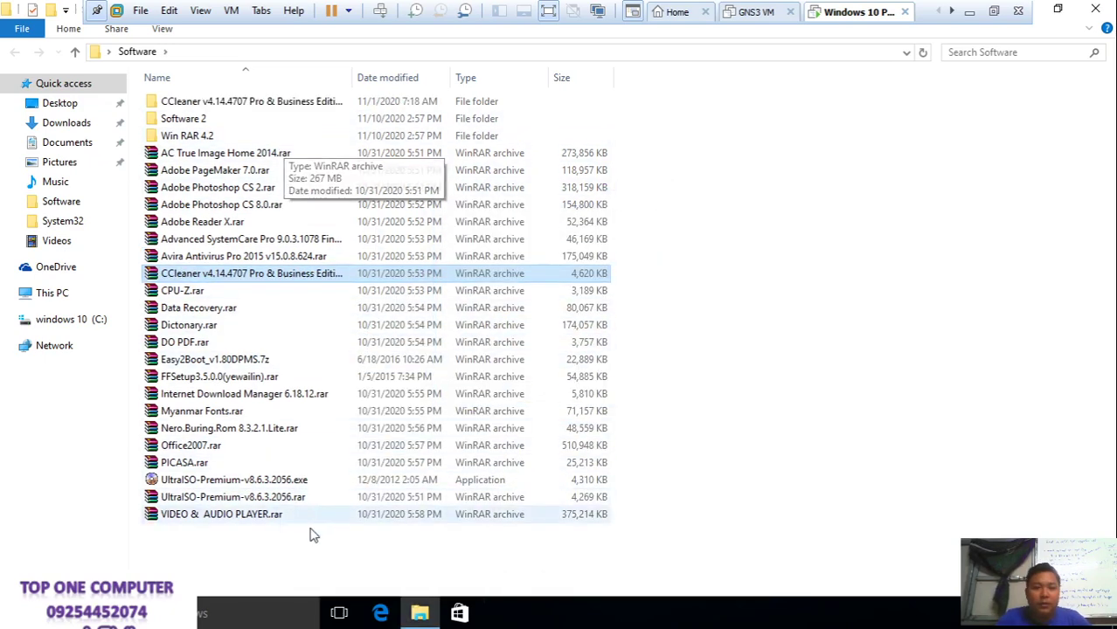
Open the extracted CCleaner v4.14.4707 folder and examine the contents of its Crack Business Edition subfolder
double_click(251, 104)
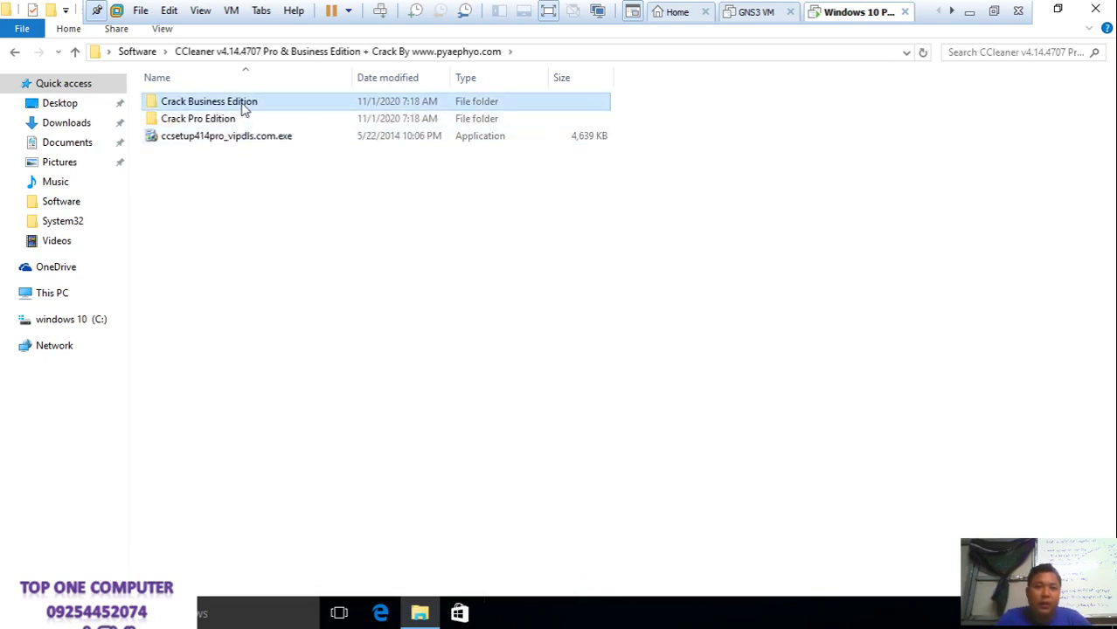
double_click(242, 103)
click(16, 52)
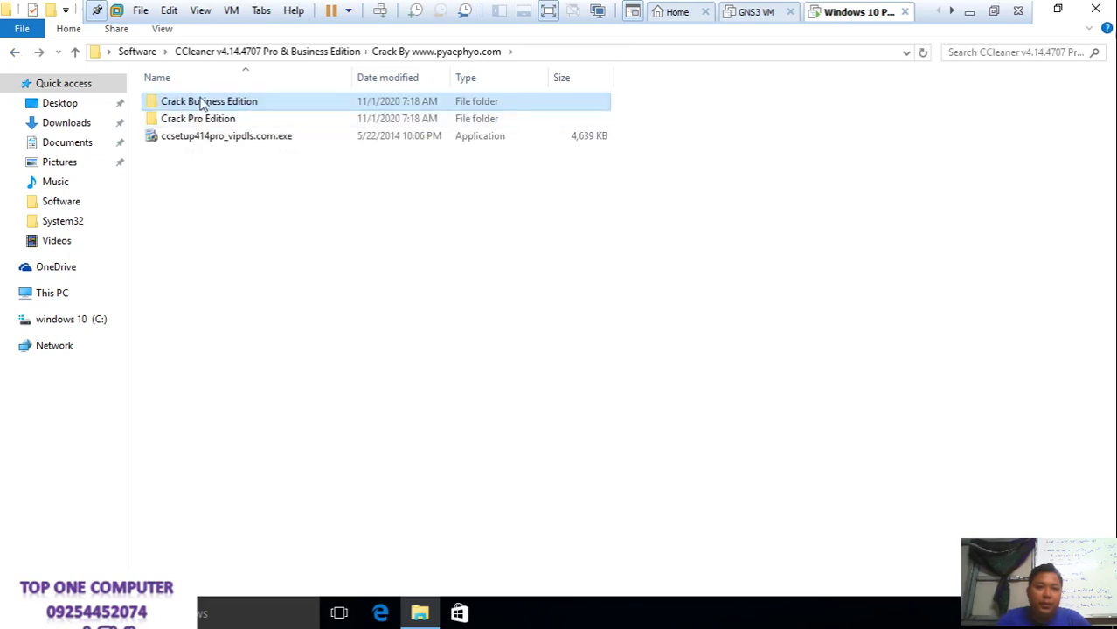
double_click(199, 103)
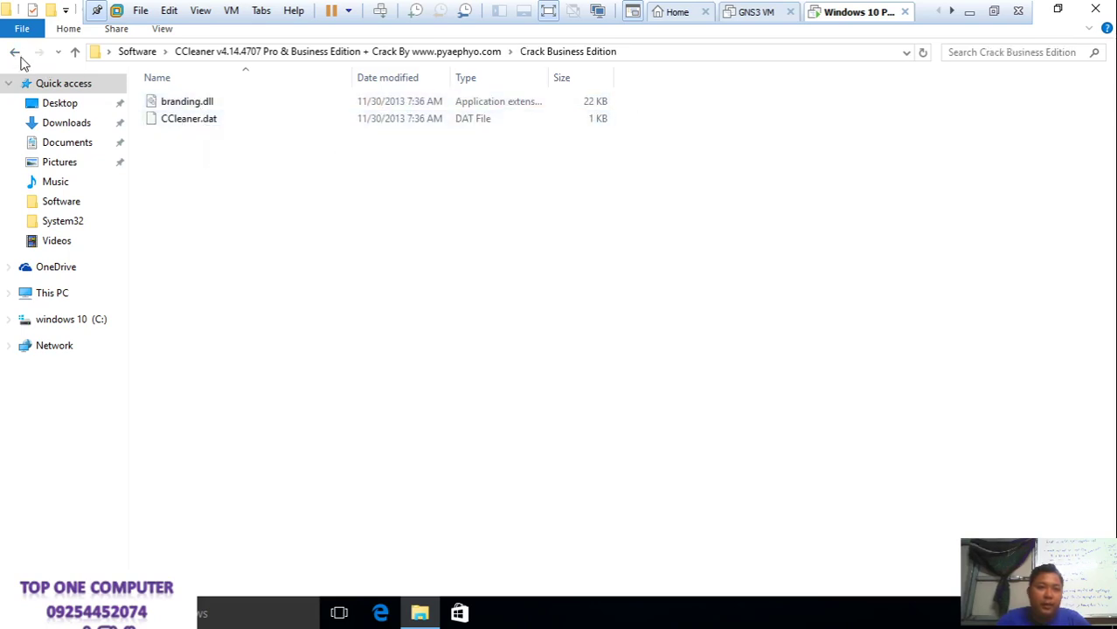
click(16, 52)
Run ccsetup414pro_vipdls.com.exe as administrator, install CCleaner Professional with the default options, and close the release notes browser window
click(234, 143)
right_click(234, 143)
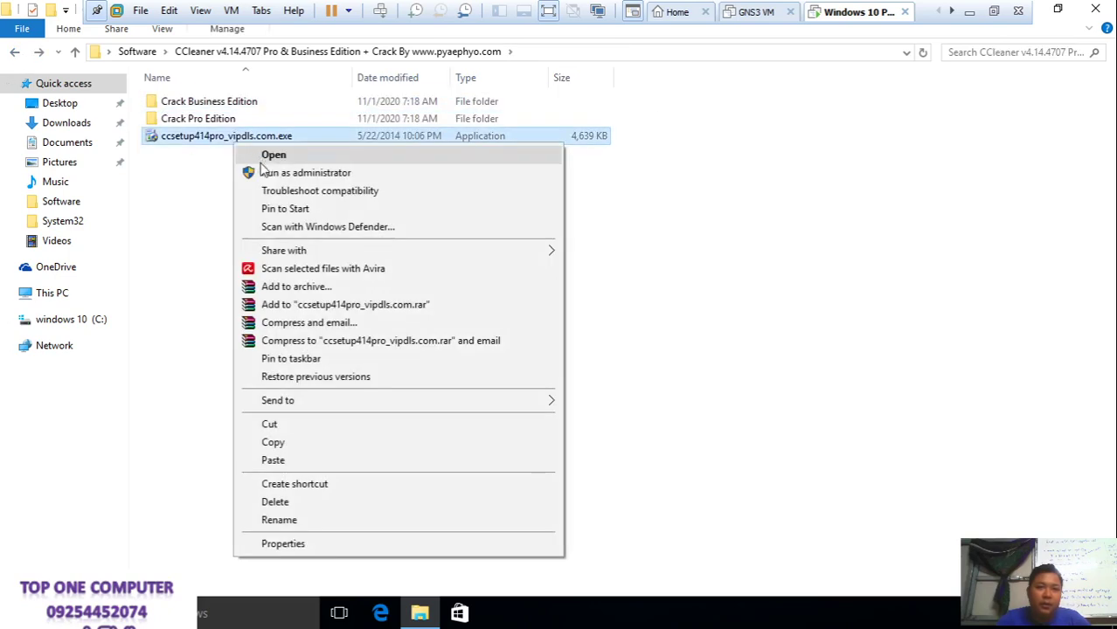
click(265, 172)
click(623, 340)
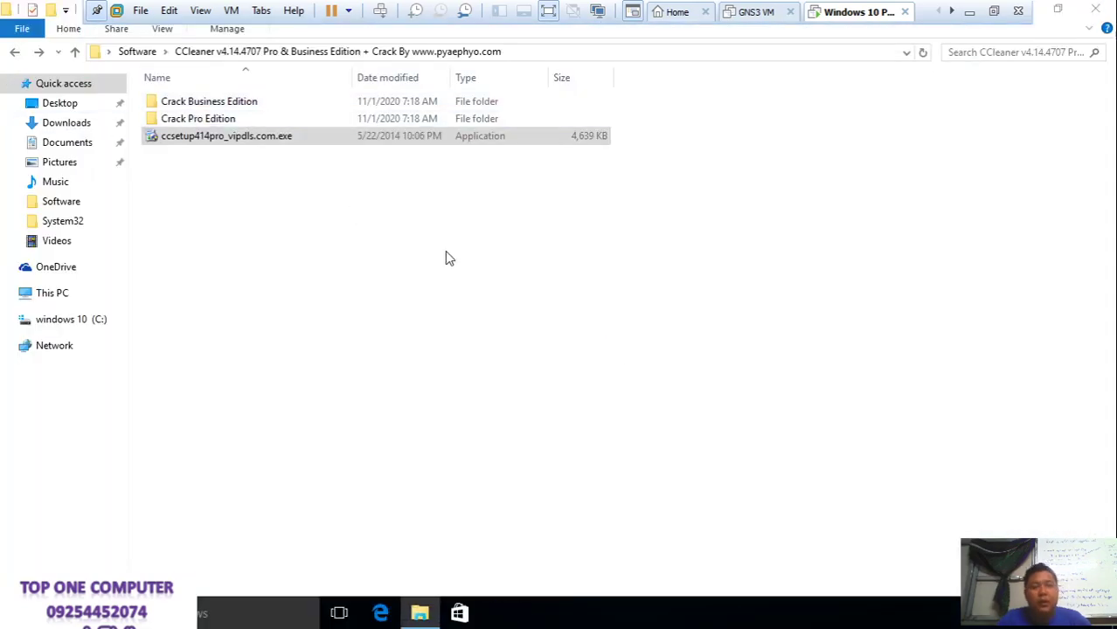
click(741, 440)
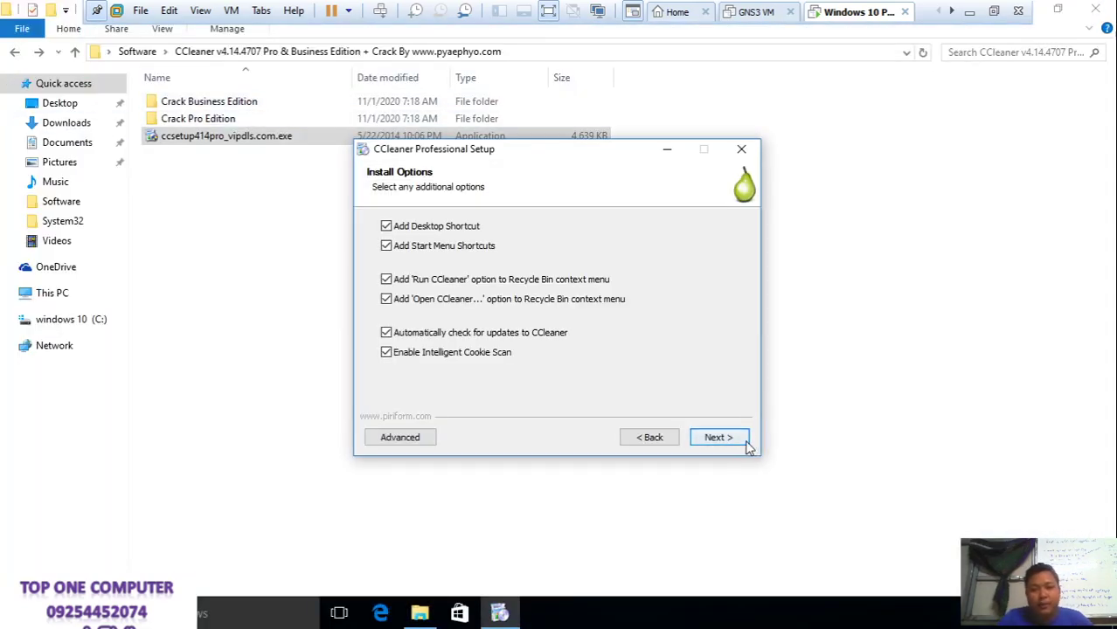
click(744, 442)
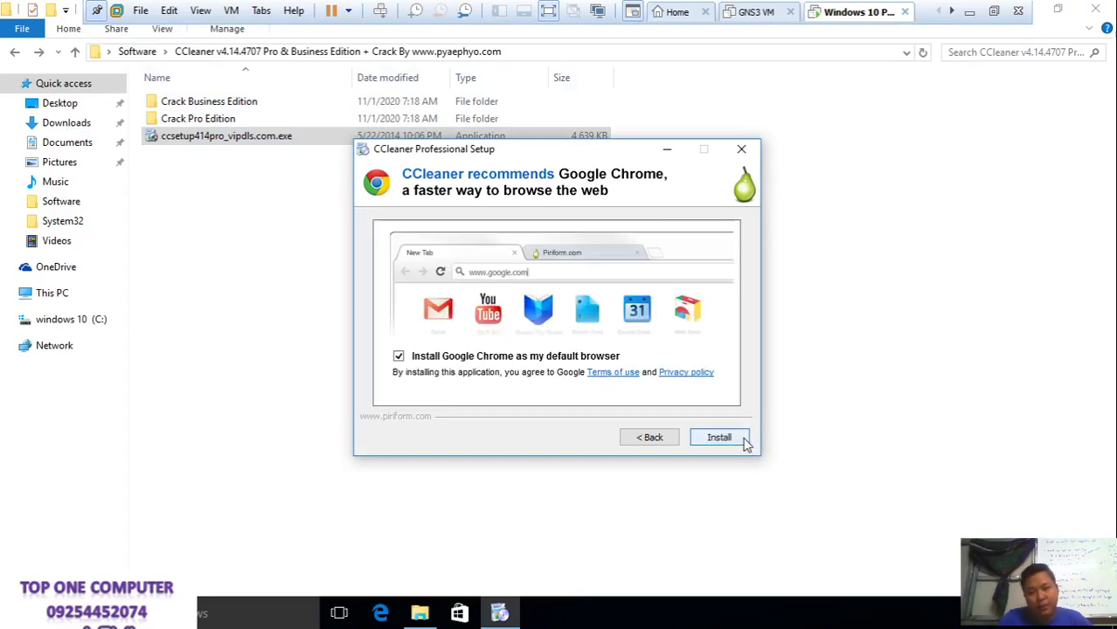
click(745, 443)
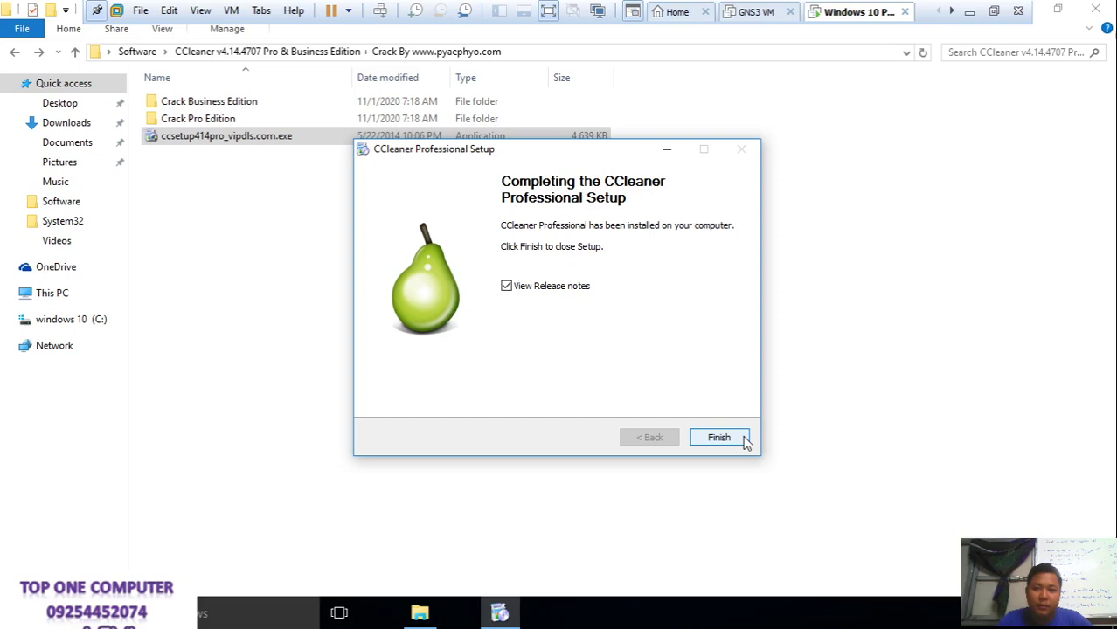
click(744, 440)
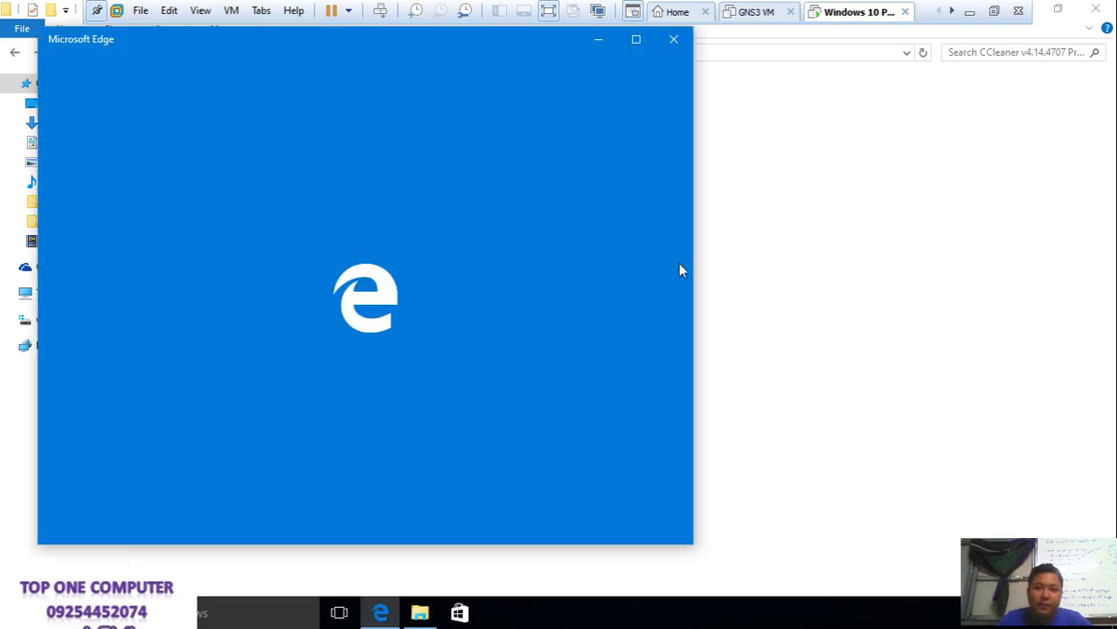
click(673, 40)
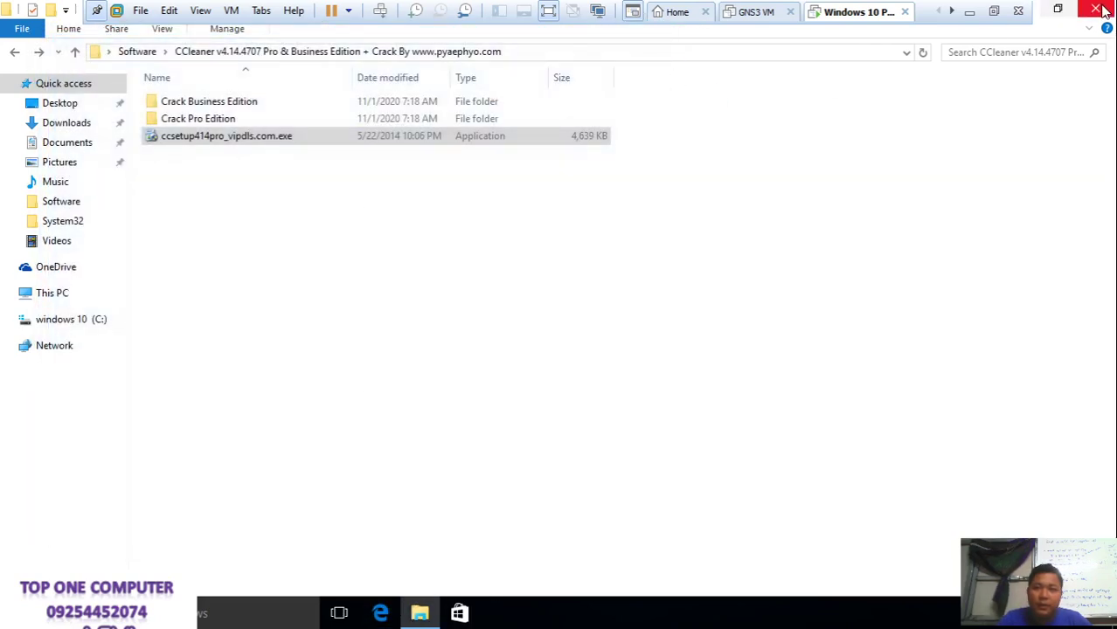
Minimize the folder window, launch CCleaner and try to register it with empty license details, closing the purchase page and the program
click(1058, 9)
click(1013, 104)
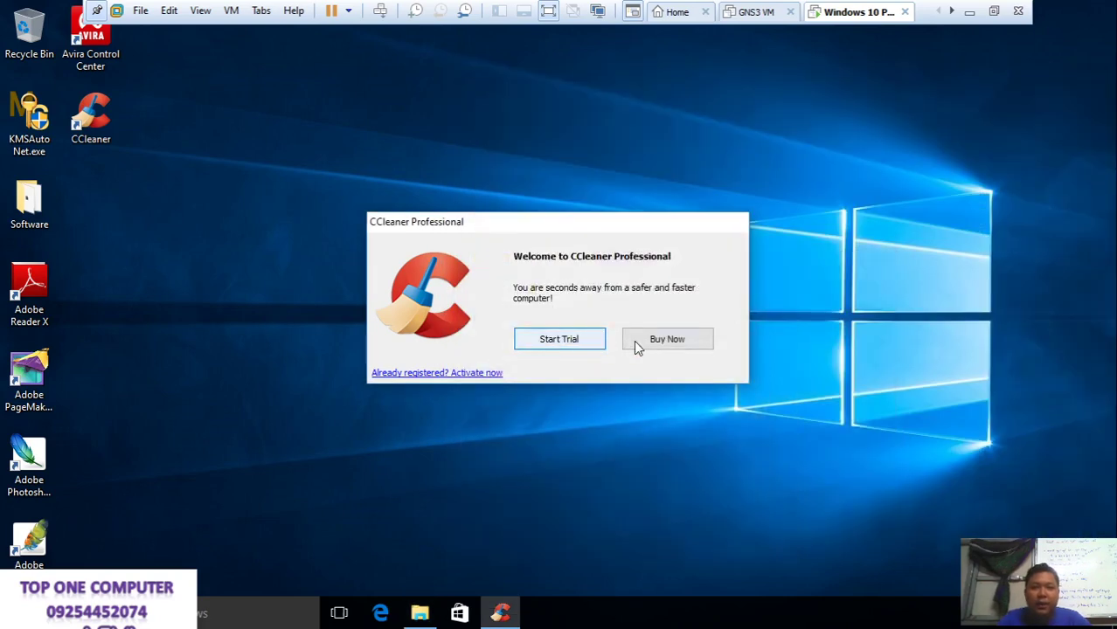
click(455, 374)
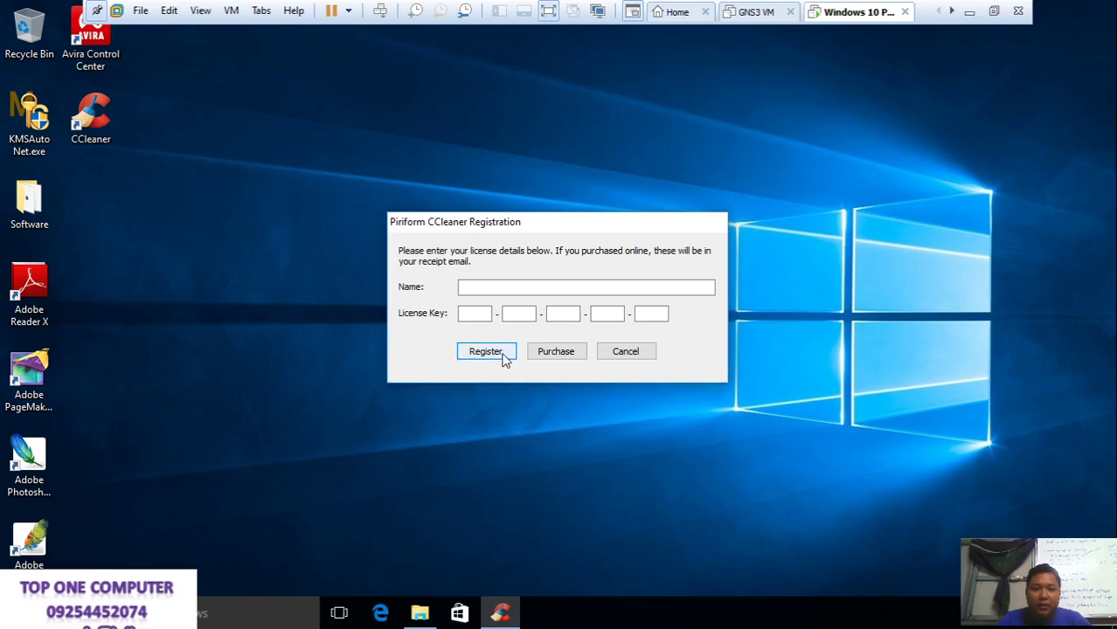
click(494, 353)
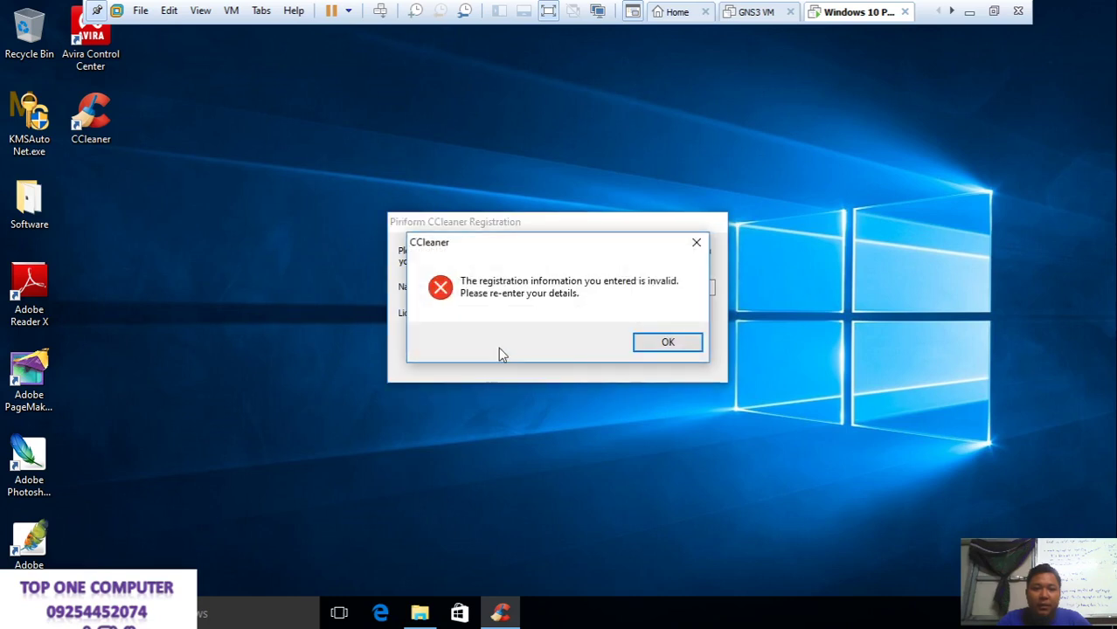
click(635, 345)
click(583, 351)
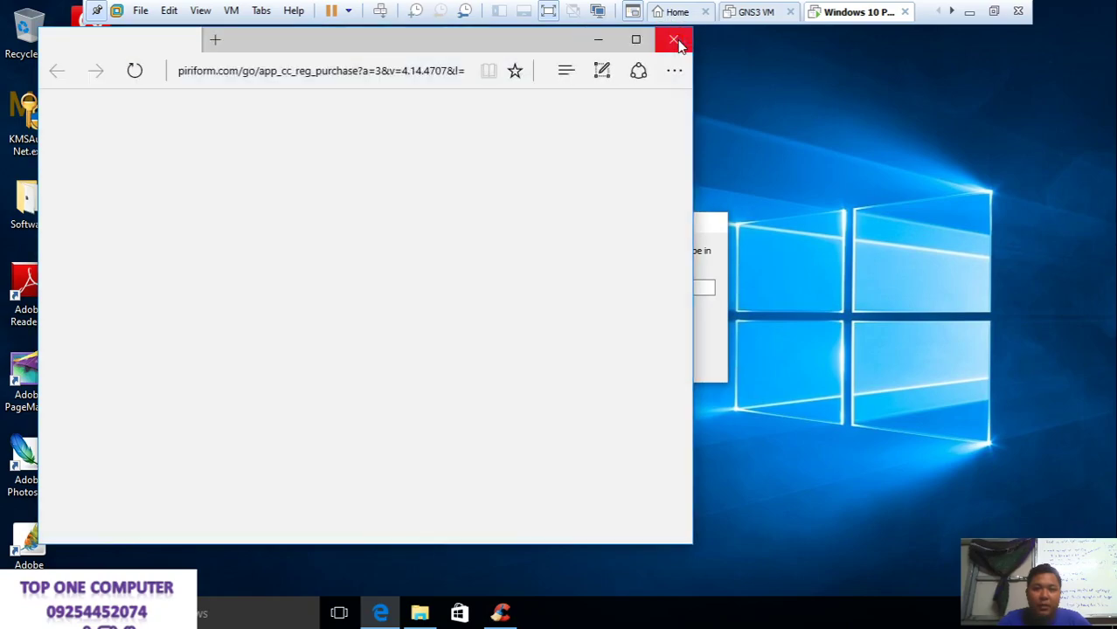
click(669, 38)
click(626, 353)
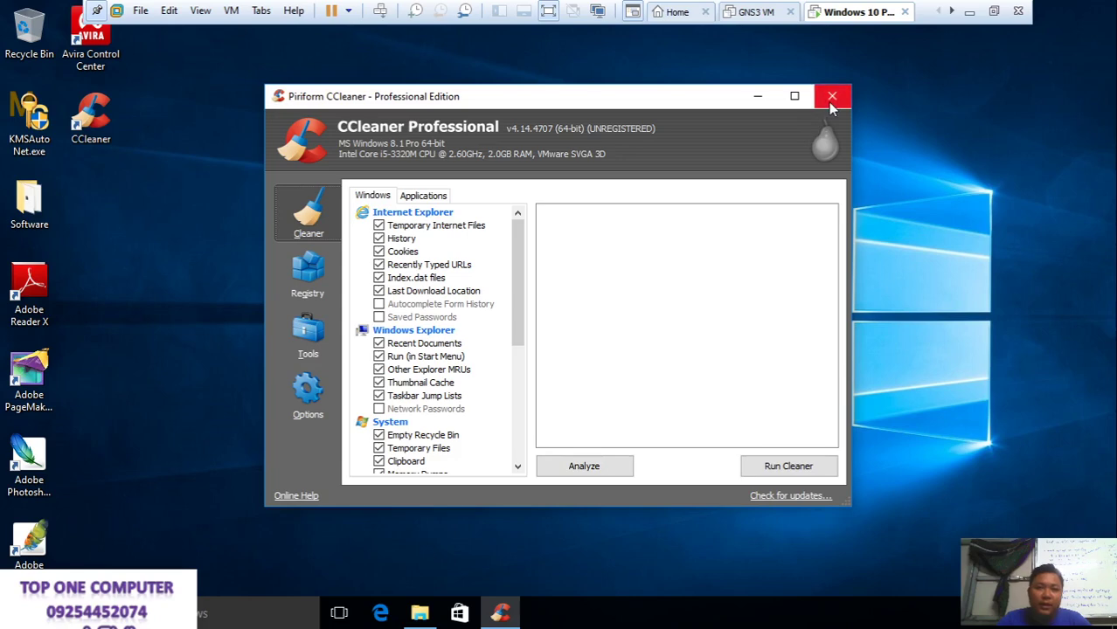
click(831, 97)
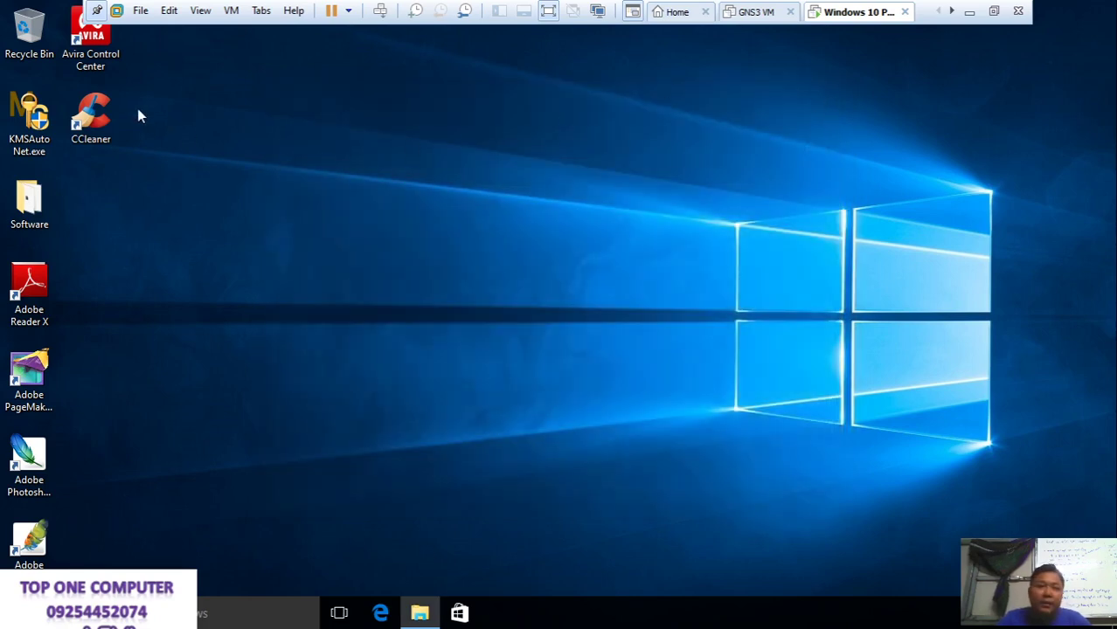
Reopen CCleaner from the desktop and try to start its trial, dismissing the purchase page and registration form and closing the program
double_click(99, 116)
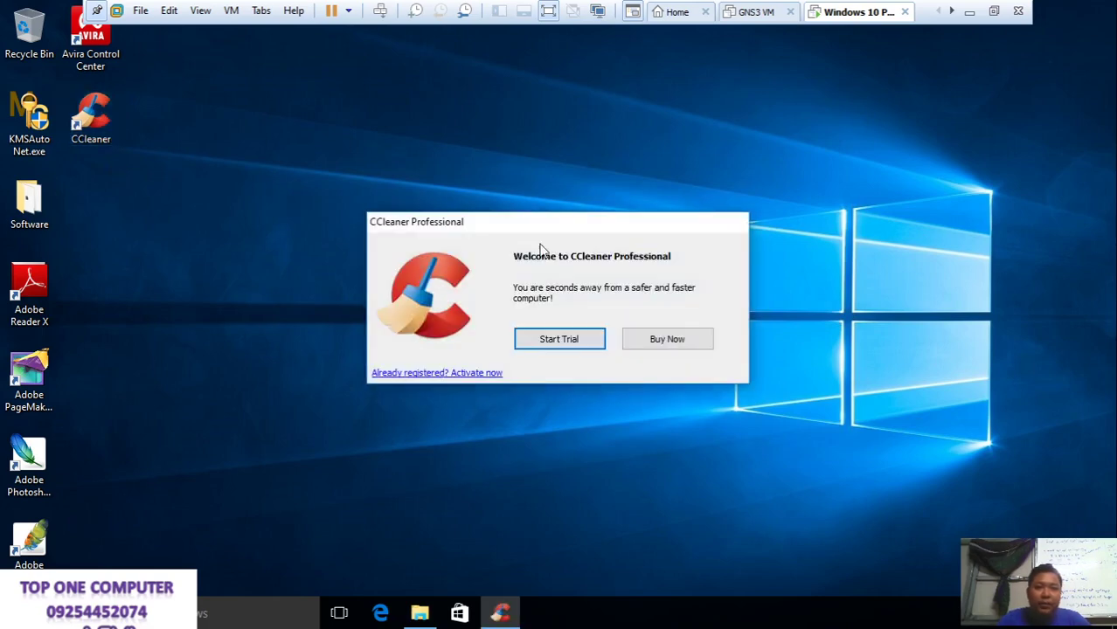
click(587, 342)
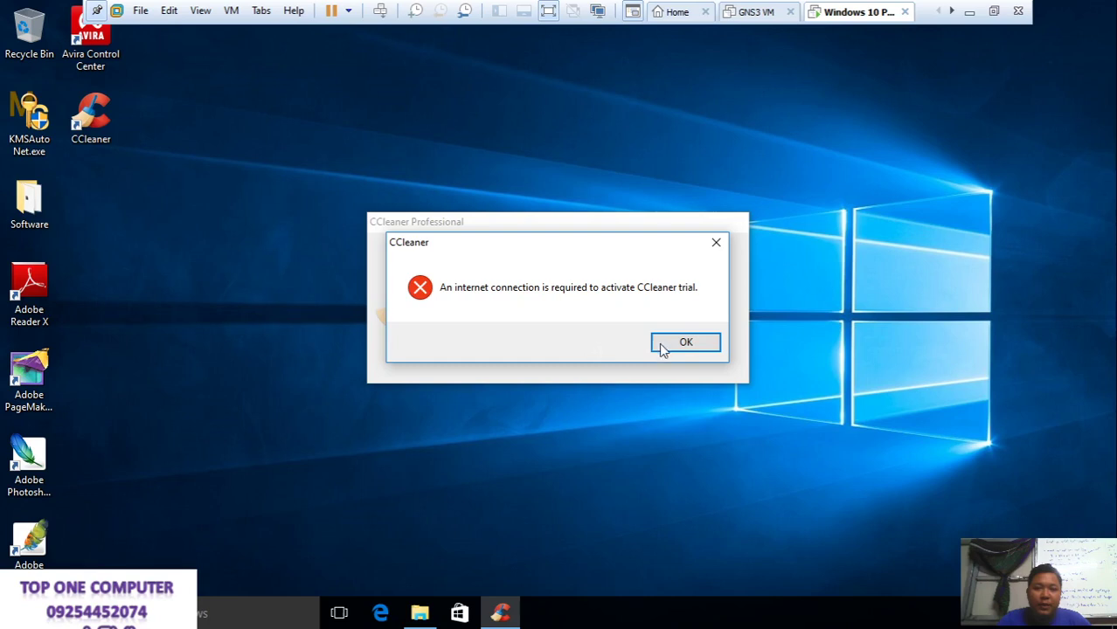
click(685, 341)
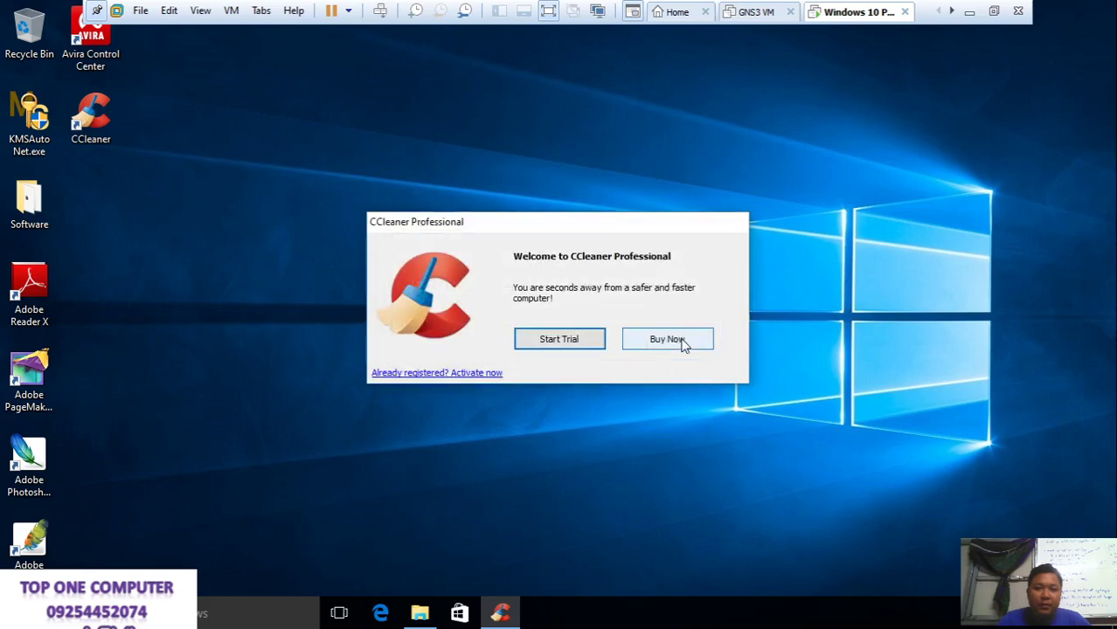
click(574, 346)
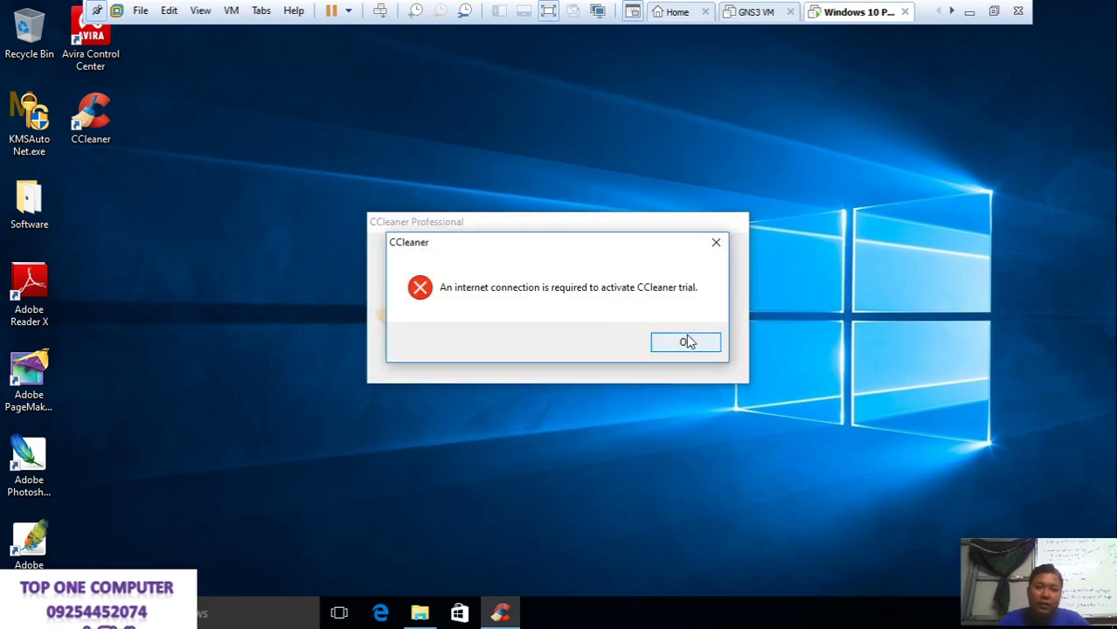
click(687, 342)
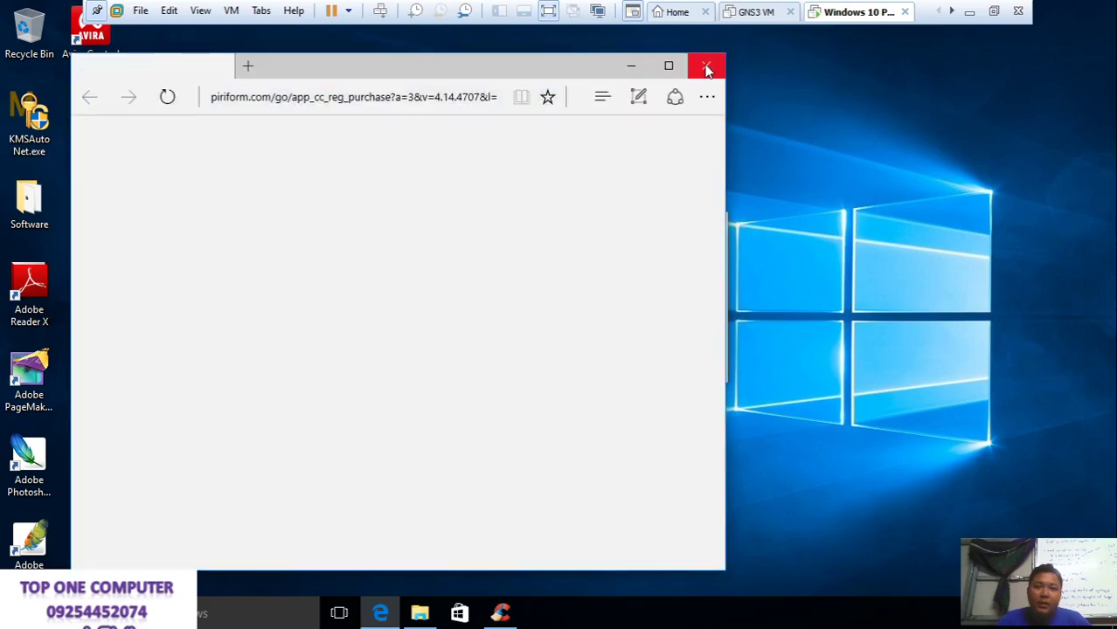
click(705, 72)
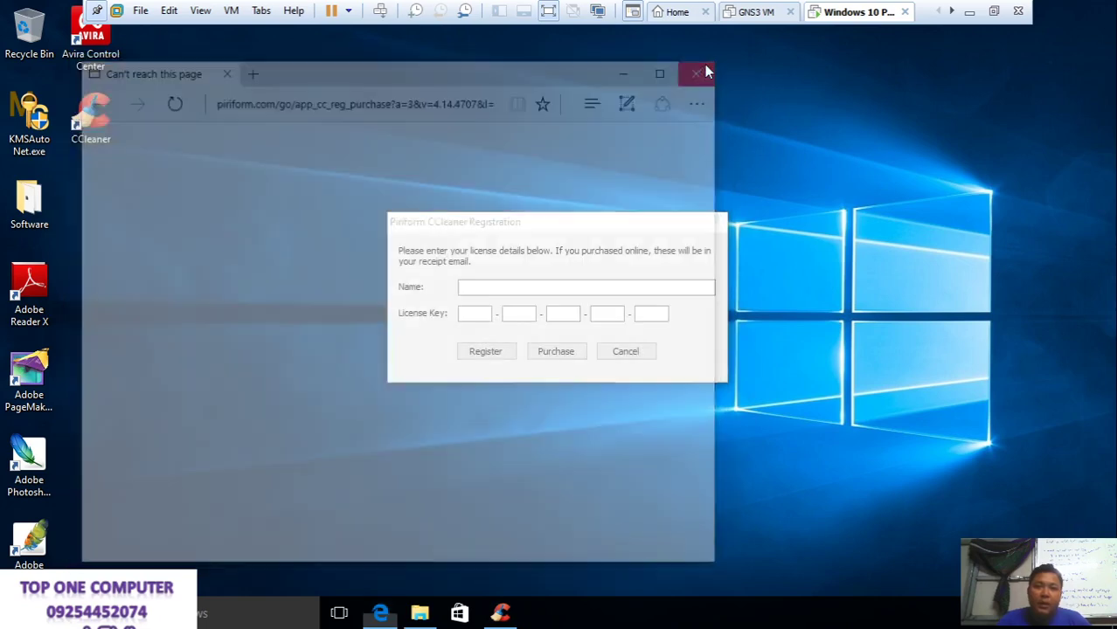
click(620, 350)
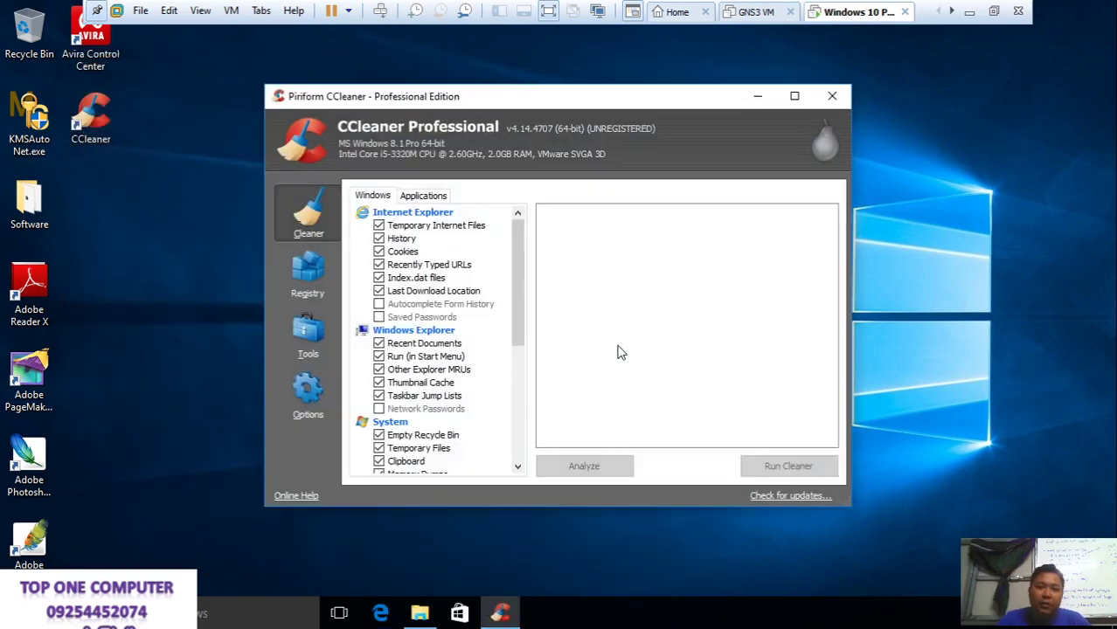
click(832, 97)
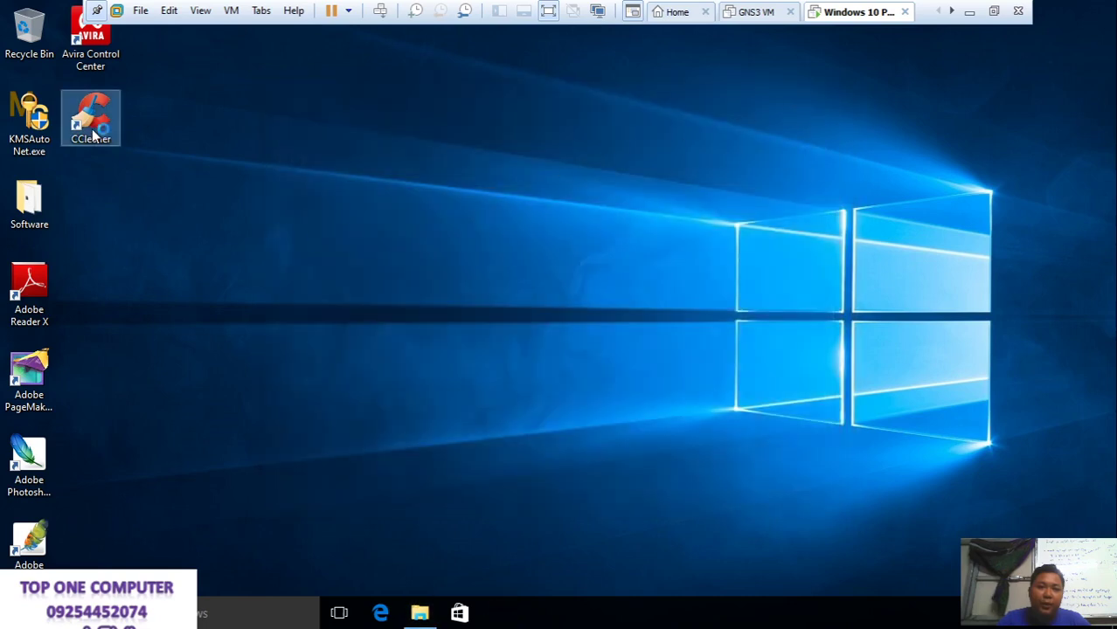
double_click(94, 134)
click(503, 368)
click(624, 353)
click(833, 93)
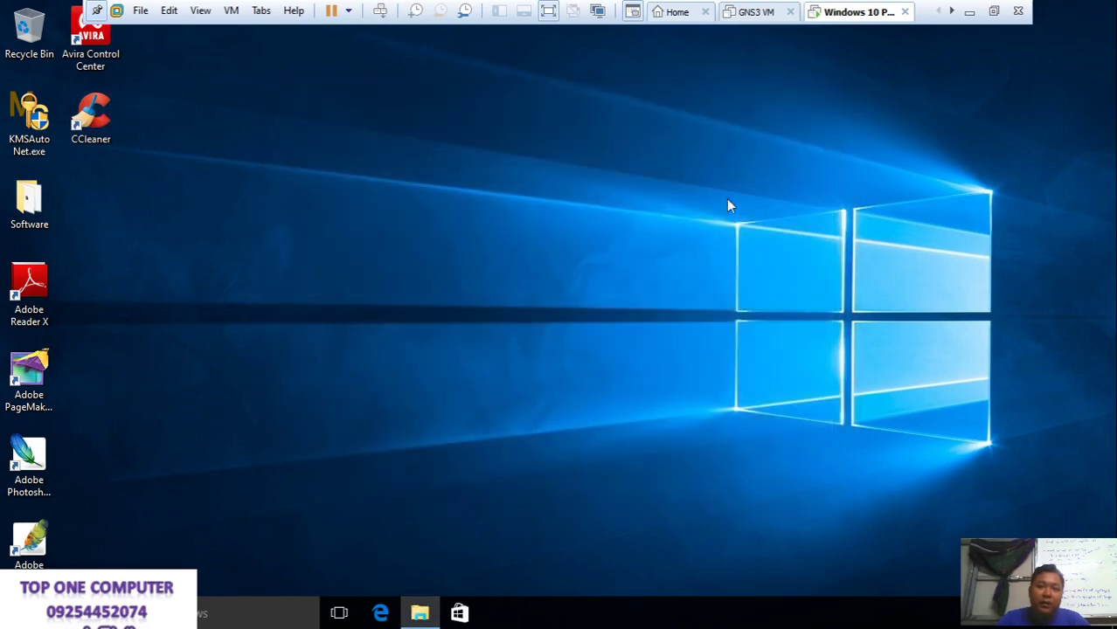
Copy branding.dll and CCleaner.dat from the Crack Business Edition folder and close the folder window
click(419, 614)
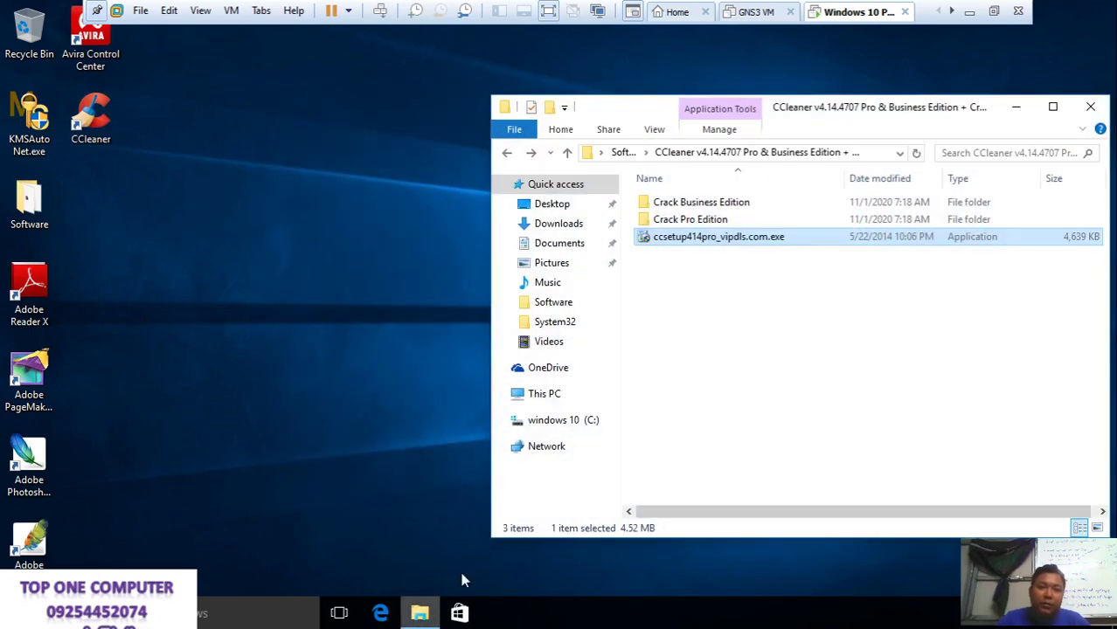
double_click(697, 205)
click(704, 221)
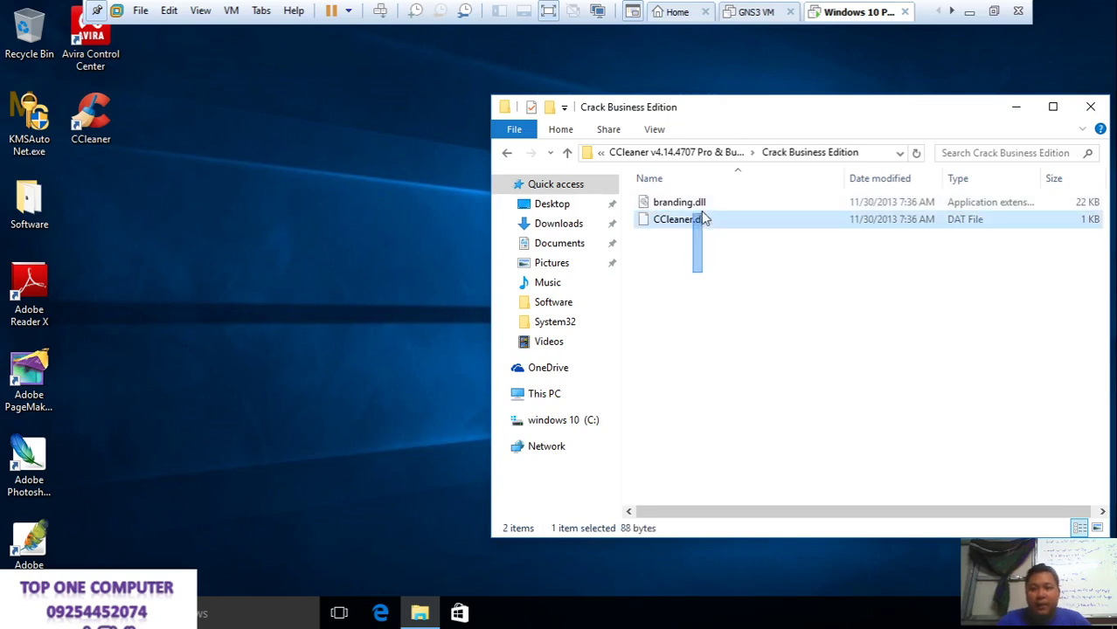
drag(704, 221, 704, 204)
right_click(707, 204)
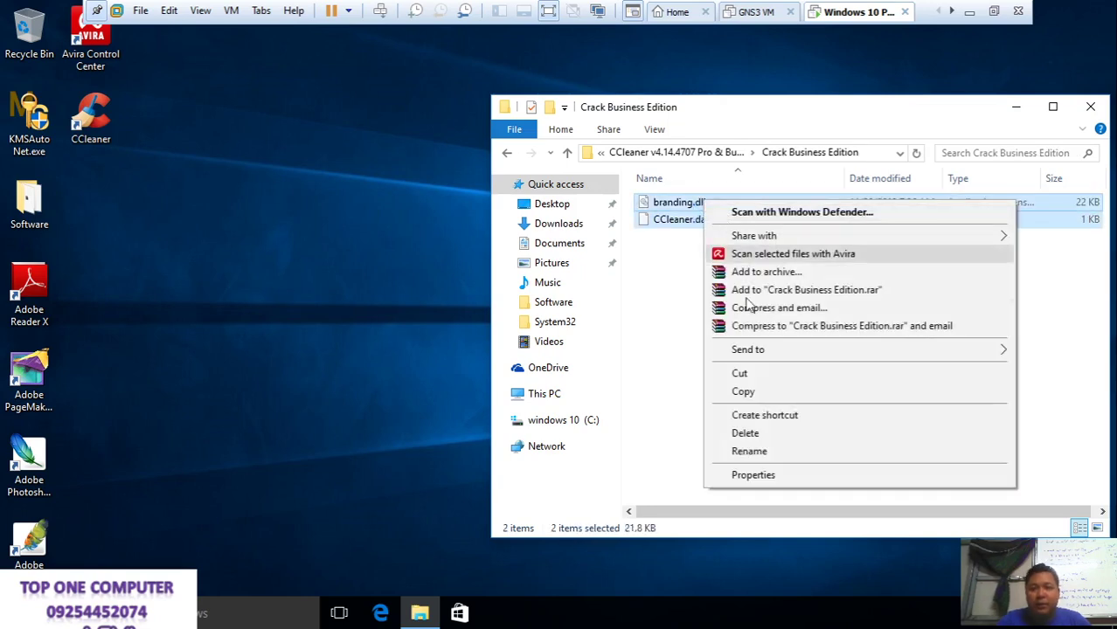
click(743, 390)
drag(805, 120, 769, 147)
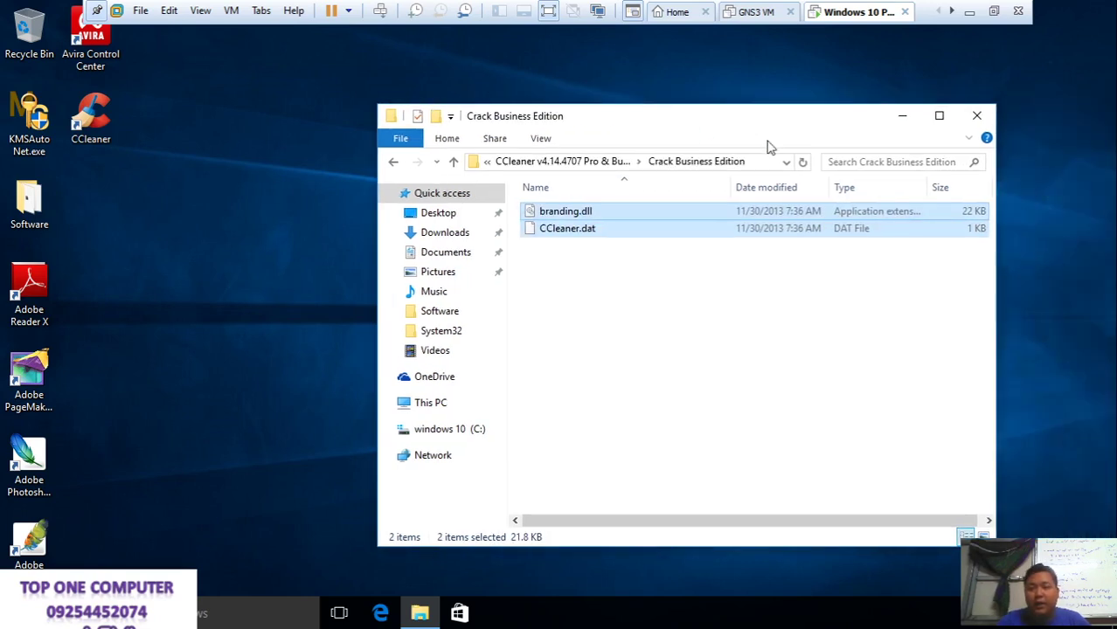
click(977, 116)
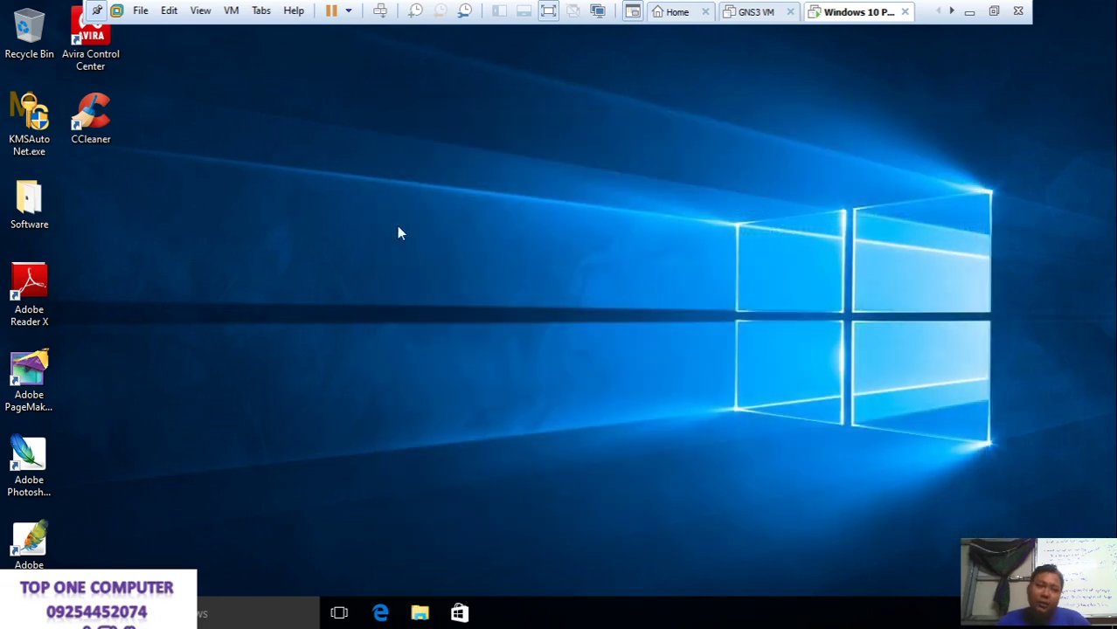
Paste the copied files into CCleaner's installation folder, replacing the existing branding.dll and granting administrator permission
right_click(119, 105)
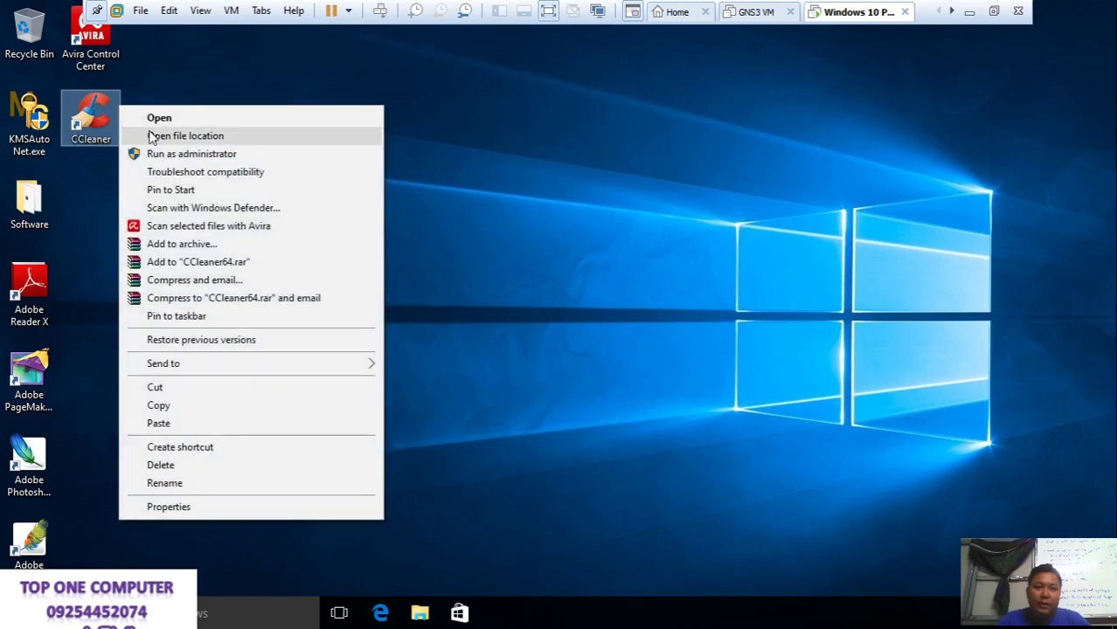
click(155, 136)
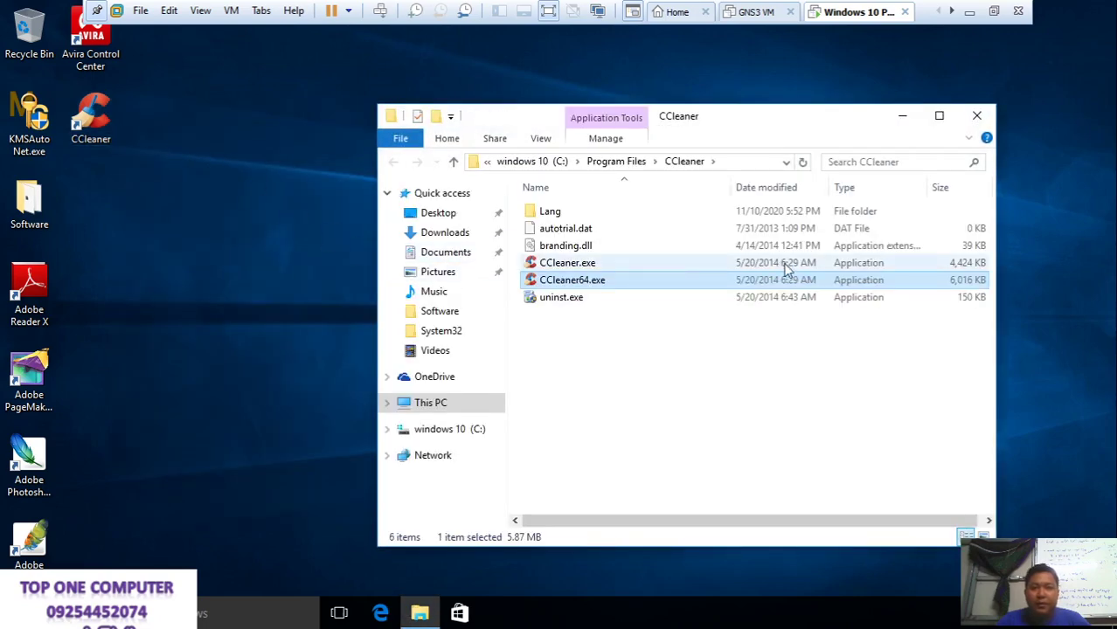
right_click(704, 376)
click(757, 491)
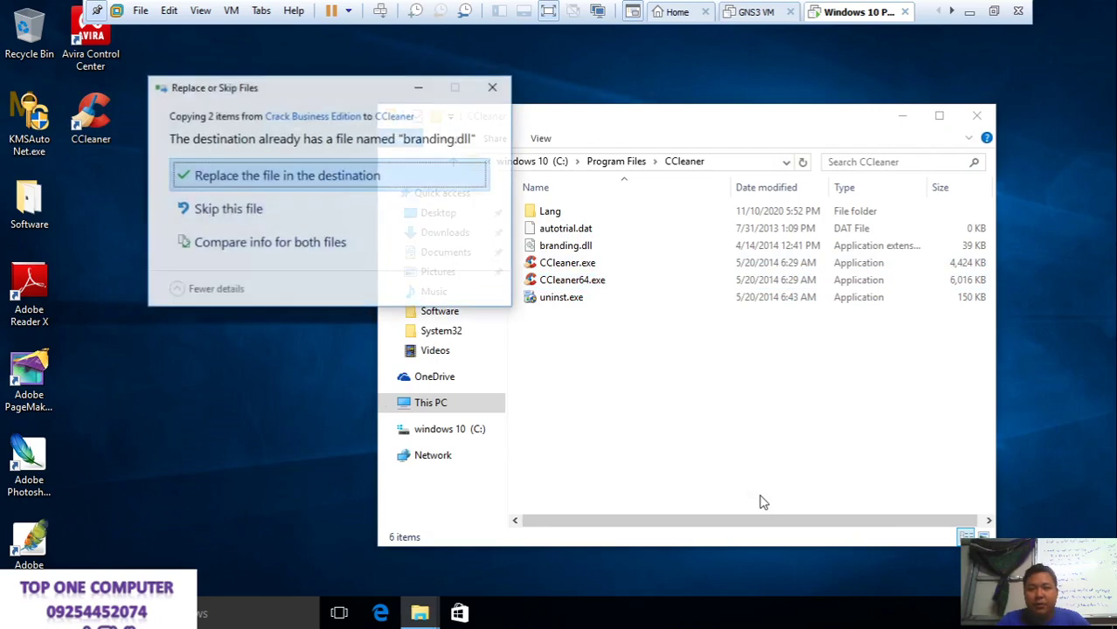
click(369, 174)
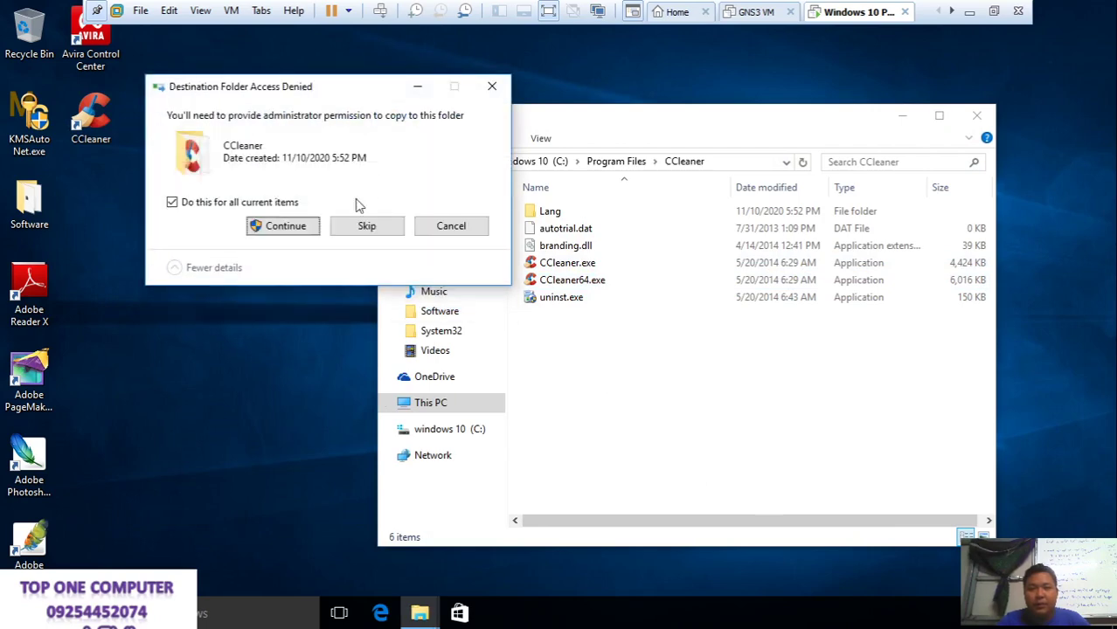
click(299, 225)
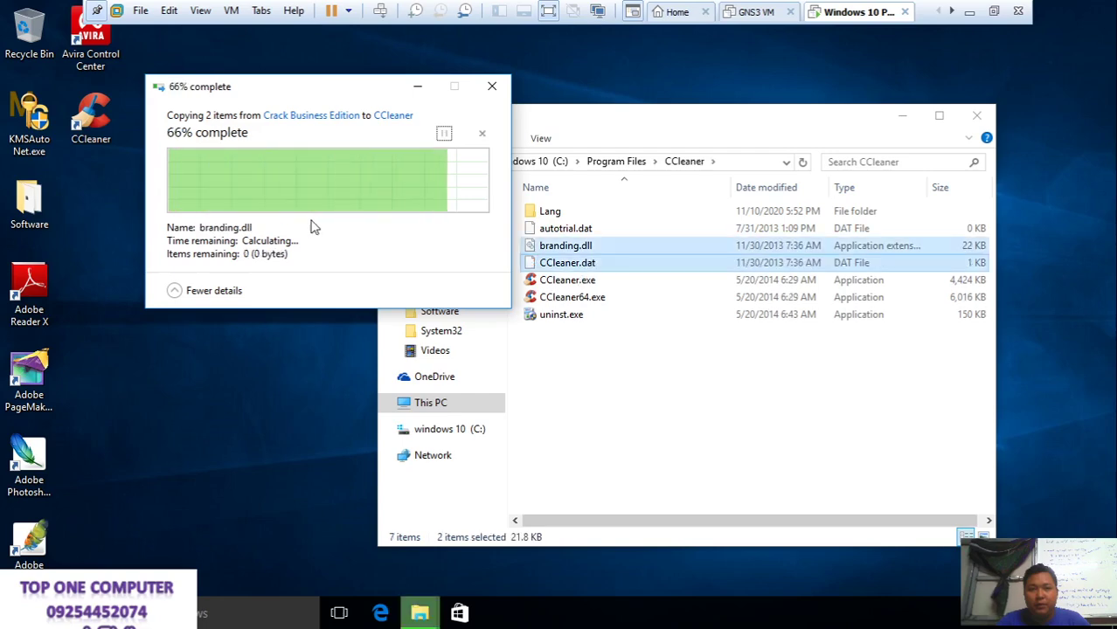
Close the installation folder, launch CCleaner from the desktop to check its edition, and close the program
click(977, 116)
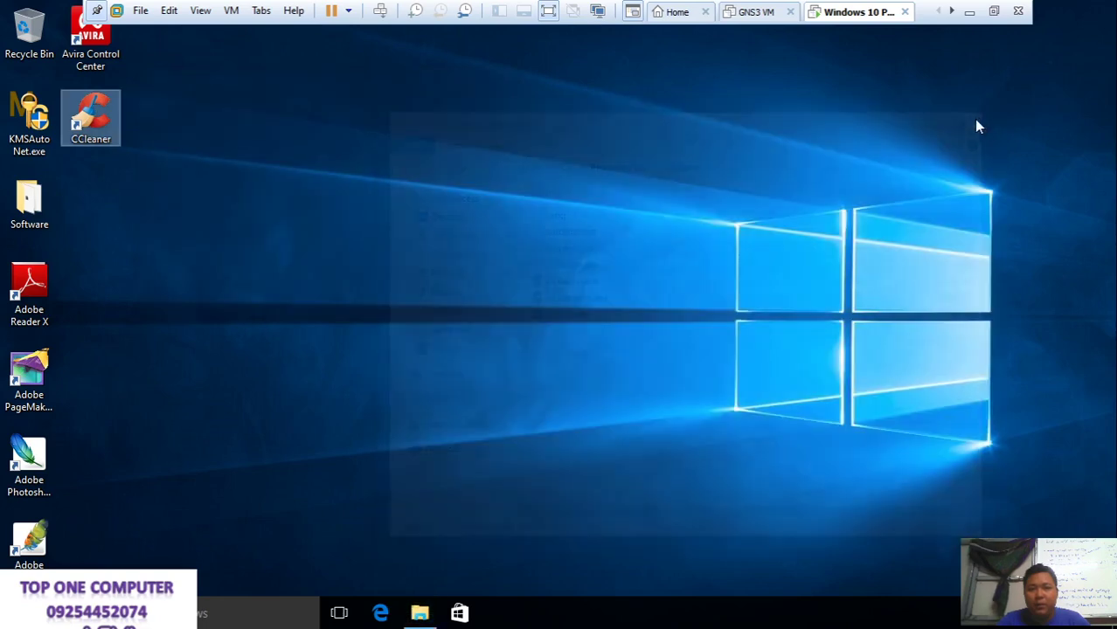
double_click(106, 117)
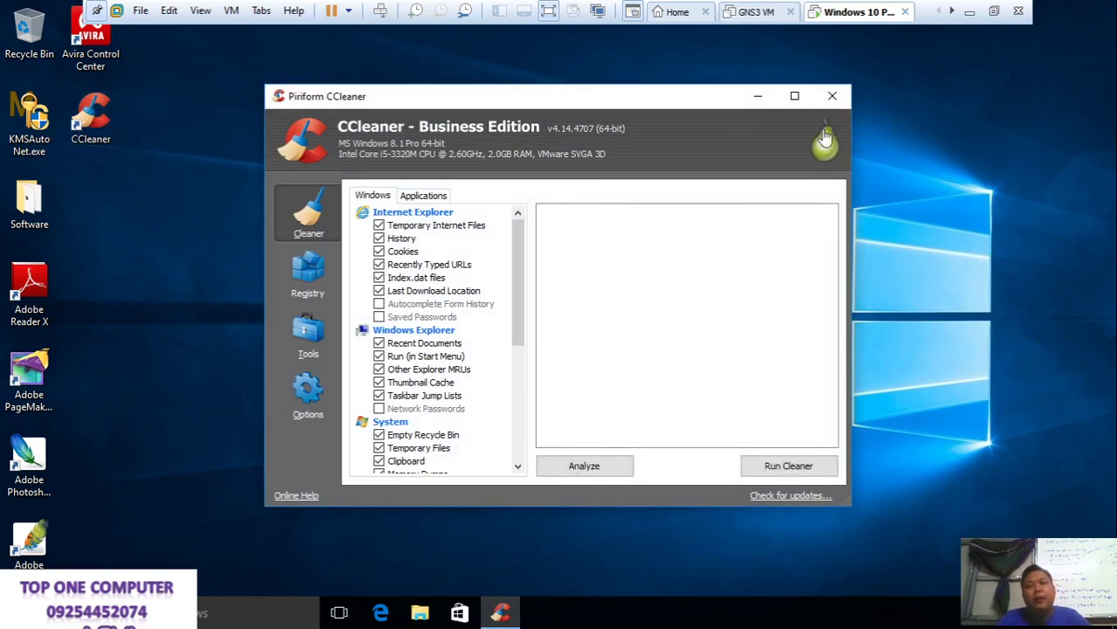
click(832, 96)
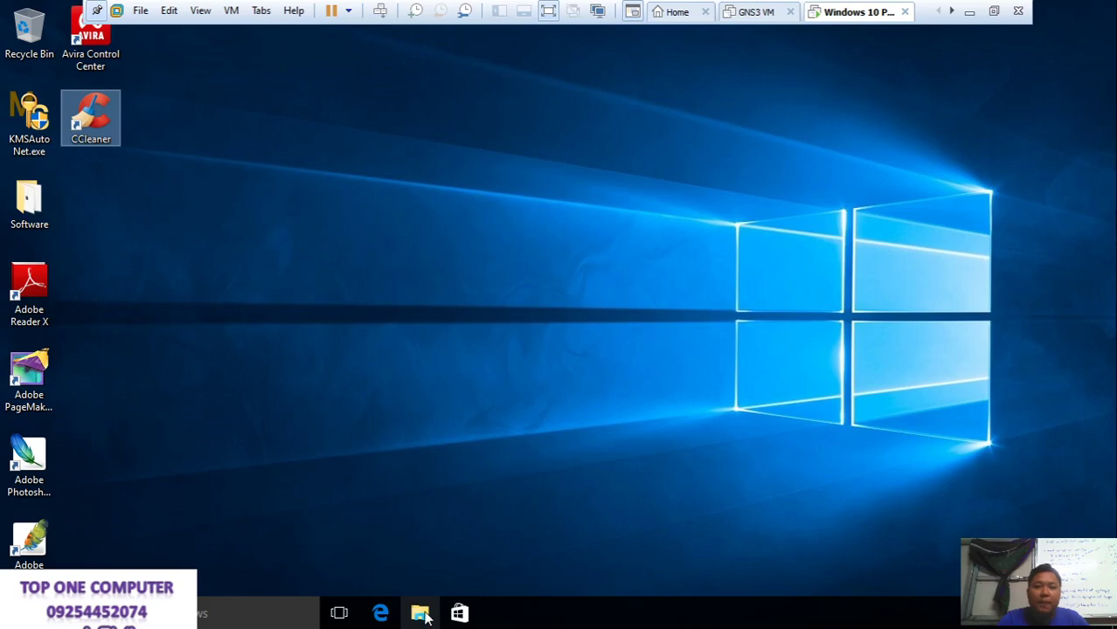
Permanently delete the extracted CCleaner v4.14.4707 Pro & Business Edition folder from the desktop's Software folder
double_click(27, 200)
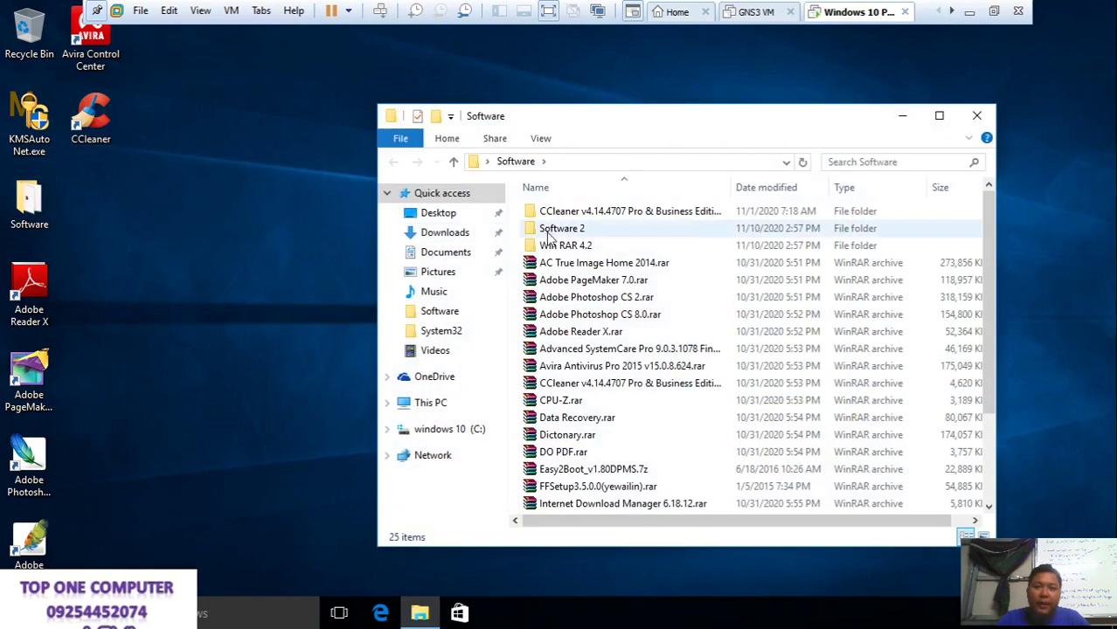
double_click(551, 213)
double_click(580, 216)
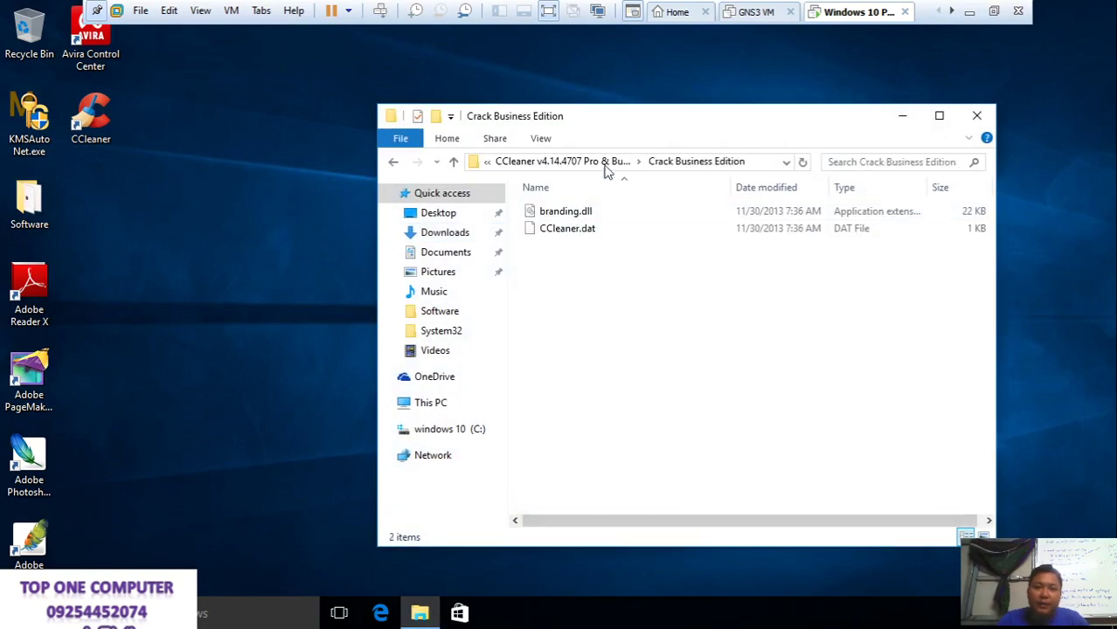
double_click(605, 121)
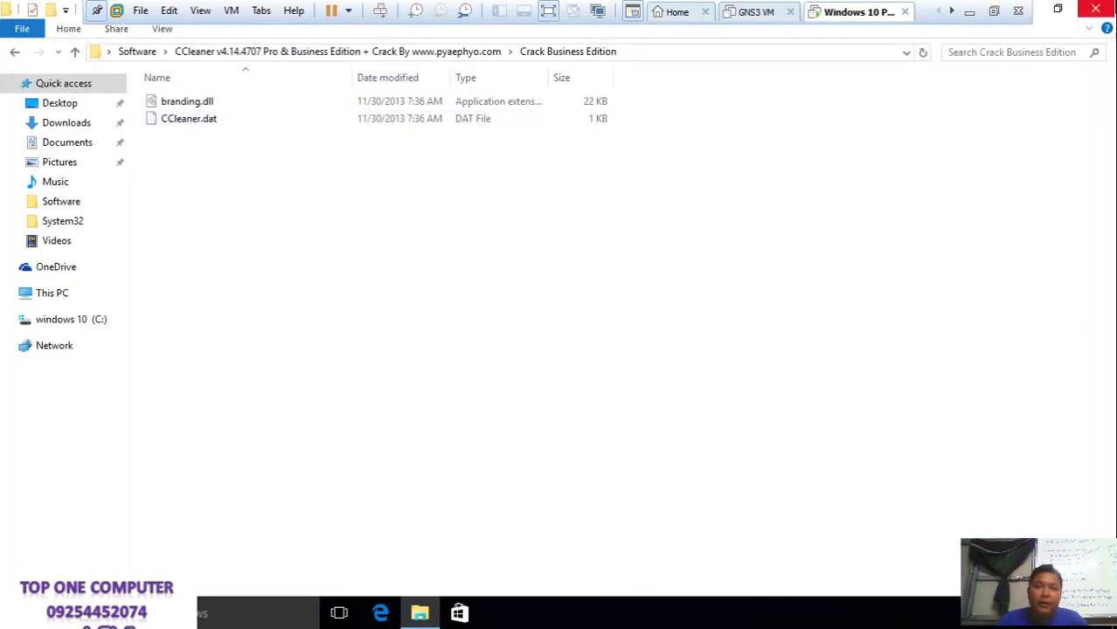
click(1057, 9)
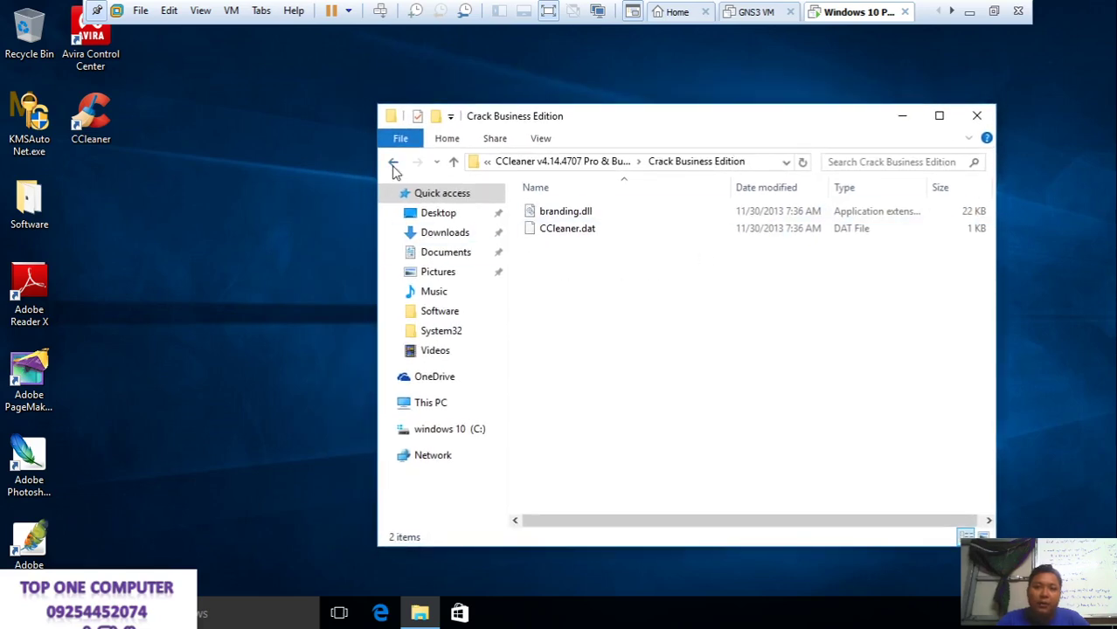
click(395, 163)
click(394, 164)
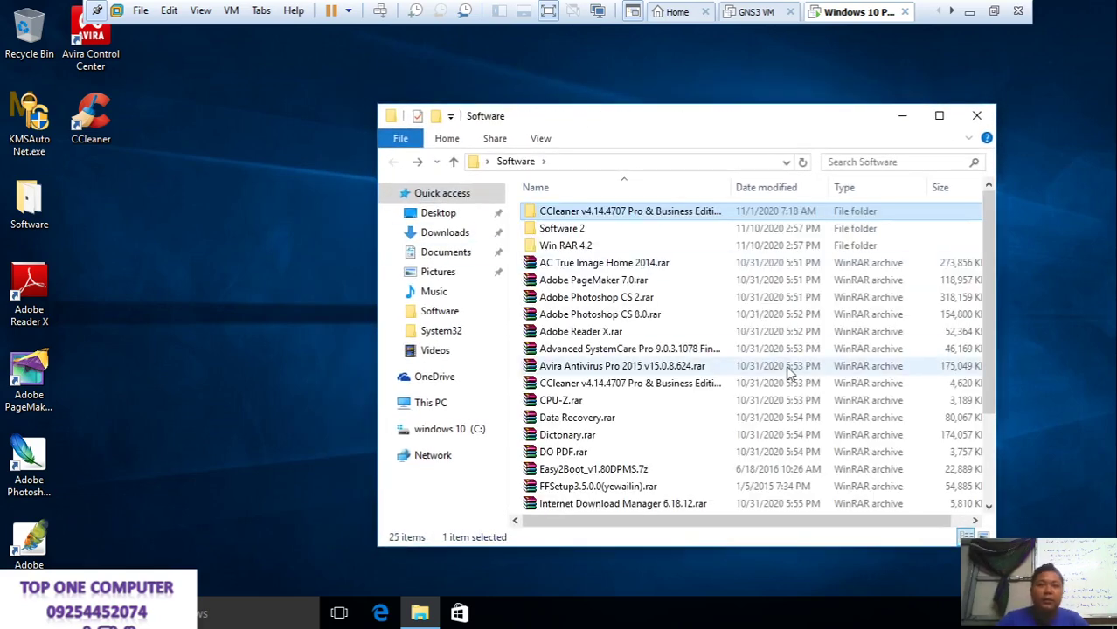
key(shift+Delete)
key(Return)
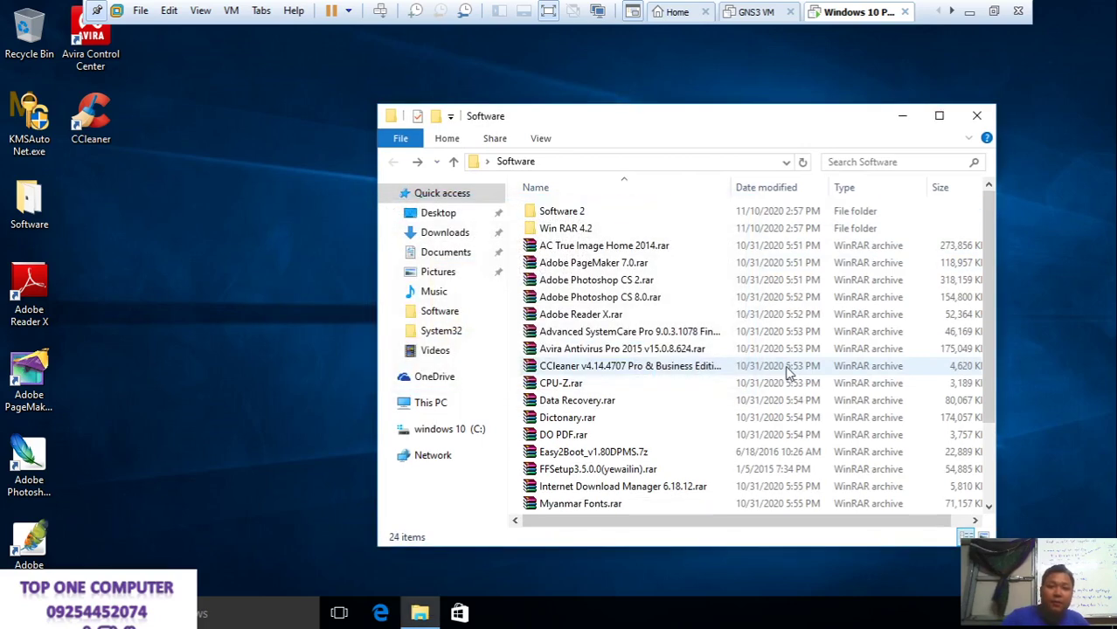
Examine the Data Recovery.rar archive down to the Patch-SND folder of Recover My Files 5.2.1.1964 and close the archive
click(939, 116)
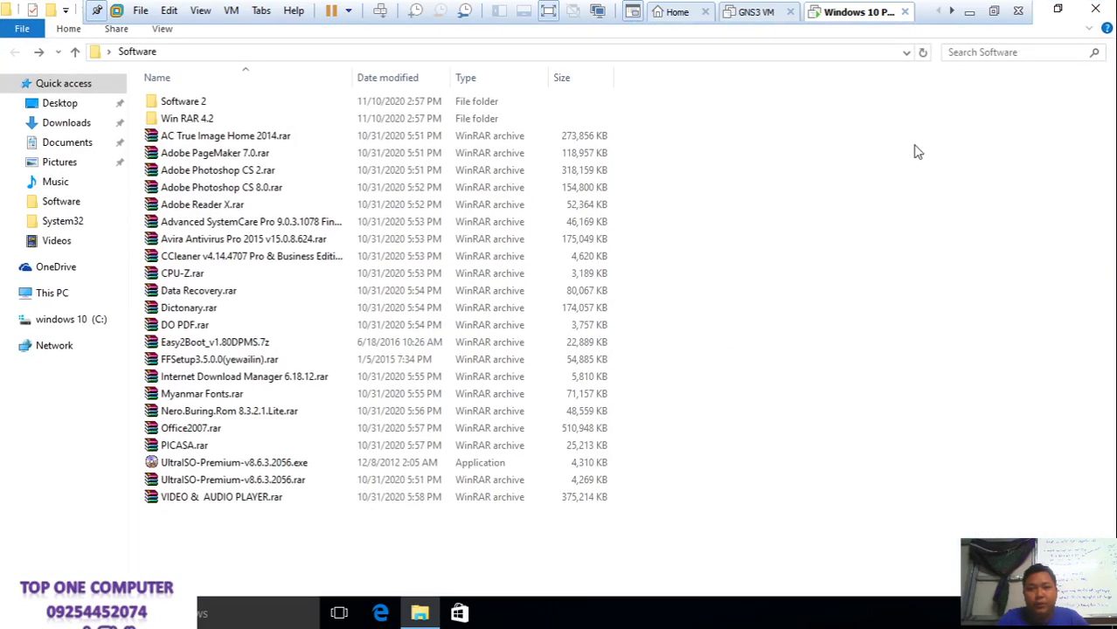
click(287, 171)
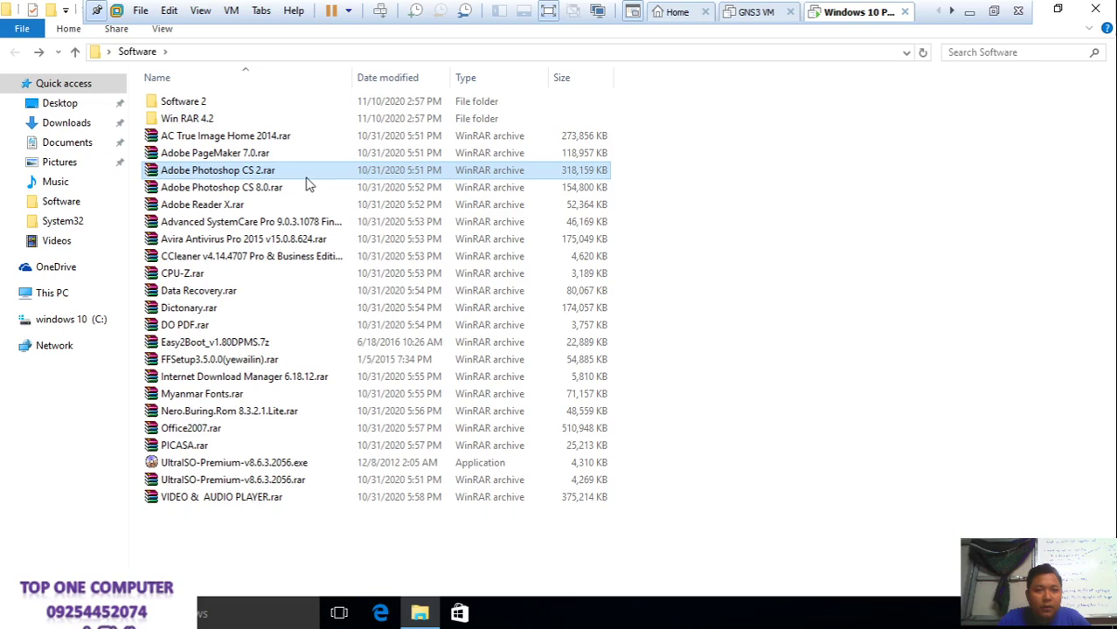
right_click(236, 300)
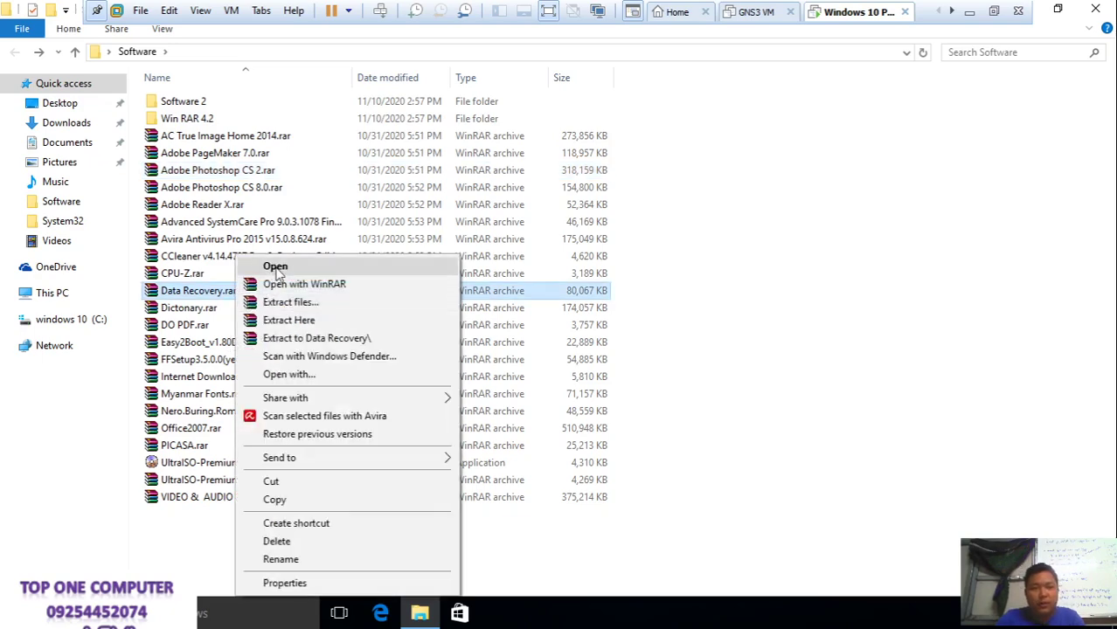
click(278, 266)
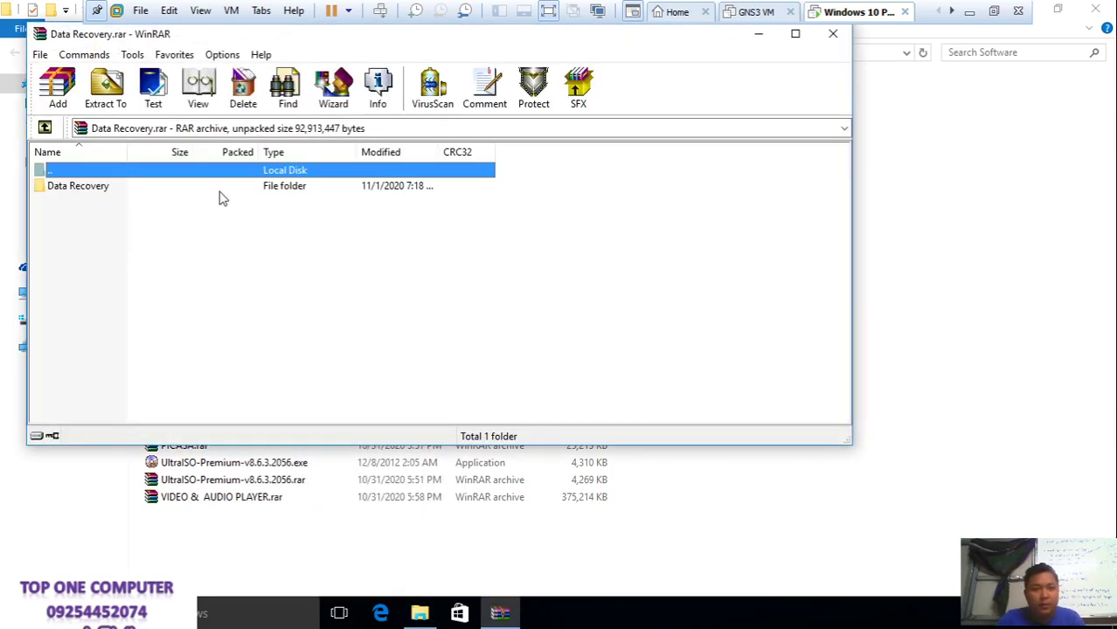
double_click(219, 191)
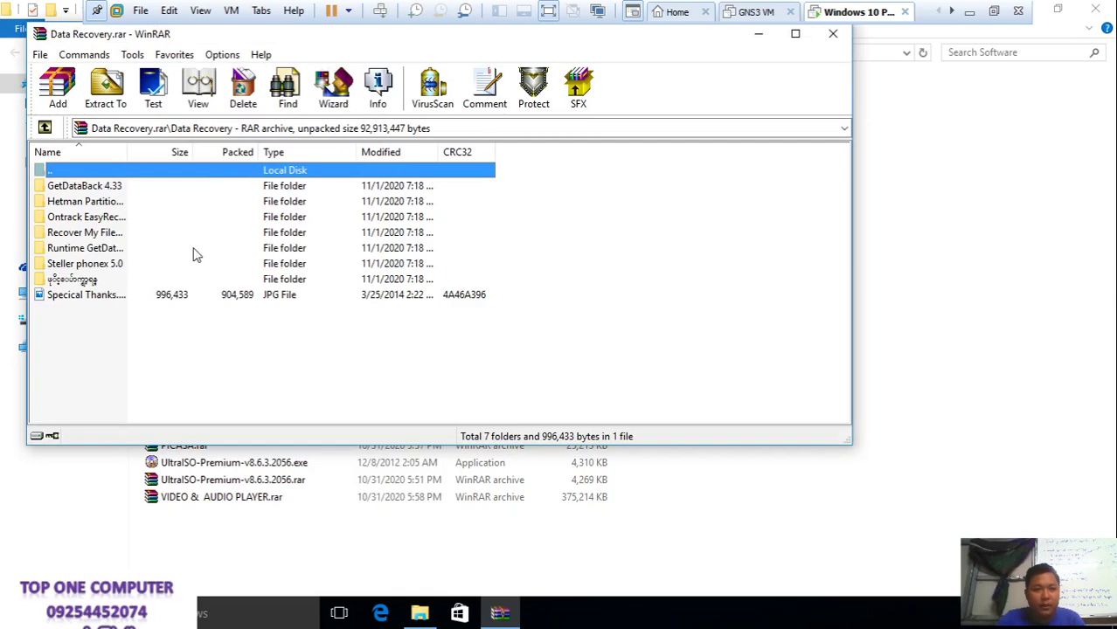
double_click(96, 238)
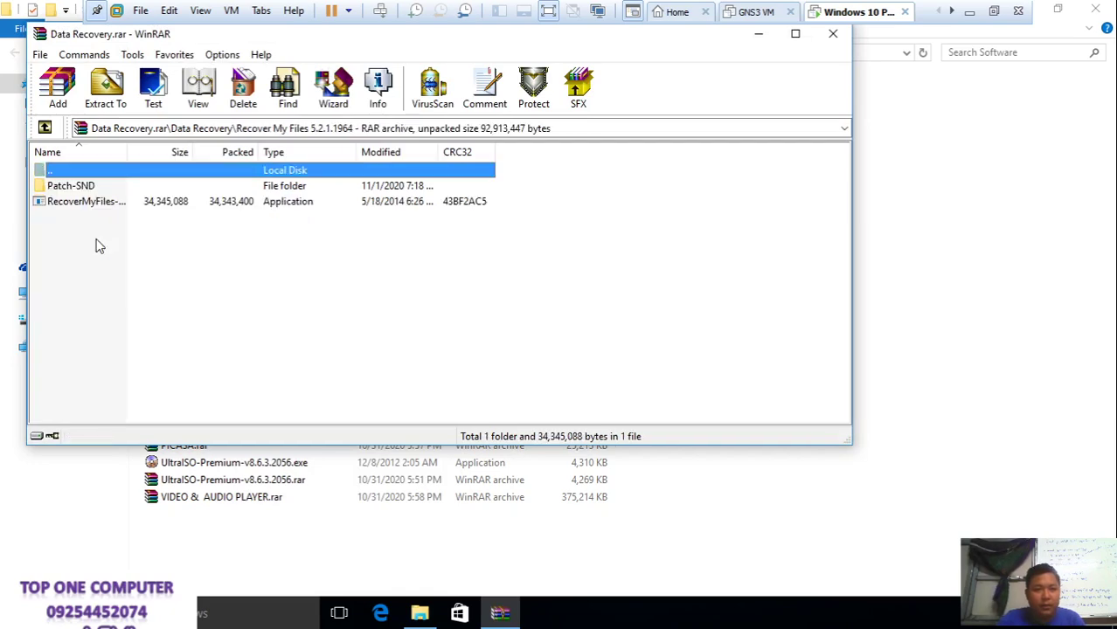
double_click(116, 187)
double_click(117, 187)
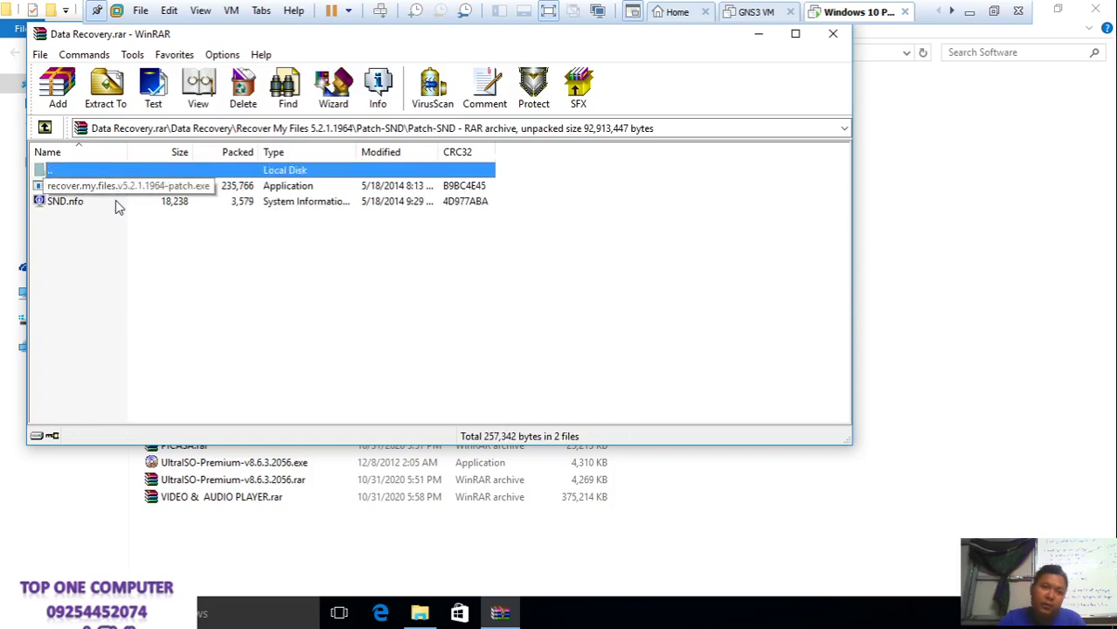
click(831, 37)
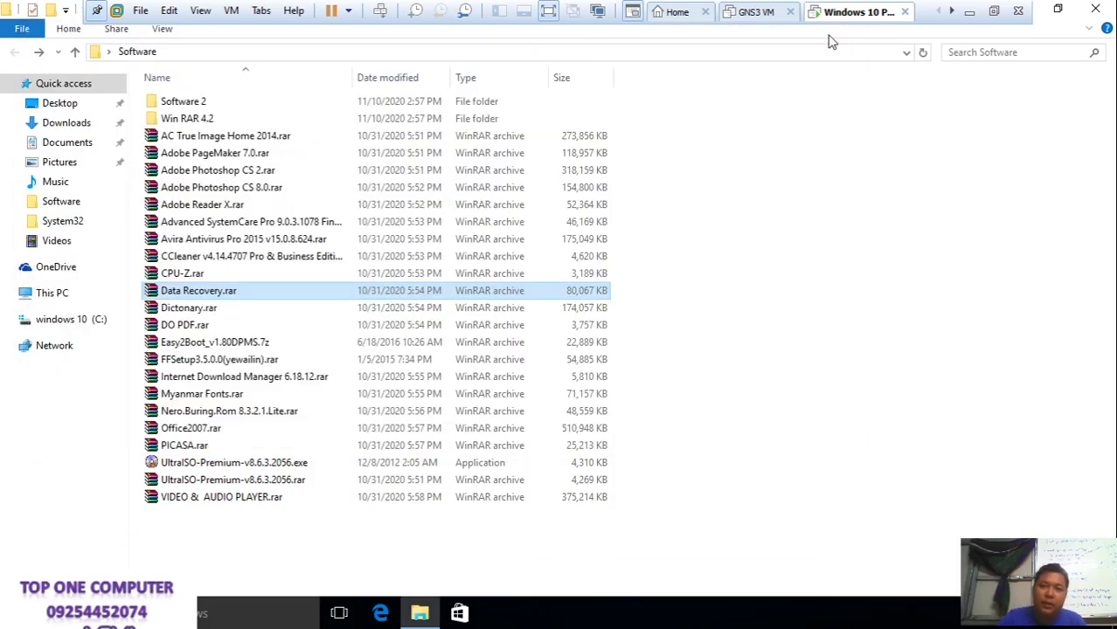
Extract the Myanmar Fonts.rar archive directly into the Software folder
click(211, 345)
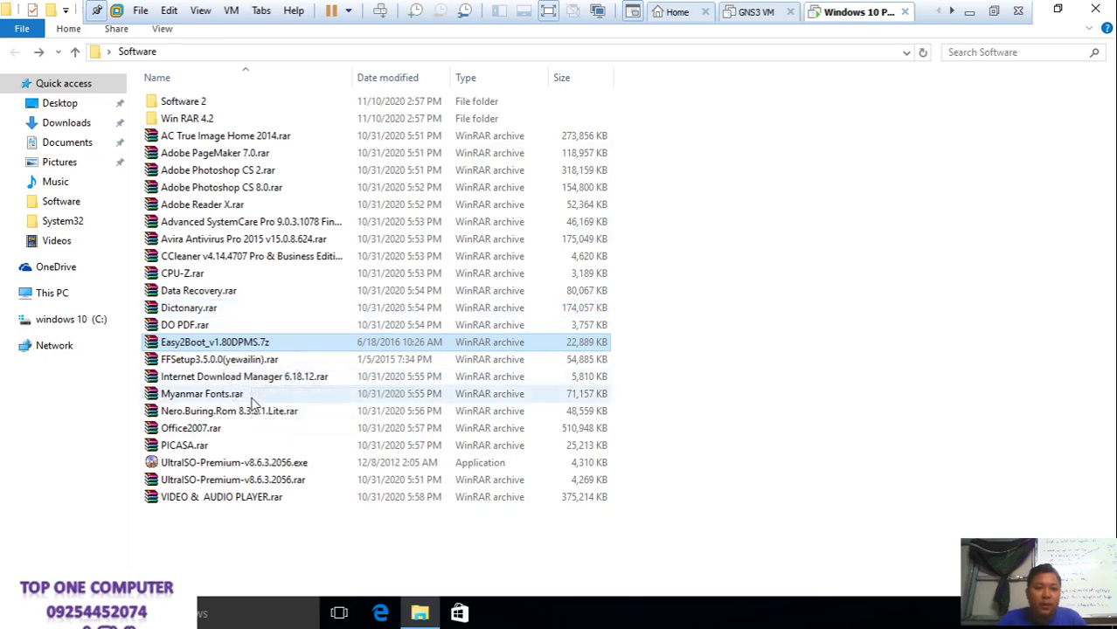
click(251, 398)
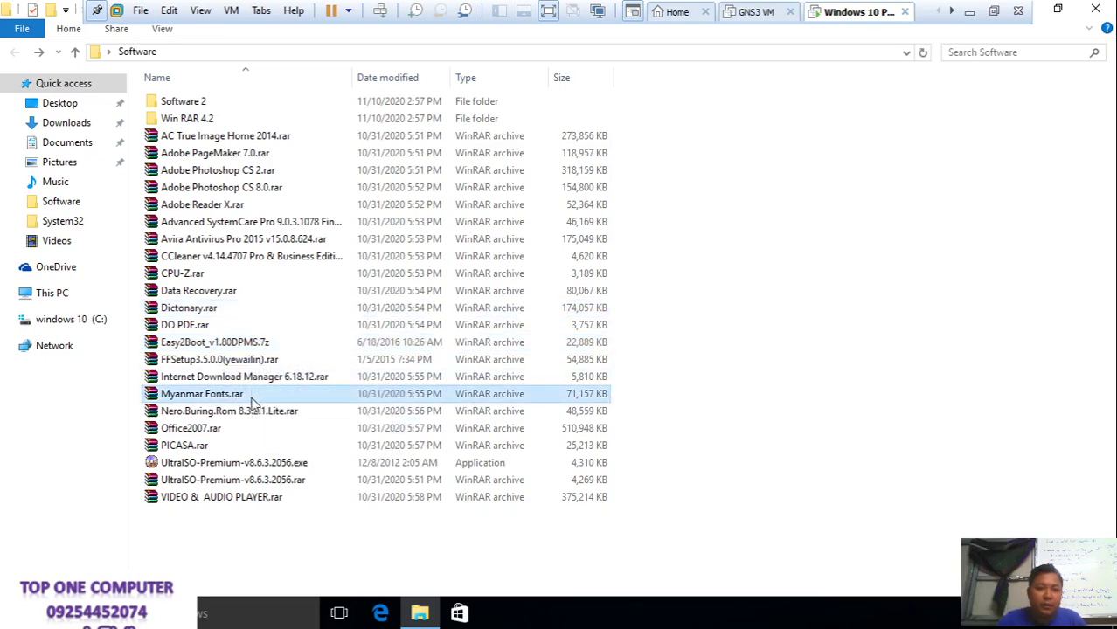
right_click(251, 401)
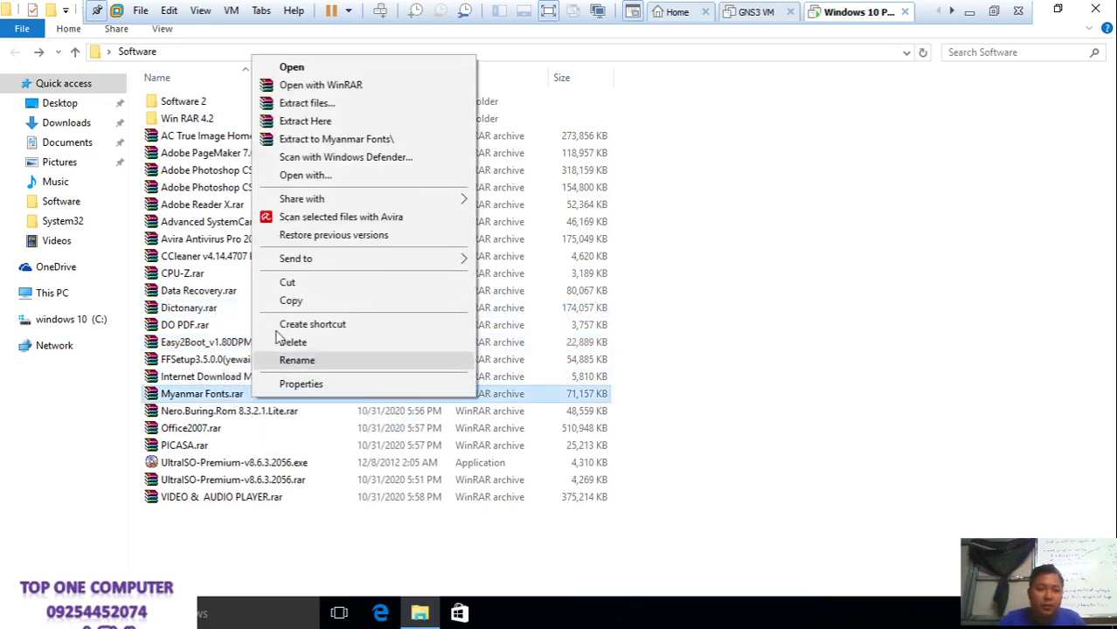
click(340, 121)
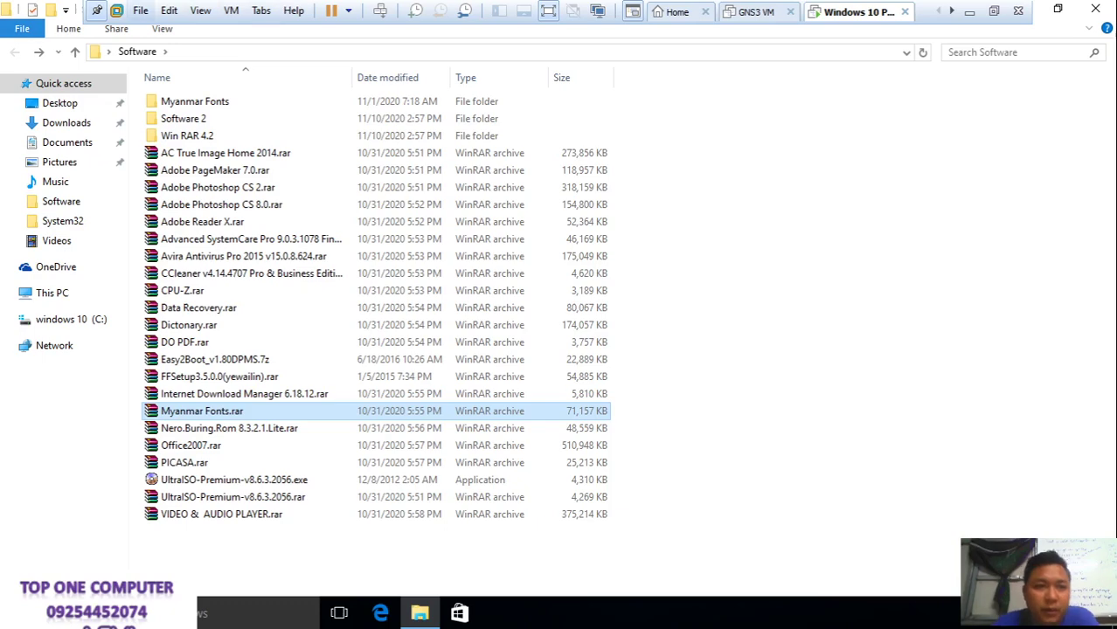
Copy all the font files from the extracted Myanmar Fonts folder
double_click(209, 104)
click(269, 394)
key(ctrl+a)
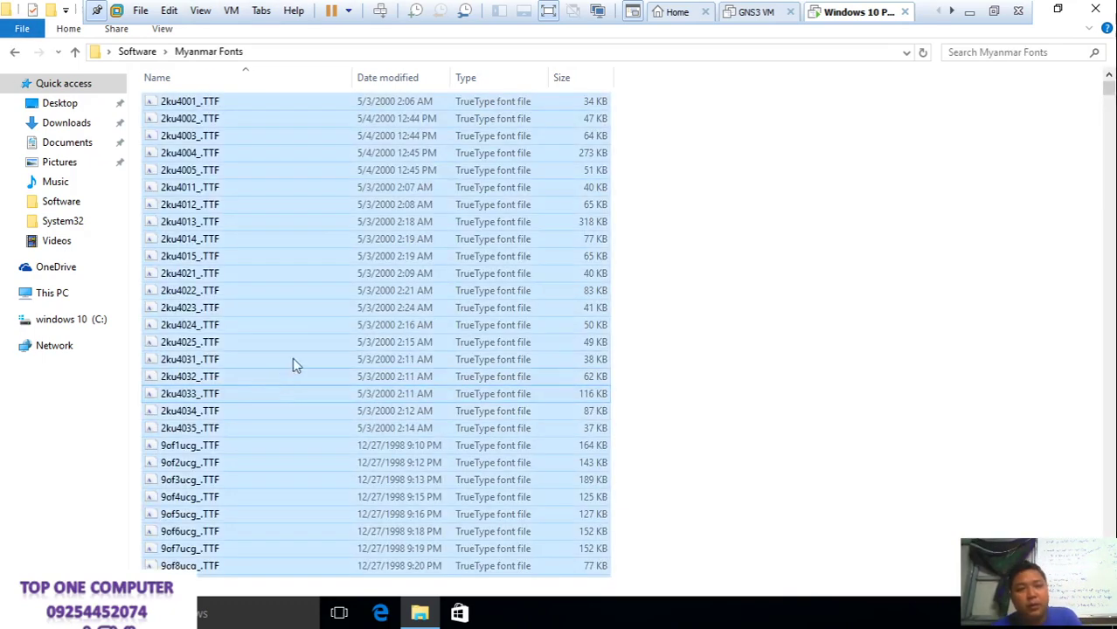
right_click(338, 107)
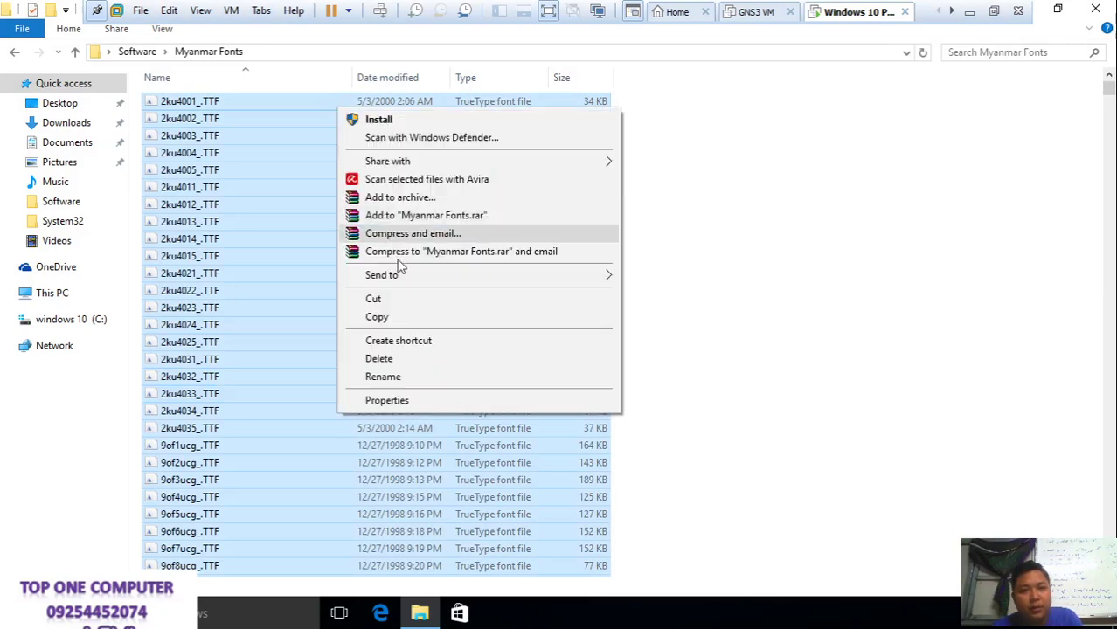
click(410, 318)
Open the Windows Fonts folder with the Run command "fonts" and paste the copied font files into it
key(super+r)
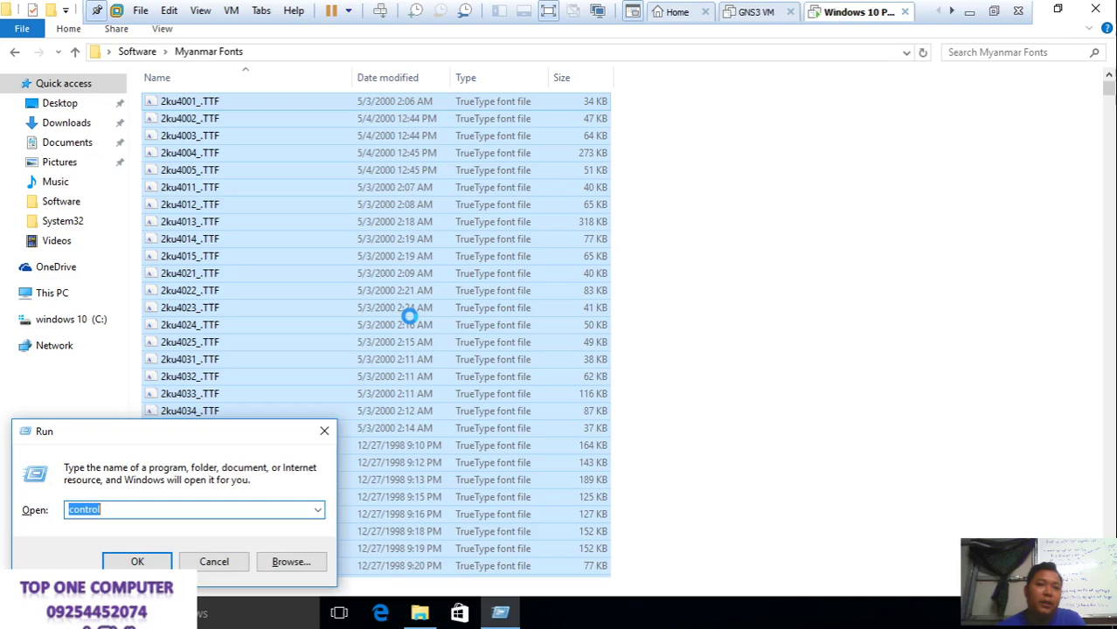
text(fonts)
key(Return)
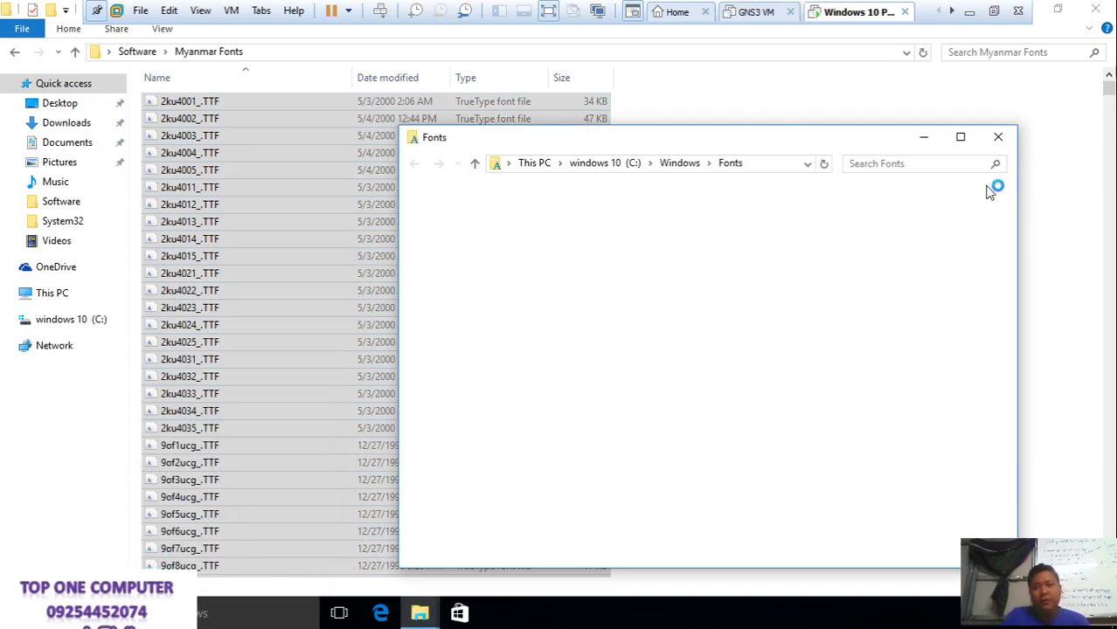
click(960, 138)
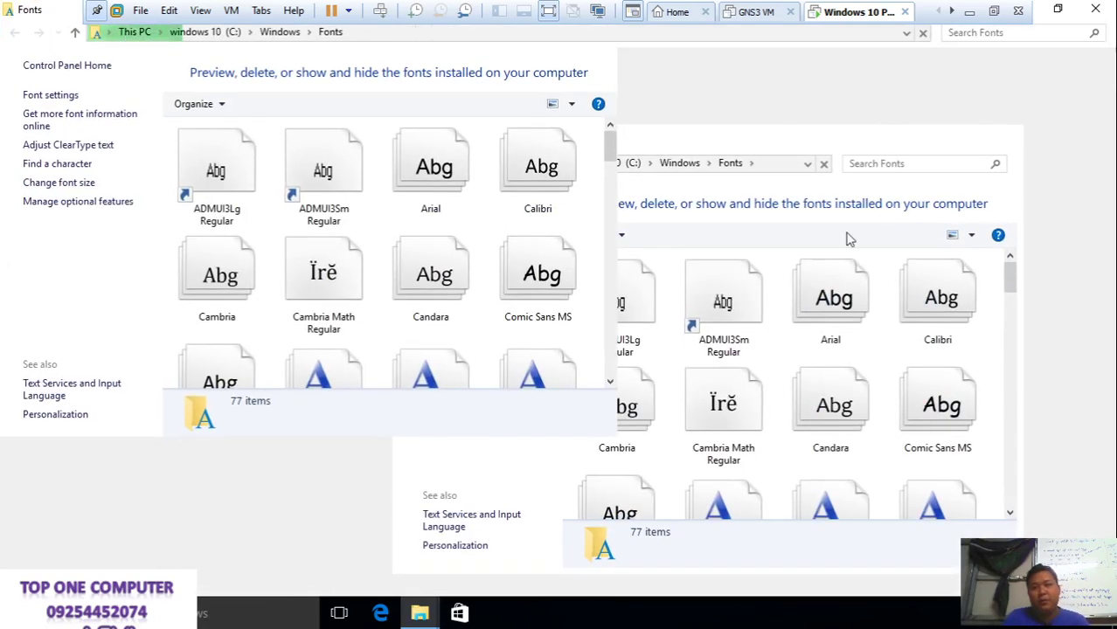
click(715, 223)
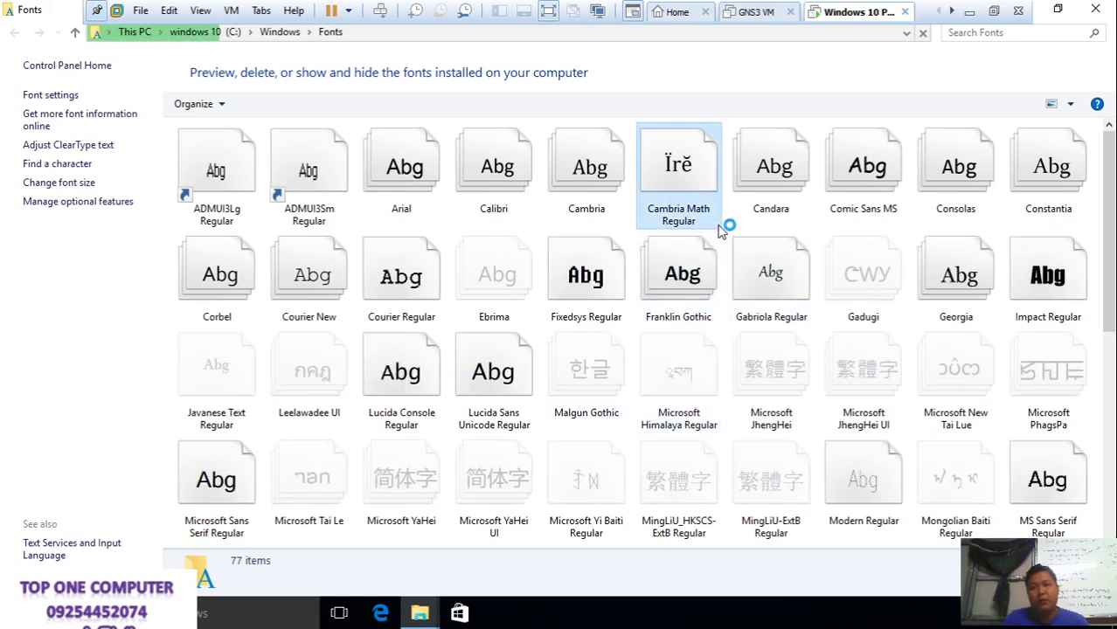
click(719, 241)
click(726, 226)
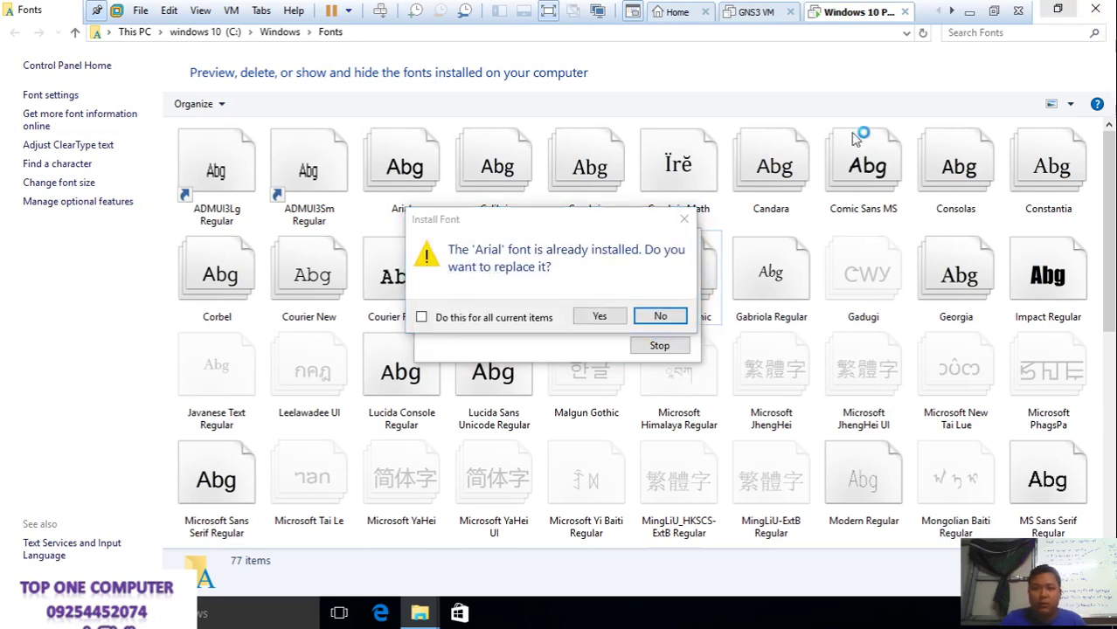
Install the fonts, replacing Arial and suppressing error notices for the remaining items, and close the Fonts folder
click(600, 316)
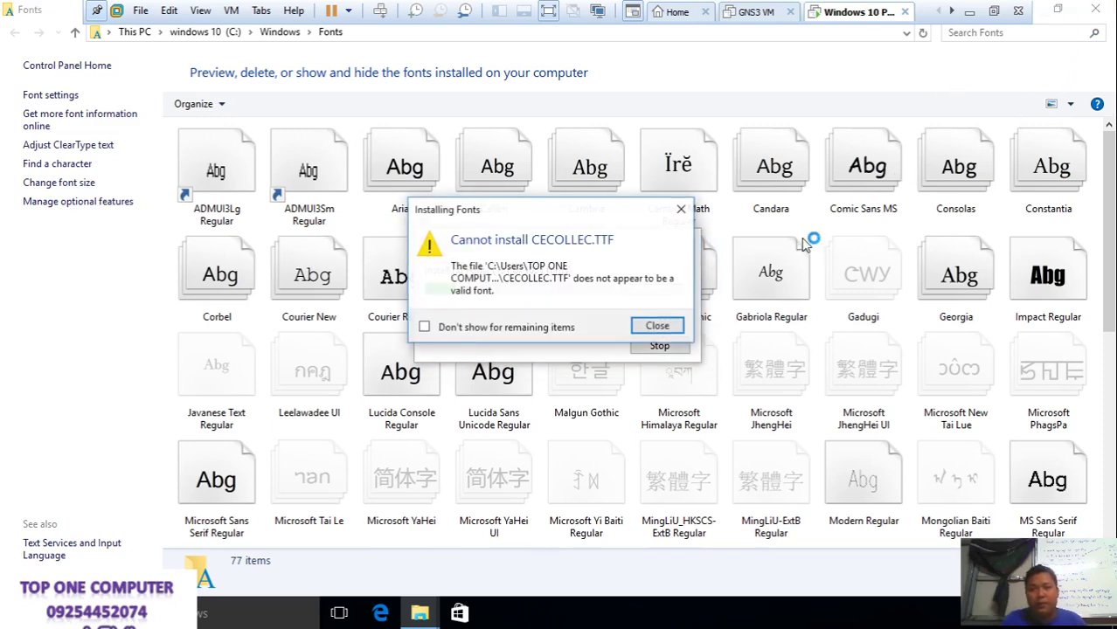
click(635, 328)
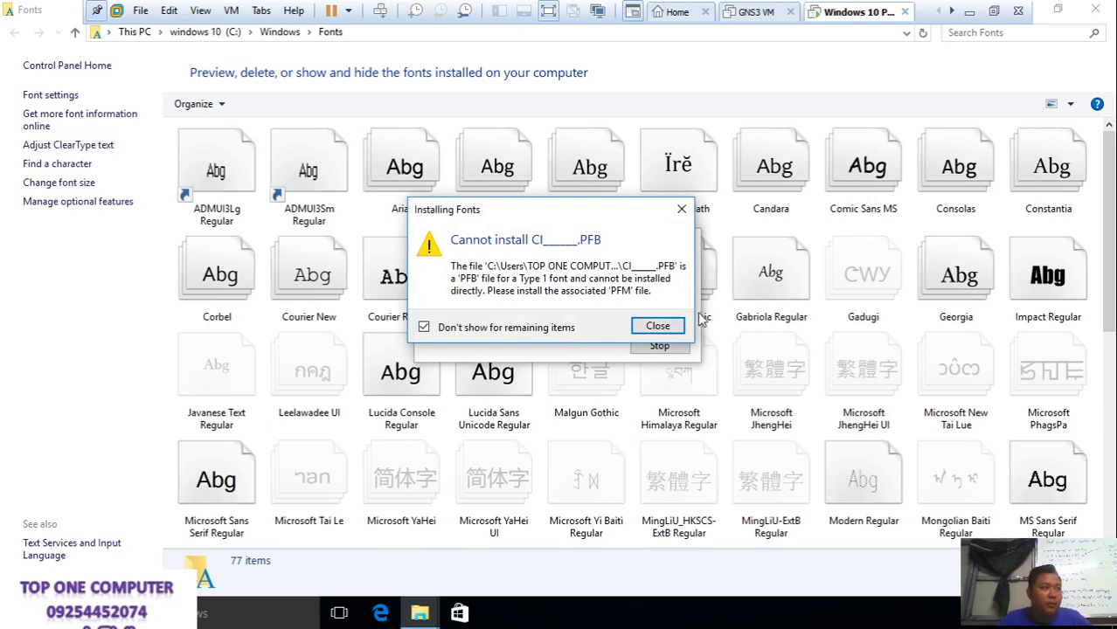
click(659, 327)
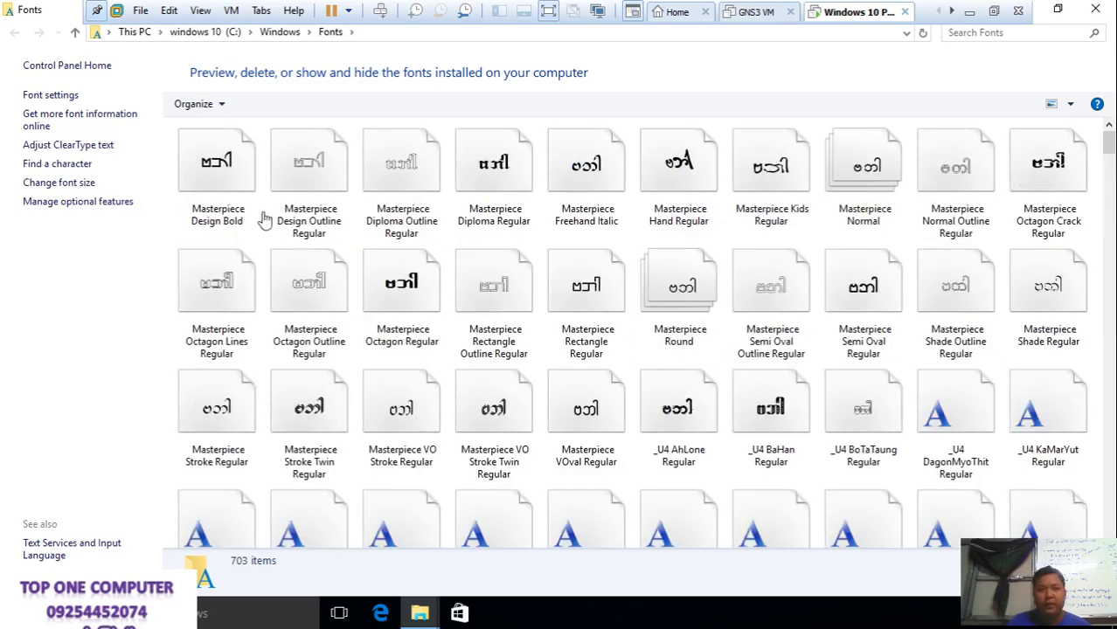
click(1093, 10)
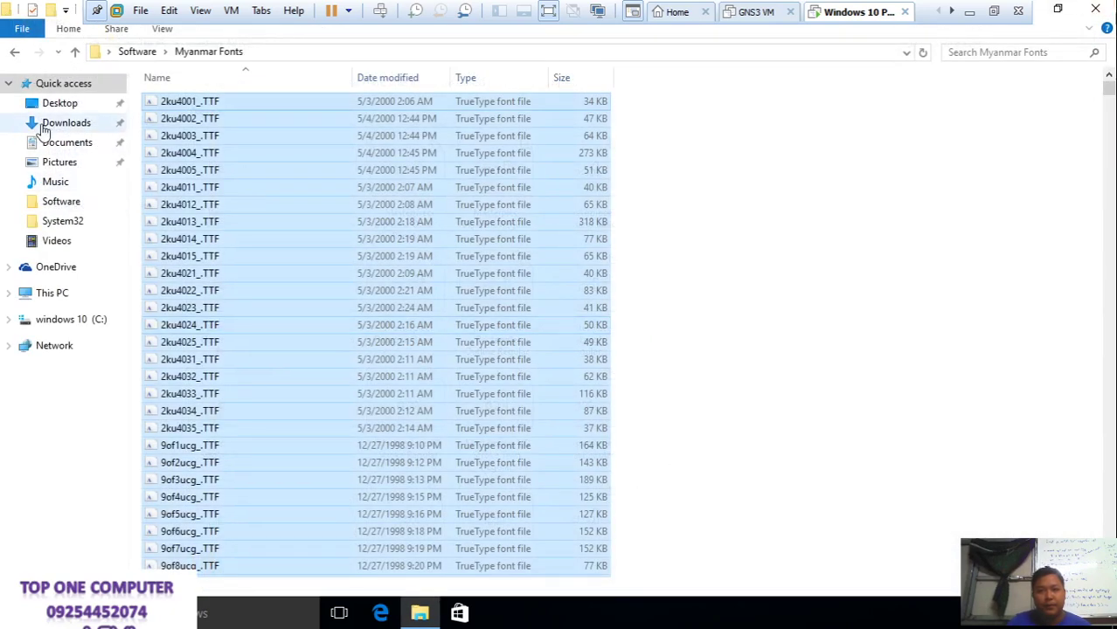
Extract the PC Myanmar Fonts.rar archive directly into the Software 2 folder
click(14, 56)
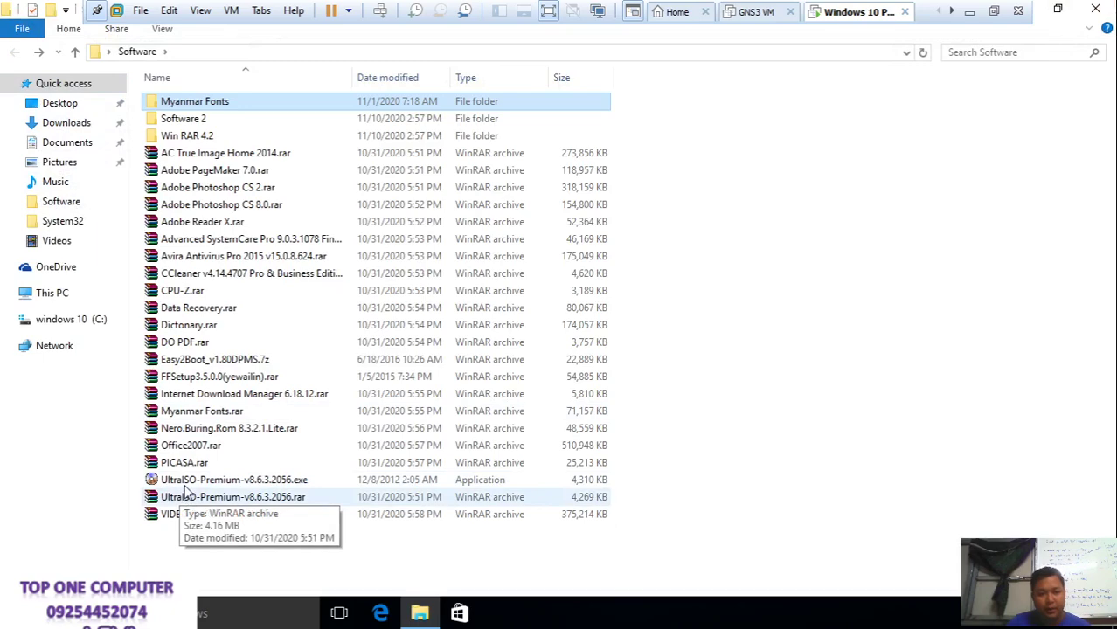
double_click(210, 124)
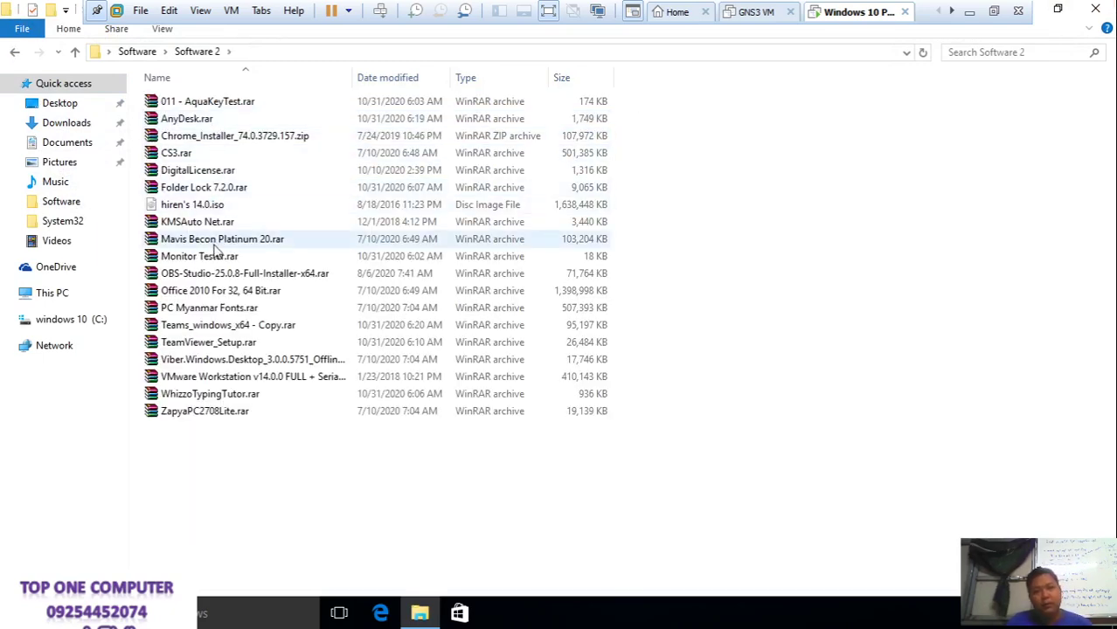
right_click(248, 313)
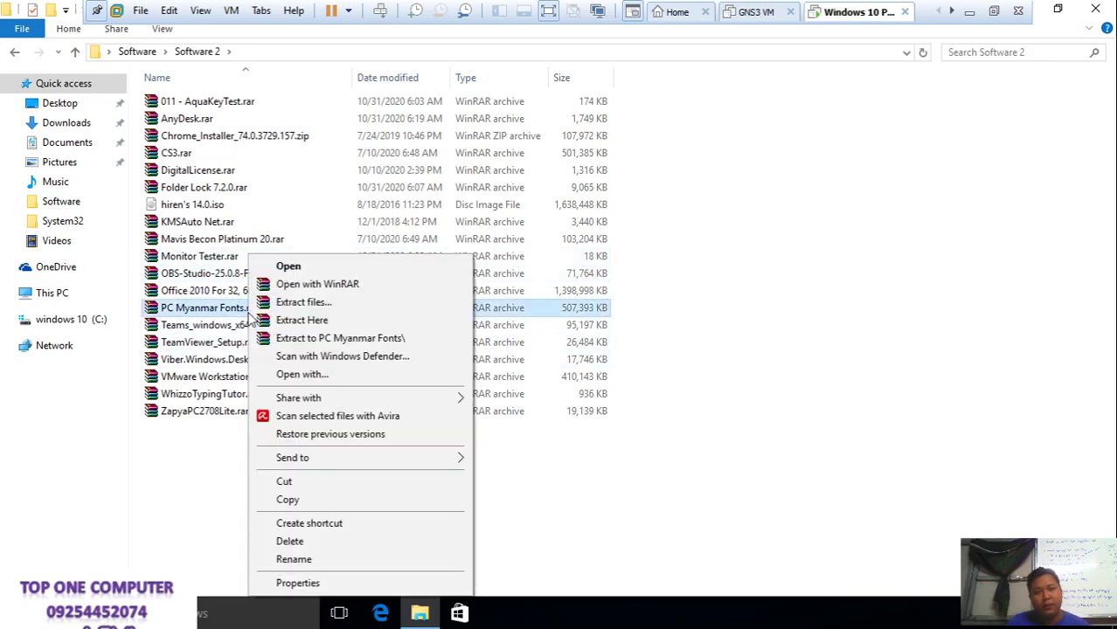
click(285, 320)
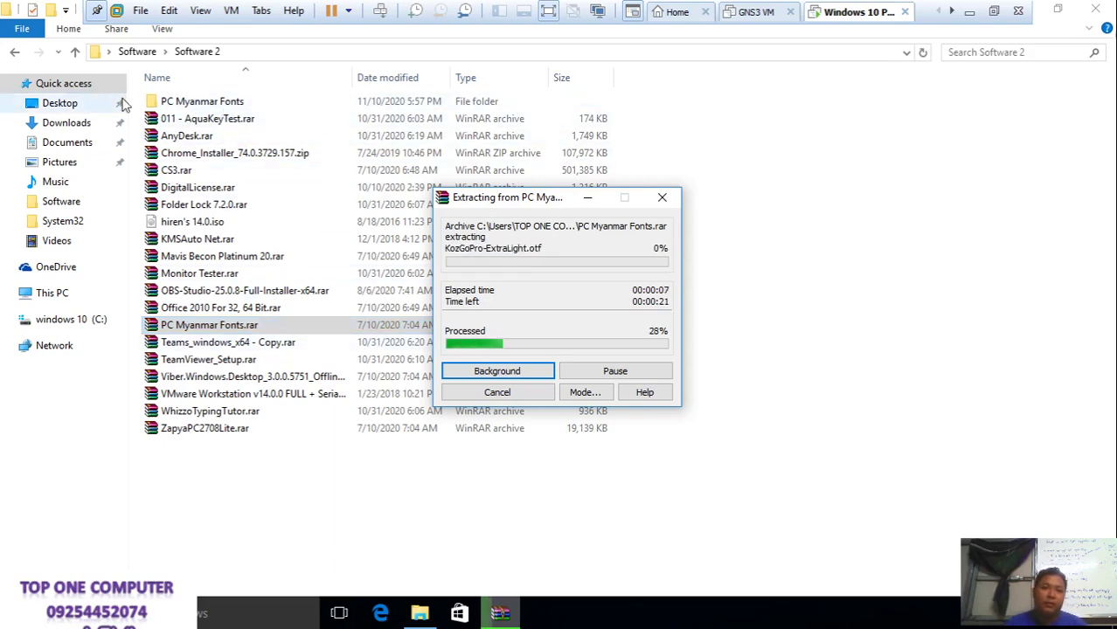
Permanently delete the extracted Myanmar Fonts folder from the Software folder after checking its contents
click(16, 54)
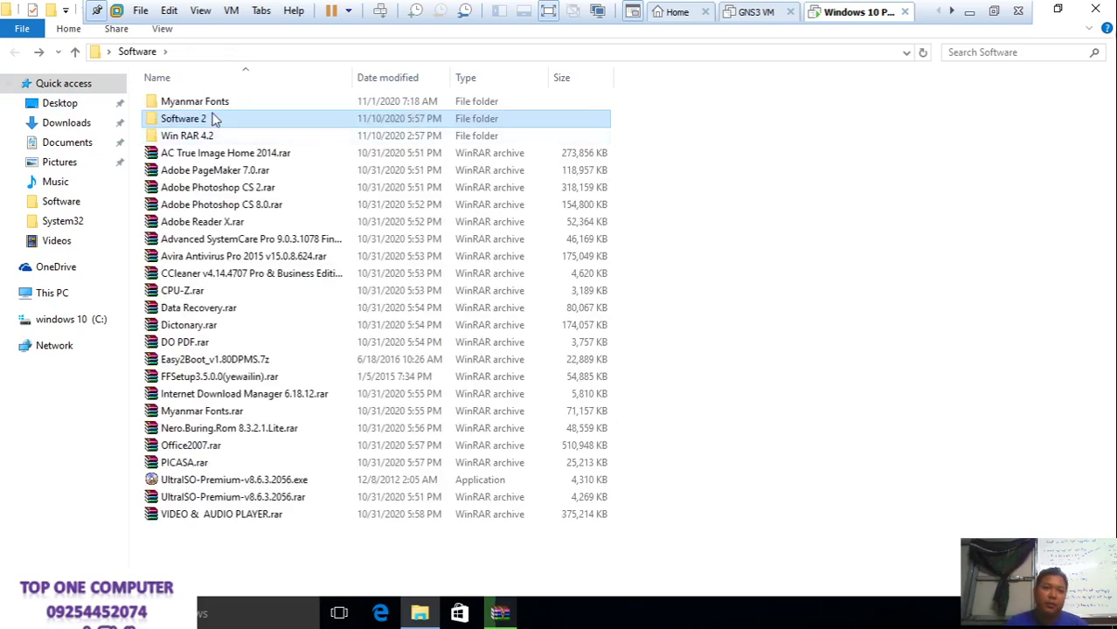
double_click(220, 103)
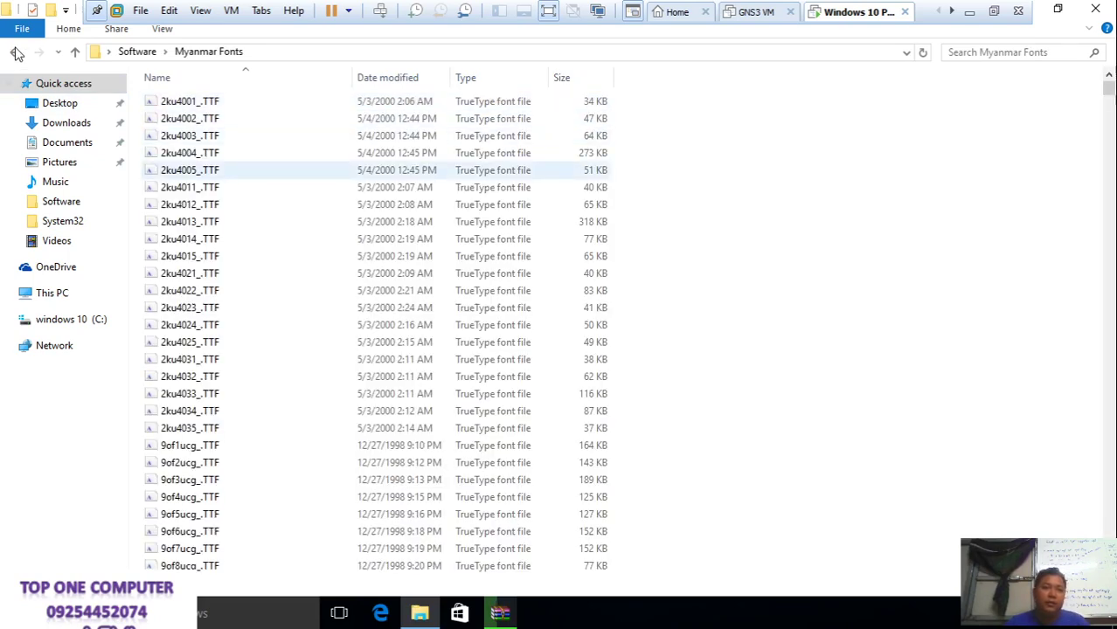
key(alt+Left)
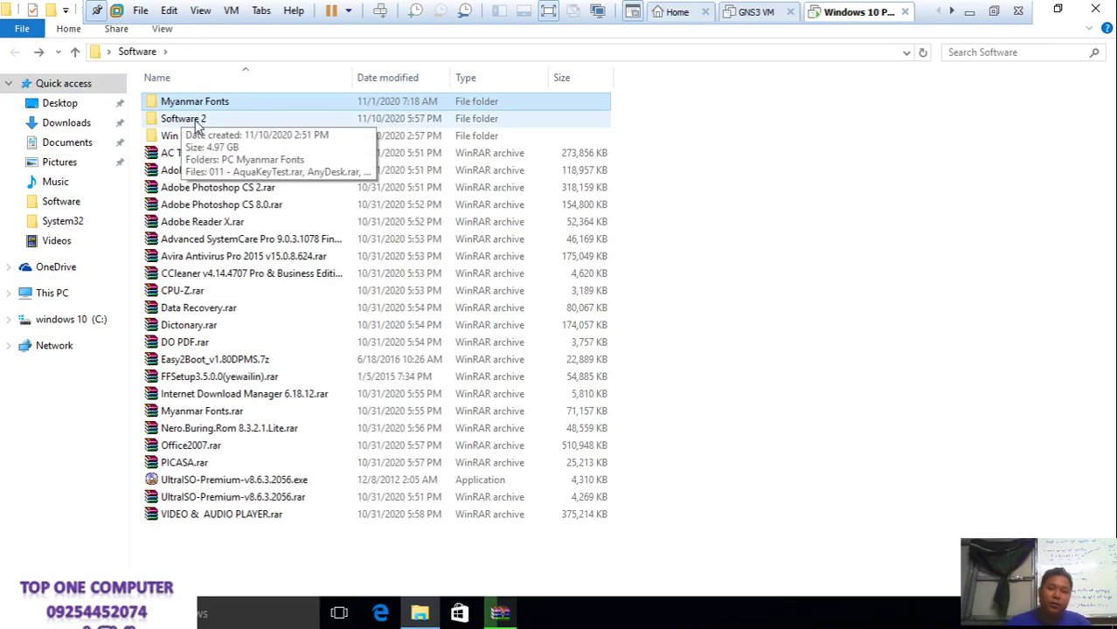
key(shift+Delete)
key(Escape)
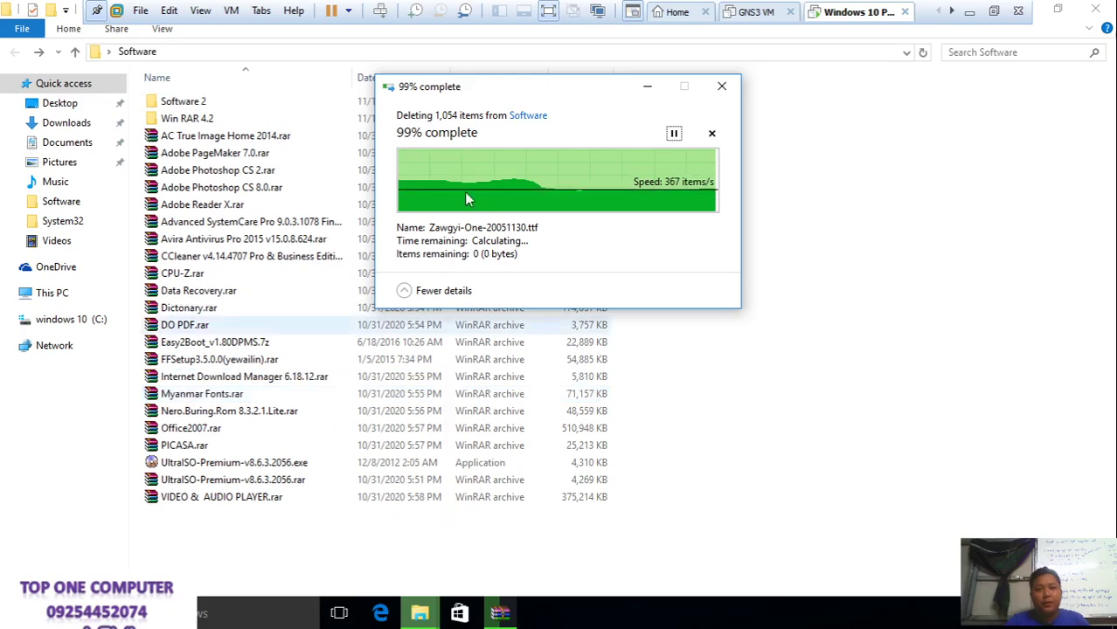
Open the PC Myanmar Fonts folder in Software 2, check the extraction progress, and close WinRAR's diagnostic messages
double_click(231, 103)
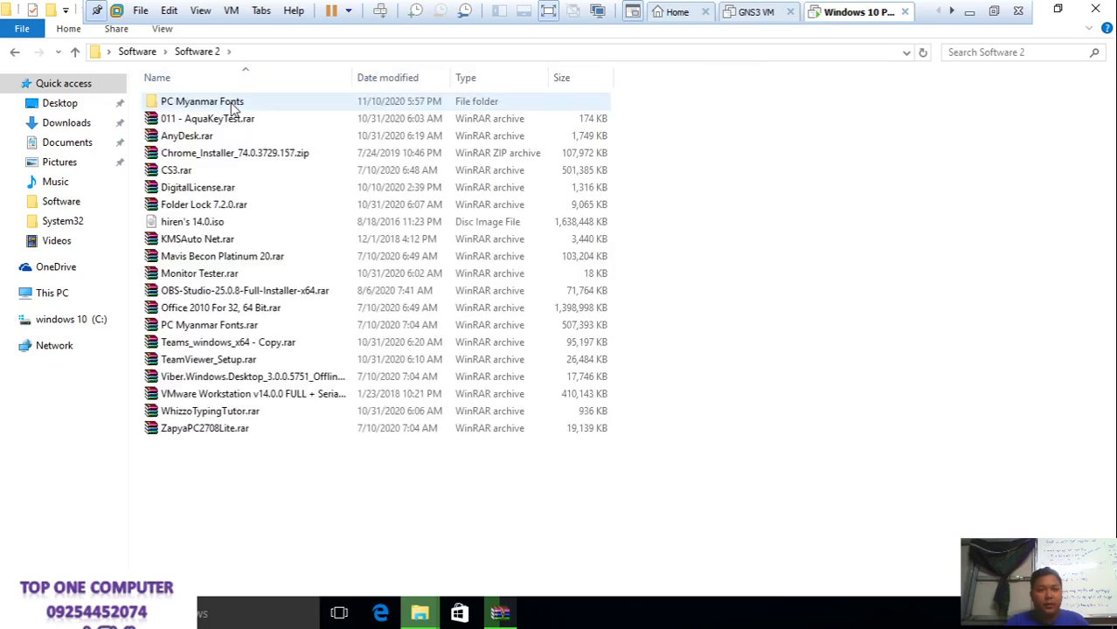
click(500, 612)
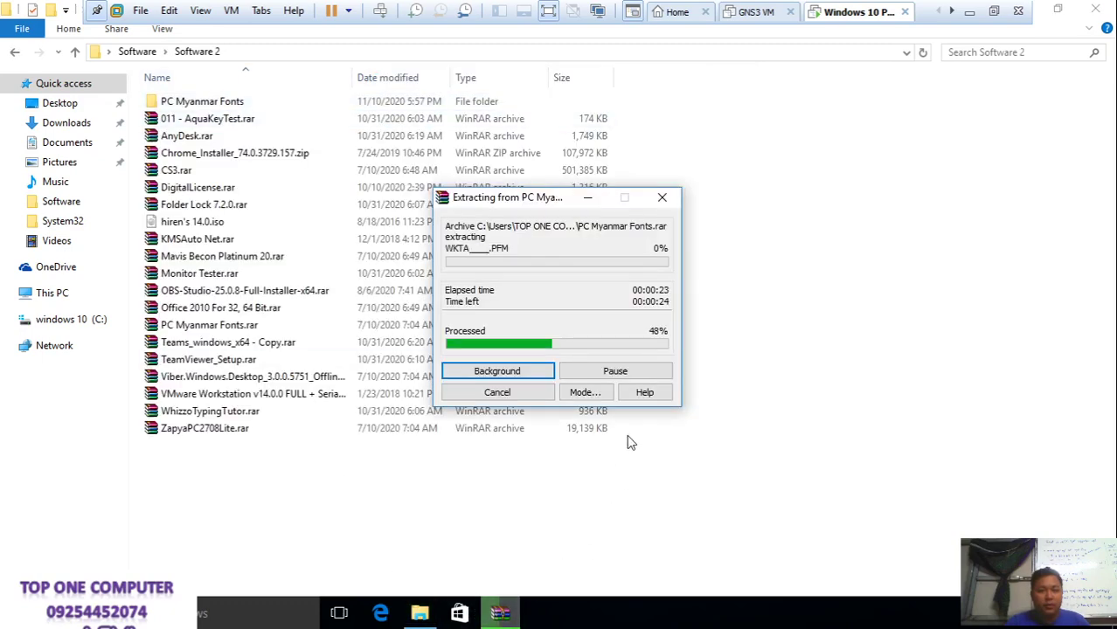
double_click(339, 105)
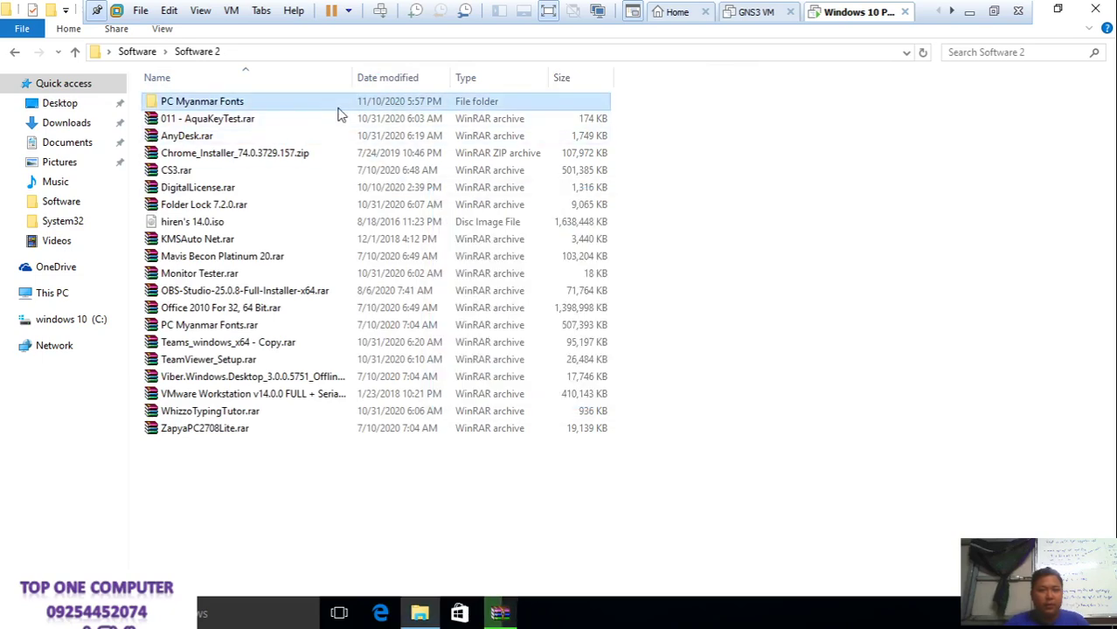
click(500, 614)
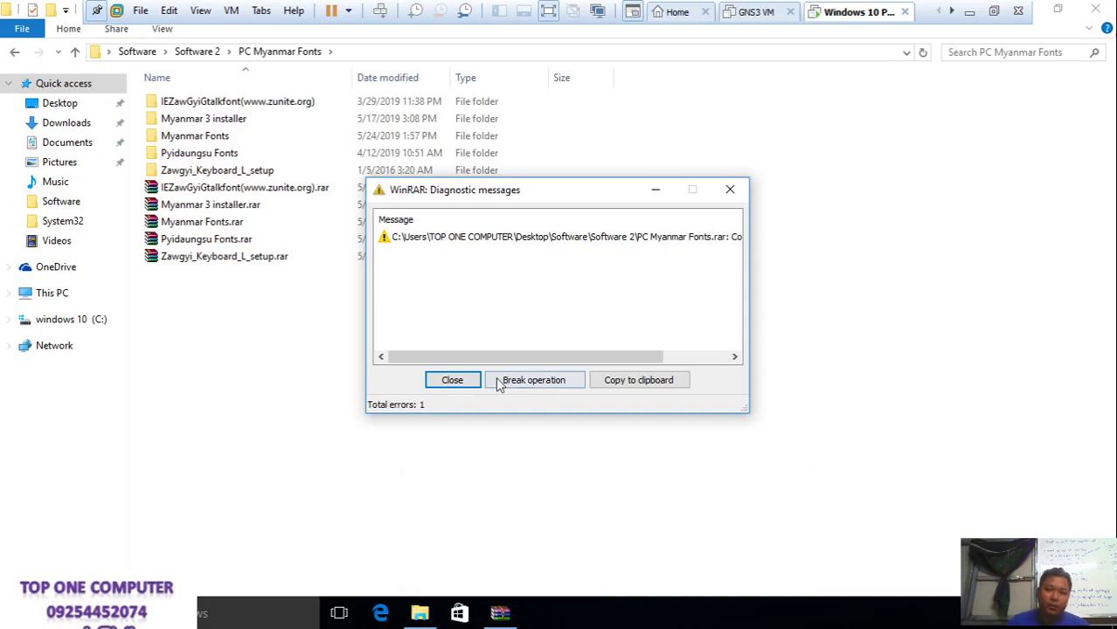
click(454, 380)
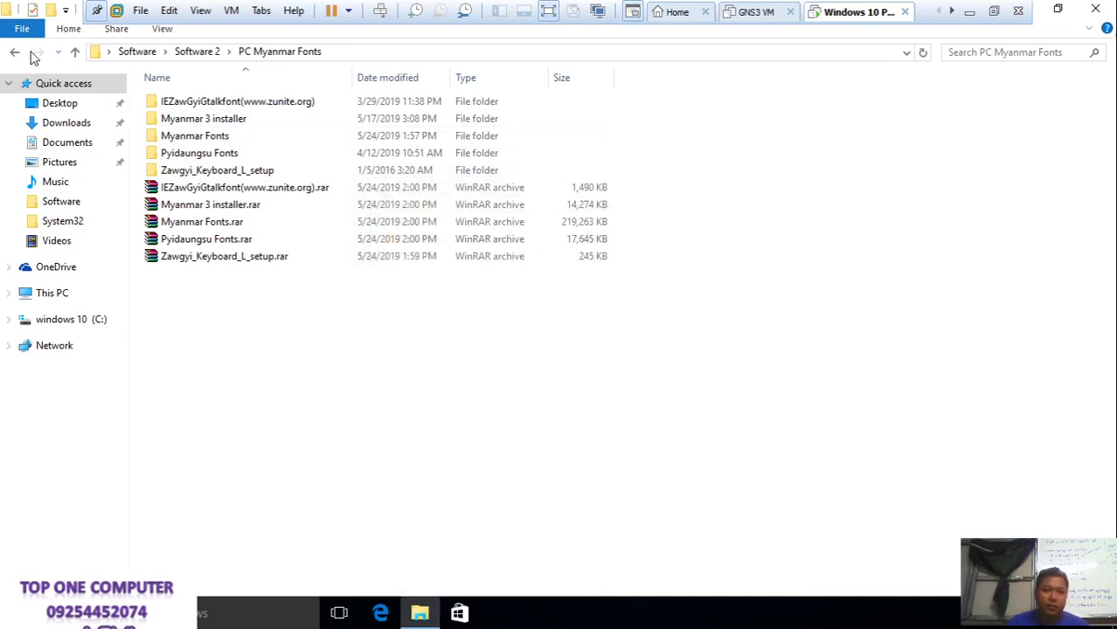
Examine the Pyidaungsu Fonts folder and its Windows 7 & Office 10 and Windows 8.1 & Office 2013 subfolders
click(19, 53)
double_click(180, 102)
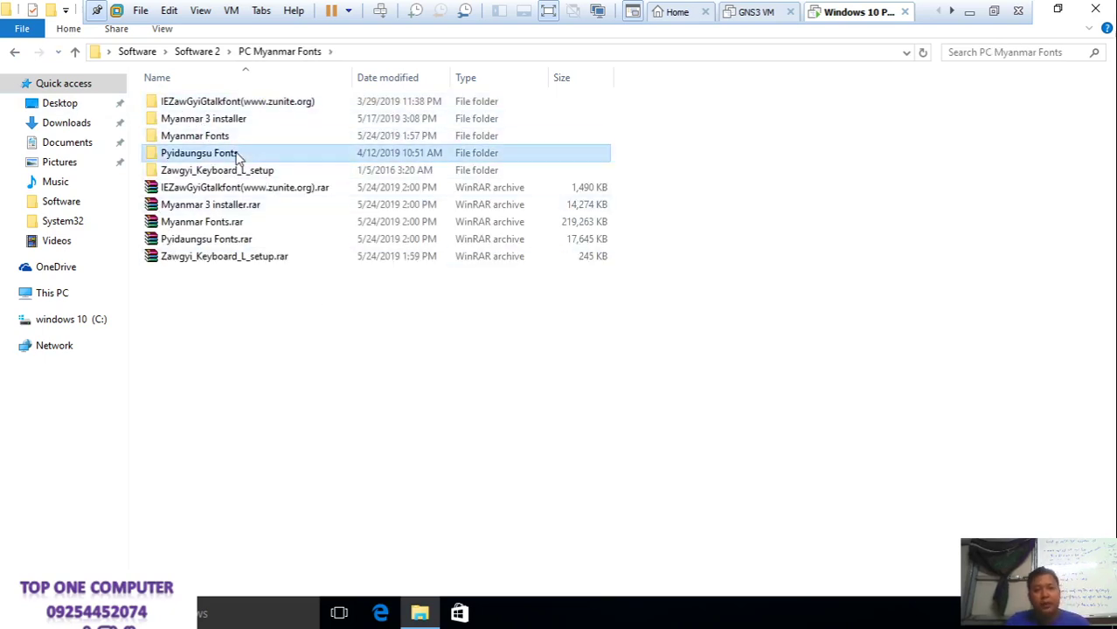
double_click(238, 154)
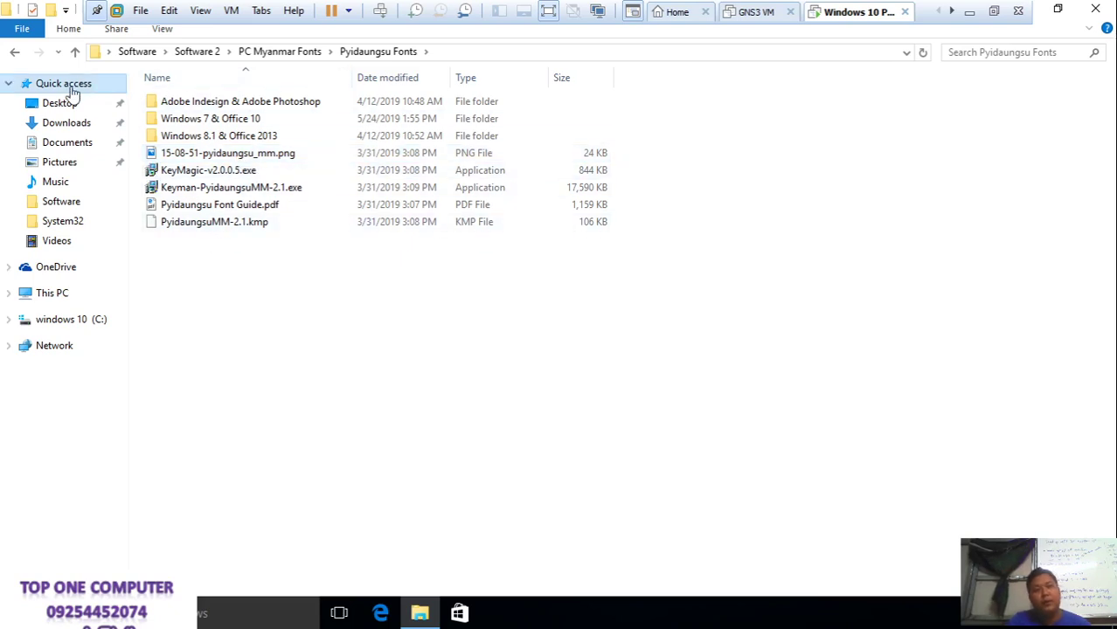
click(249, 121)
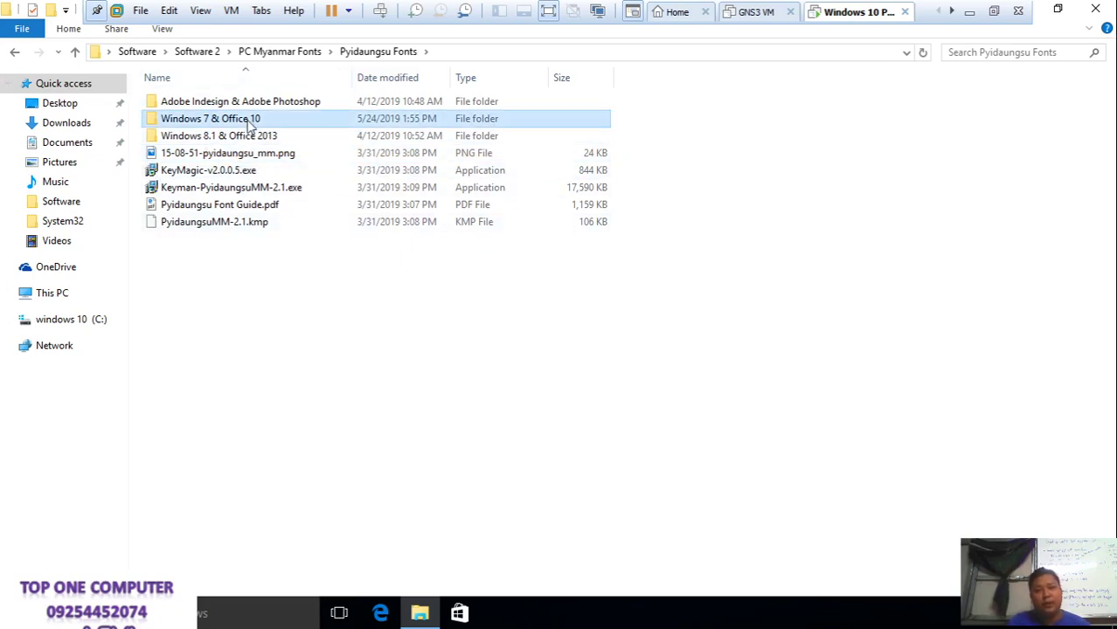
double_click(250, 123)
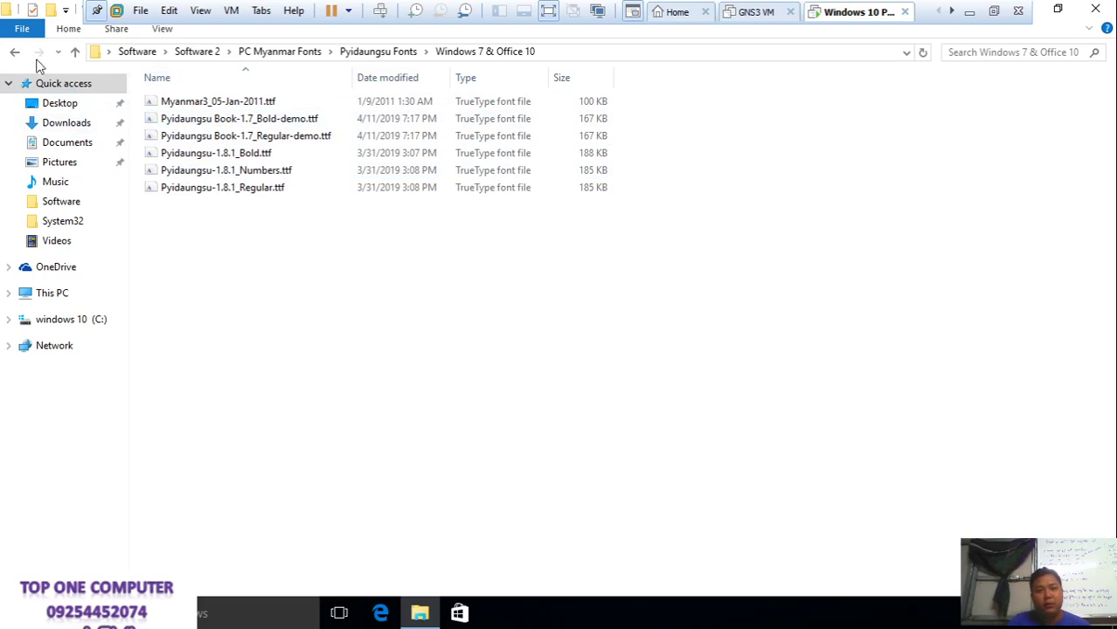
click(24, 55)
double_click(223, 137)
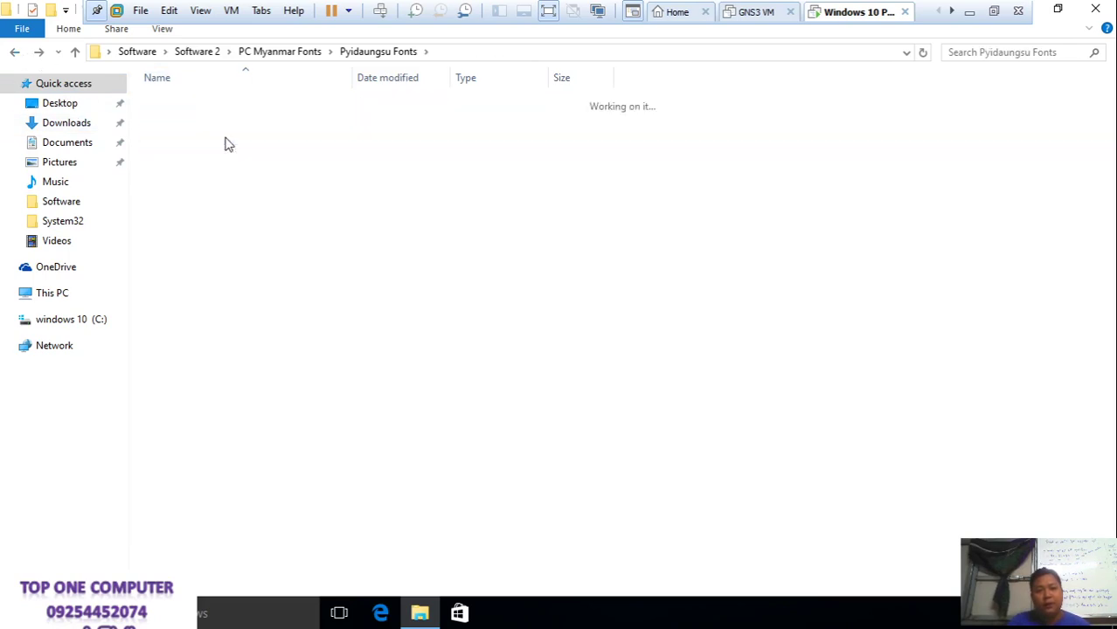
click(13, 55)
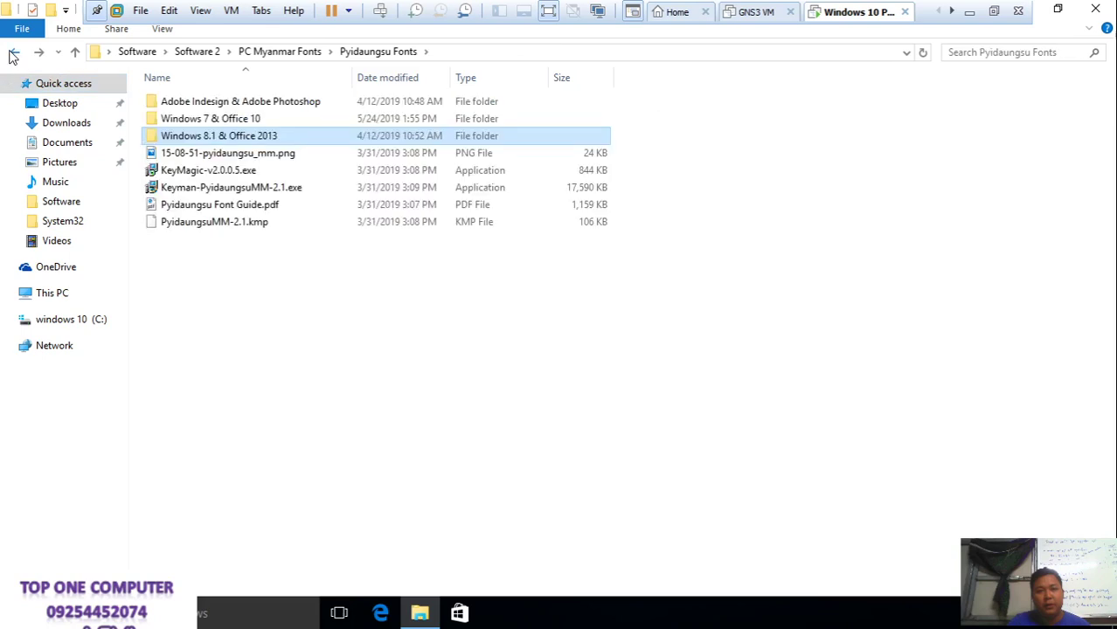
click(13, 55)
click(13, 55)
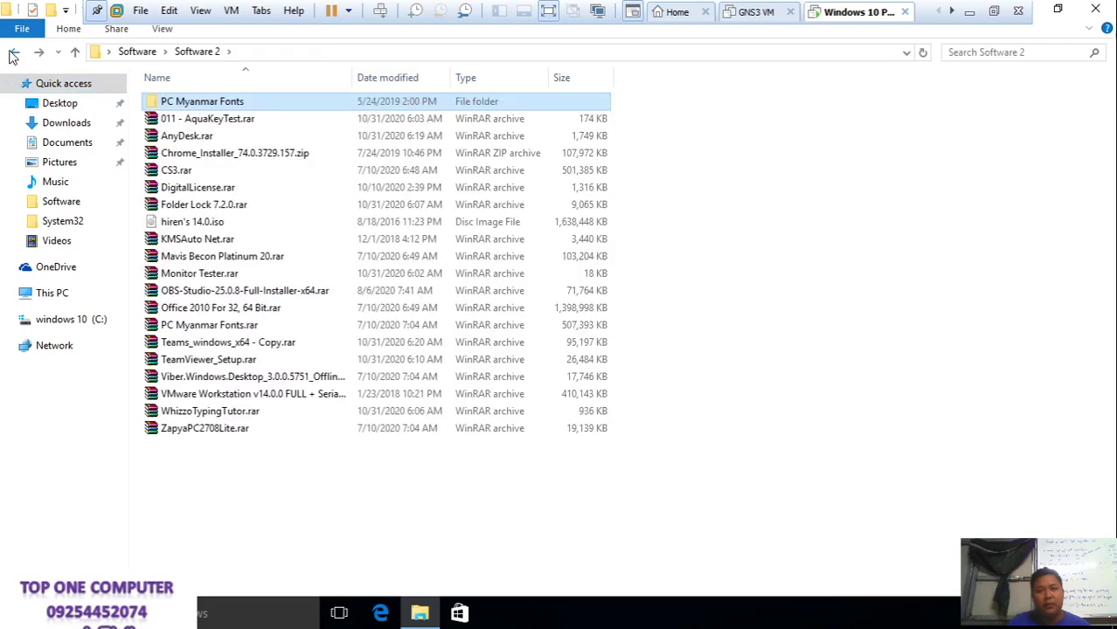
click(13, 55)
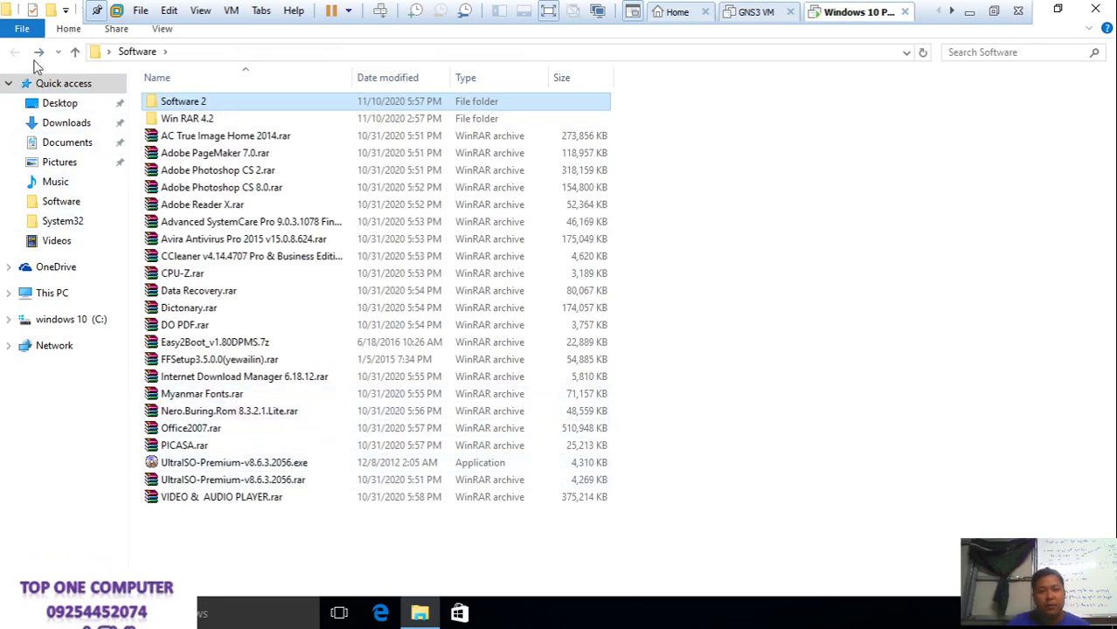
Copy all the font files from the Windows 7 & Office 10 folder inside Pyidaungsu Fonts
click(38, 54)
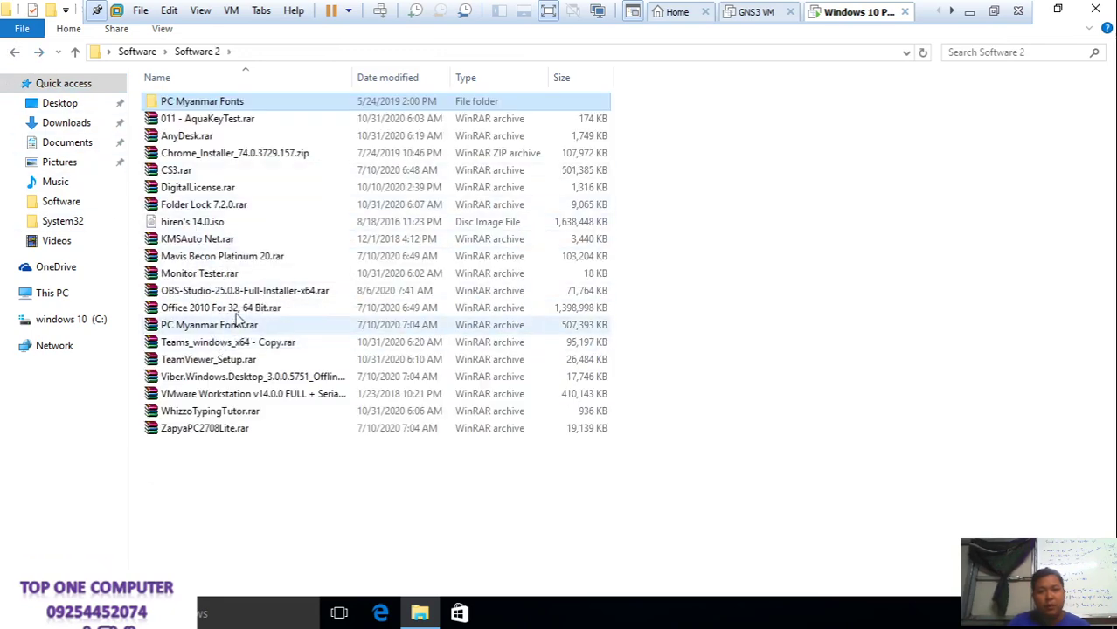
double_click(166, 103)
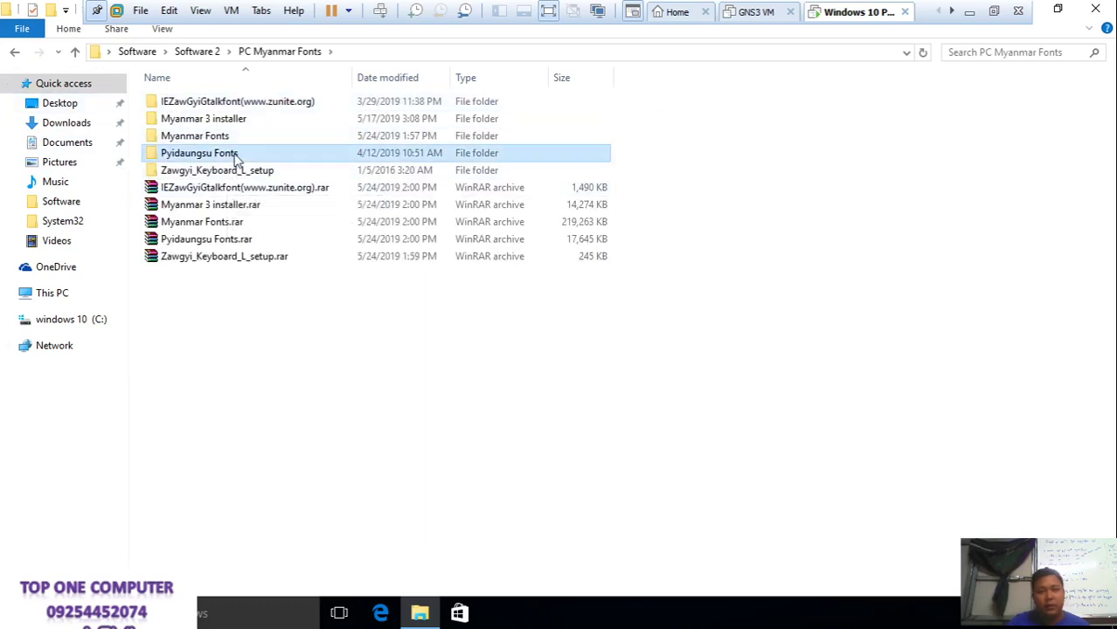
double_click(375, 154)
double_click(361, 119)
drag(367, 398, 329, 120)
right_click(329, 121)
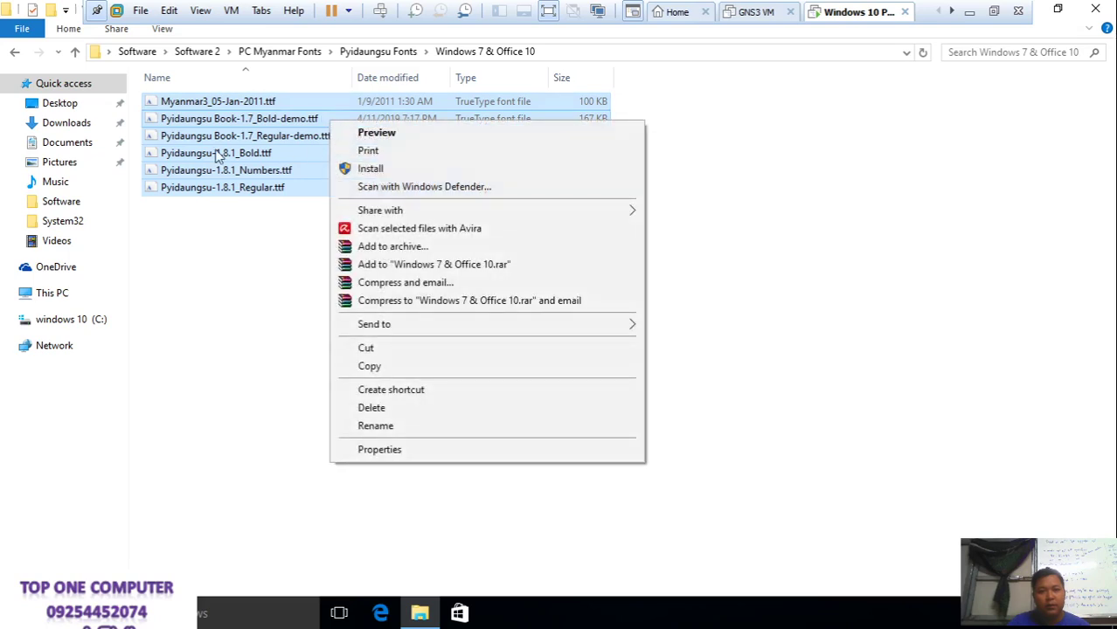
click(381, 367)
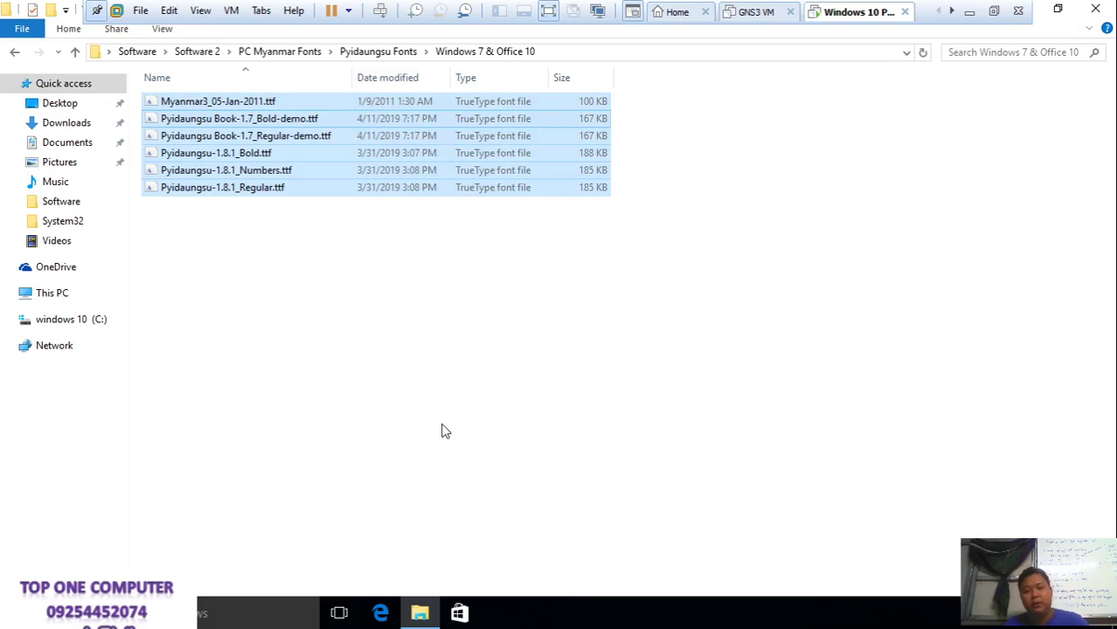
Open the Windows Fonts folder through Run and paste the copied fonts, replacing the installed Myanmar3 font
key(super+r)
key(Return)
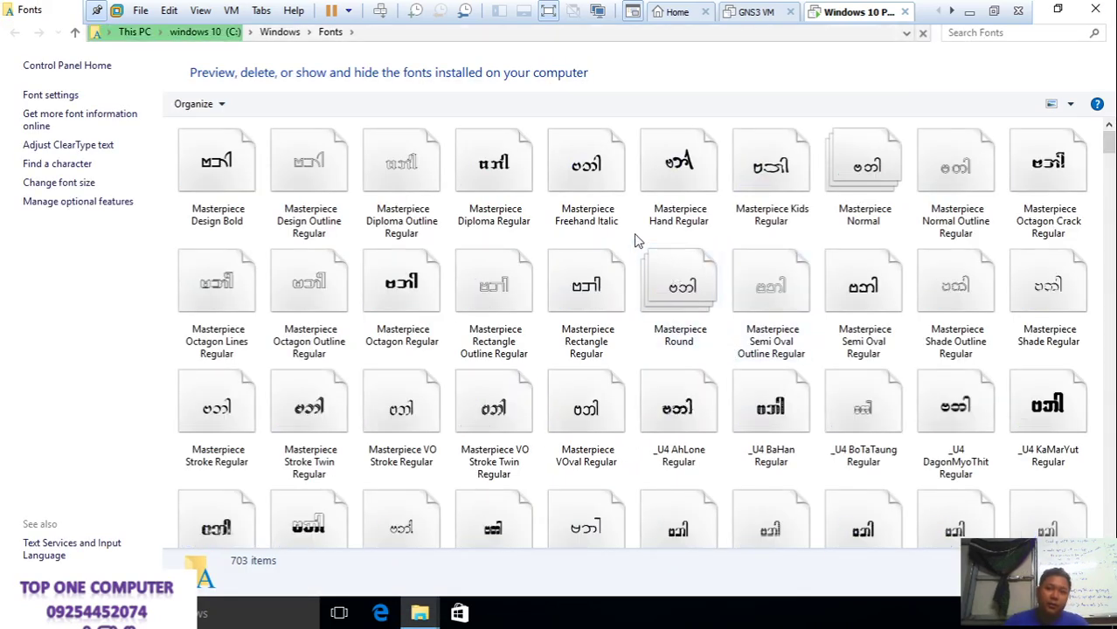
right_click(650, 232)
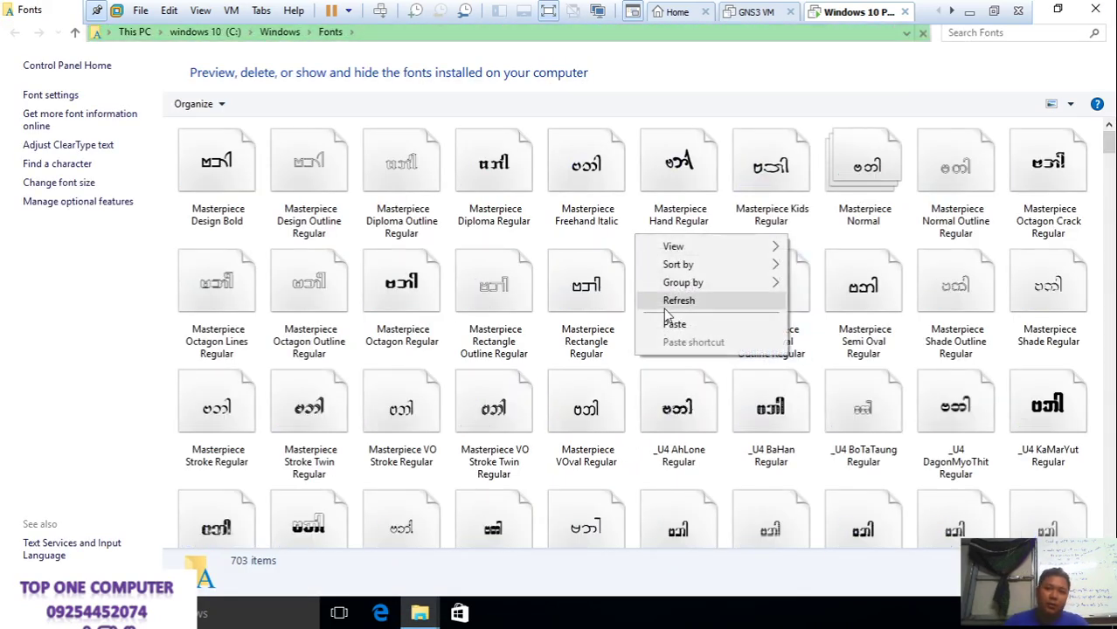
click(669, 320)
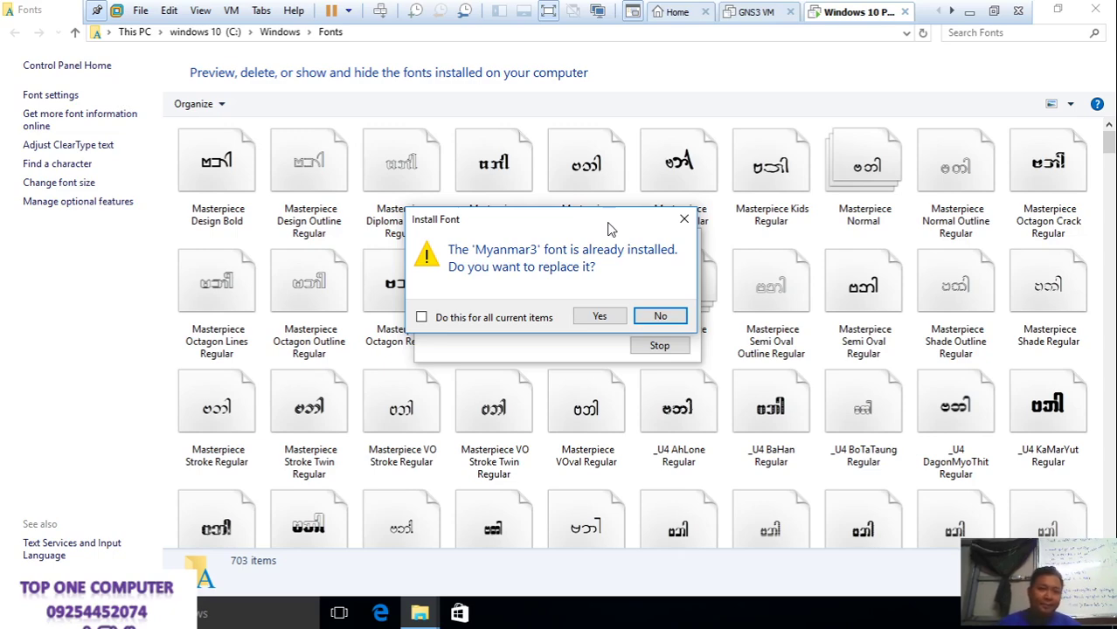
click(600, 319)
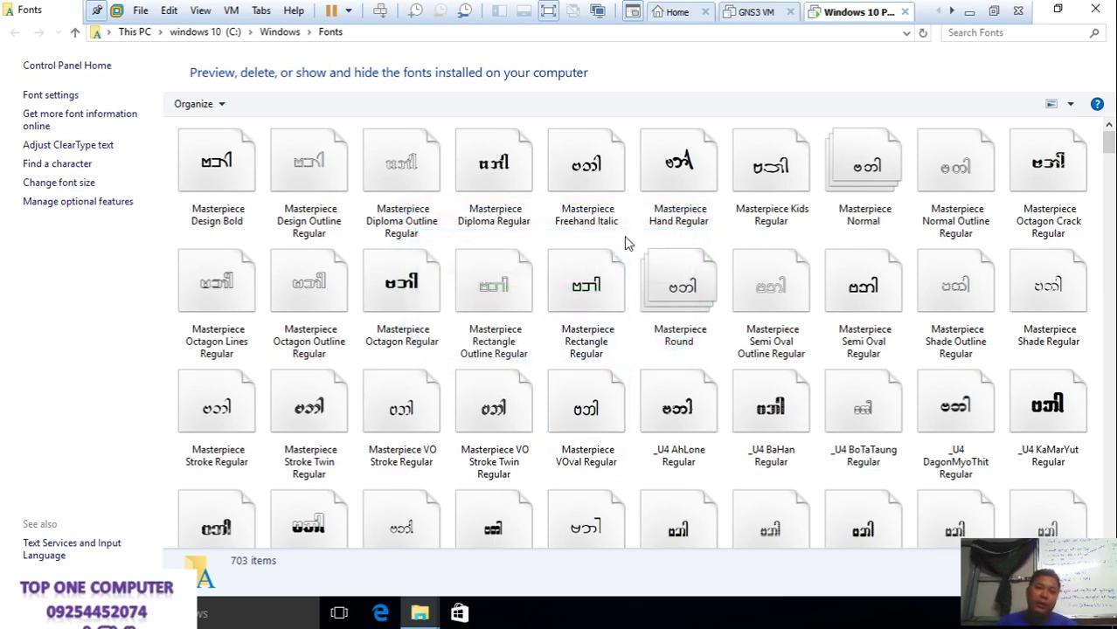
Refresh the Windows Fonts folder and close it
right_click(624, 236)
click(668, 303)
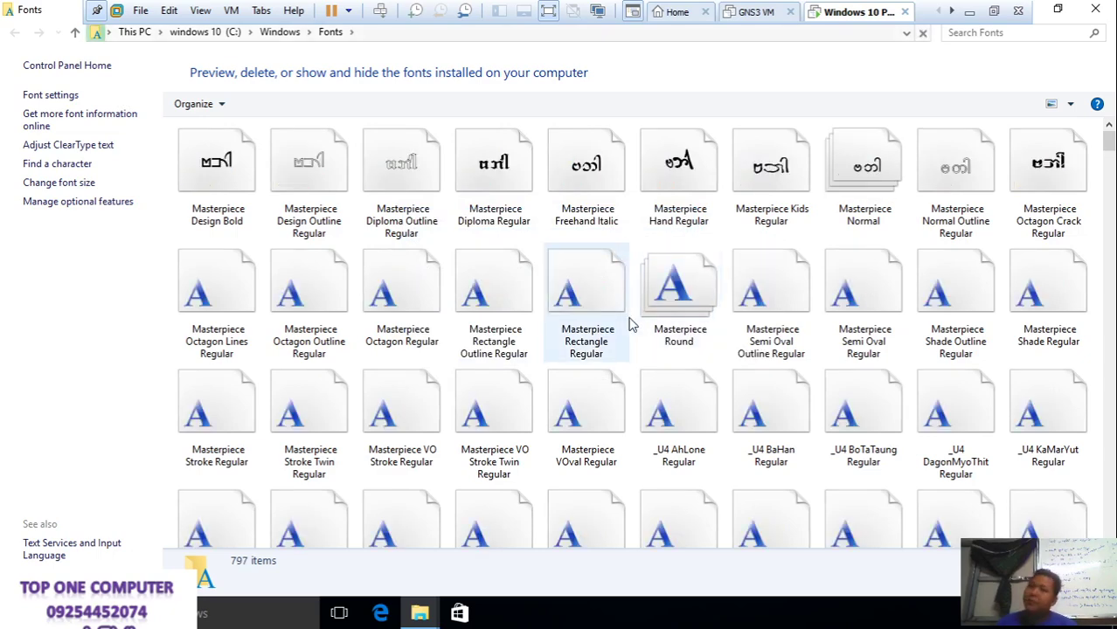
click(1111, 7)
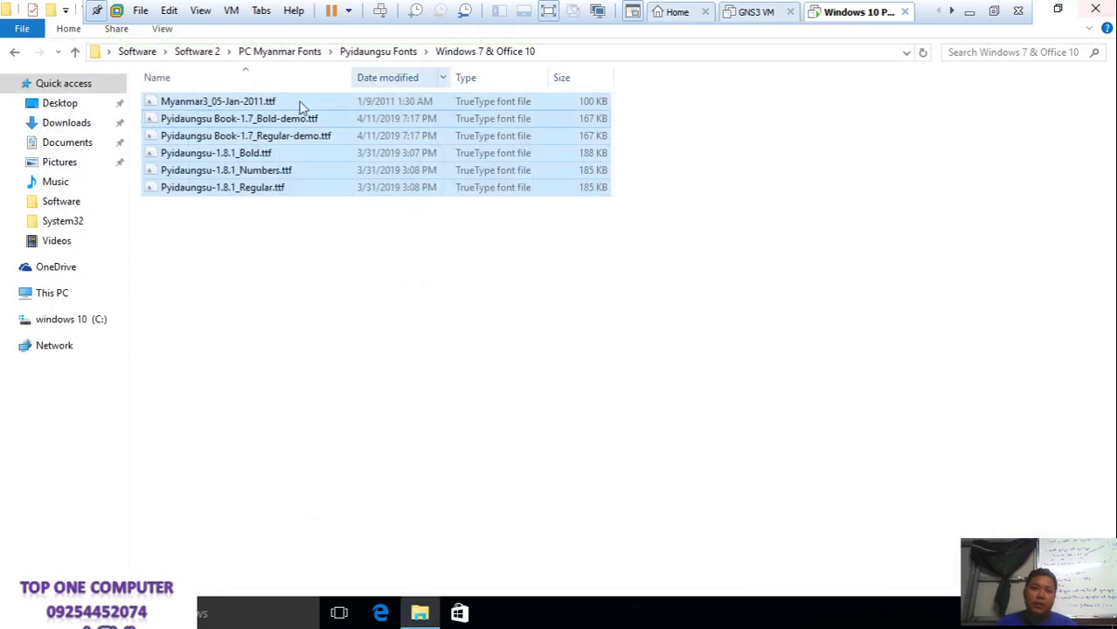
Run KeyMagic-v2.0.0.5.exe from the Pyidaungsu Fonts folder as administrator and allow it to make changes
click(17, 52)
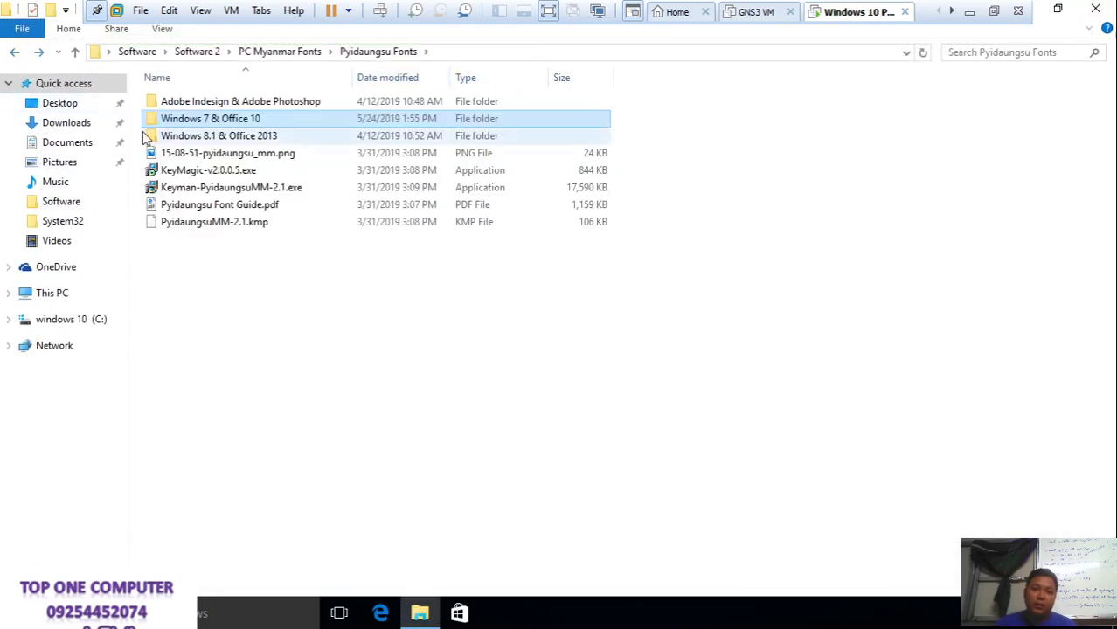
click(268, 174)
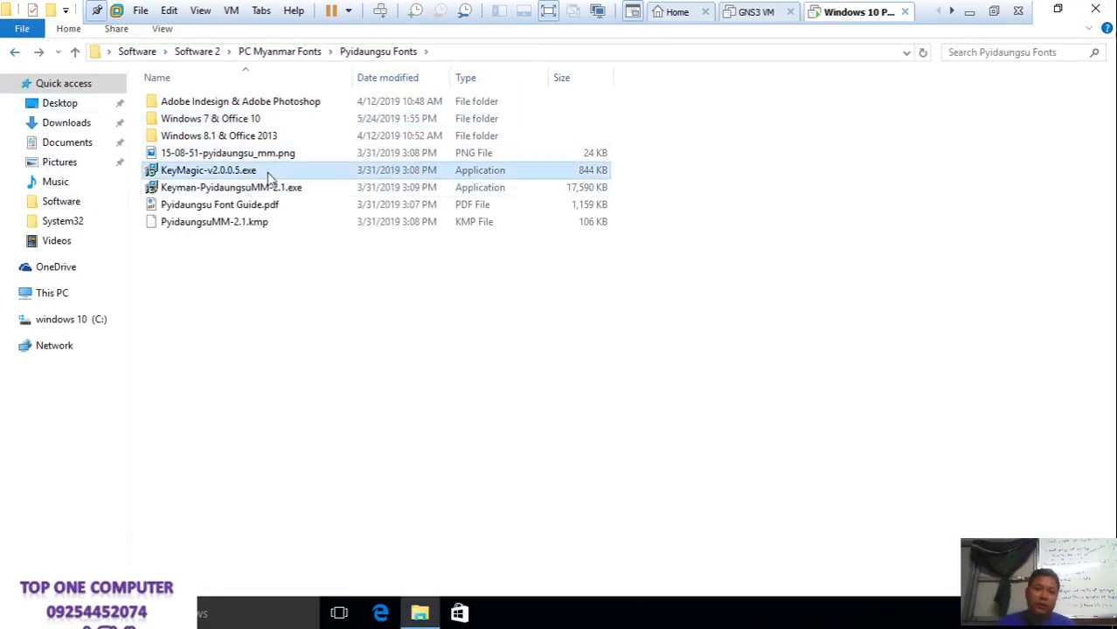
right_click(267, 175)
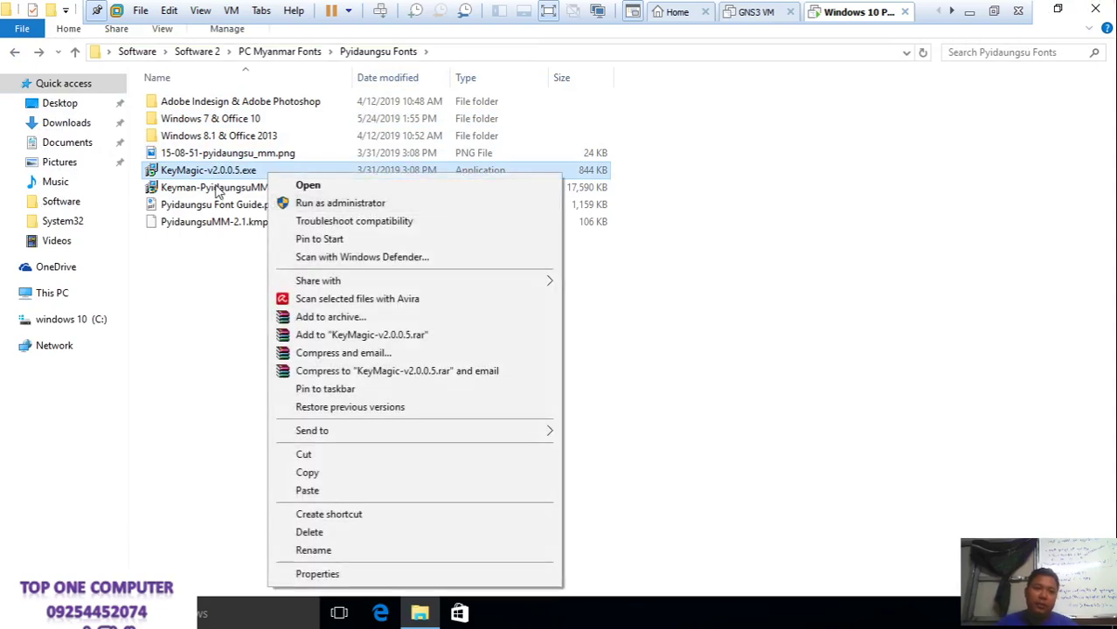
click(323, 203)
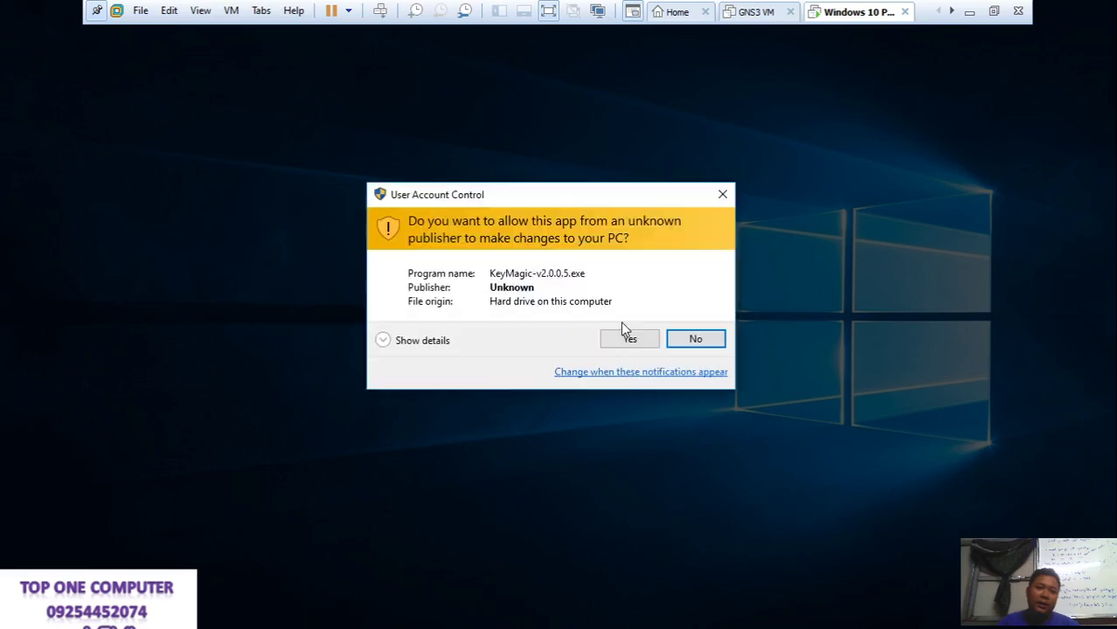
click(630, 340)
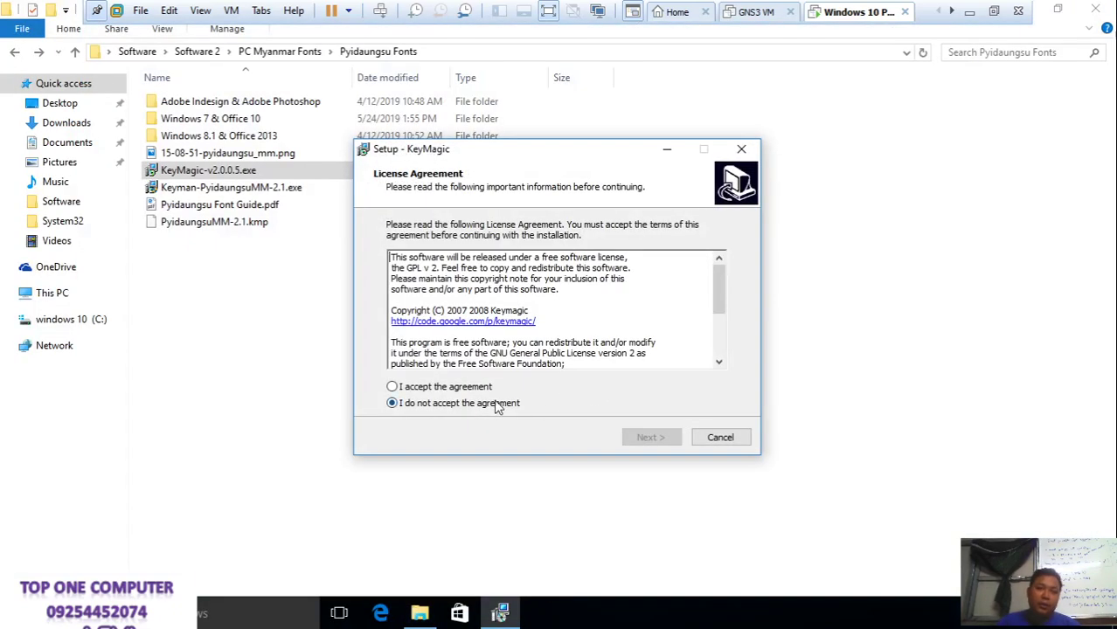
Accept the KeyMagic license and install it in the default folder with a desktop shortcut, launching it and running it at startup
click(479, 390)
click(629, 440)
click(631, 443)
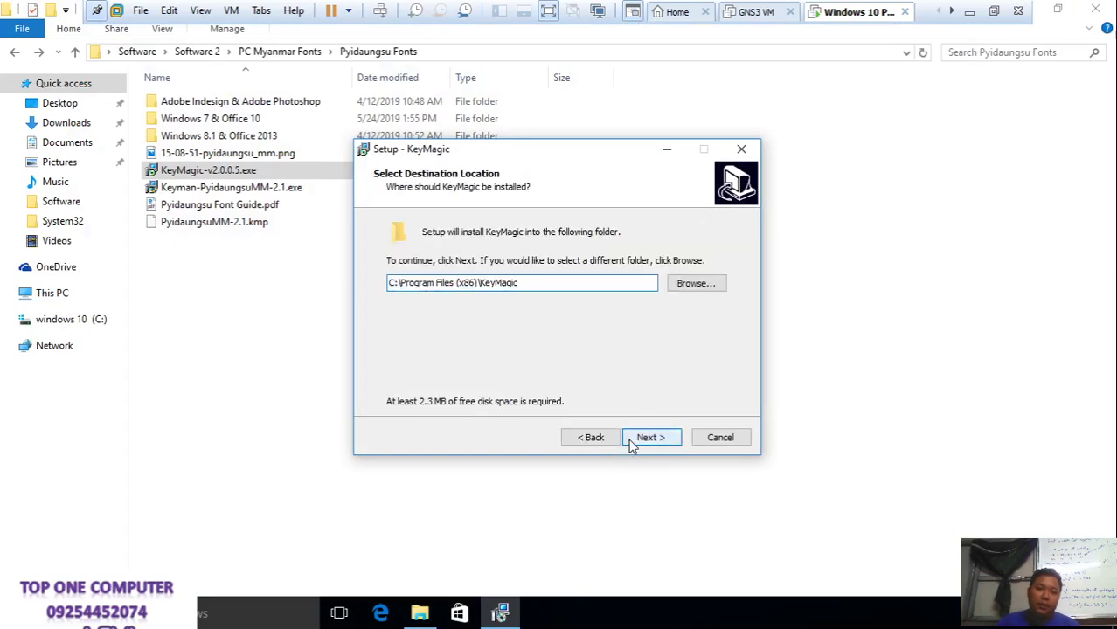
click(467, 280)
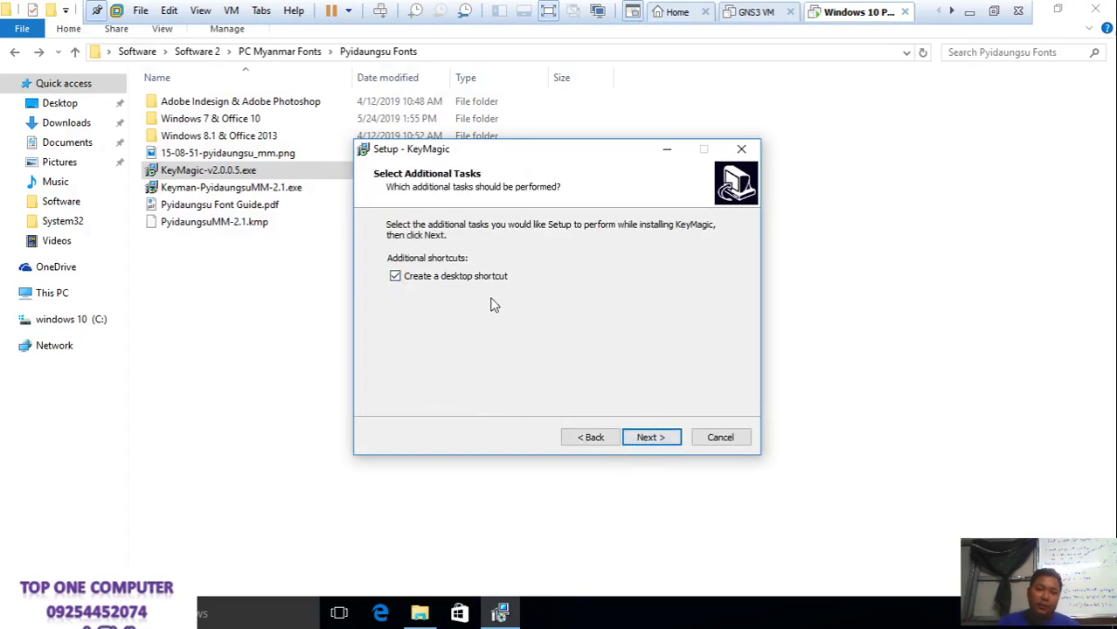
click(633, 444)
click(651, 438)
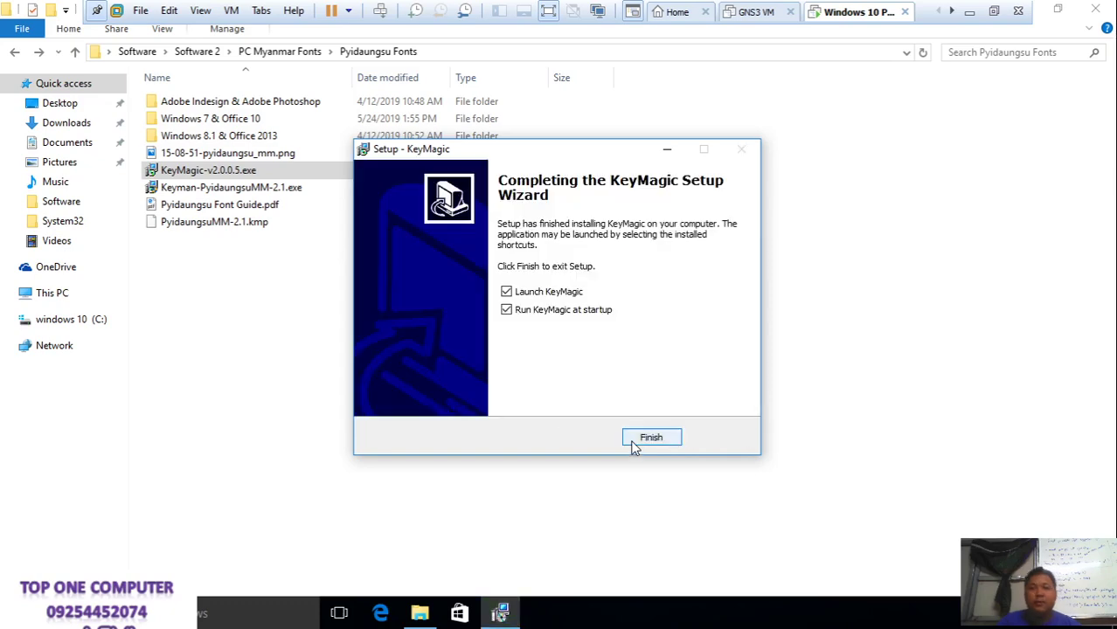
click(636, 444)
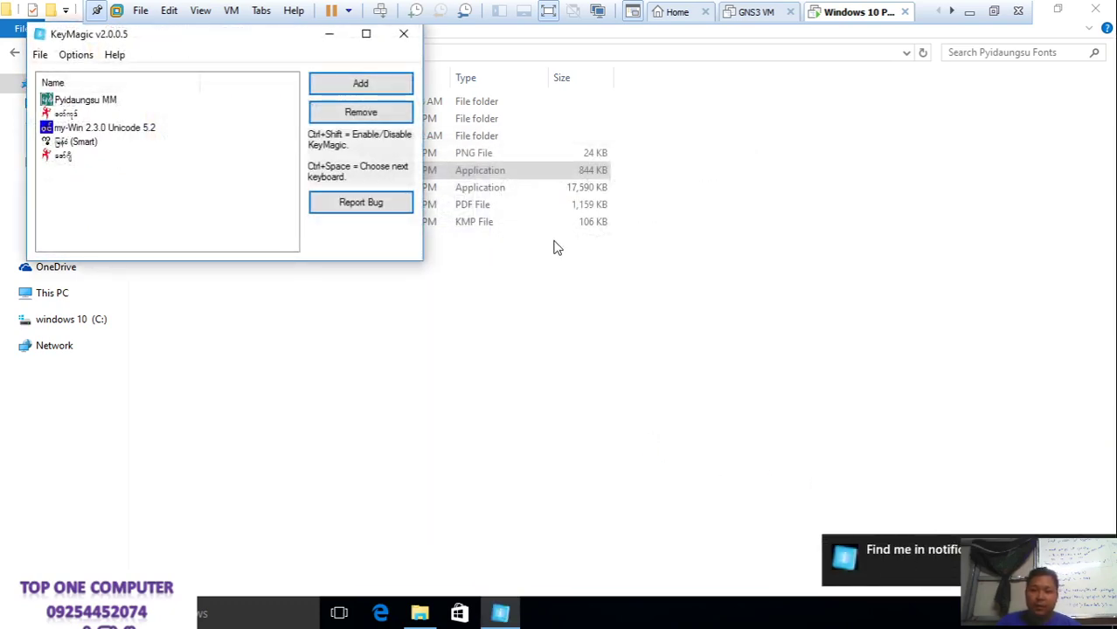
Look over the keyboards listed in KeyMagic, including Pyidaungsu MM and my-Win 2.3.0 Unicode 5.2, and close its window
click(90, 103)
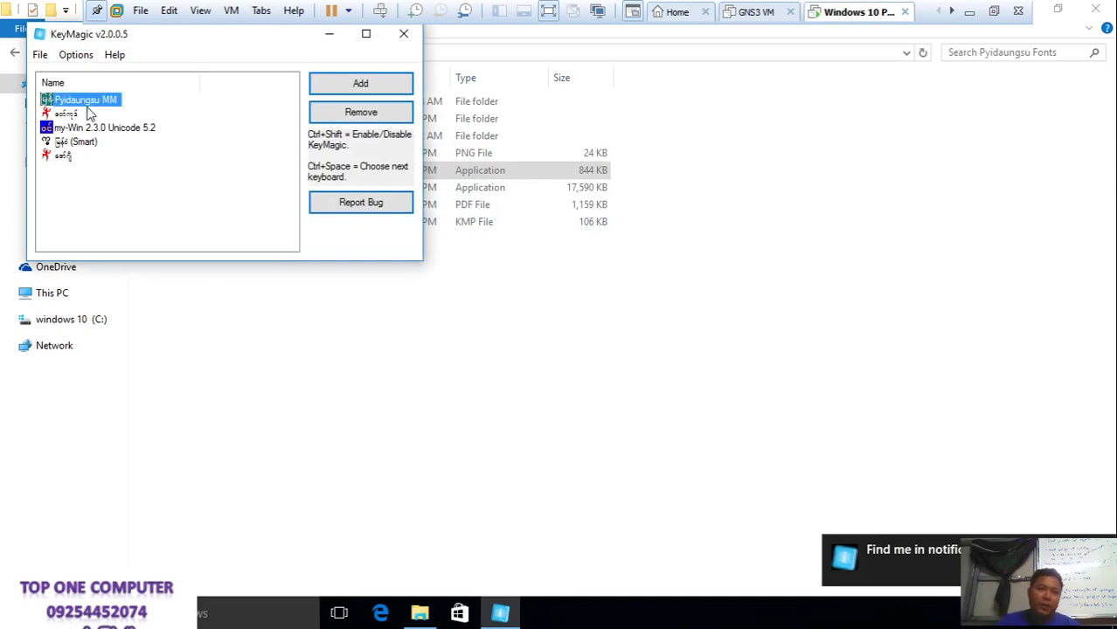
click(95, 129)
click(87, 143)
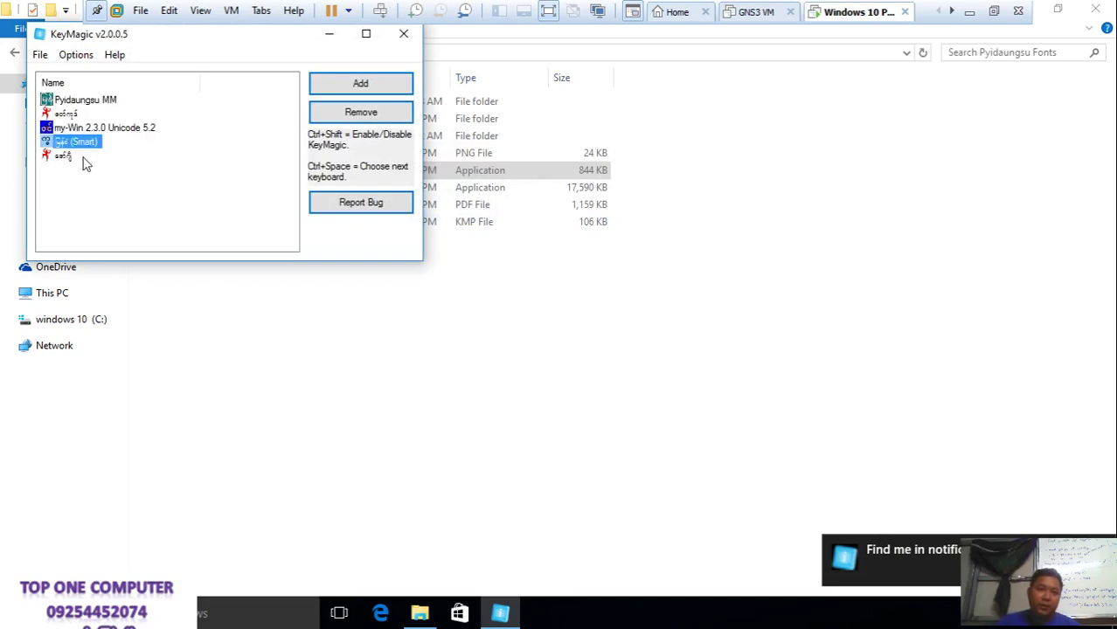
click(403, 35)
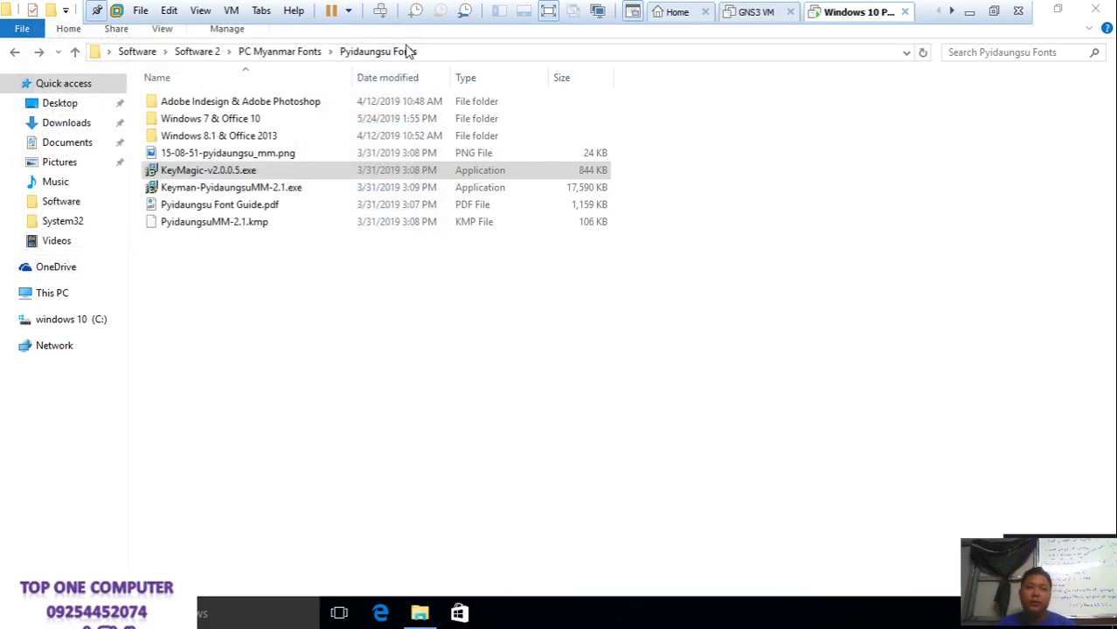
Test the KeyMagic shortcuts by repeatedly turning it off and on and switching between its Myanmar keyboards
click(415, 60)
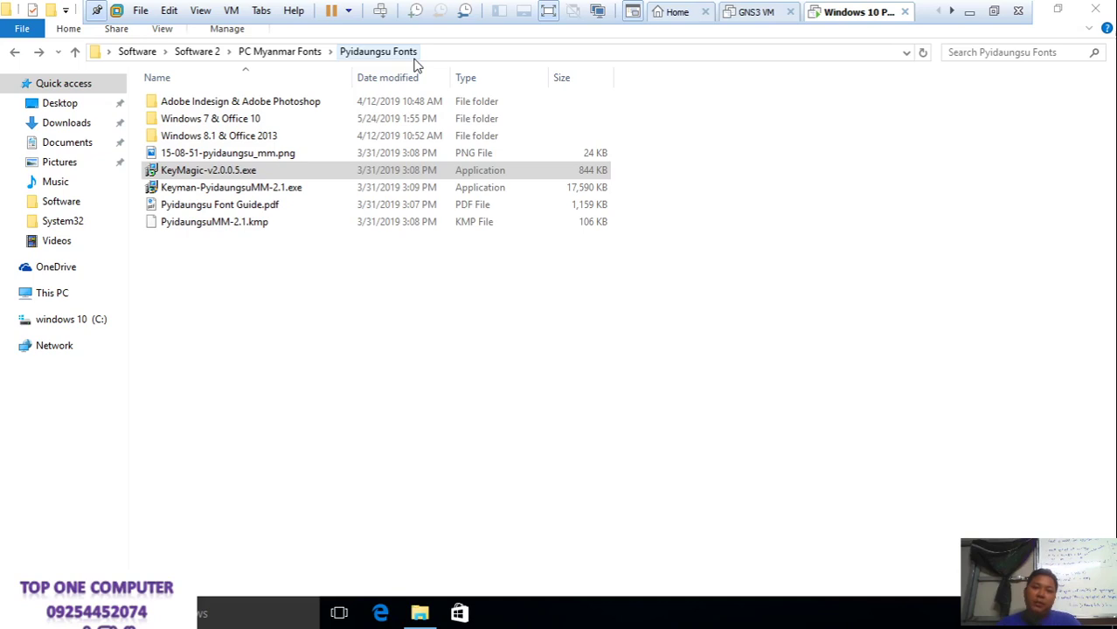
key(ctrl+shift)
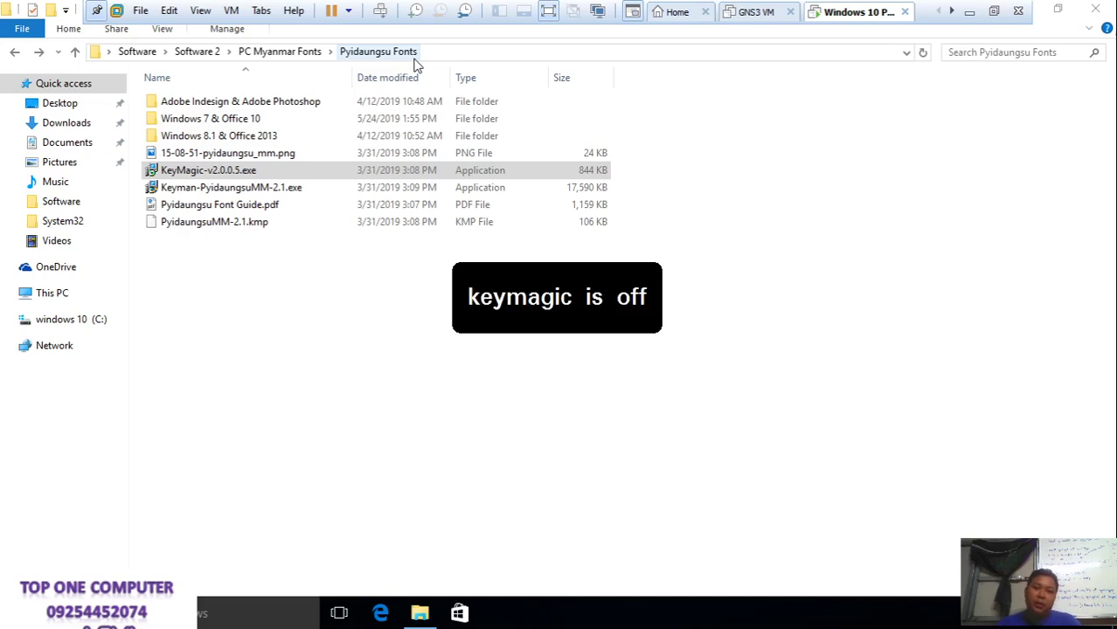
key(ctrl+shift)
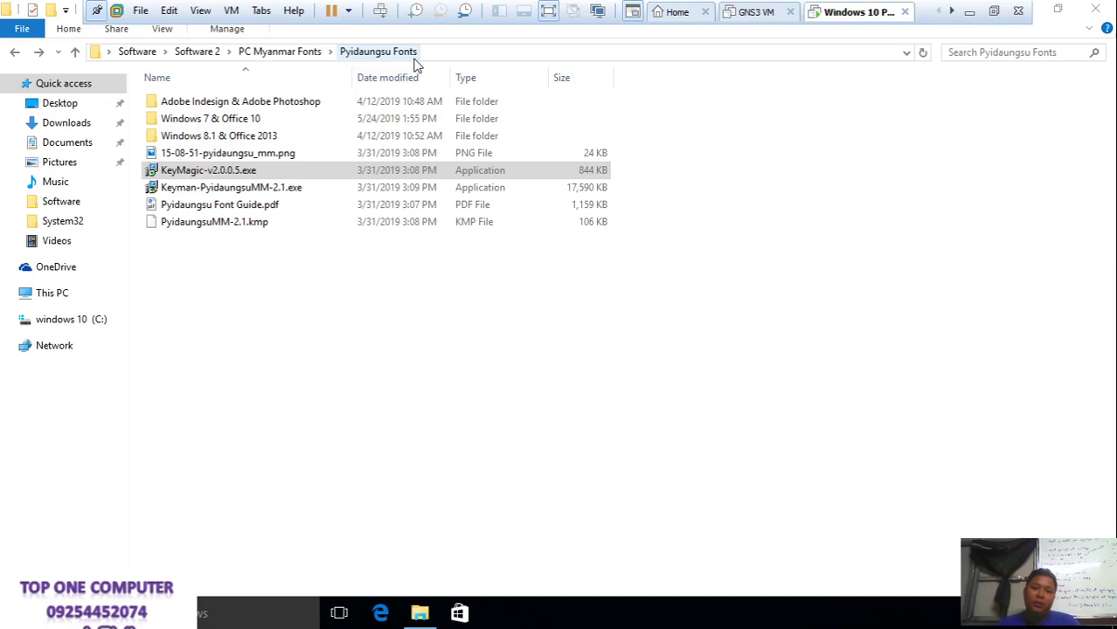
key(ctrl+shift)
key(ctrl+shift)
key(ctrl+shift)
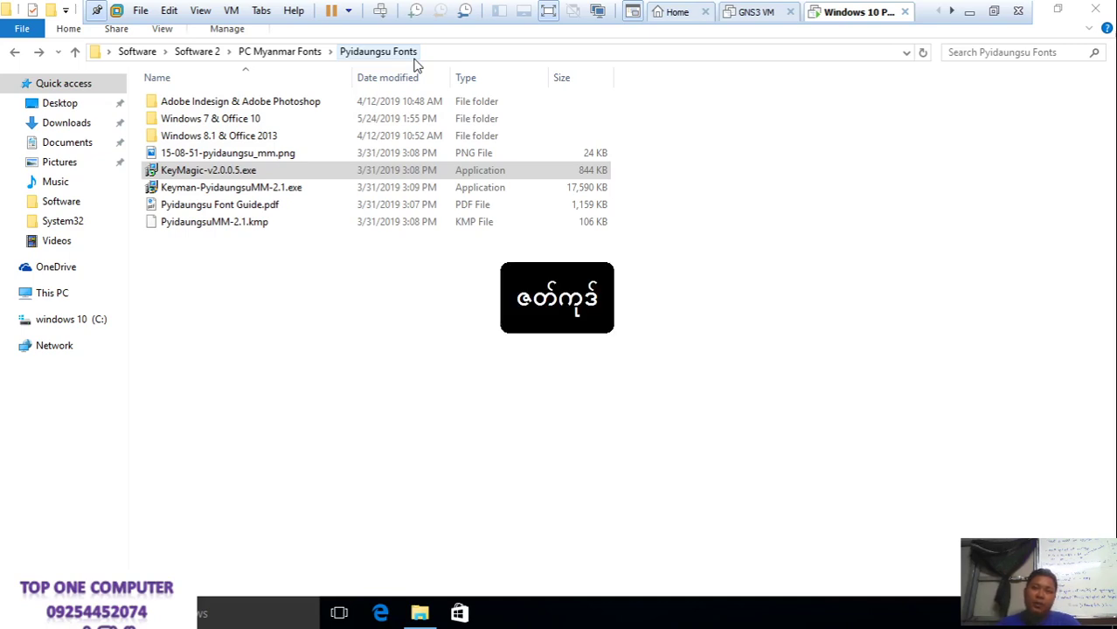
key(ctrl+shift)
key(ctrl+shift)
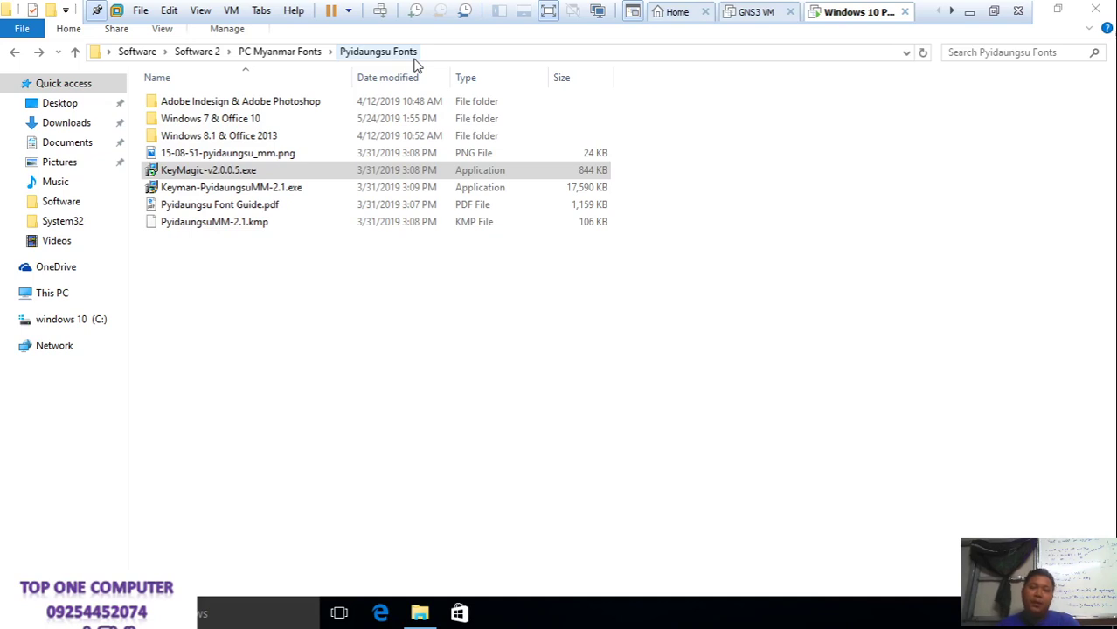
key(ctrl+shift)
key(ctrl+shift)
key(ctrl+shift)
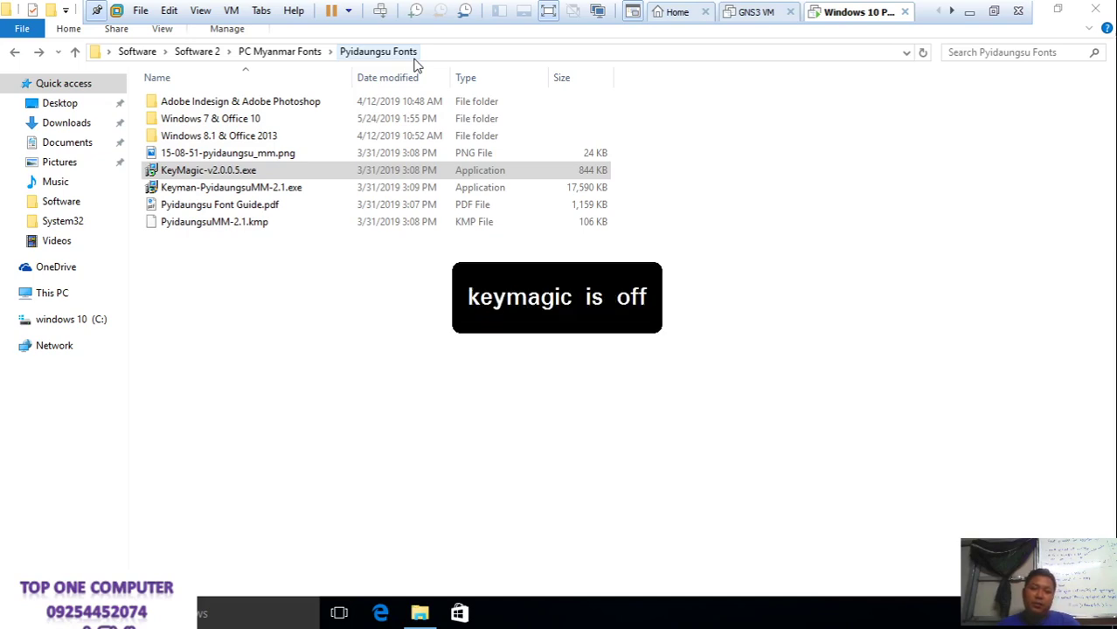
key(ctrl+shift)
key(ctrl+shift)
key(ctrl+shift)
key(ctrl+shift)
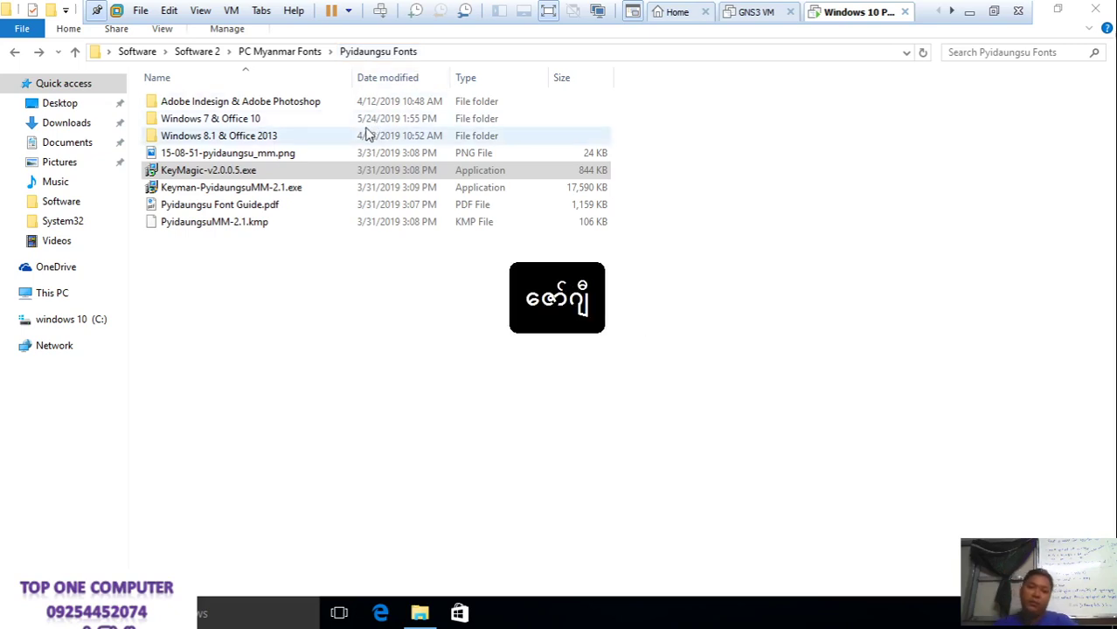
key(ctrl+shift)
key(ctrl+shift)
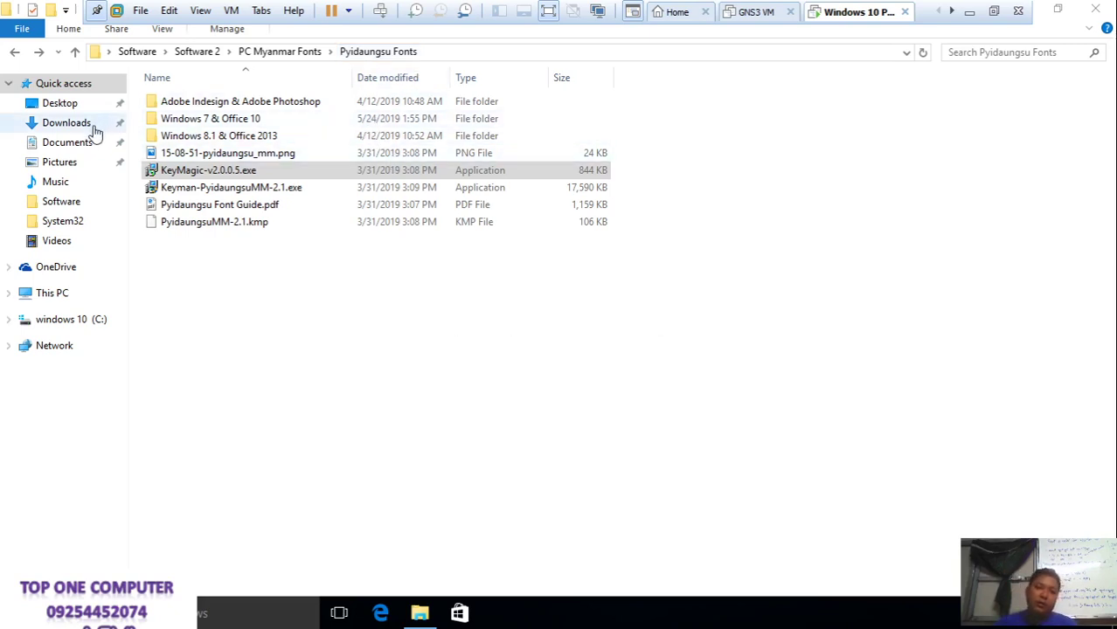
Copy both Pyidaungsu Book-1.7 font files from the Adobe Indesign & Adobe Photoshop folder
double_click(199, 105)
drag(218, 208, 248, 93)
right_click(260, 109)
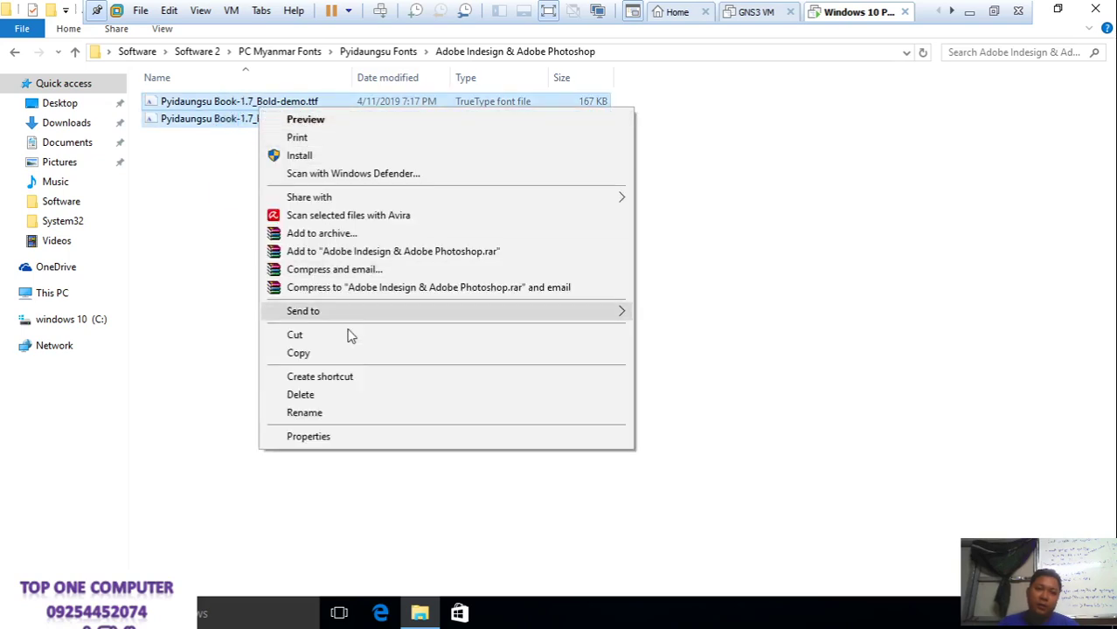
click(377, 354)
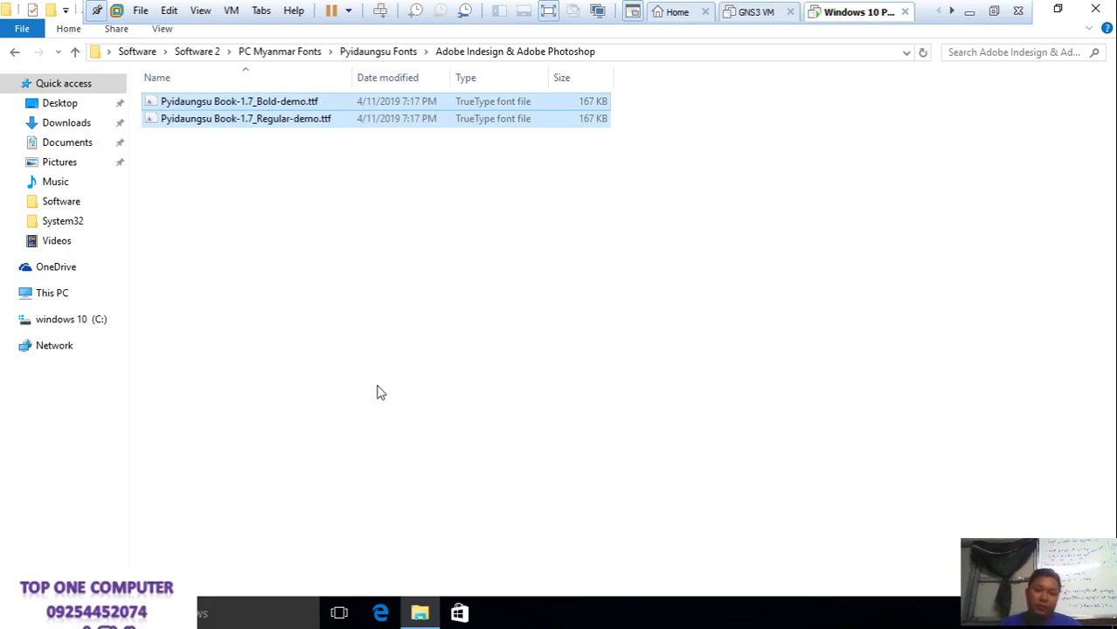
Open the Windows Fonts folder through Run, paste the copied fonts over the installed ones, and close the folder
key(ctrl+shift)
key(super+r)
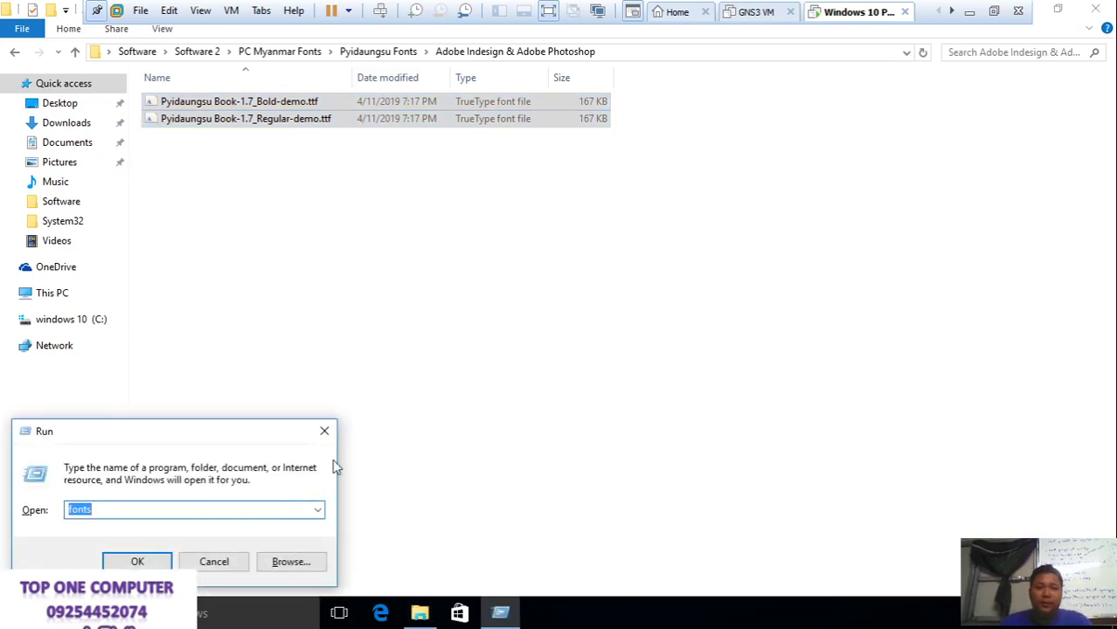
key(Return)
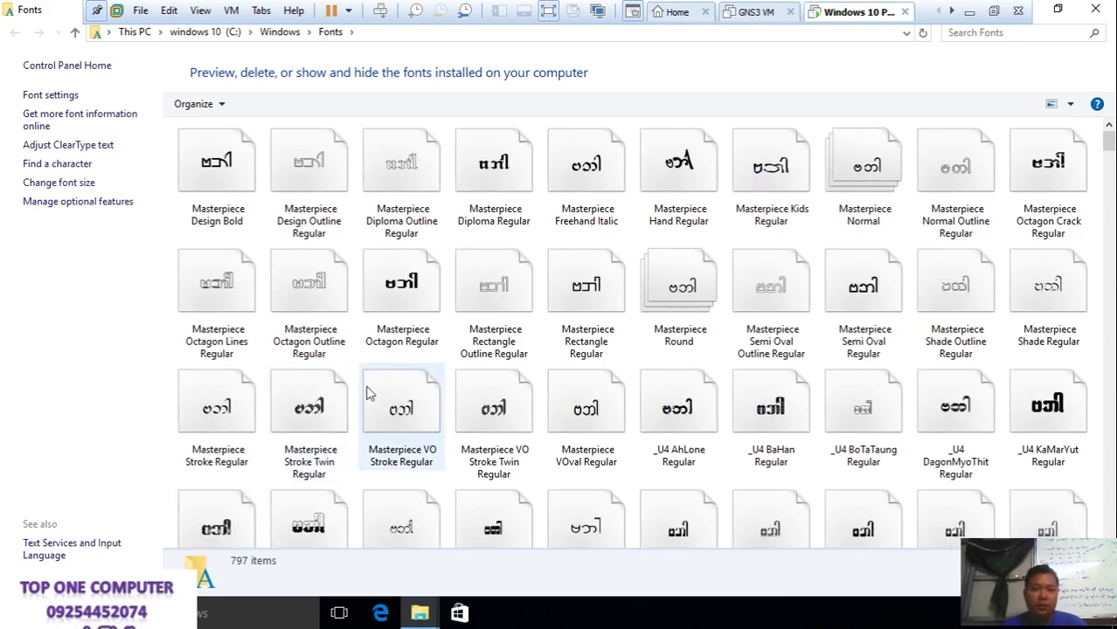
mouse_move(356, 367)
mouse_down()
mouse_move(356, 357)
mouse_move(367, 362)
mouse_up()
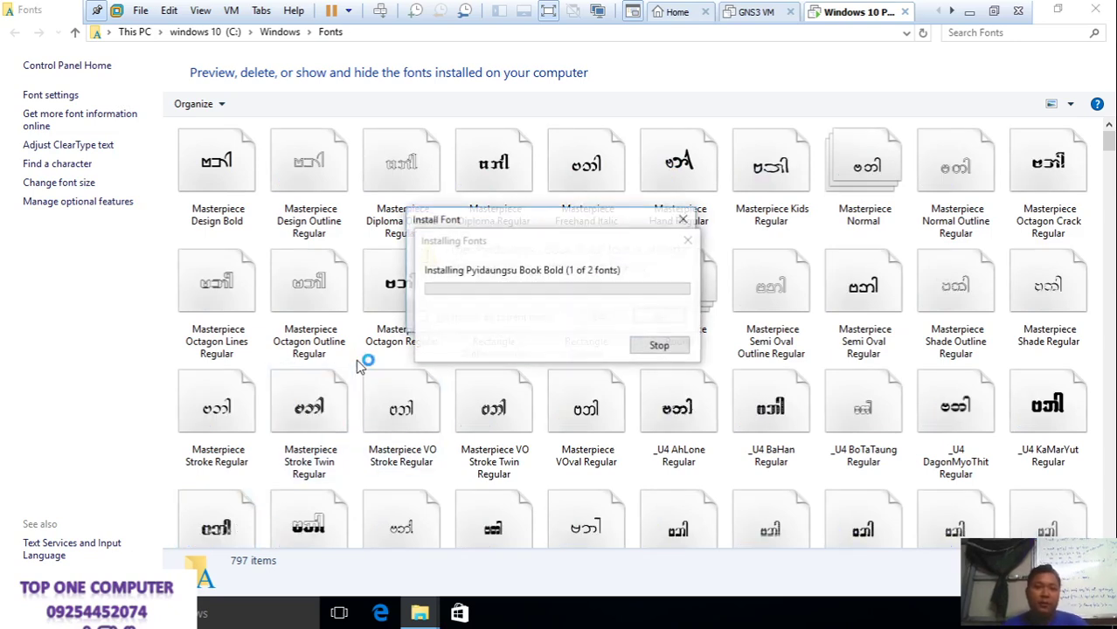
click(514, 320)
click(598, 316)
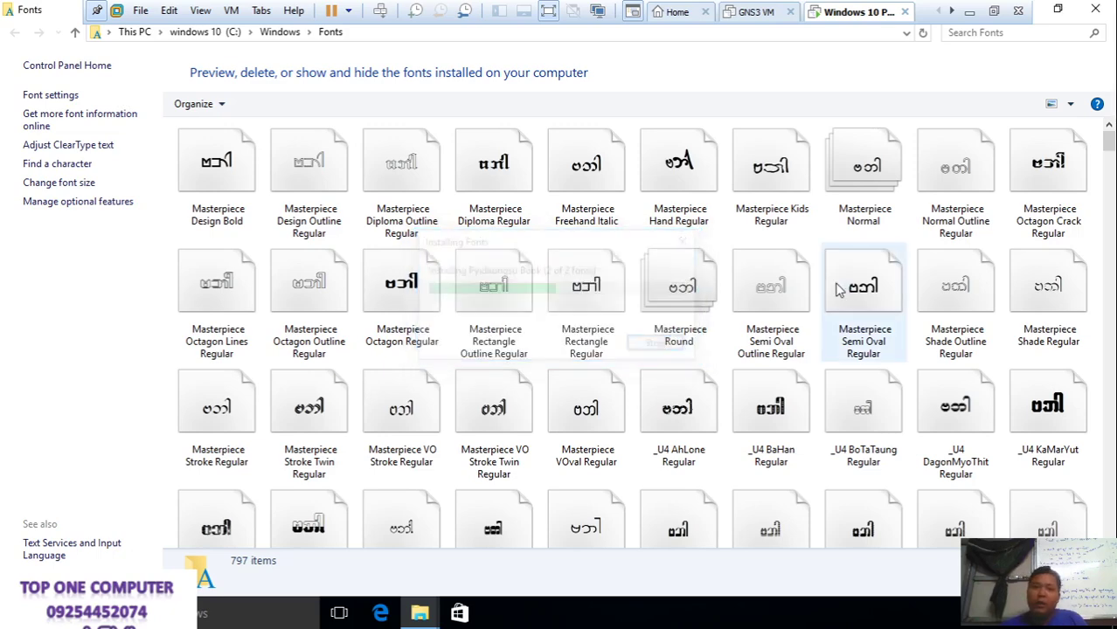
click(1096, 8)
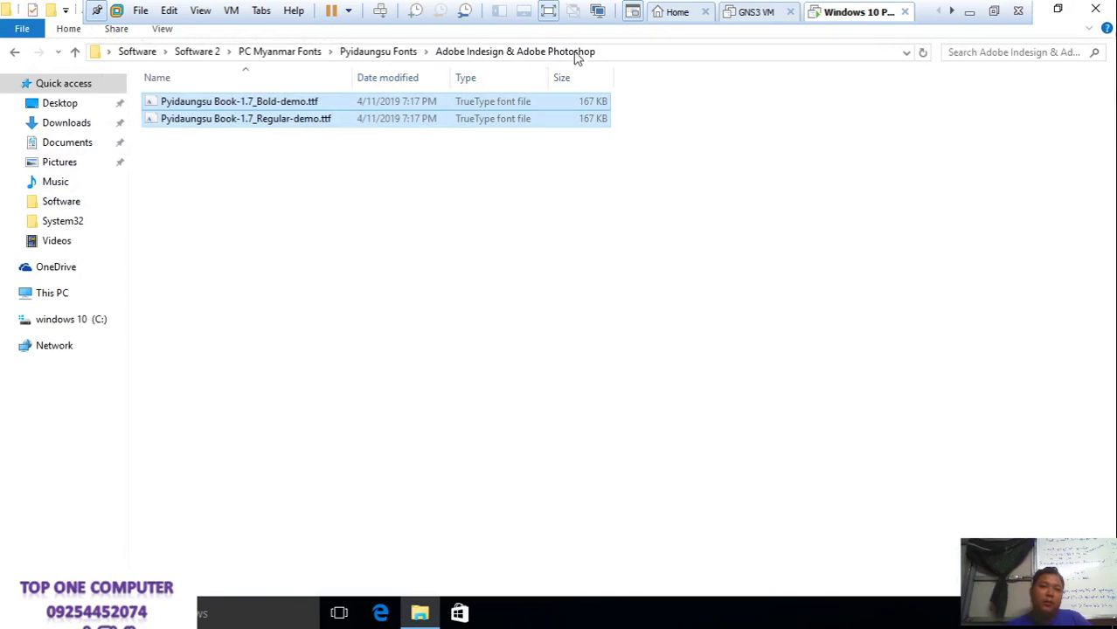
Return to the Pyidaungsu Fonts folder and open Pyidaungsu Font Guide.pdf, setting Adobe Reader as the default PDF app
click(14, 54)
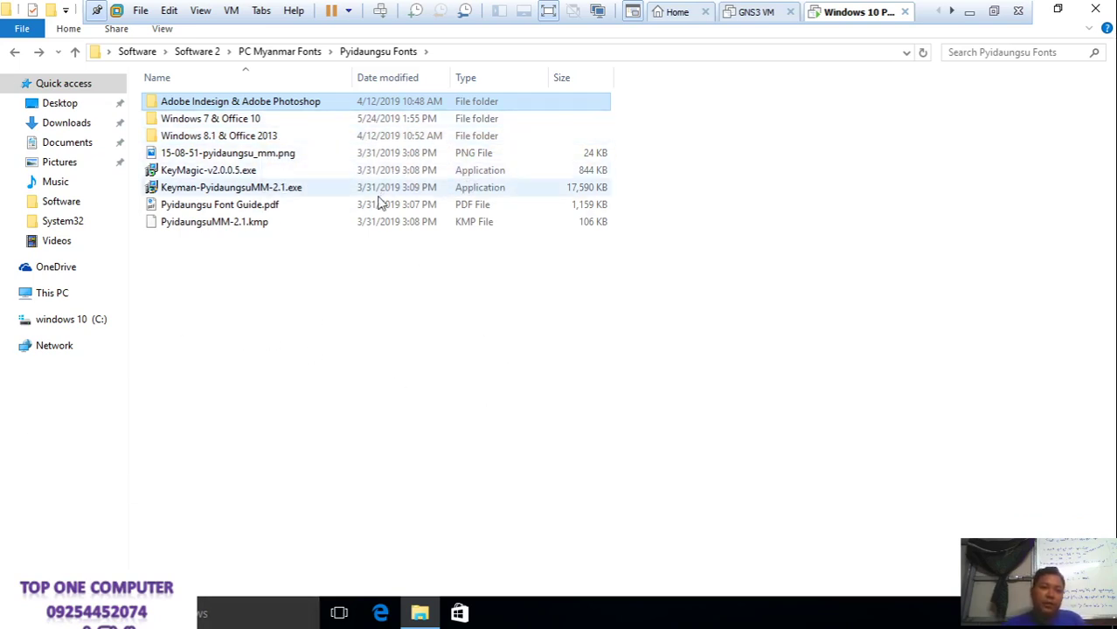
click(315, 212)
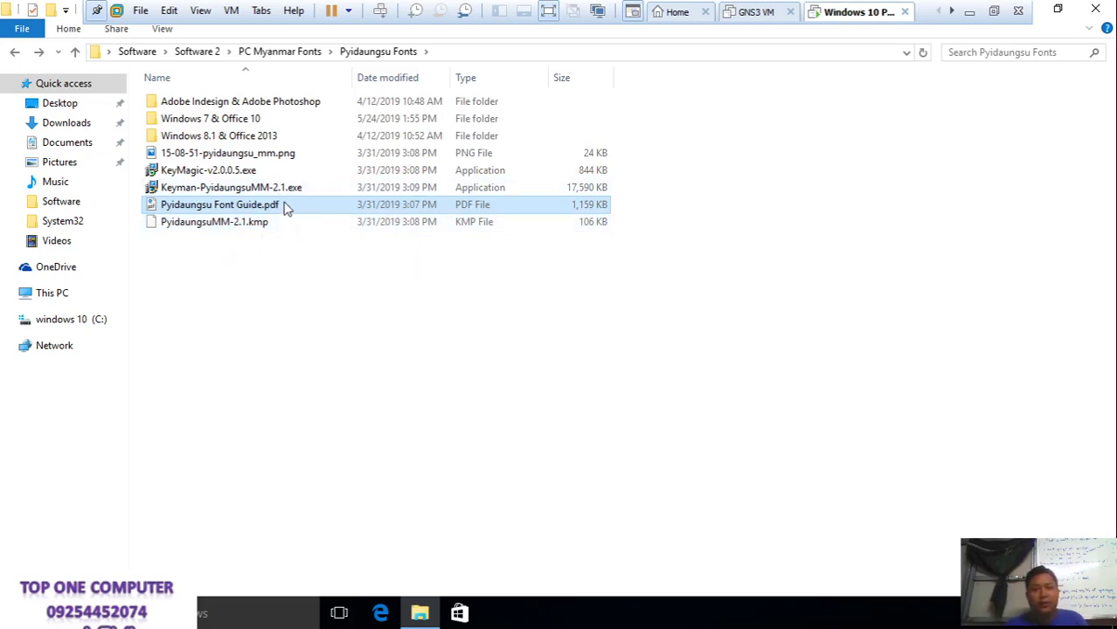
click(295, 155)
click(283, 208)
click(474, 330)
click(484, 450)
click(615, 509)
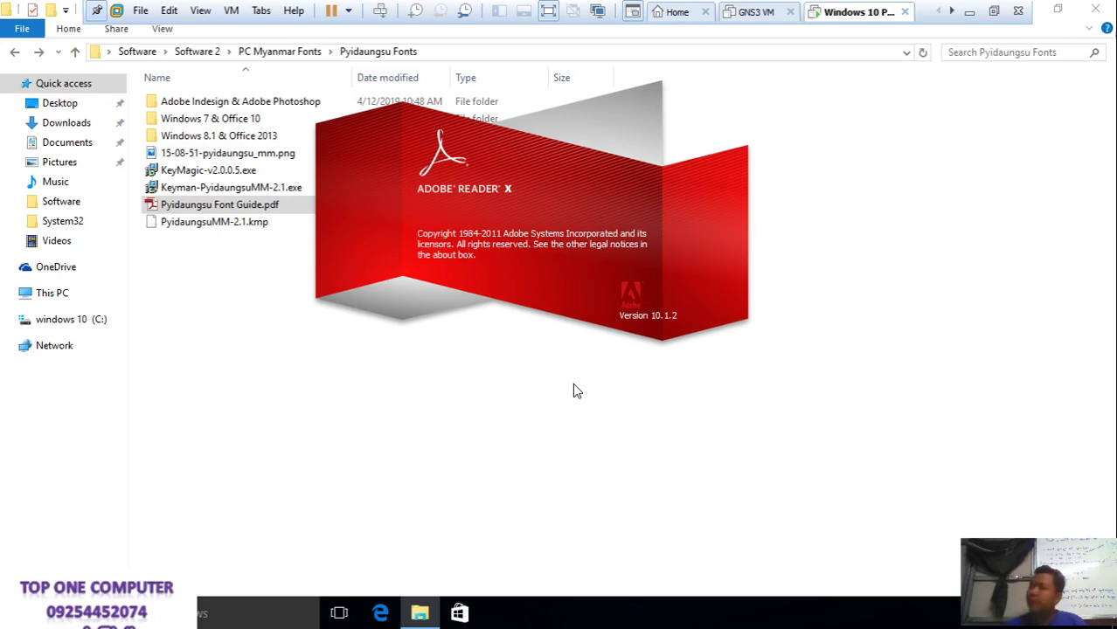
Refresh the folder, accept the Adobe Reader X license agreement, and look through the first page of the Pyidaungsu font guide
right_click(574, 383)
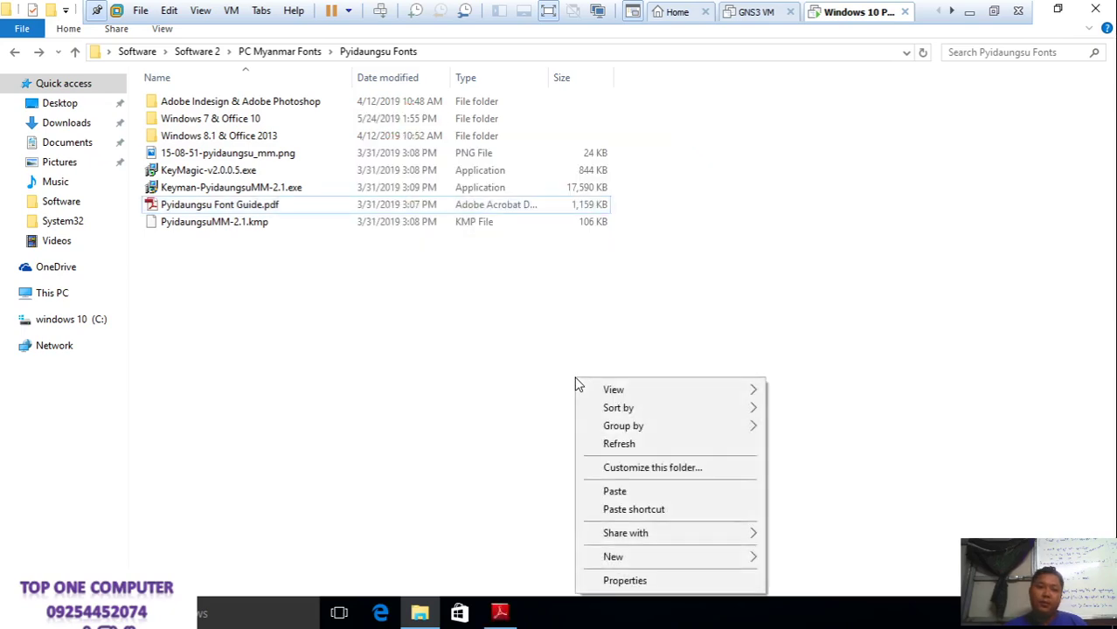
click(618, 446)
click(499, 615)
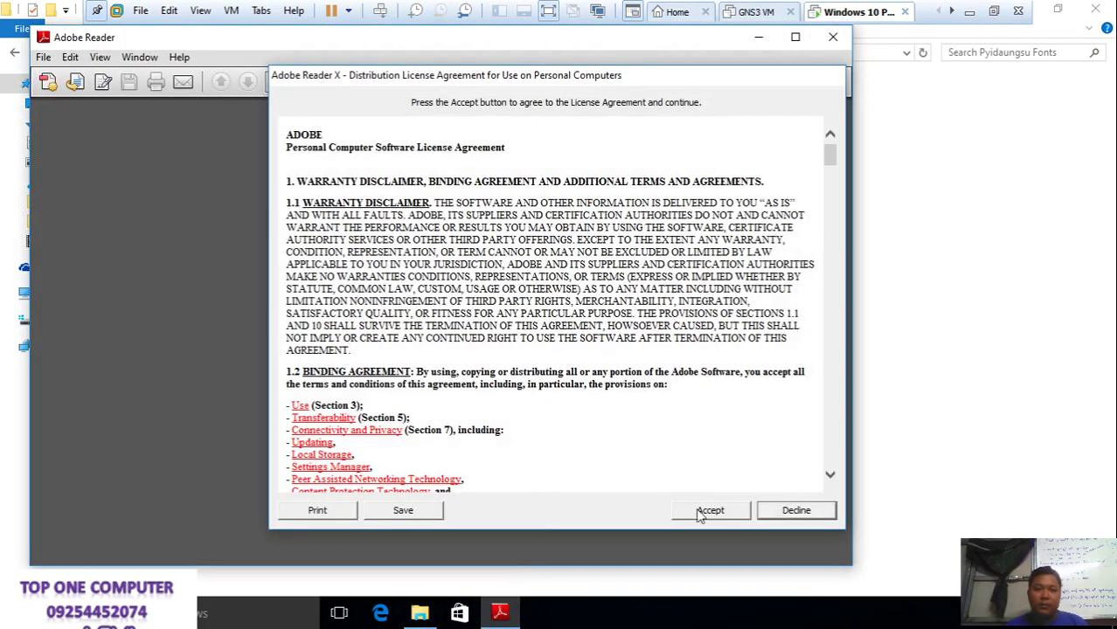
click(710, 510)
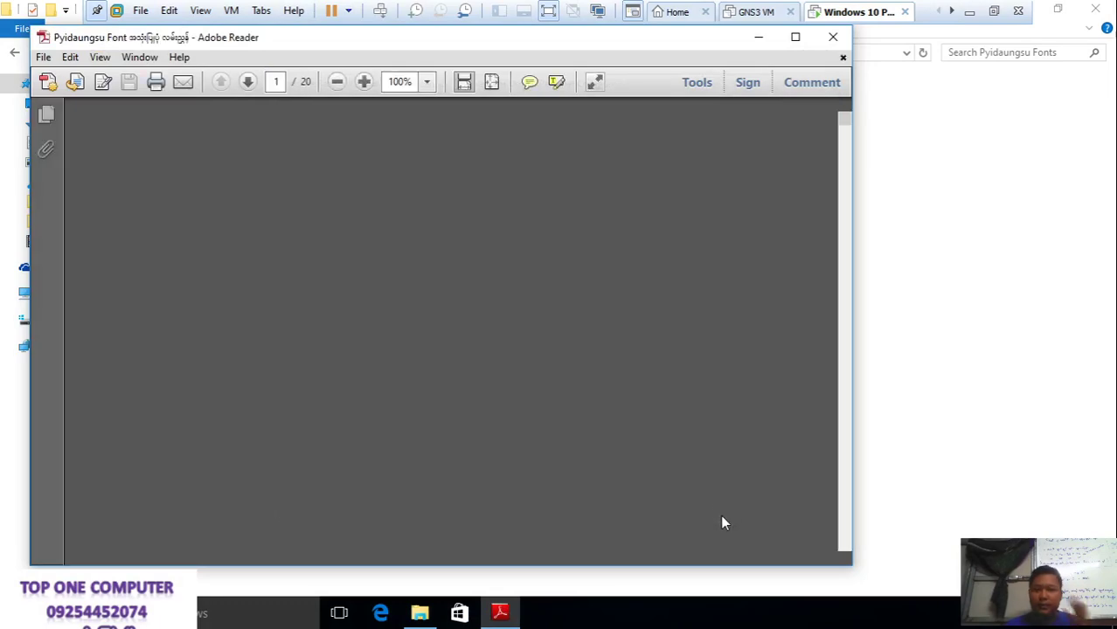
scroll(718, 308, down, 5)
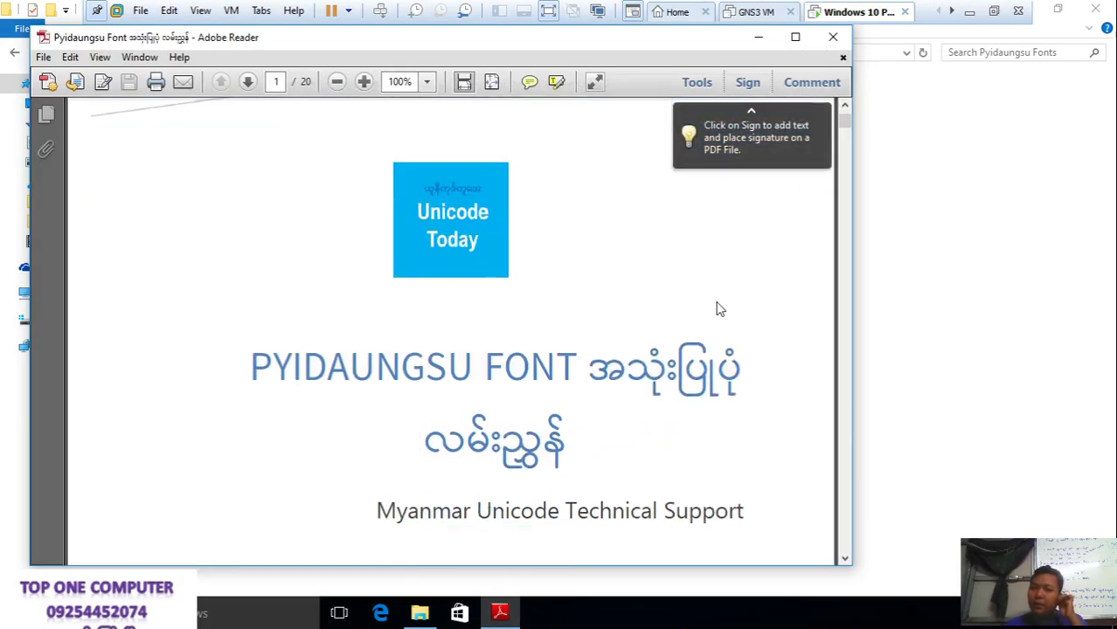
scroll(718, 308, down, 4)
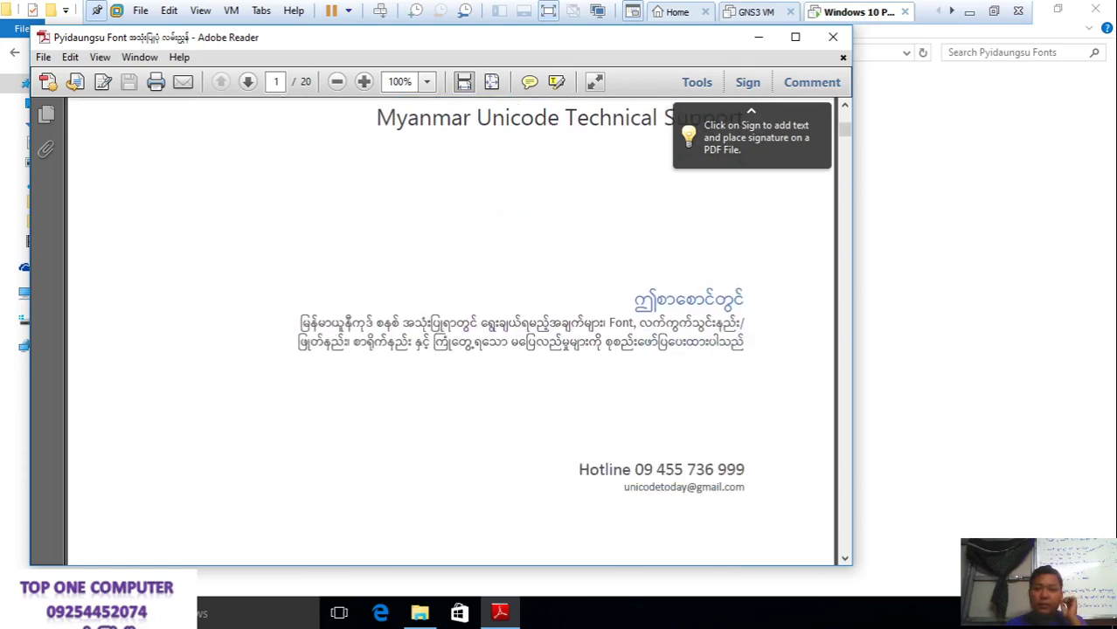
Close the Pyidaungsu font guide, return to the main Software folder, and select Office2007.rar
click(201, 208)
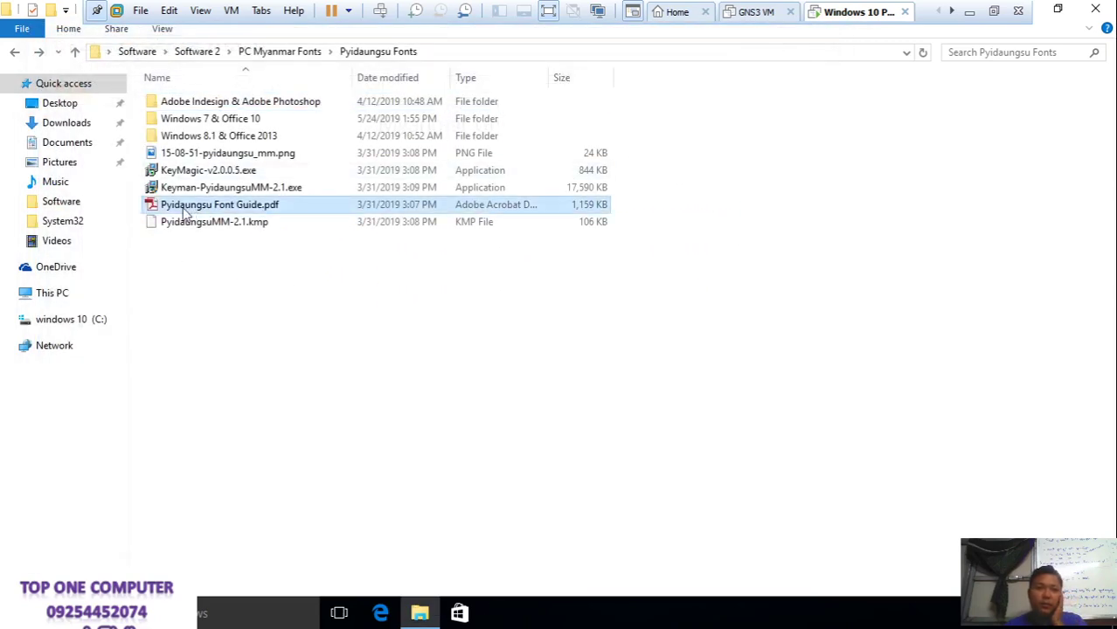
click(17, 55)
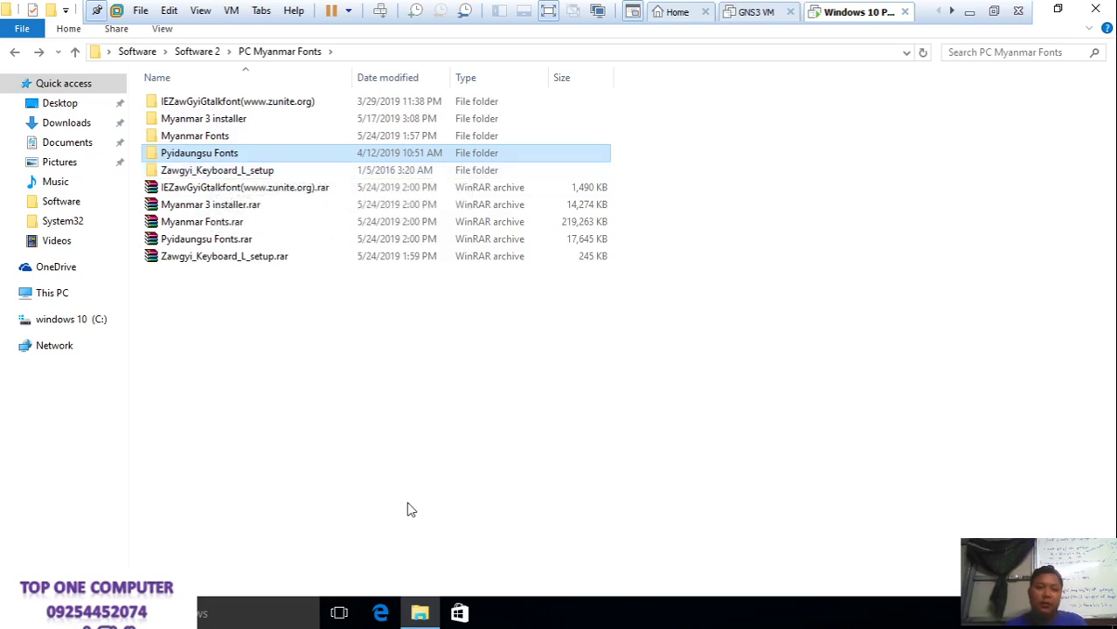
click(17, 56)
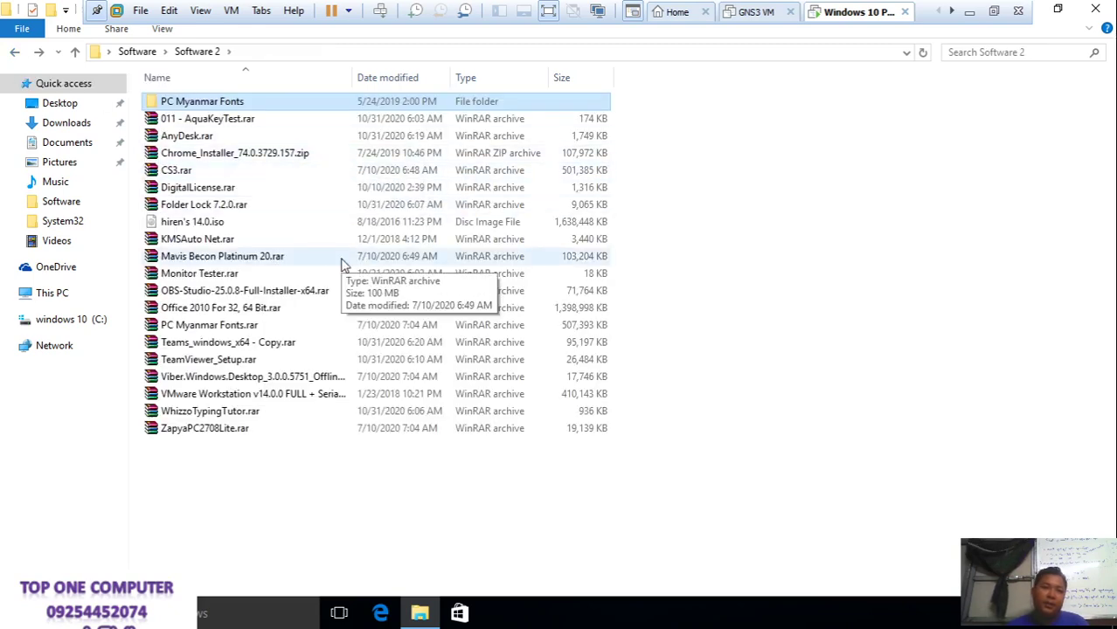
click(17, 55)
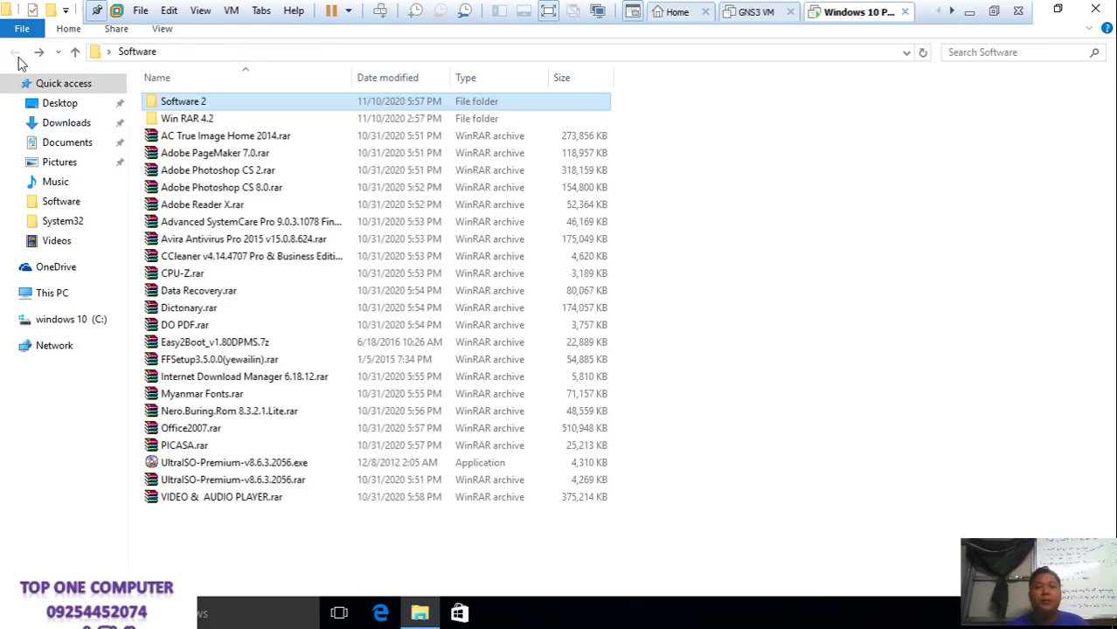
click(224, 432)
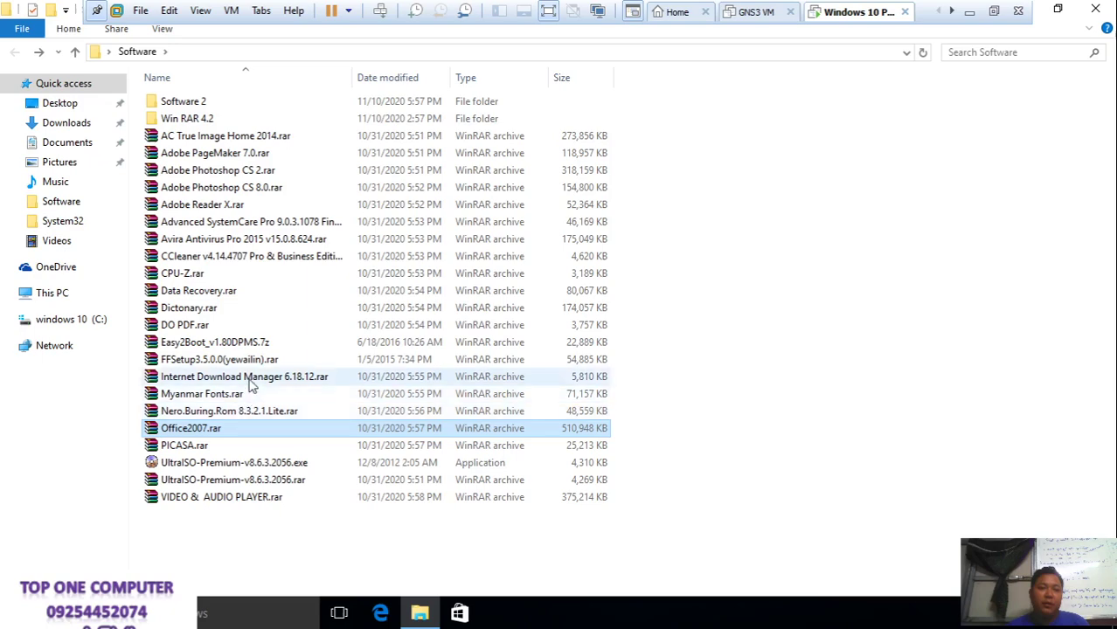
Go to the Software 2 folder and extract Office 2010 For 32, 64 Bit.rar there
click(38, 54)
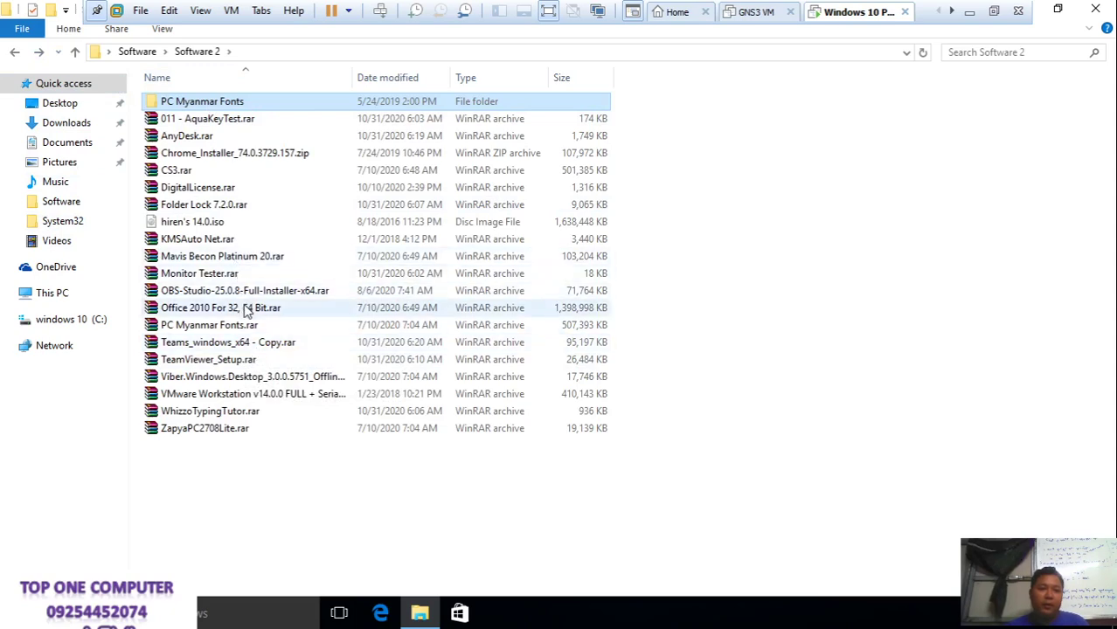
right_click(248, 309)
click(297, 320)
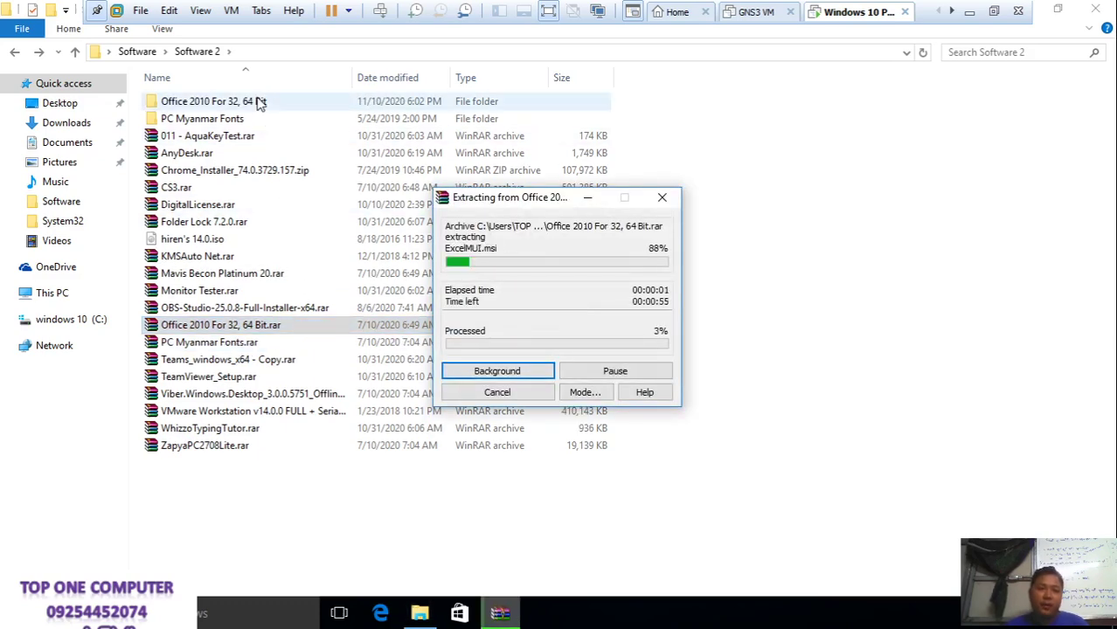
Permanently delete the extracted PC Myanmar Fonts folder from Software 2 and refresh the folder view
click(256, 121)
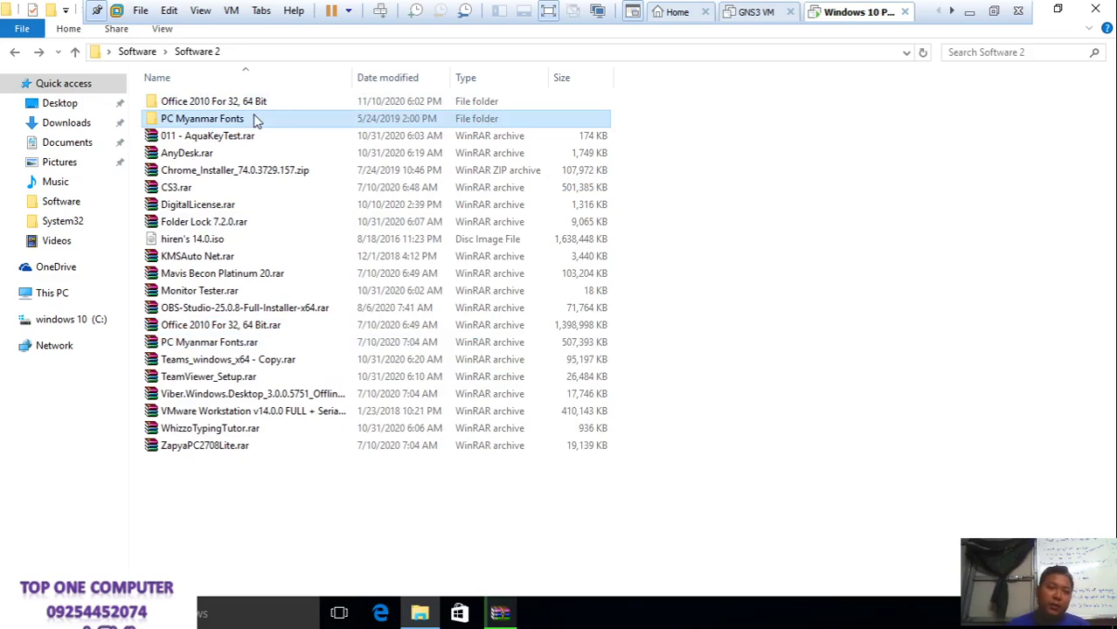
double_click(398, 123)
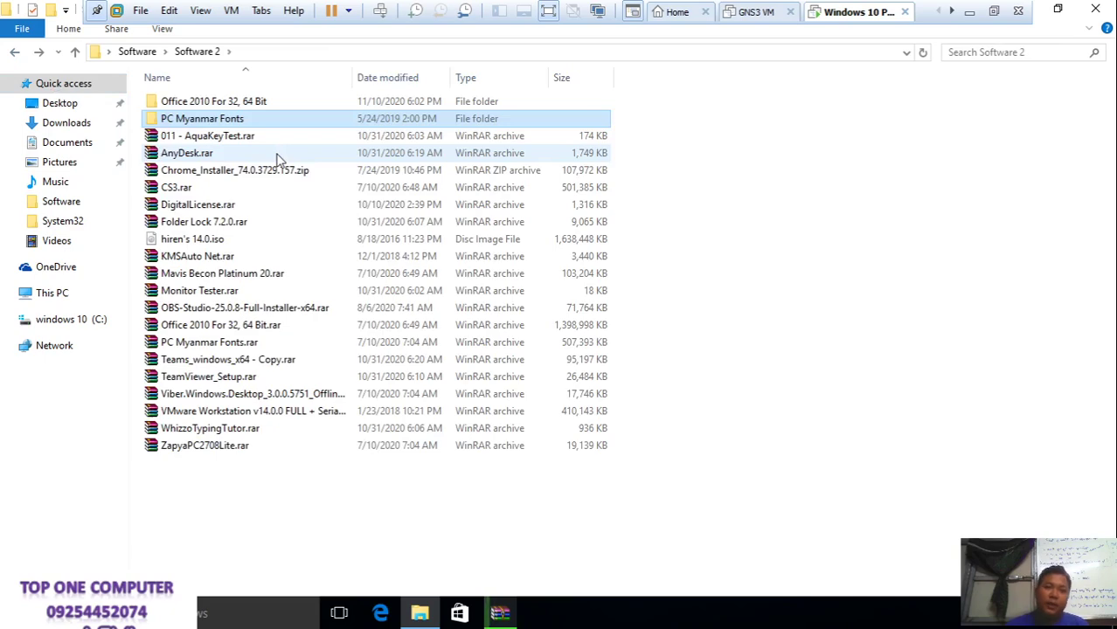
key(shift+Delete)
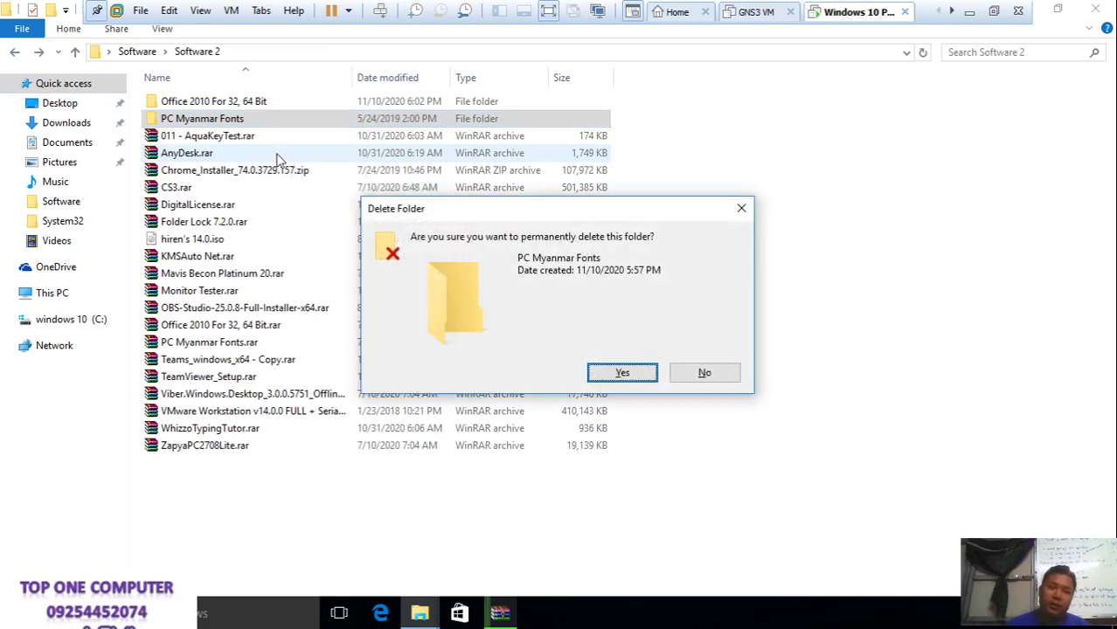
key(Return)
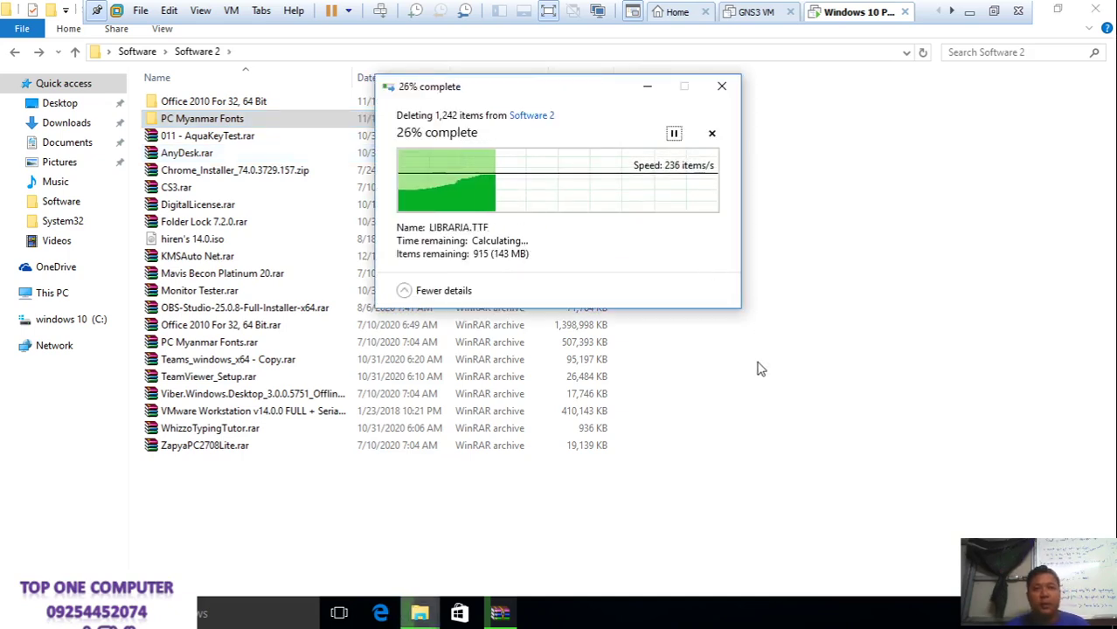
right_click(735, 368)
click(782, 434)
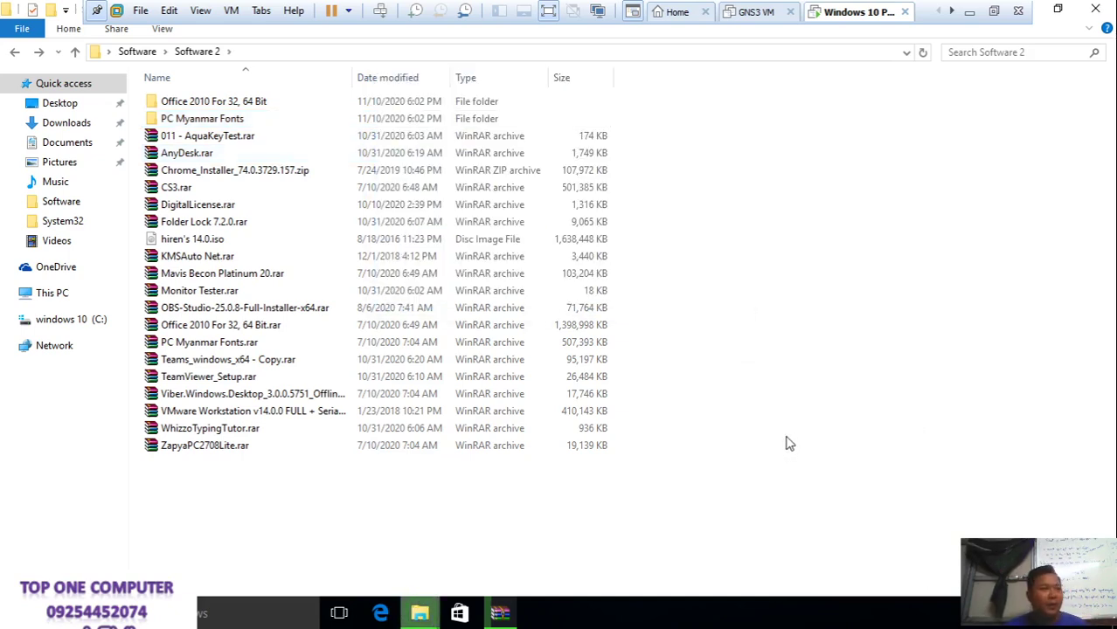
Switch to the host's File Explorer, open the No More Space picture, examine the drive space it shows, and close it
click(969, 10)
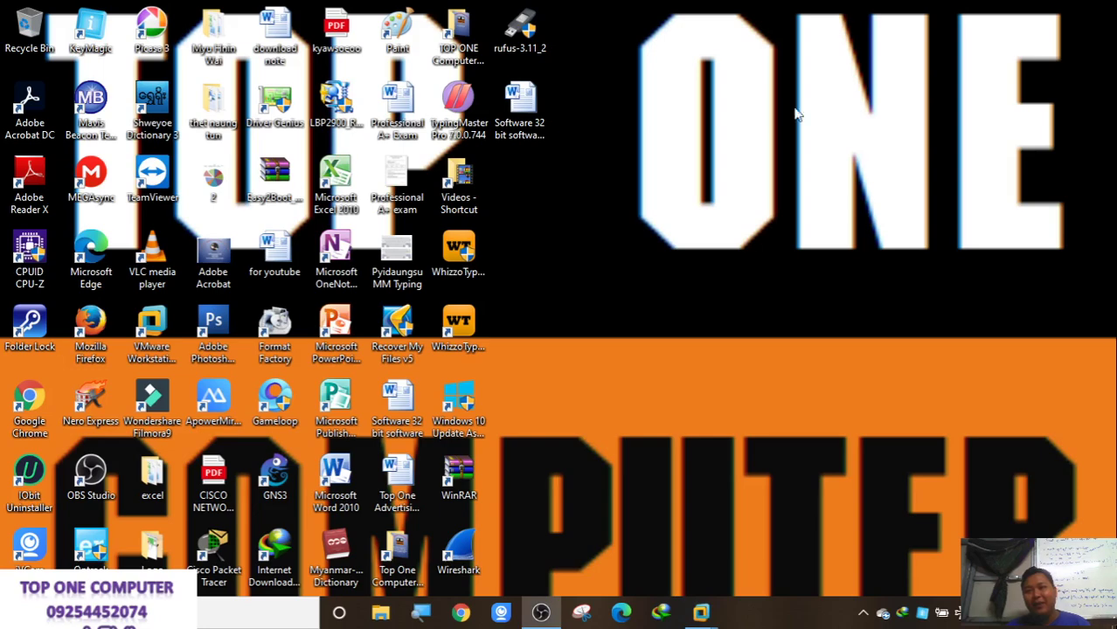
click(382, 613)
right_click(728, 132)
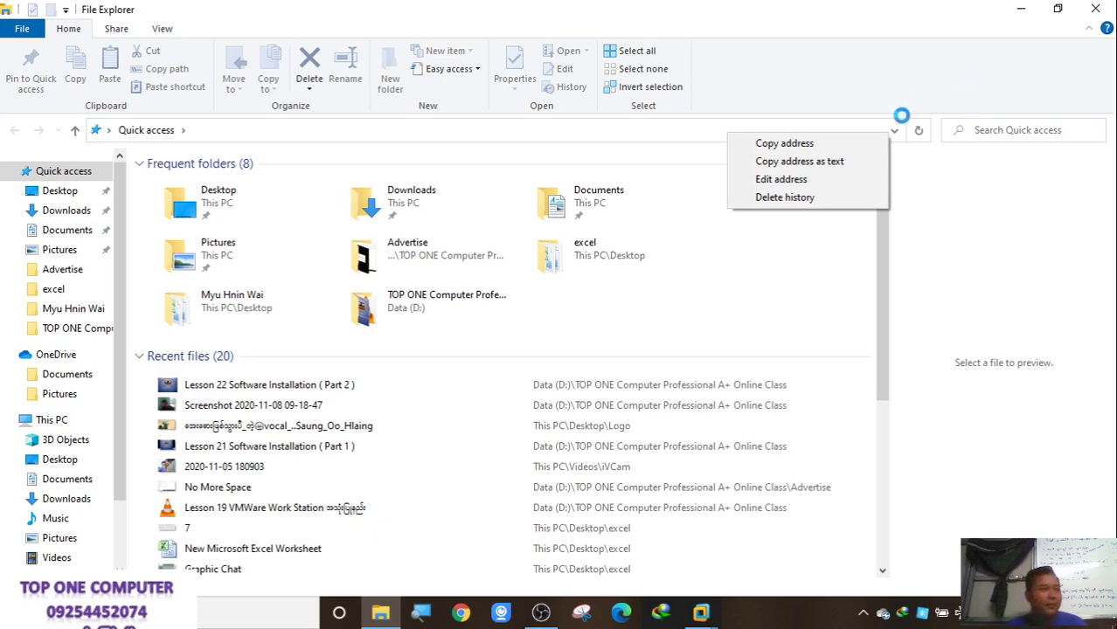
click(720, 612)
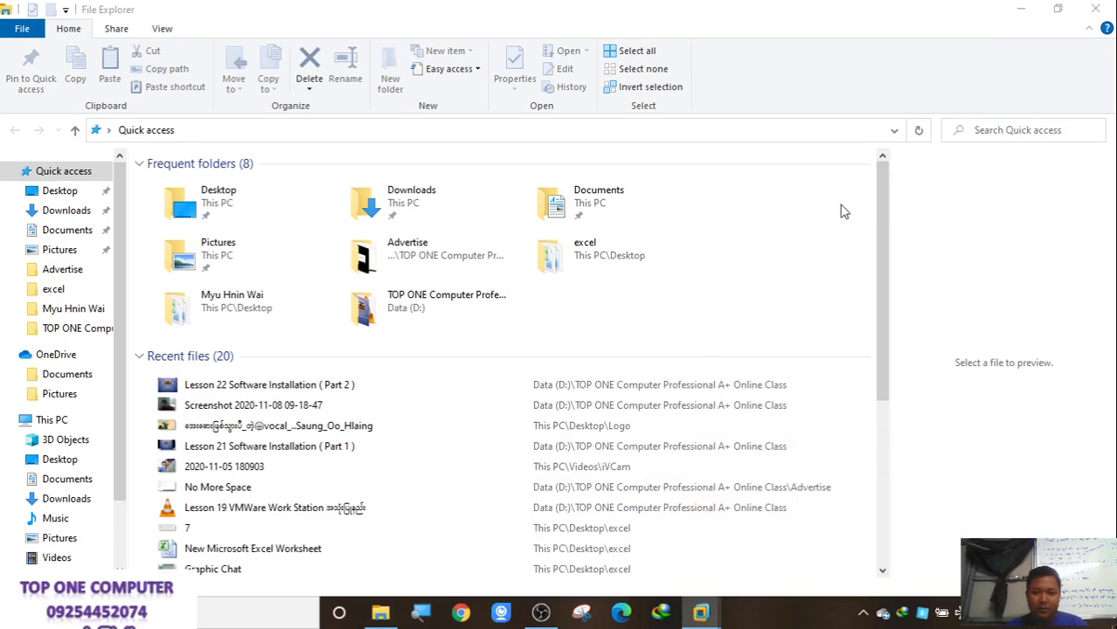
click(362, 489)
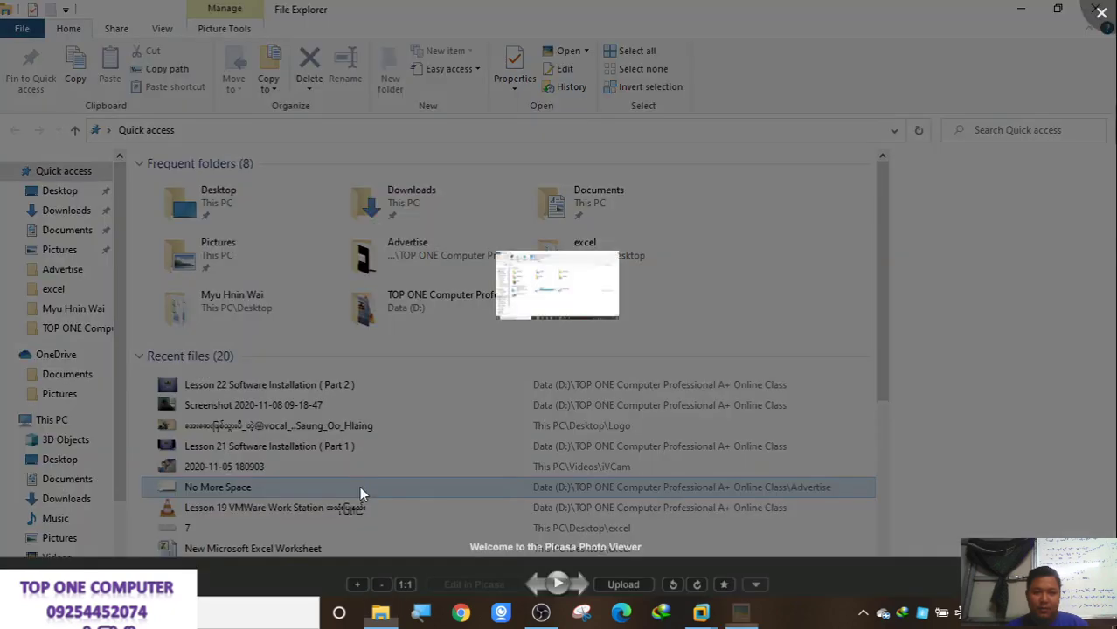
scroll(434, 464, up, 3)
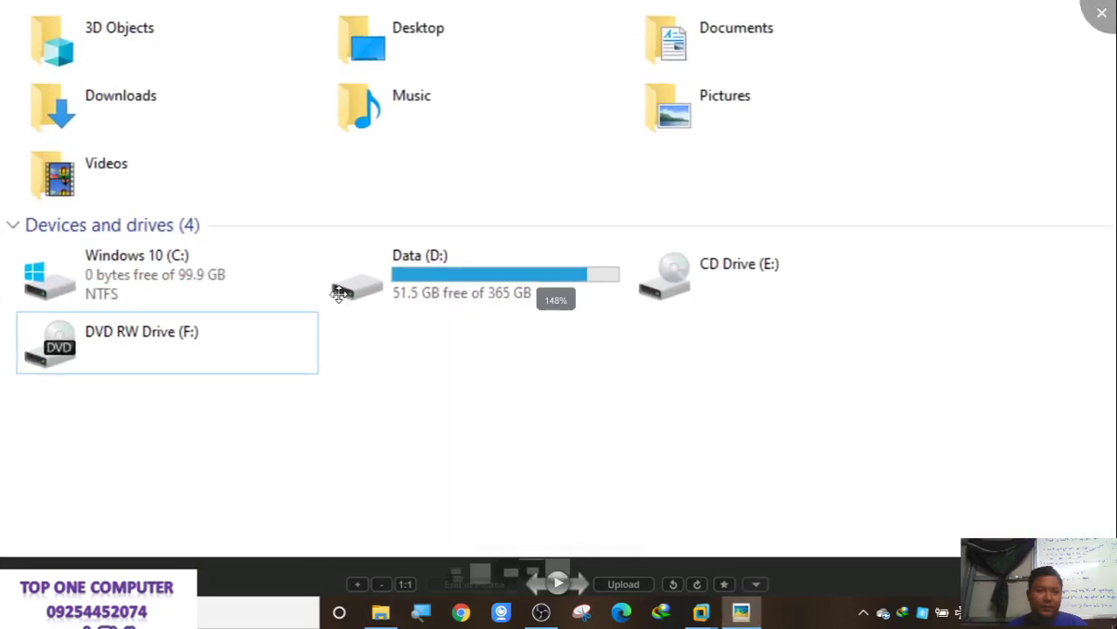
scroll(502, 299, up, 3)
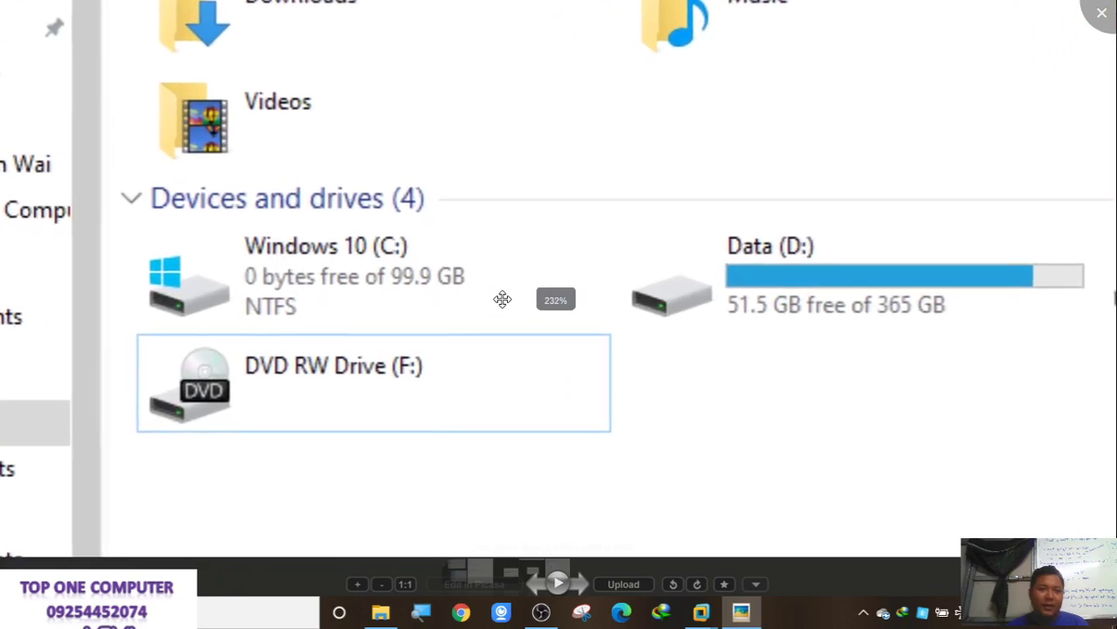
scroll(503, 300, down, 1)
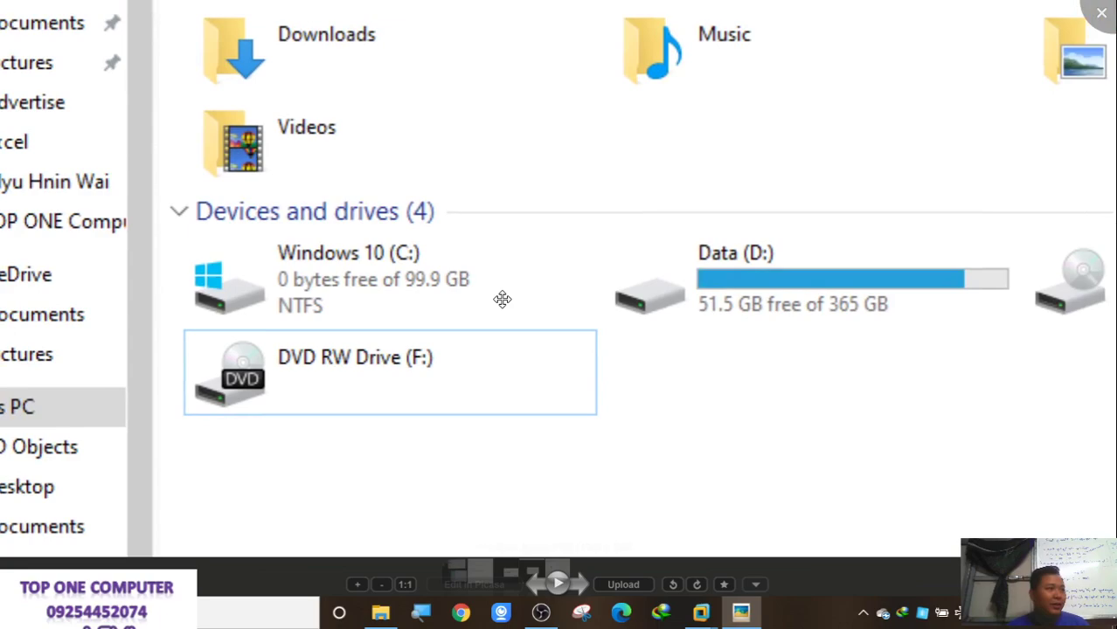
scroll(503, 300, down, 6)
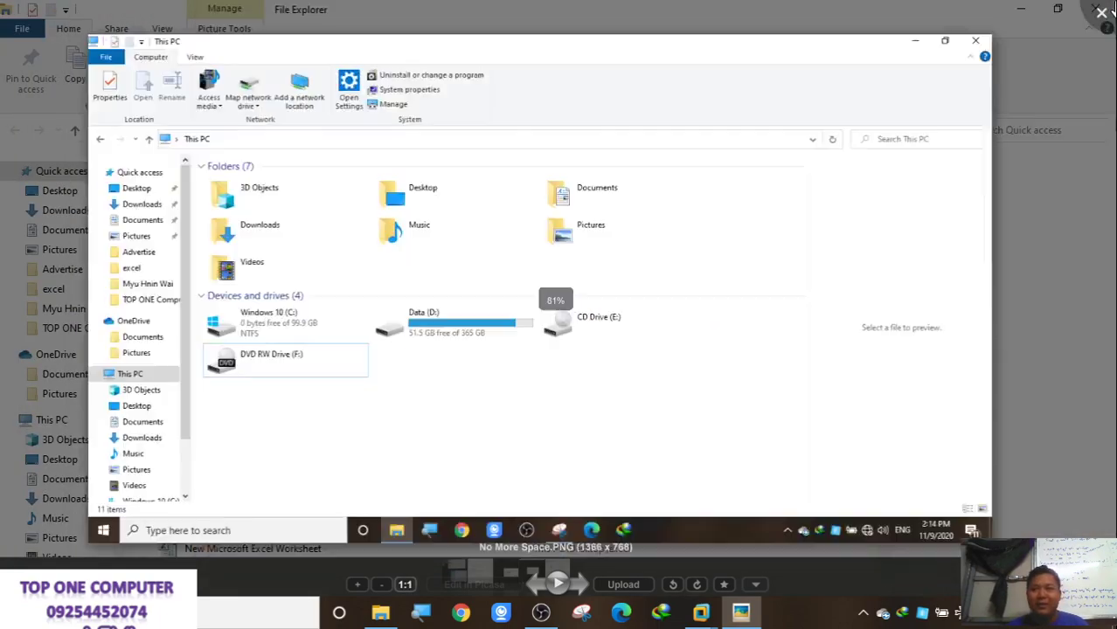
click(1101, 12)
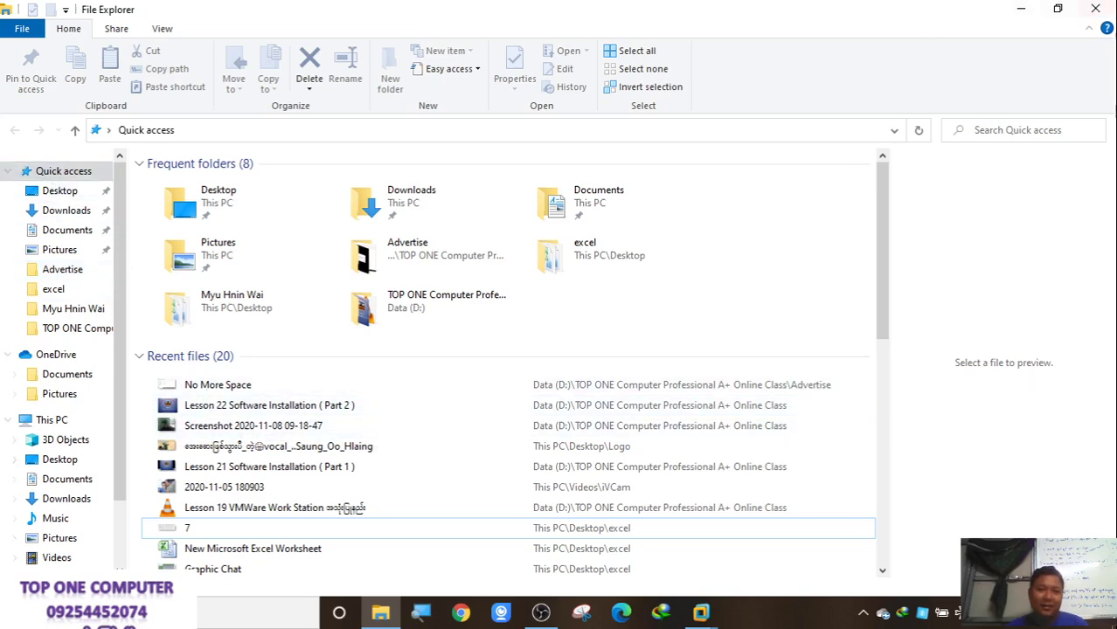
Check the free space of the host's C: and D: drives in This PC and close File Explorer
click(52, 420)
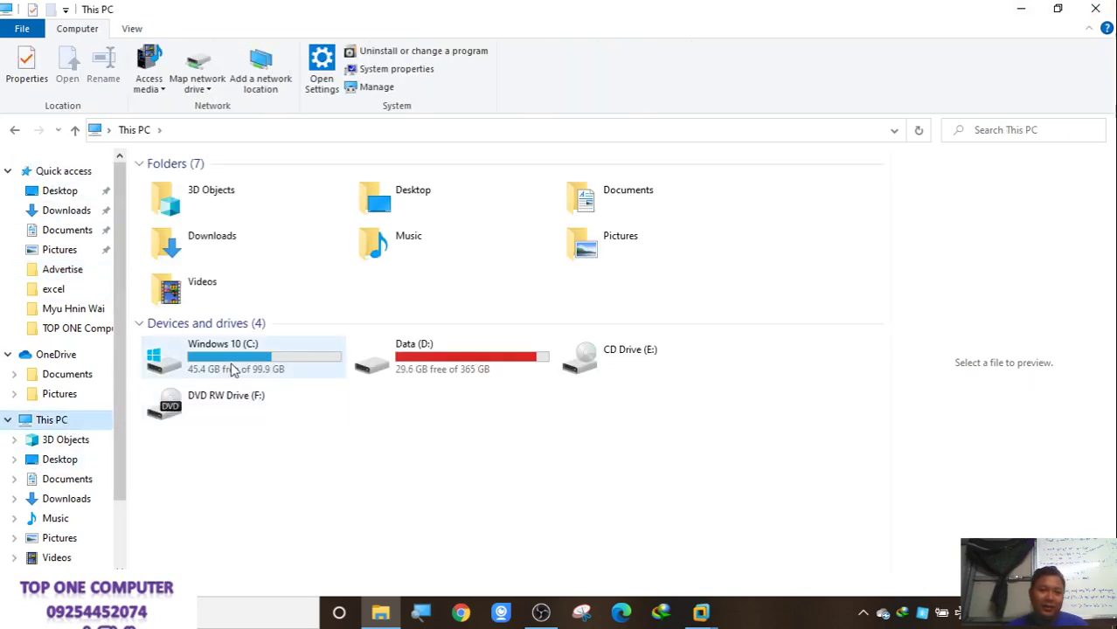
click(234, 370)
click(470, 357)
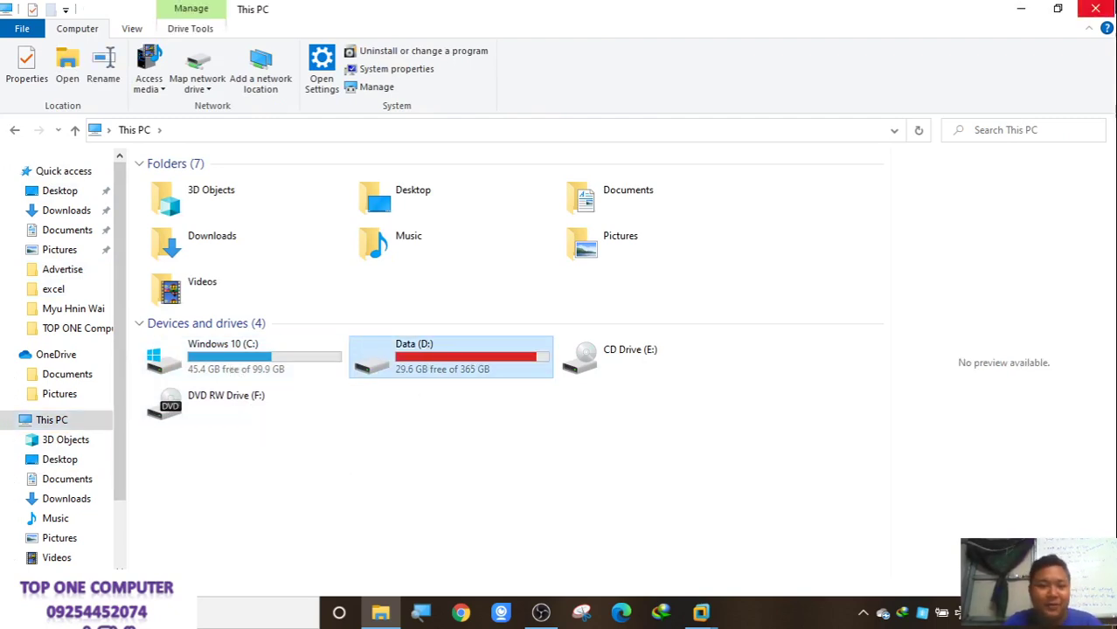
click(1096, 9)
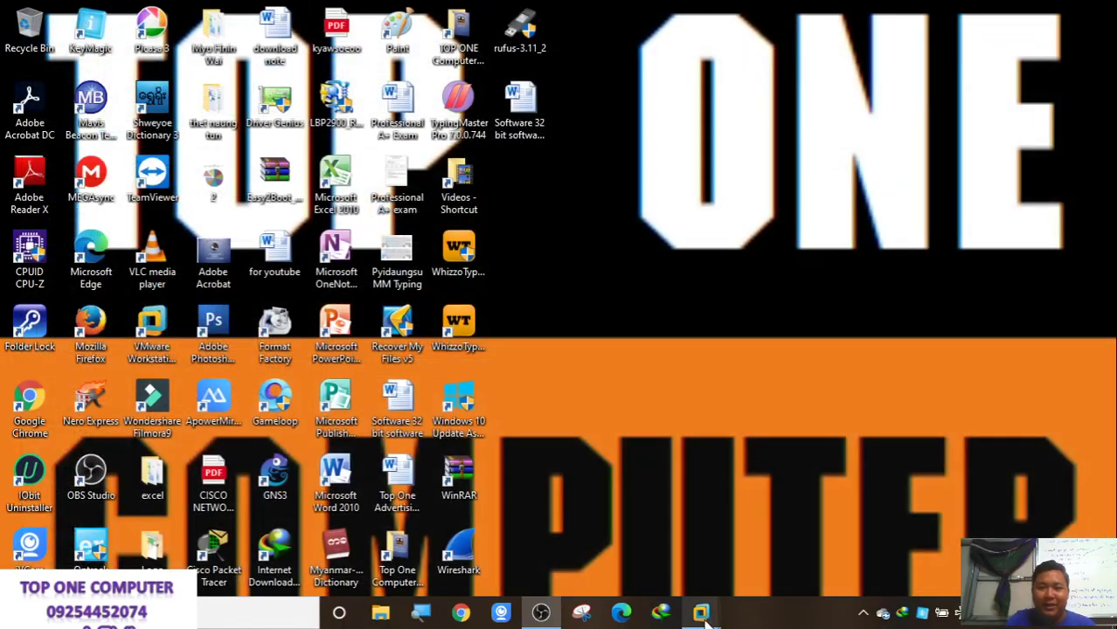
Return to the Windows 10 virtual machine, refresh Software 2, and let the Office 2010 extraction replace all existing files
mouse_move(701, 613)
click(846, 523)
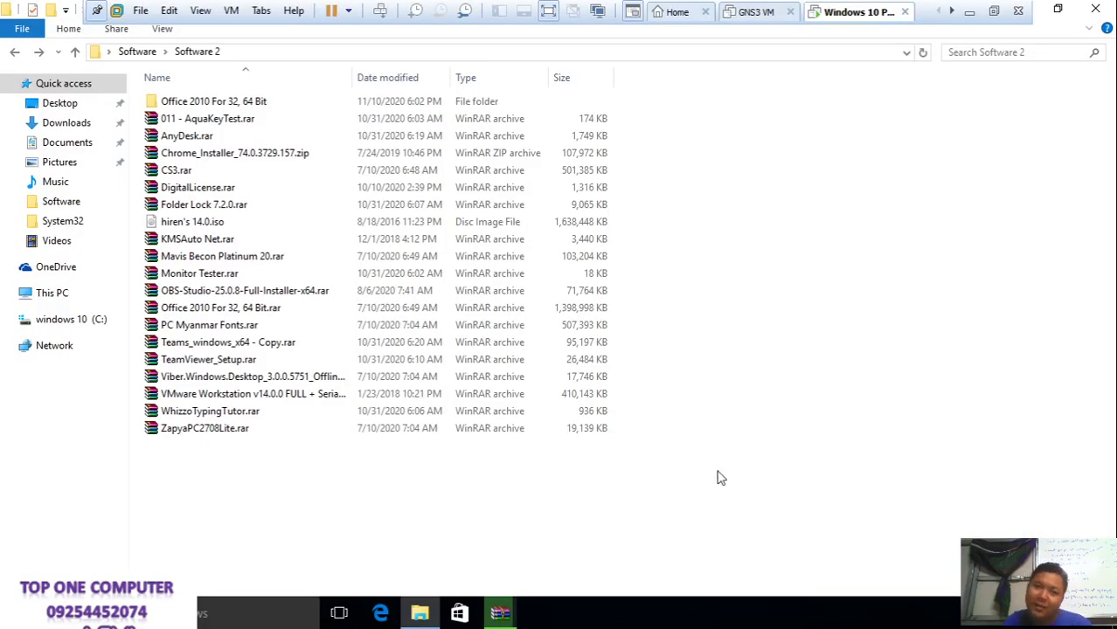
right_click(661, 179)
click(709, 246)
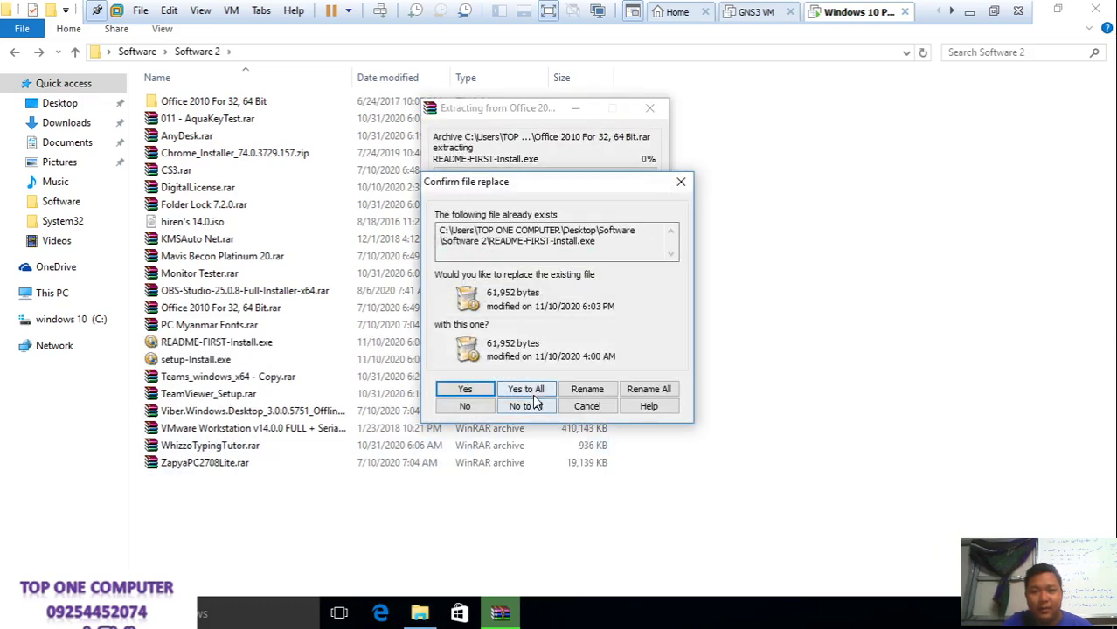
click(533, 389)
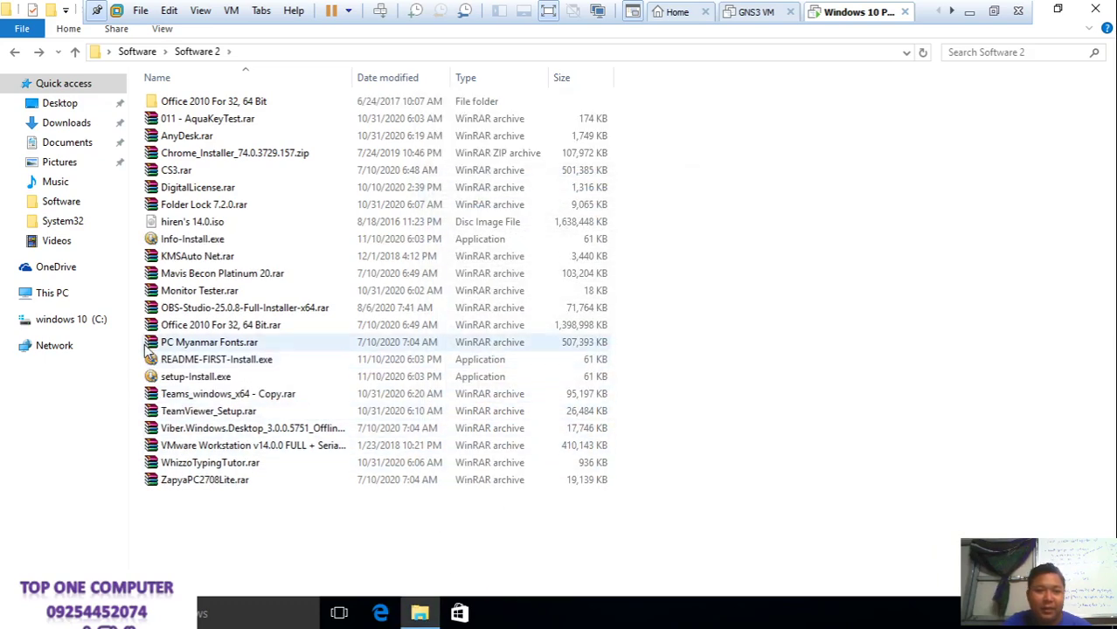
Transfer Info-Install.exe, README-FIRST-Install.exe and setup-Install.exe from Software 2 into the Office 2010 For 32, 64 Bit folder and reopen that folder
drag(137, 358, 165, 378)
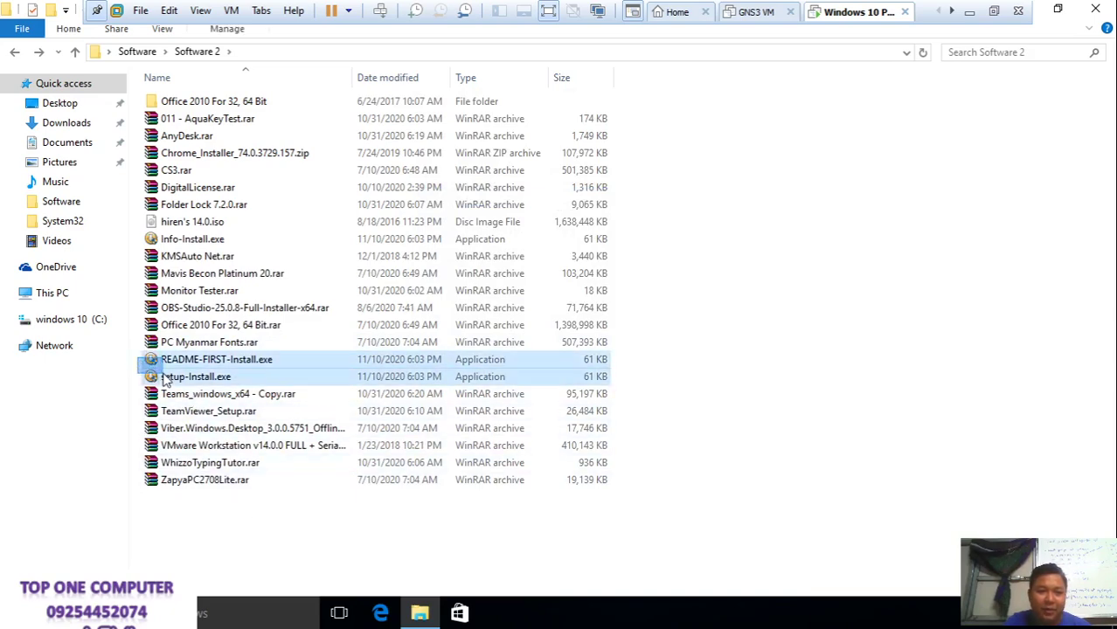
ctrl+click(171, 243)
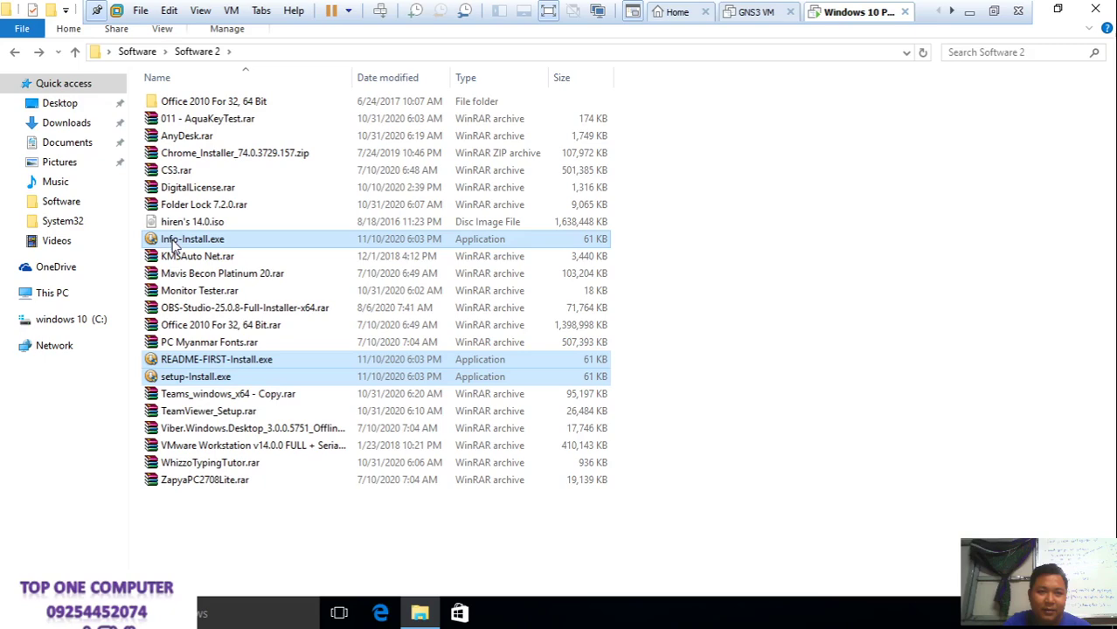
right_click(224, 360)
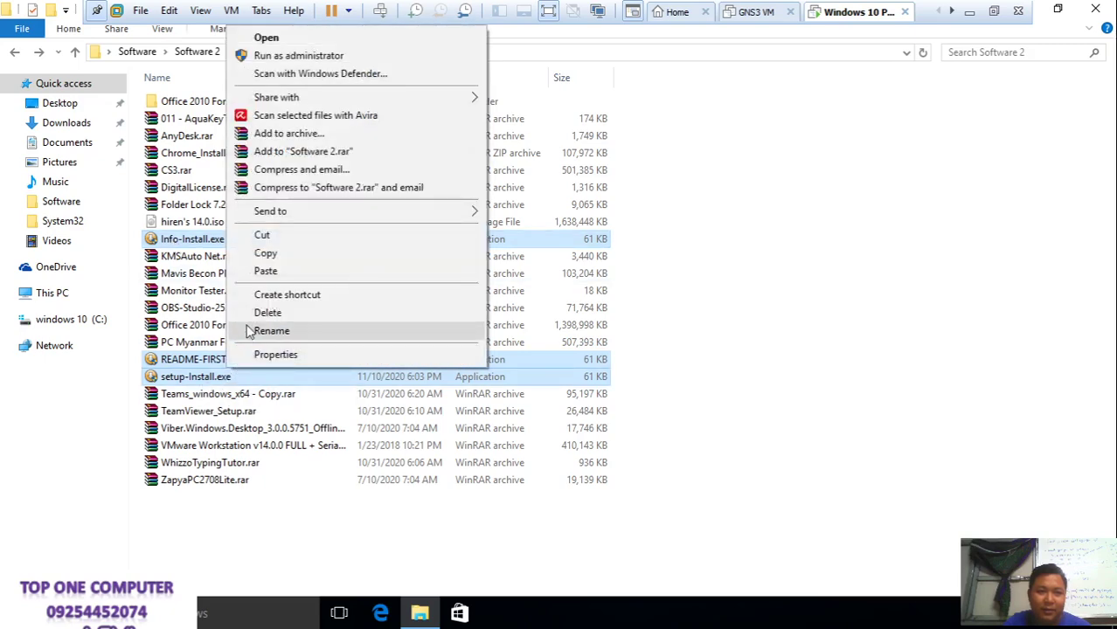
click(265, 252)
click(199, 105)
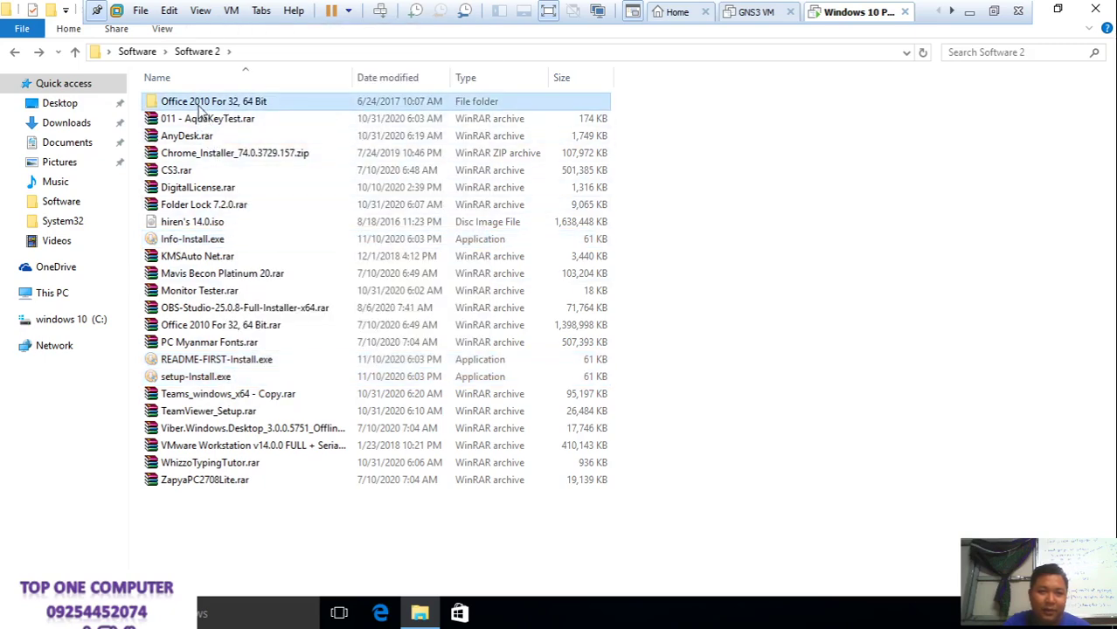
double_click(201, 105)
right_click(265, 250)
click(301, 361)
click(14, 52)
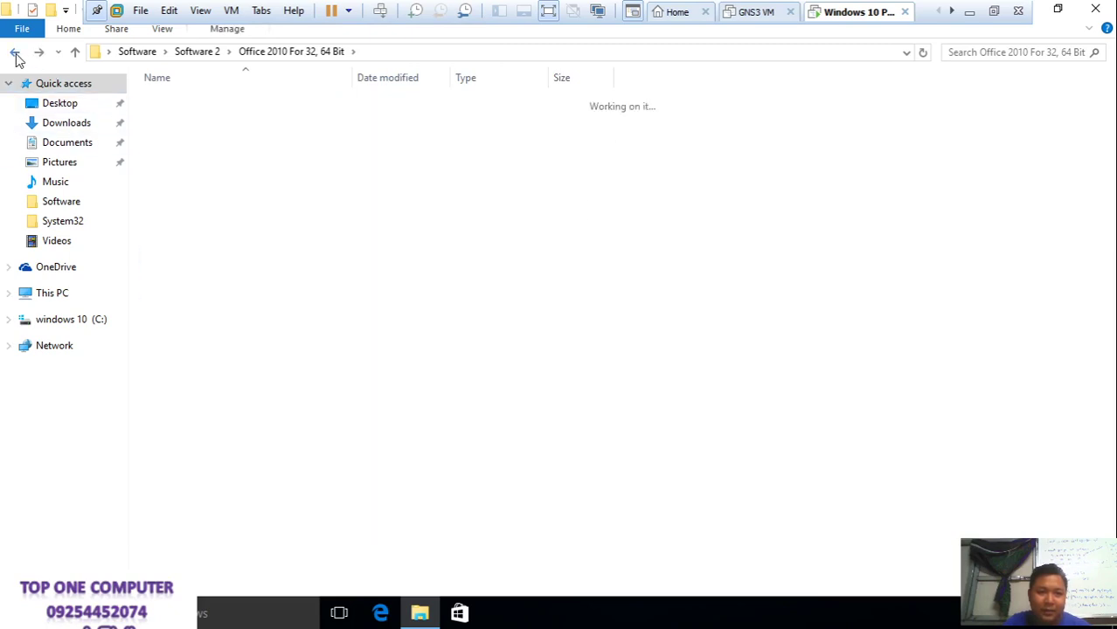
double_click(219, 103)
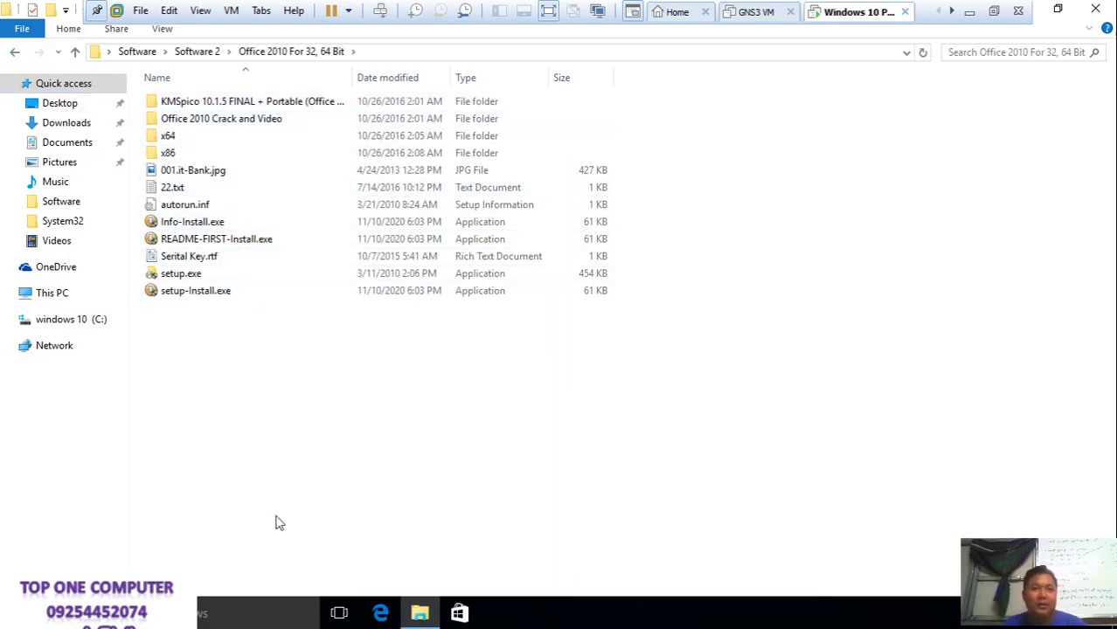
Open 22.txt to read the Office 2010 installation notes and serial keys, and return to the folder
double_click(271, 190)
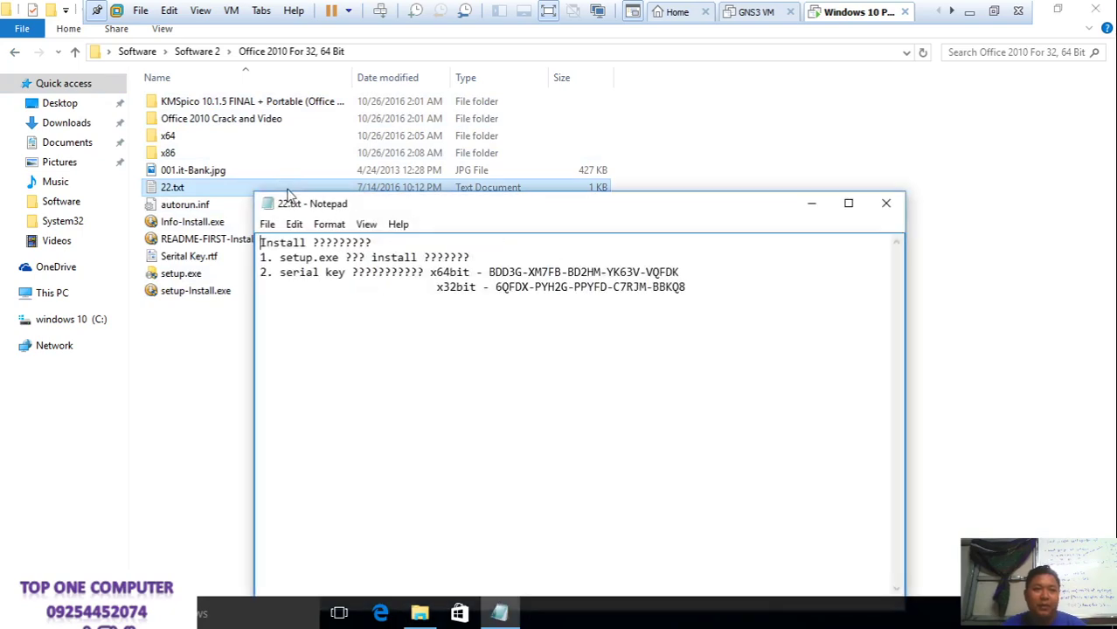
mouse_move(489, 272)
mouse_down()
mouse_move(679, 272)
mouse_move(592, 287)
mouse_move(415, 286)
mouse_move(482, 287)
mouse_up()
click(174, 360)
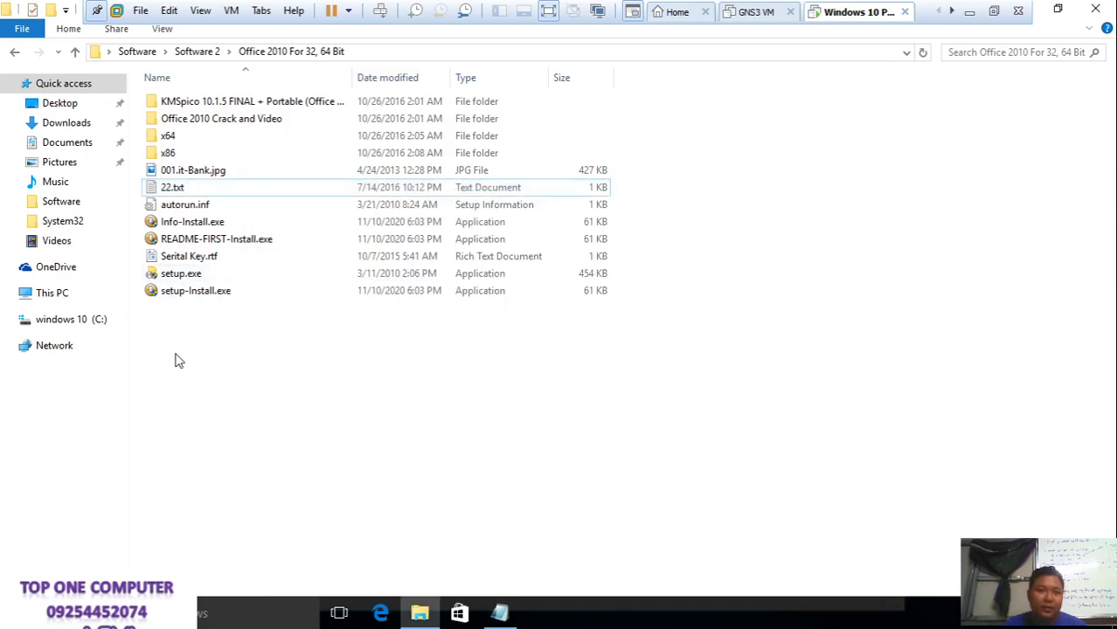
Run setup.exe from the Office 2010 folder as administrator and allow it to make changes
click(229, 289)
click(233, 275)
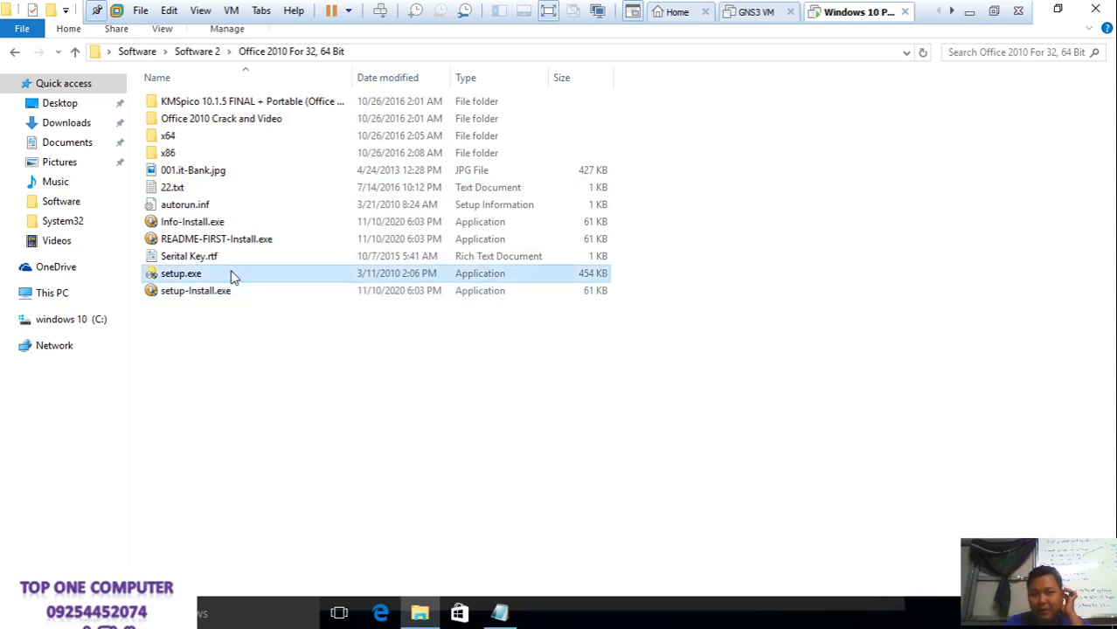
right_click(233, 275)
click(288, 226)
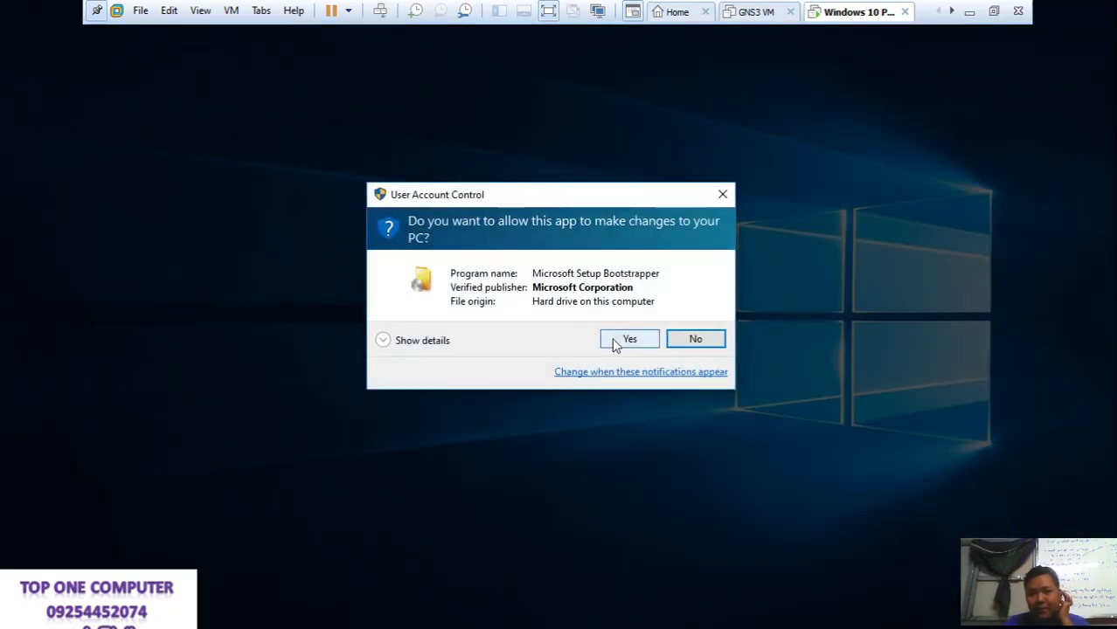
click(616, 343)
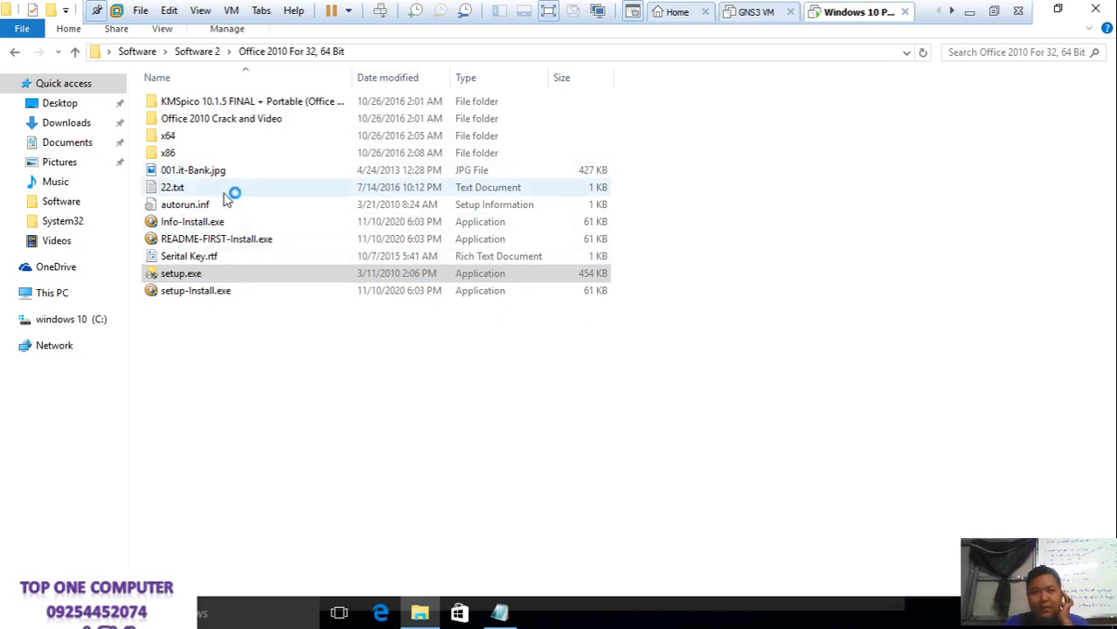
Look inside the Crack and Video subfolder of Office 2010 Crack and Video, and return to the Office 2010 folder
double_click(234, 125)
double_click(244, 107)
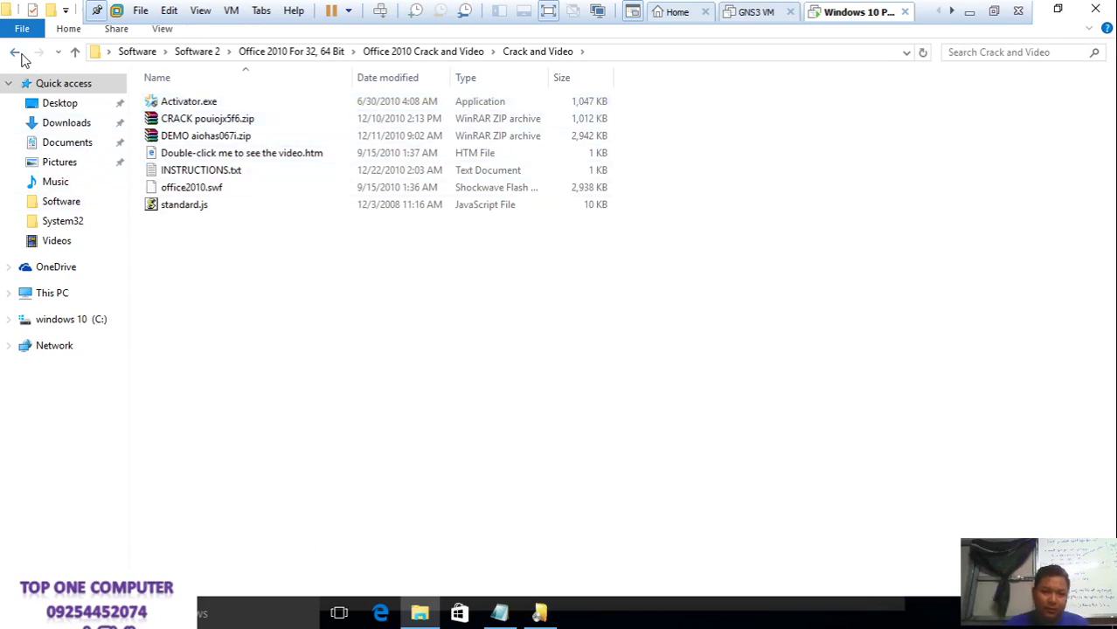
click(17, 54)
click(17, 53)
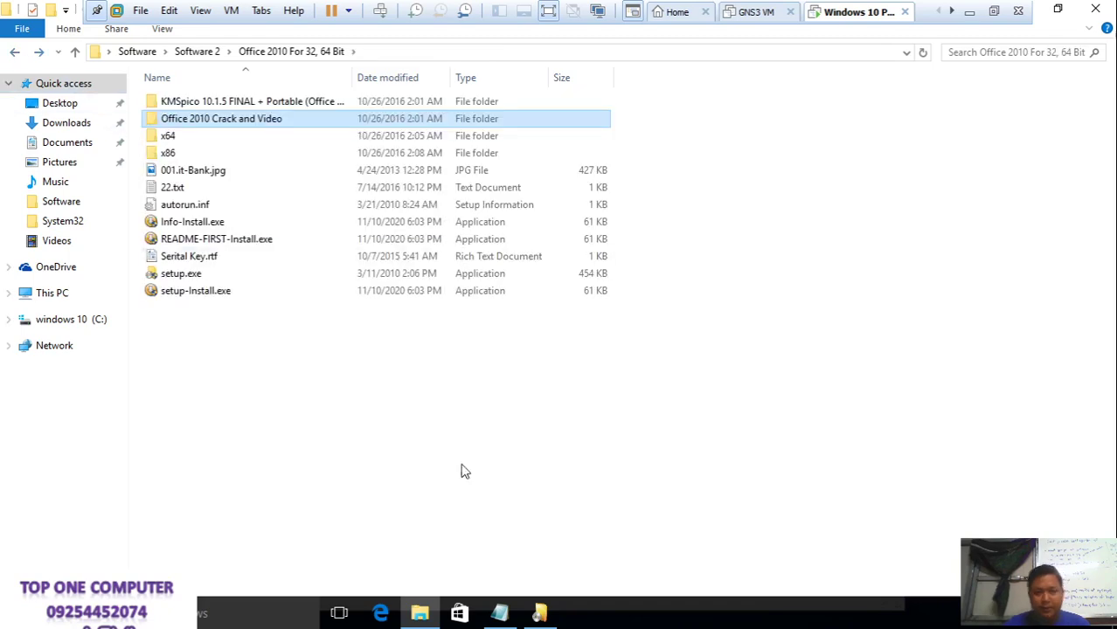
Copy the x64bit serial key from 22.txt and paste it into the Office 2010 setup's product key field
click(539, 615)
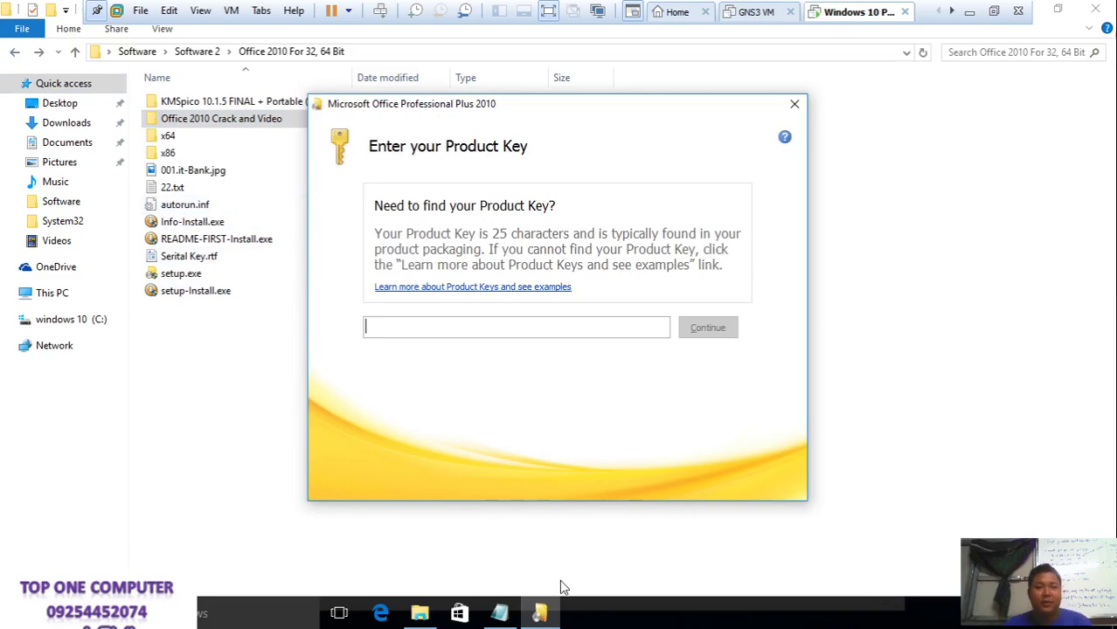
click(500, 615)
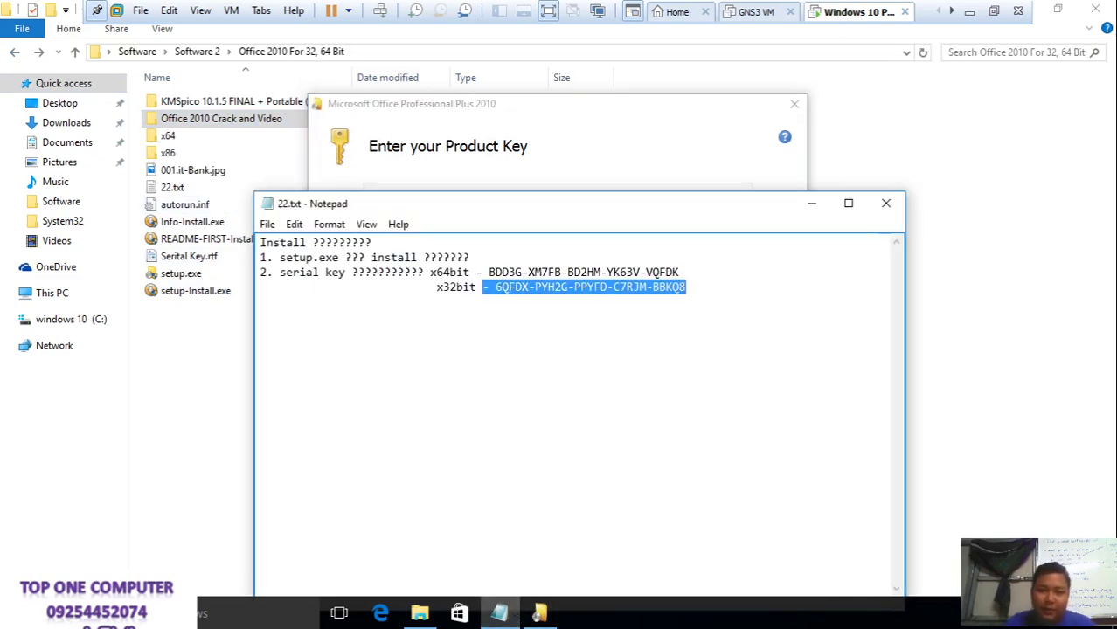
drag(680, 272, 483, 272)
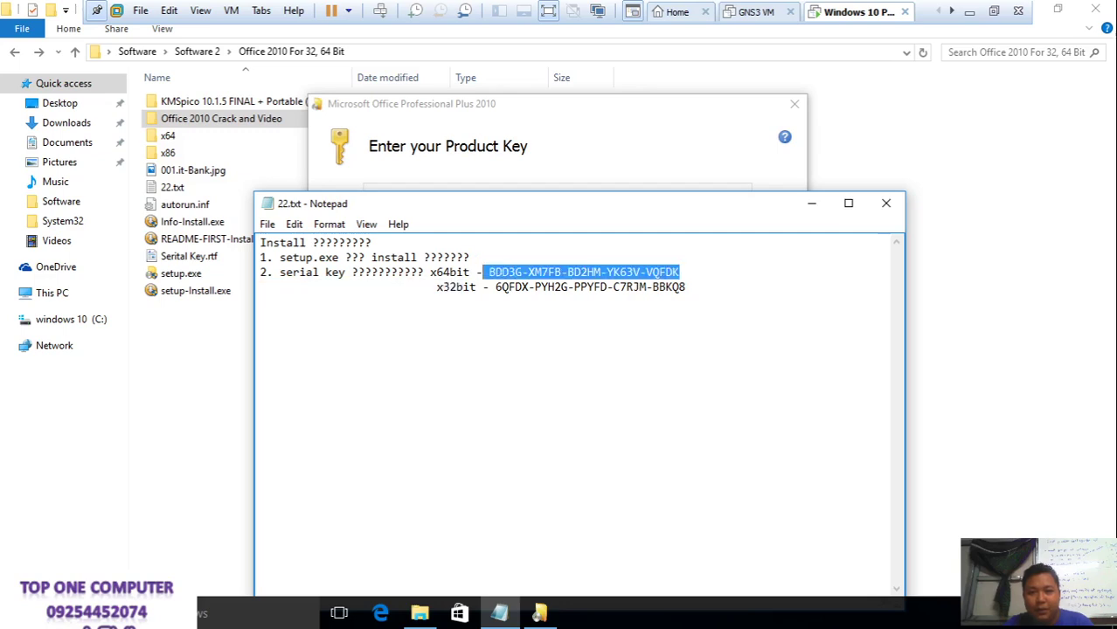
right_click(491, 272)
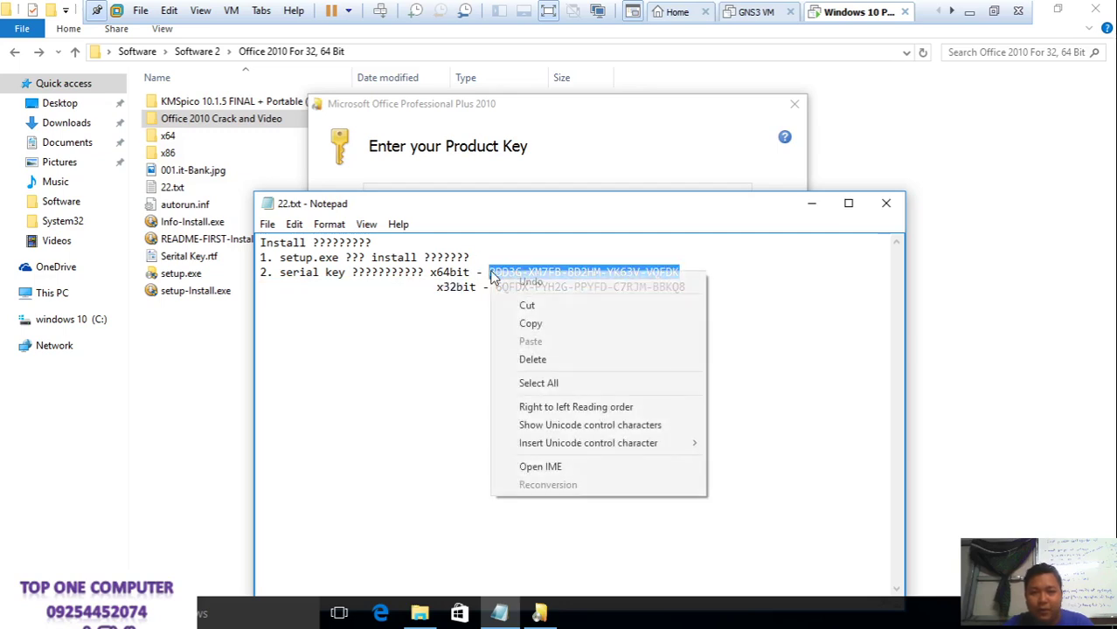
click(532, 324)
click(548, 174)
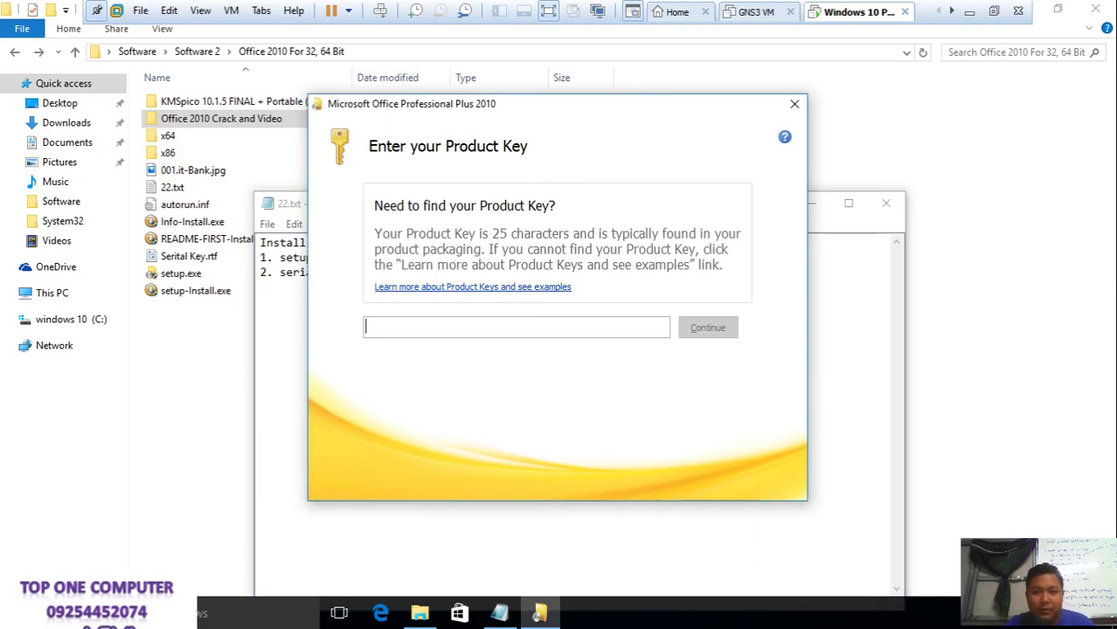
key(ctrl+v)
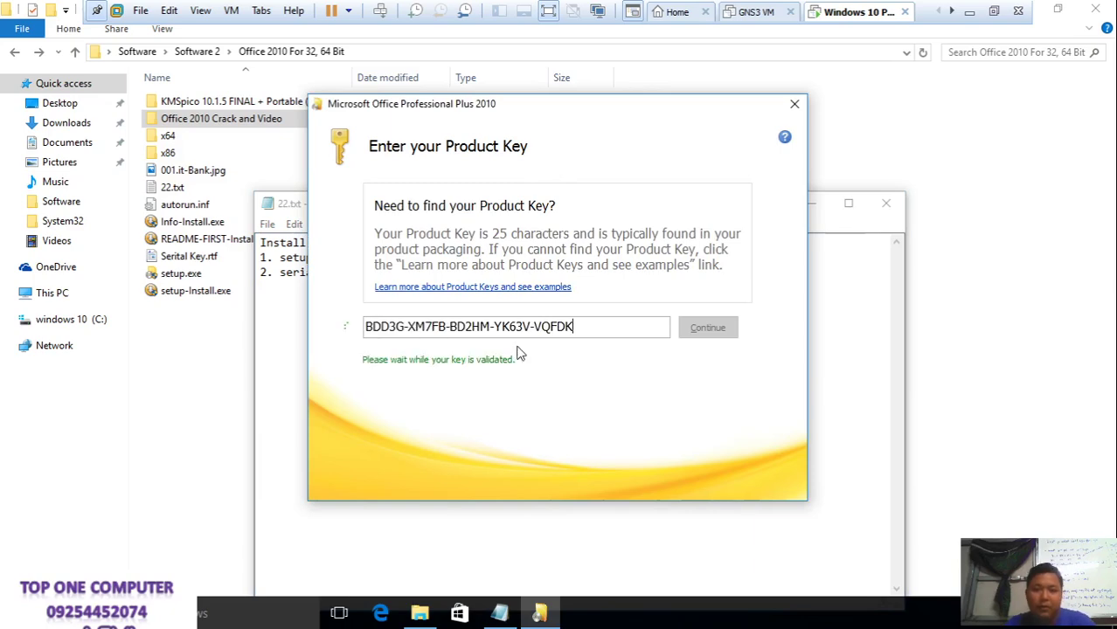
Check the virtual machine's system type in the properties of This PC and close the System window
click(81, 292)
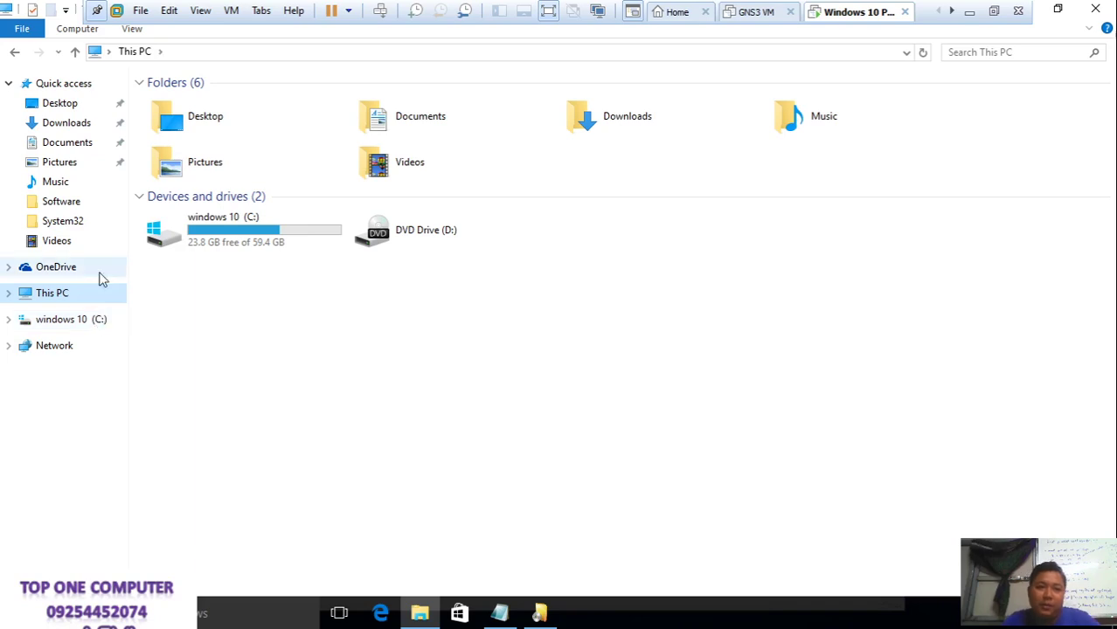
right_click(98, 266)
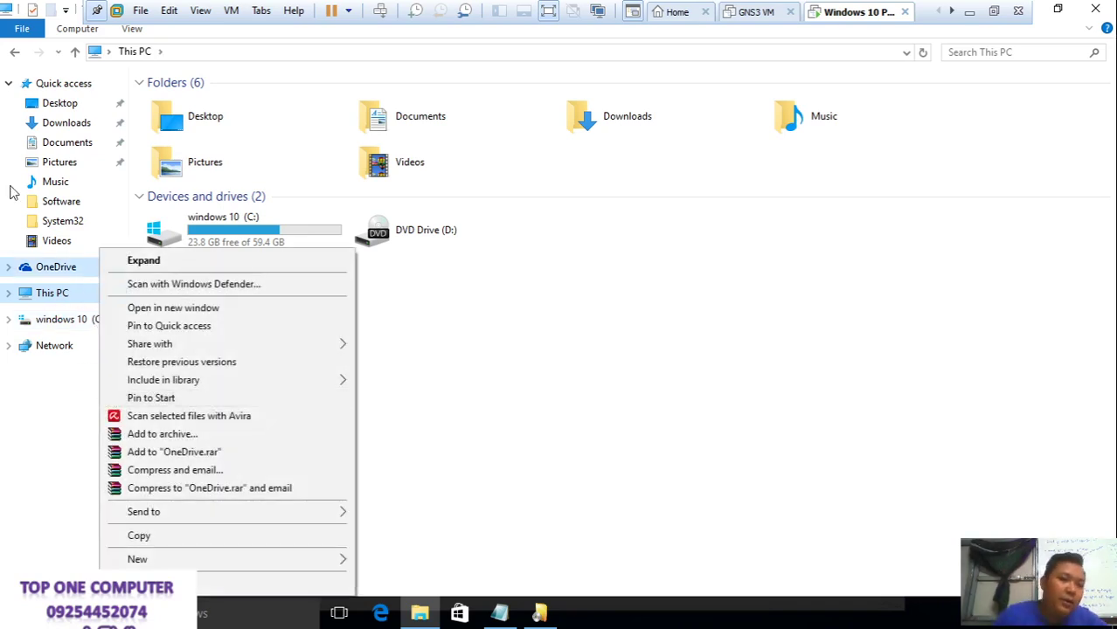
click(41, 301)
right_click(40, 294)
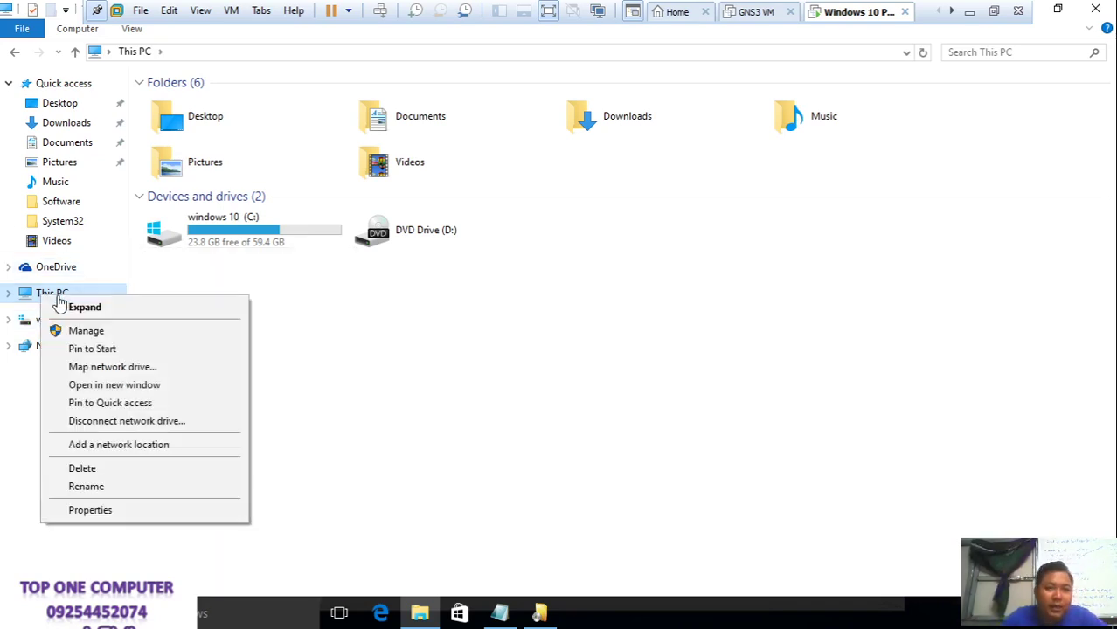
click(127, 514)
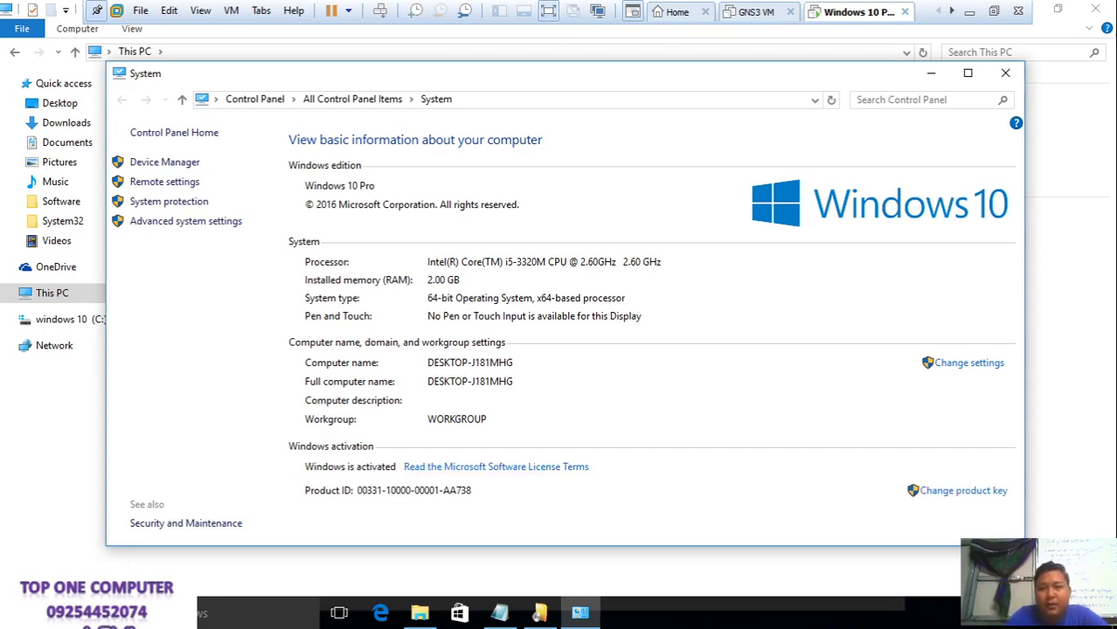
click(1005, 73)
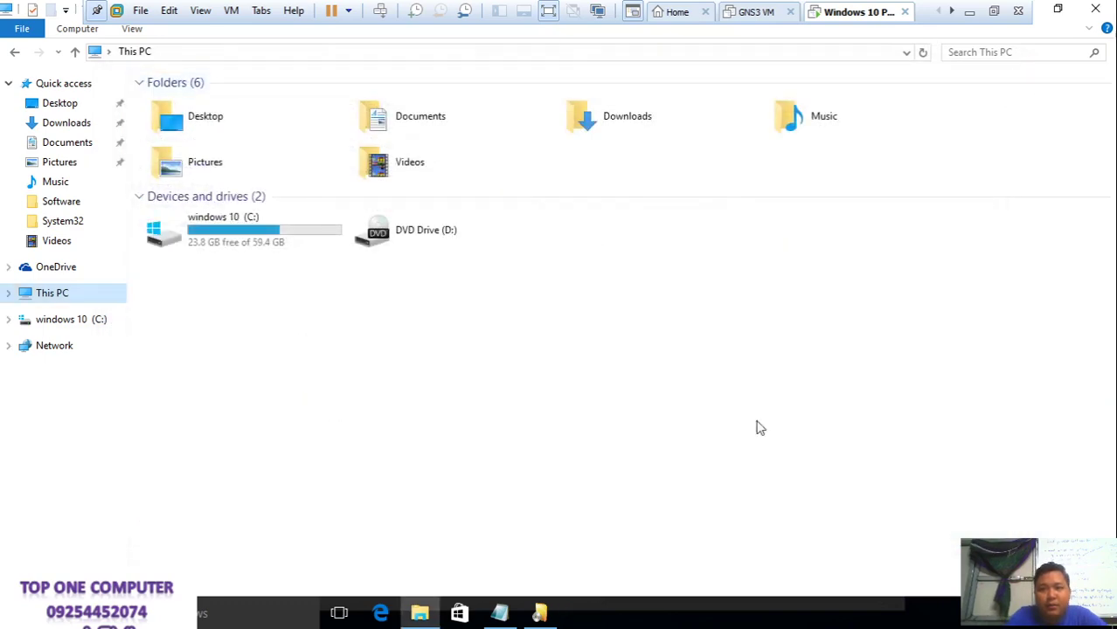
Continue the Office Professional Plus 2010 setup, accept the license terms and start the standard Install Now installation
click(540, 613)
click(706, 331)
click(417, 466)
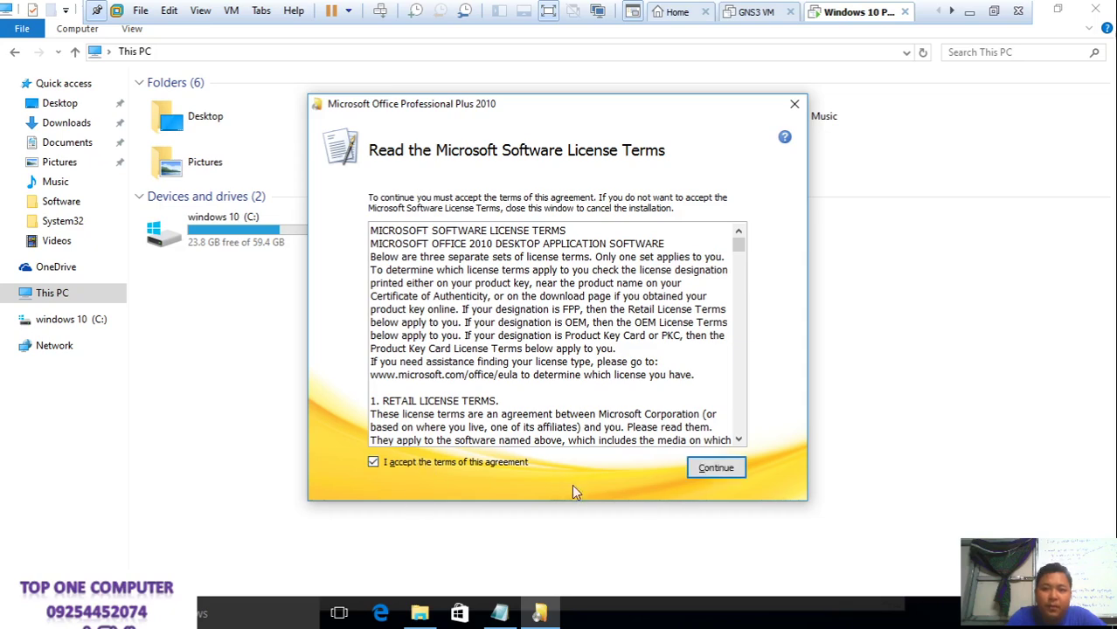
click(713, 468)
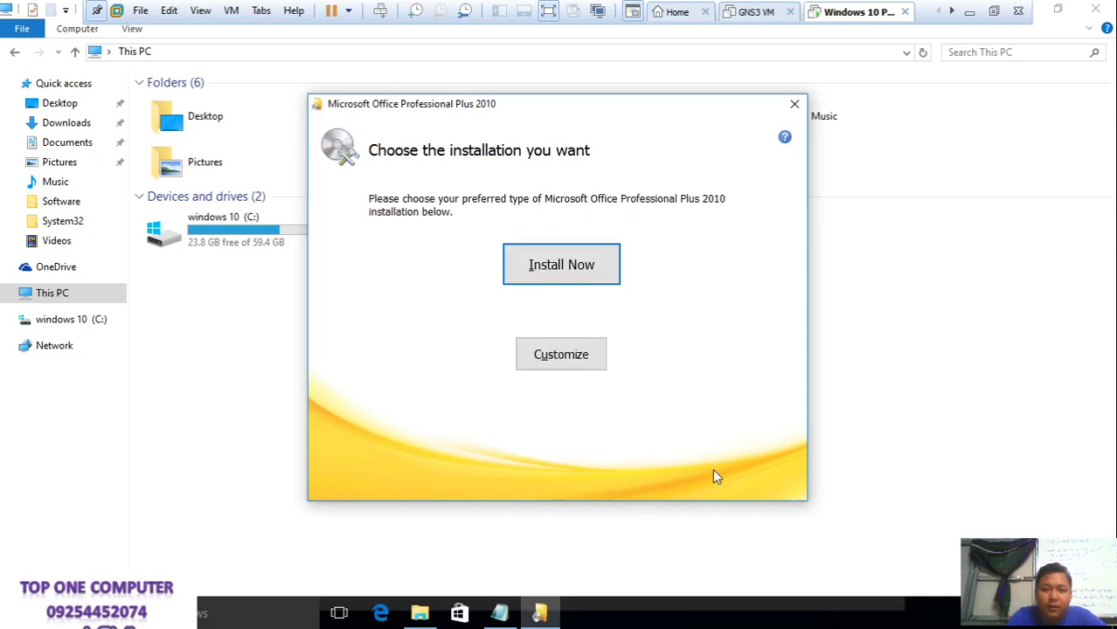
click(561, 274)
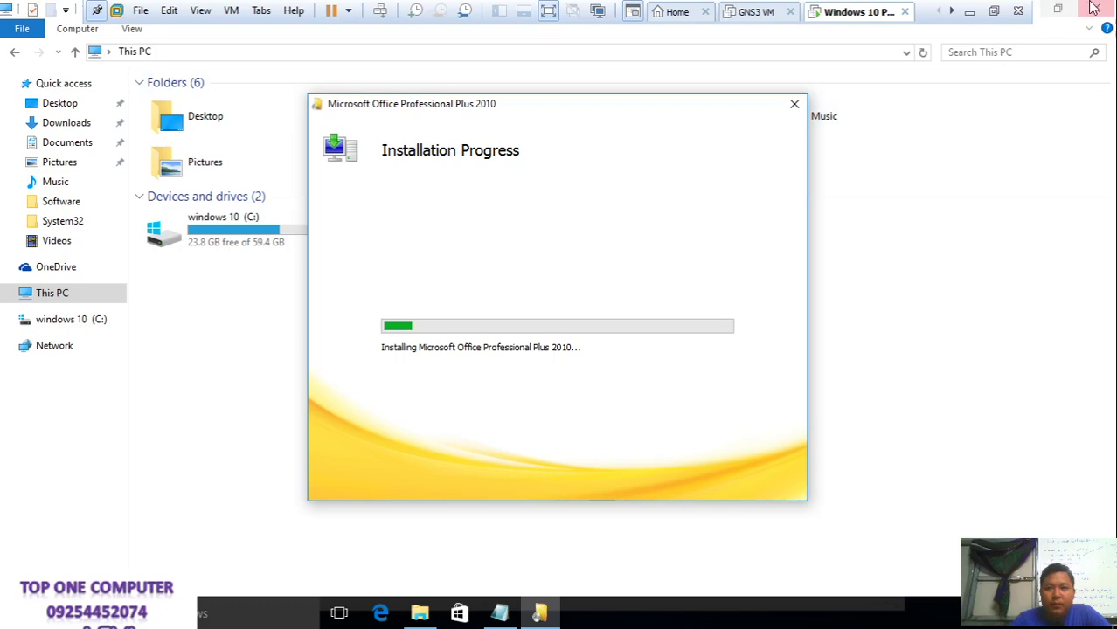
Close the This PC window and open Office 2010 For 32, 64 Bit in Software 2 from the desktop's Software folder
click(419, 614)
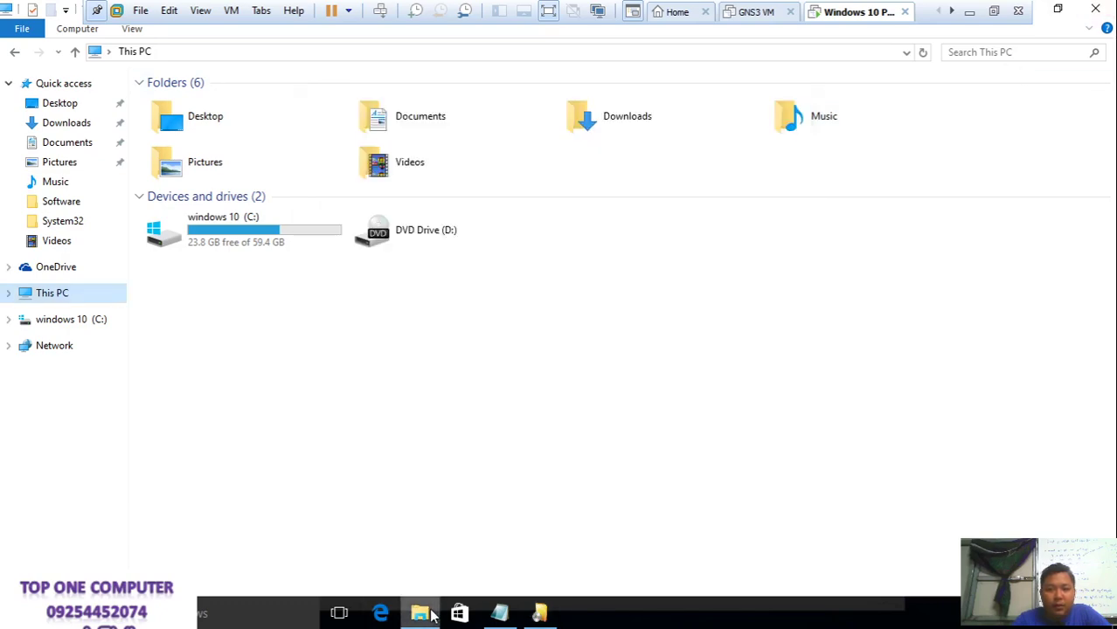
click(1109, 7)
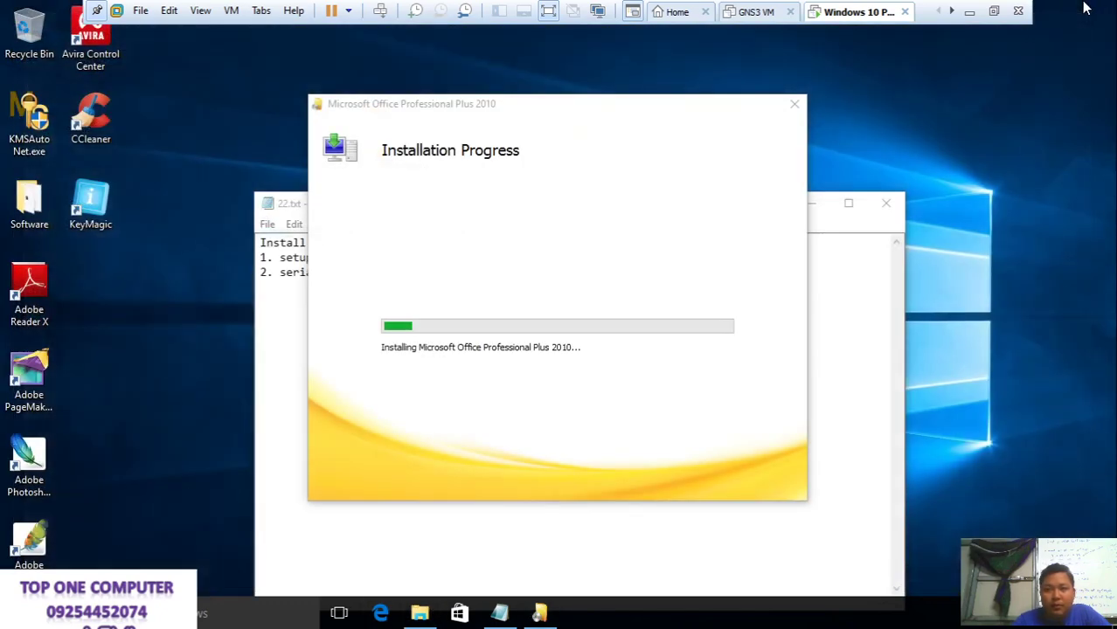
double_click(43, 216)
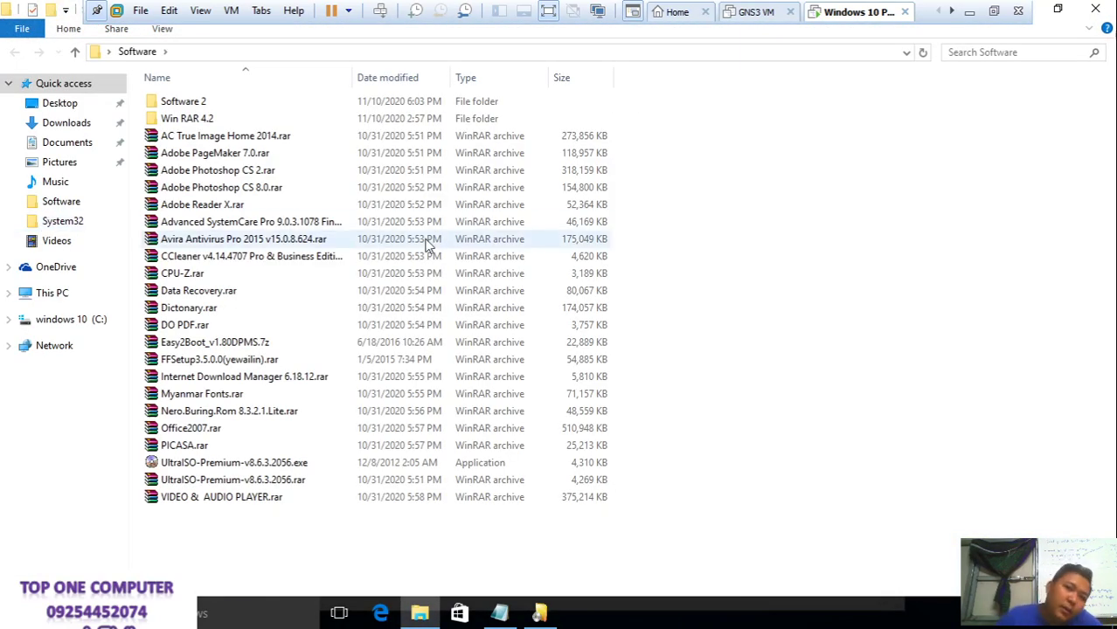
click(185, 102)
double_click(185, 103)
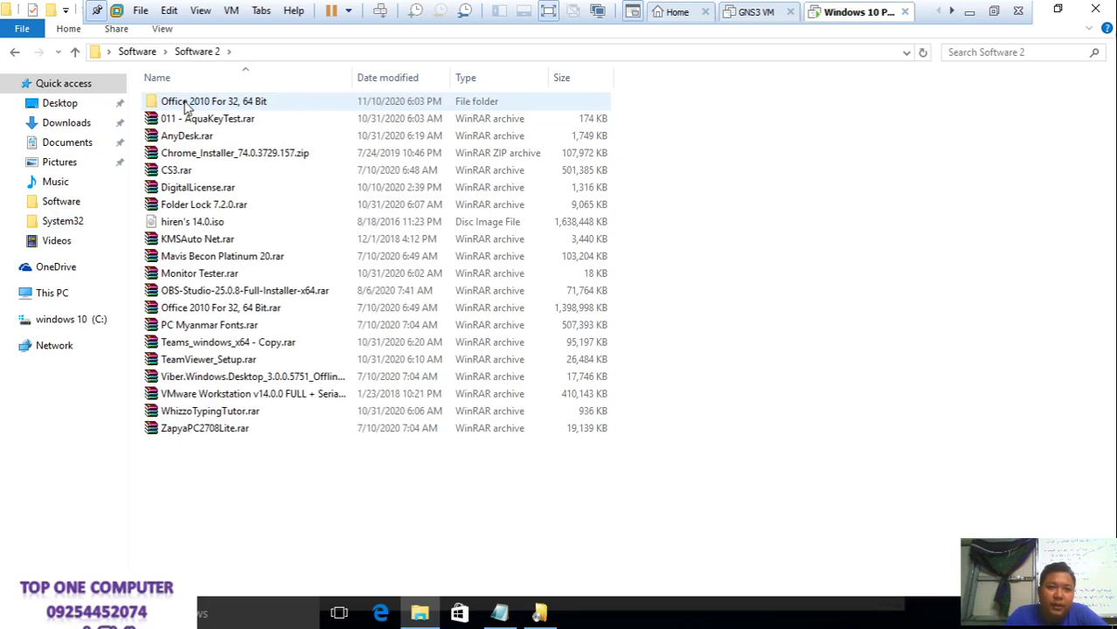
double_click(186, 103)
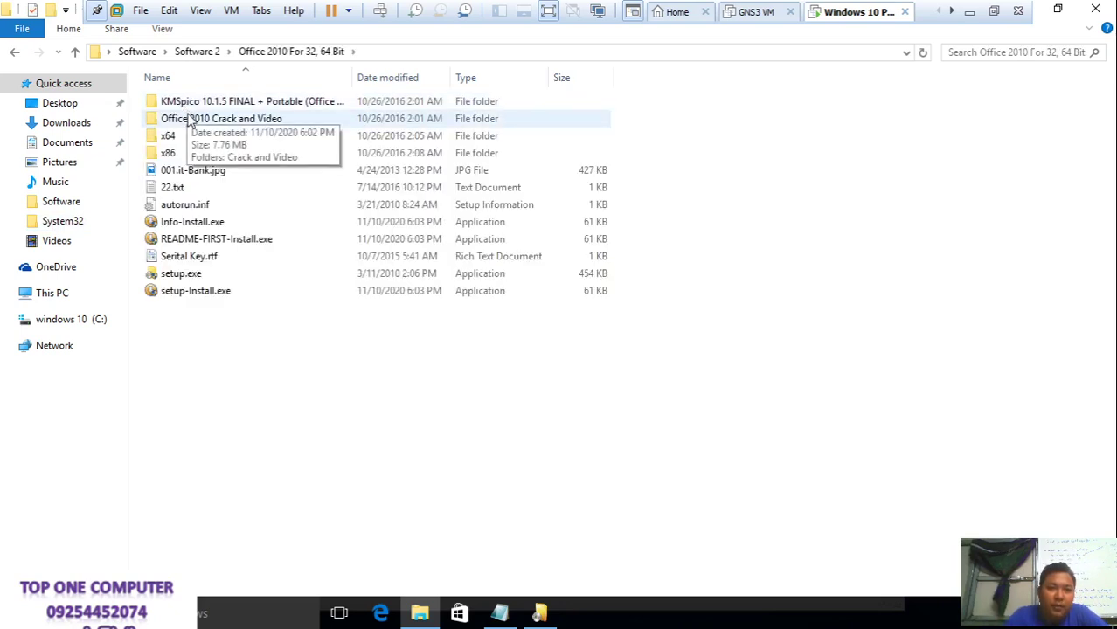
Look through the Crack and Video and KMSpico 10.1.5 folders, and bring the Office installation progress back into view
double_click(189, 119)
double_click(194, 105)
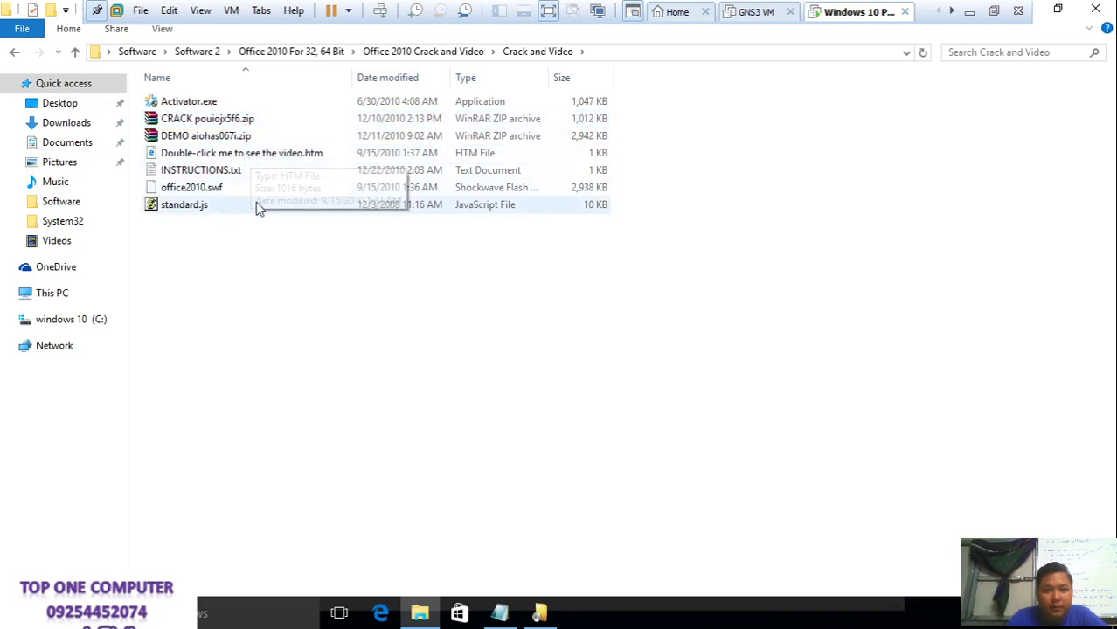
click(13, 55)
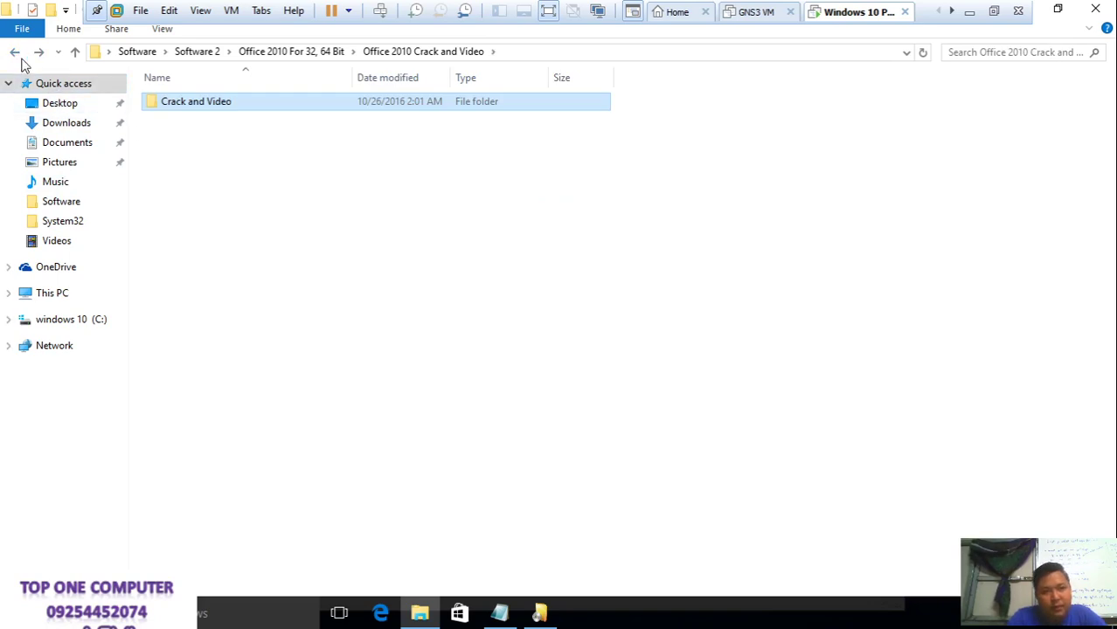
click(18, 55)
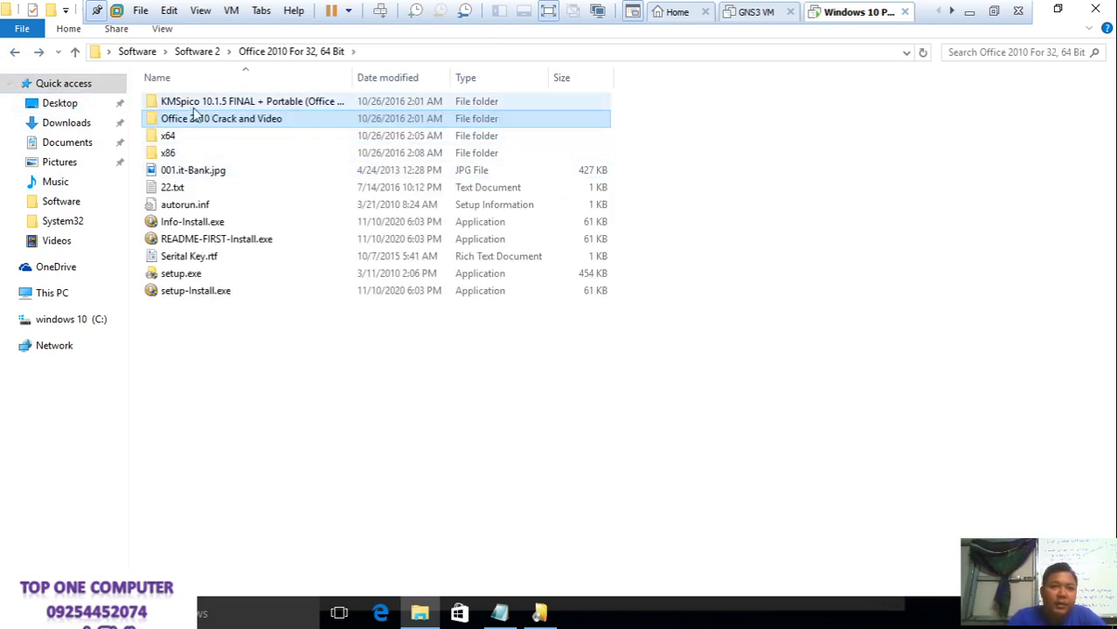
click(194, 106)
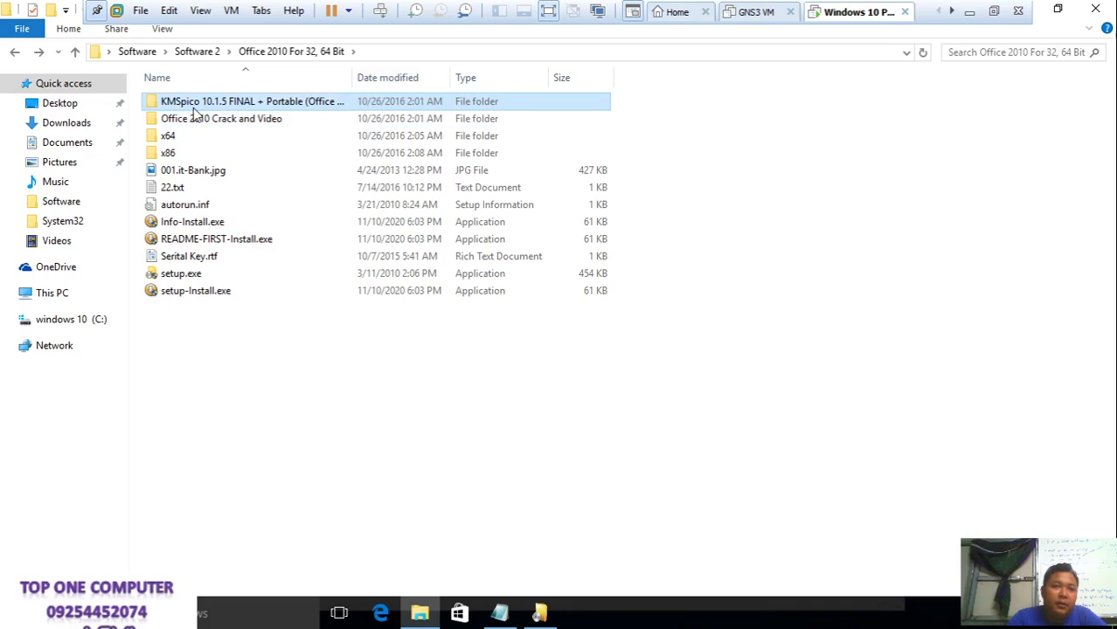
double_click(194, 108)
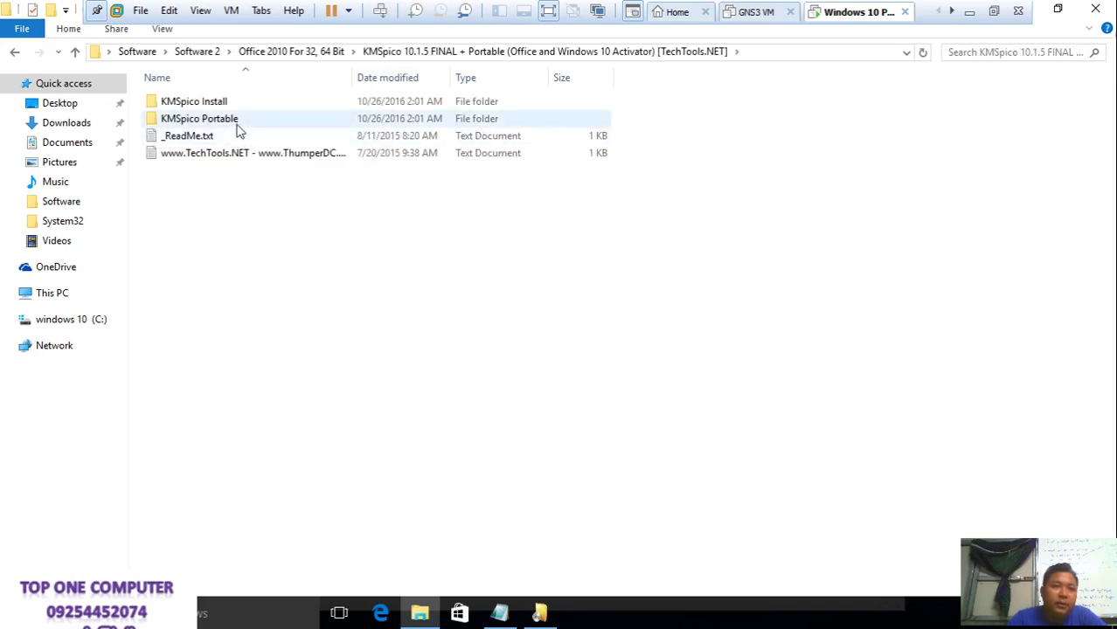
click(539, 614)
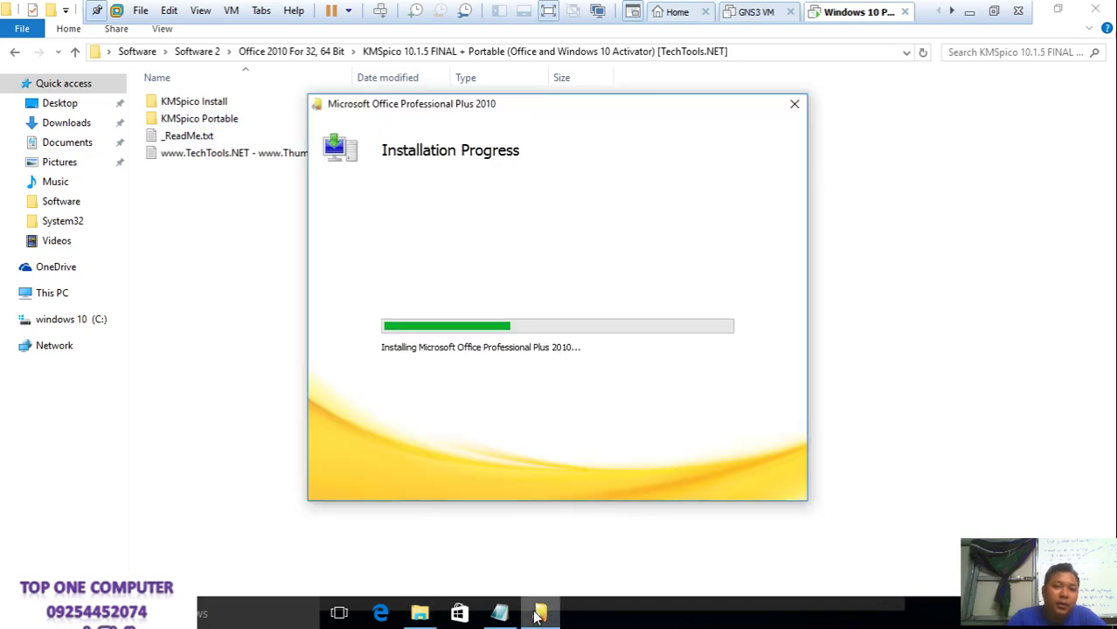
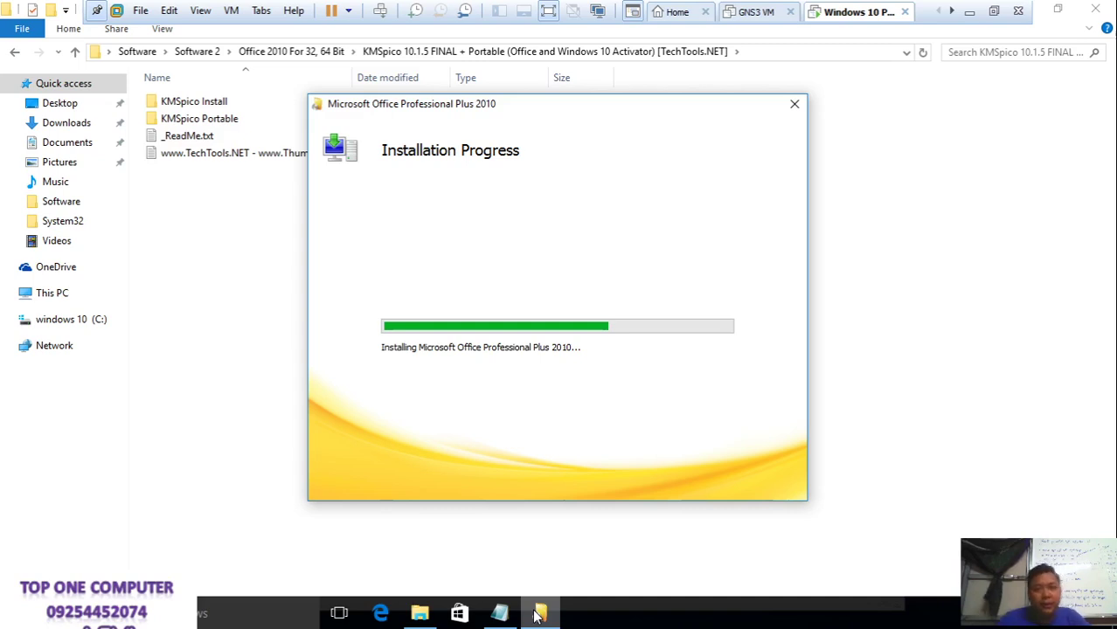
click(981, 623)
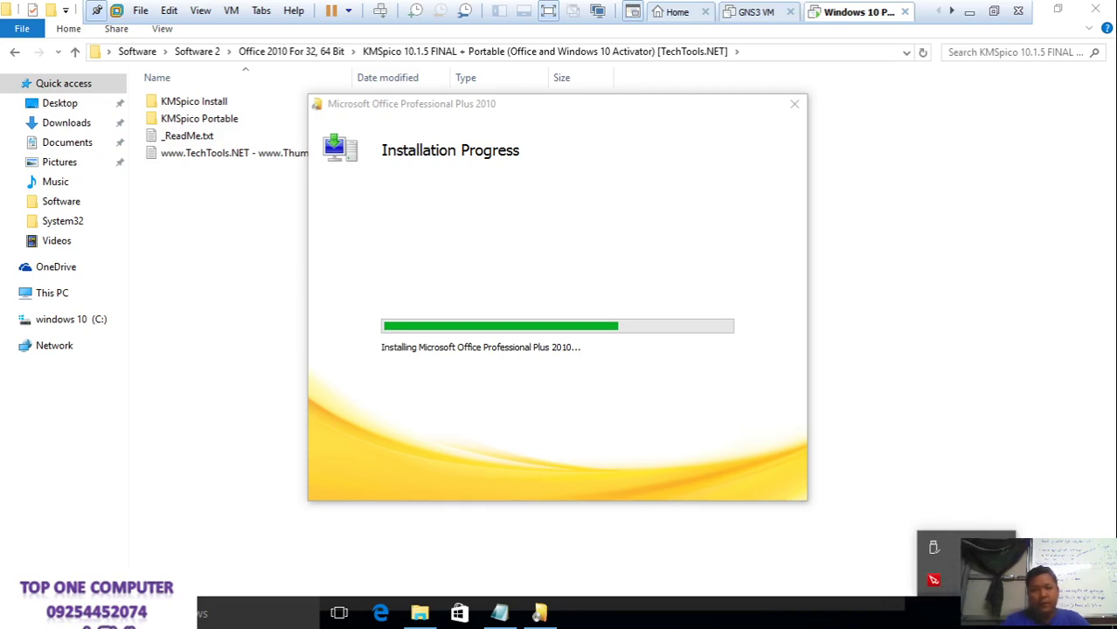
click(961, 450)
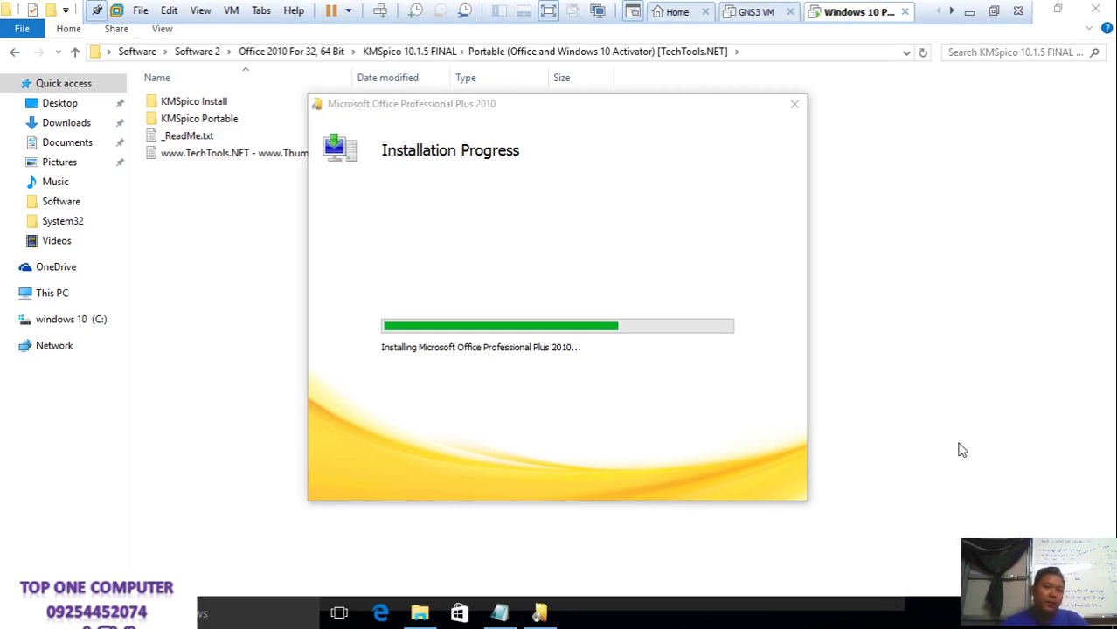
Close the KMSpico folder window and the 22.txt notes, leaving the Office installation running
click(1059, 10)
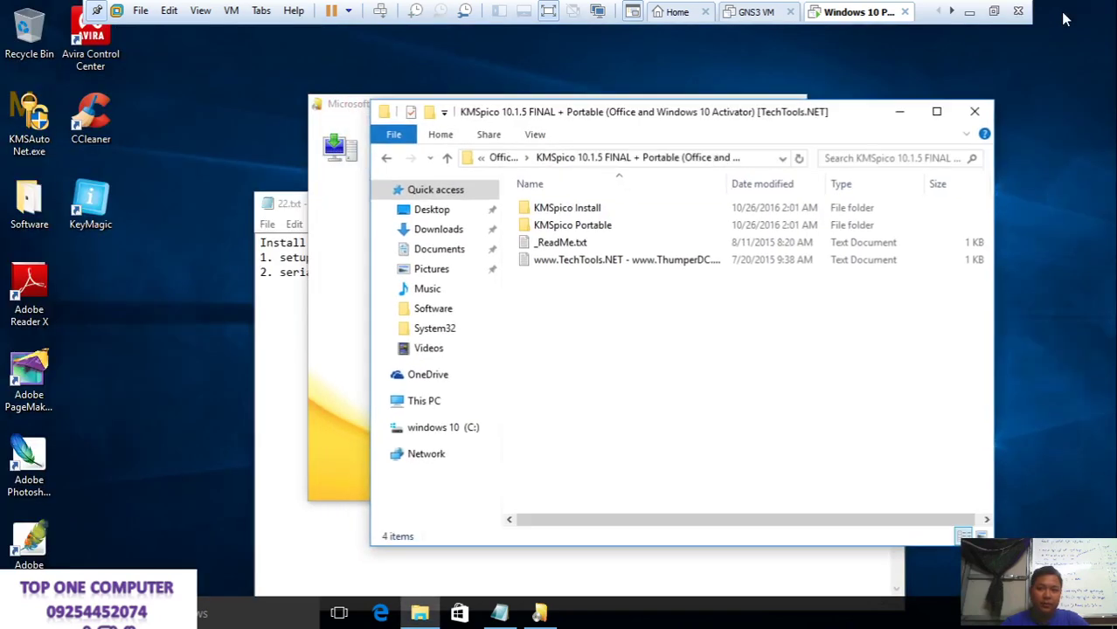
click(971, 117)
click(872, 203)
click(883, 205)
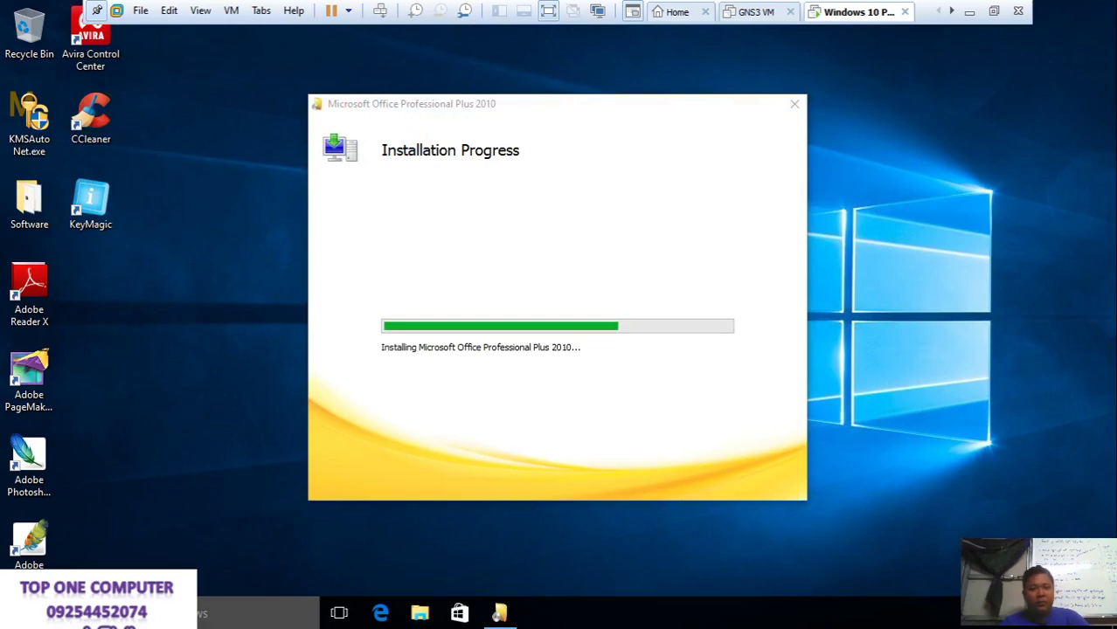
Open the Control Panel through the Run dialog with the control command and maximize its window
click(263, 614)
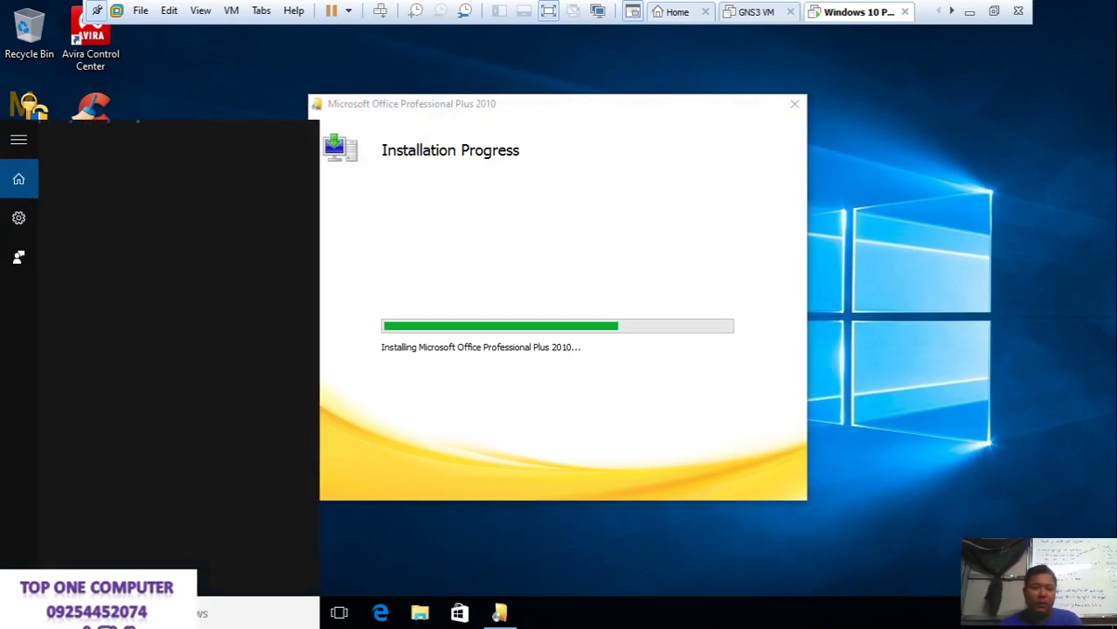
click(944, 204)
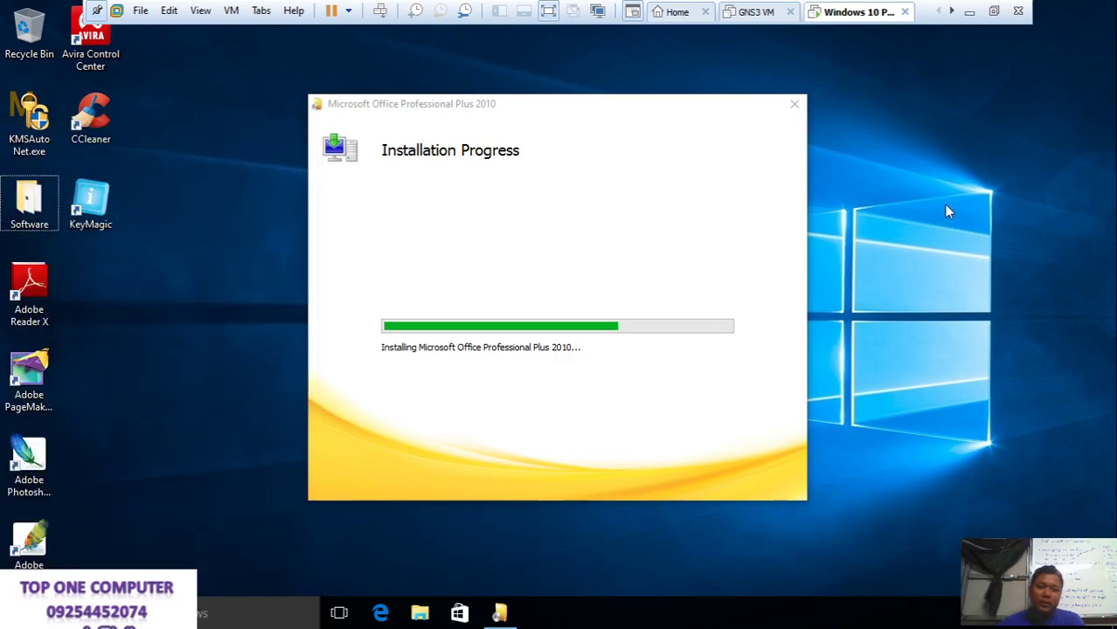
key(super+r)
text(cong)
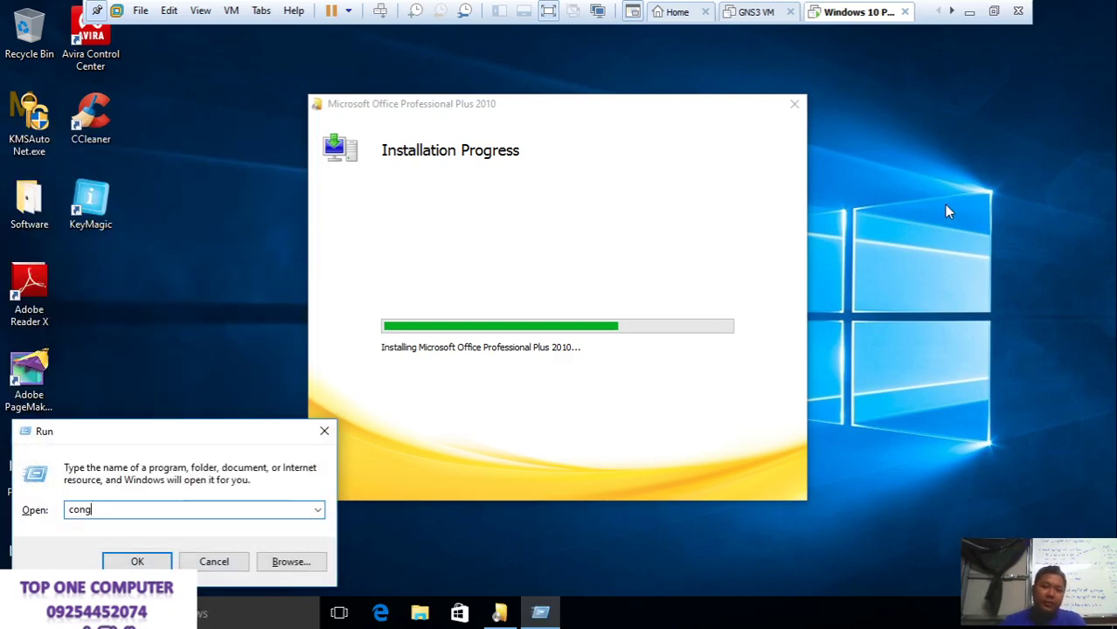
key(BackSpace)
text(trol)
key(Return)
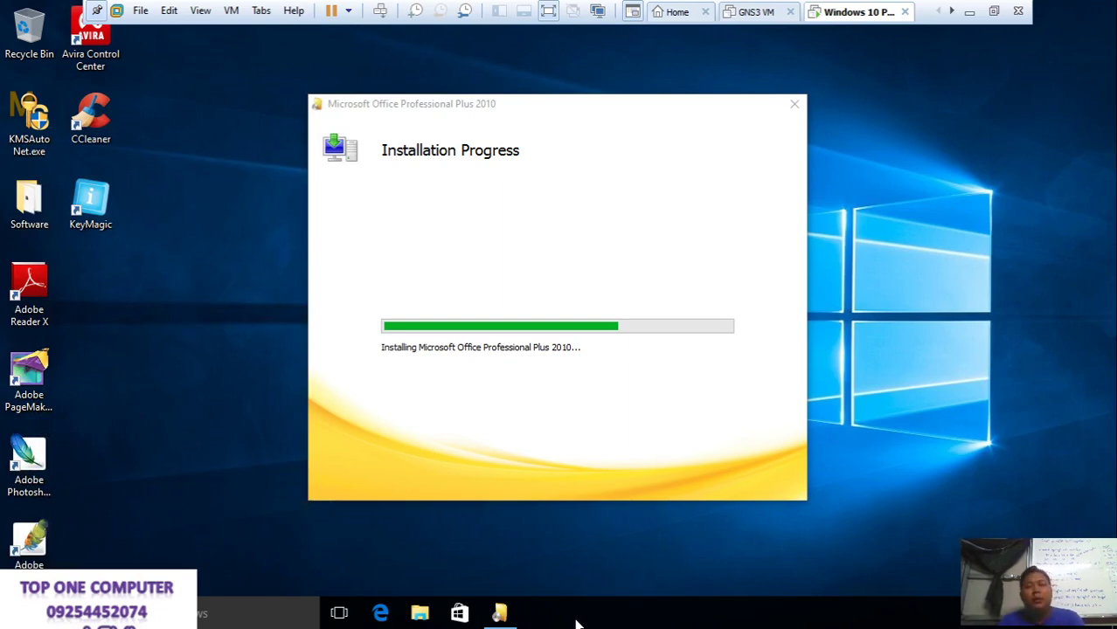
right_click(888, 176)
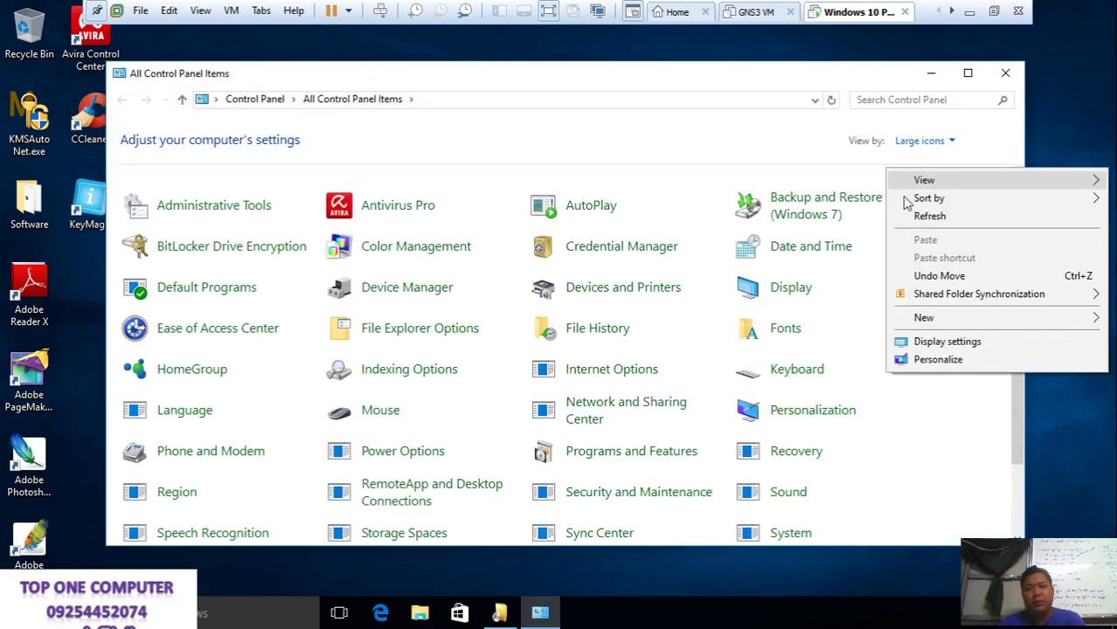
click(916, 216)
click(967, 73)
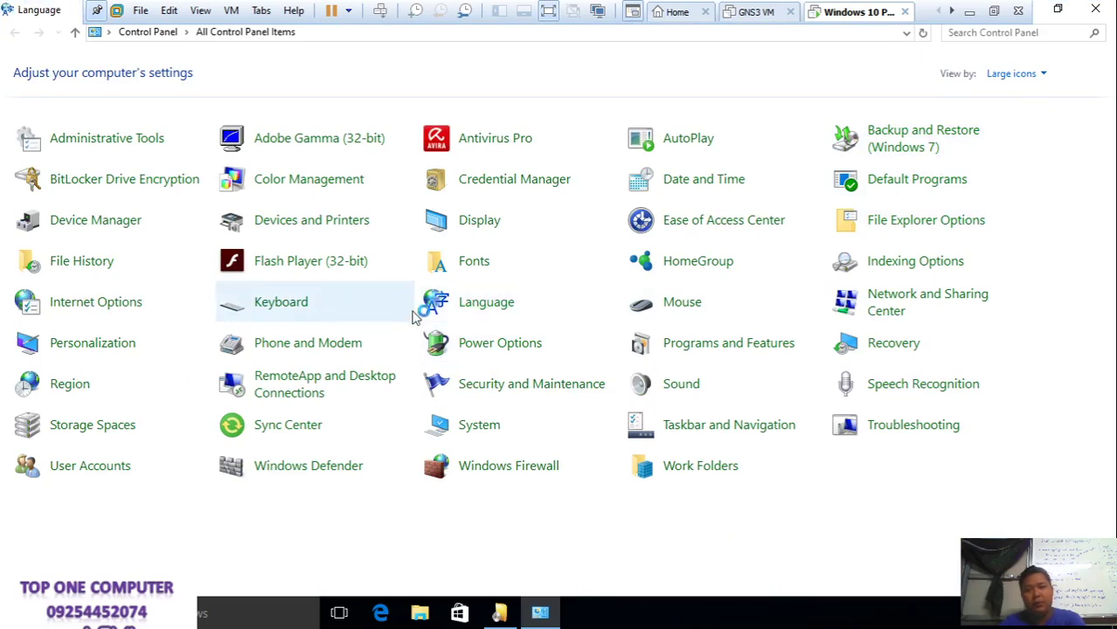
Open the Language settings, search the languages to add for "bur" and add Burmese
click(470, 313)
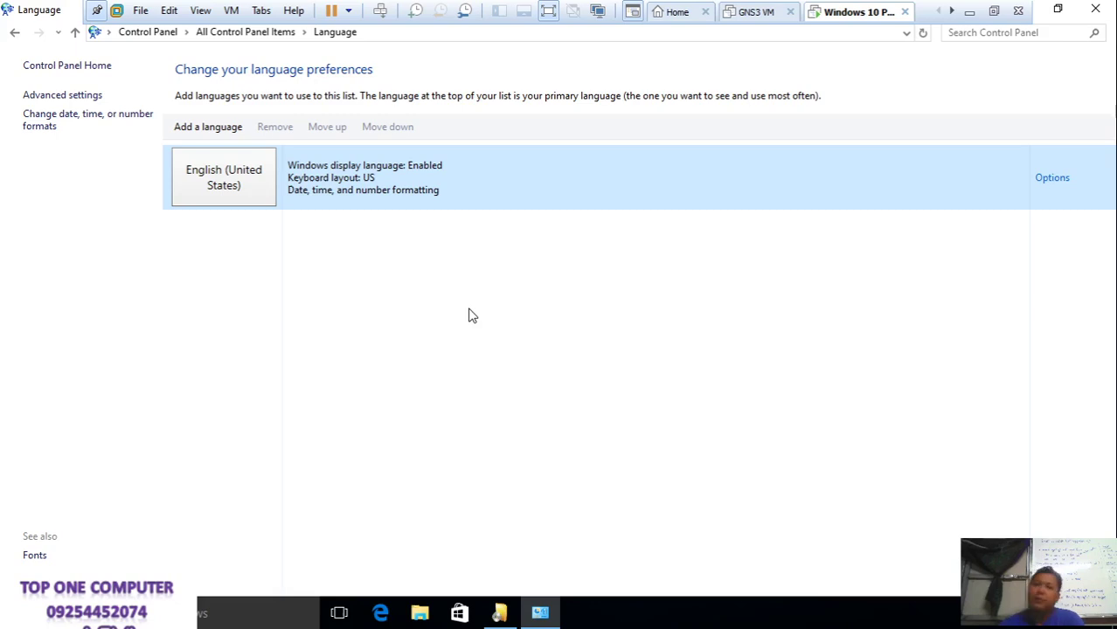
click(216, 131)
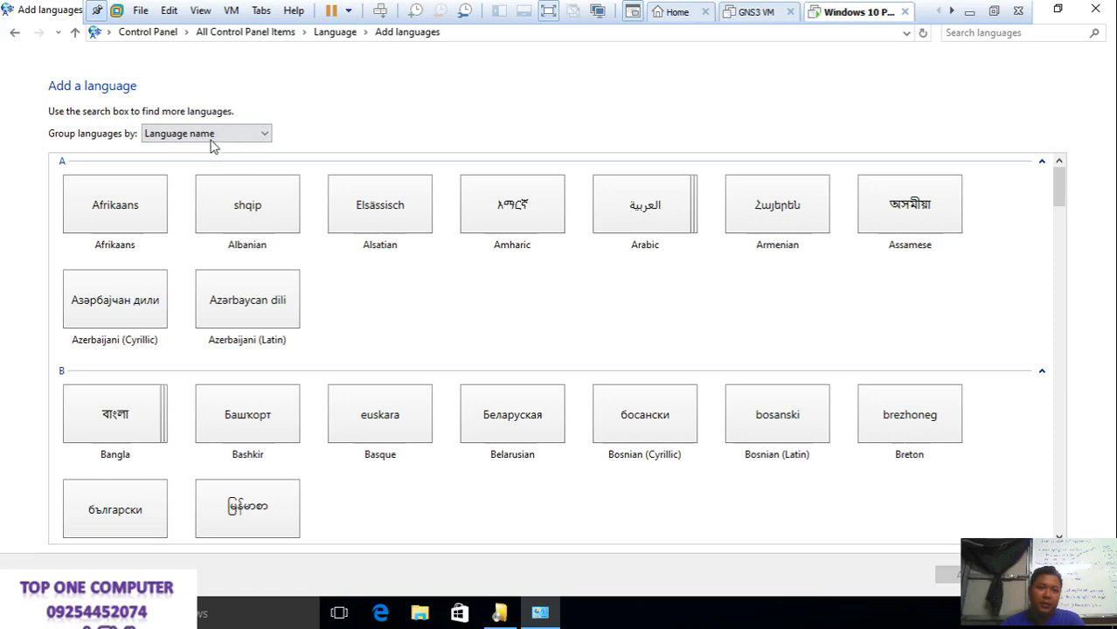
click(982, 35)
text(b)
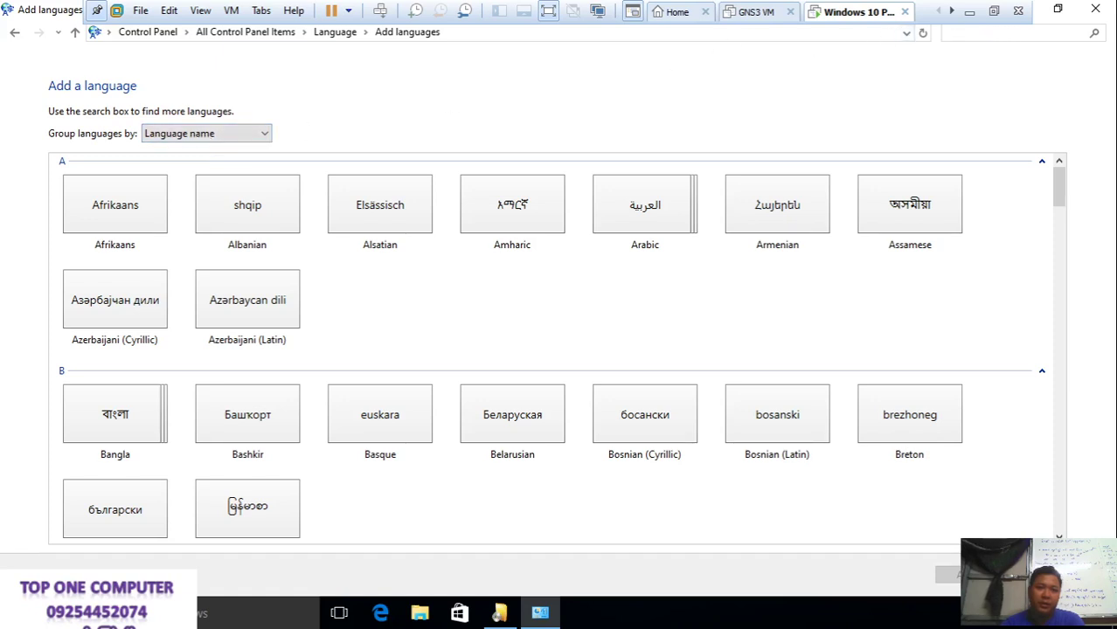
text(ur)
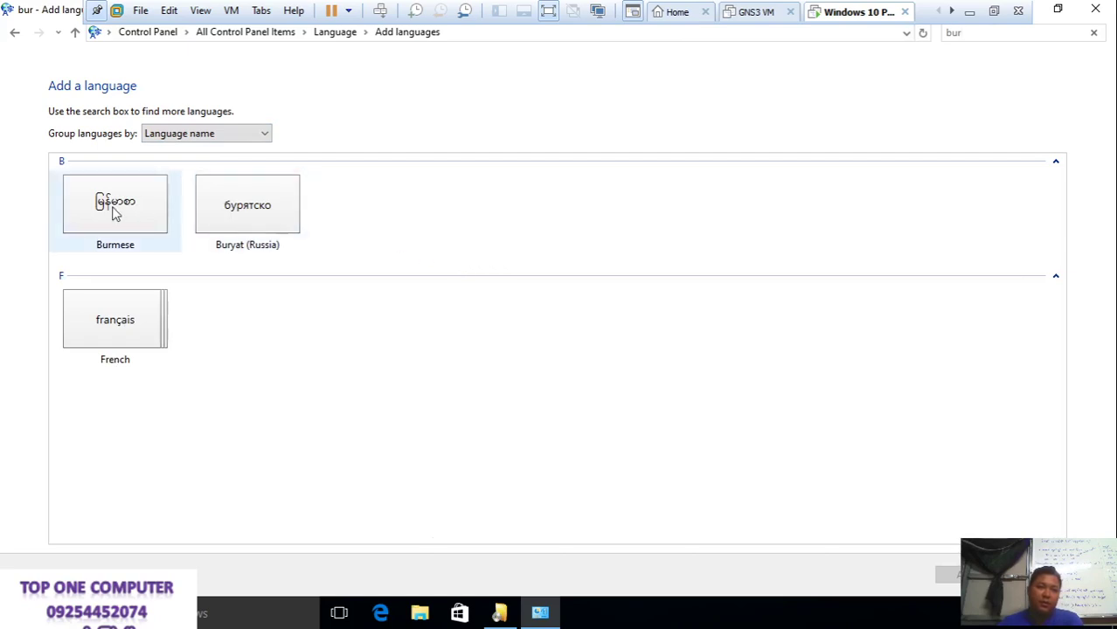
click(114, 212)
click(953, 574)
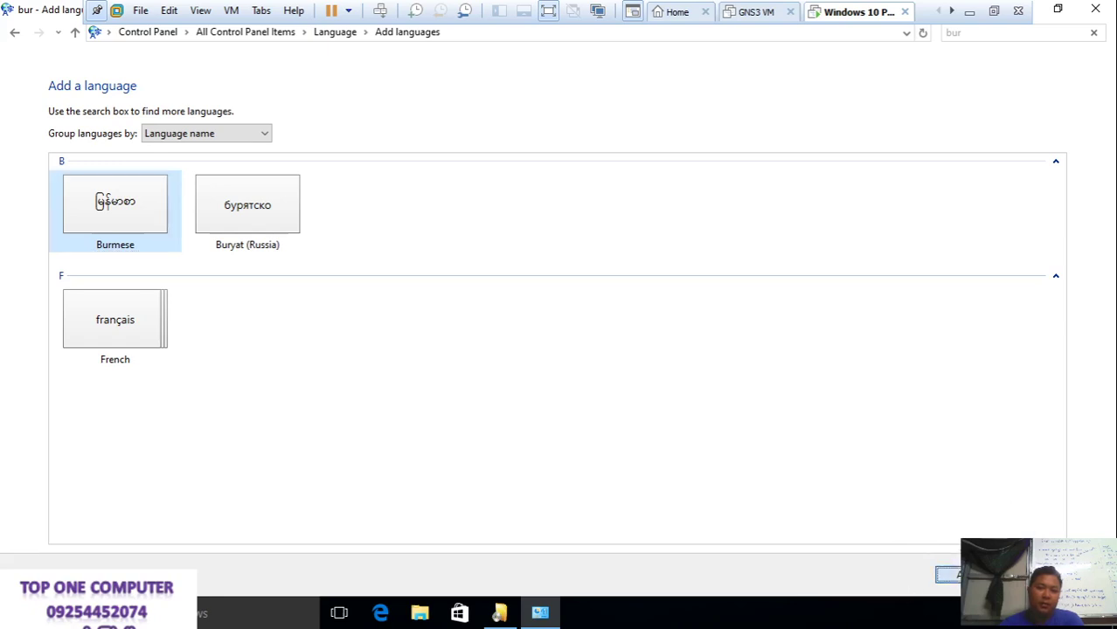
click(1001, 612)
click(951, 575)
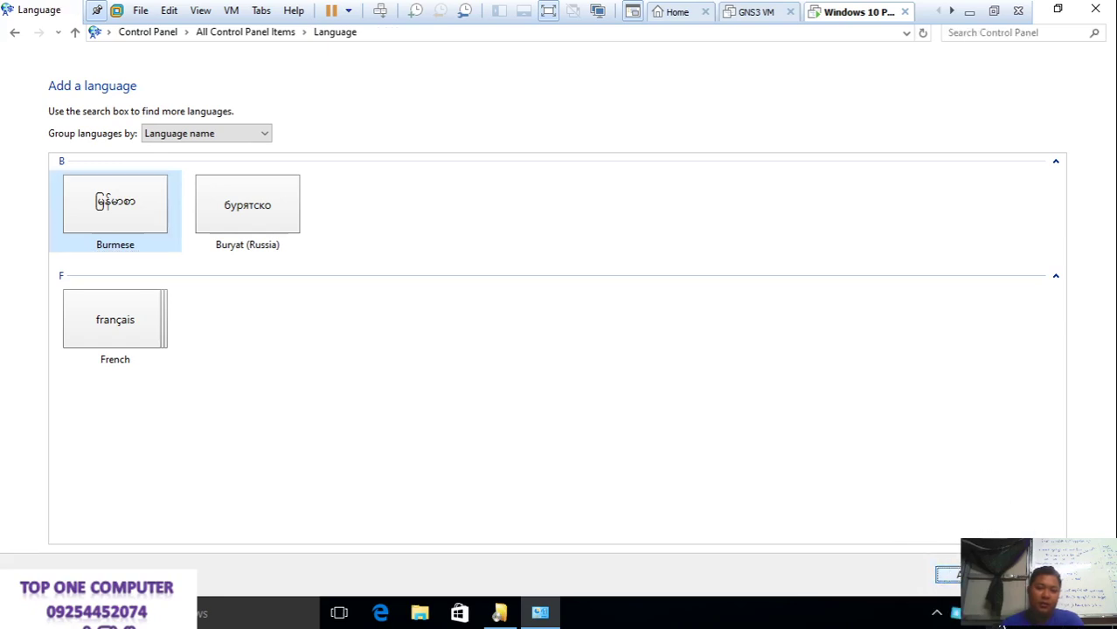
Switch the input language to Burmese with the Myanmar keyboard and try switching it from the keyboard
click(1055, 623)
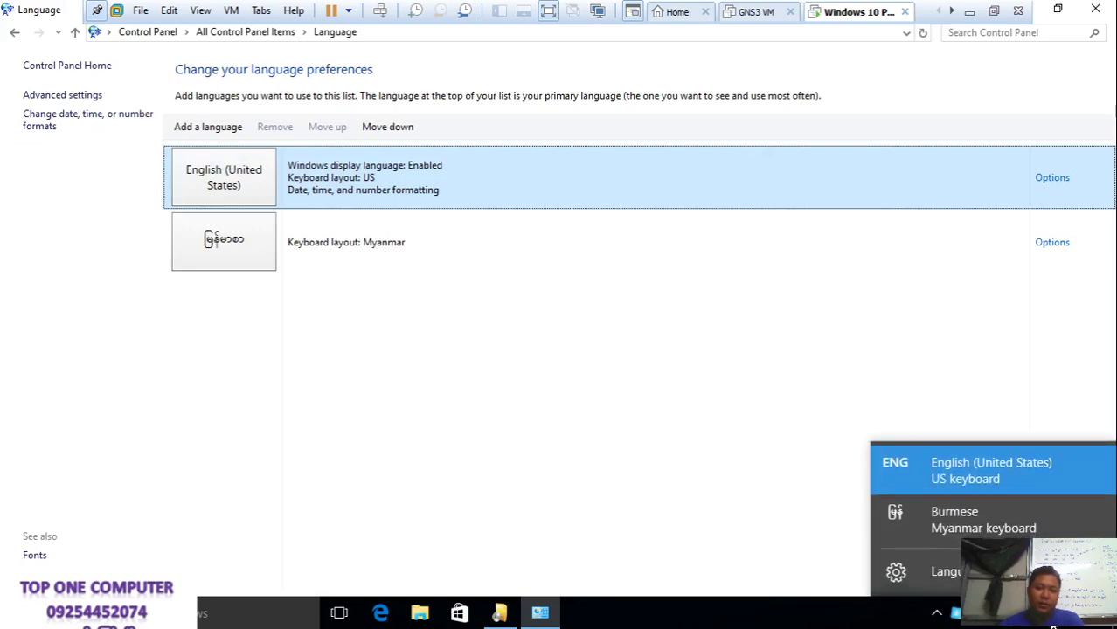
click(994, 523)
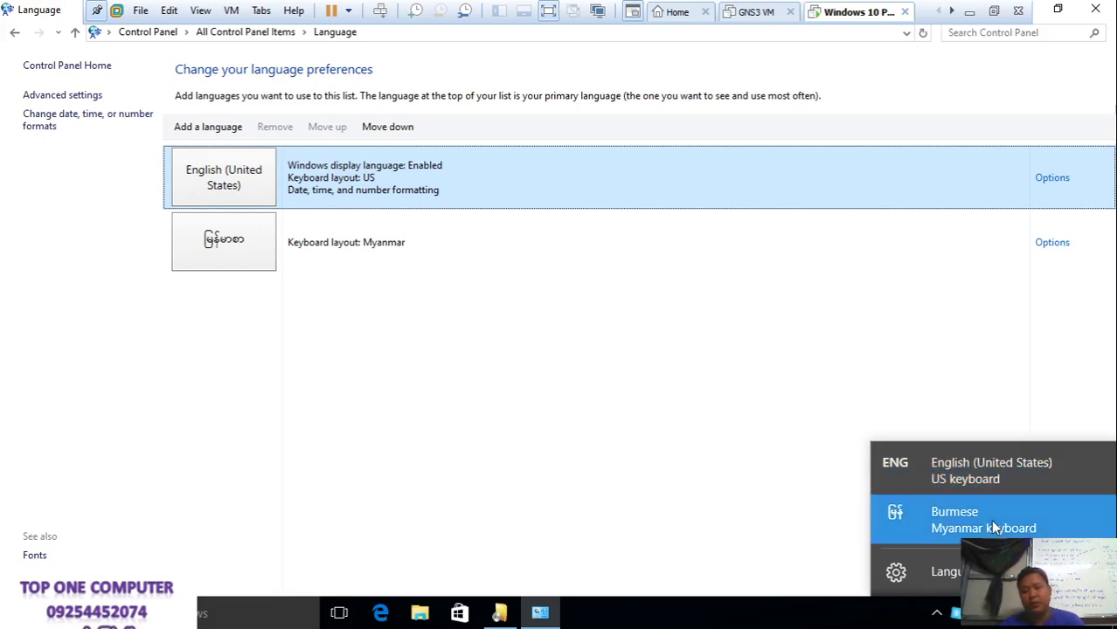
key(alt+space)
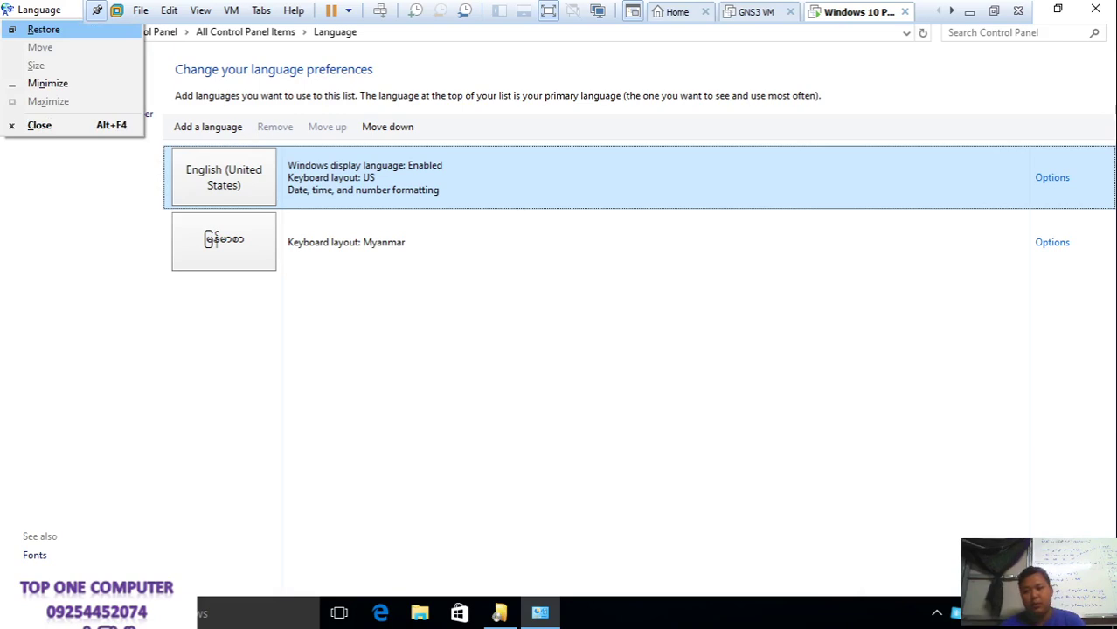
key(Escape)
key(super+space)
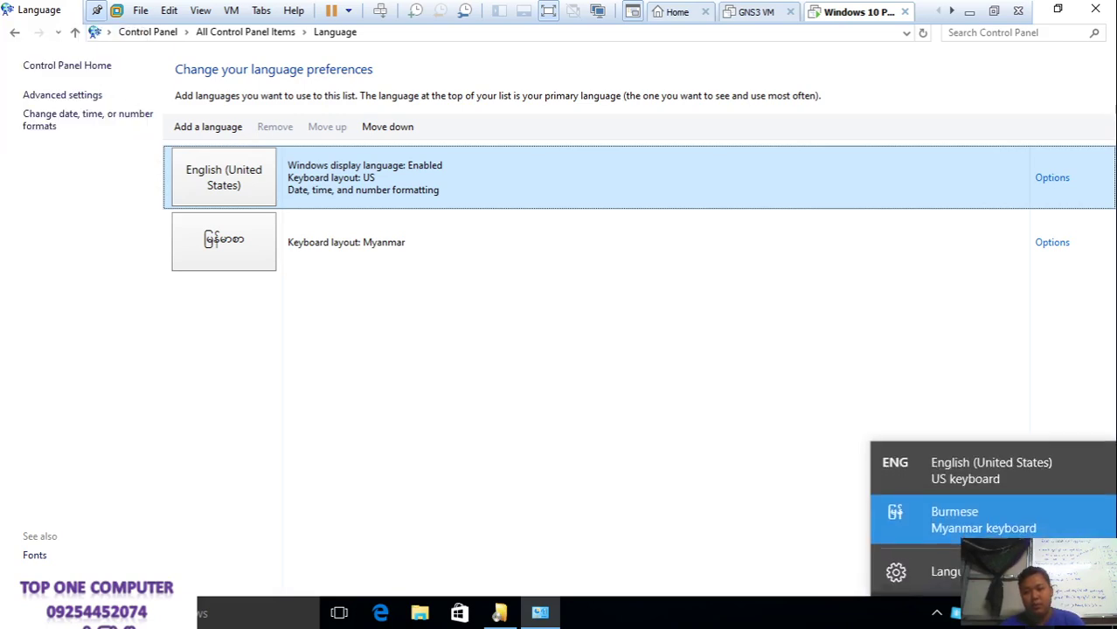
key(super+space)
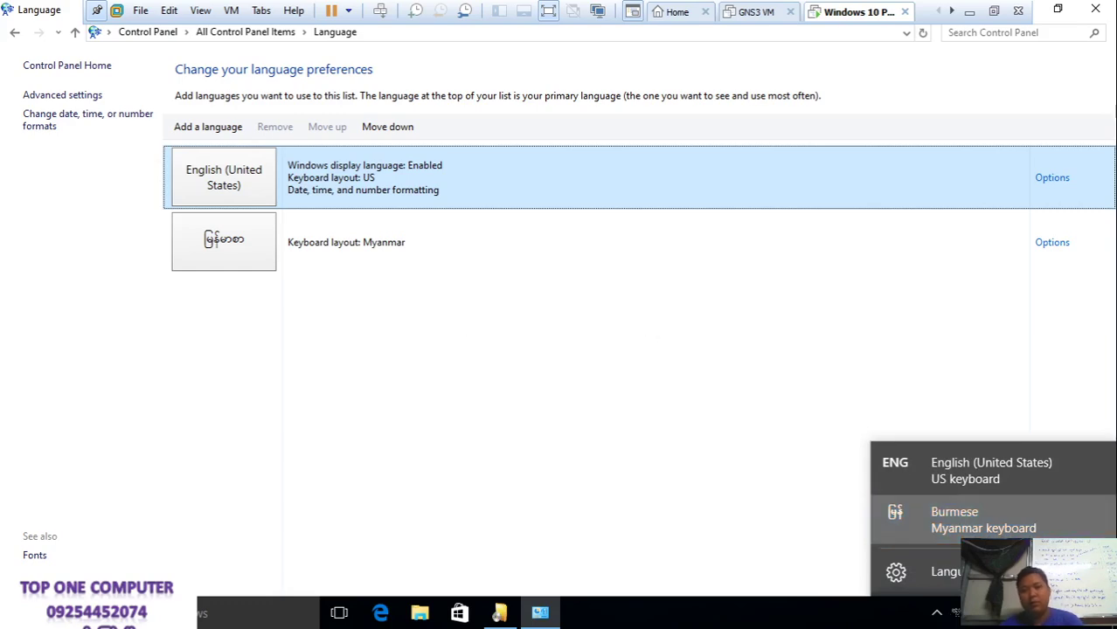
key(alt+space)
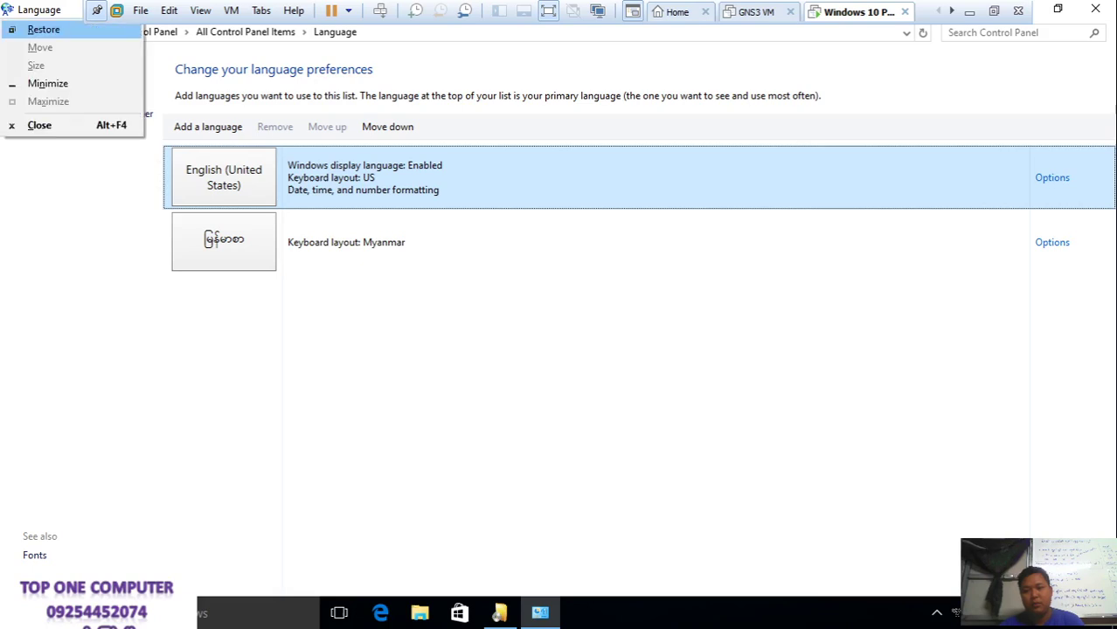
key(Escape)
key(alt+space)
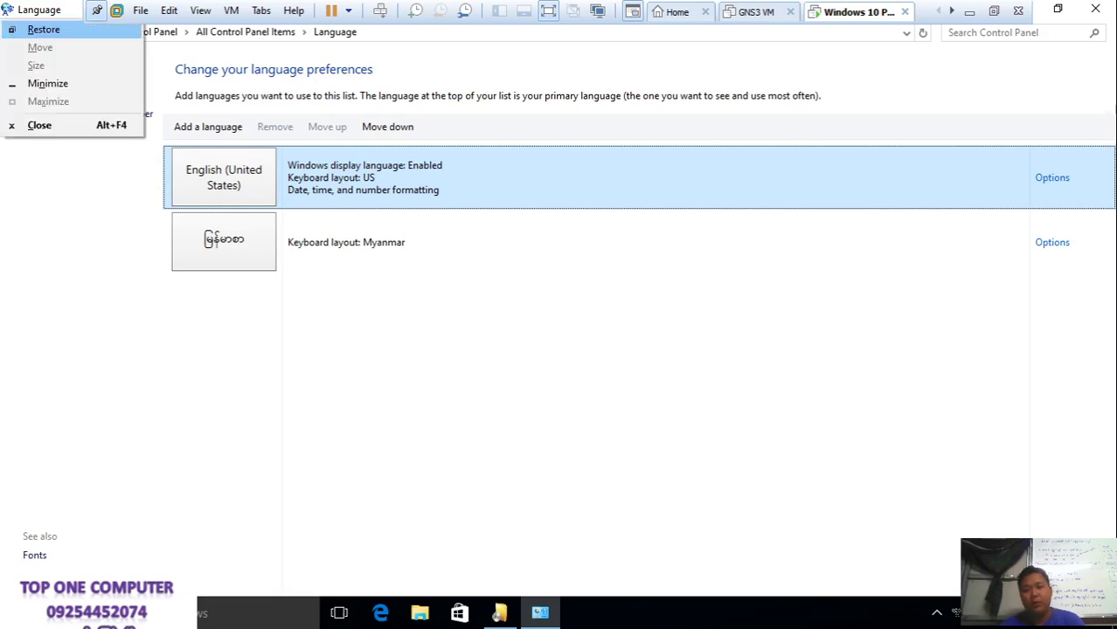
Cycle repeatedly between the English (United States) and Burmese input languages to demonstrate keyboard switching
click(1051, 625)
key(super+space)
key(super+space)
key(super+space)
key(super+space)
key(super+space)
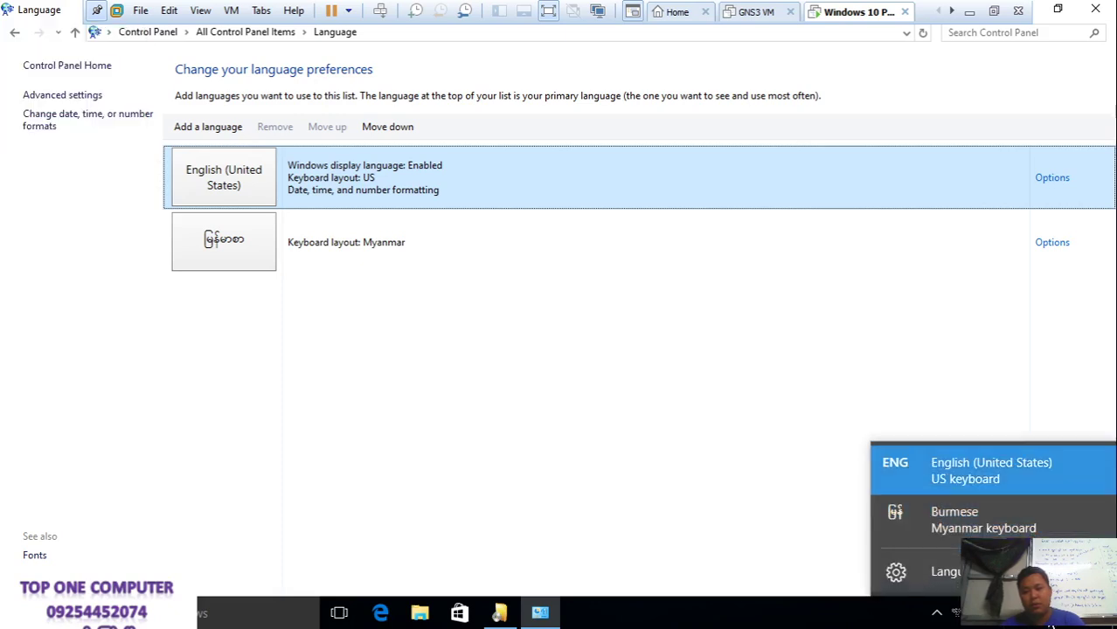
key(super+space)
key(super+space)
key(super+space)
key(super+space)
key(super+space)
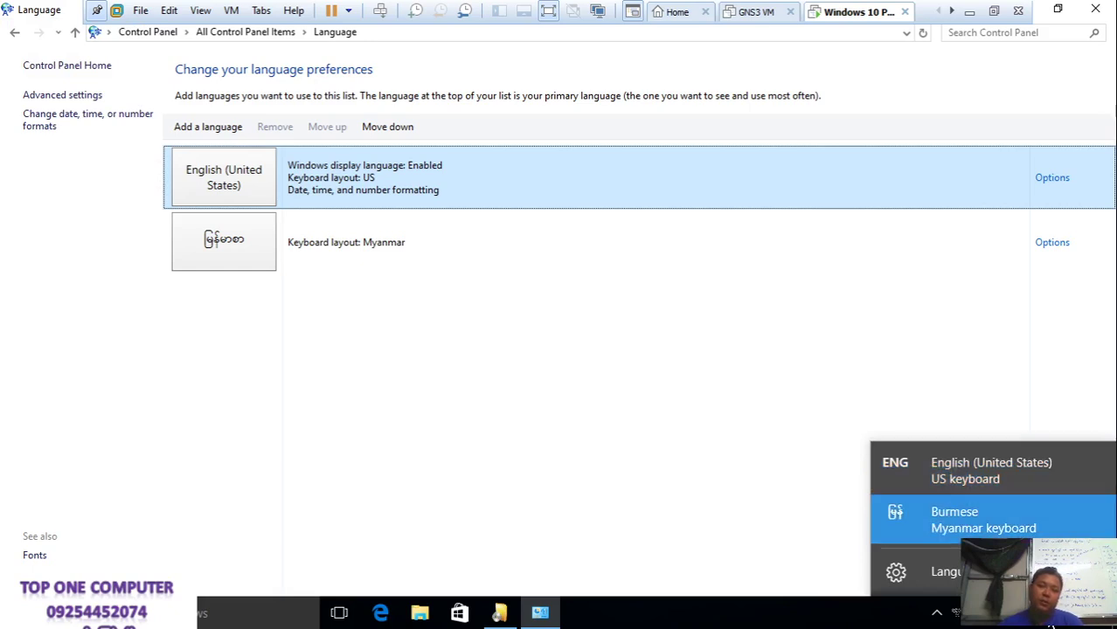
key(super+space)
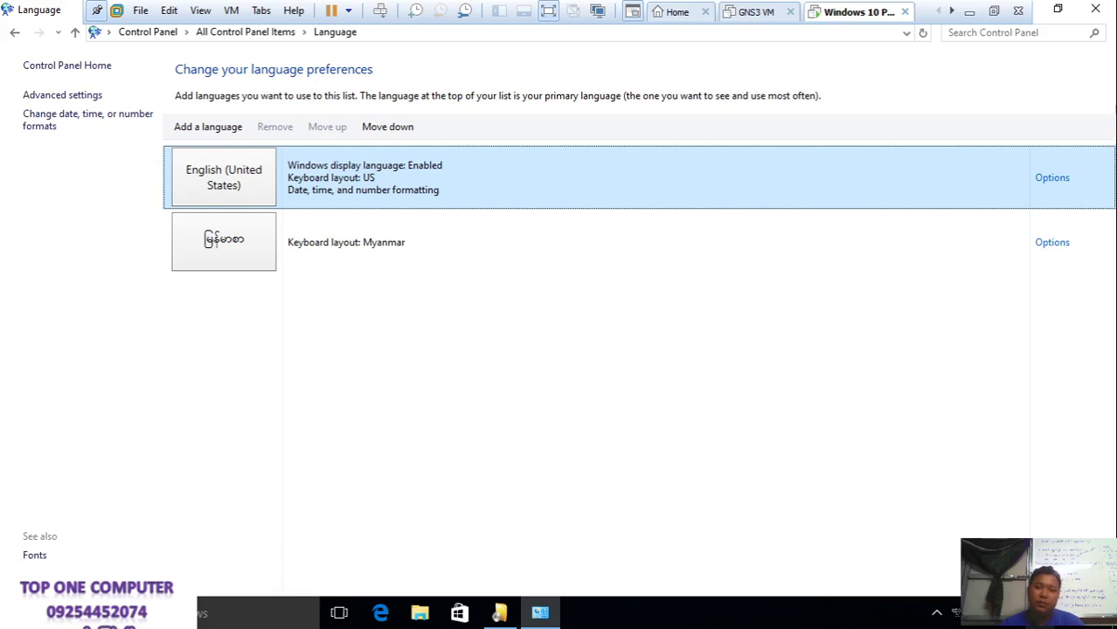
key(super+space)
key(super+space)
key(super+space)
key(super+space)
key(super)
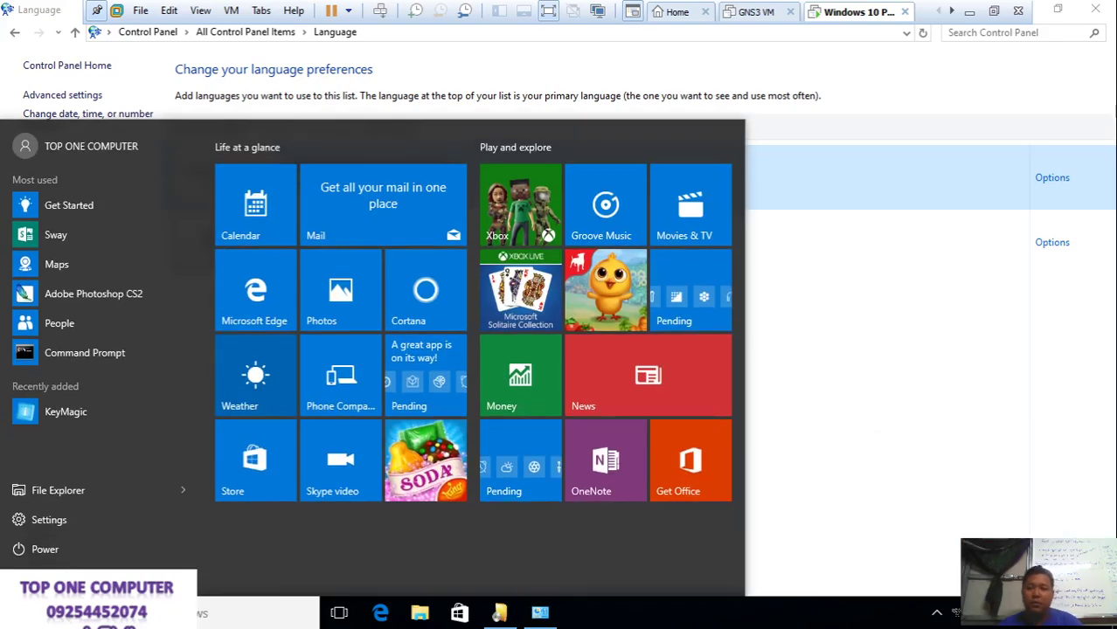
click(855, 351)
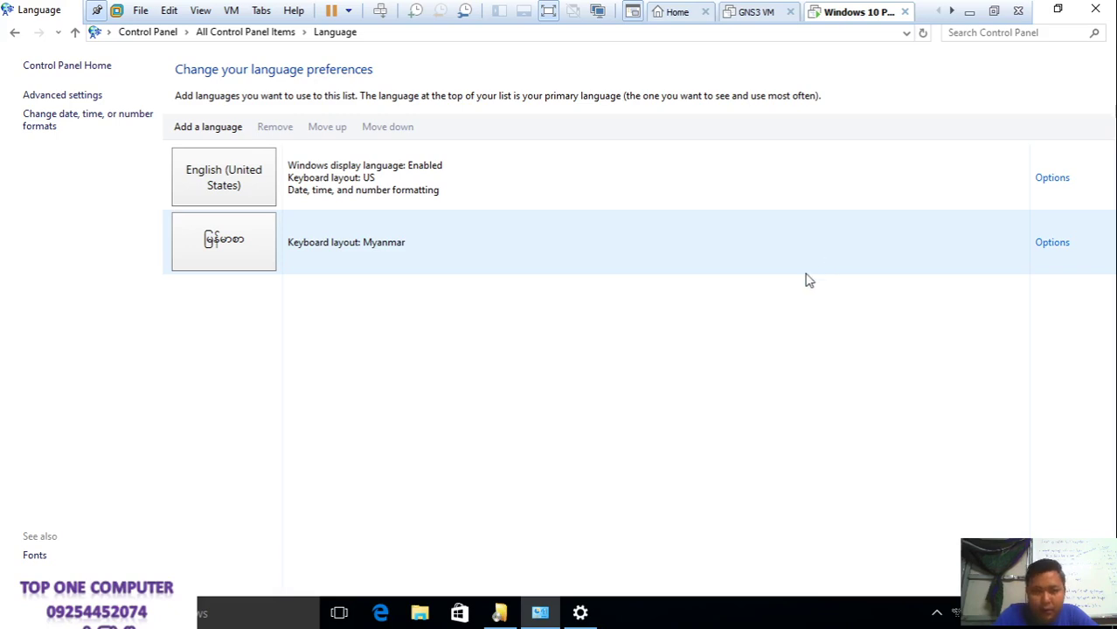
Check the Burmese language options and preview the Myanmar keyboard layout, then cancel and close the Language window
click(1052, 244)
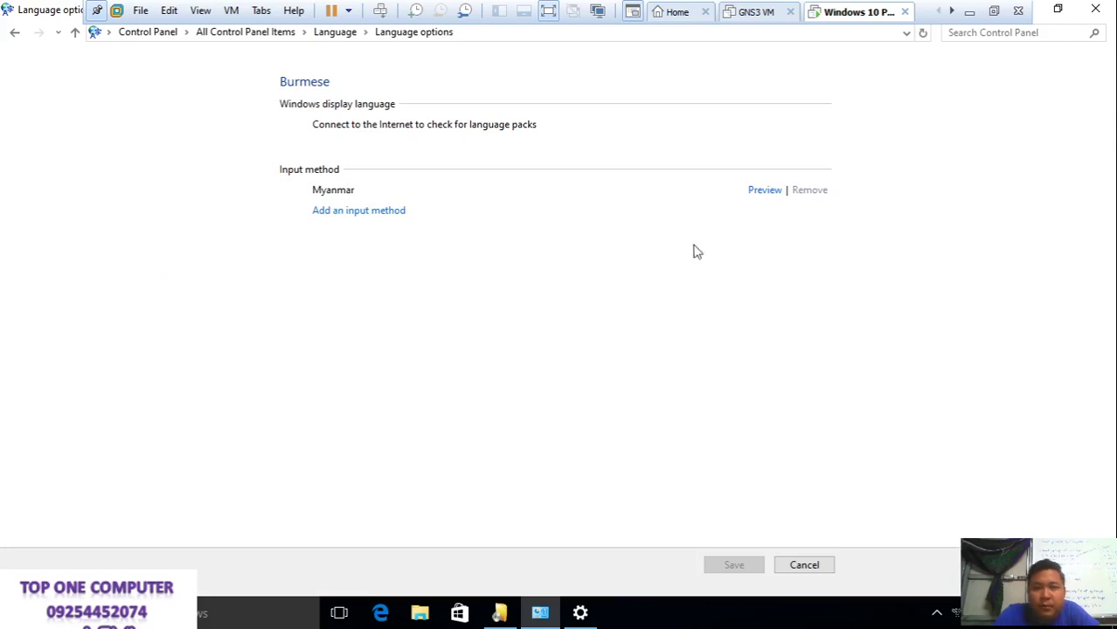
click(374, 212)
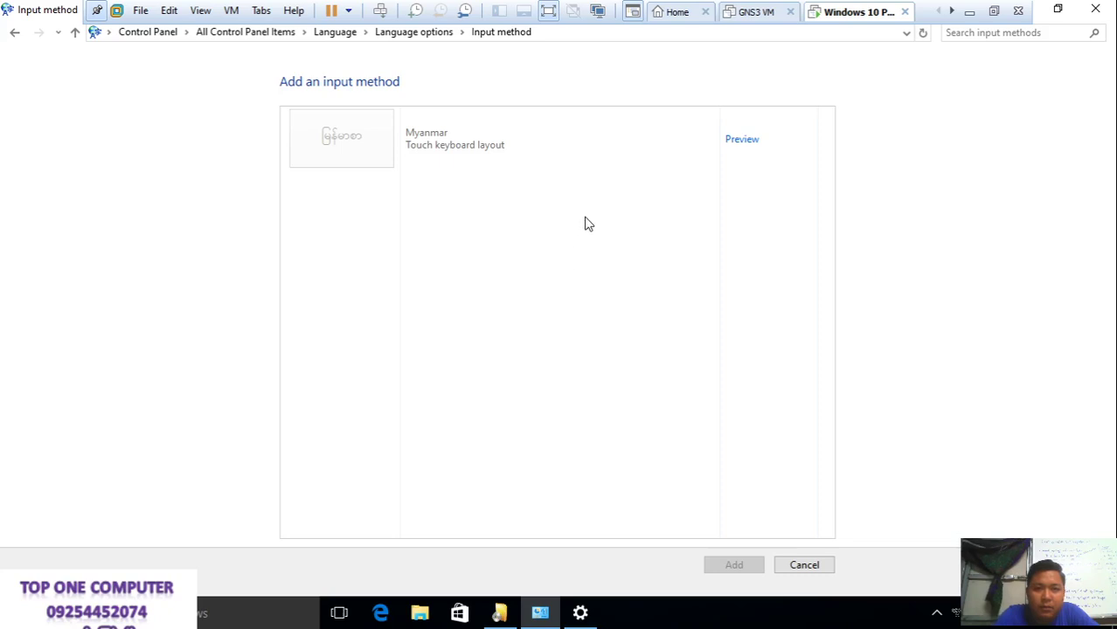
click(745, 140)
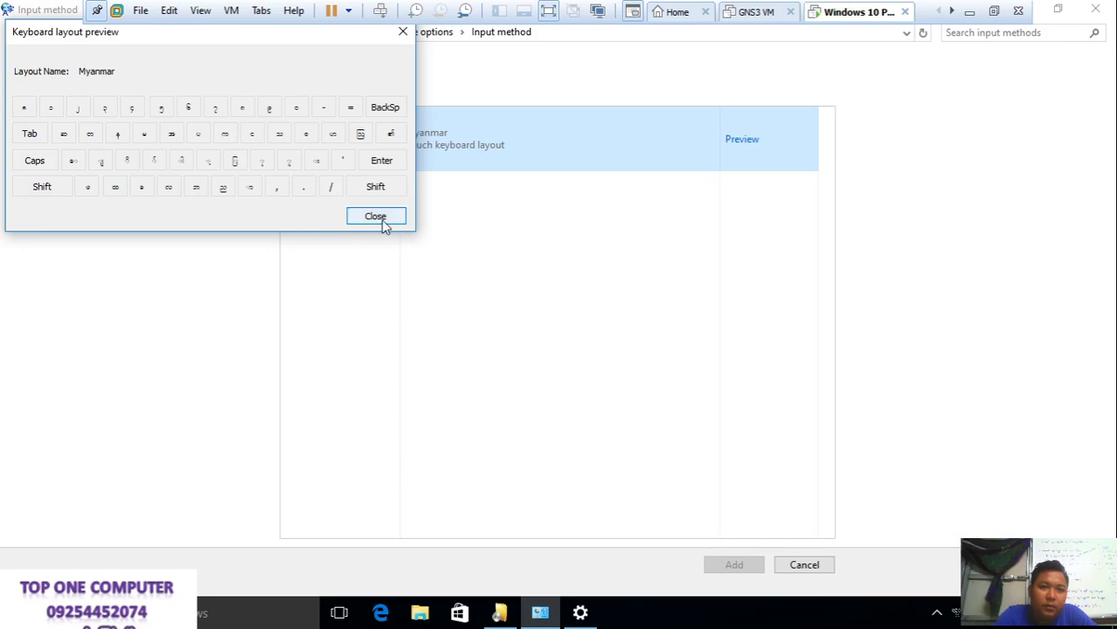
click(406, 33)
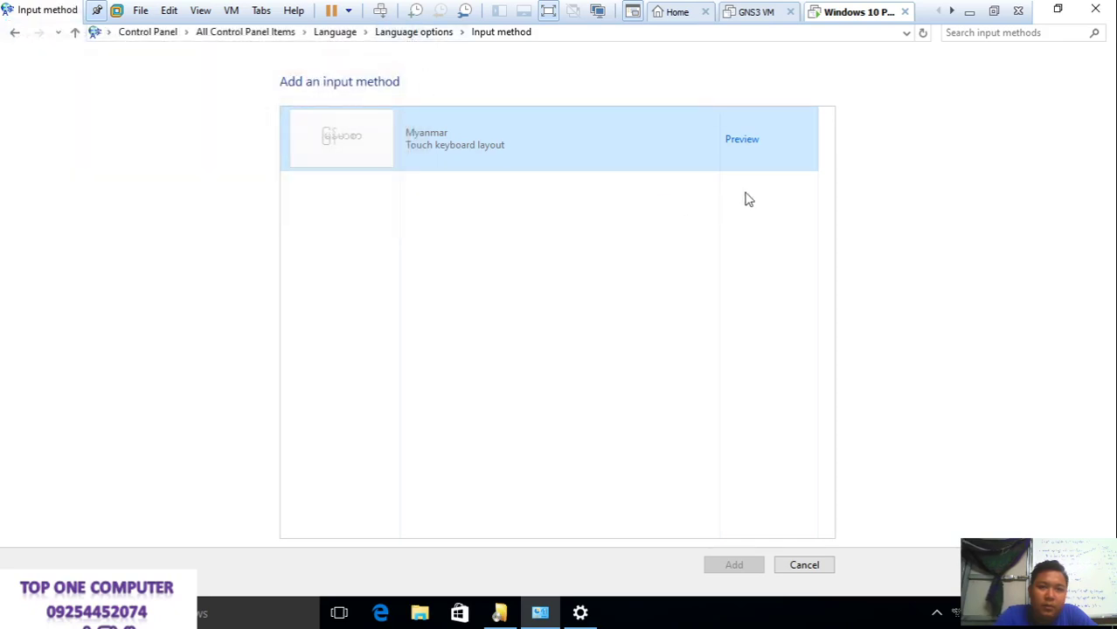
click(829, 566)
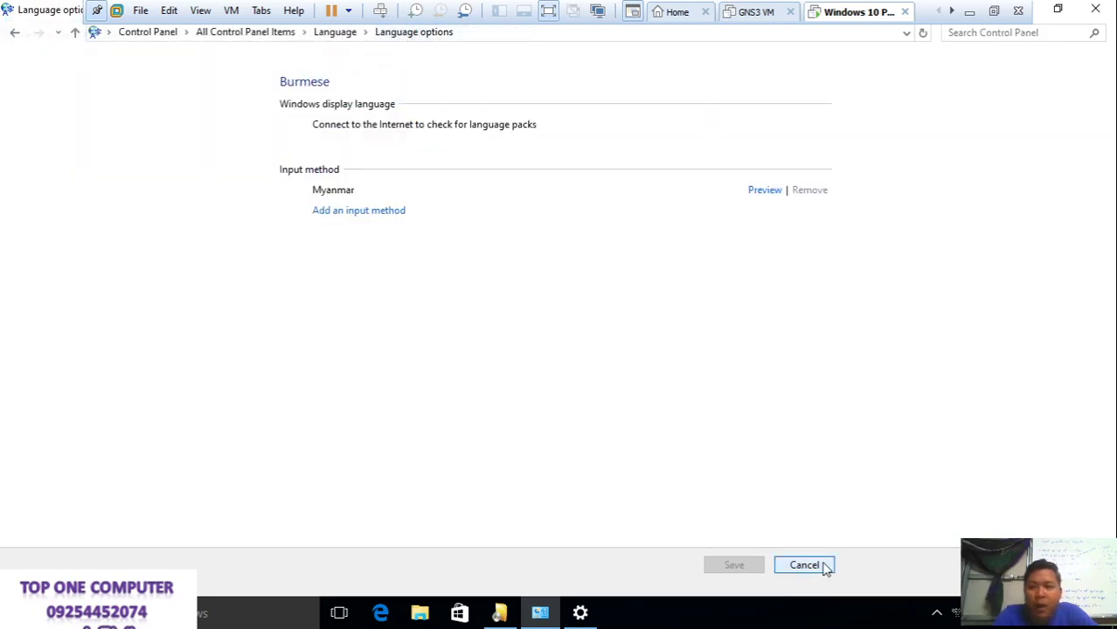
click(1093, 8)
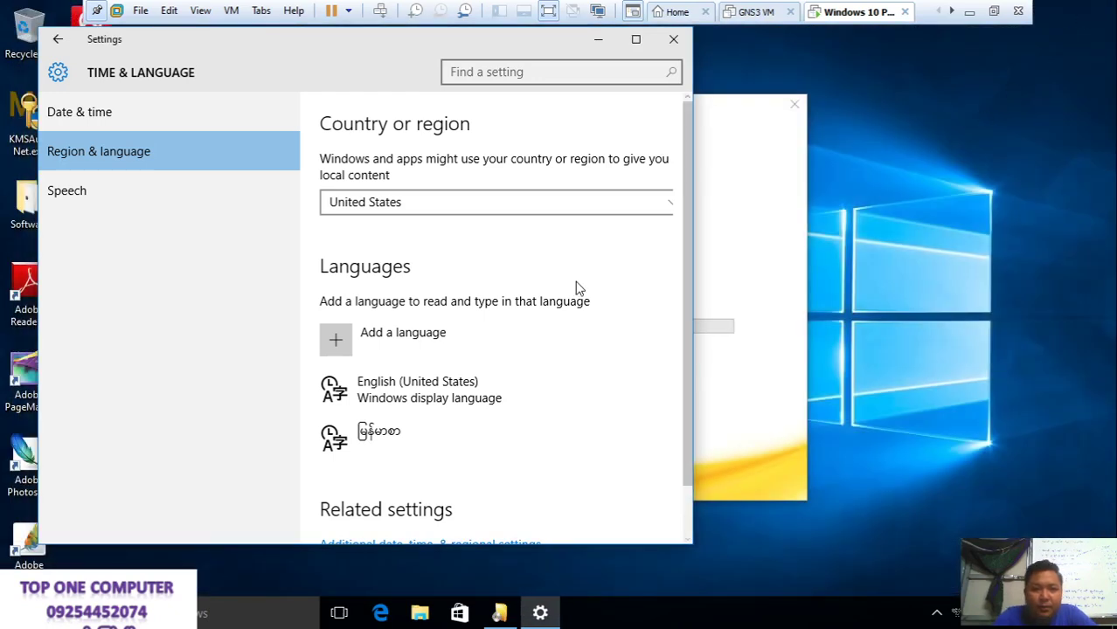
Look over the Region & language settings and close the Settings window
scroll(576, 286, down, 1)
scroll(577, 262, up, 1)
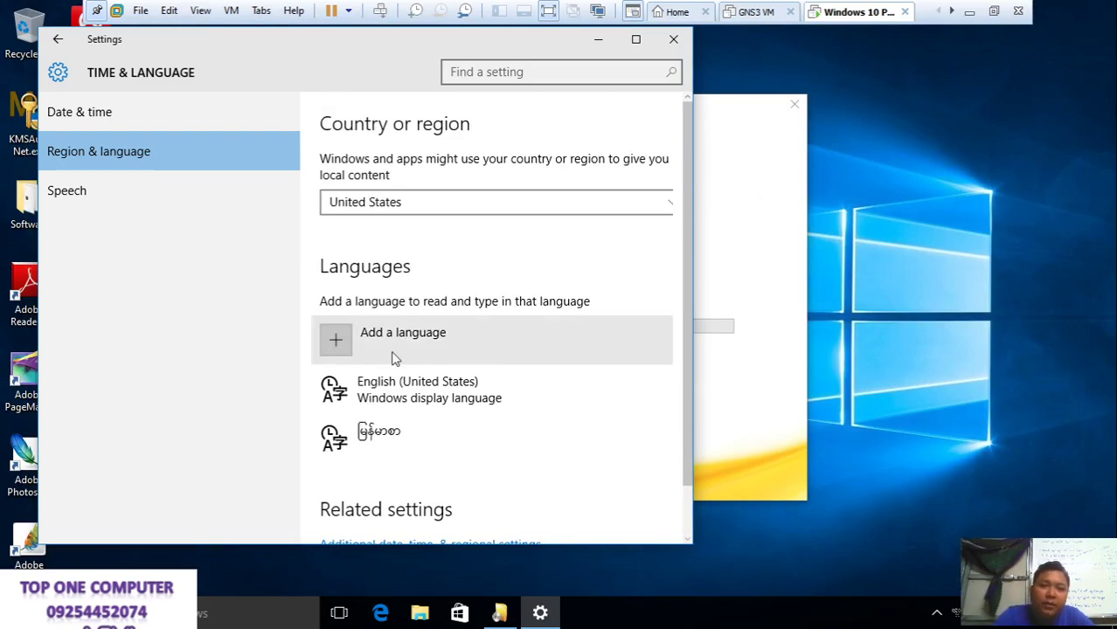
click(674, 39)
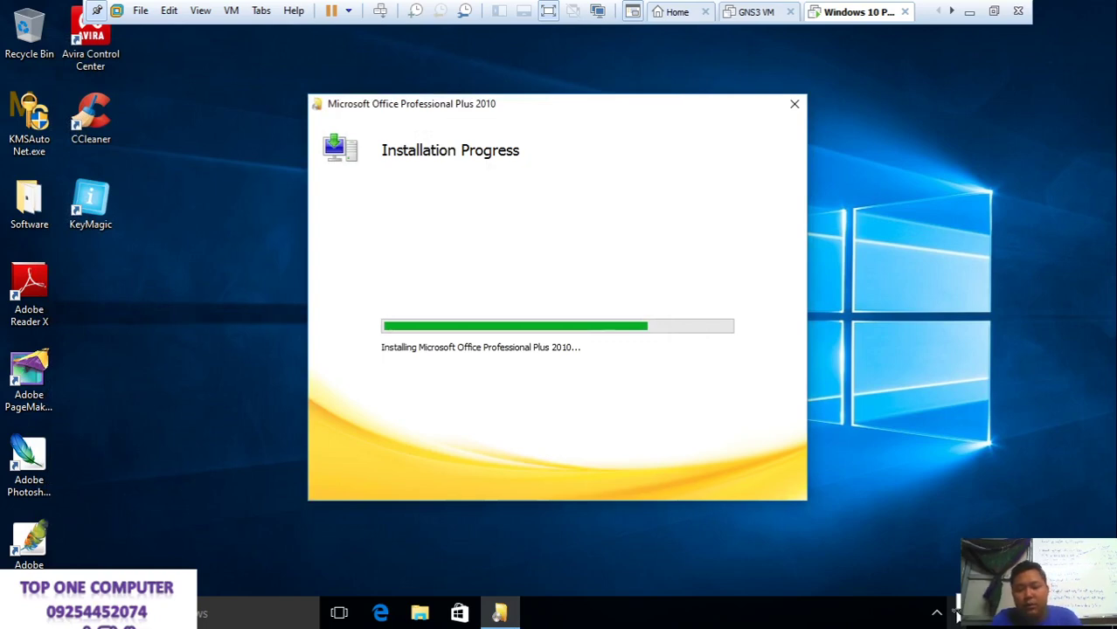
Toggle the KeyMagic keyboard on and back off
key(ctrl+shift)
key(ctrl+shift)
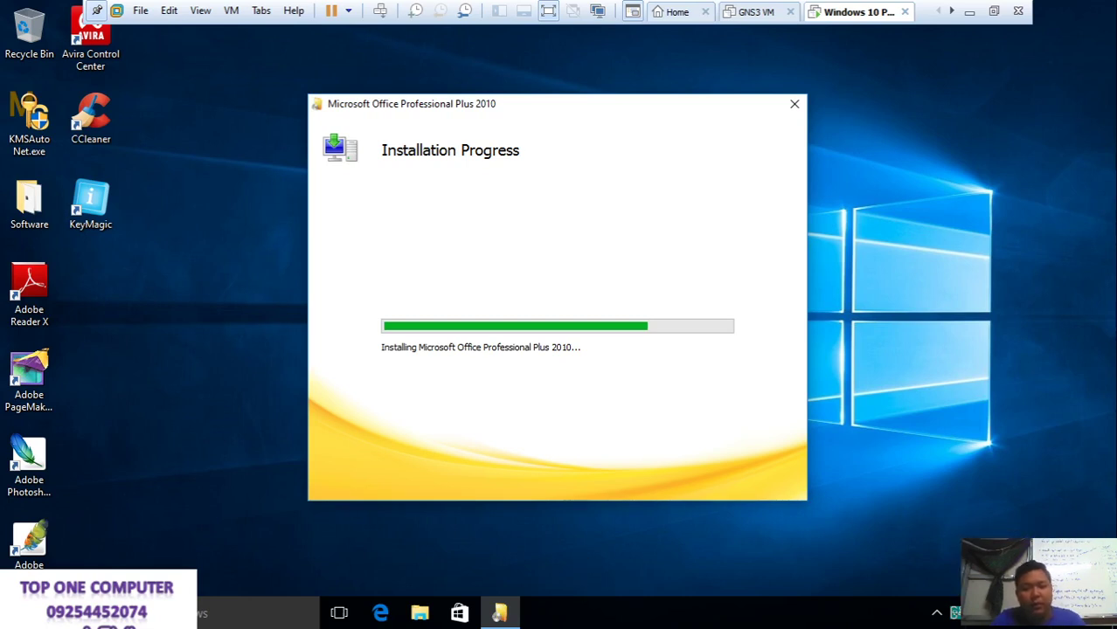
key(ctrl+shift)
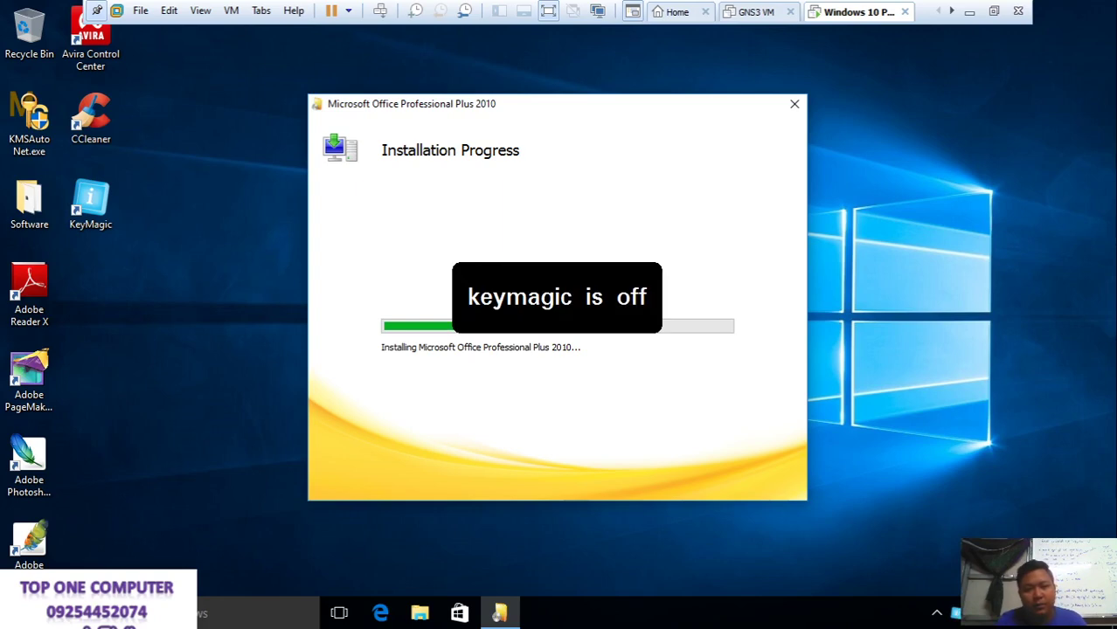
Reopen the Control Panel's Language settings and bring up the list of languages to add, ready for a search
key(super+r)
key(Escape)
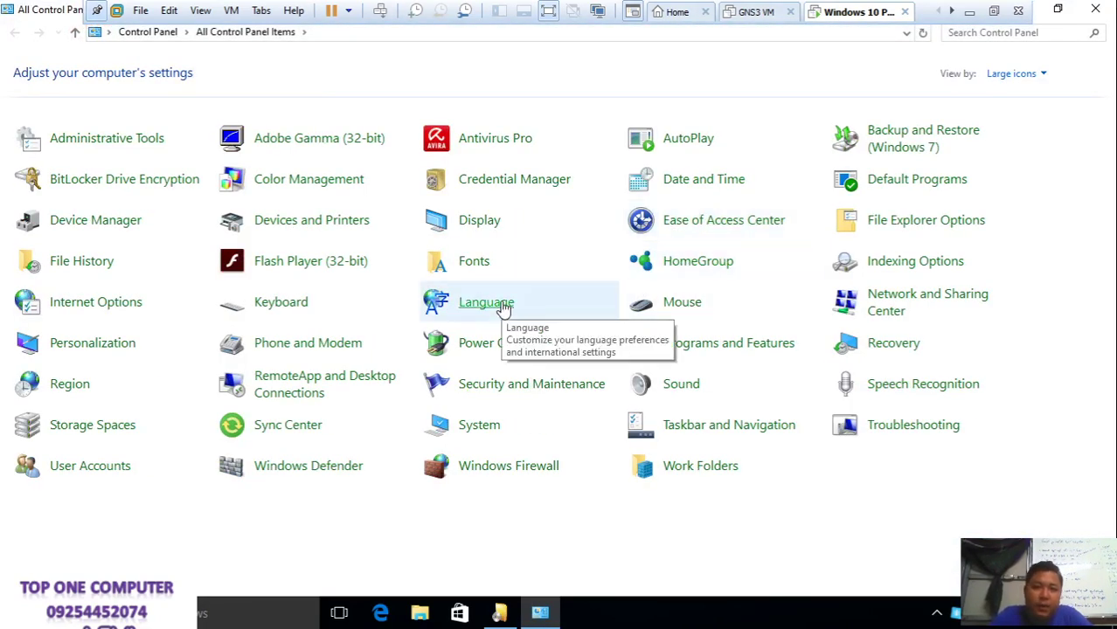
click(504, 307)
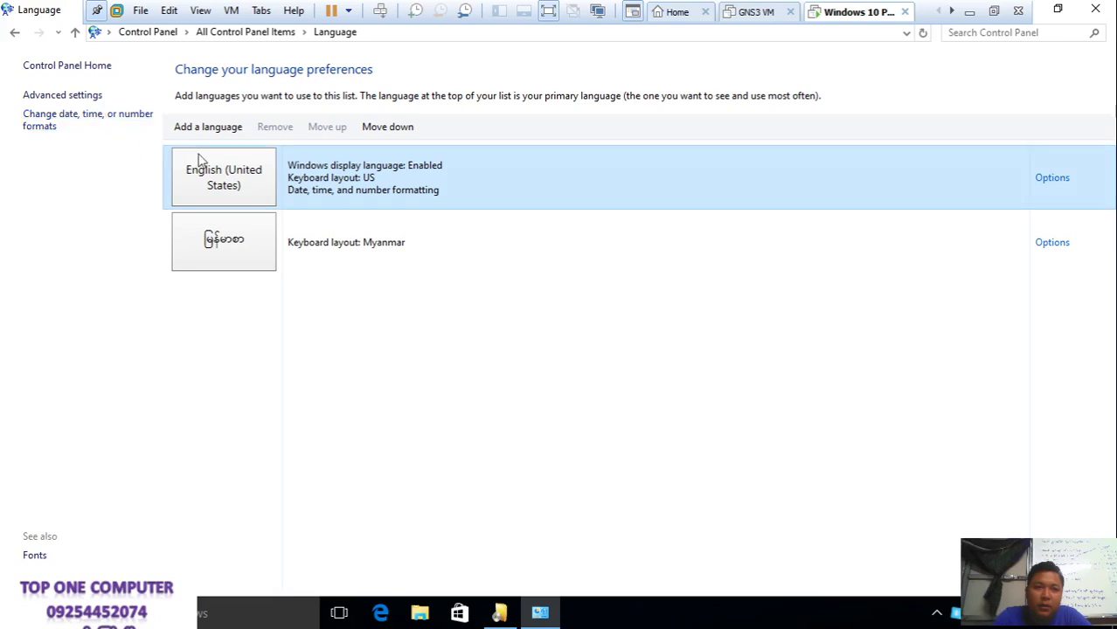
click(210, 130)
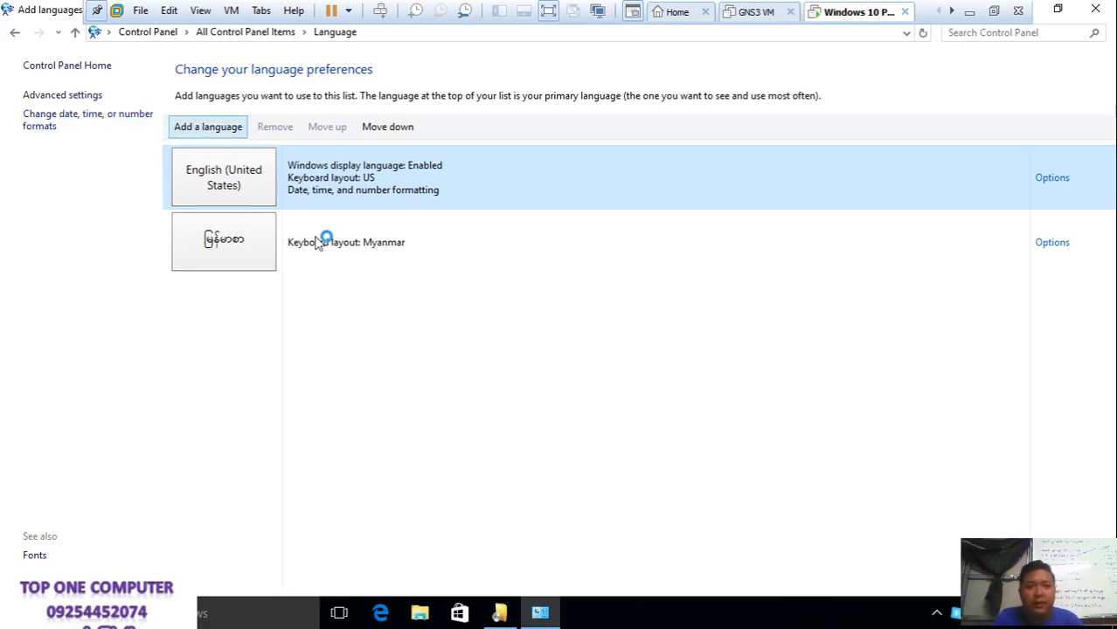
click(1006, 33)
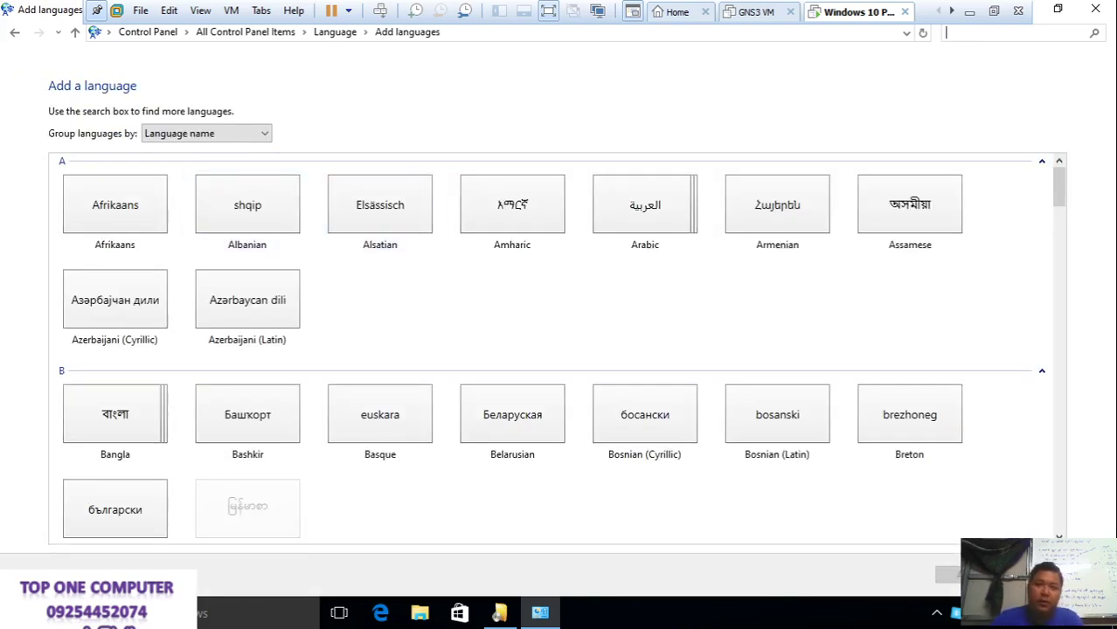
Search the language list for "kore" and add Korean as a language
text(ko)
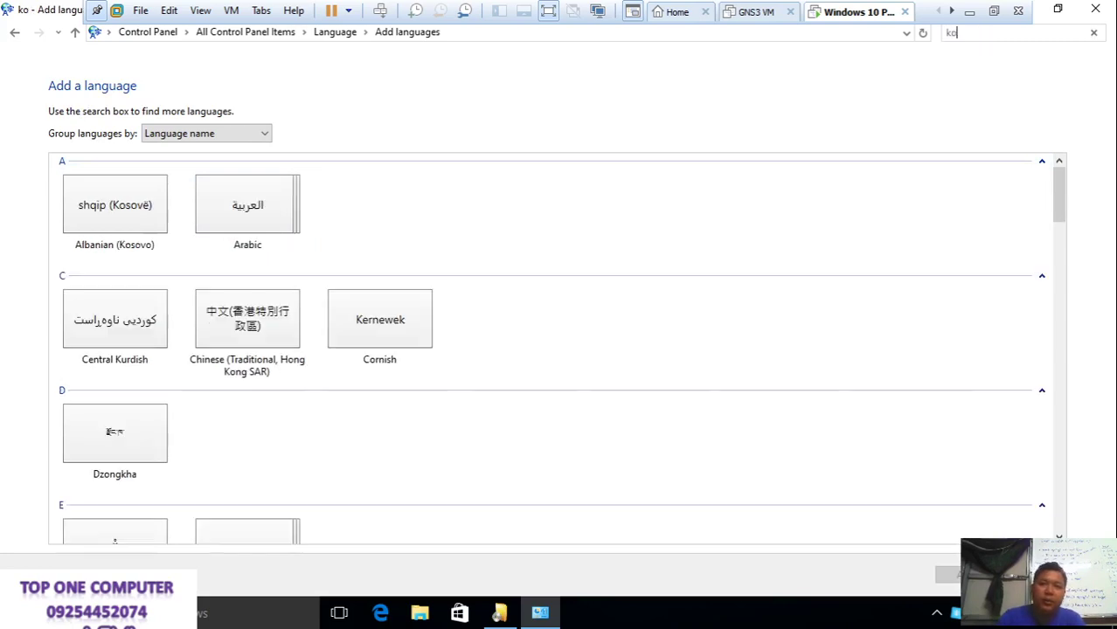
text(re)
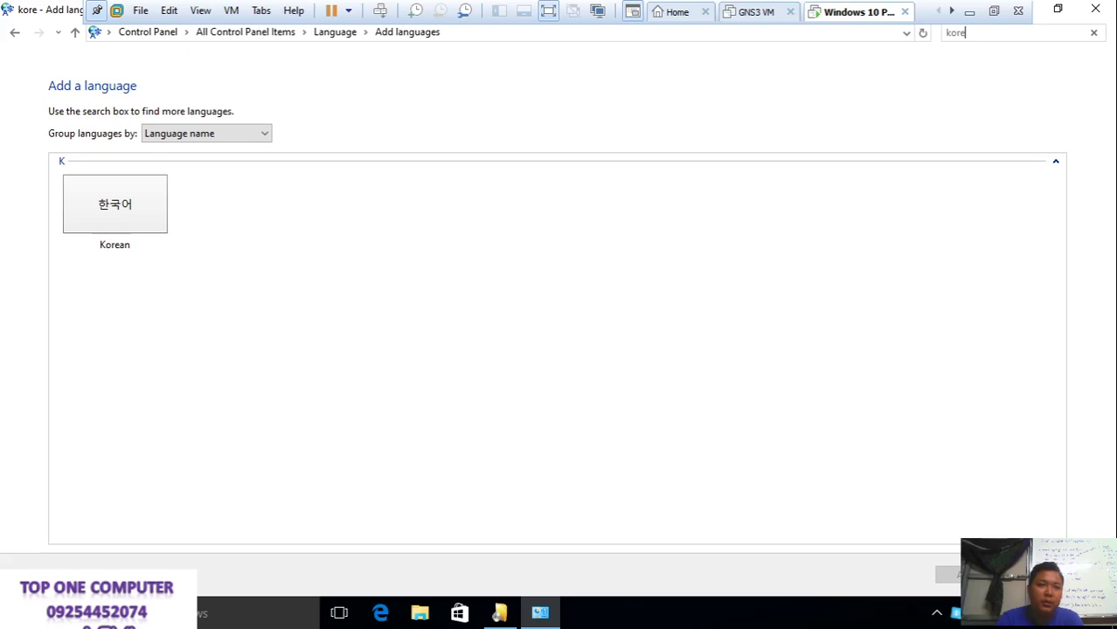
click(129, 223)
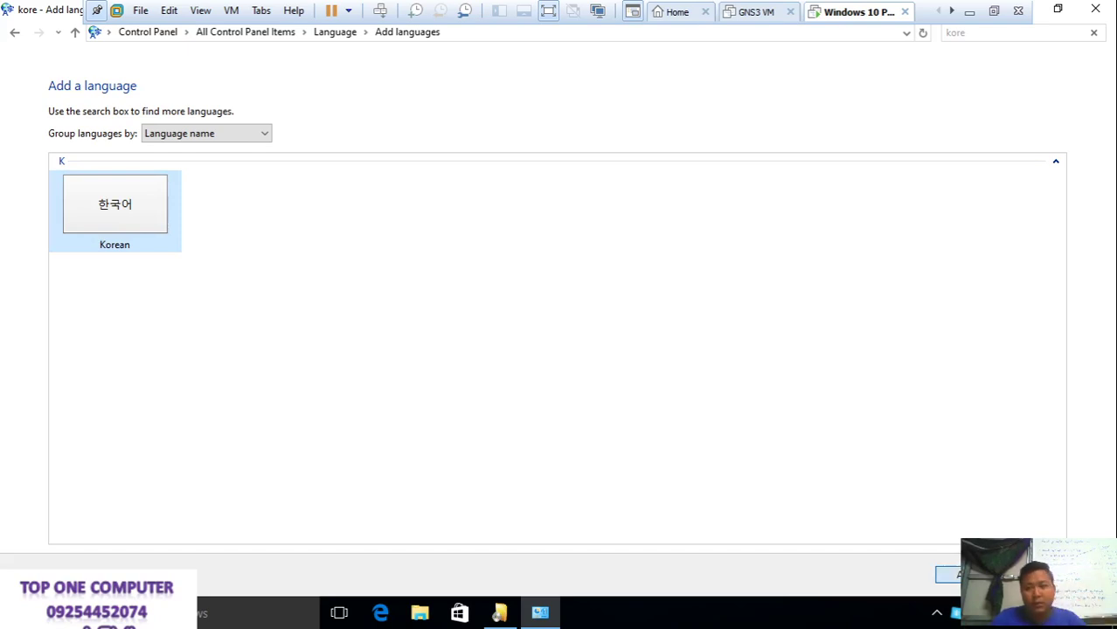
click(948, 574)
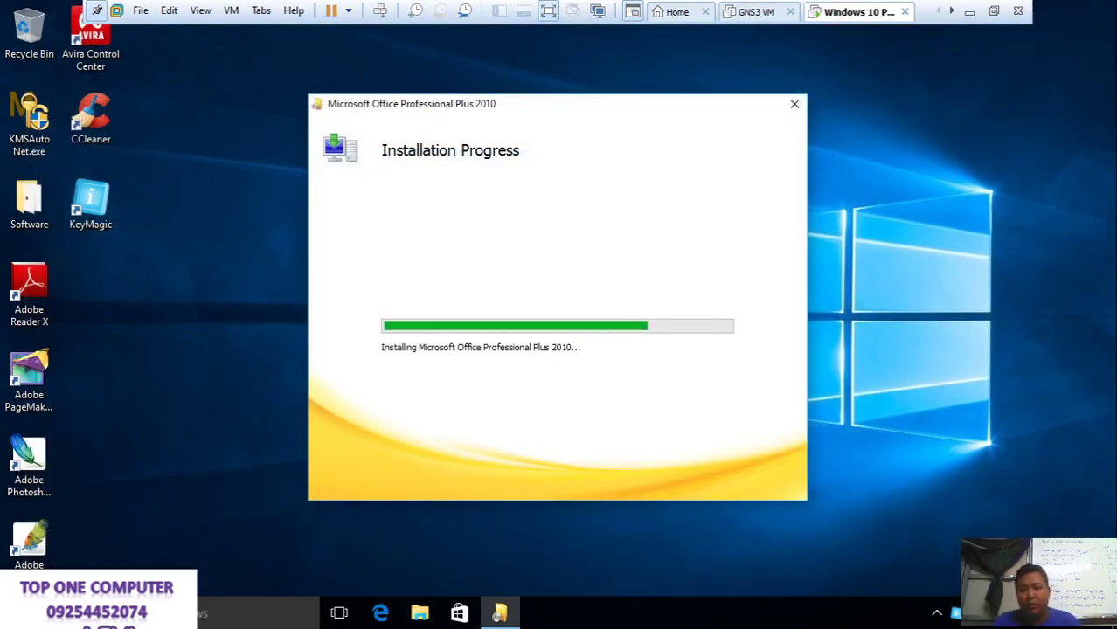
Display the list of input languages to check the installed keyboards
click(988, 614)
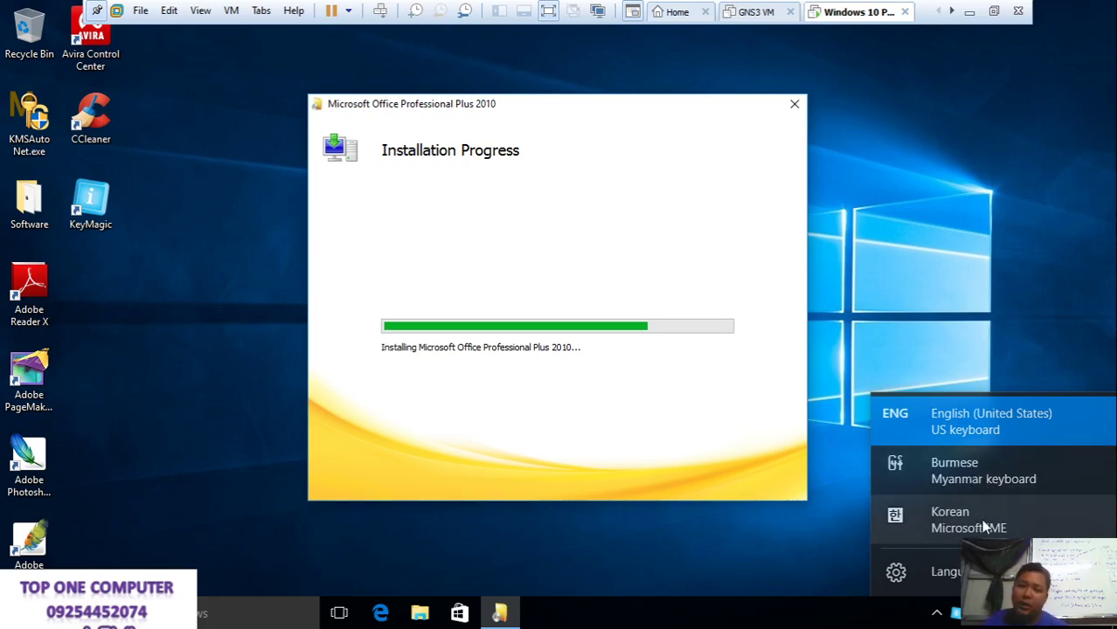
click(967, 197)
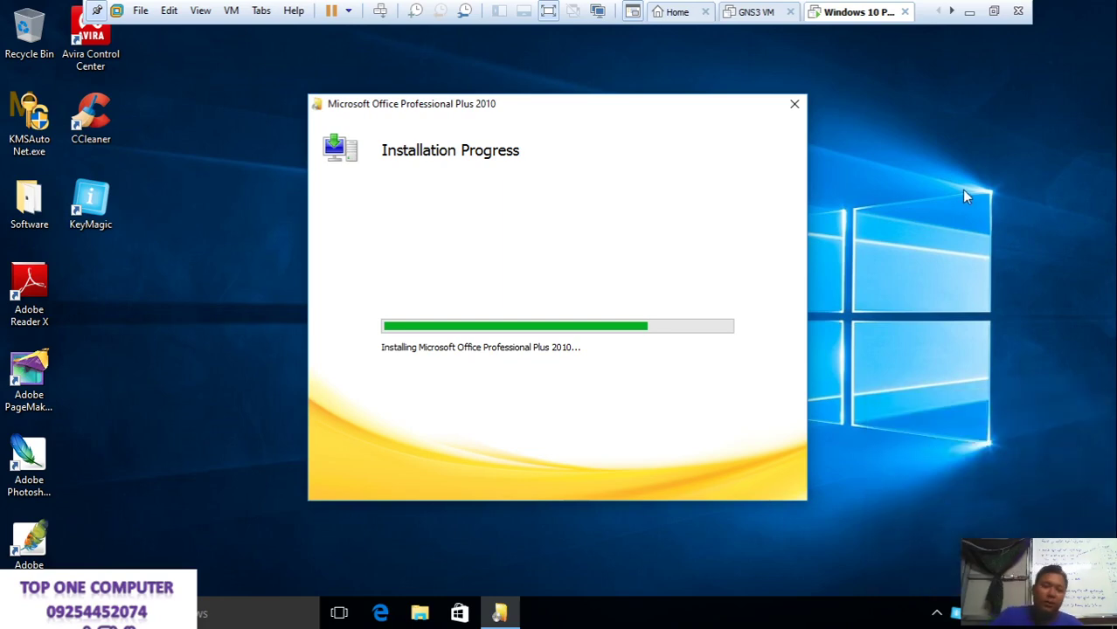
key(super+space)
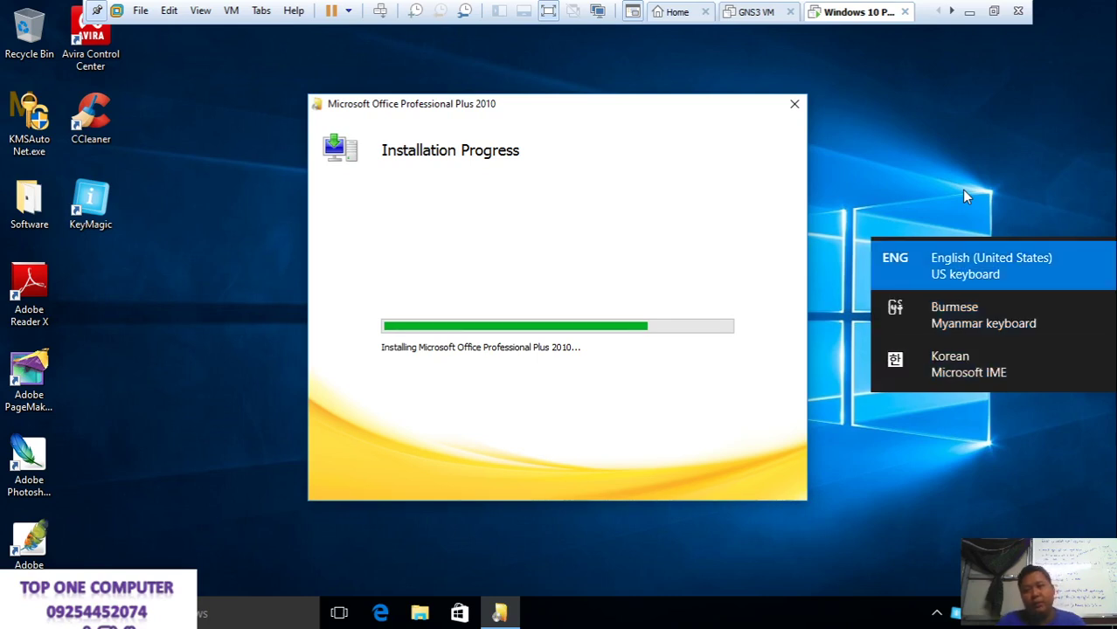
right_click(968, 192)
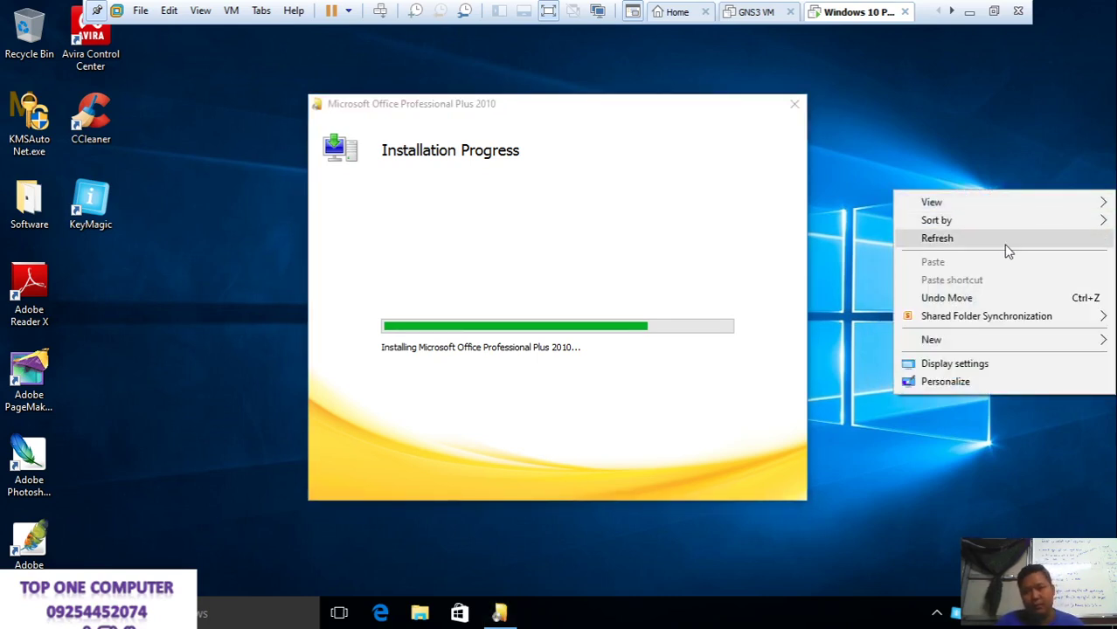
click(1006, 245)
right_click(896, 130)
click(925, 176)
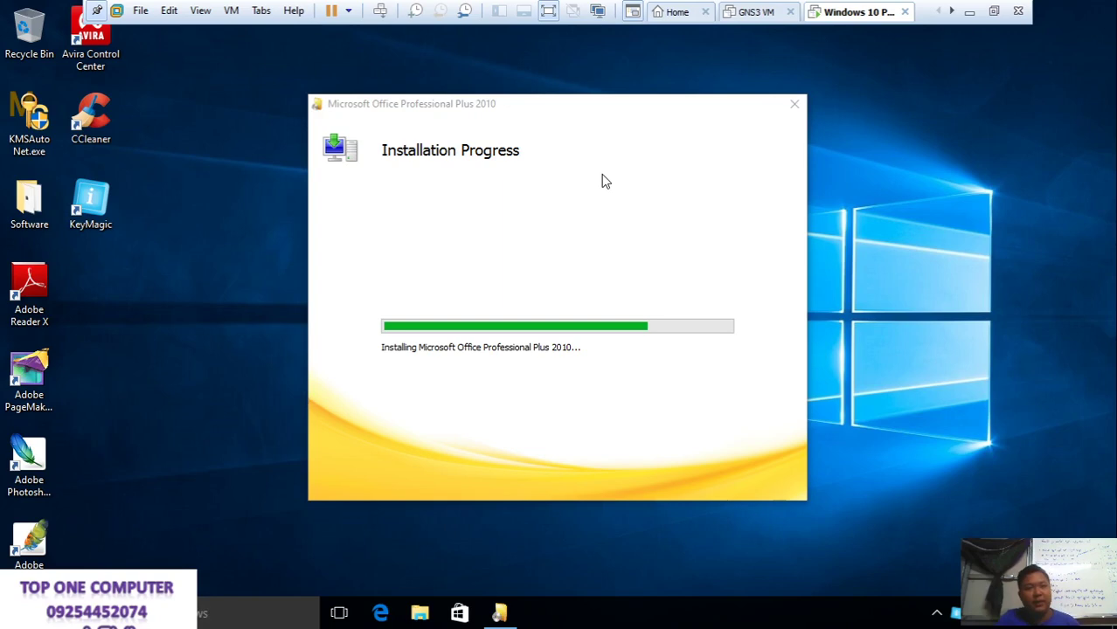
right_click(904, 194)
click(929, 241)
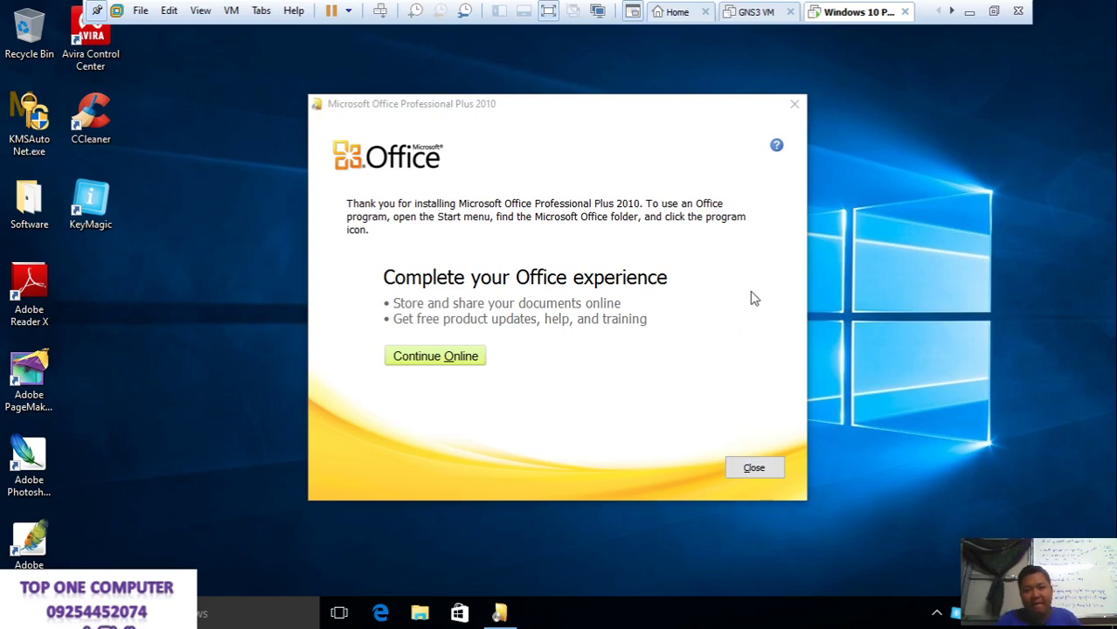
Close the finished Office 2010 installer and open the file location of Microsoft Excel 2010 from the installed programs
click(757, 471)
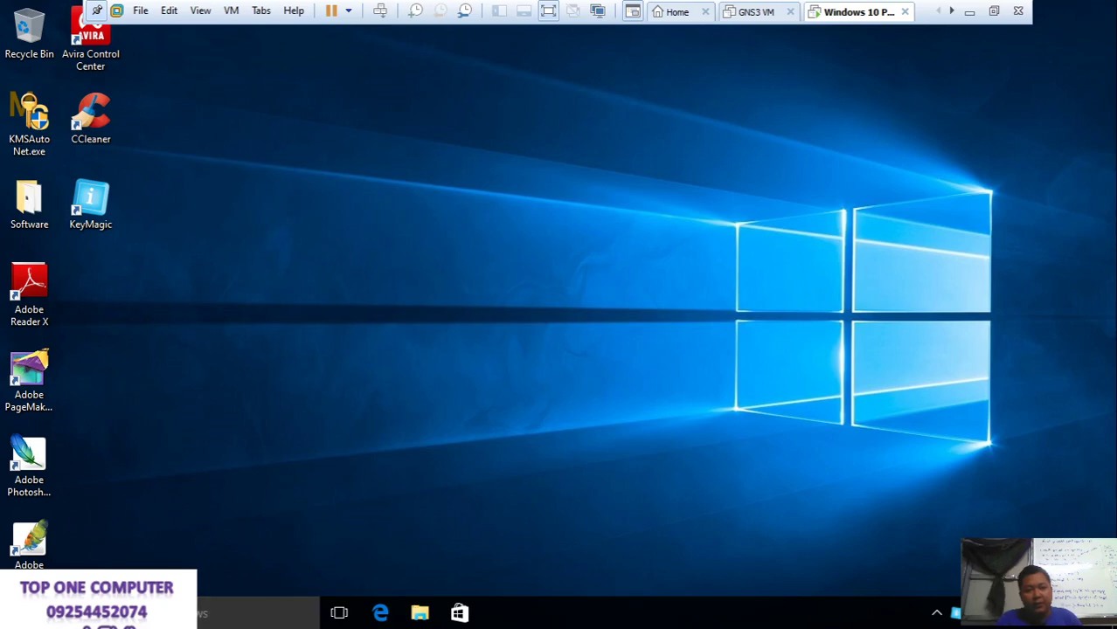
key(super)
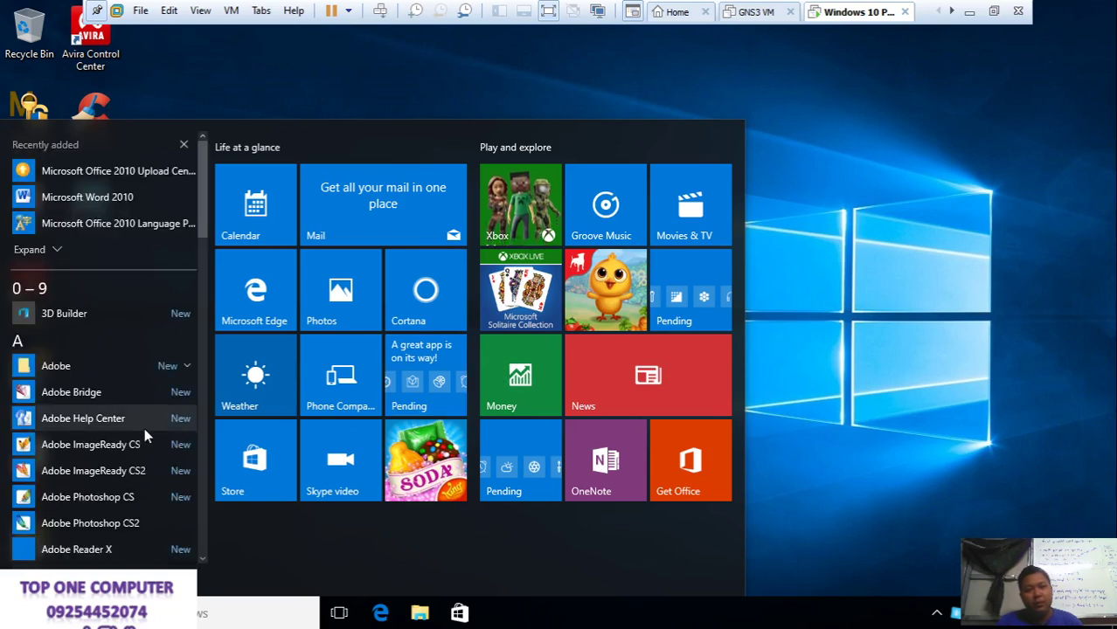
scroll(141, 425, down, 3)
scroll(142, 425, down, 6)
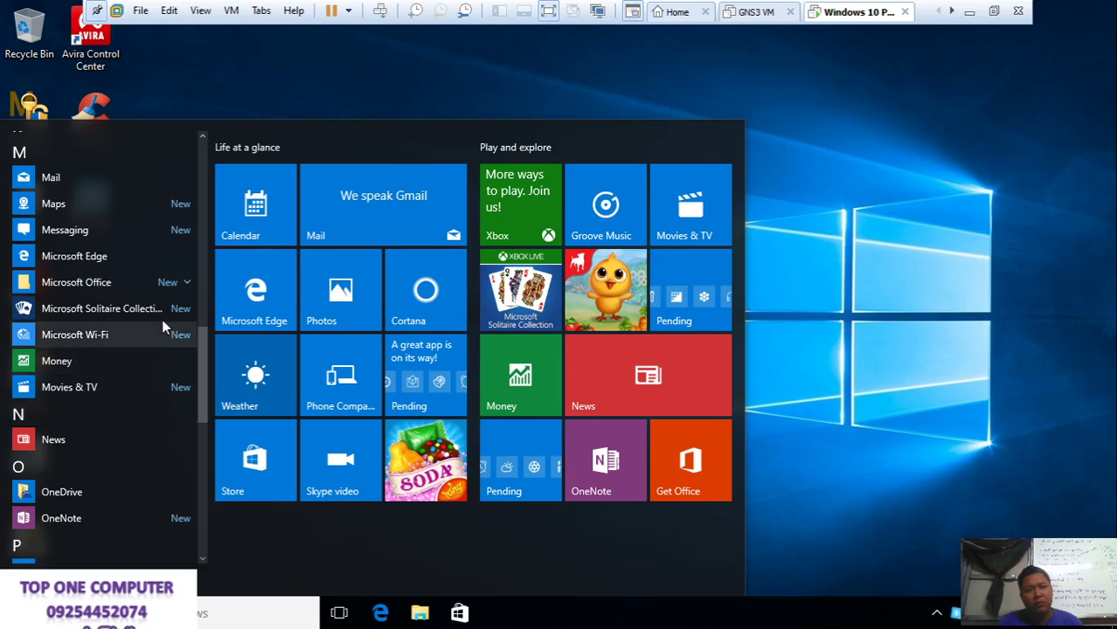
click(166, 284)
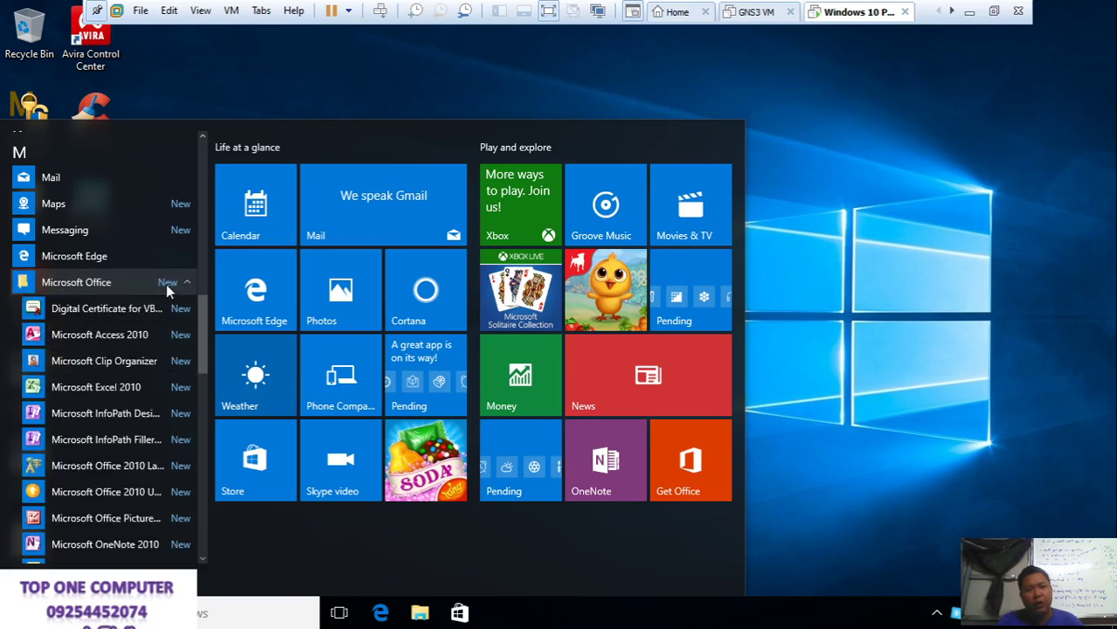
right_click(138, 393)
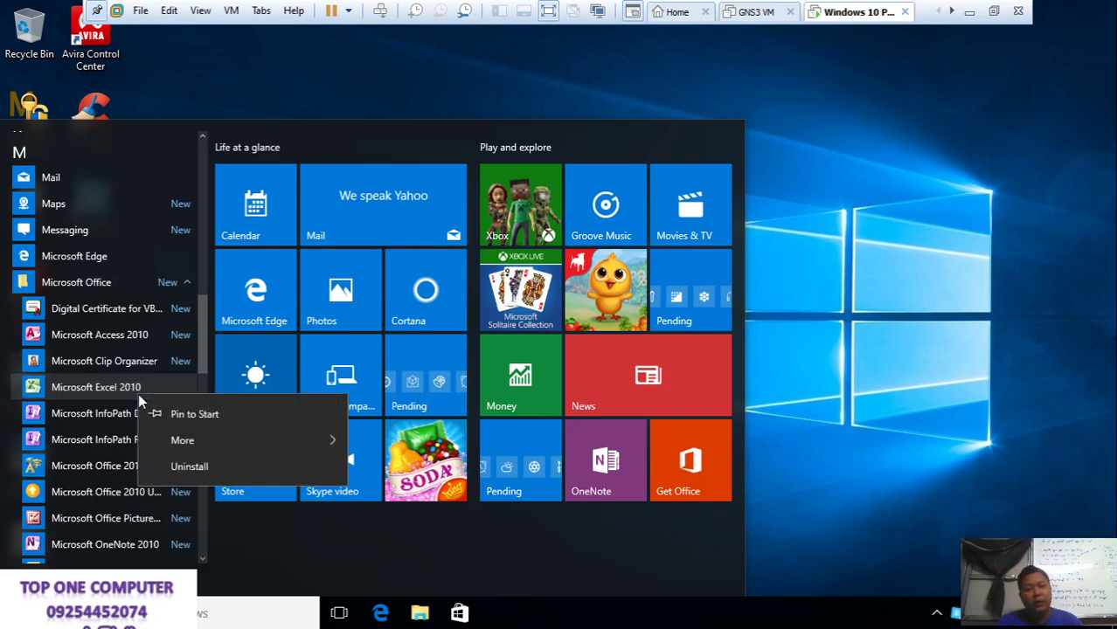
mouse_move(172, 441)
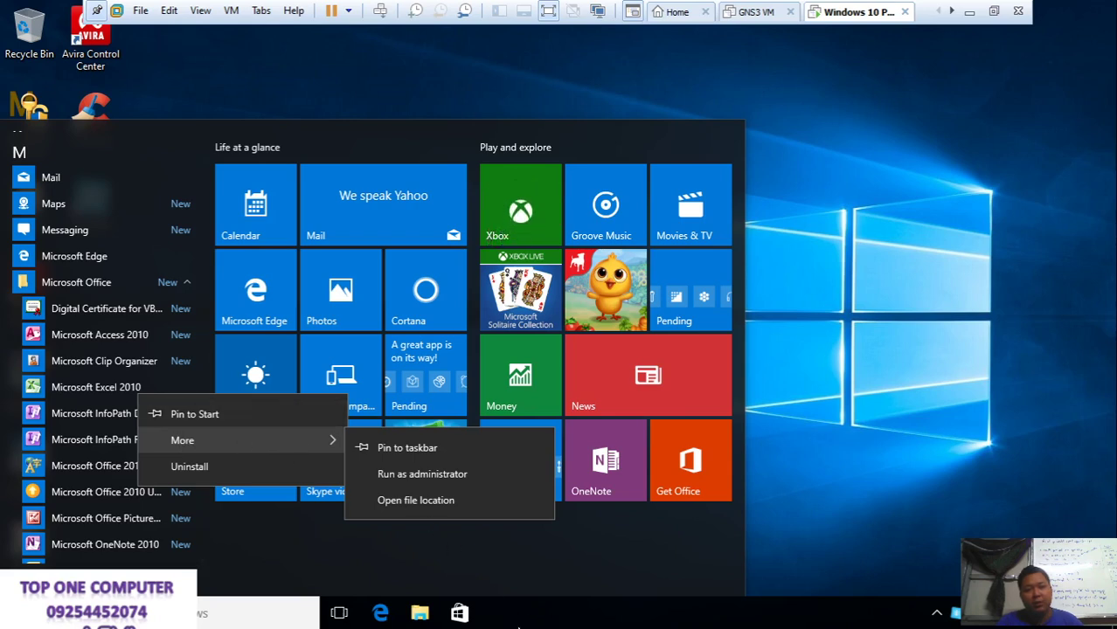
click(429, 500)
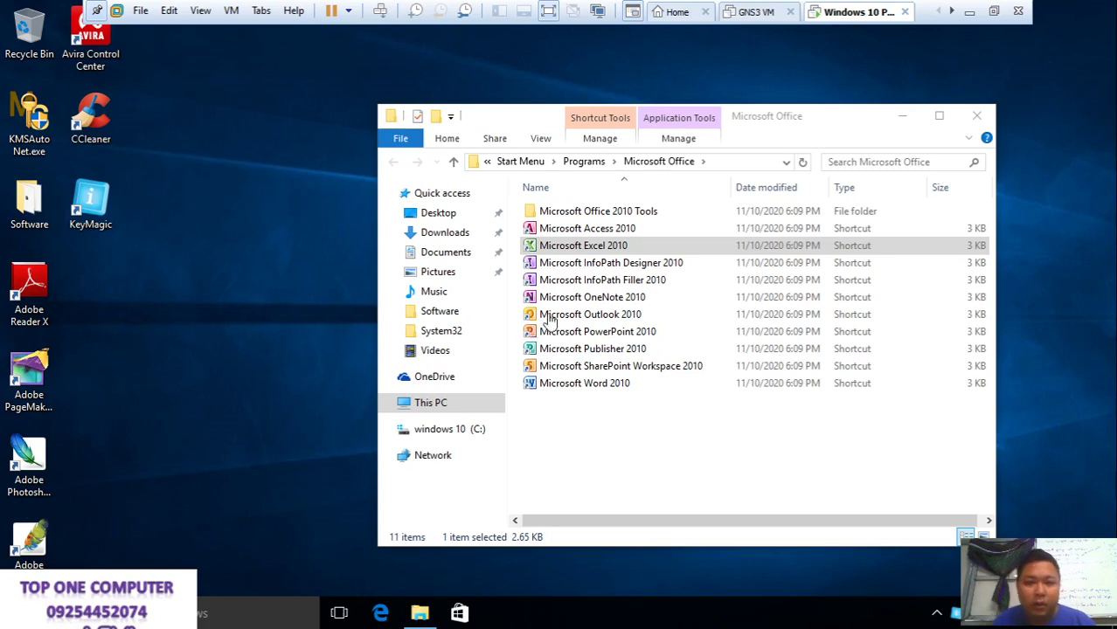
Create desktop shortcuts for Microsoft Excel 2010 and Microsoft PowerPoint 2010
click(629, 250)
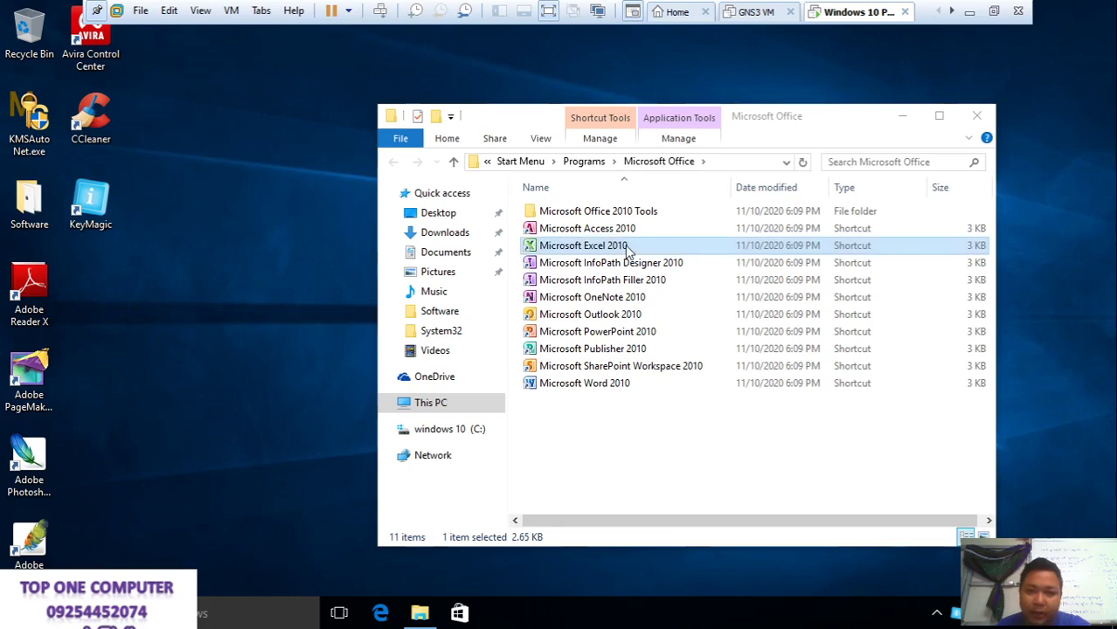
right_click(628, 250)
mouse_move(668, 372)
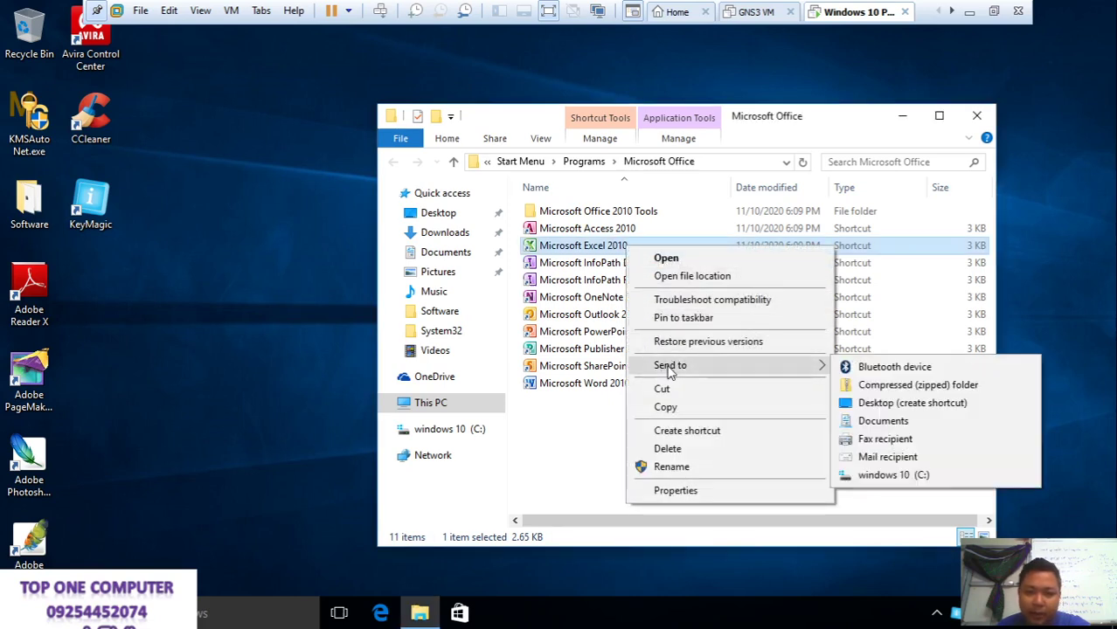
click(879, 404)
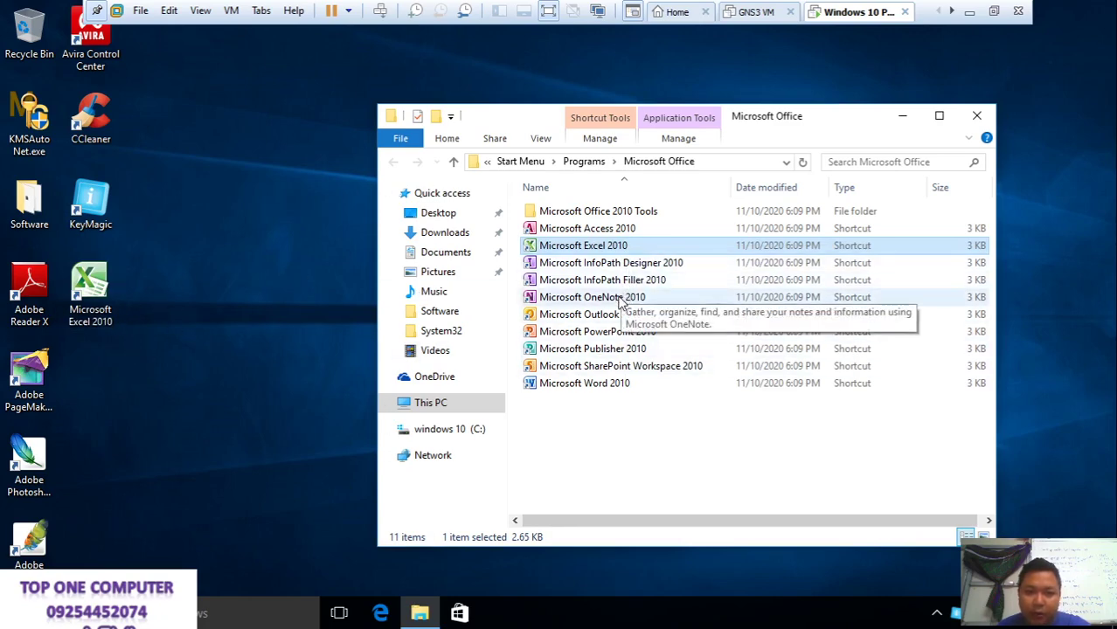
right_click(624, 333)
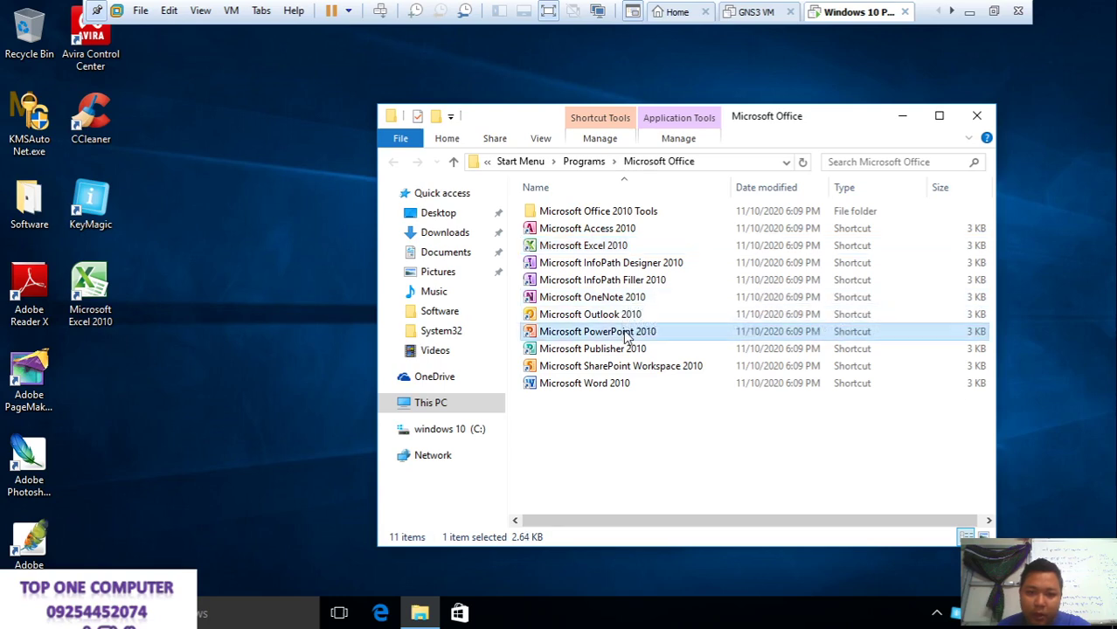
mouse_move(771, 455)
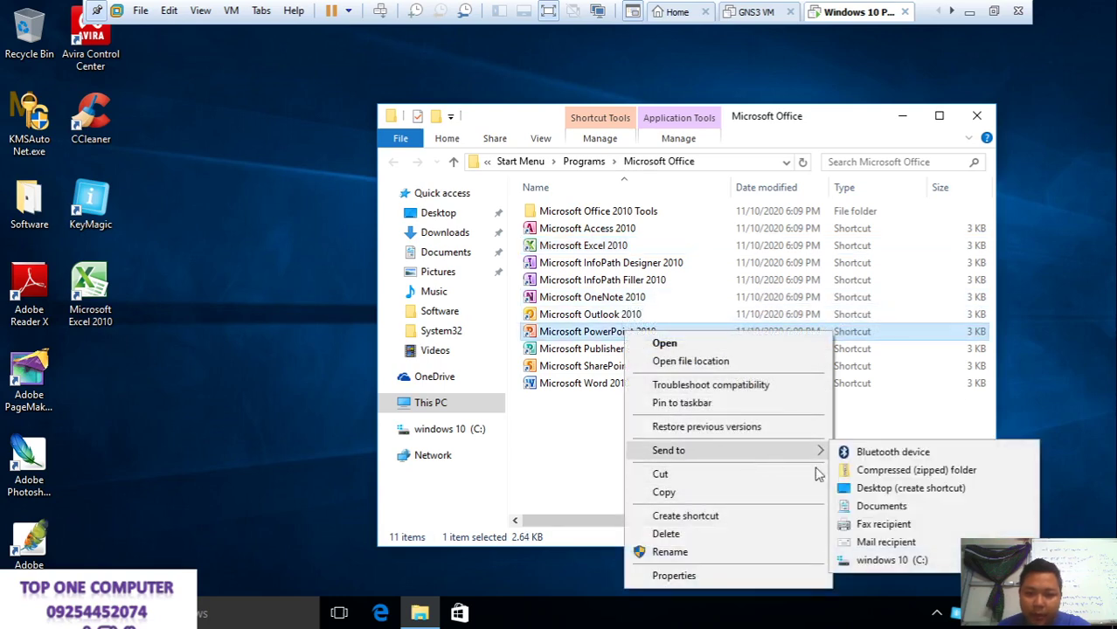
click(923, 491)
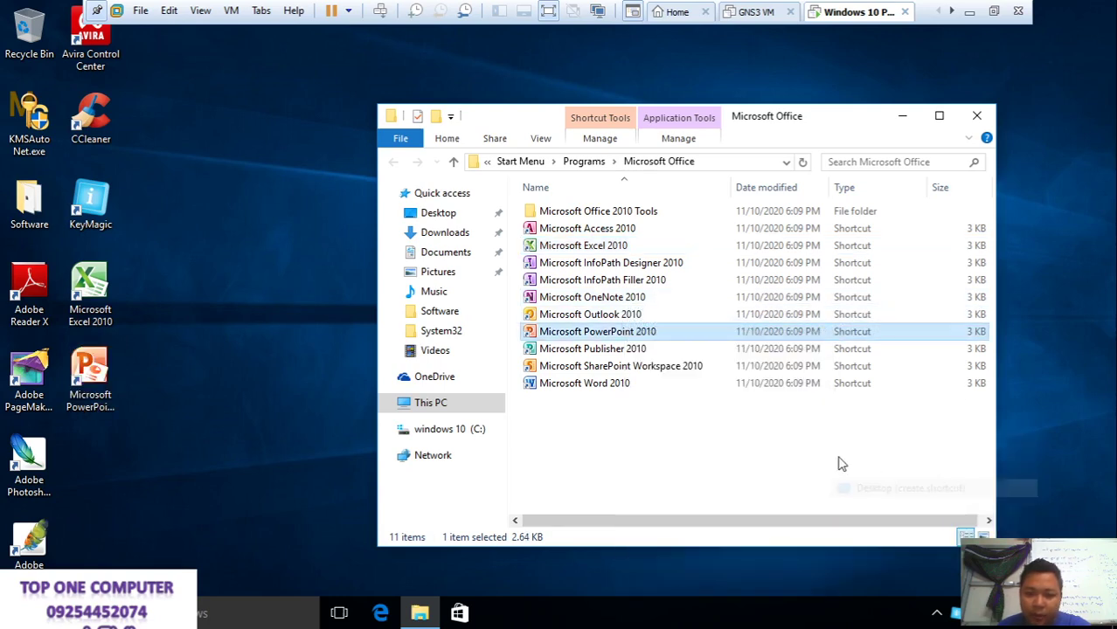
Create desktop shortcuts for Microsoft Word 2010 and Microsoft Publisher 2010
right_click(634, 391)
mouse_move(712, 250)
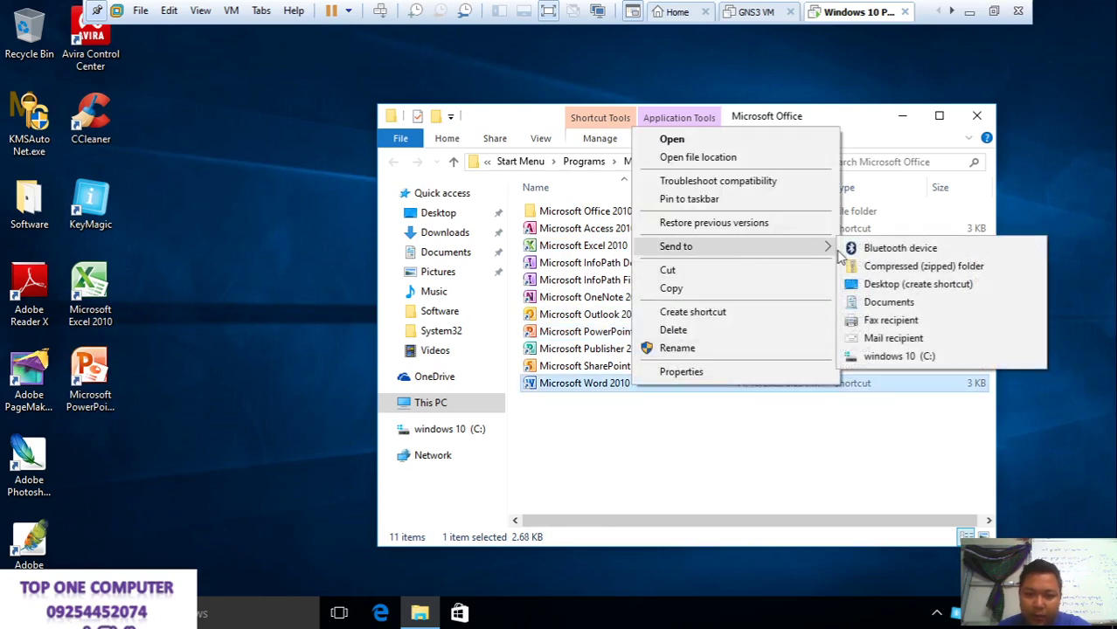
click(914, 284)
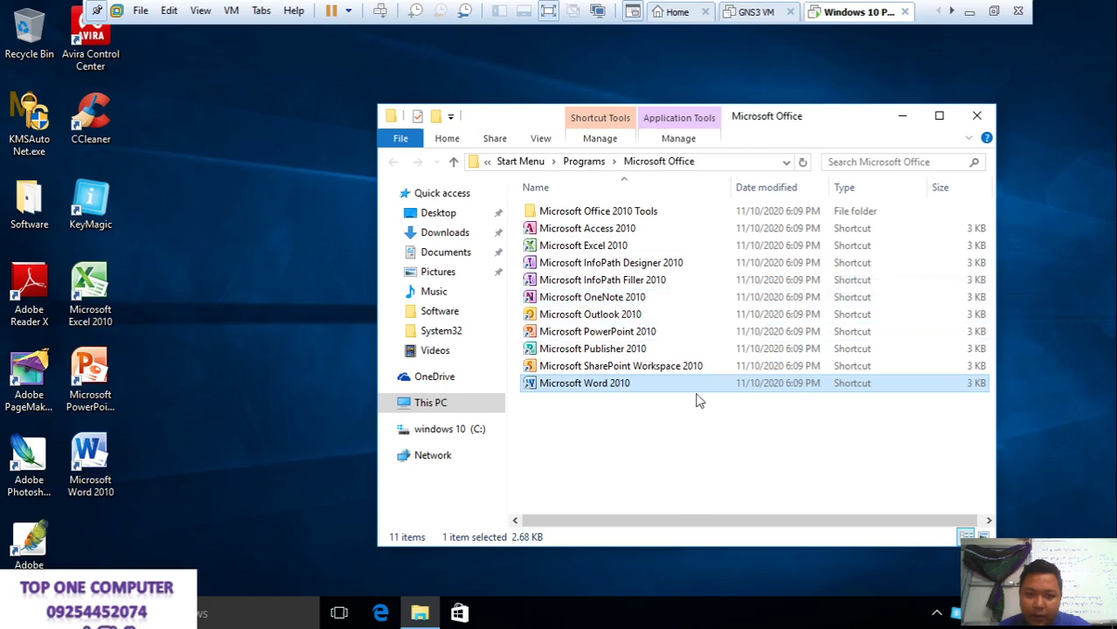
click(620, 353)
right_click(620, 354)
mouse_move(791, 218)
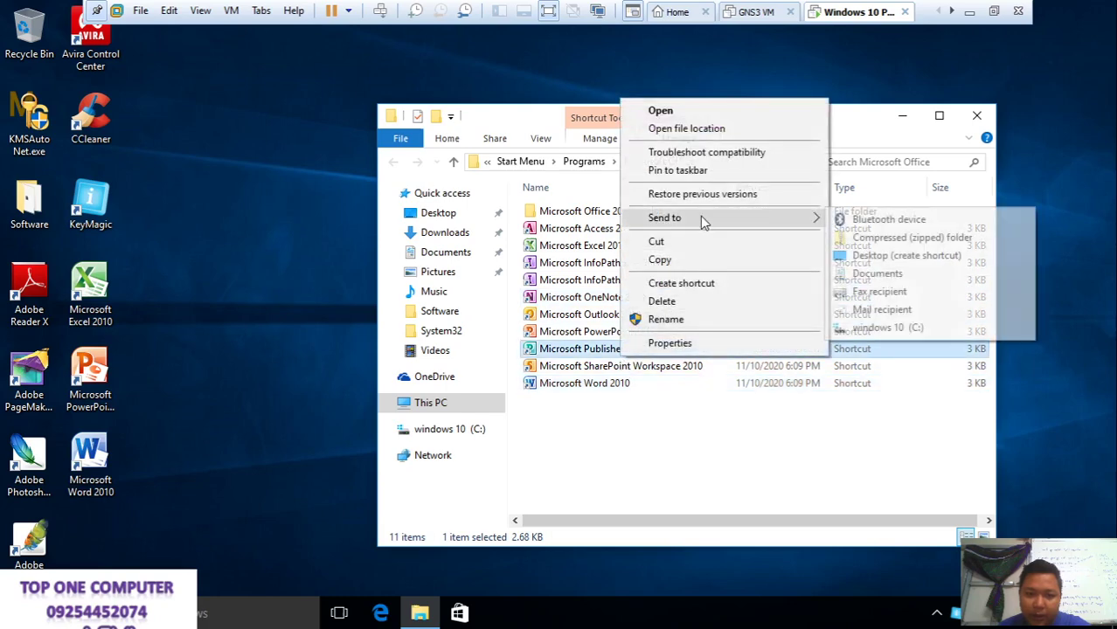
click(887, 255)
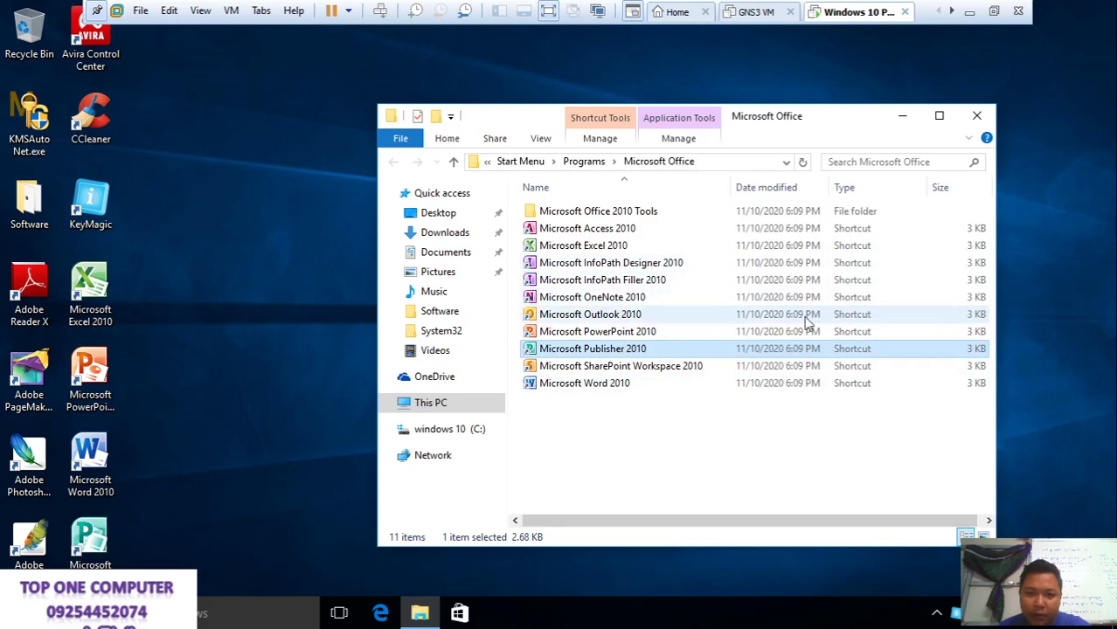
Launch Microsoft Word 2010 from its desktop shortcut and bring its window in front of the Microsoft Office folder
double_click(100, 479)
right_click(265, 99)
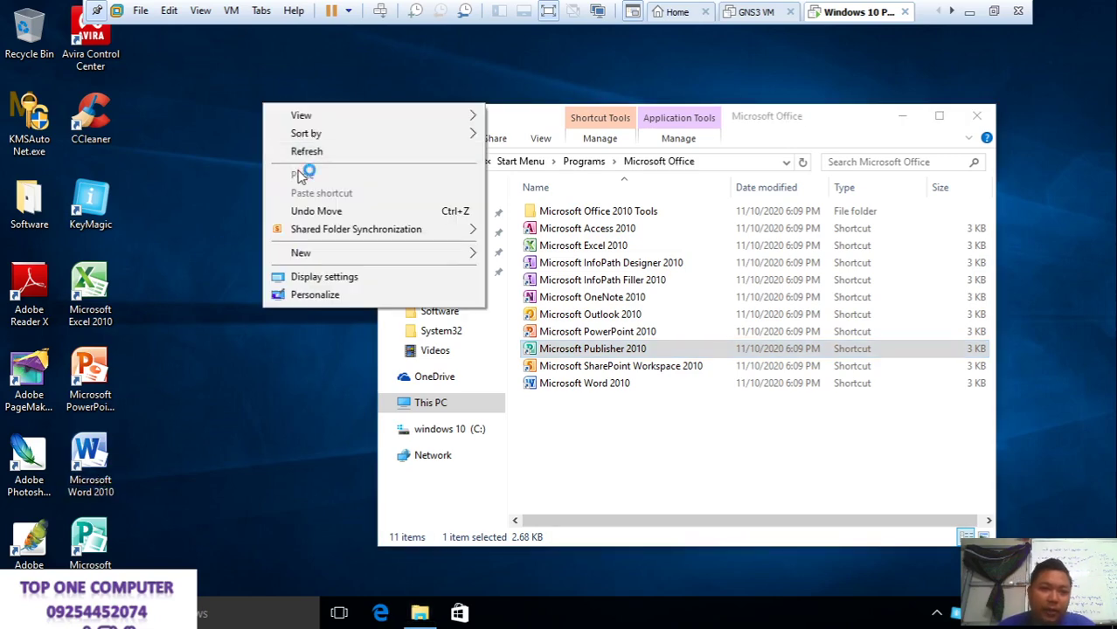
click(318, 150)
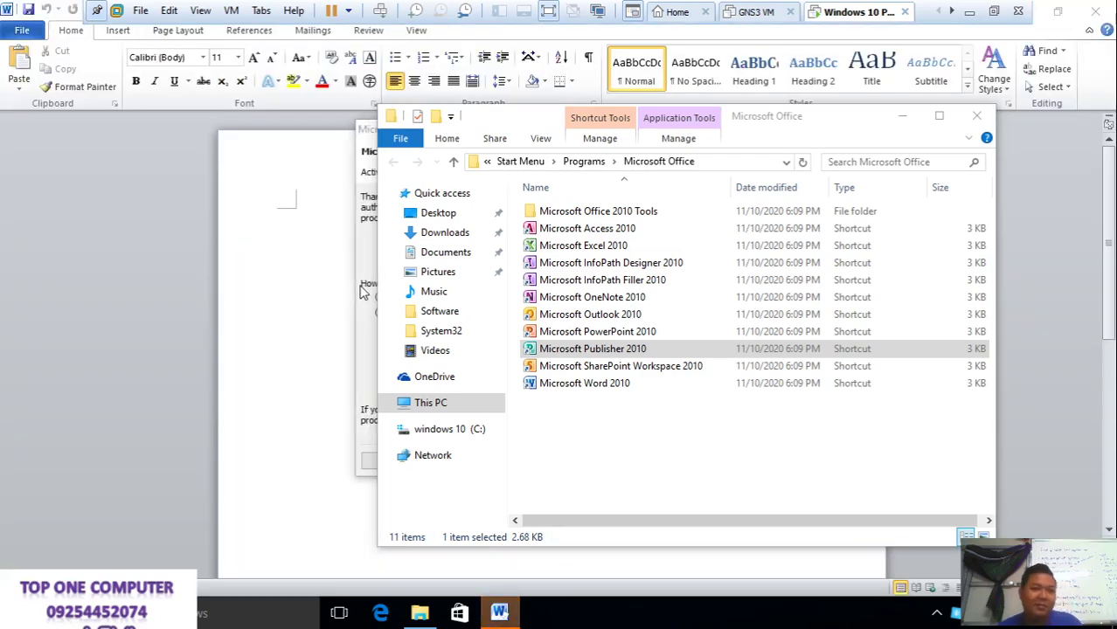
click(331, 267)
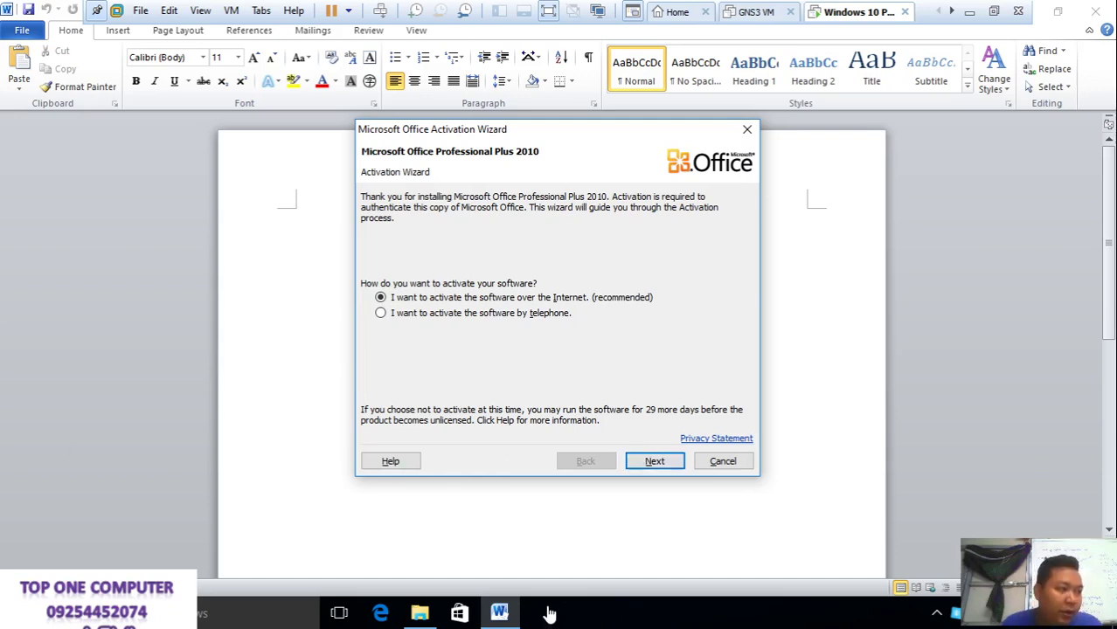
Cancel the Office Activation Wizard and accept the "Don't make changes" option in the Office 2010 welcome dialog
click(709, 469)
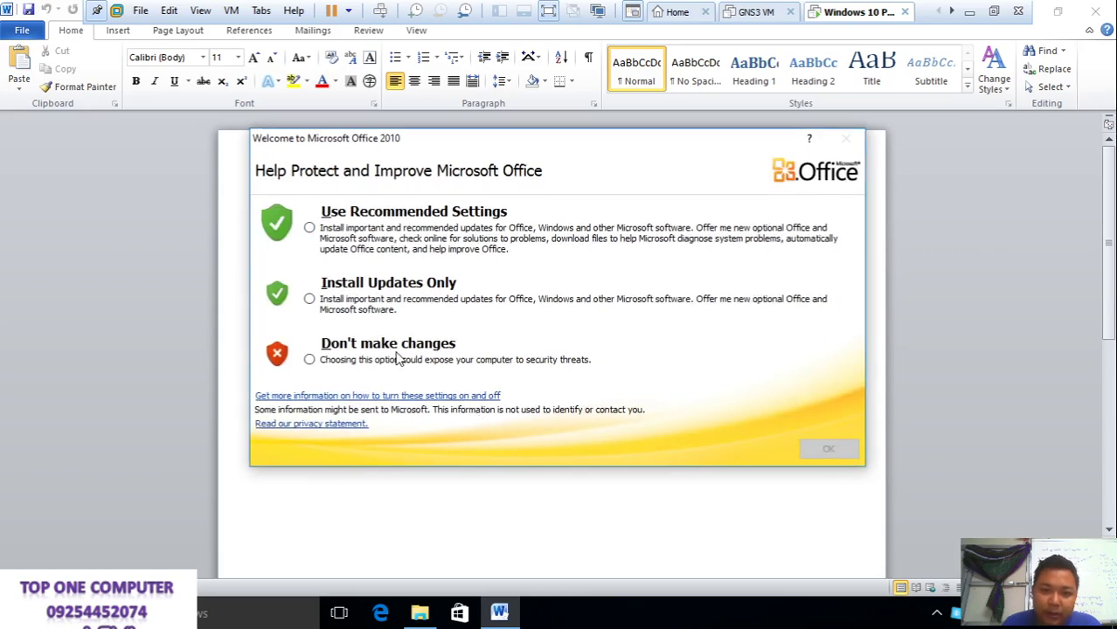
click(309, 359)
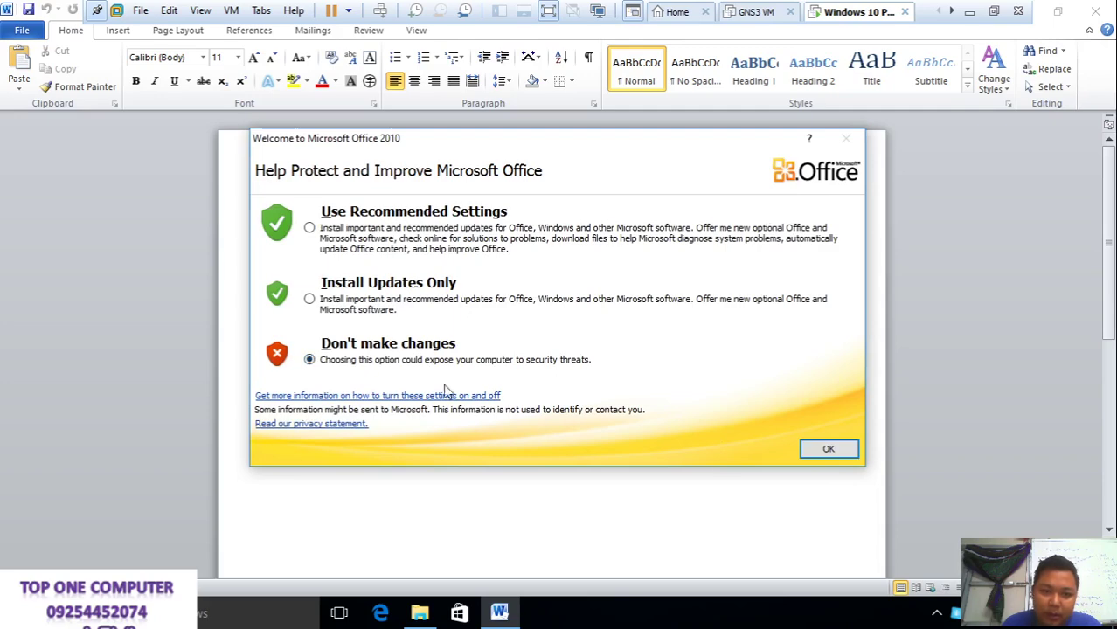
click(822, 448)
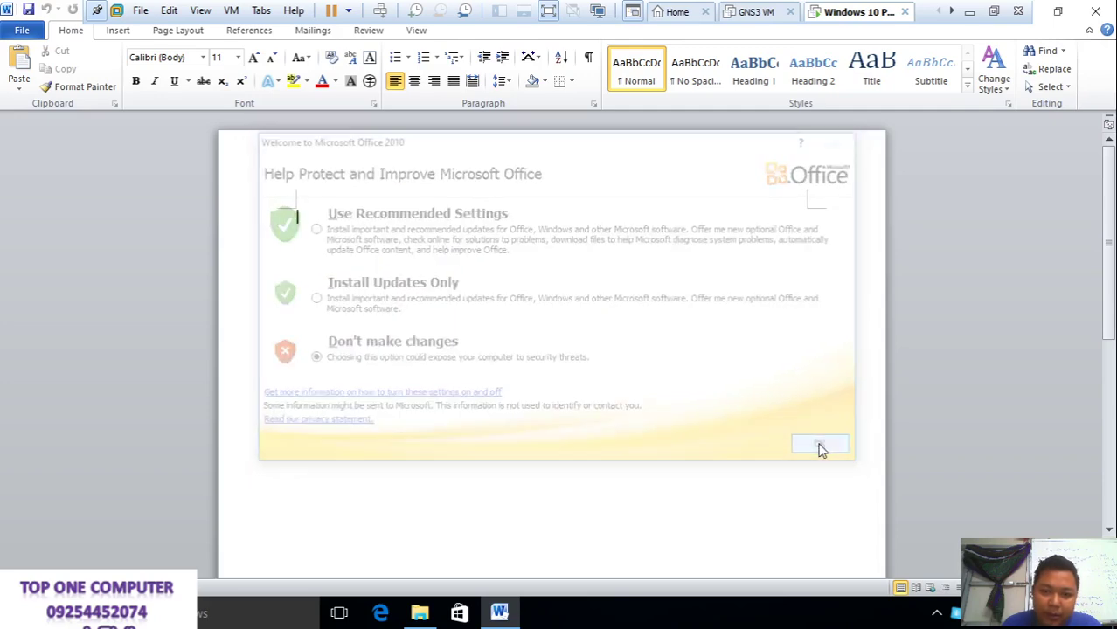
Show Word's page layout commands and restore the maximized Word window to a smaller size
click(178, 30)
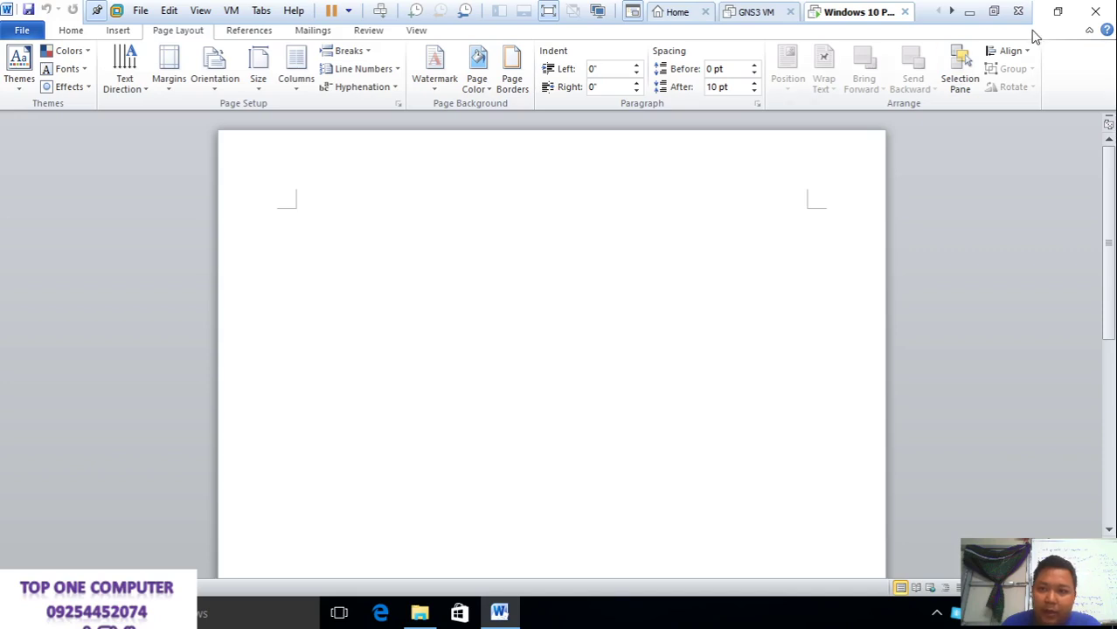
click(1058, 12)
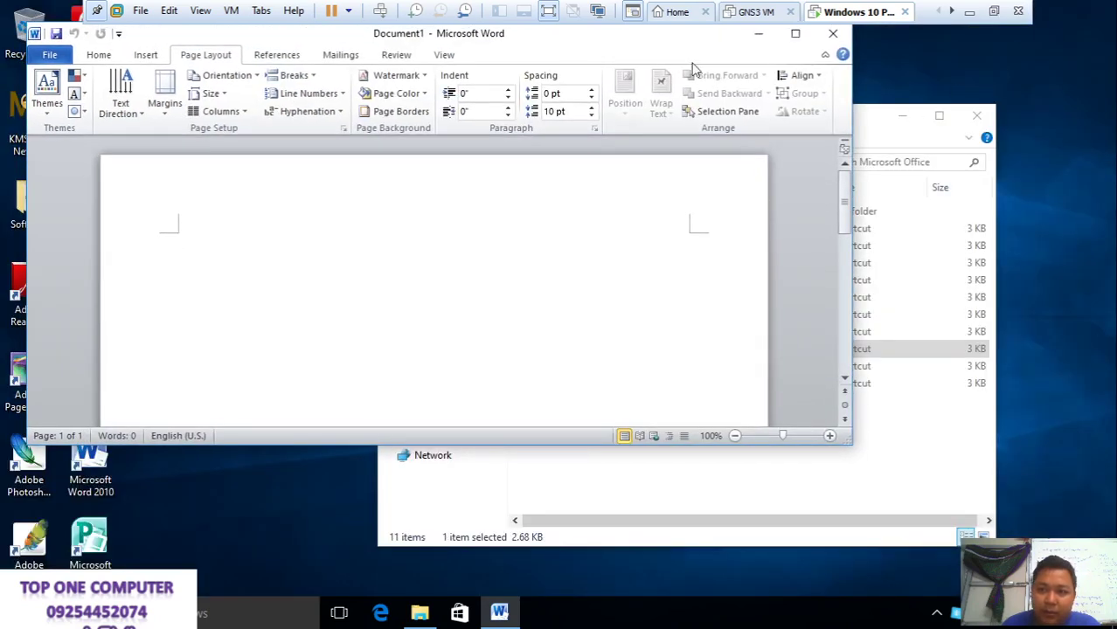
Check Word's View and Review commands, and close both Word and the Microsoft Office folder window
drag(656, 37, 653, 191)
click(437, 211)
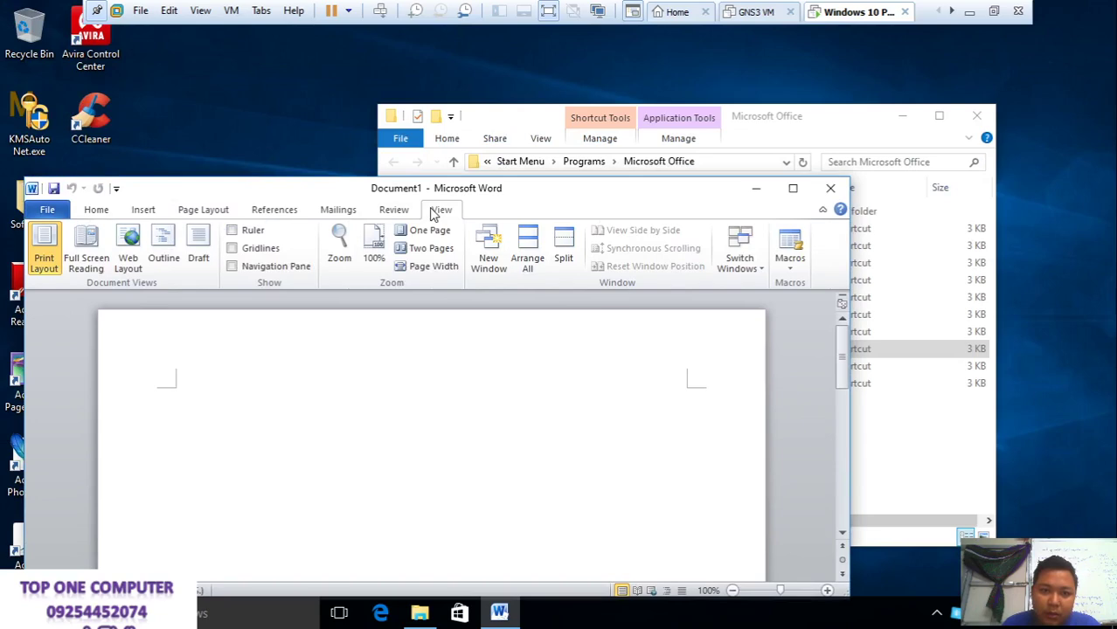
click(390, 212)
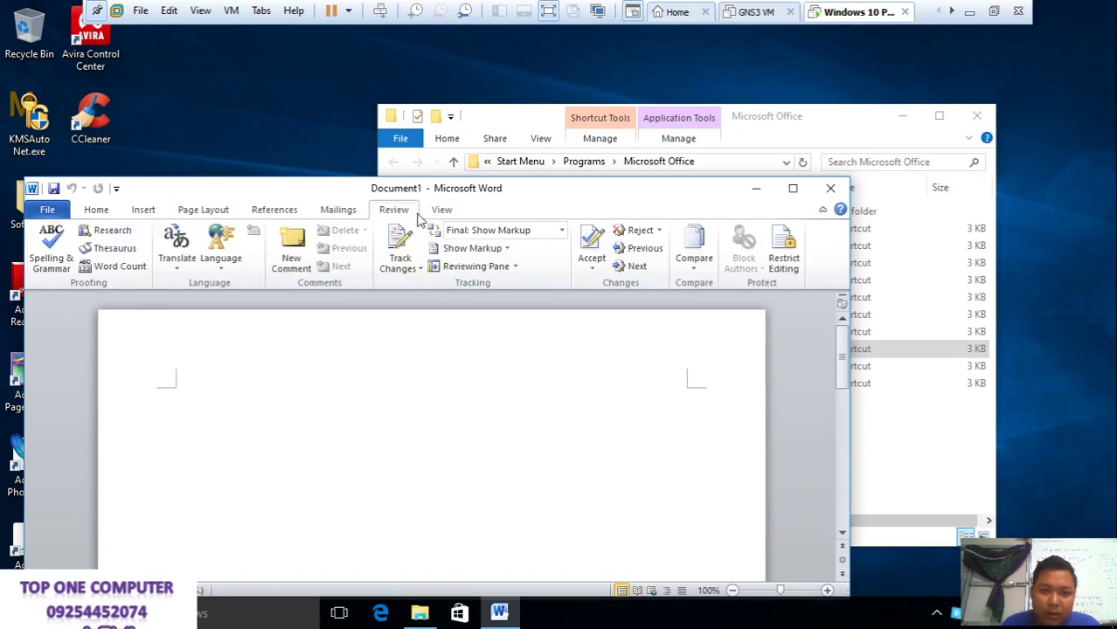
click(830, 188)
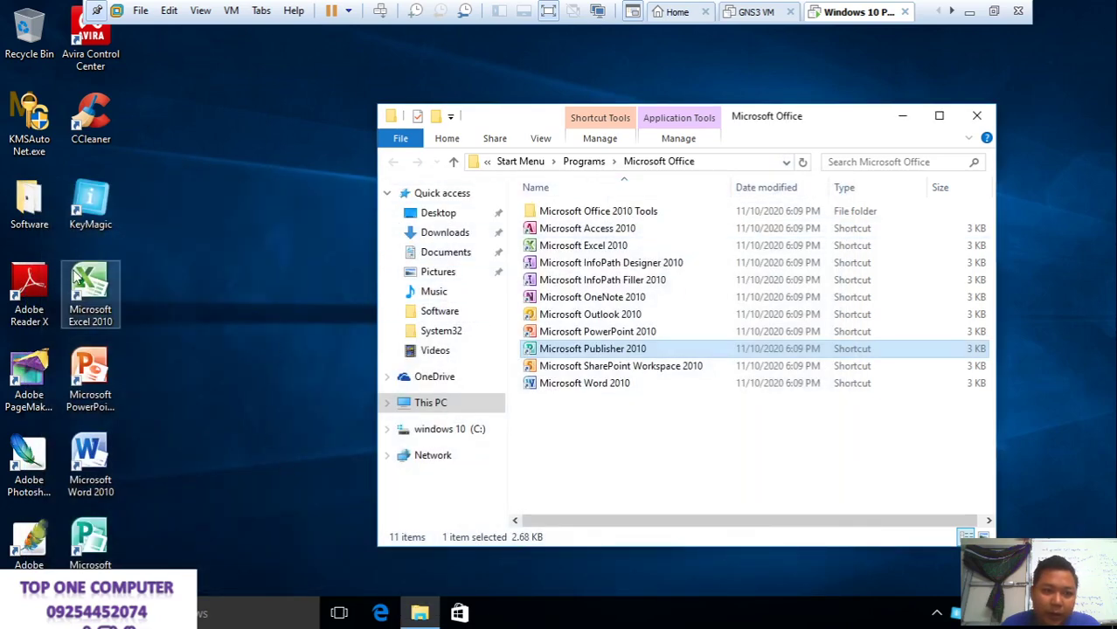
click(976, 115)
Open the desktop Software folder maximized and browse through Software 2 and Office 2010 For 32, 64 Bit to the KMSpico Install folder
double_click(36, 210)
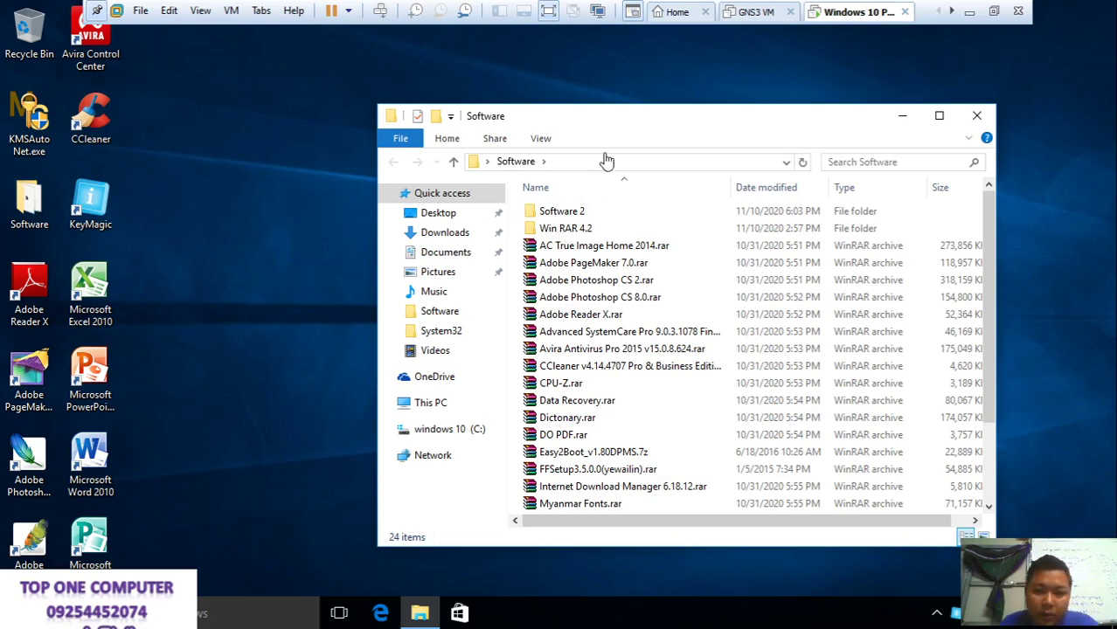
click(939, 115)
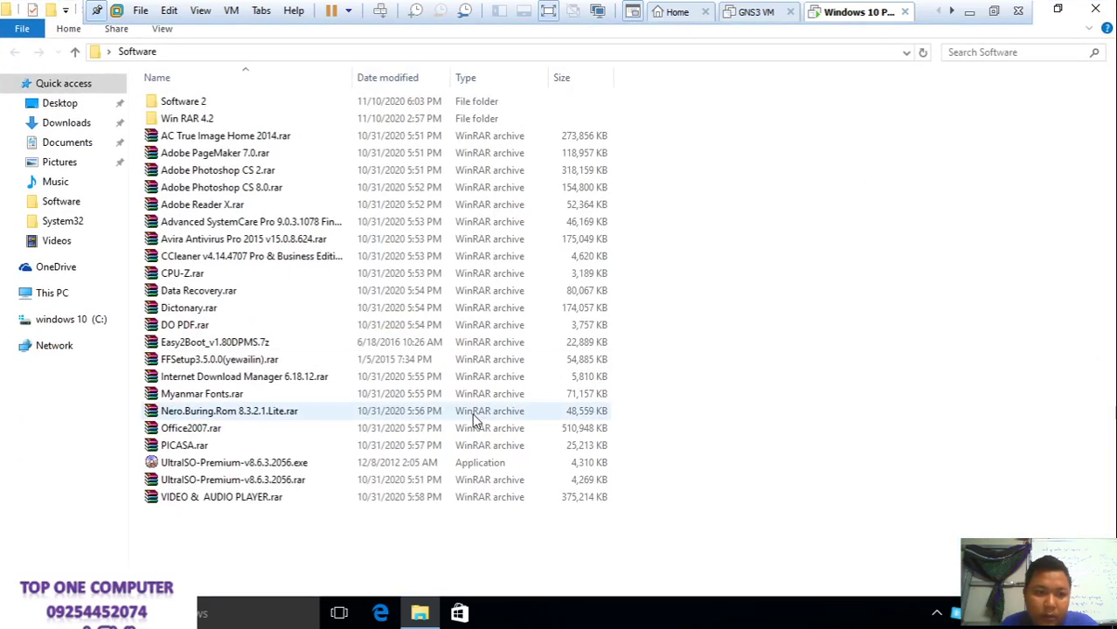
double_click(265, 101)
double_click(267, 103)
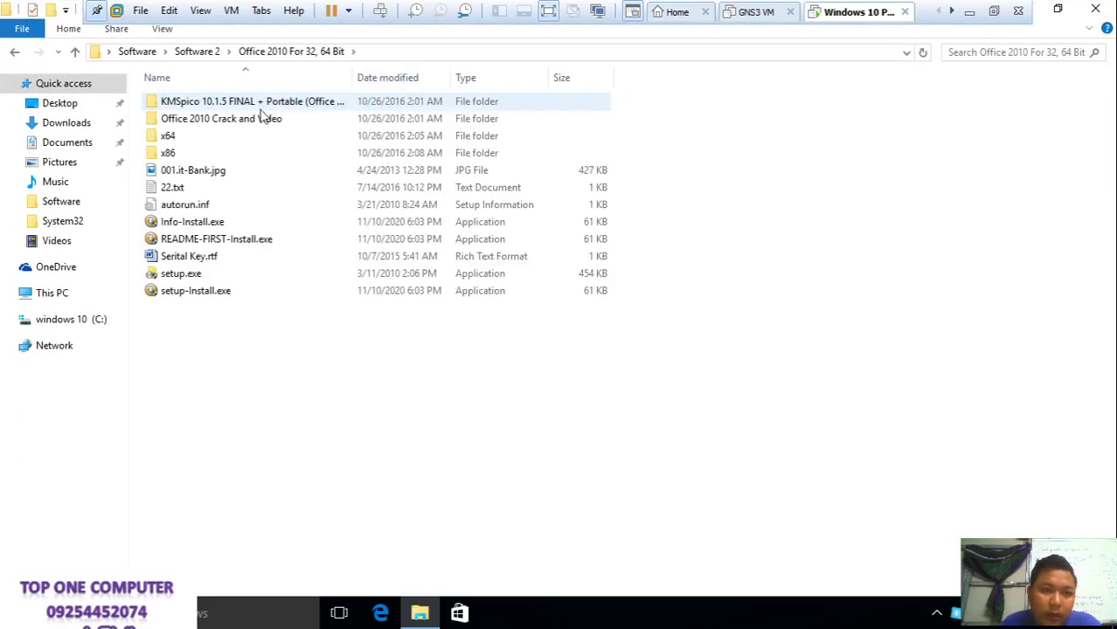
click(274, 105)
double_click(274, 103)
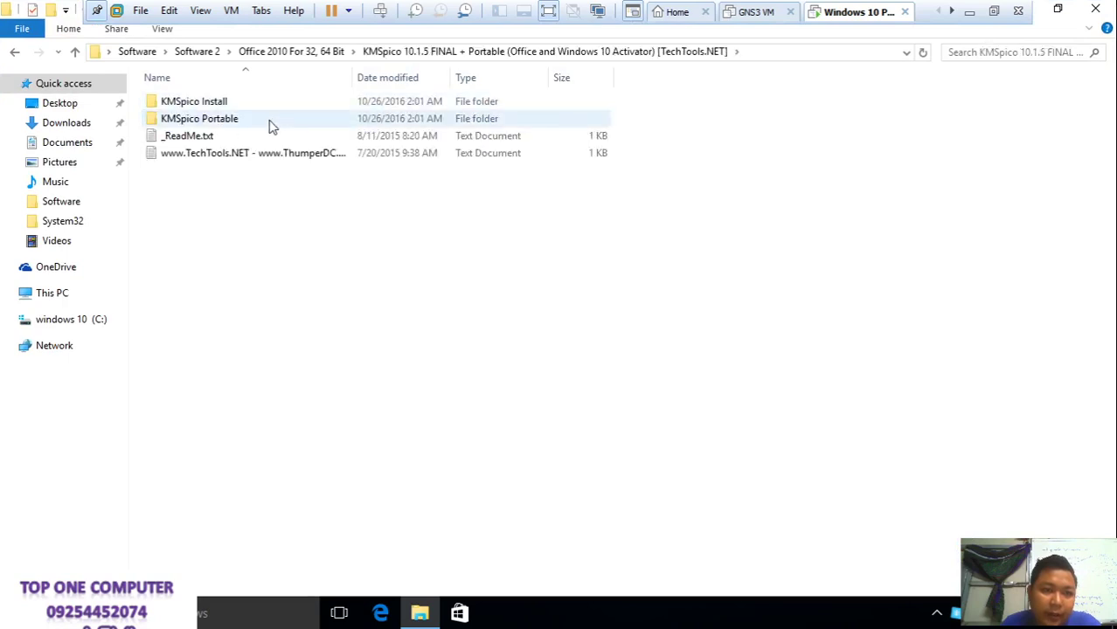
click(278, 107)
double_click(278, 107)
Launch KMSpico_setup.exe and allow it to make changes to the PC
click(278, 107)
right_click(280, 106)
click(304, 133)
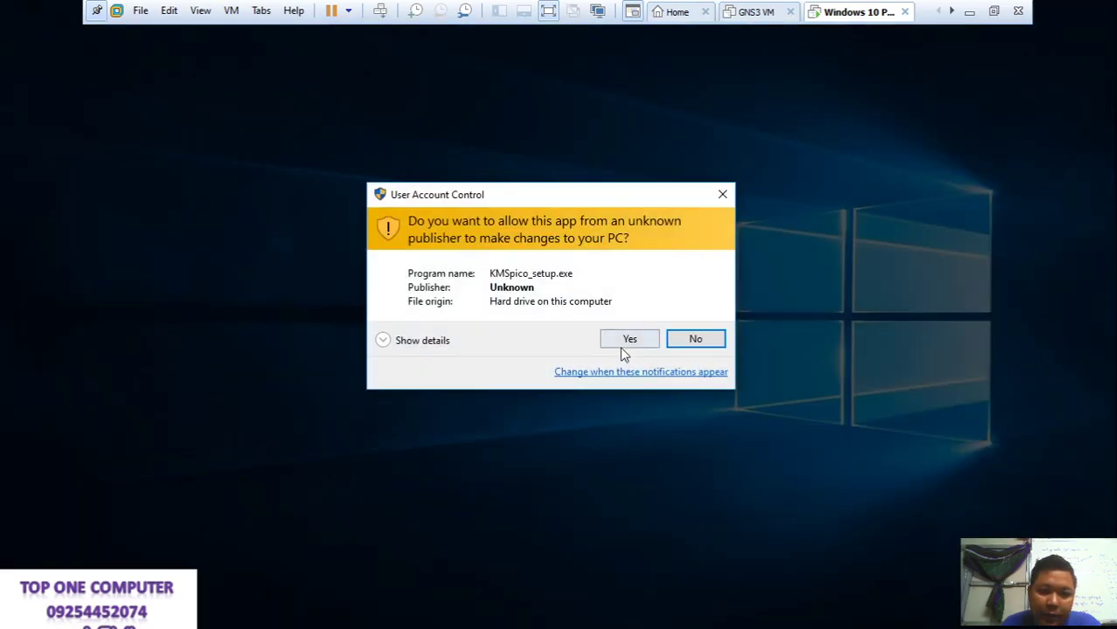
click(625, 340)
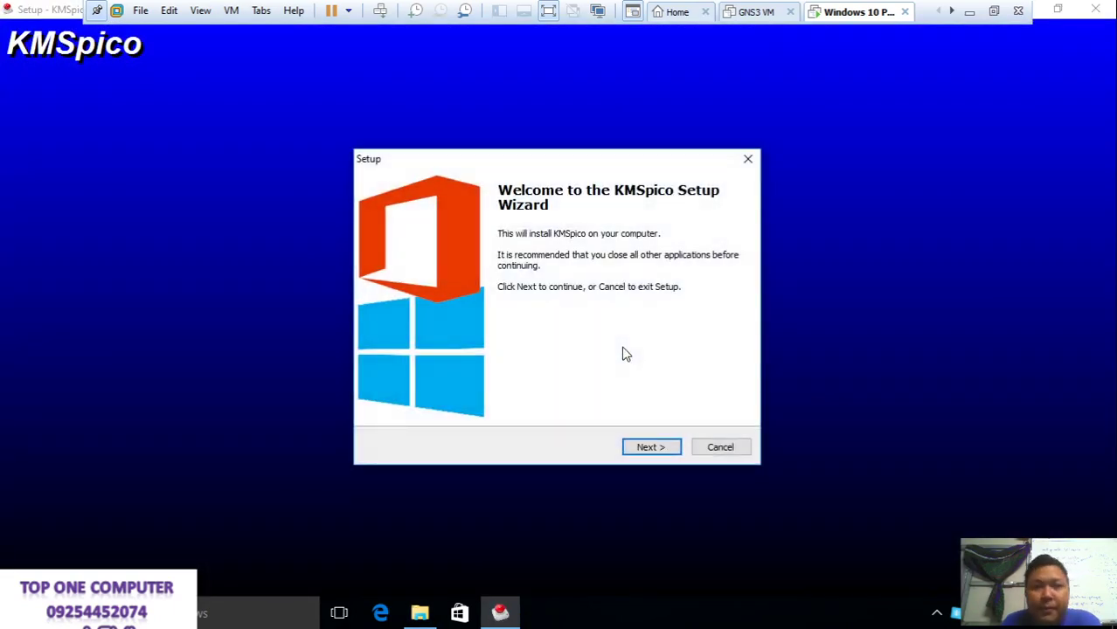
Accept the KMSpico license agreement and continue the setup with the default KMSpico Start Menu folder
click(651, 448)
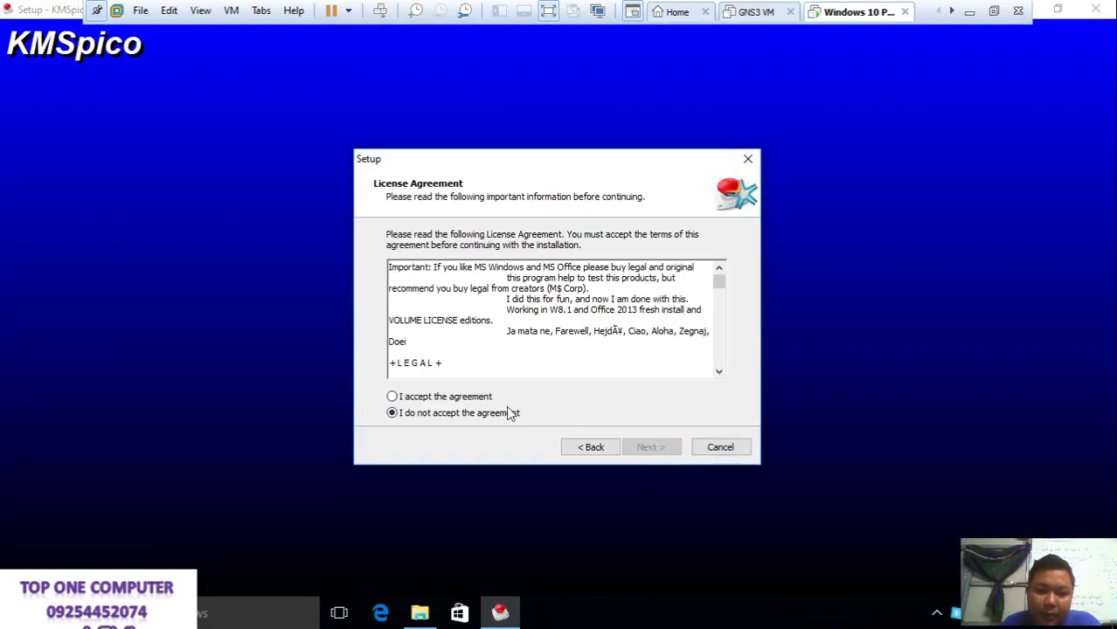
click(474, 396)
click(650, 449)
click(654, 450)
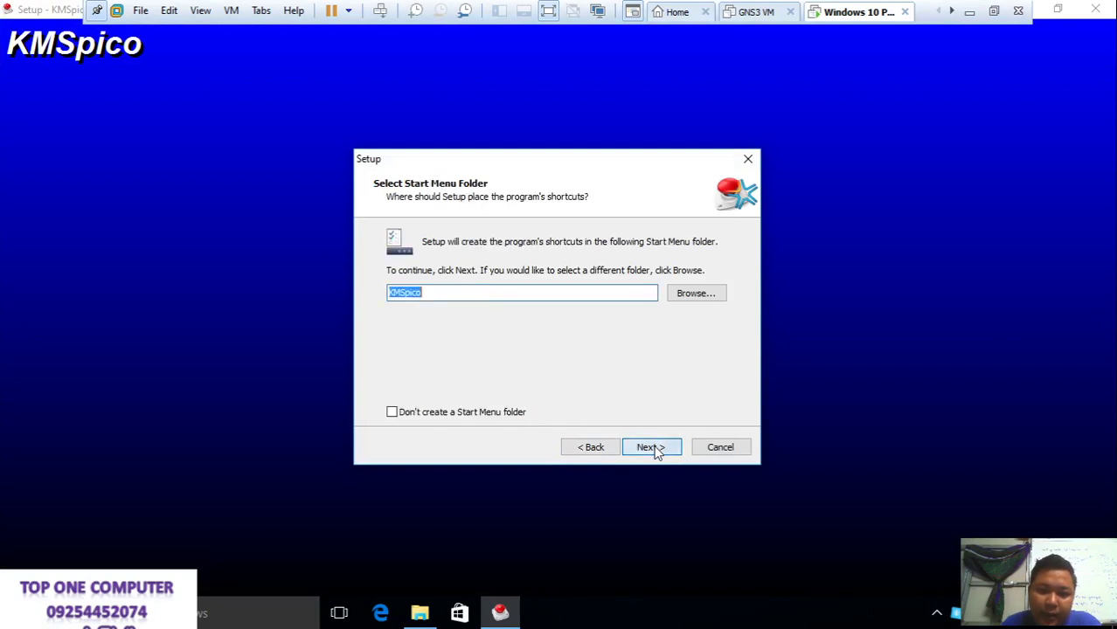
click(654, 450)
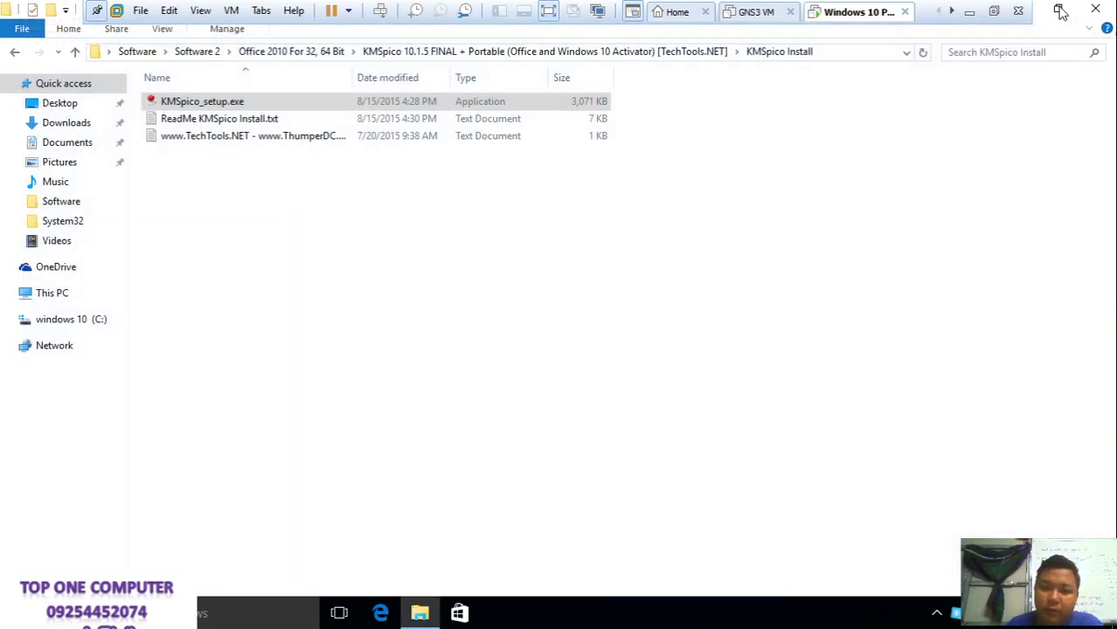
Restore the KMSpico Install folder window to a smaller size and open Microsoft Word 2010 in a maximized window
click(1059, 10)
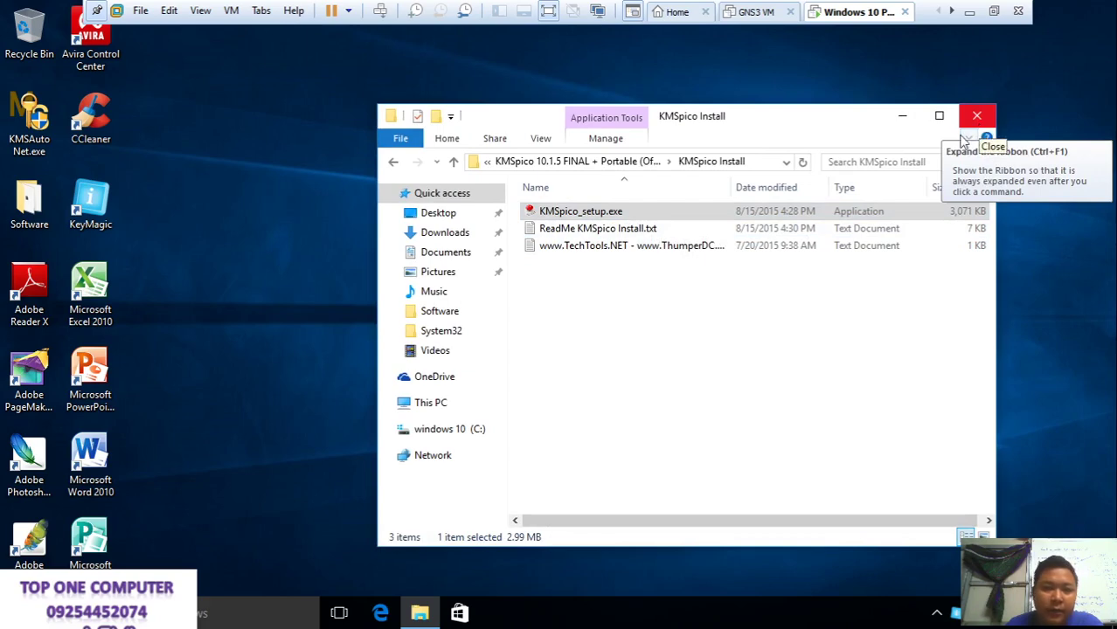
double_click(93, 493)
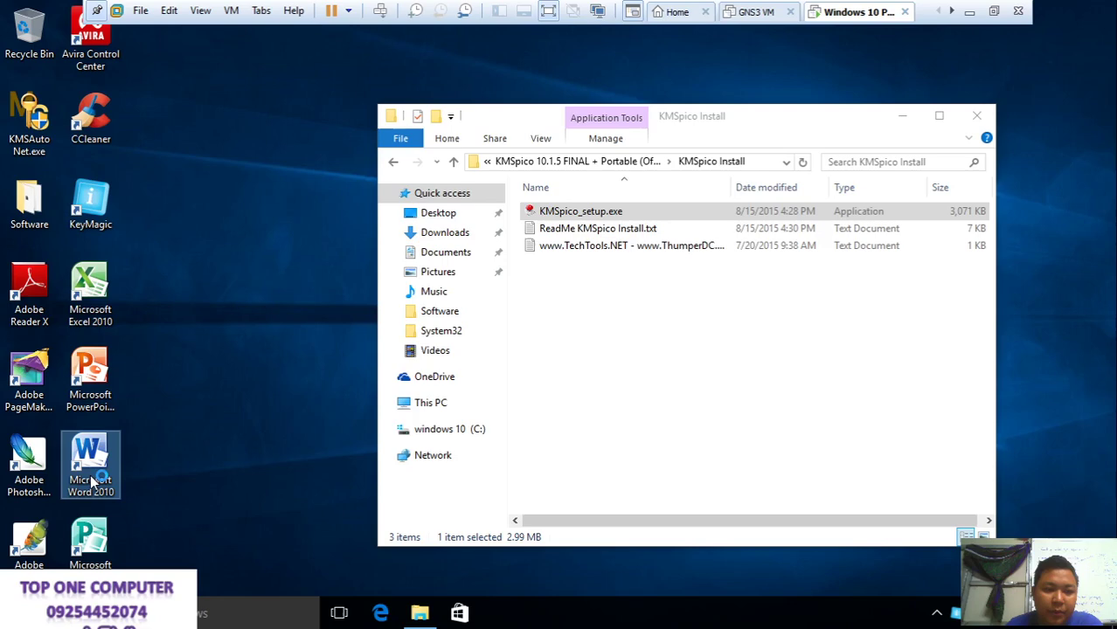
right_click(302, 122)
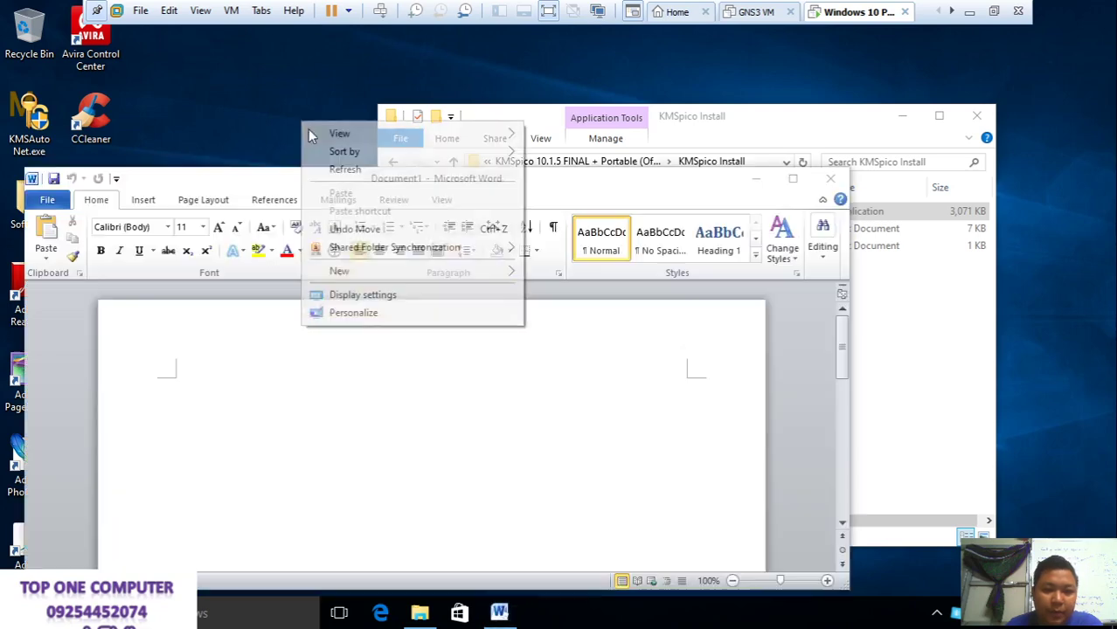
click(343, 171)
double_click(372, 180)
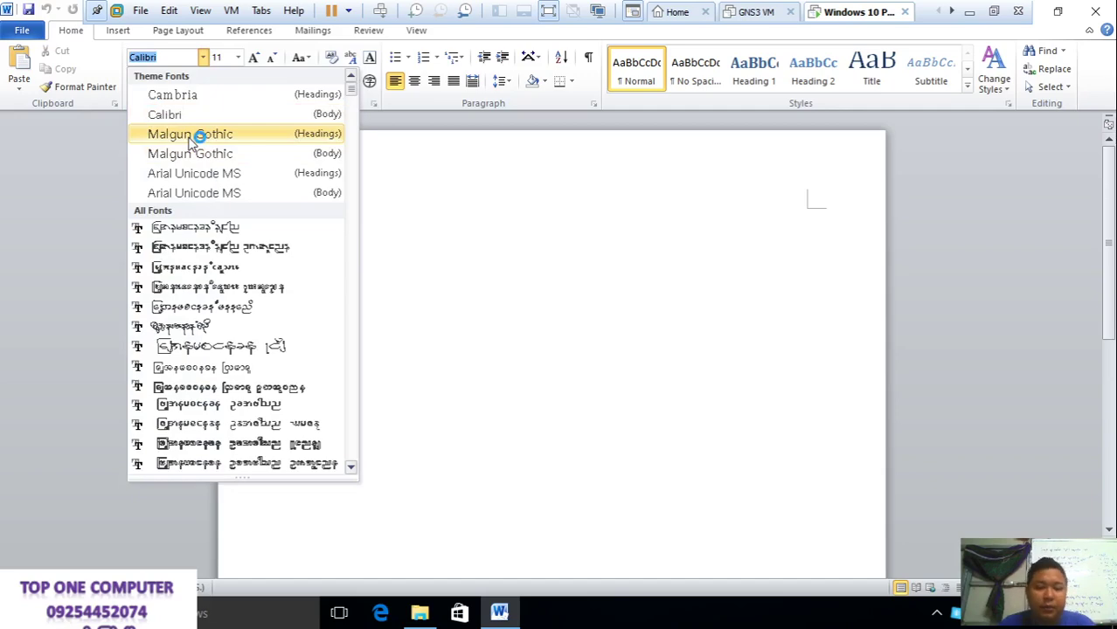
Set the font of the blank document to Pyidaungsu and switch on the KeyMagic Myanmar keyboard
text(Palace Script MT)
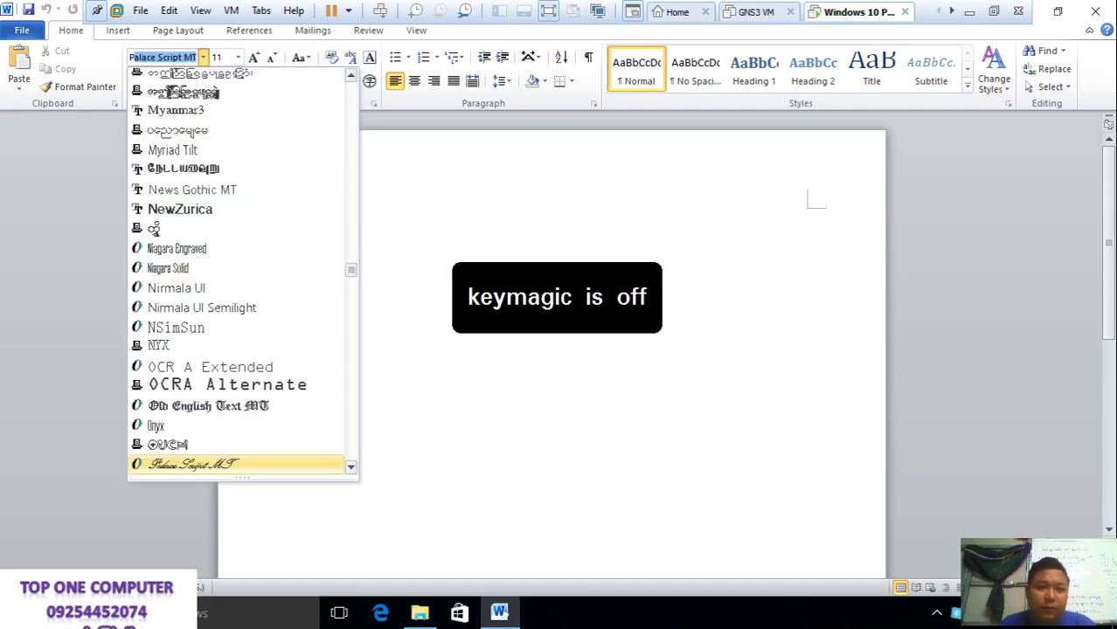
key(Return)
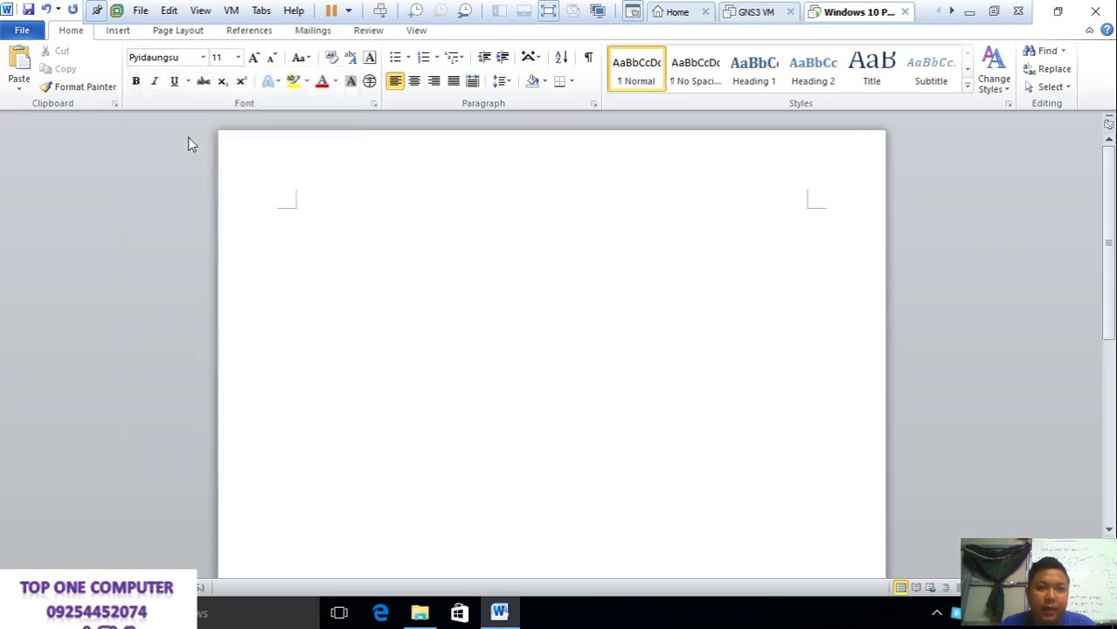
key(ctrl+shift)
text(a)
key(BackSpace)
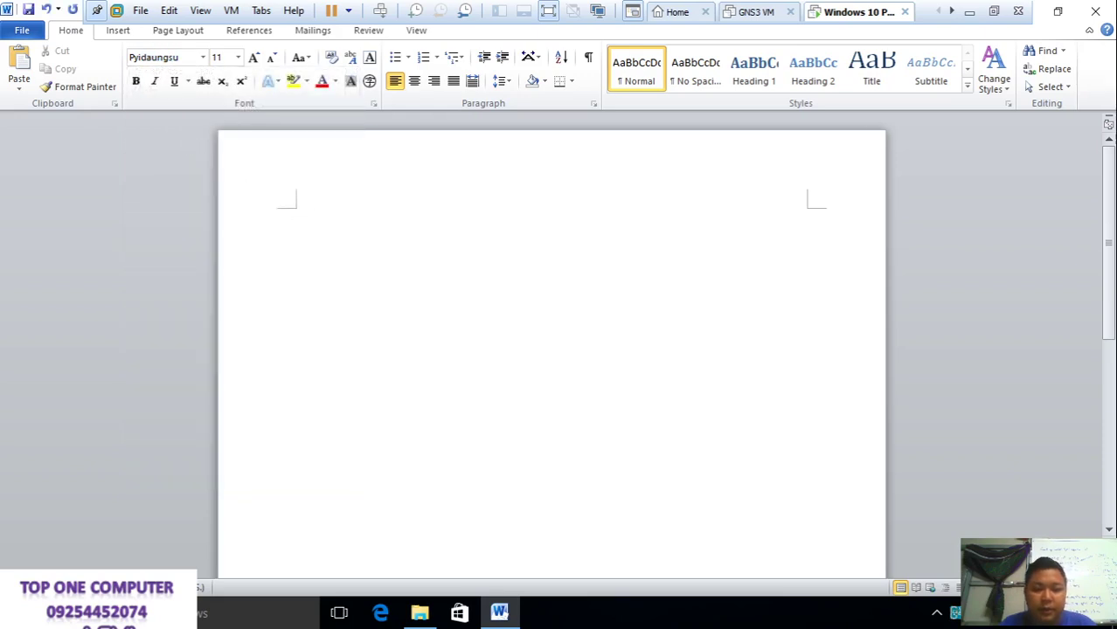
Write မြန်မာ on the first line and, with KeyMagic turned off, Myanmar on the second line
text(ဖ)
text(မာ)
key(Return)
key(ctrl+space)
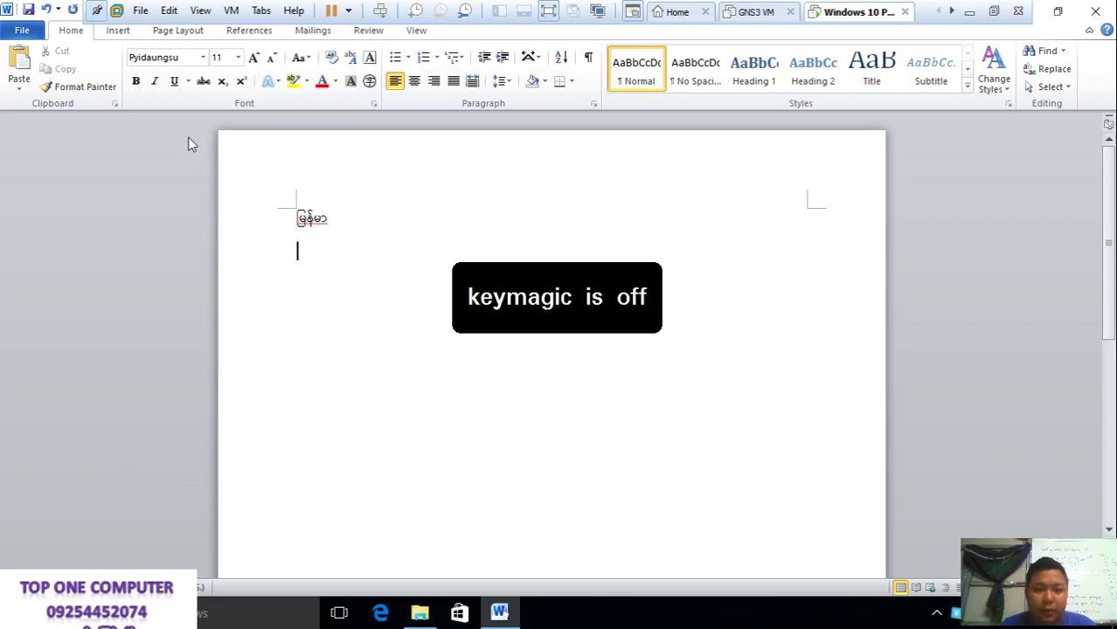
text(myanmar)
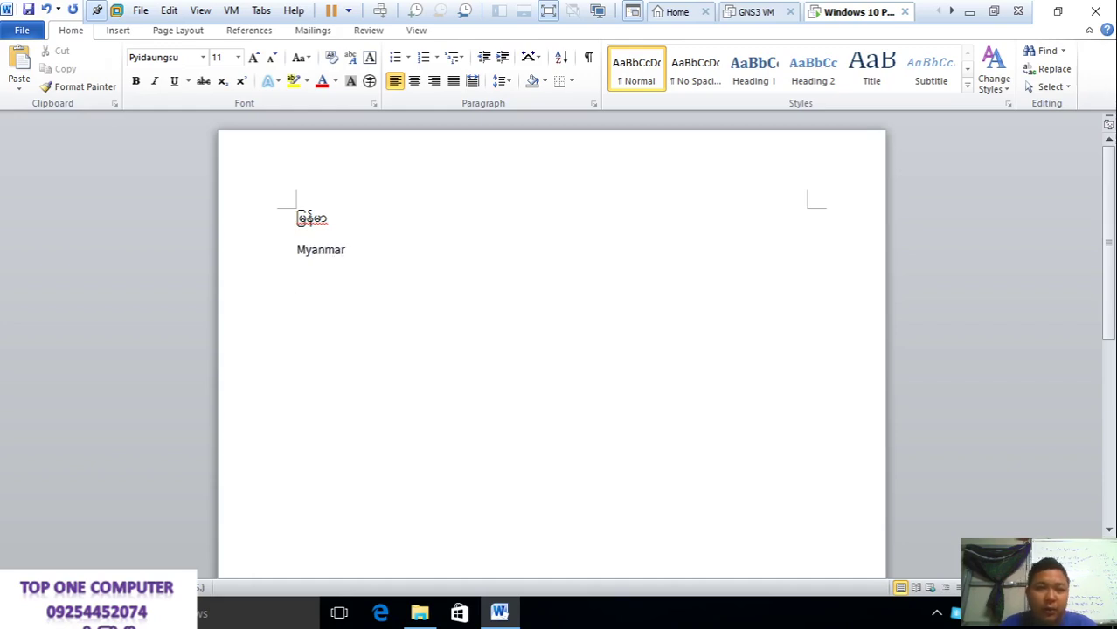
Try to apply a font named Korea, and decline to use the unavailable font
click(166, 58)
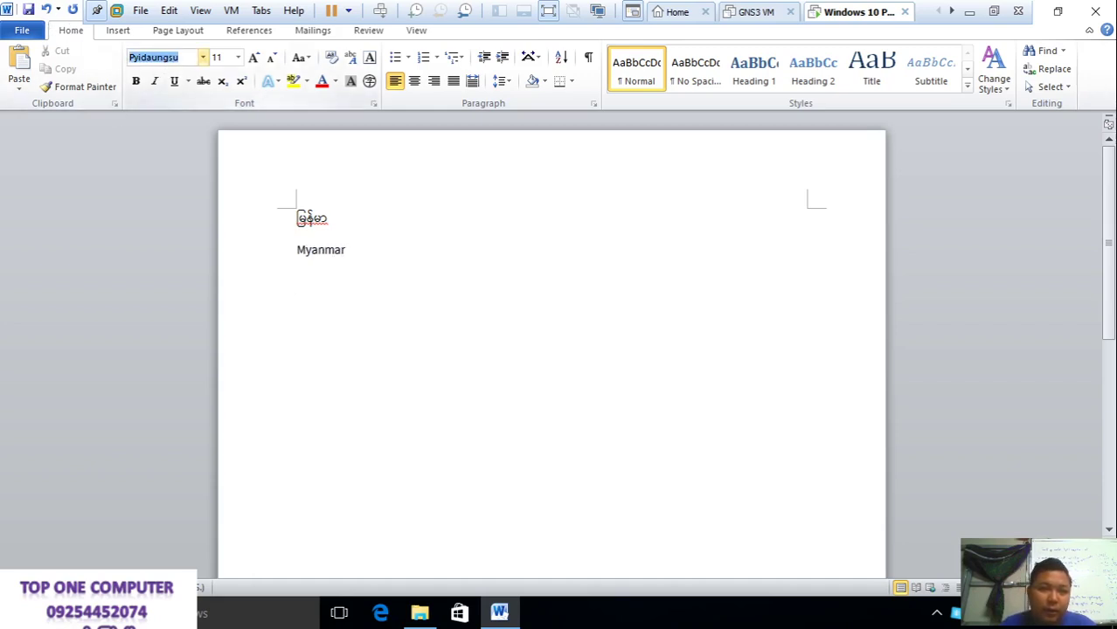
key(ctrl+shift)
key(ctrl+shift)
text(Korea)
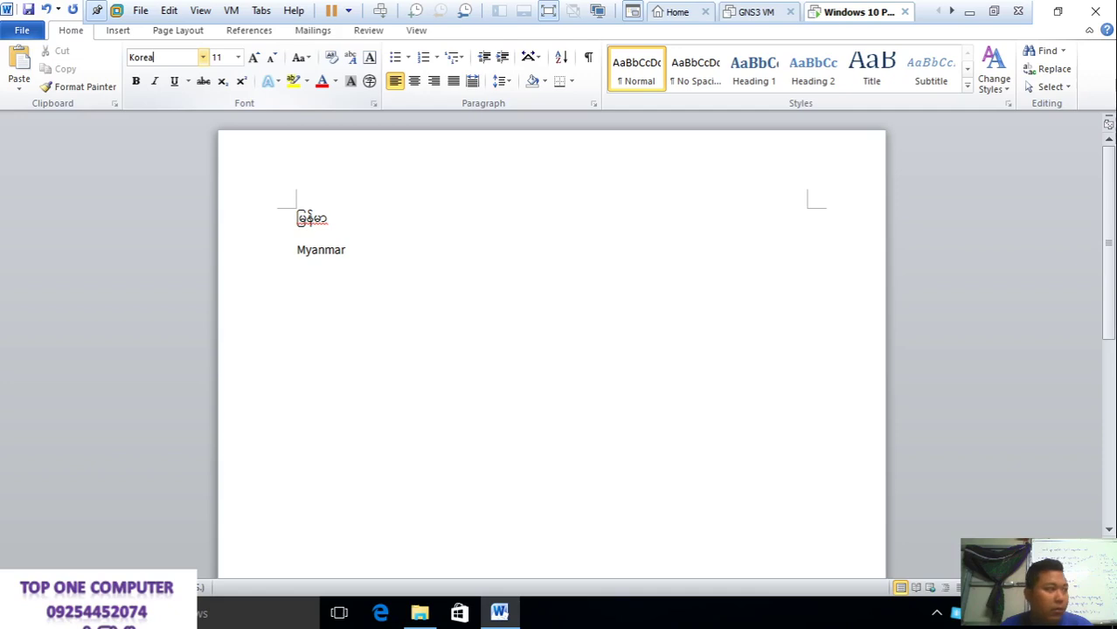
key(Return)
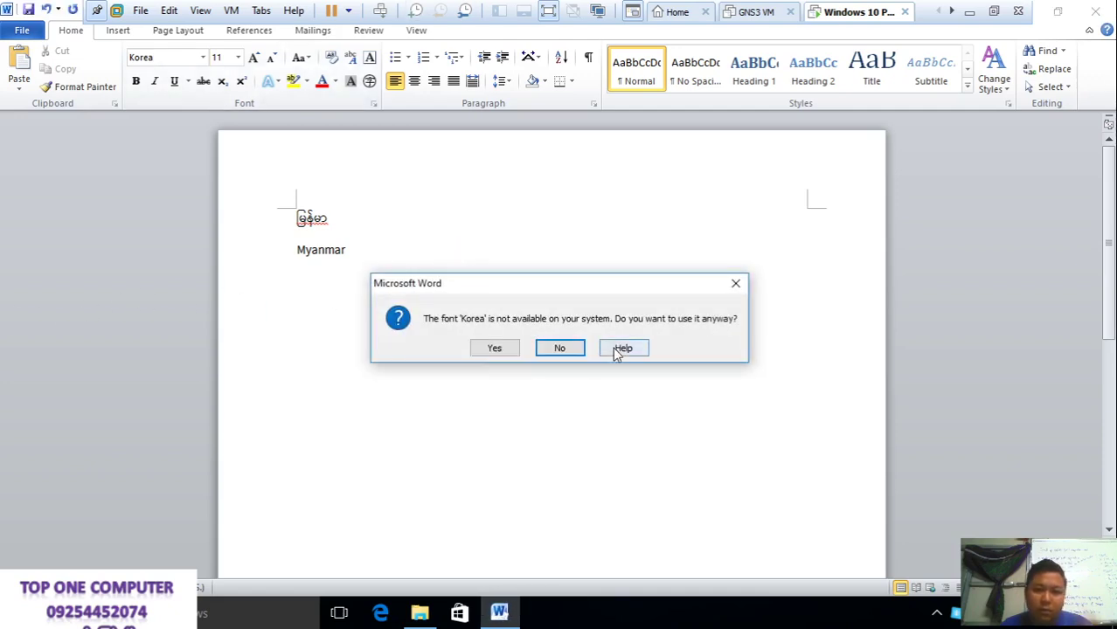
click(575, 348)
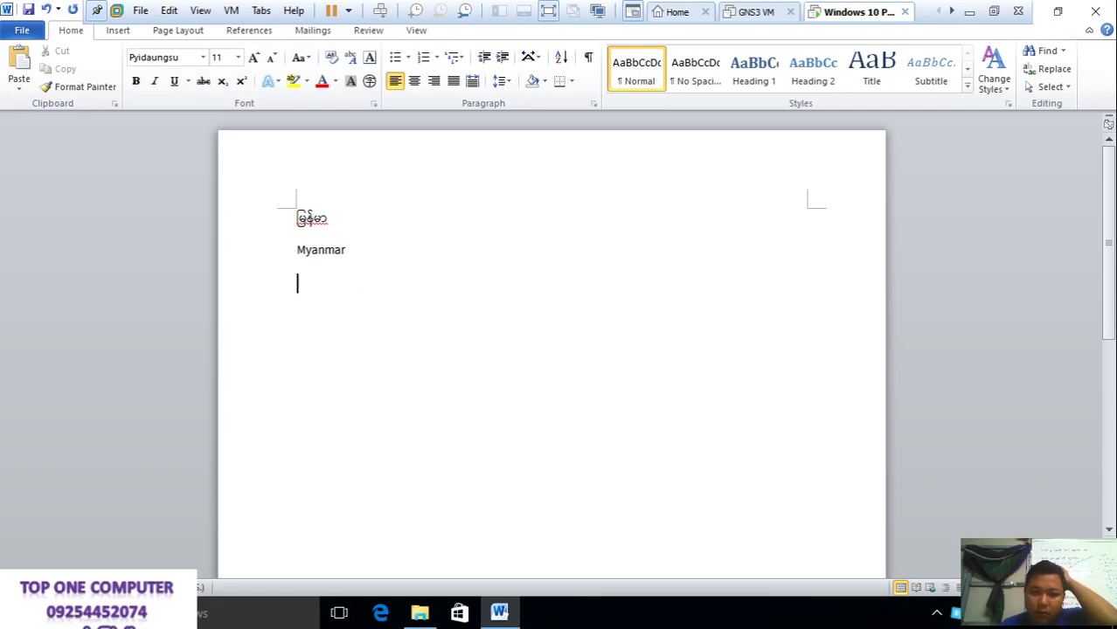
Look through the font list as far as the Microsoft fonts and leave the font unchanged
click(203, 57)
scroll(324, 101, down, 10)
drag(351, 94, 361, 248)
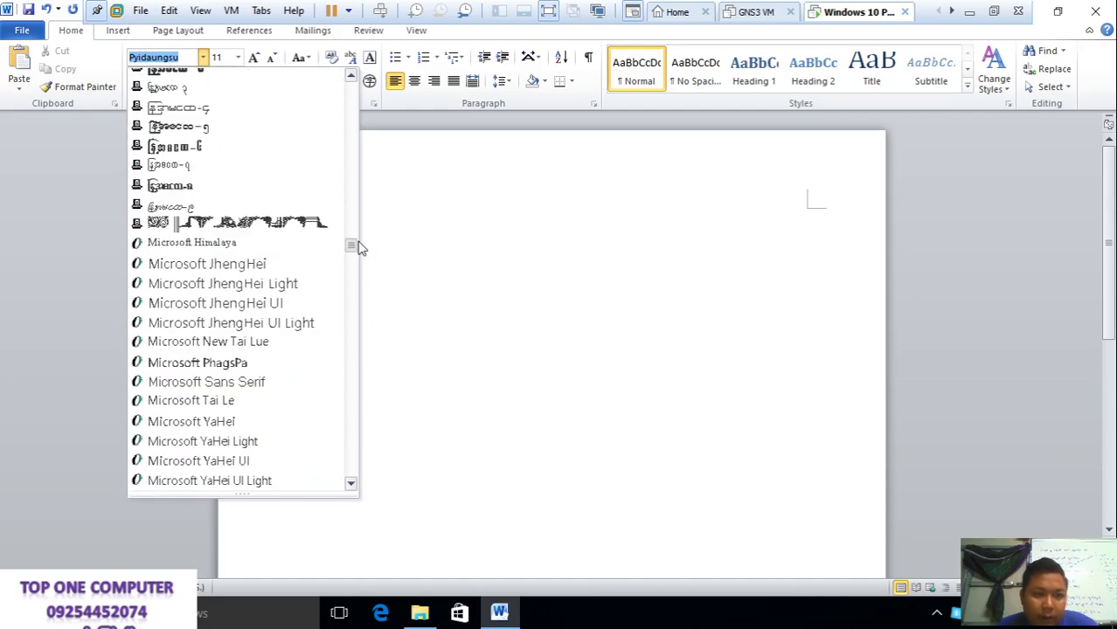
click(416, 206)
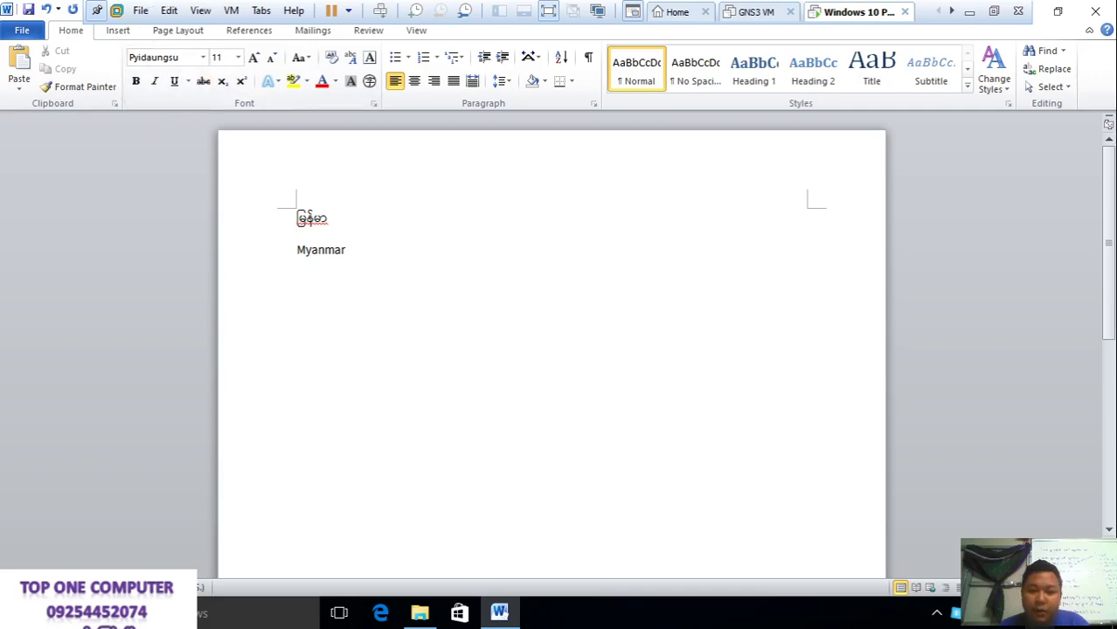
Pick another keyboard input language and test it with the character ㅎ on the third line
click(1054, 614)
click(1020, 518)
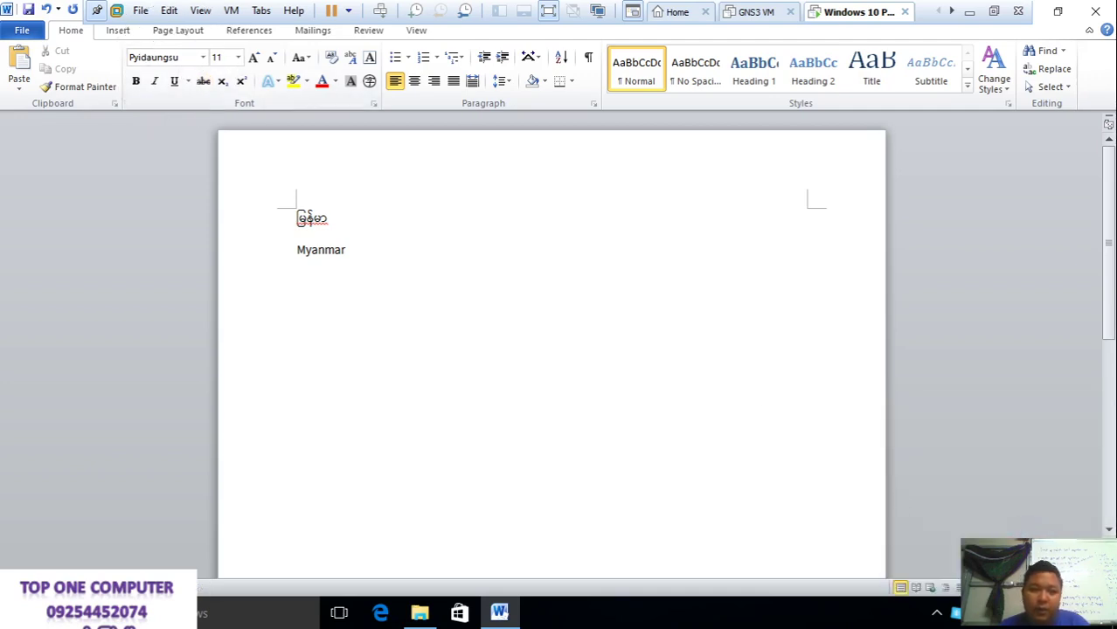
text(ㅎ)
key(BackSpace)
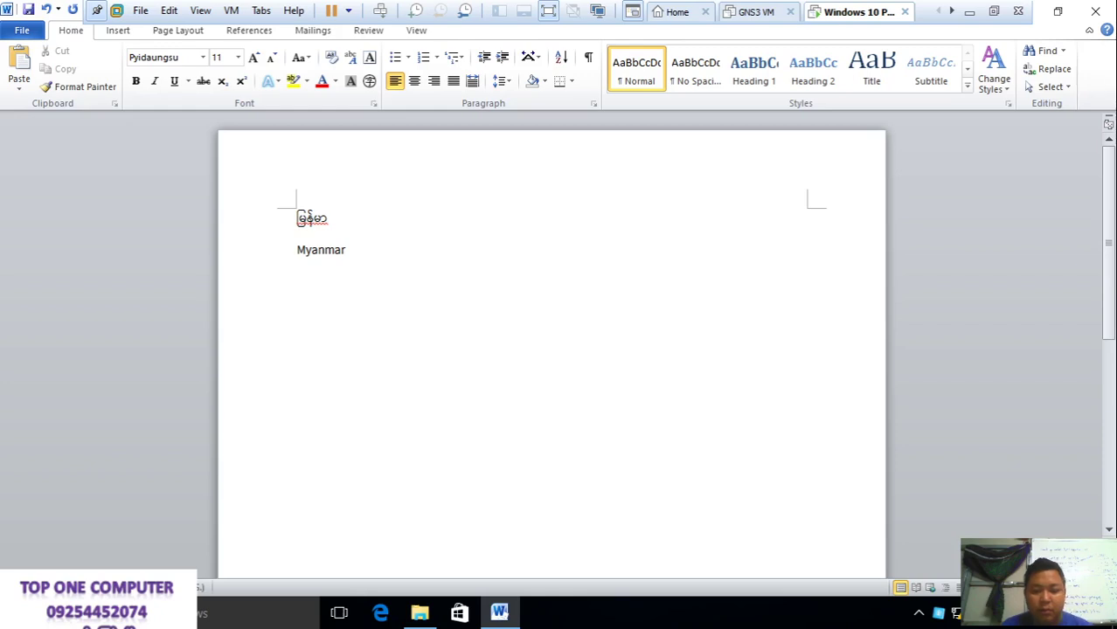
Cycle through the keyboard input languages and test the active one with a few Myanmar characters on the third line, deleting them again
key(ctrl+shift)
key(ctrl+shift)
key(ctrl+shift)
key(ctrl+shift)
key(ctrl+shift)
key(ctrl+shift)
key(ctrl+shift)
key(ctrl+shift)
key(ctrl+shift)
key(ctrl+shift)
key(super+space)
key(super+space)
text(သော်သာဝေ)
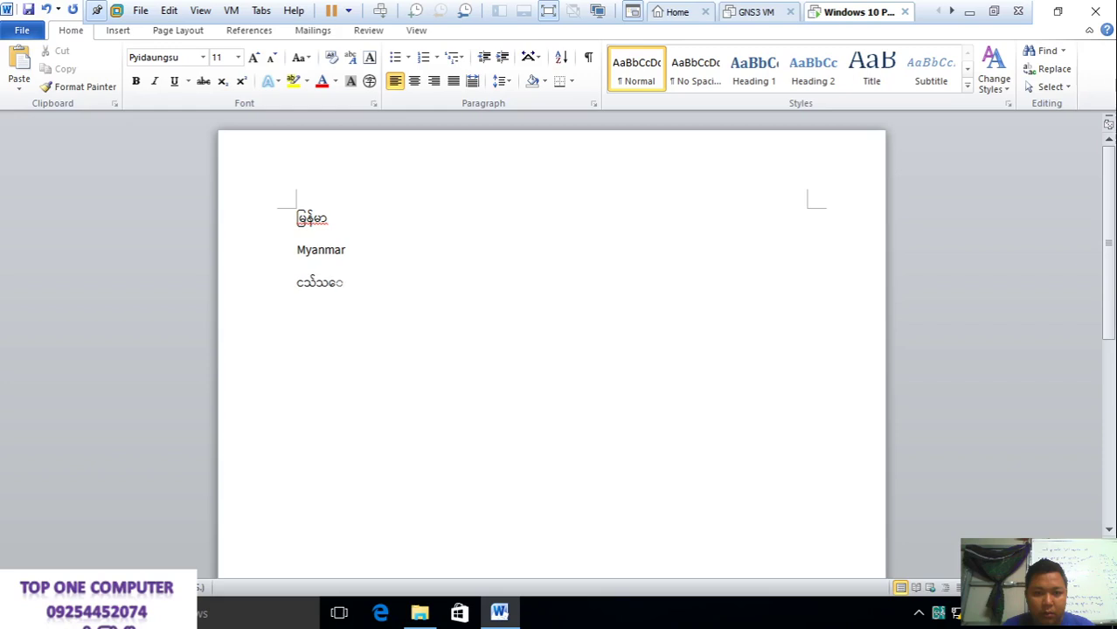
key(BackSpace)
key(BackSpace)
key(BackSpace)
key(BackSpace)
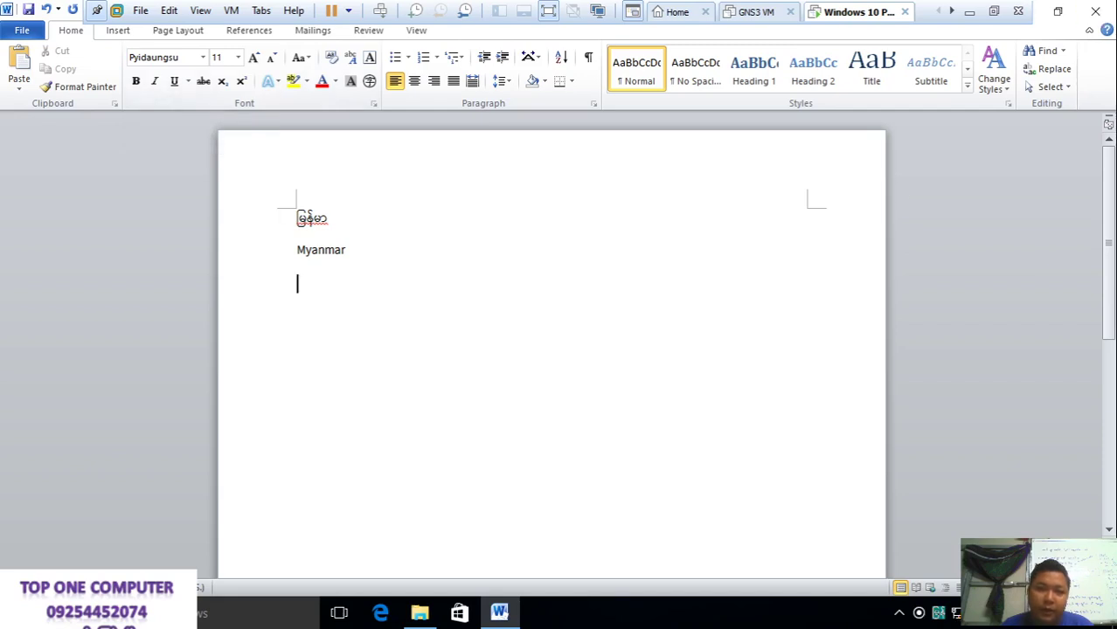
Set the font for the third line to Zawgyi-One
click(202, 58)
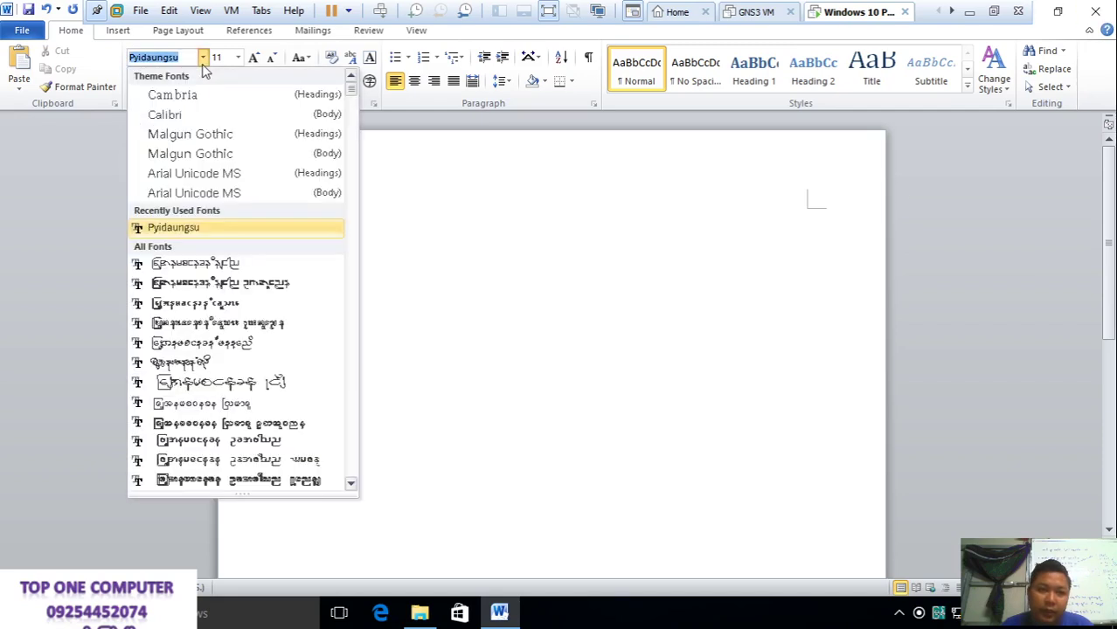
text(c)
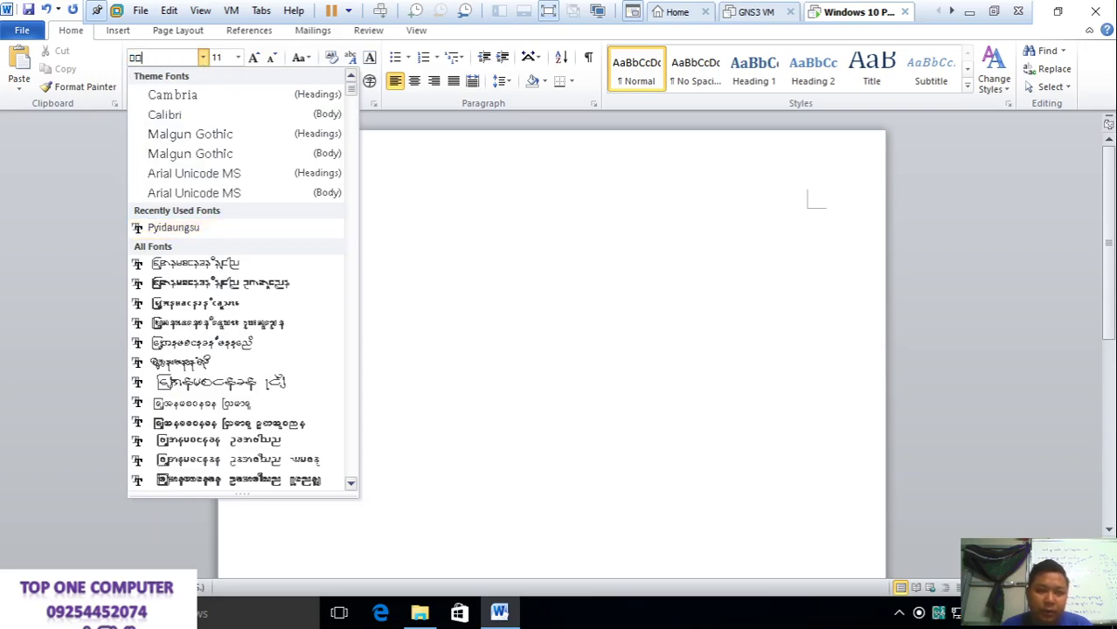
text(zaw)
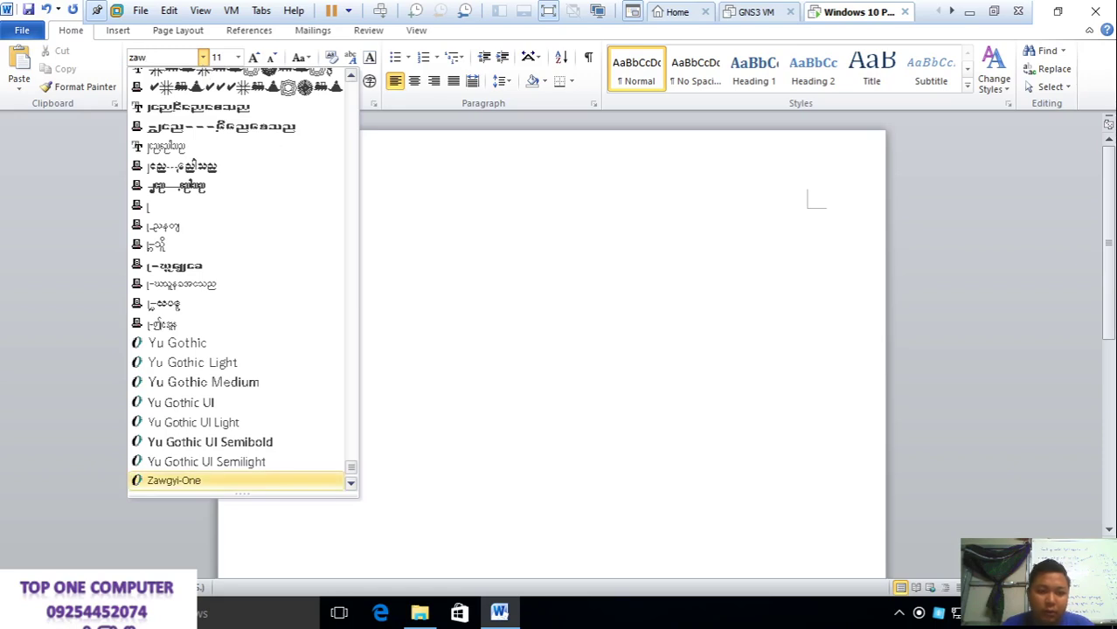
click(175, 481)
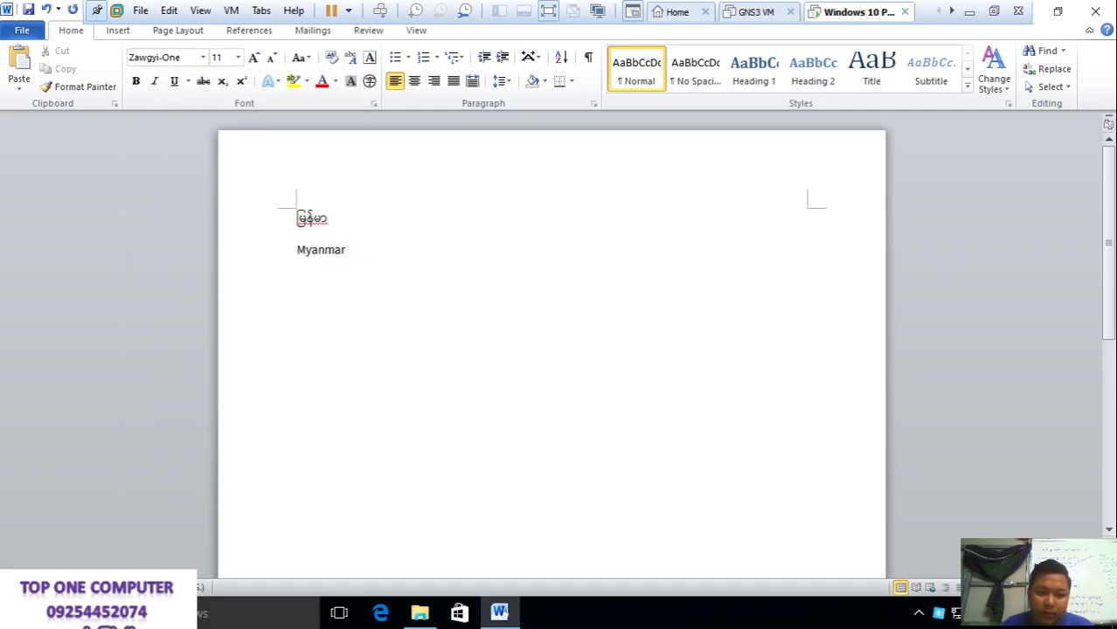
Switch the keyboard input language to Myanmar and enter test syllables such as ဖြေ and ကြေ on the third line
key(ctrl+shift)
key(ctrl+shift)
key(ctrl+shift)
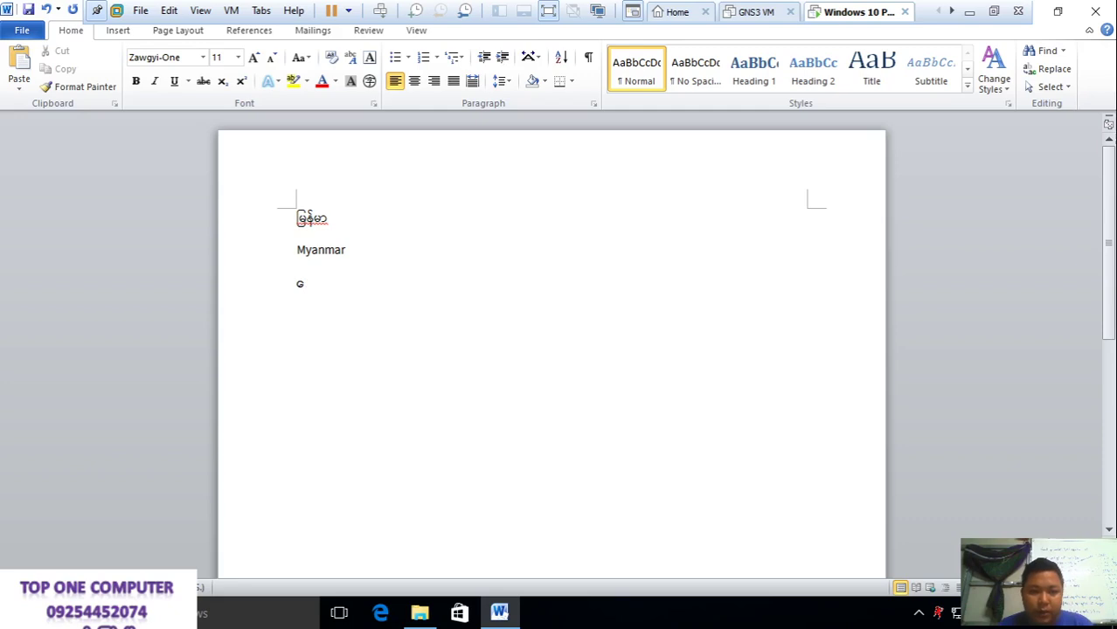
text(ဝ)
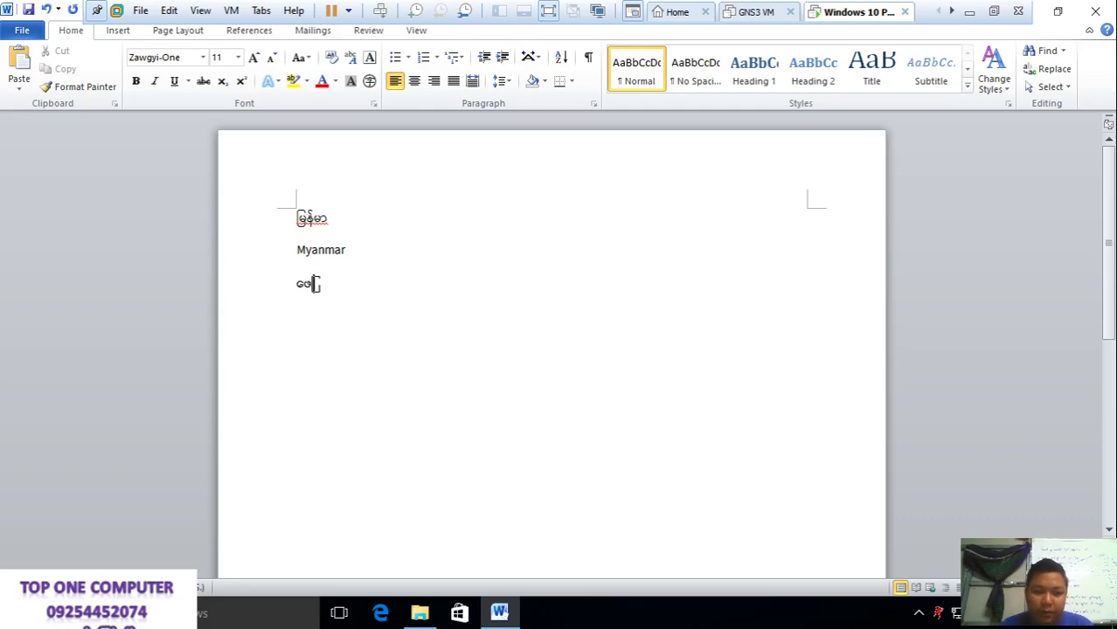
key(BackSpace)
key(BackSpace)
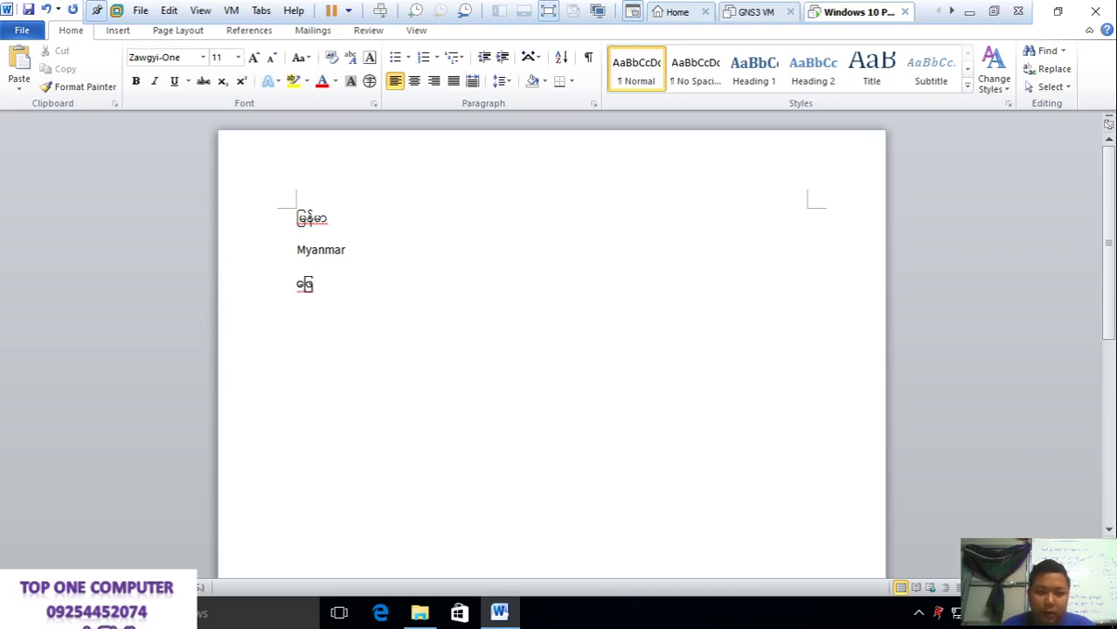
text(ကာ)
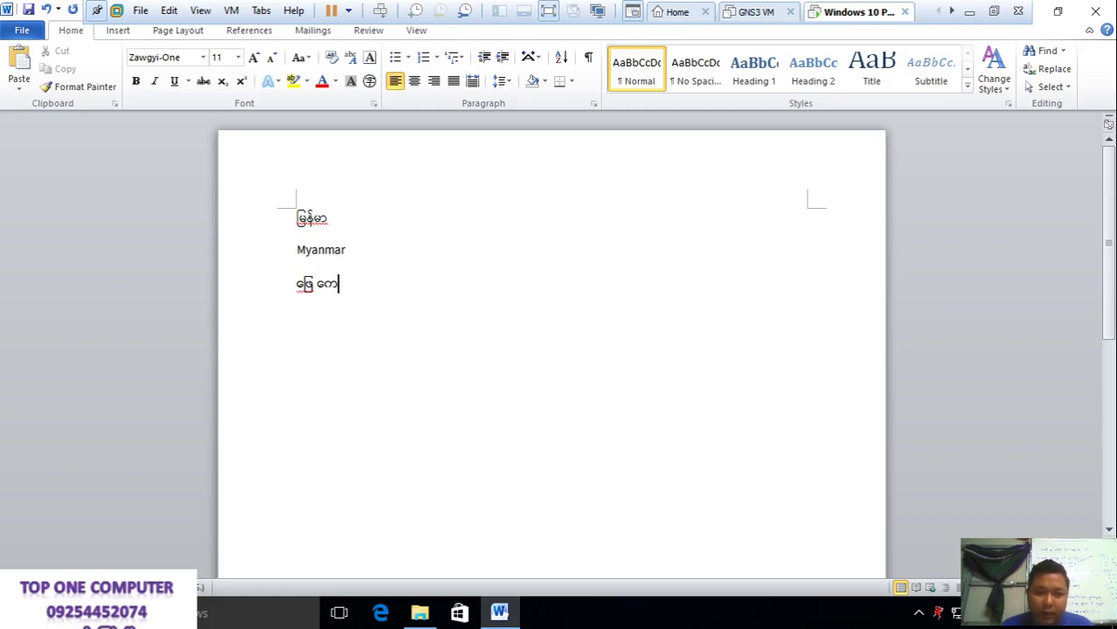
text( ေကာ)
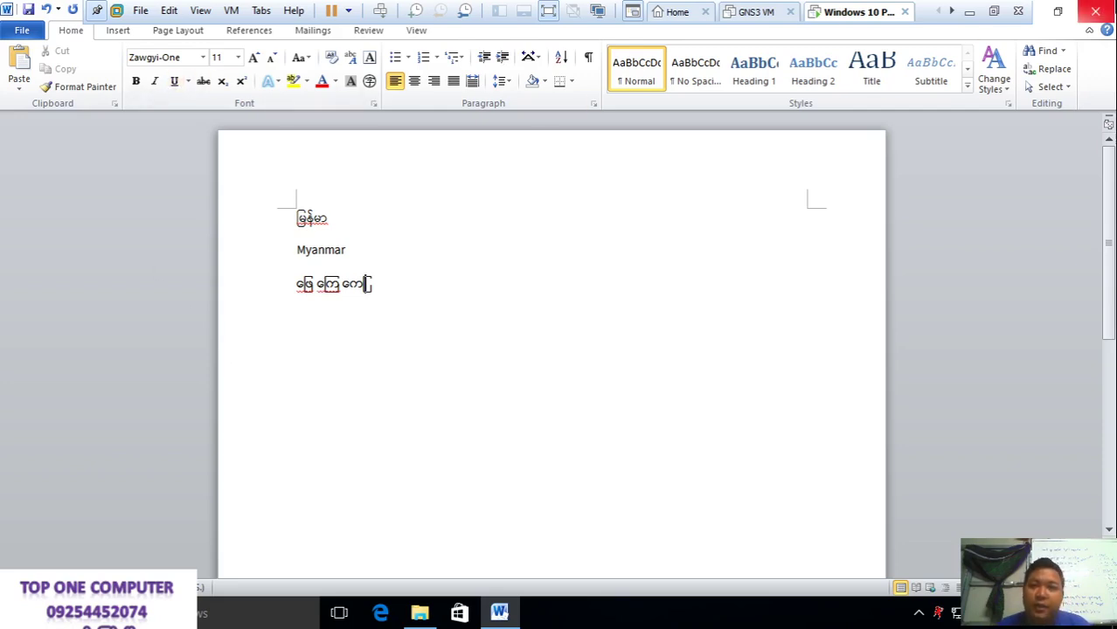
Close Word without saving Document1, and close the KMSpico Install folder window
click(1107, 7)
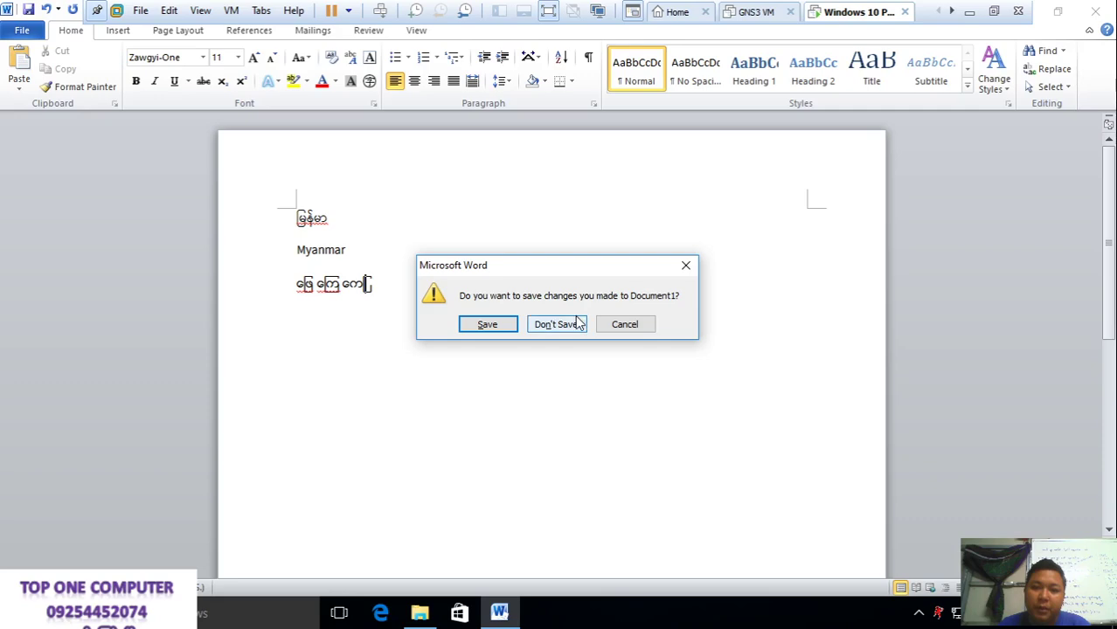
click(577, 324)
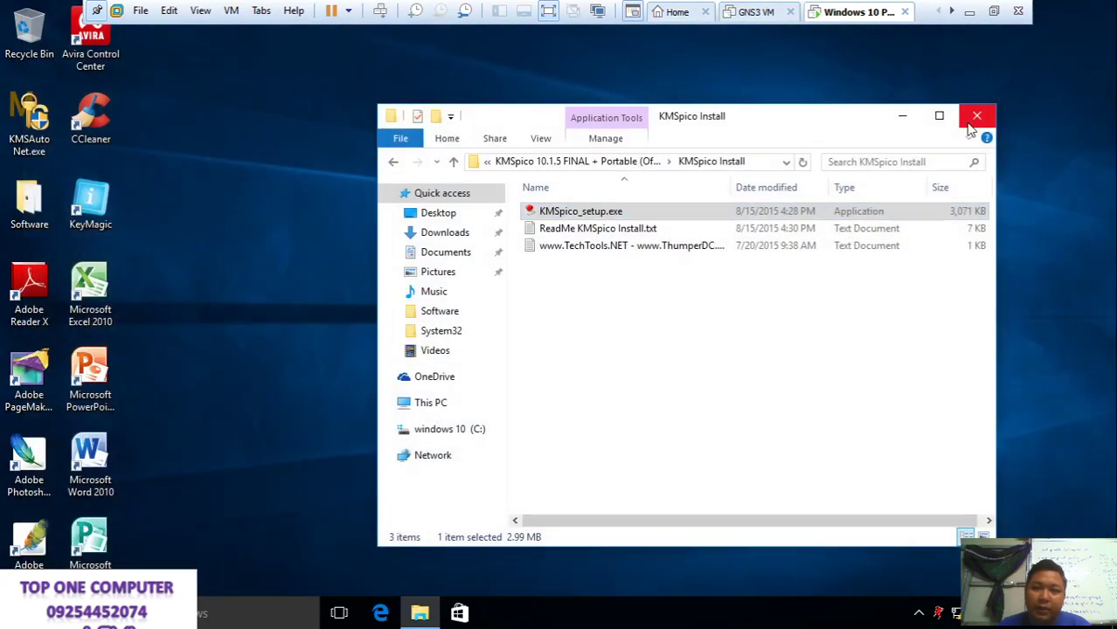
click(968, 120)
right_click(234, 183)
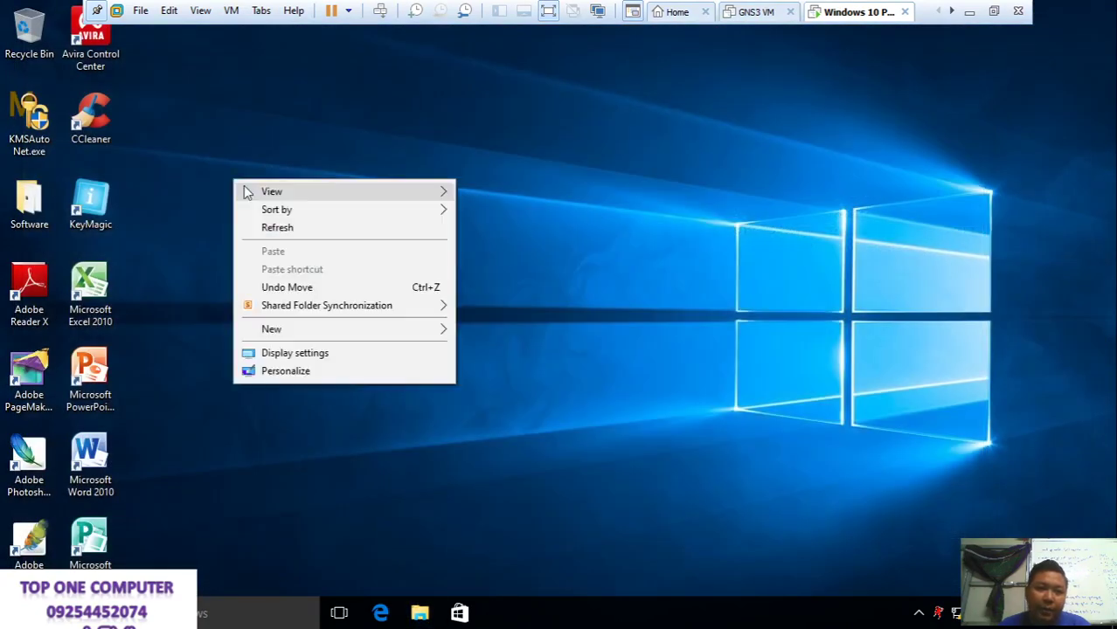
click(277, 227)
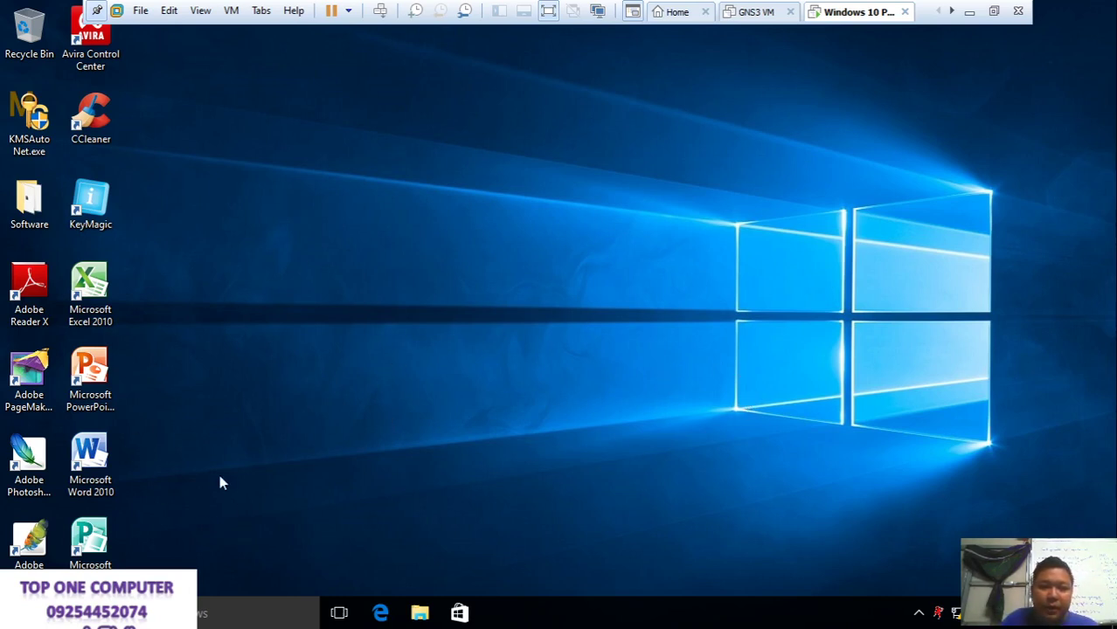
click(114, 308)
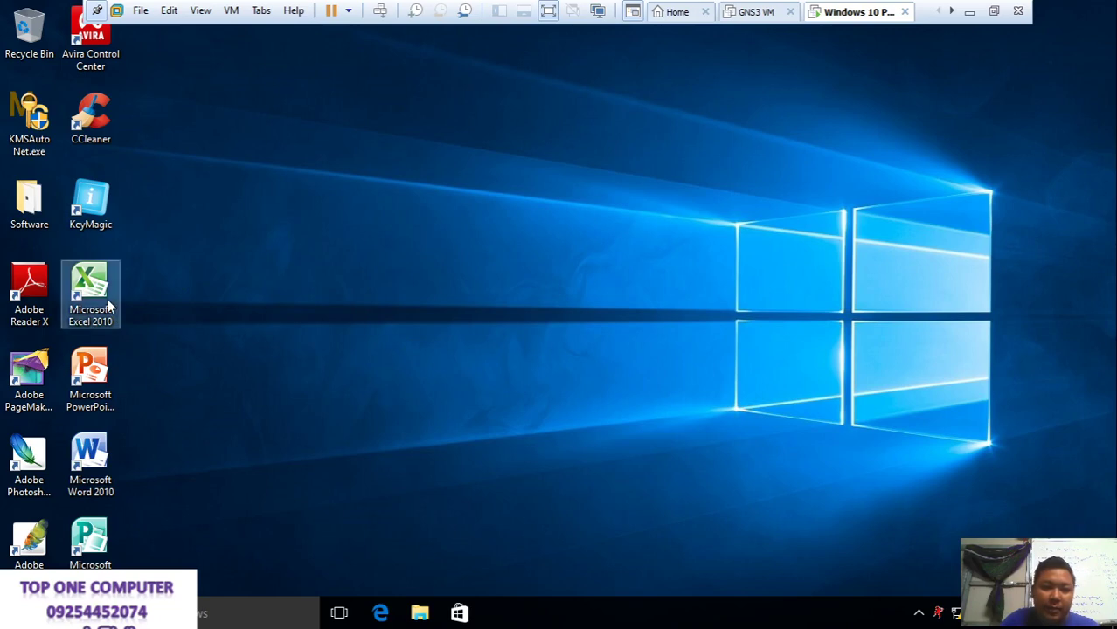
click(420, 612)
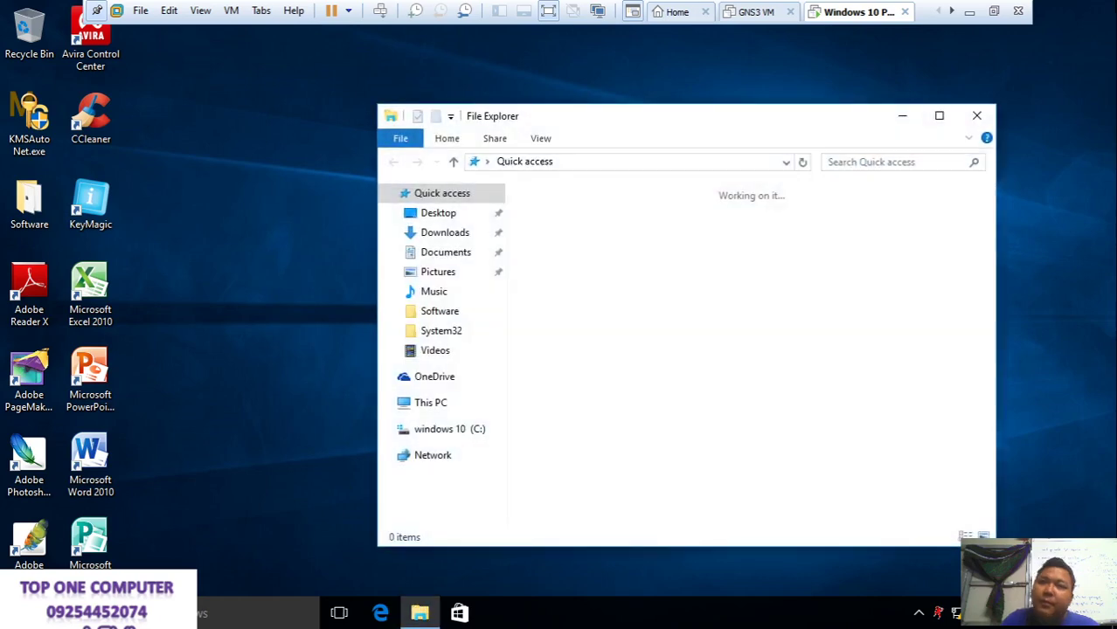
click(977, 116)
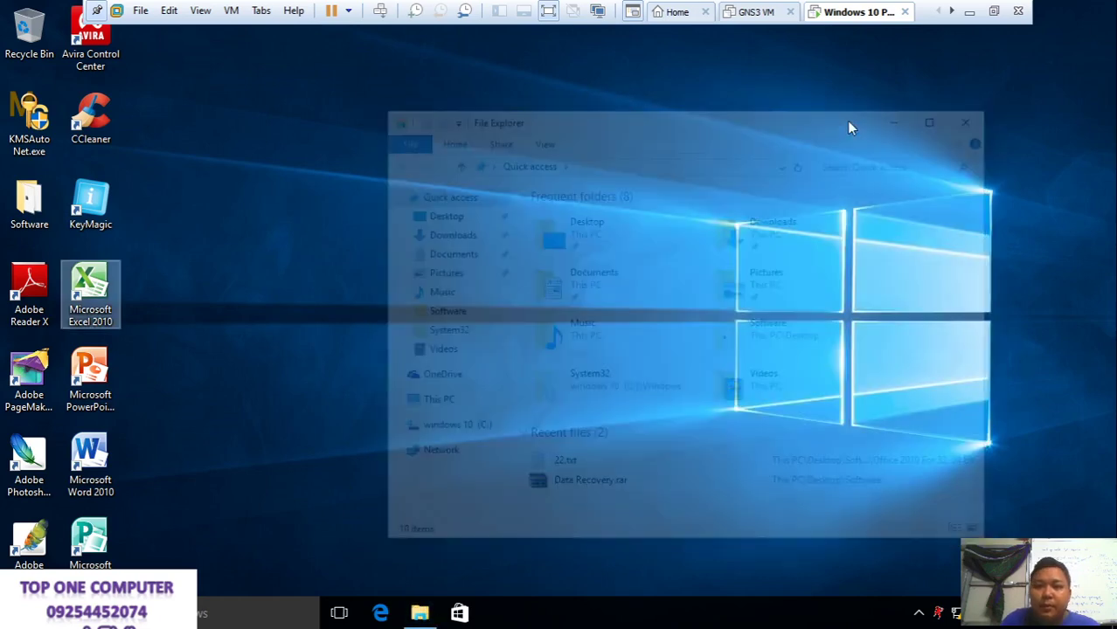
Permanently delete the extracted Office 2010 For 32, 64 Bit folder from Software 2 inside the desktop's Software folder
click(36, 196)
double_click(36, 196)
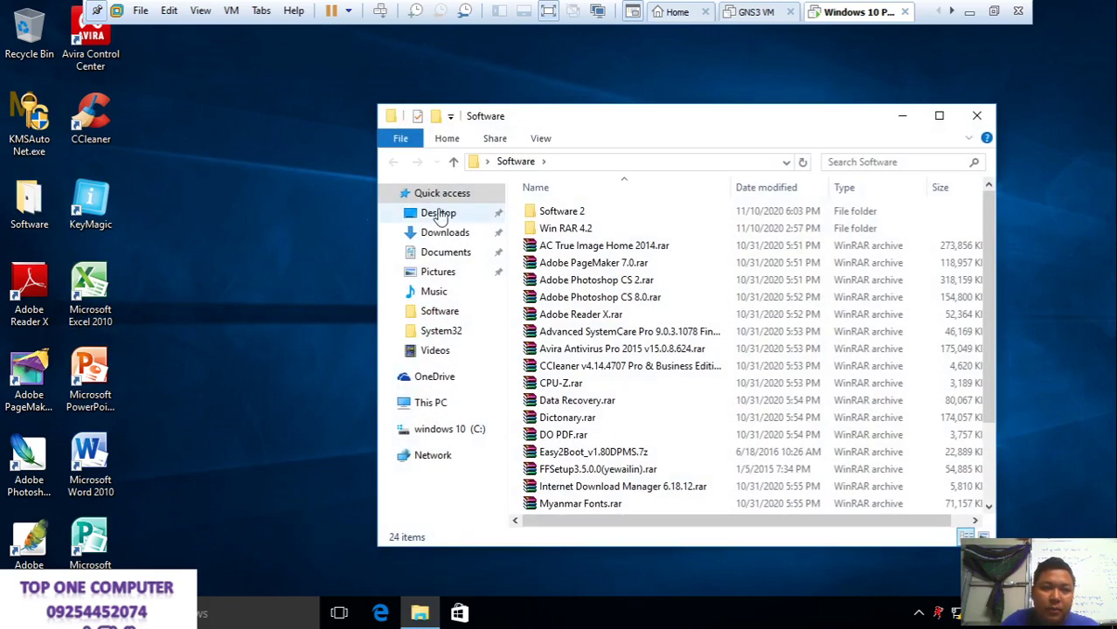
double_click(624, 118)
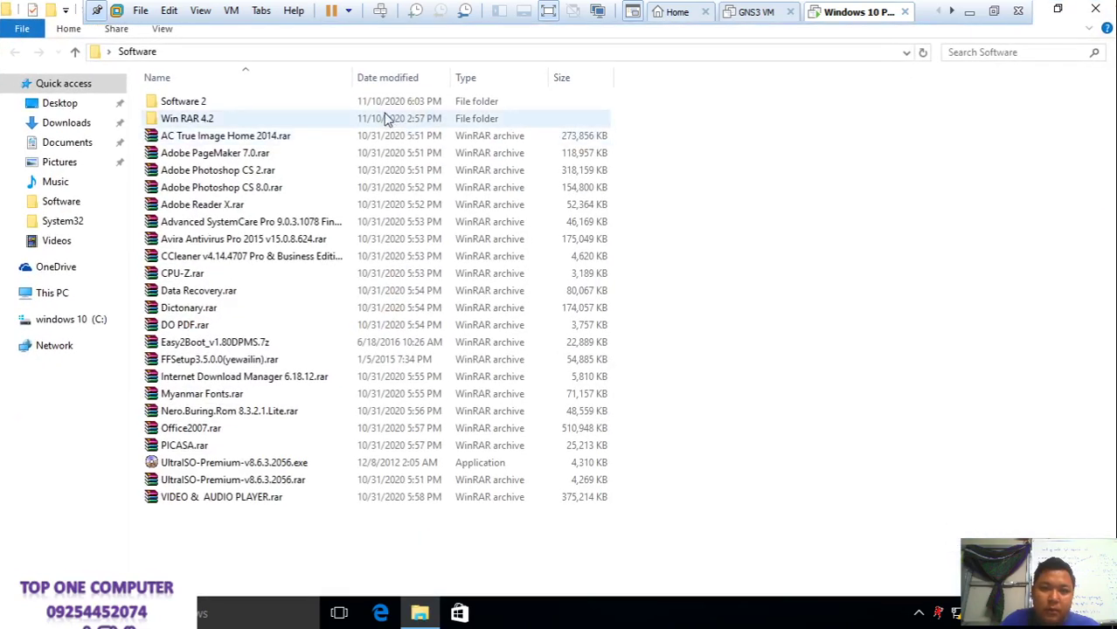
click(389, 105)
double_click(389, 105)
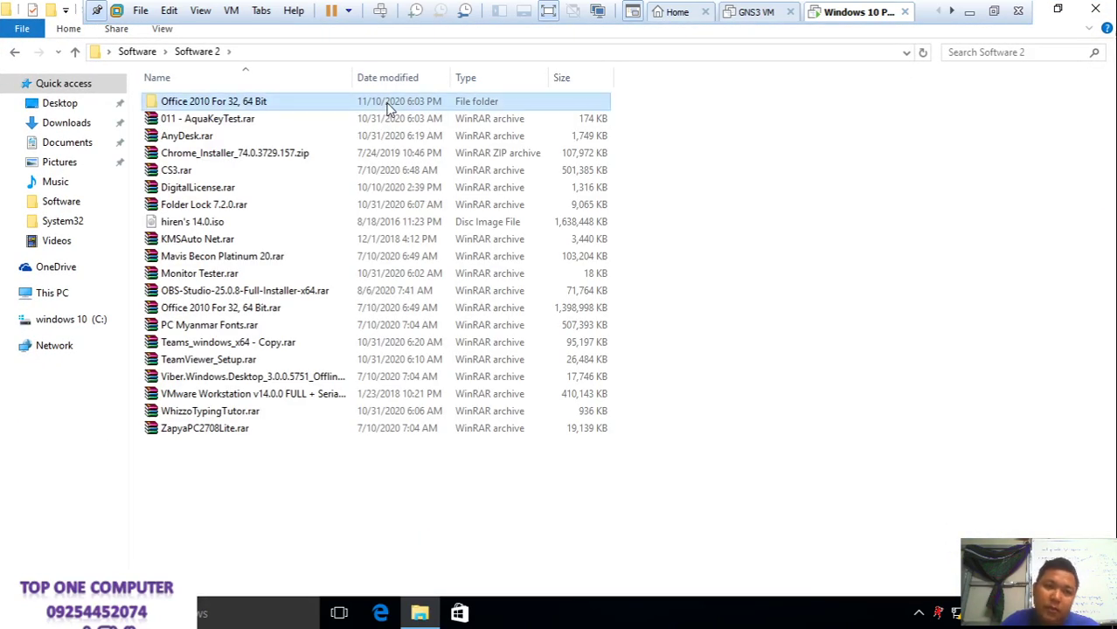
key(shift+Delete)
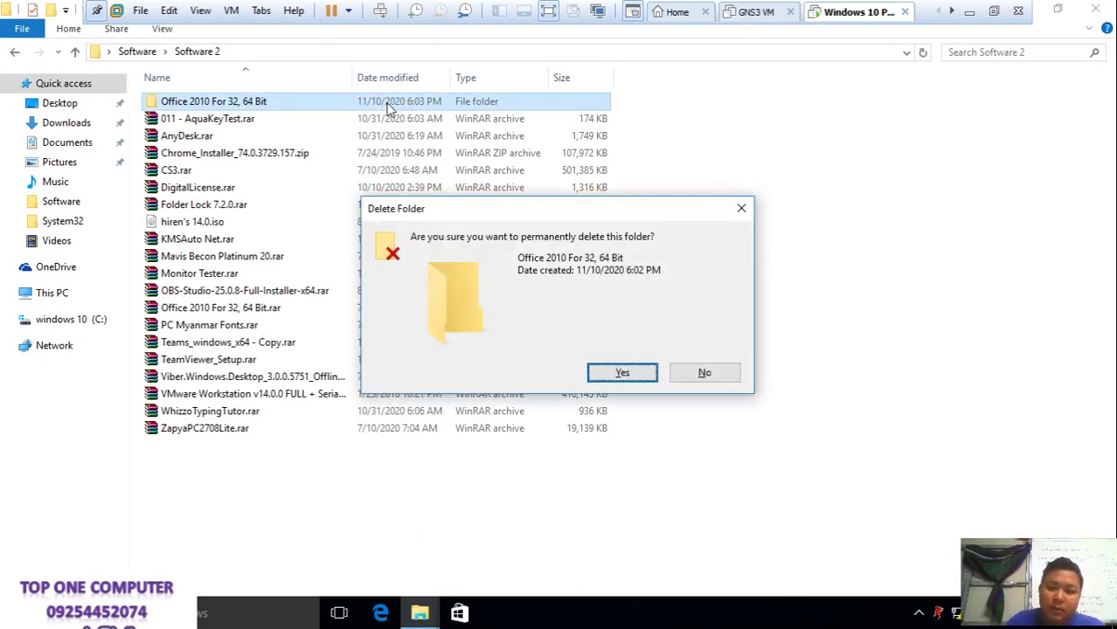
key(Return)
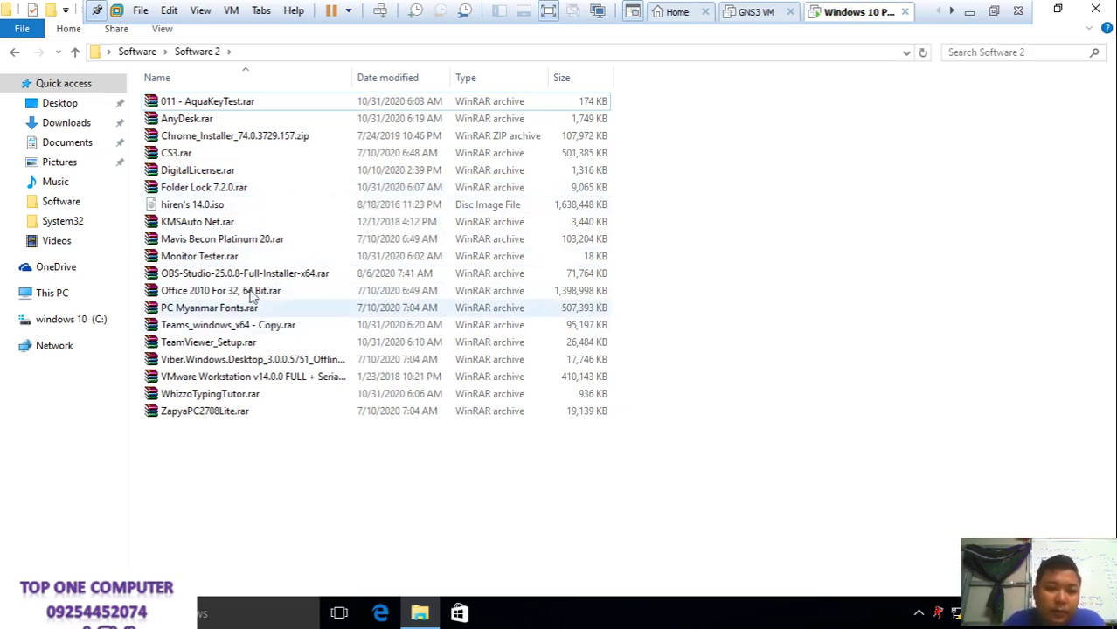
Return to the Software folder and extract Internet Download Manager 6.18.12.rar into it
click(12, 52)
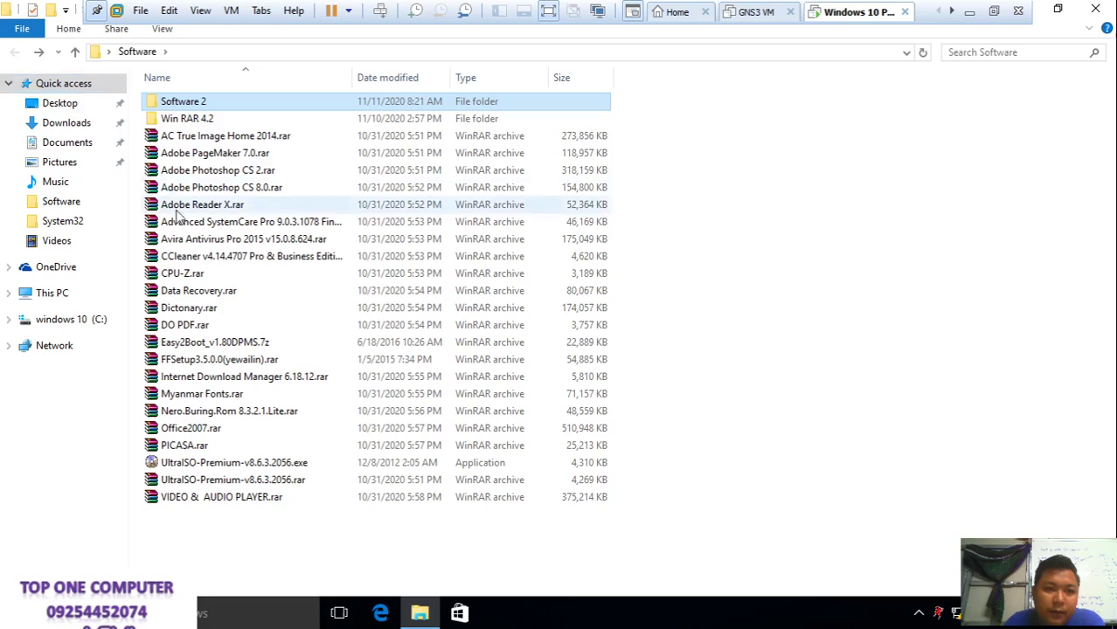
click(227, 329)
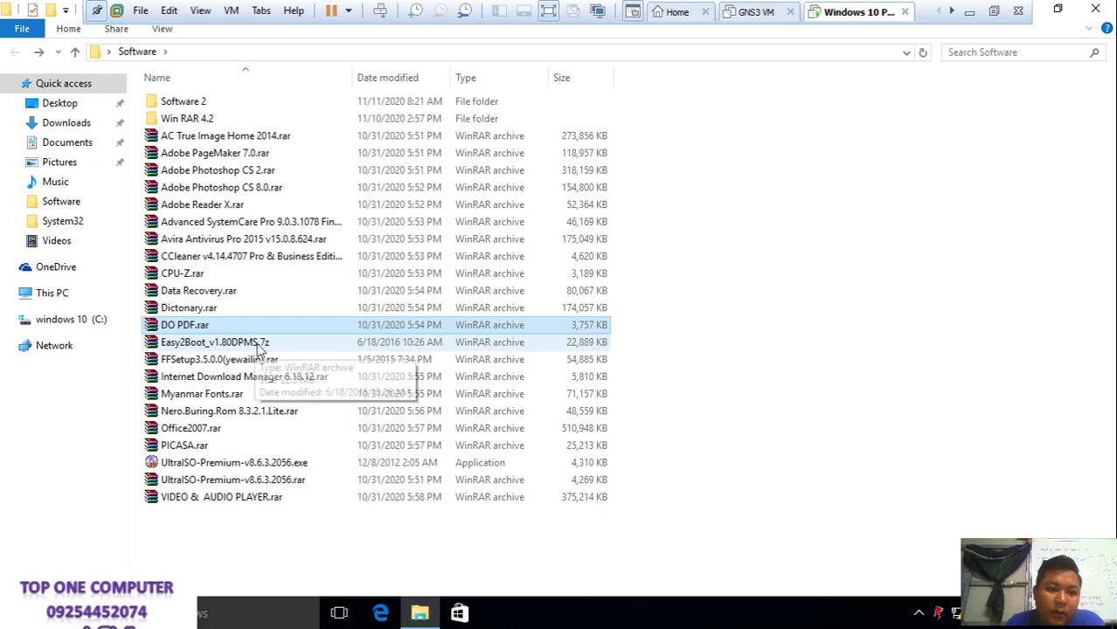
click(274, 379)
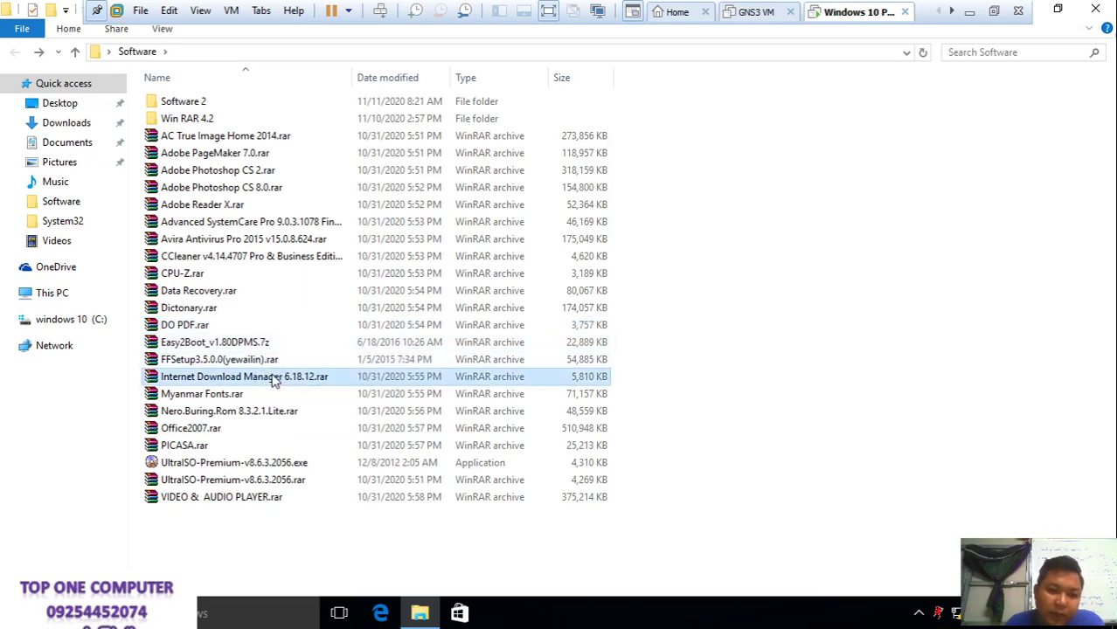
right_click(273, 378)
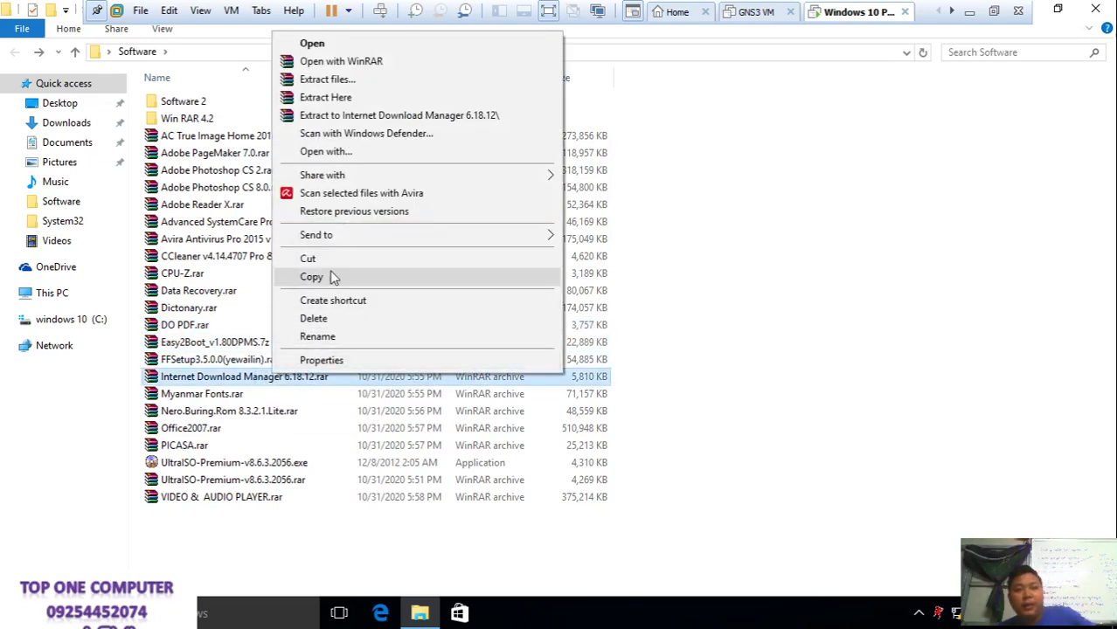
click(349, 97)
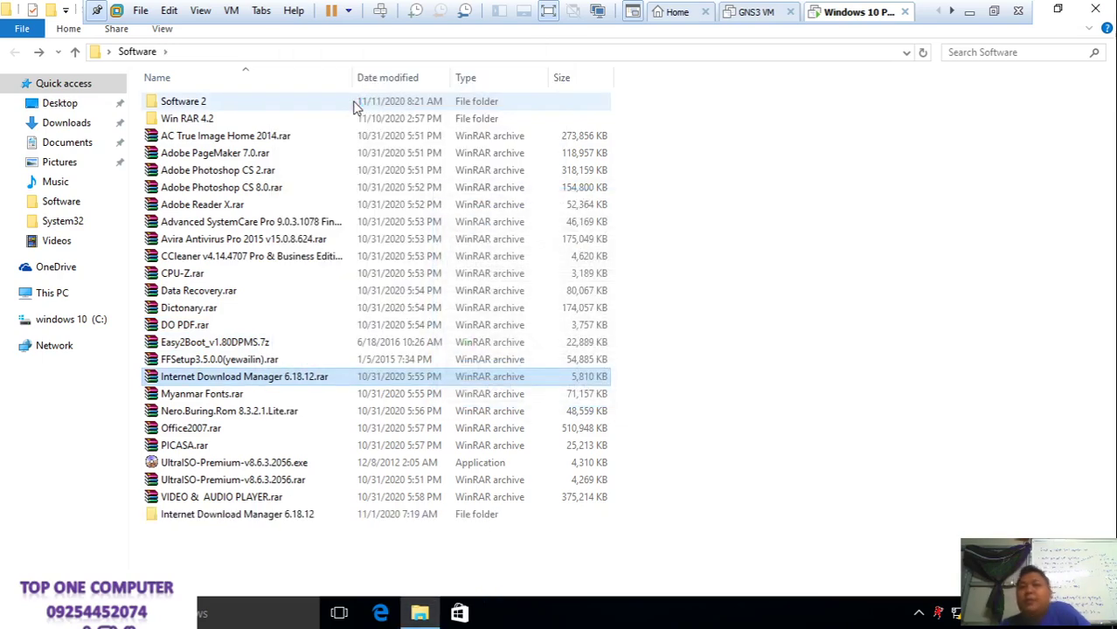
Open How to install.txt in the extracted Internet Download Manager 6.18.12 folder and read its first two instructions
click(238, 518)
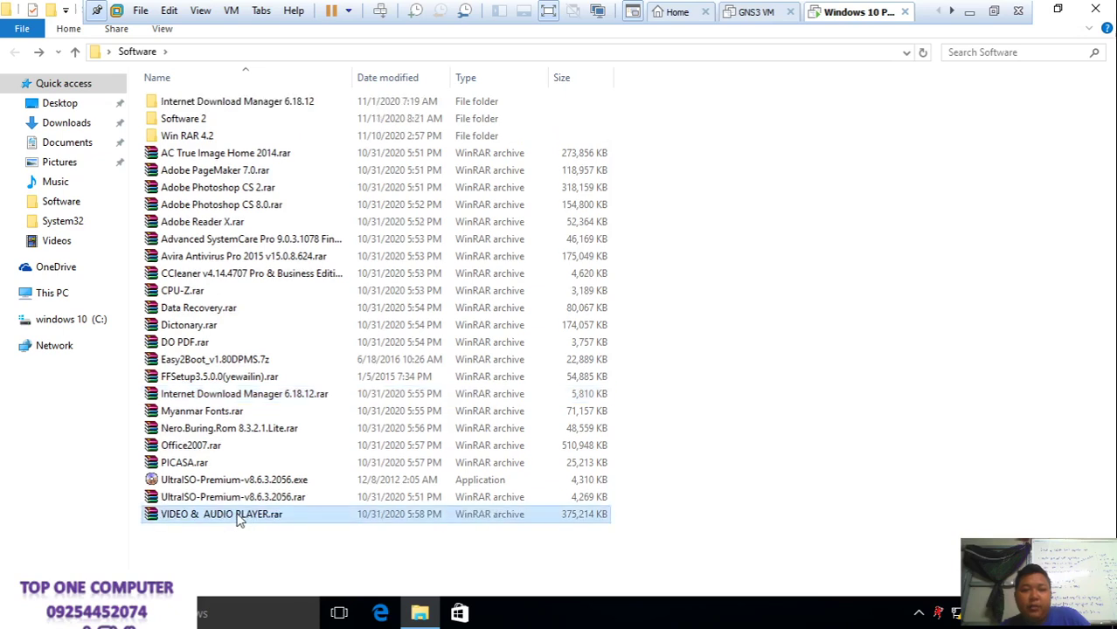
double_click(262, 109)
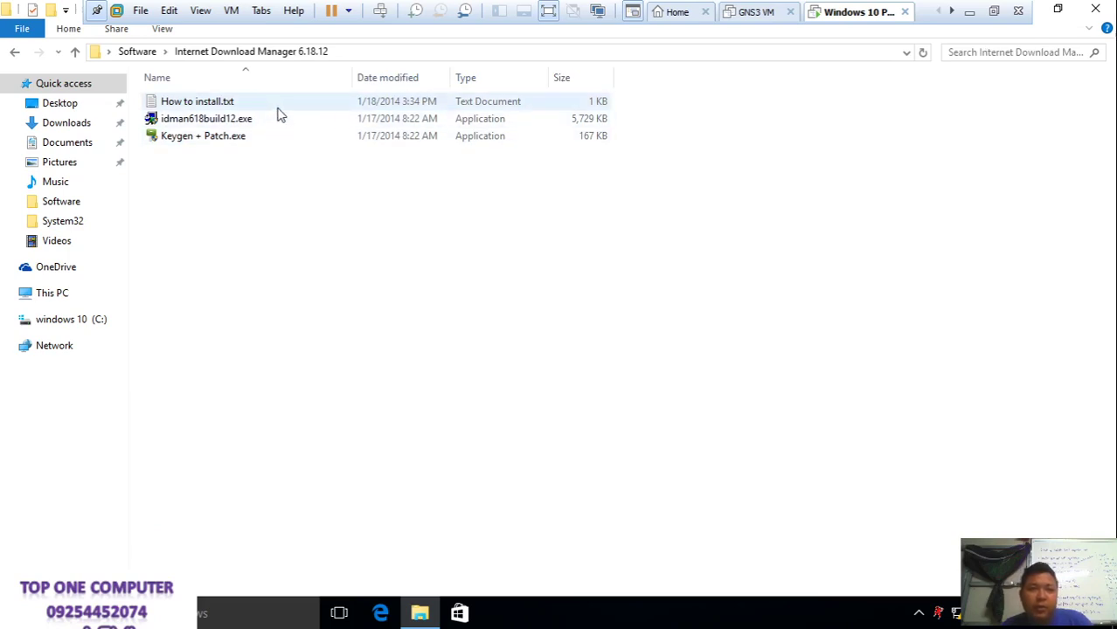
double_click(278, 105)
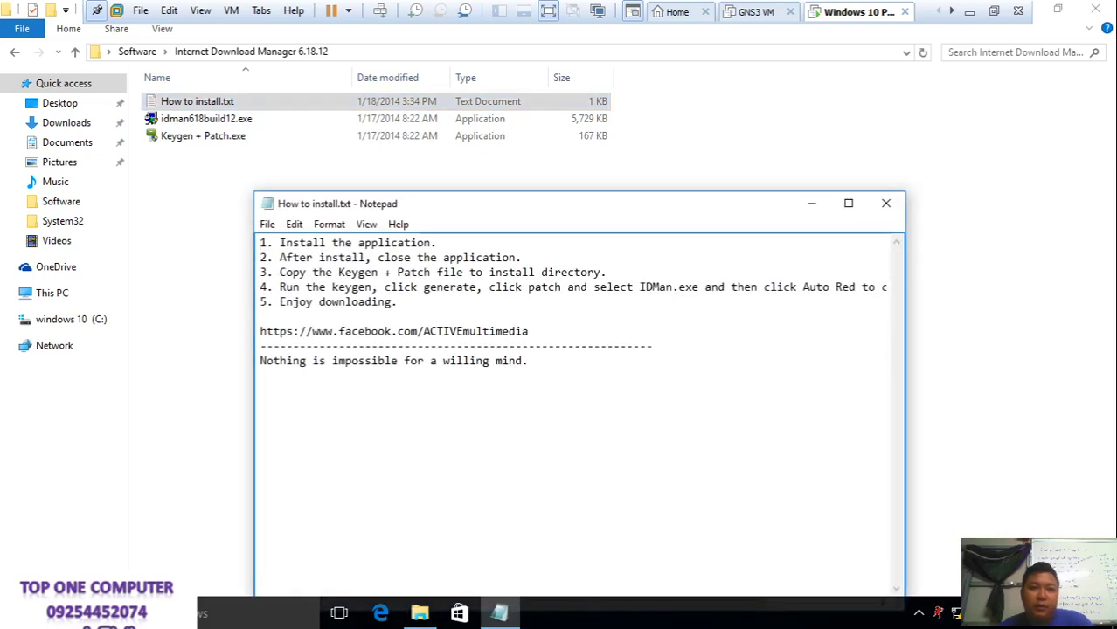
drag(280, 242, 437, 242)
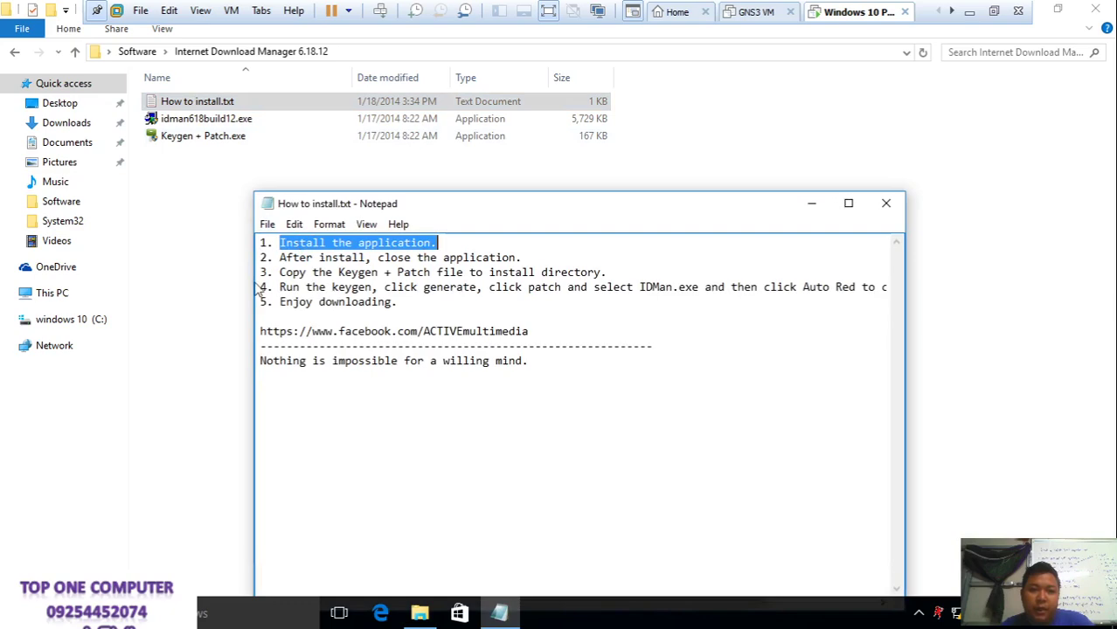
drag(280, 257, 523, 257)
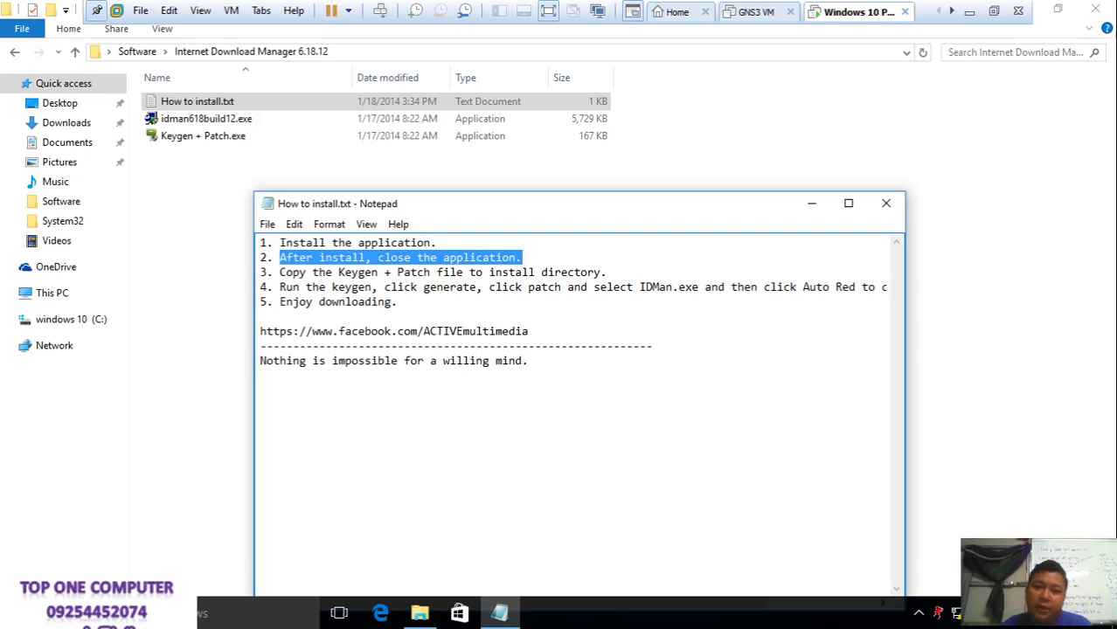
Run idman618build12.exe as administrator and complete the Internet Download Manager setup with its default options
click(254, 121)
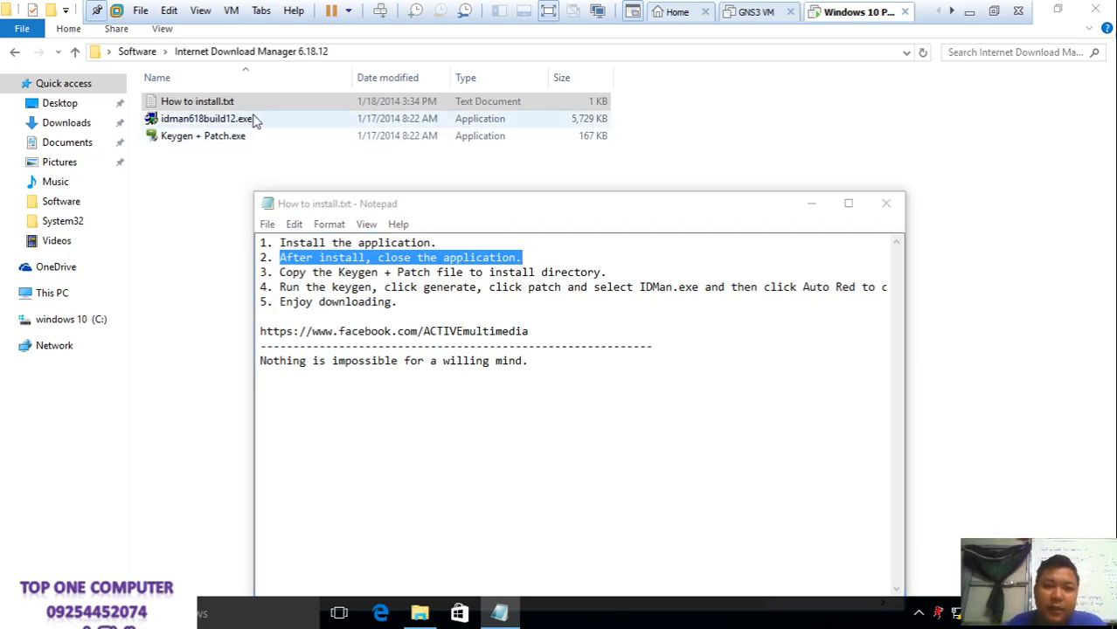
right_click(254, 116)
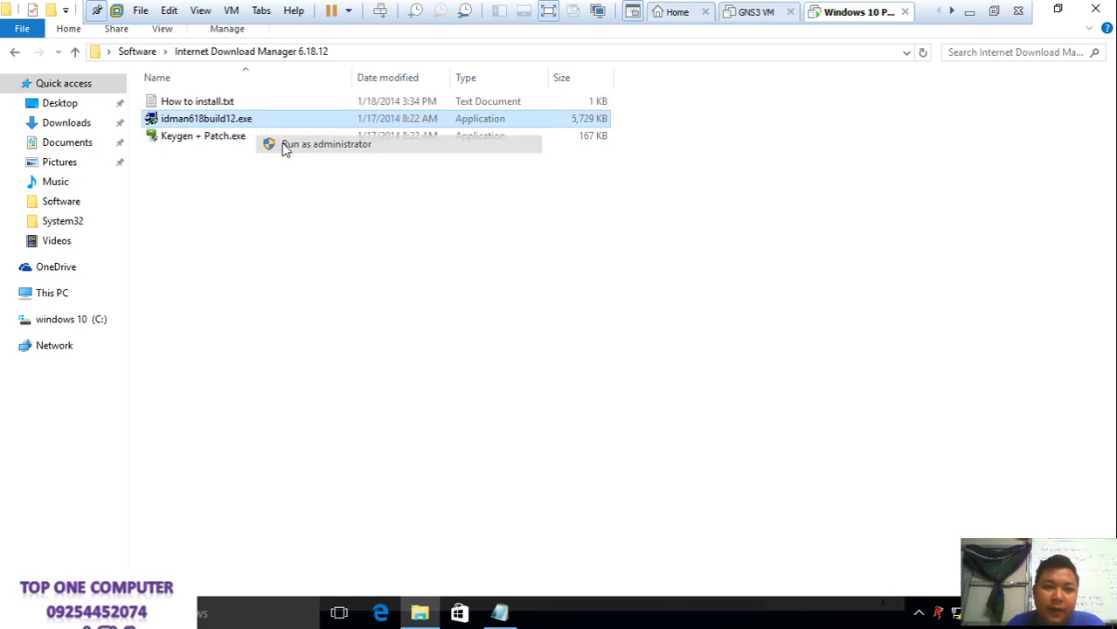
click(282, 145)
click(629, 341)
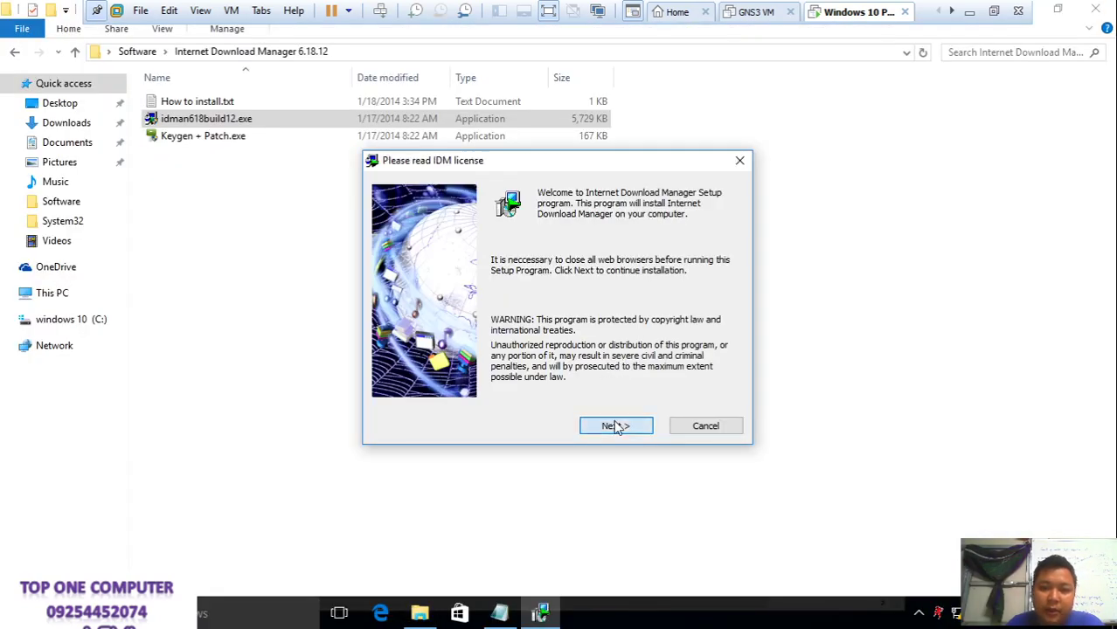
click(617, 425)
click(617, 425)
click(616, 426)
click(617, 426)
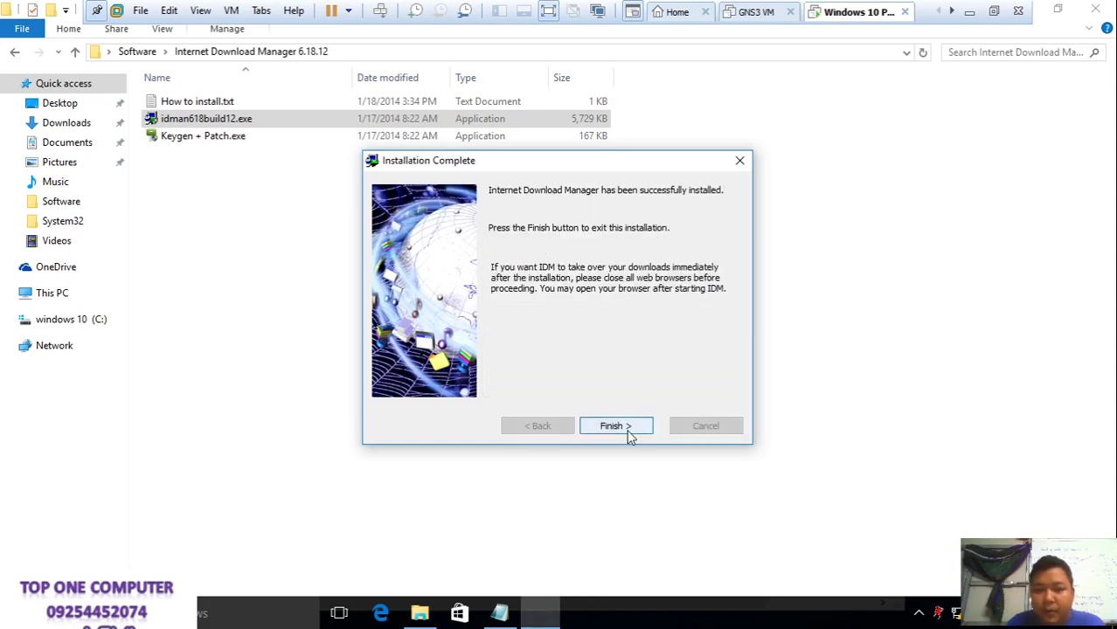
click(616, 425)
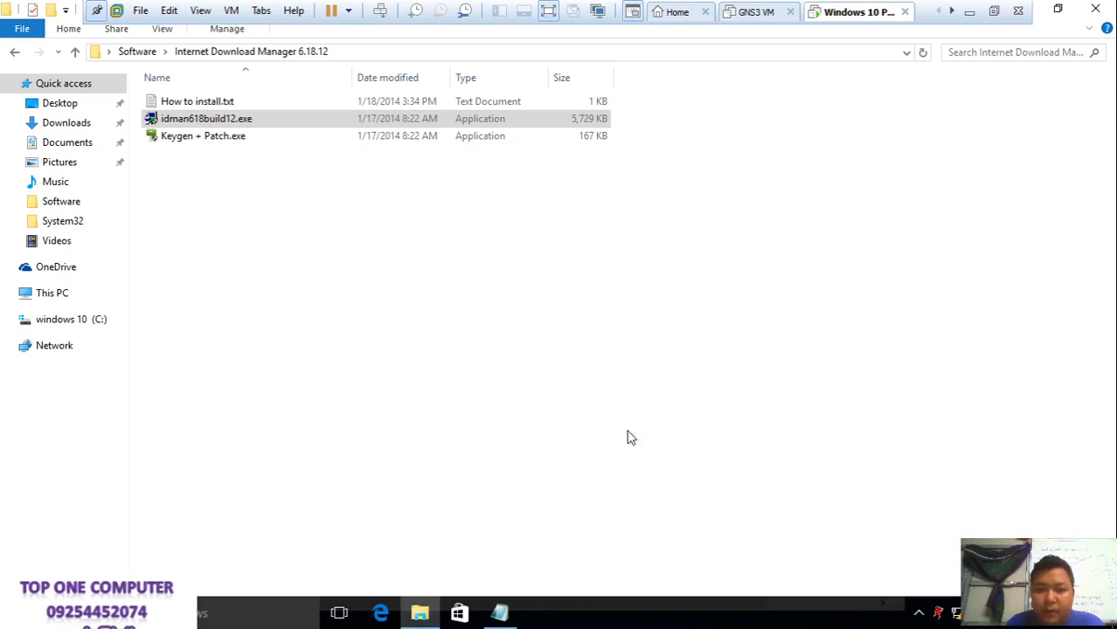
Bring the How to install.txt instructions back into view and close the Microsoft Edge window
click(507, 615)
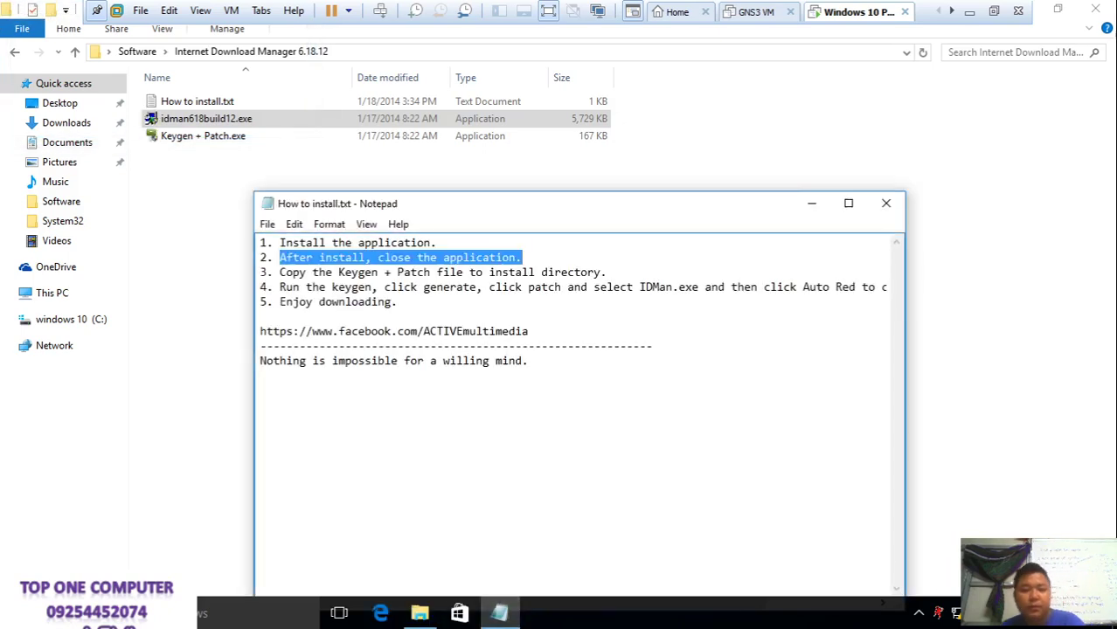
key(ctrl+shift)
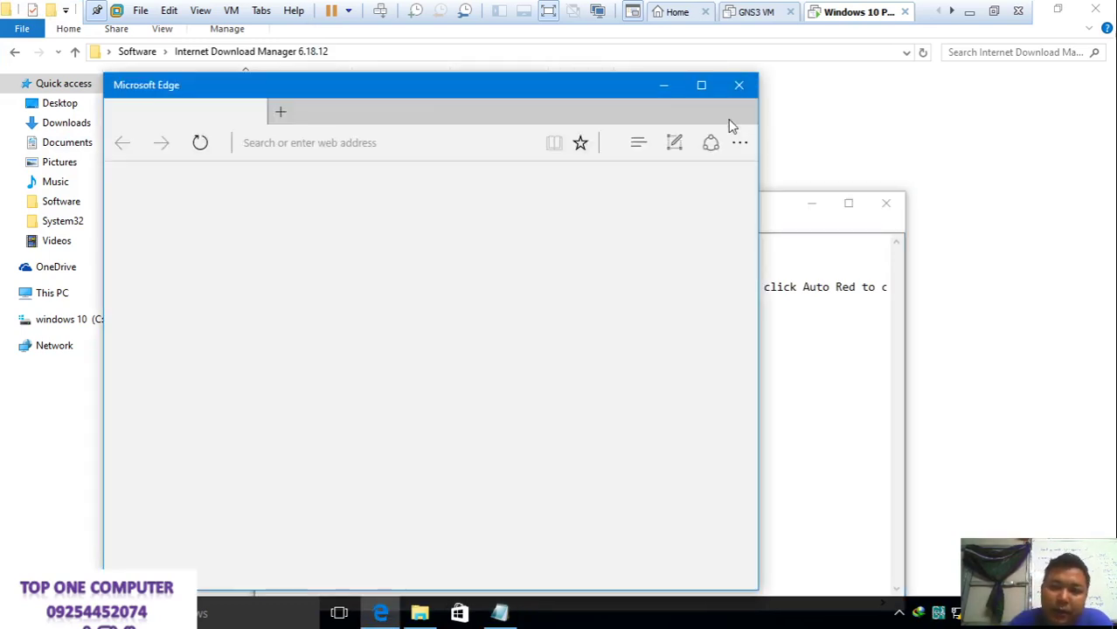
click(738, 86)
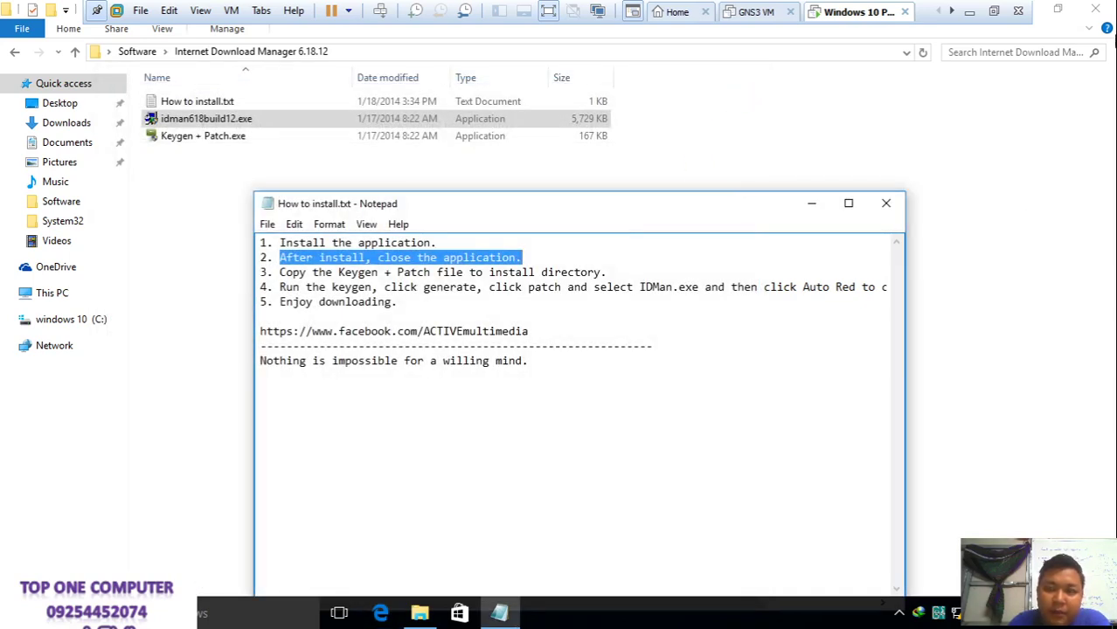
Exit Internet Download Manager from the system tray, check the hidden tray icons, and return to the How to install.txt instructions
right_click(927, 614)
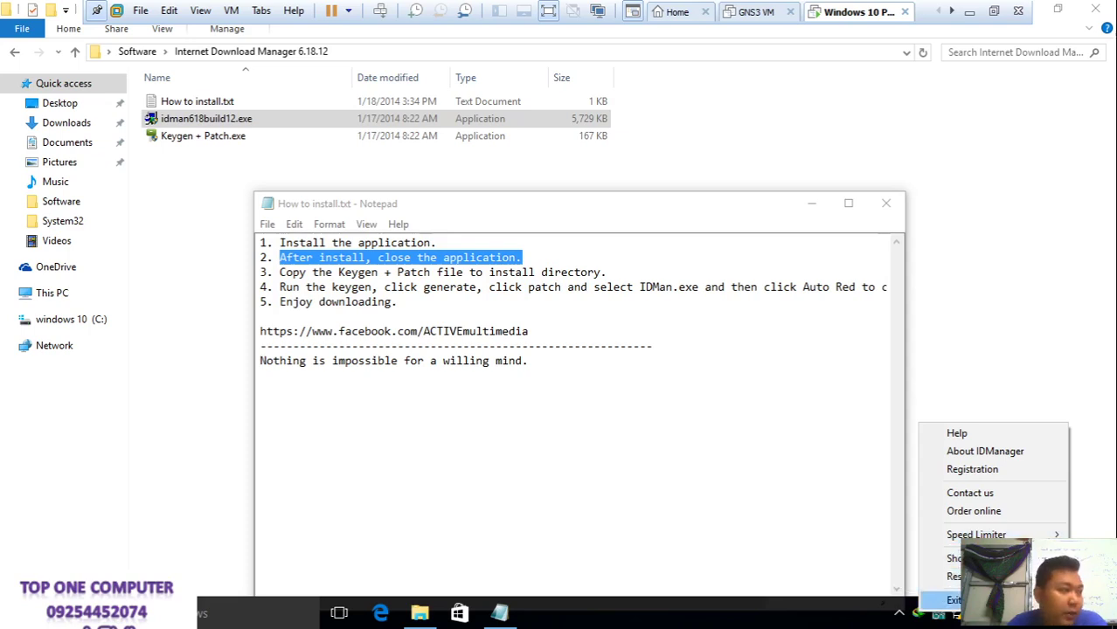
click(955, 601)
click(920, 614)
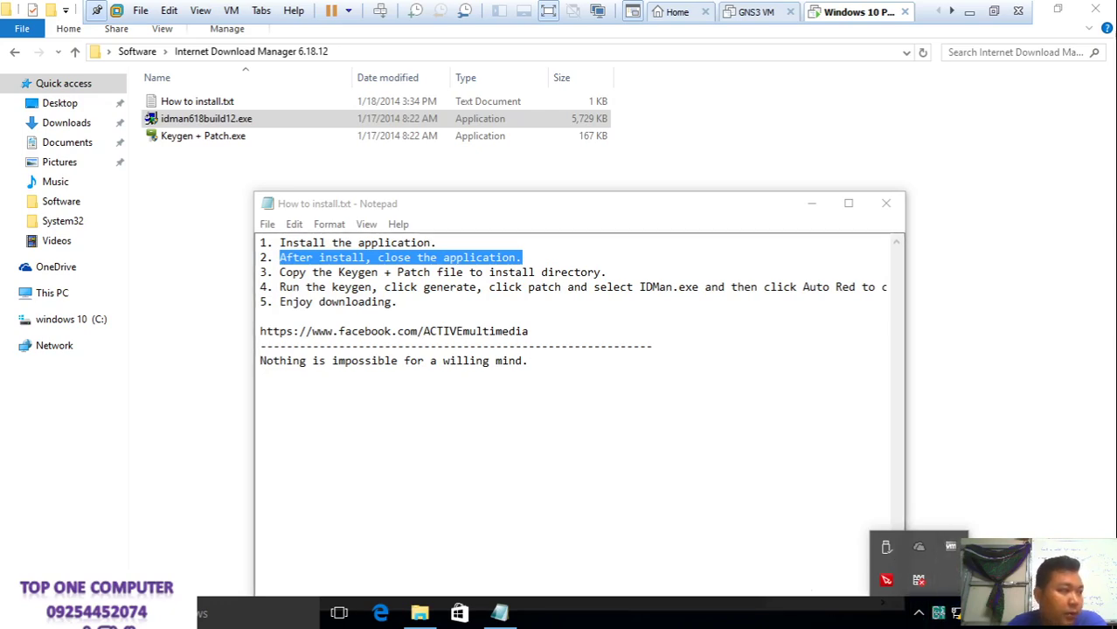
click(529, 361)
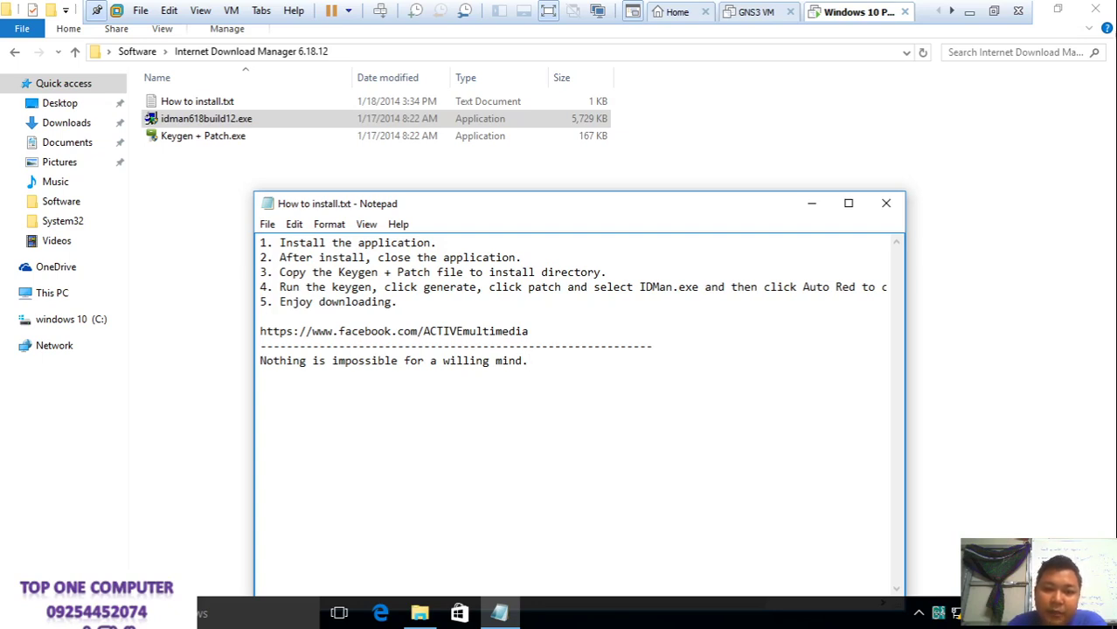
Copy Keygen + Patch.exe from the extracted Internet Download Manager 6.18.12 folder and close the folder window
click(210, 138)
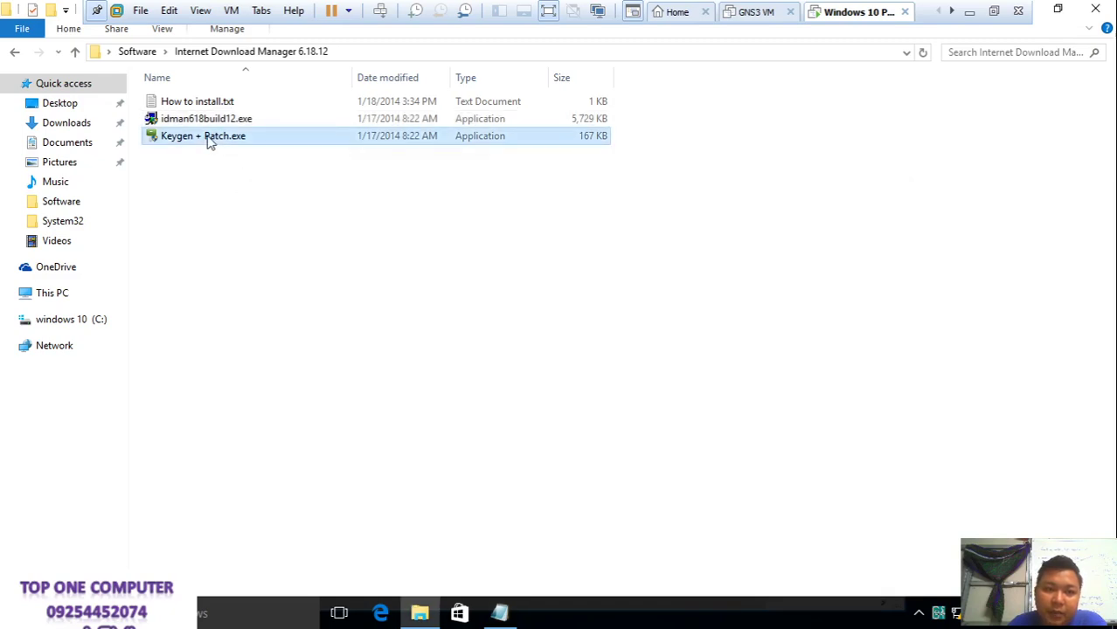
right_click(210, 140)
click(281, 440)
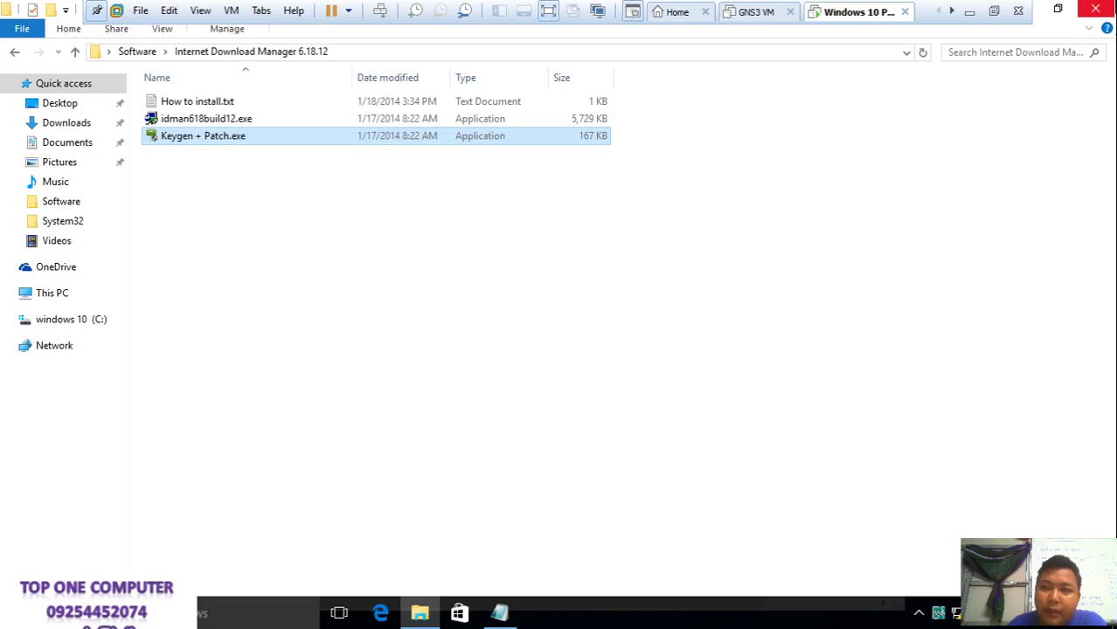
click(1096, 9)
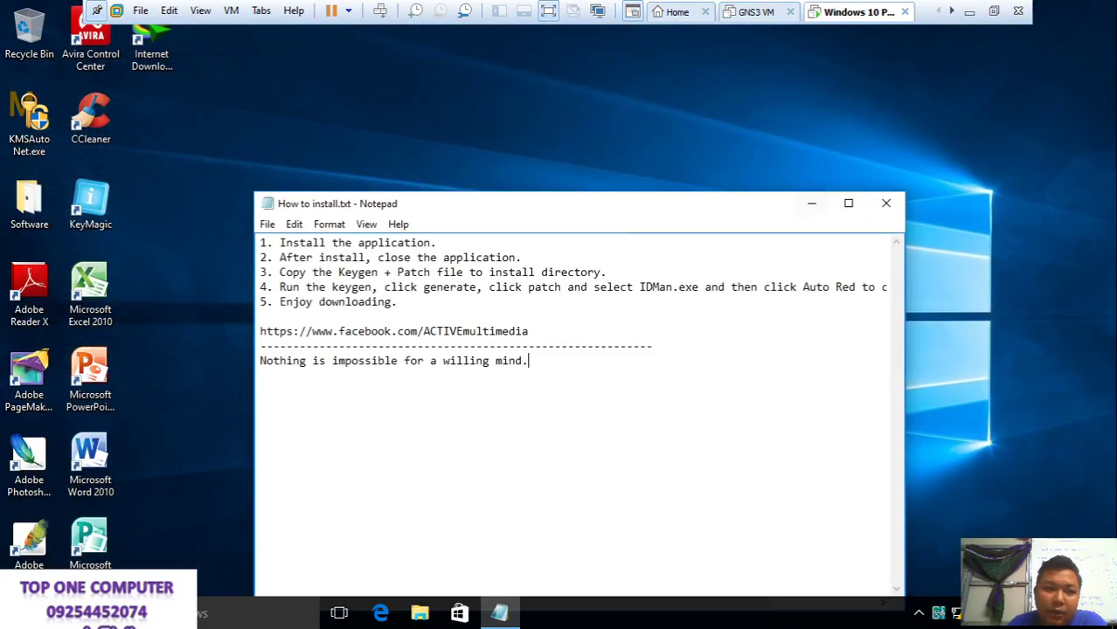
Place the Internet Download Manager shortcut beside CCleaner on the desktop, and open the program briefly to look at its registration options
drag(149, 59, 143, 134)
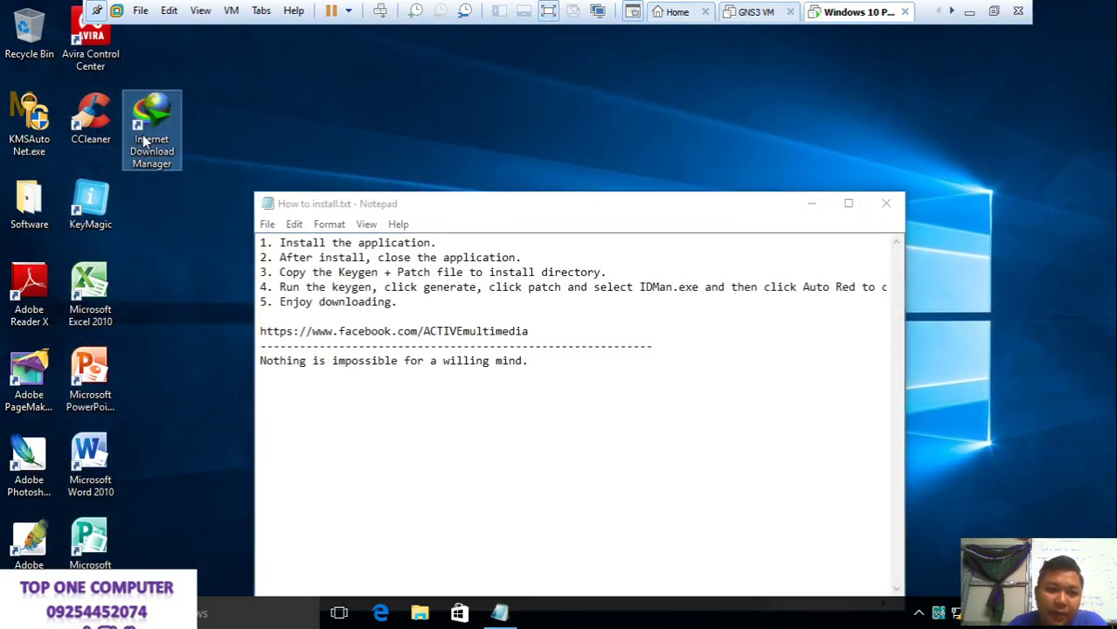
double_click(143, 134)
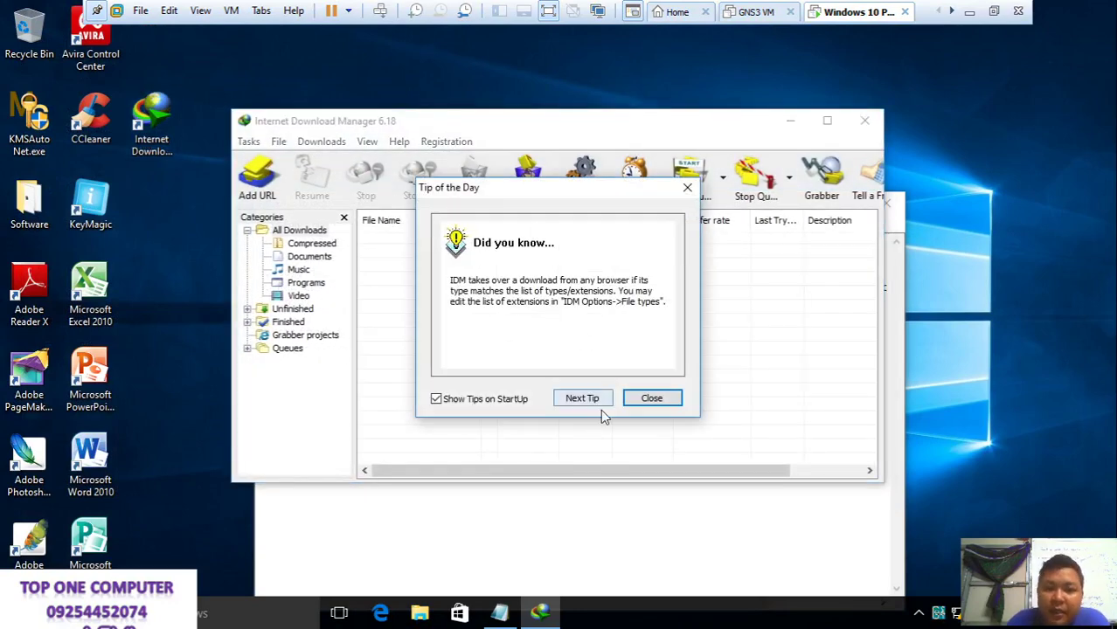
click(638, 397)
click(446, 142)
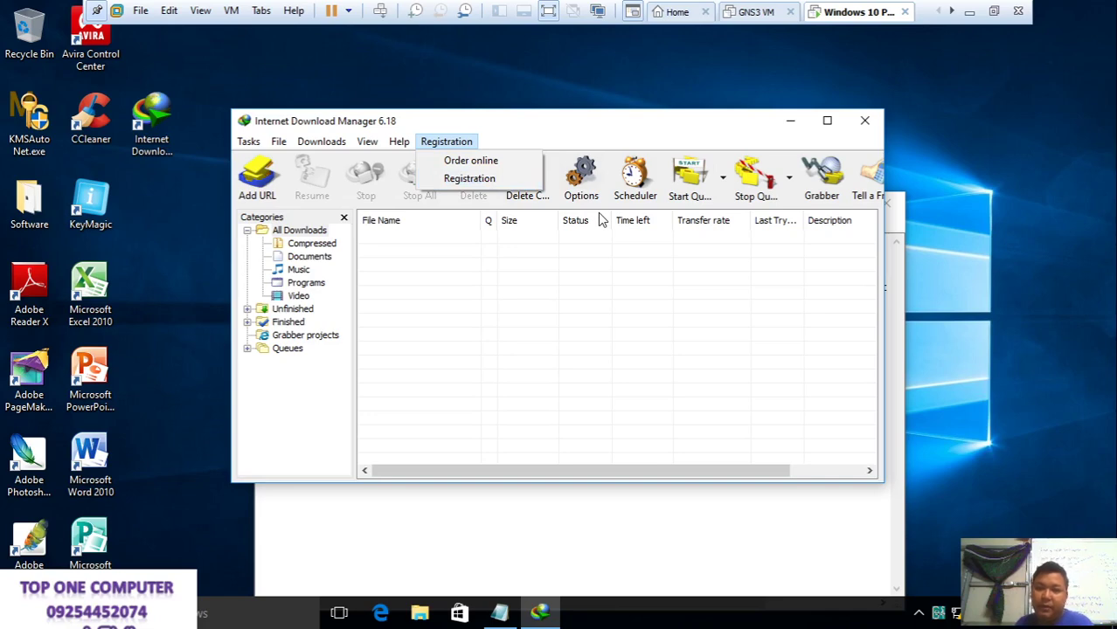
click(872, 144)
click(864, 119)
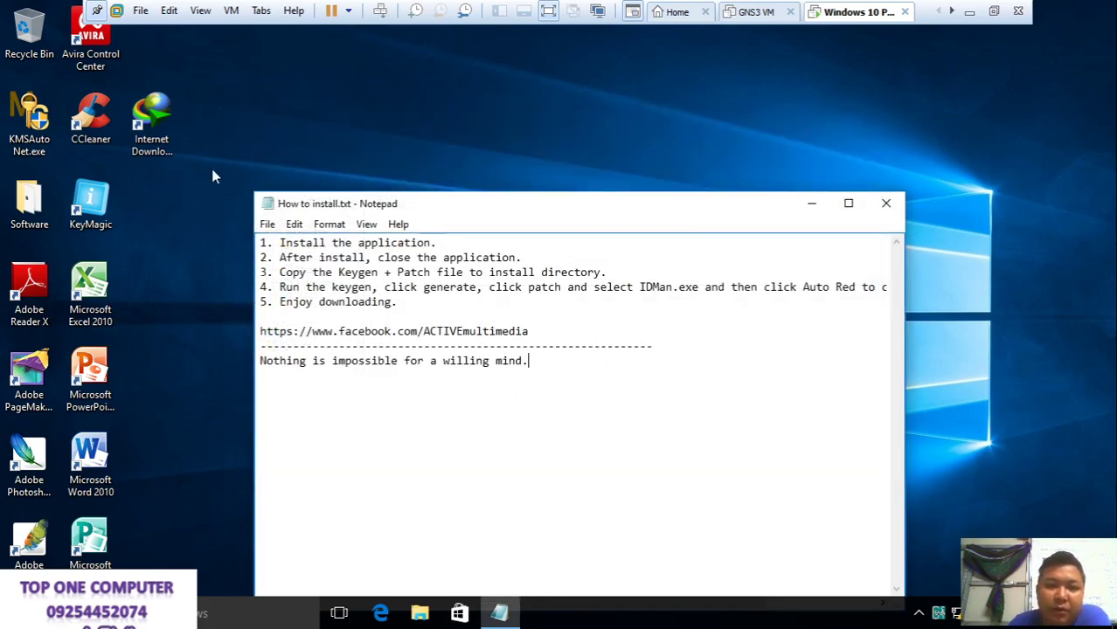
Open the install location of the Internet Download Manager shortcut and paste Keygen + Patch.exe there with administrator permission
click(169, 128)
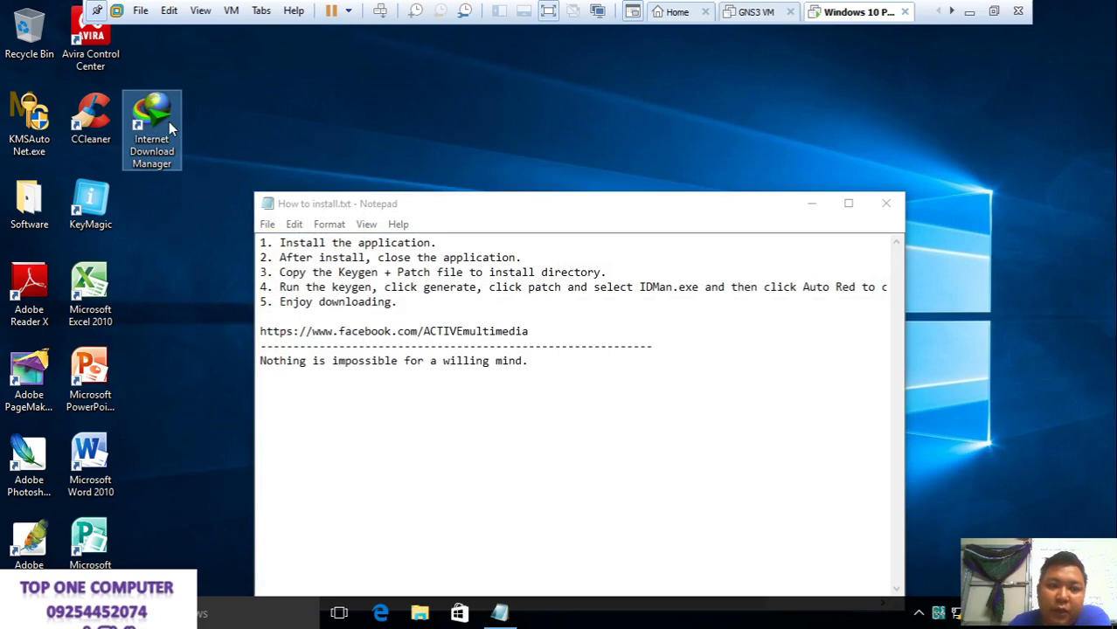
right_click(169, 123)
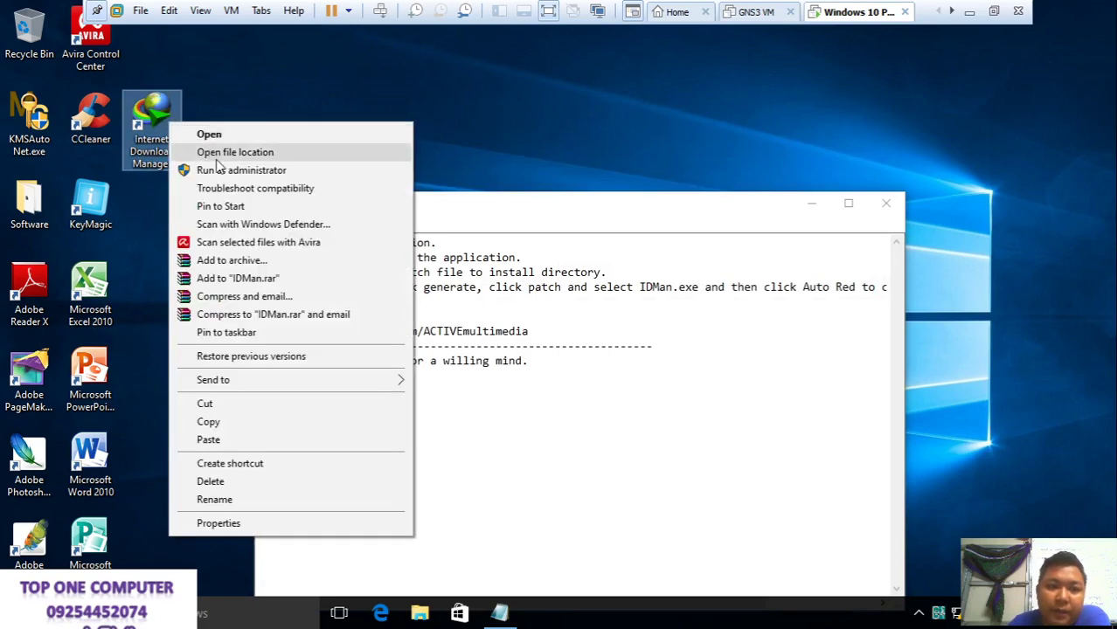
click(218, 155)
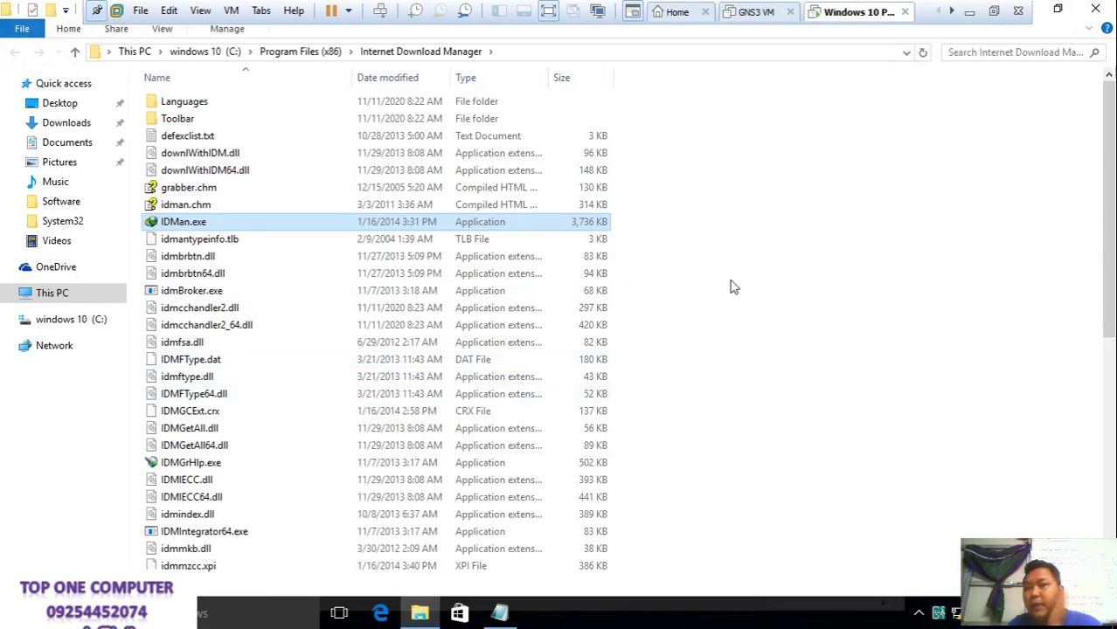
right_click(737, 251)
click(788, 358)
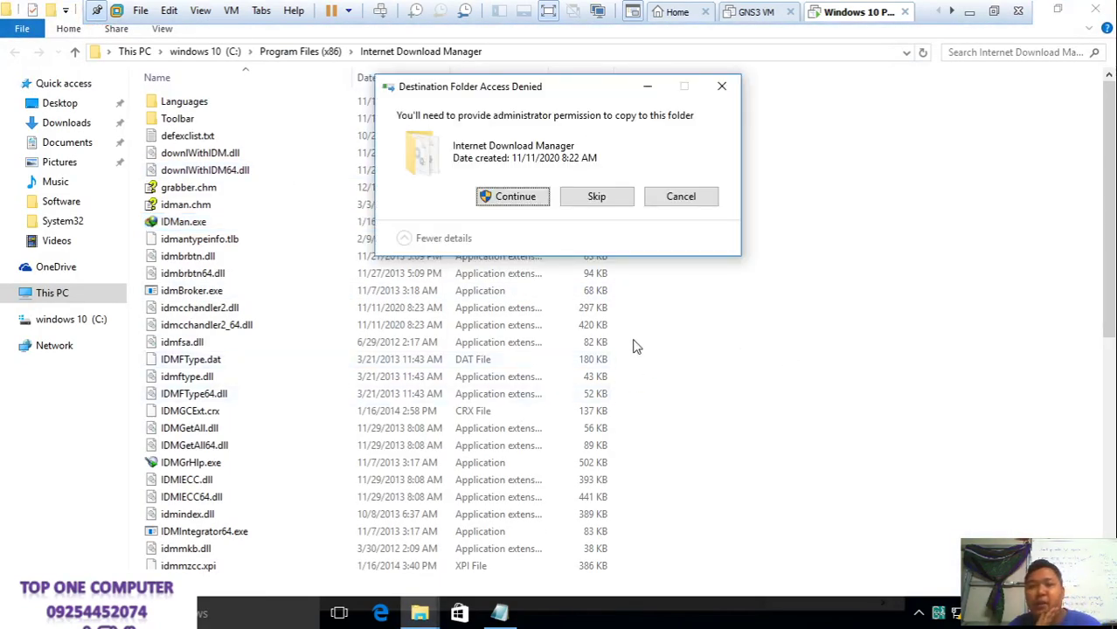
click(516, 198)
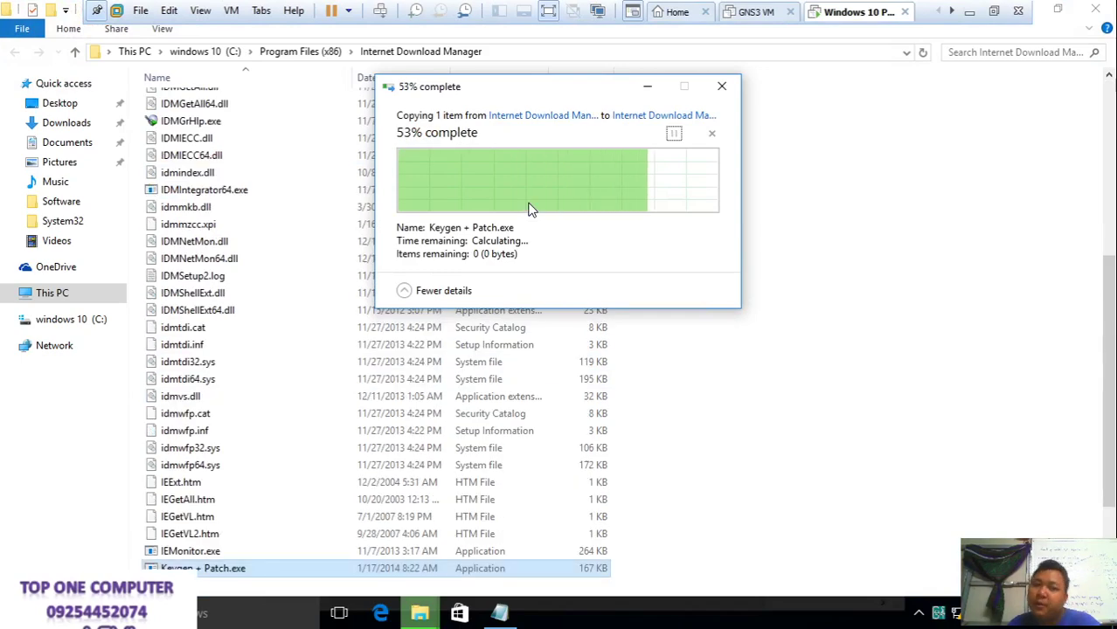
Check the fourth instruction in How to install.txt, run Keygen + Patch.exe from the install folder, and dismiss its startup notice
click(499, 613)
drag(280, 287, 378, 287)
double_click(228, 569)
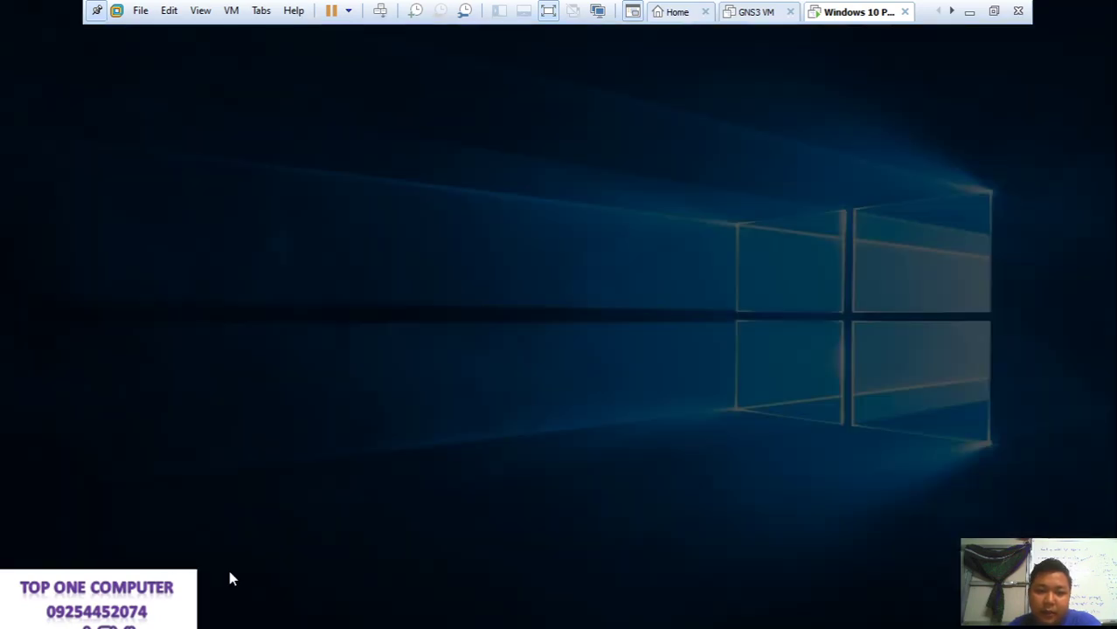
click(630, 339)
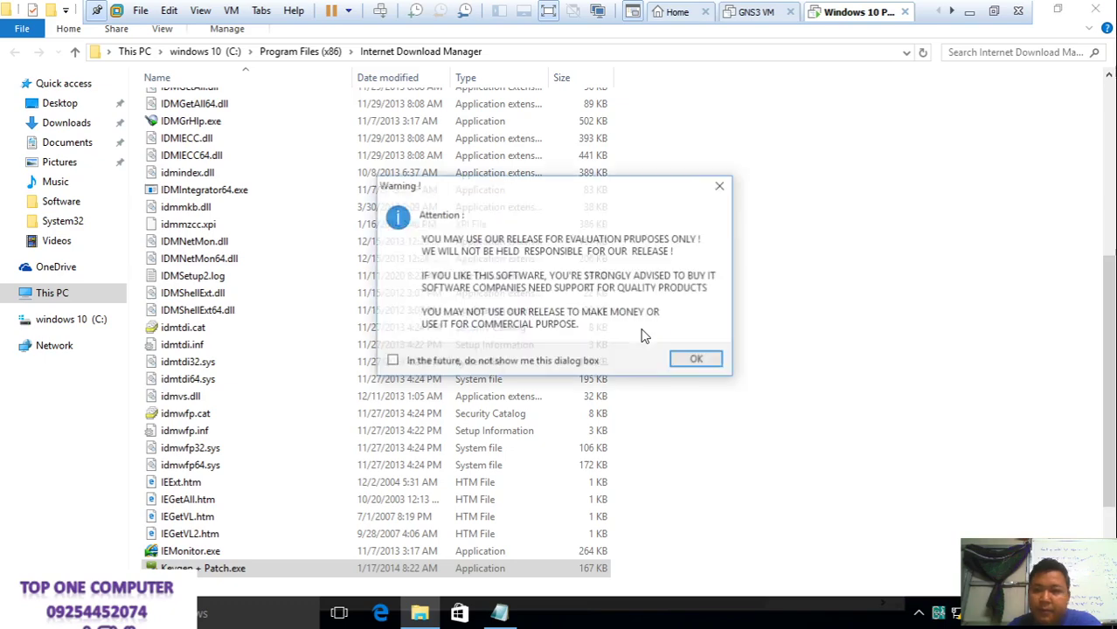
click(698, 361)
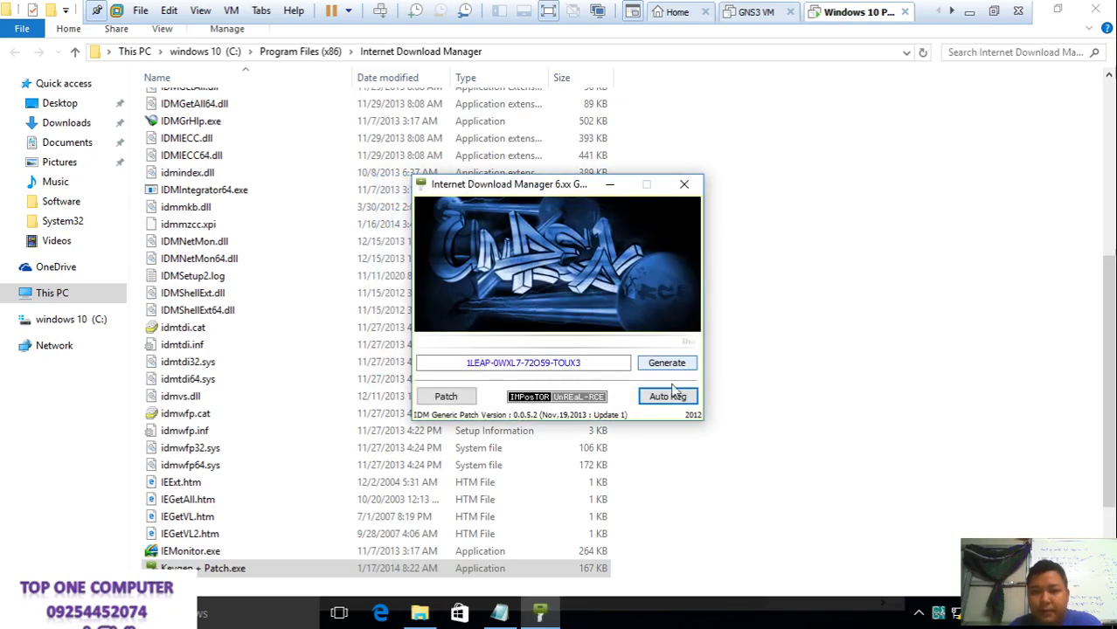
Arrange the keygen beside the How to install.txt instructions and generate a new value in its serial number field
click(499, 613)
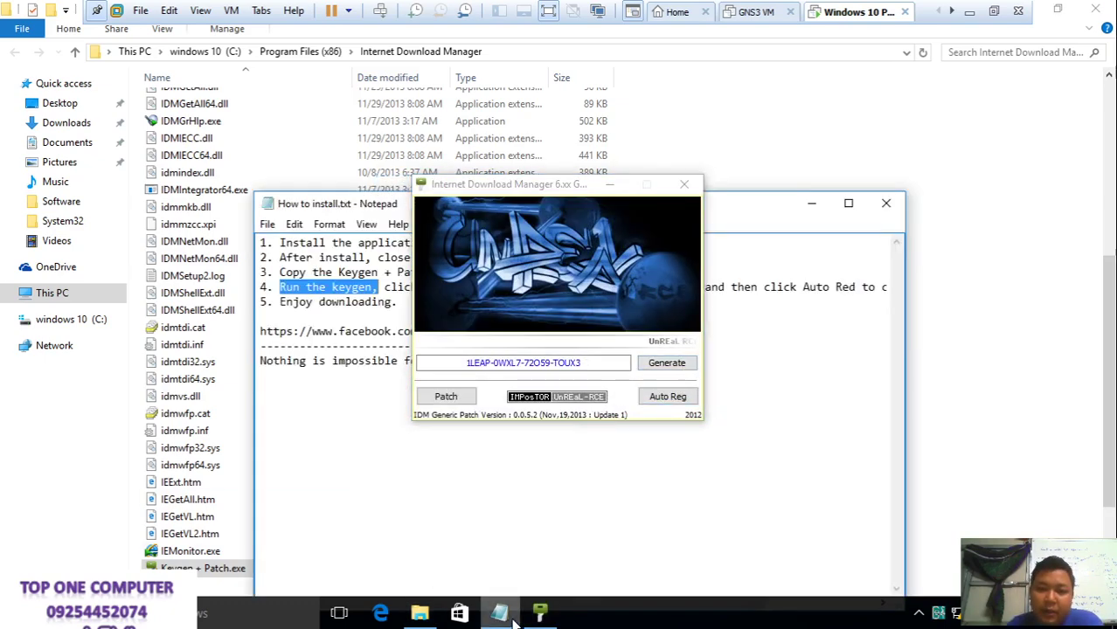
drag(525, 201, 775, 169)
drag(385, 286, 482, 287)
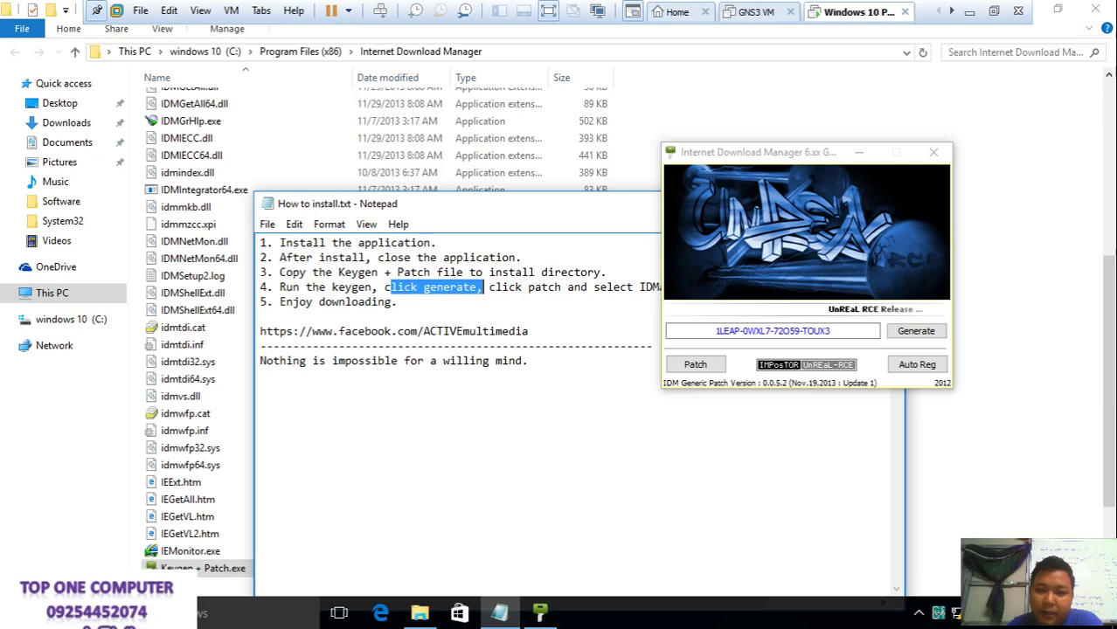
click(918, 343)
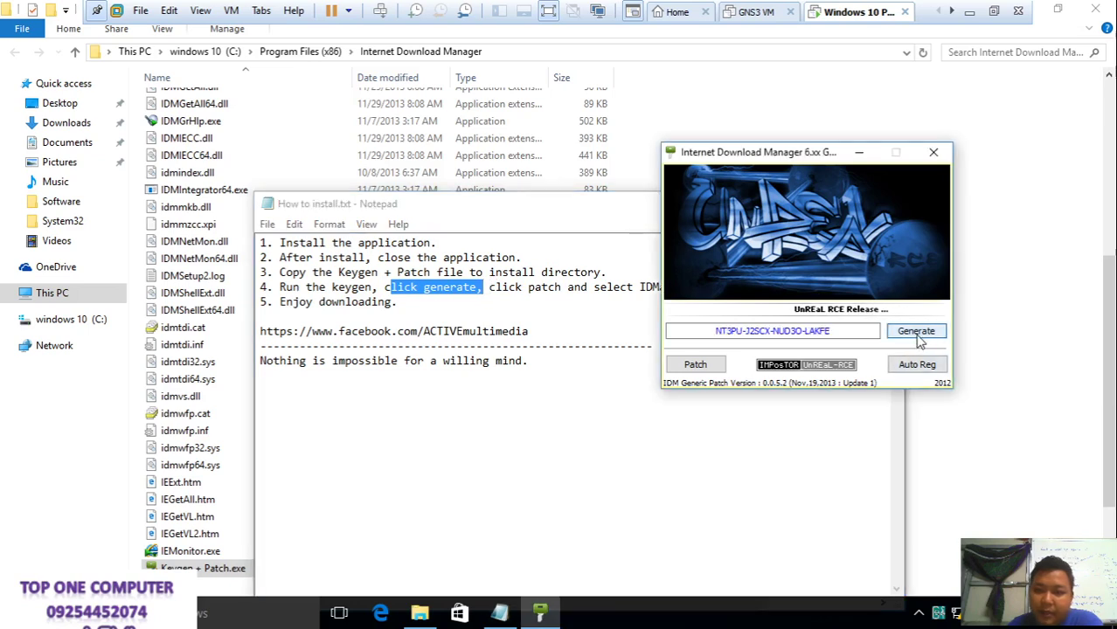
click(918, 336)
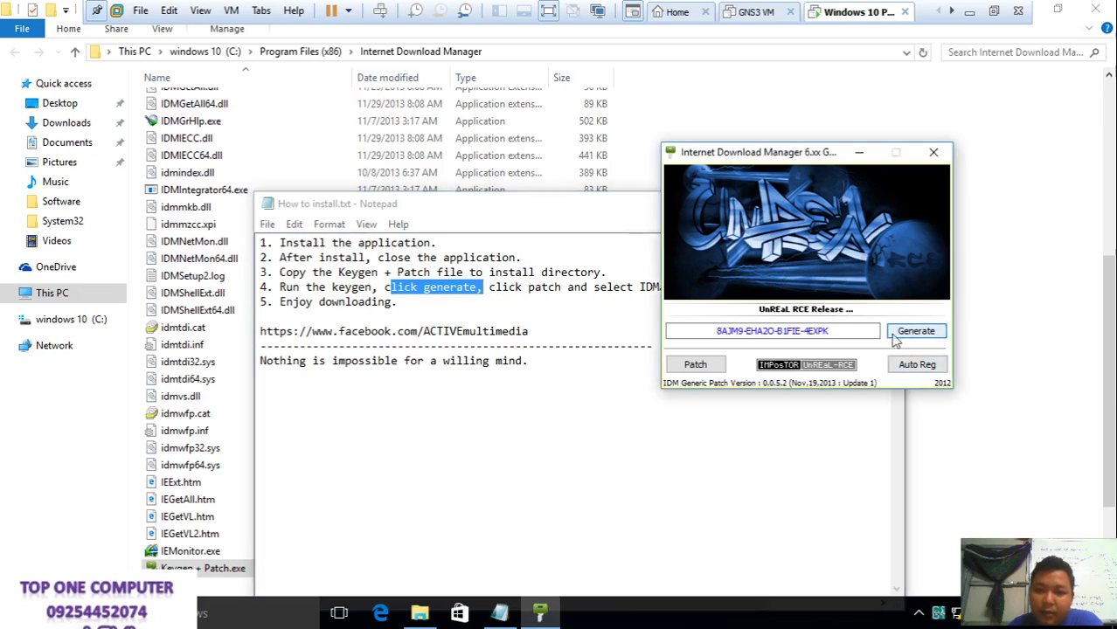
Move the instructions clear of the keygen and try to patch IDMan.exe
drag(492, 209, 354, 186)
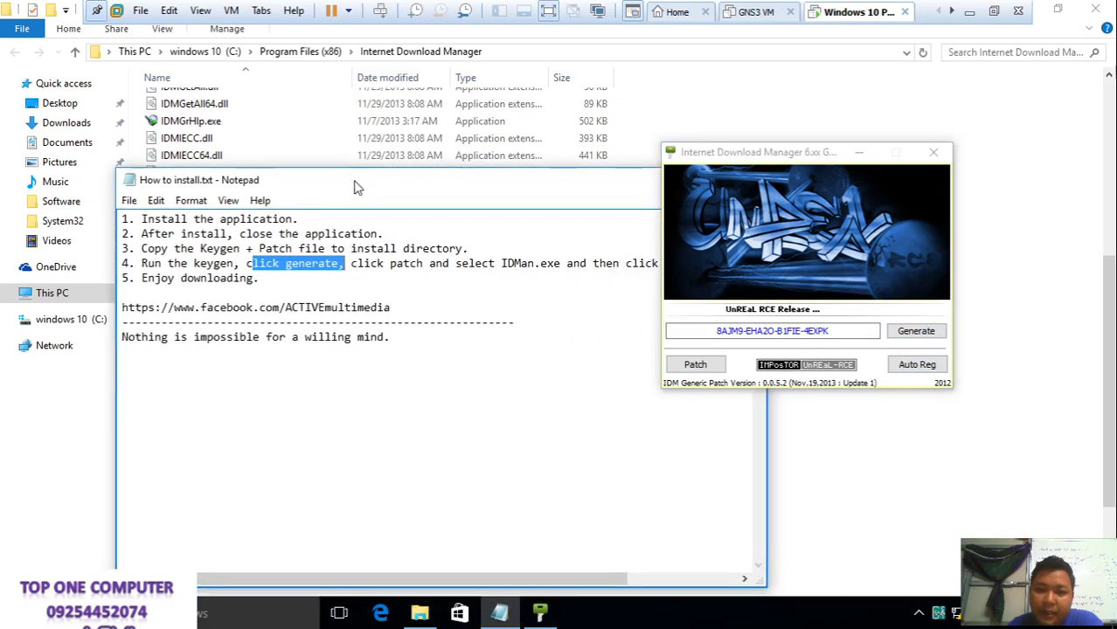
click(720, 367)
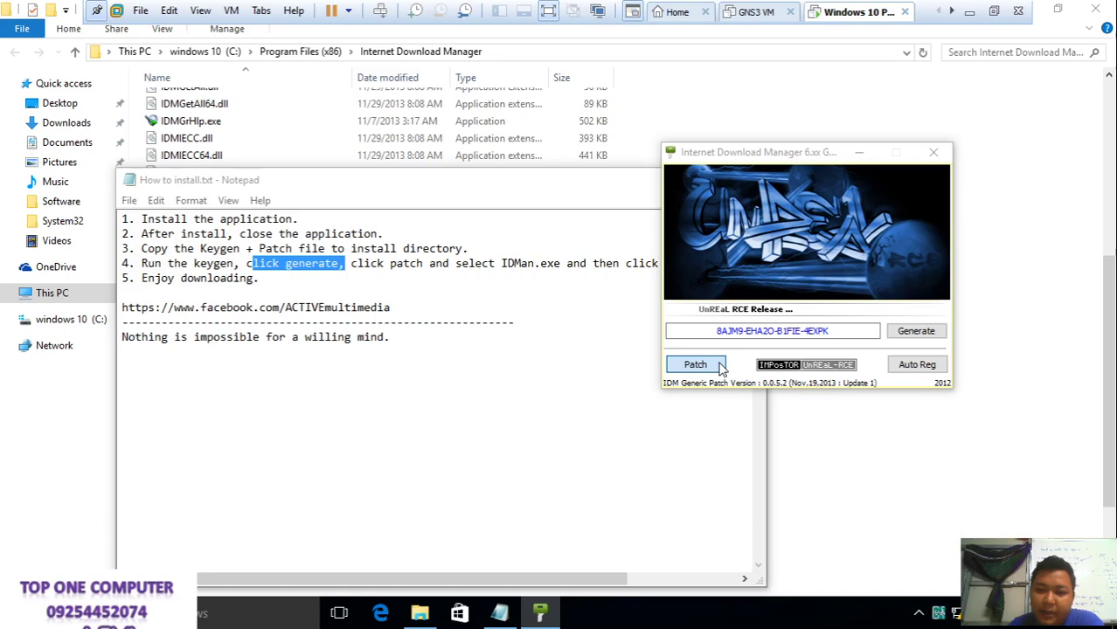
click(720, 367)
click(781, 320)
click(977, 530)
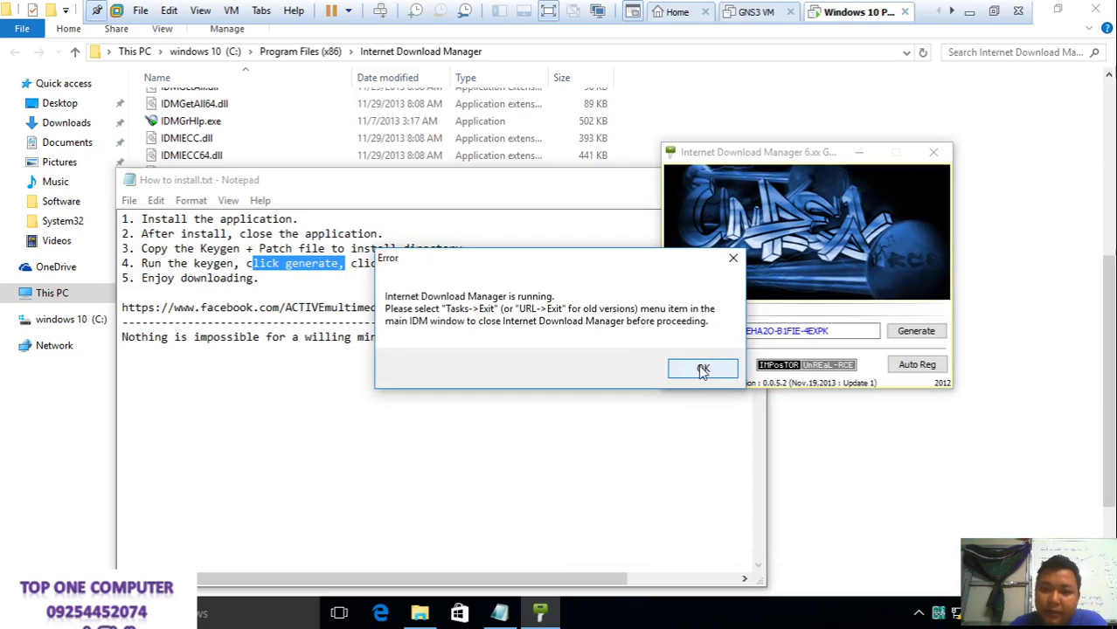
click(703, 370)
Register Internet Download Manager automatically with the keygen's generated serial number
drag(575, 189, 403, 153)
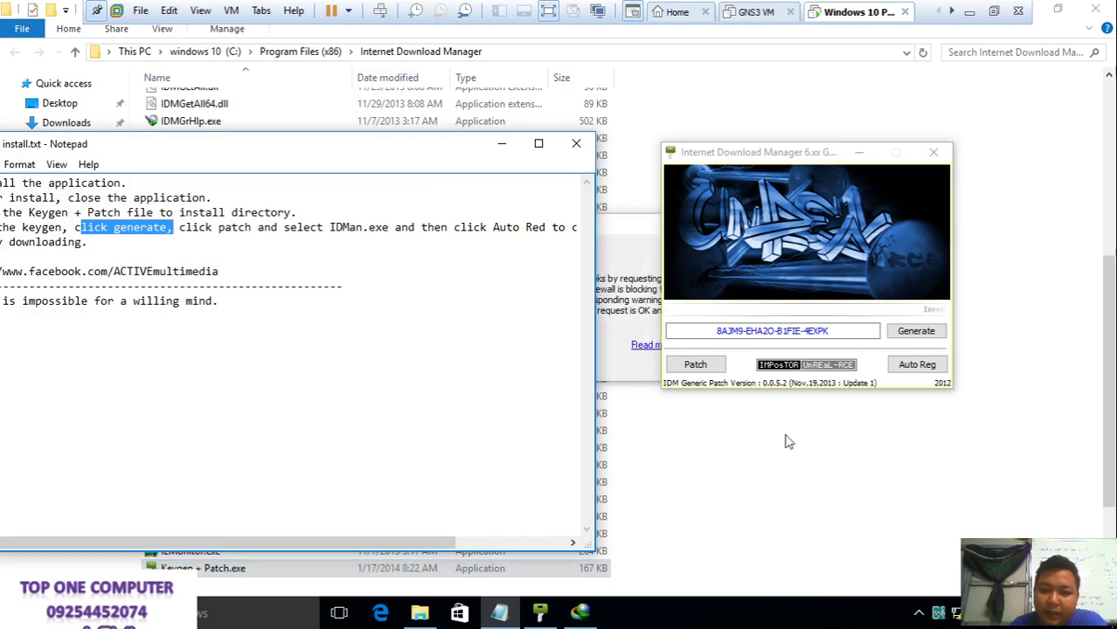
click(917, 365)
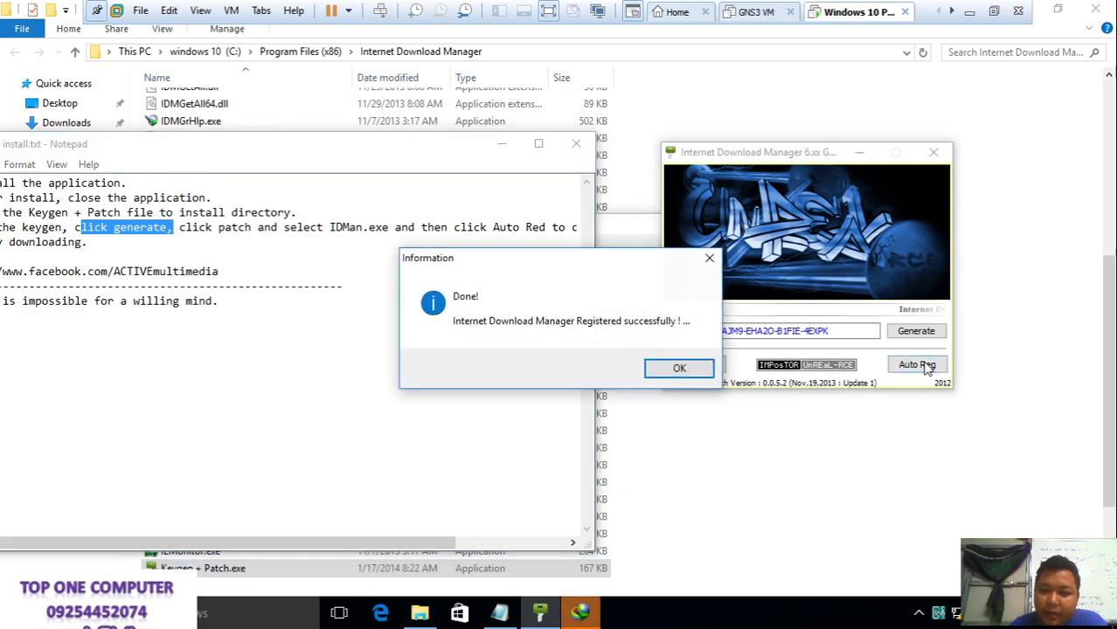
click(673, 369)
Close the keygen, the How to install.txt instructions, the IDM update notice and the install folder window
drag(439, 142, 656, 132)
click(932, 169)
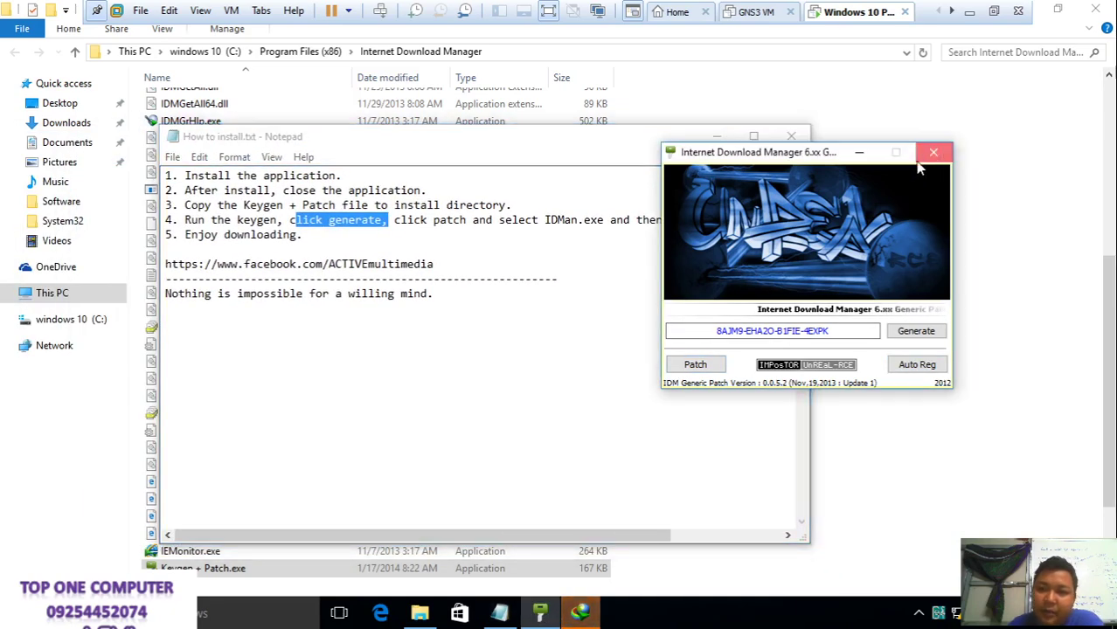
click(933, 155)
click(790, 137)
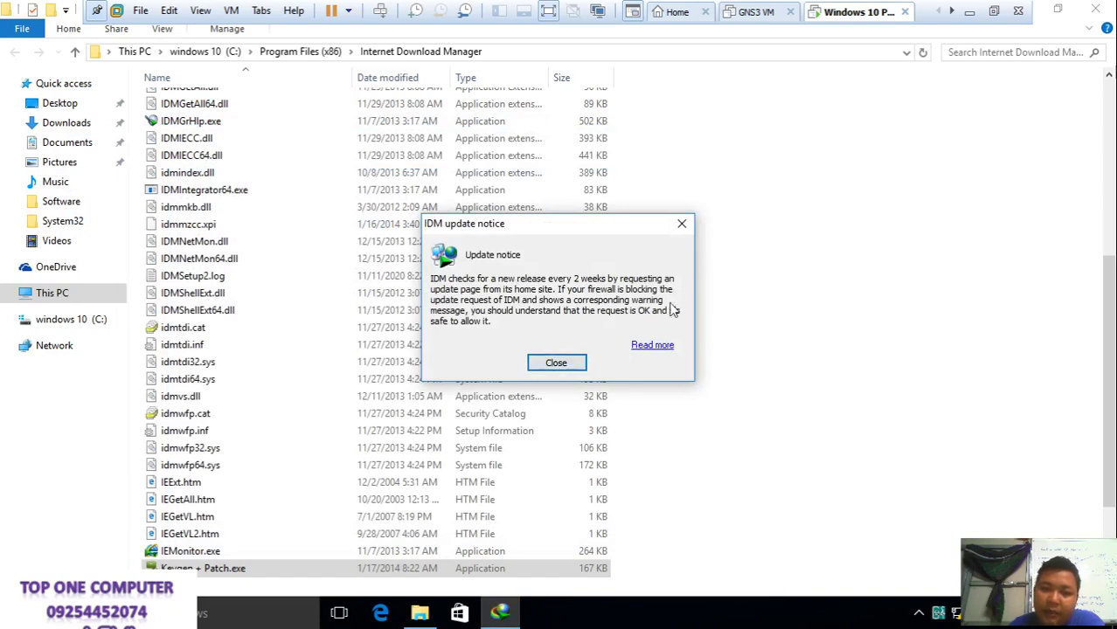
click(557, 364)
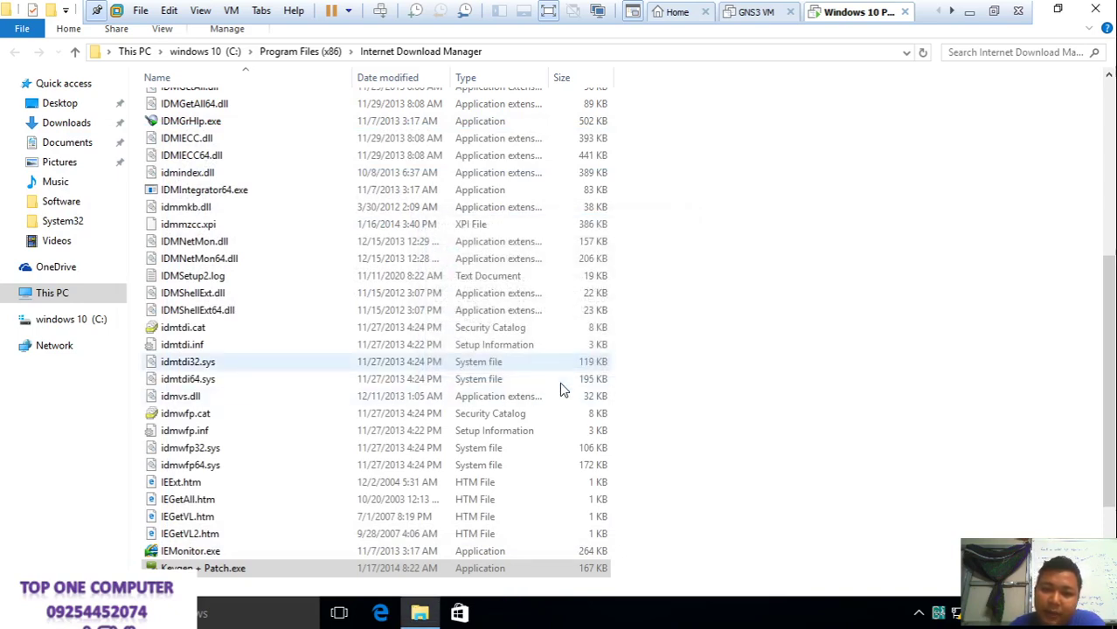
click(1096, 9)
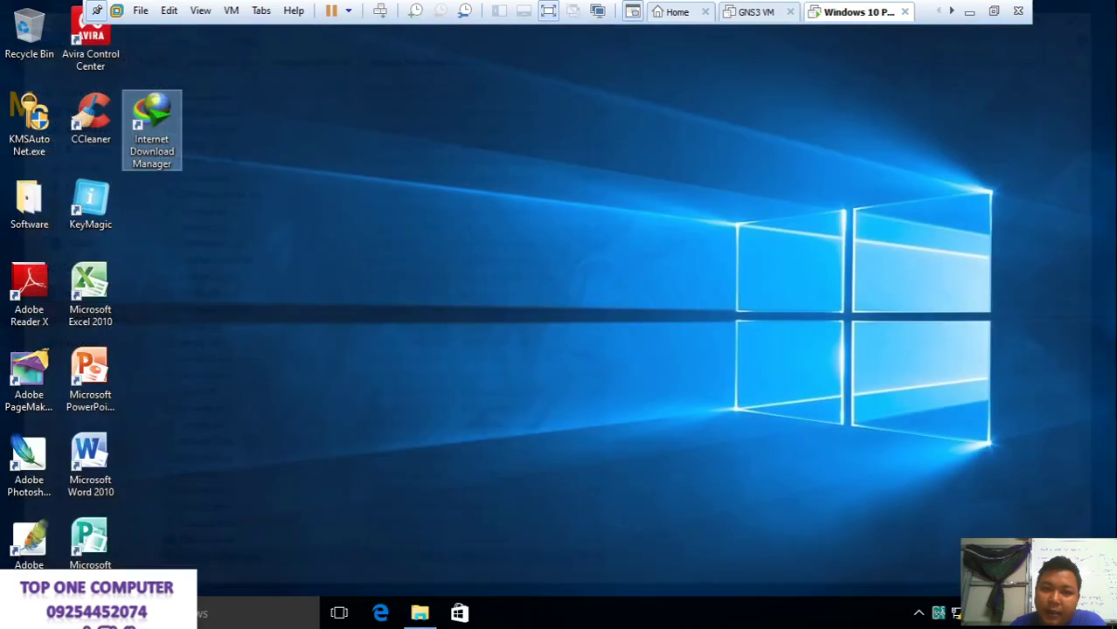
Open Internet Download Manager from the desktop to check its registration options, close it, and refresh the desktop
double_click(152, 129)
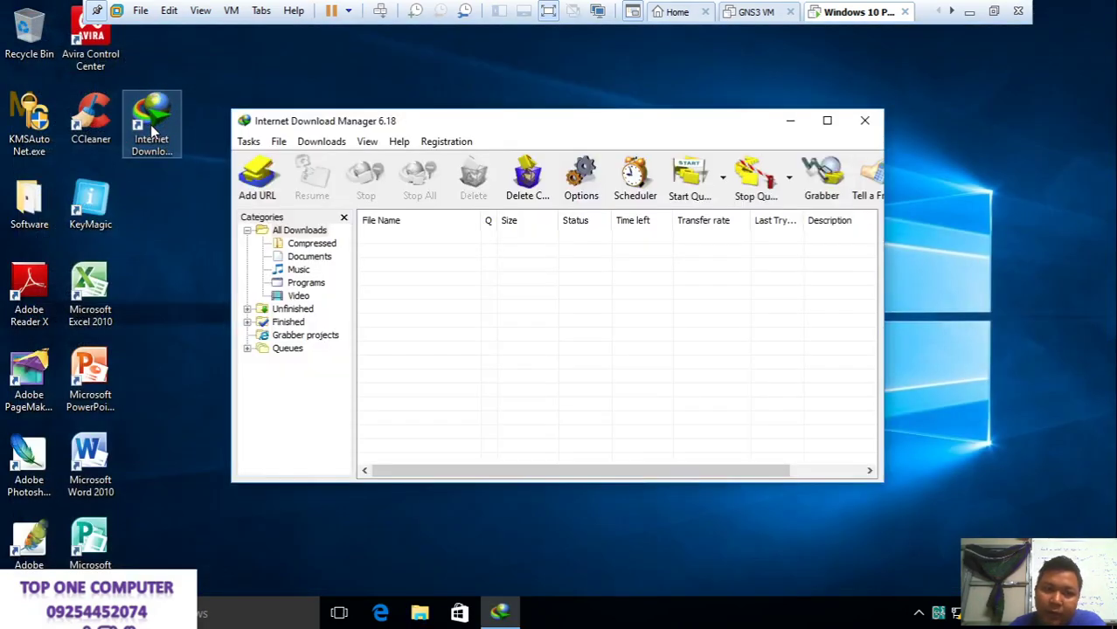
click(445, 142)
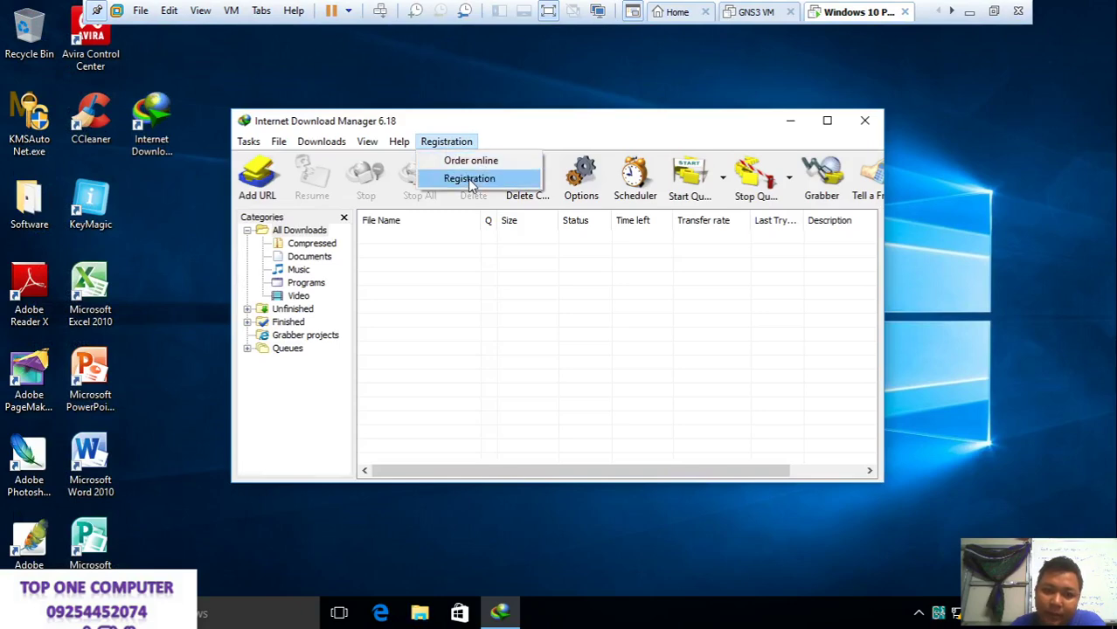
click(857, 121)
right_click(853, 120)
click(888, 171)
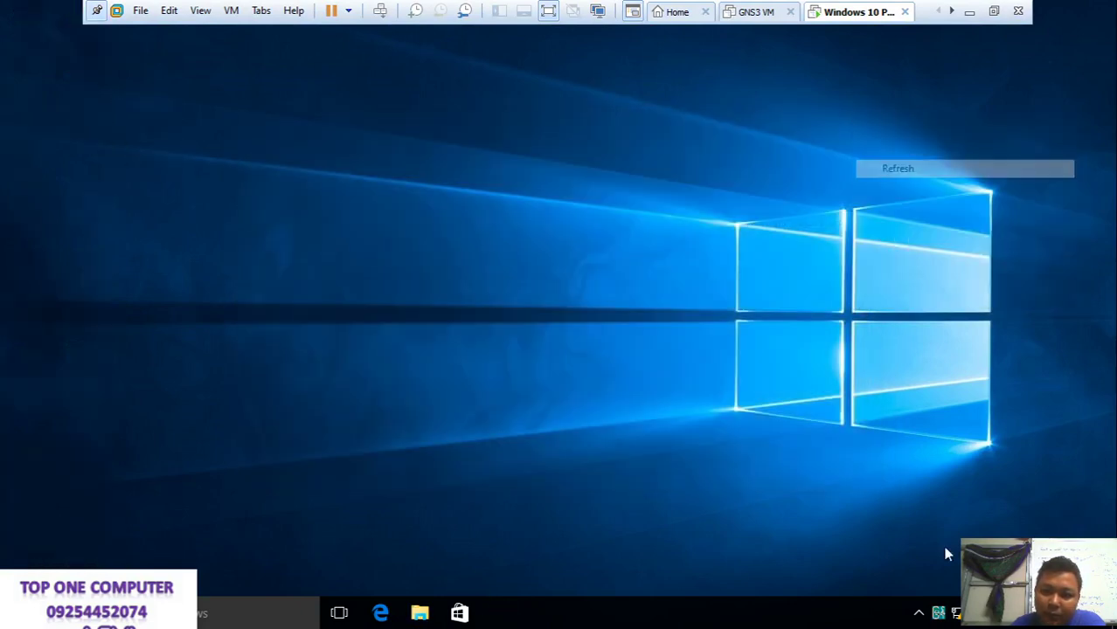
Check the registration entry among the background Internet Download Manager's options, then dismiss them
click(918, 615)
right_click(952, 586)
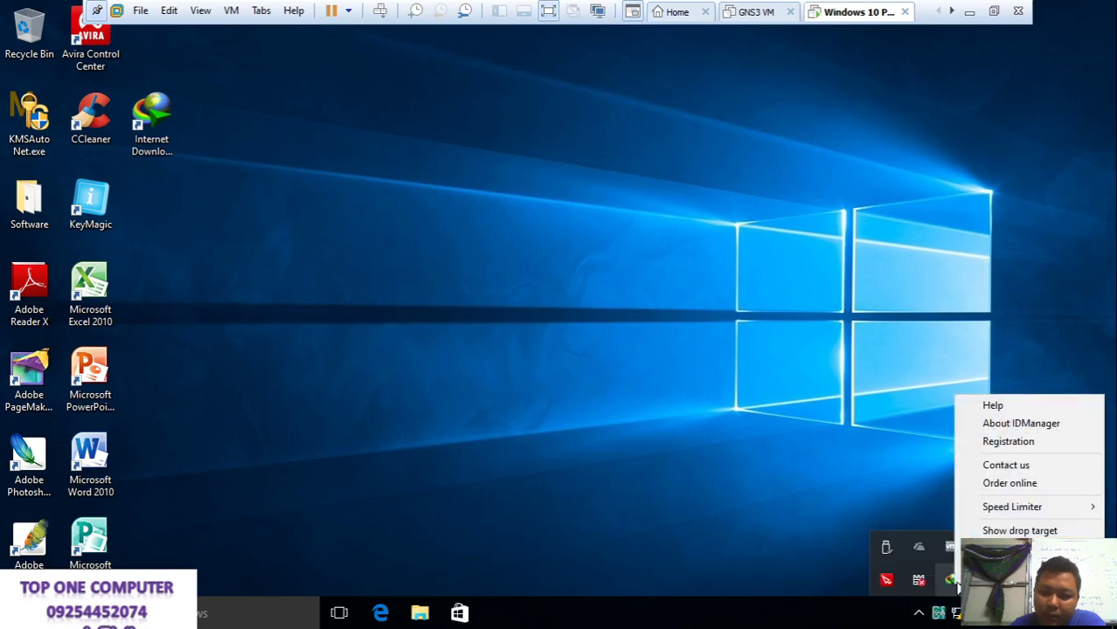
click(323, 187)
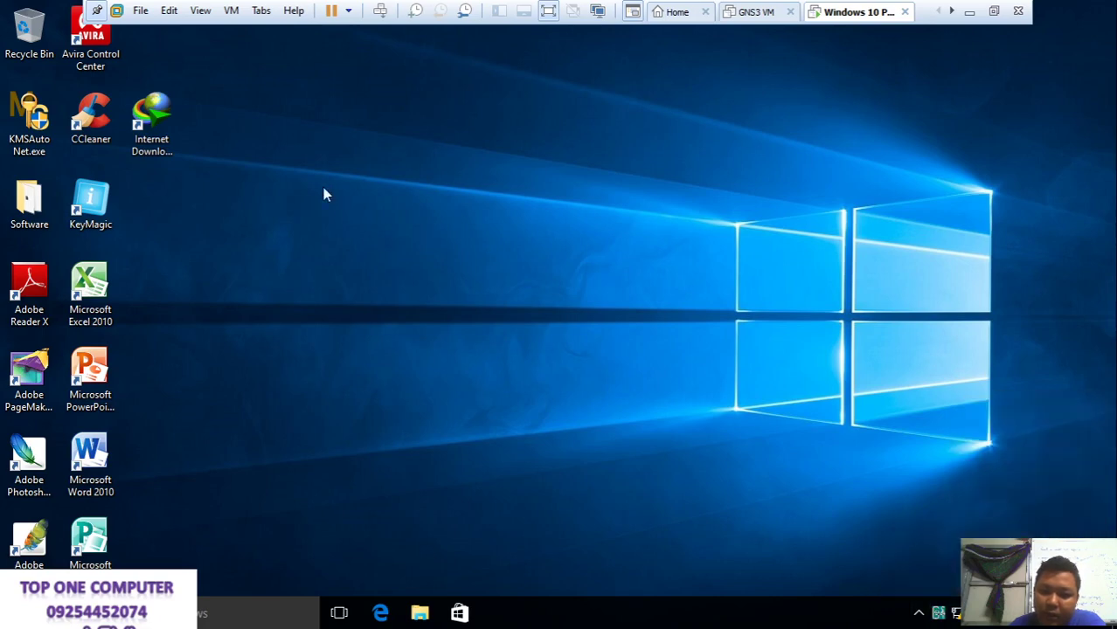
Open Internet Download Manager from the desktop, dismiss the Tip of the Day, check its registration options, and close the program
right_click(164, 109)
click(259, 143)
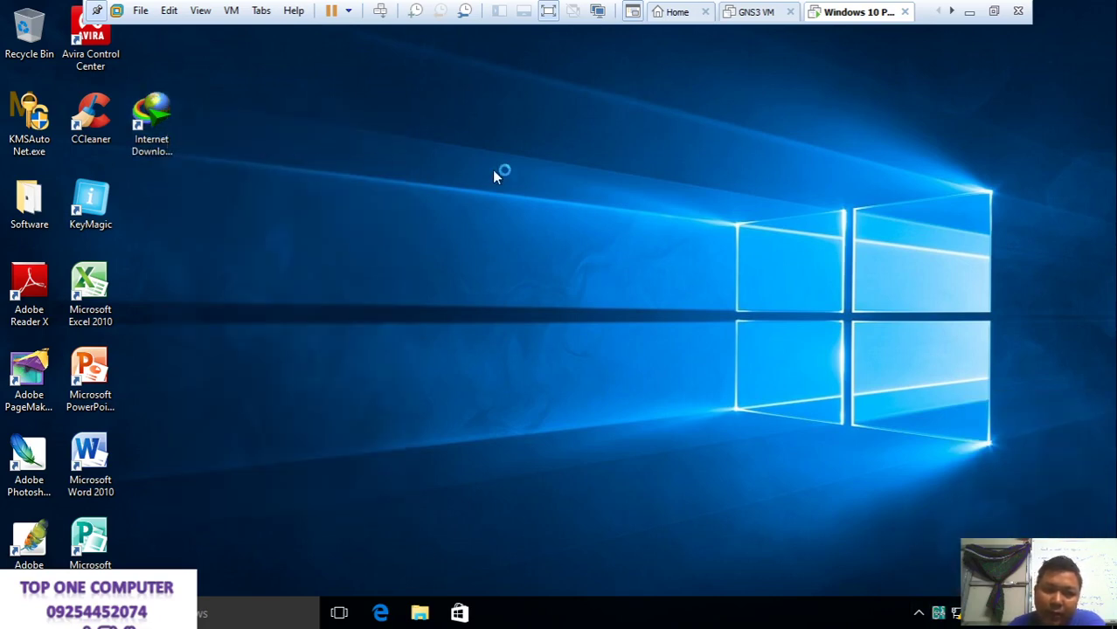
key(alt+F4)
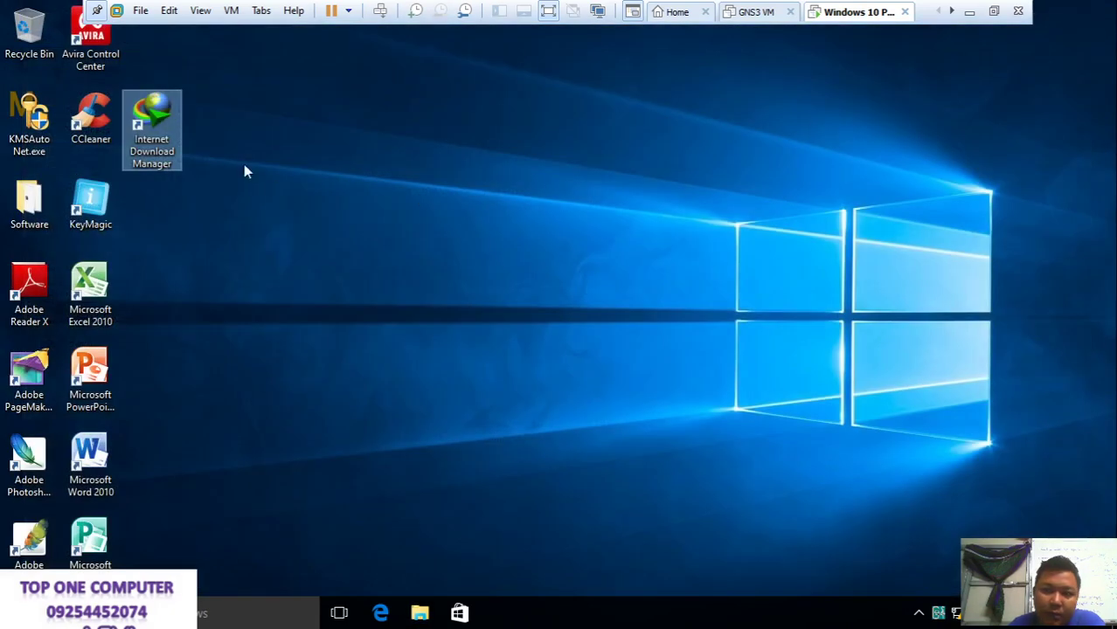
key(Return)
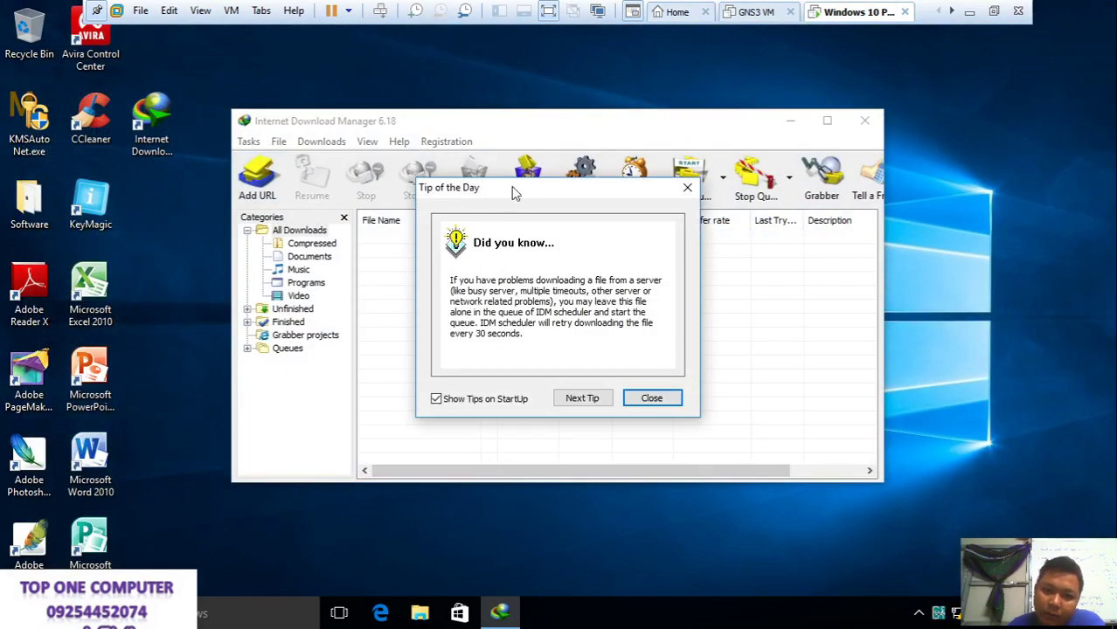
click(630, 398)
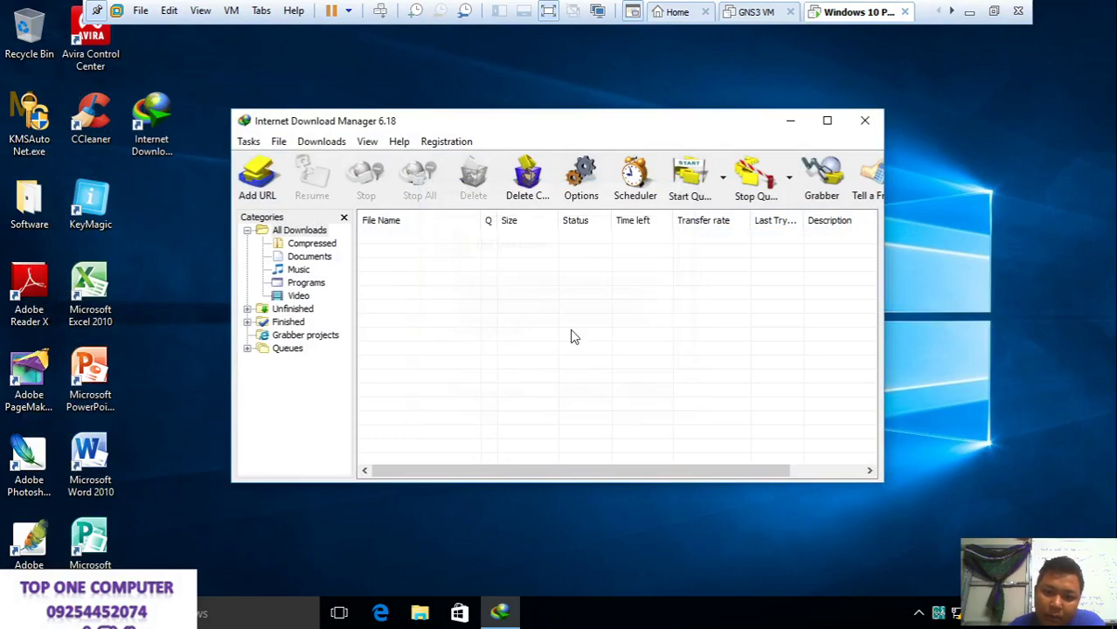
click(447, 142)
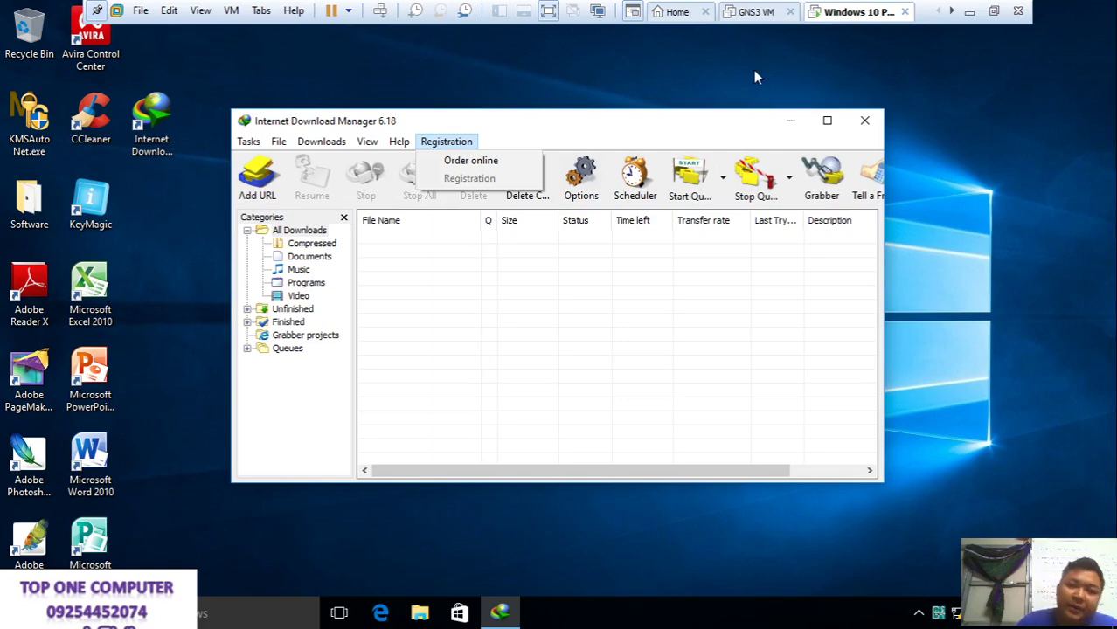
click(855, 123)
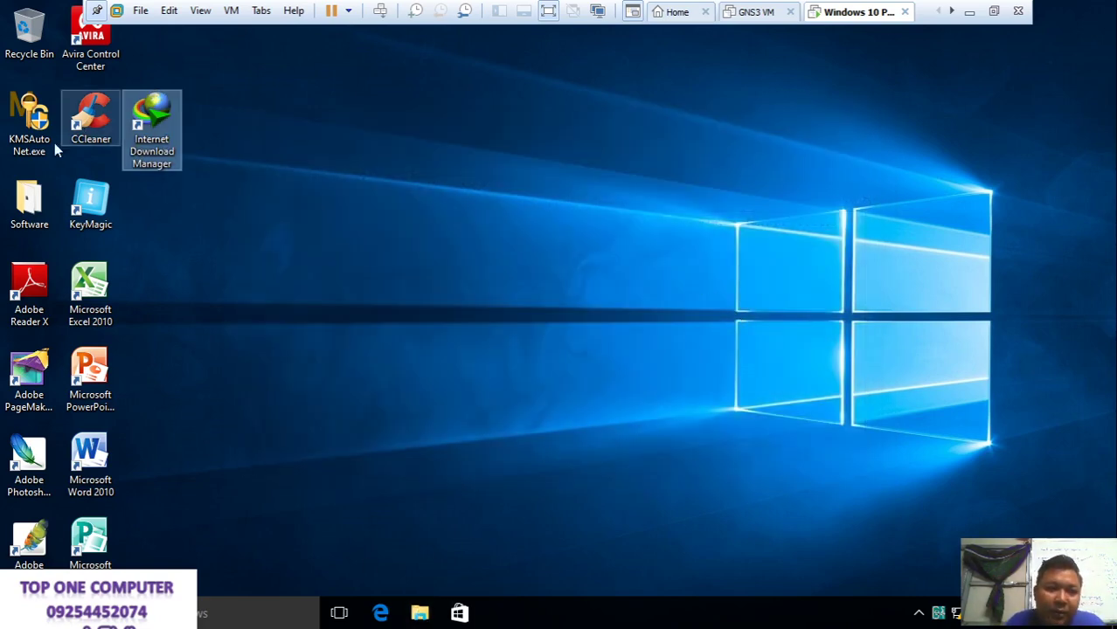
Open the Software folder on the desktop in a maximized window and extract Nero.Buring.Rom 8.3.2.1.Lite.rar in place
double_click(42, 196)
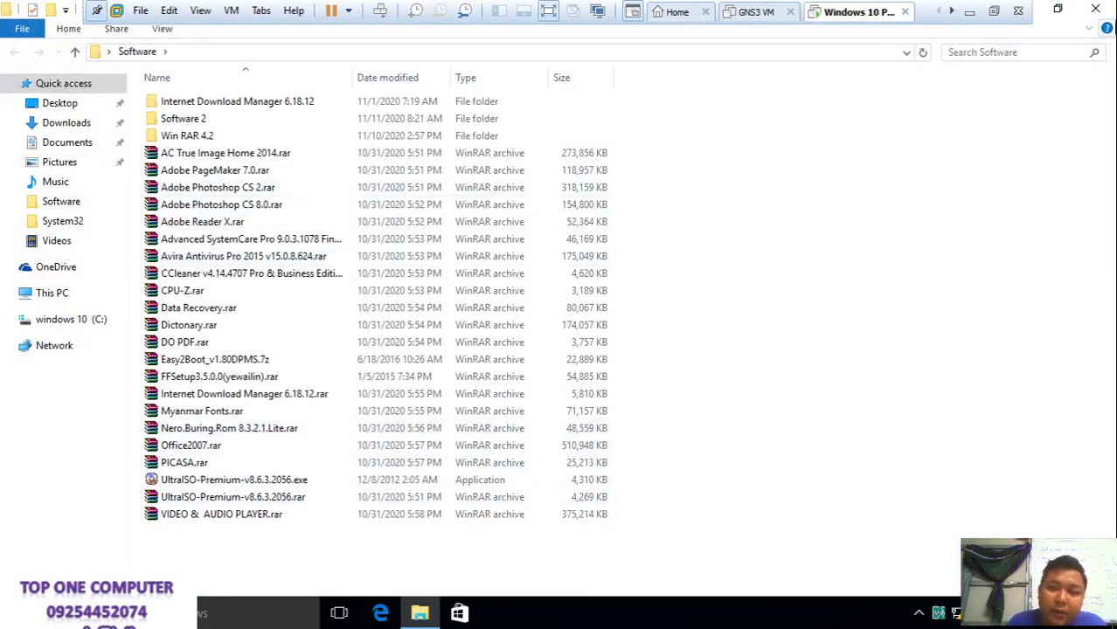
click(1057, 9)
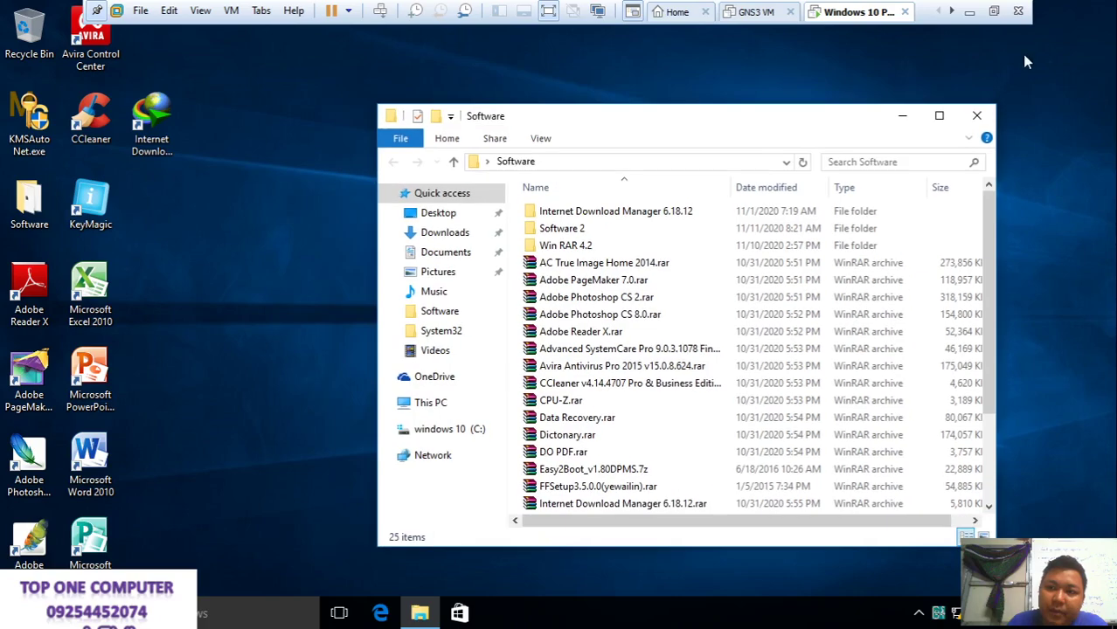
double_click(848, 118)
click(1075, 8)
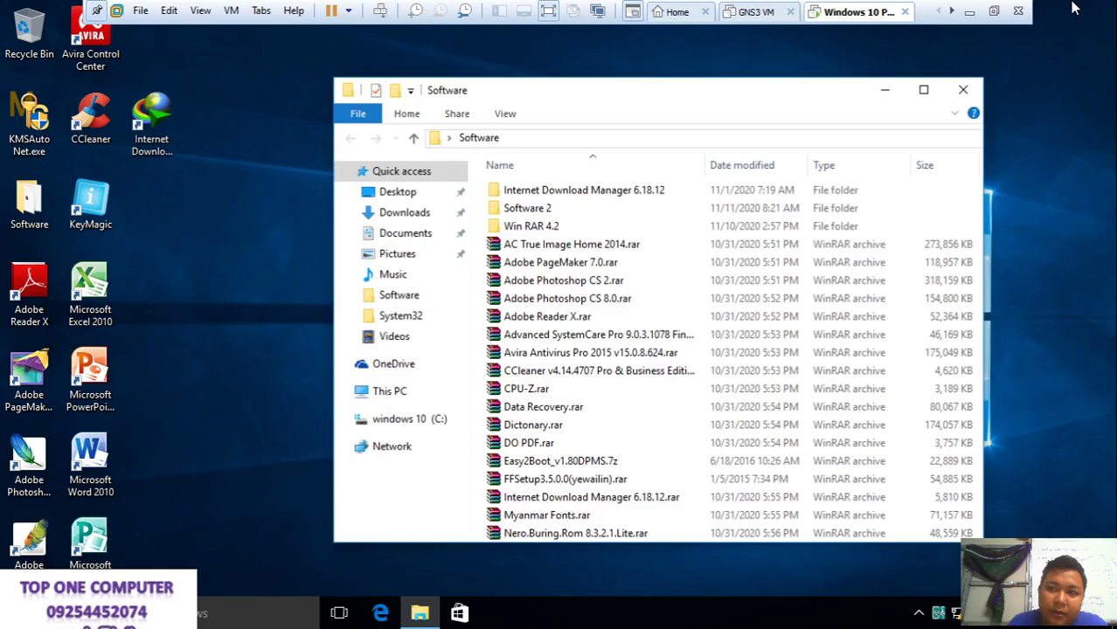
double_click(796, 127)
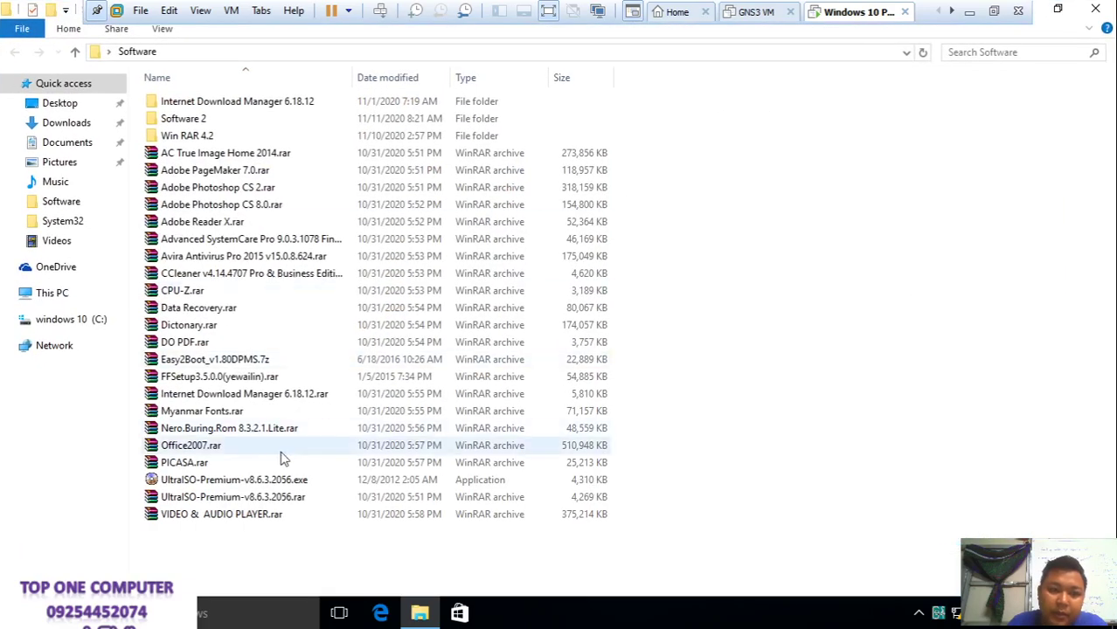
right_click(233, 437)
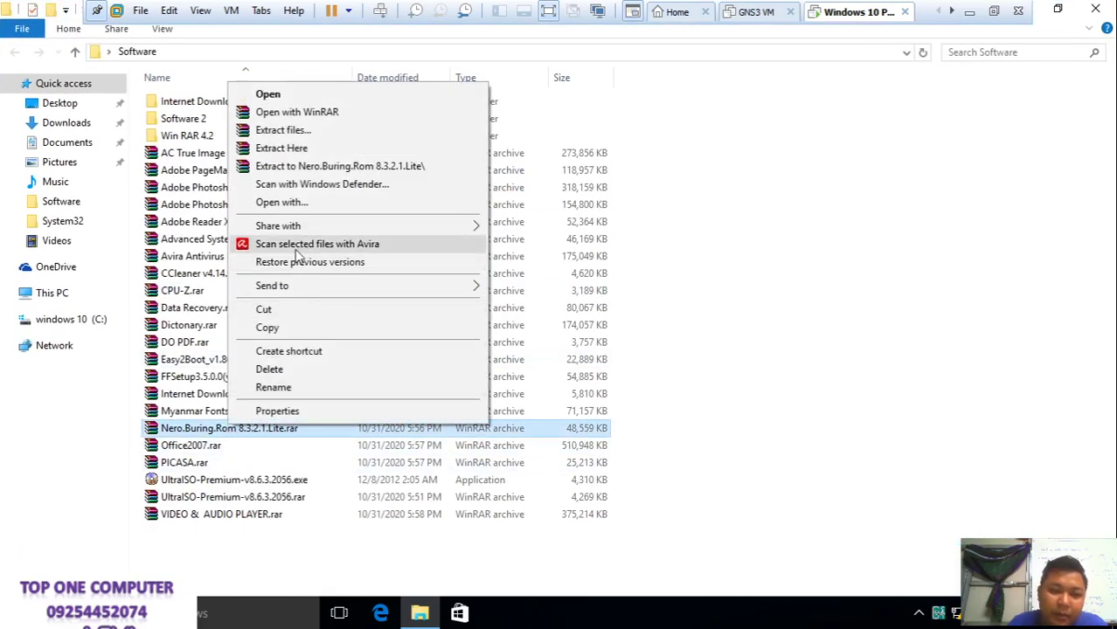
click(317, 149)
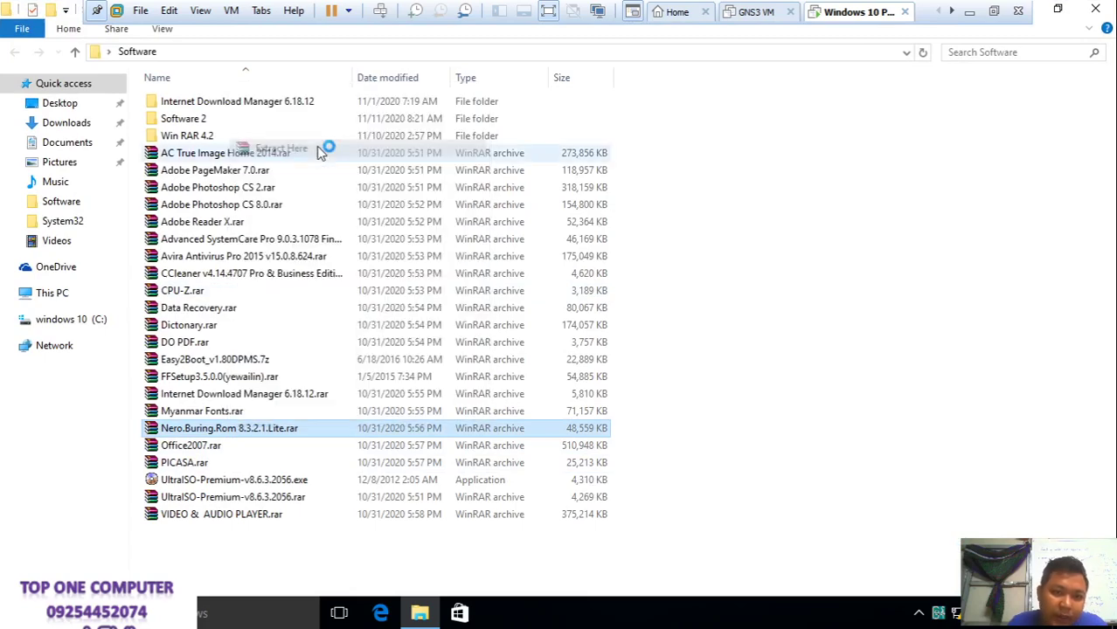
Permanently delete the extracted Internet Download Manager 6.18.12 folder from the Software folder
click(276, 108)
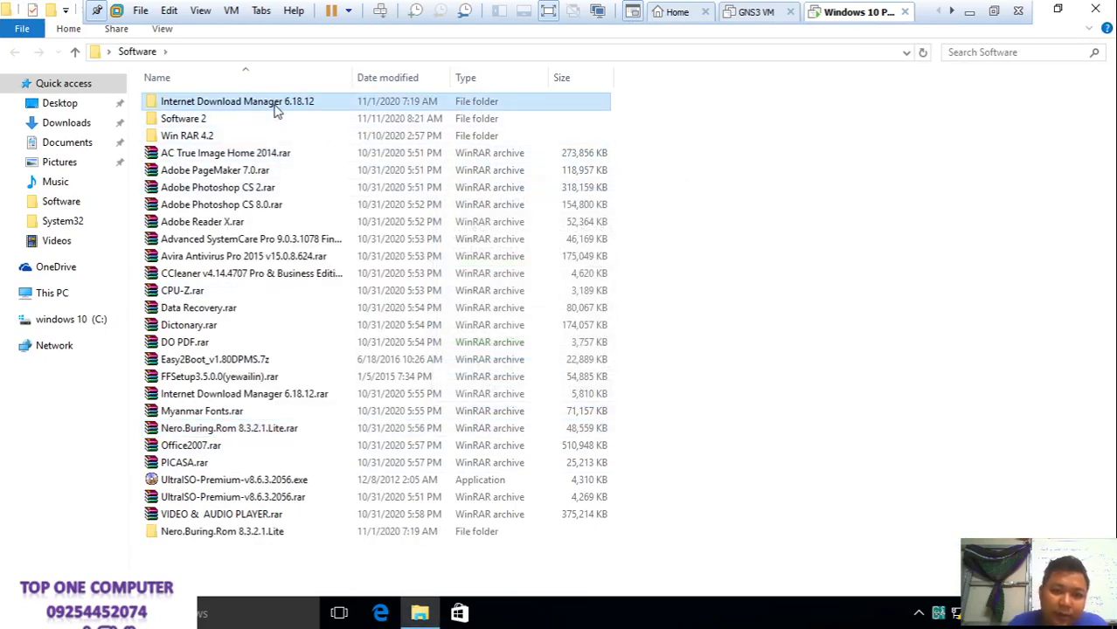
key(shift+Delete)
key(Return)
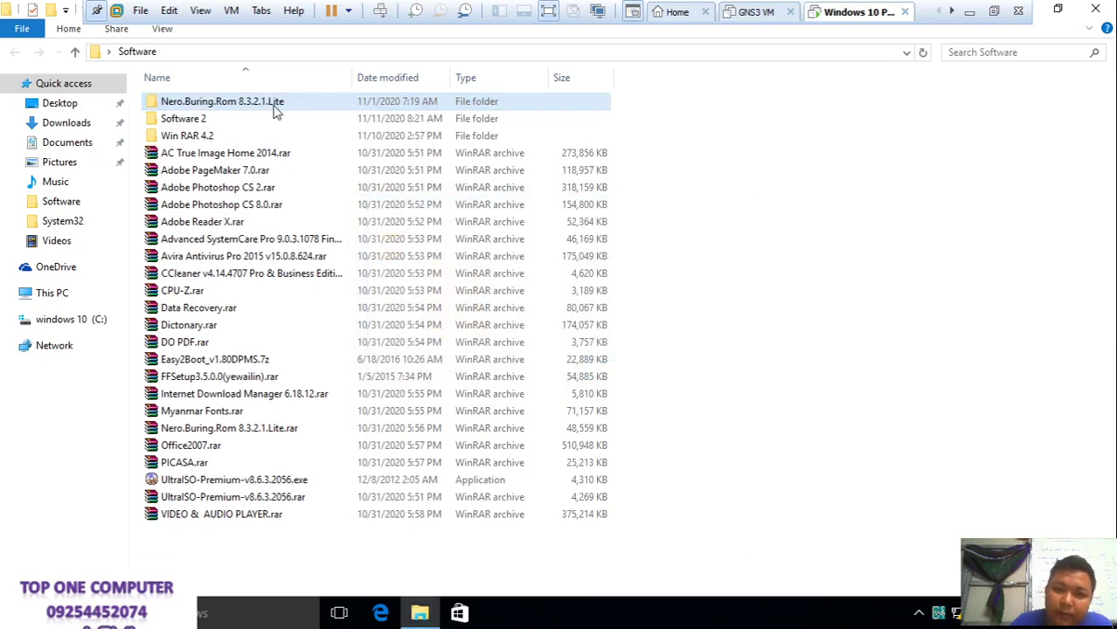
Run nero-8.3.2.1_asian_lite.exe from the extracted Nero folder as administrator and allow it to make changes
double_click(275, 107)
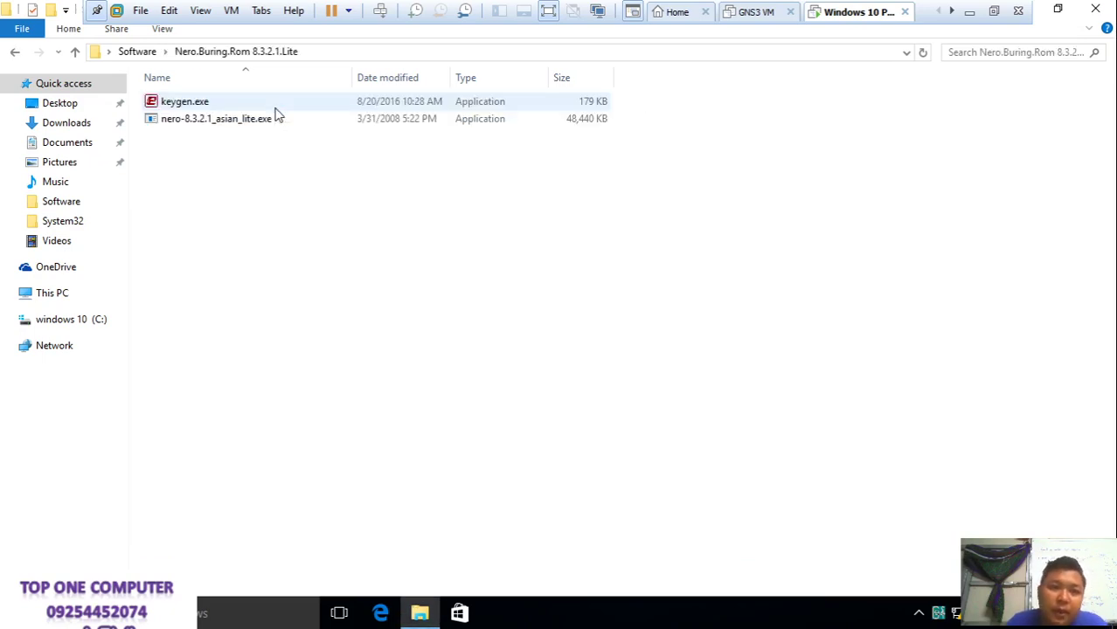
click(257, 103)
shift+click(260, 119)
click(259, 118)
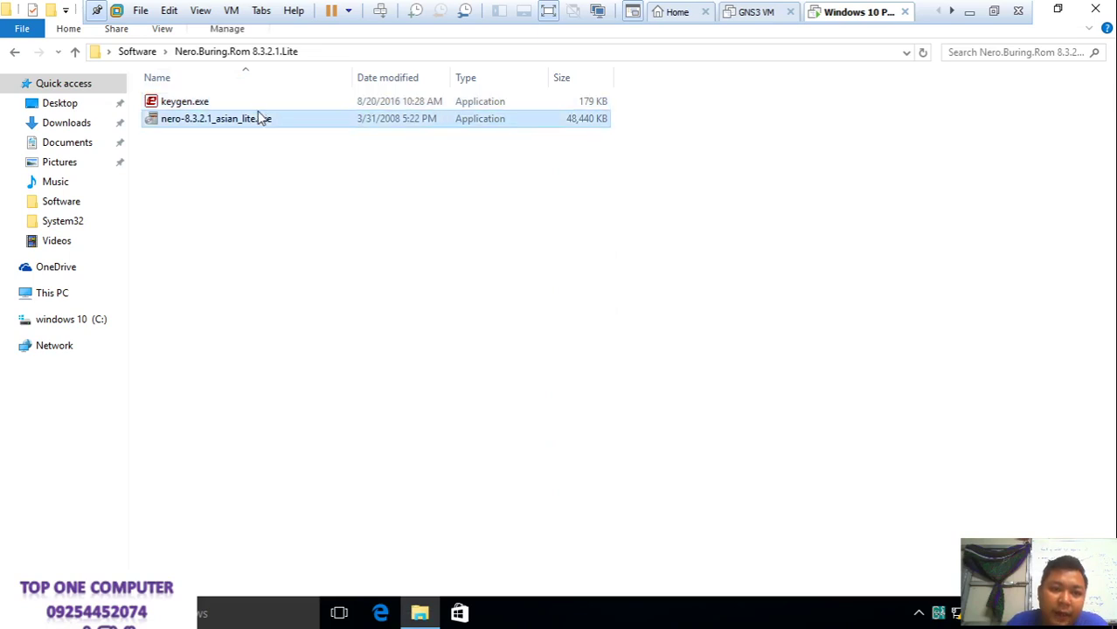
right_click(258, 118)
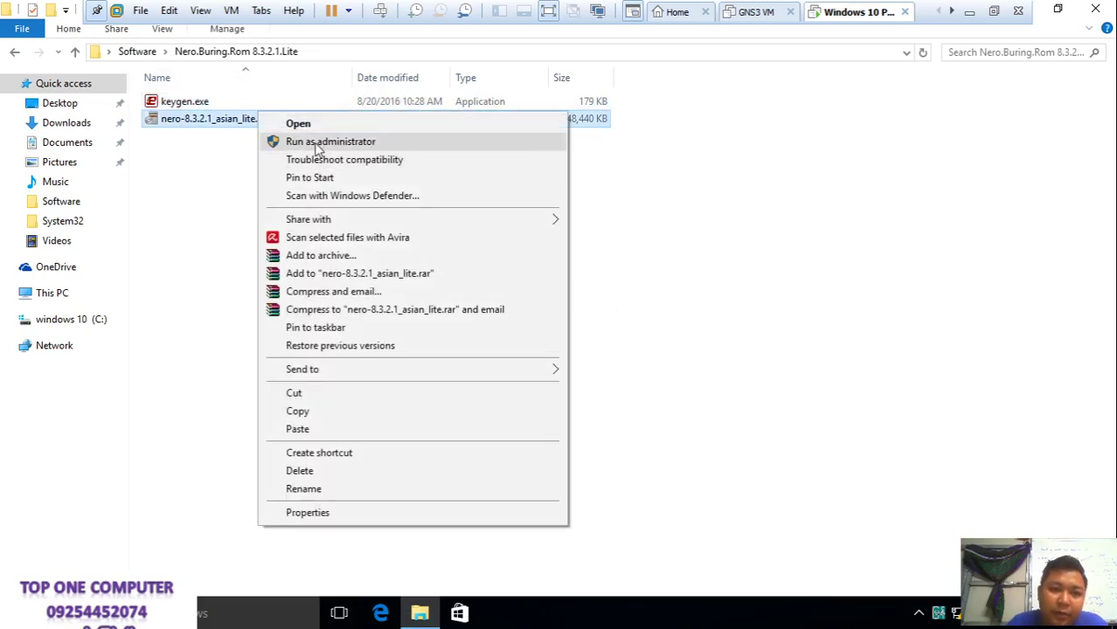
click(318, 146)
click(641, 344)
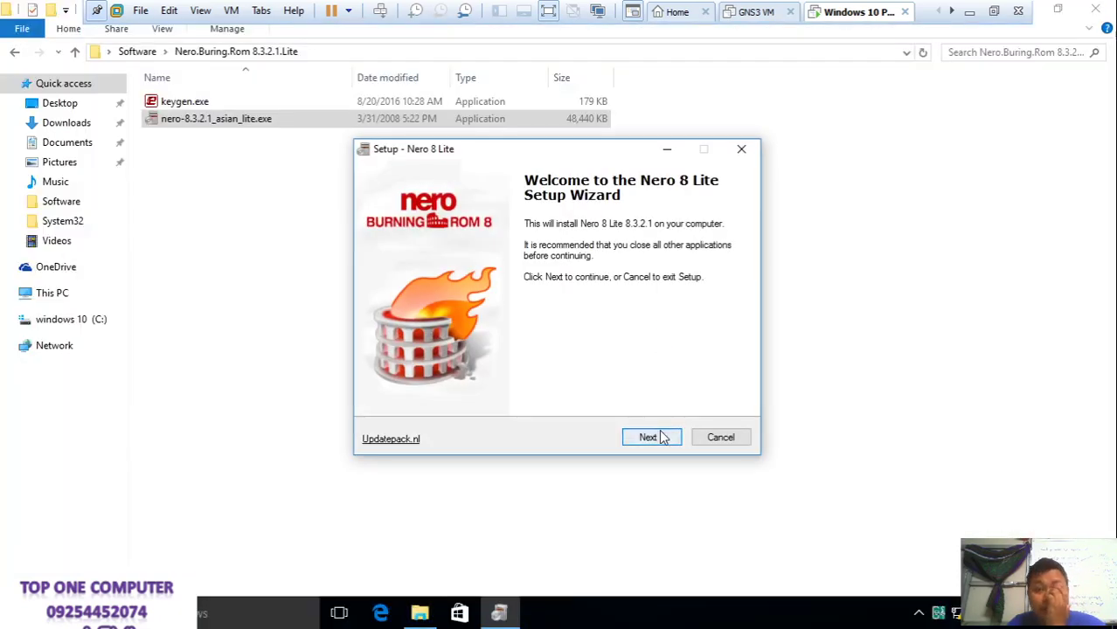
Advance the Nero 8 Lite setup to the customer information and open keygen.exe from the Nero folder
click(651, 438)
double_click(535, 359)
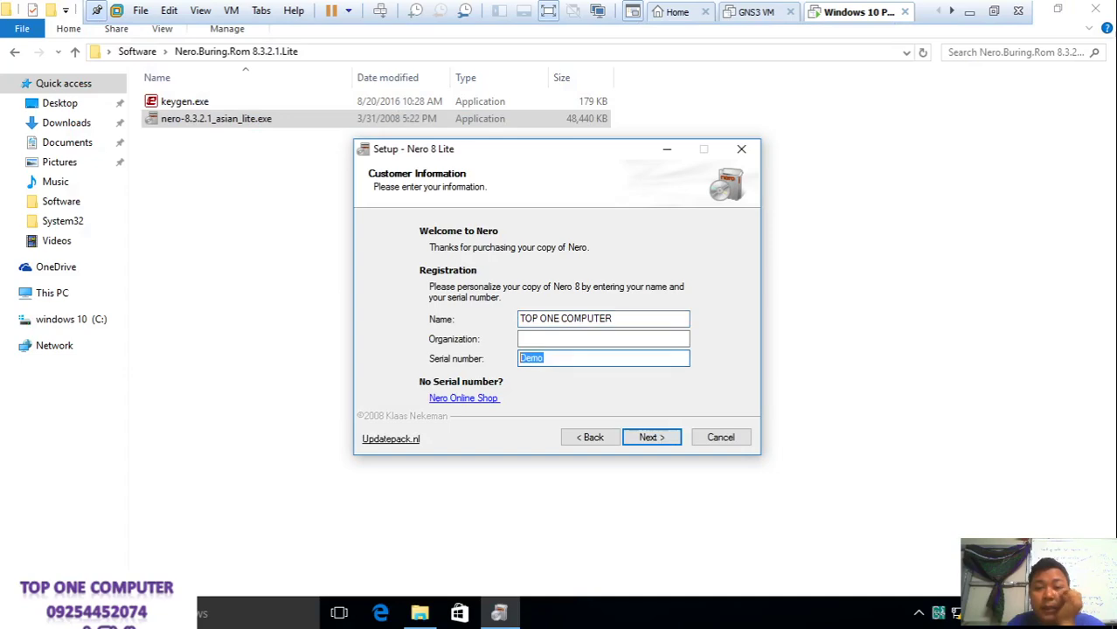
click(240, 103)
double_click(240, 103)
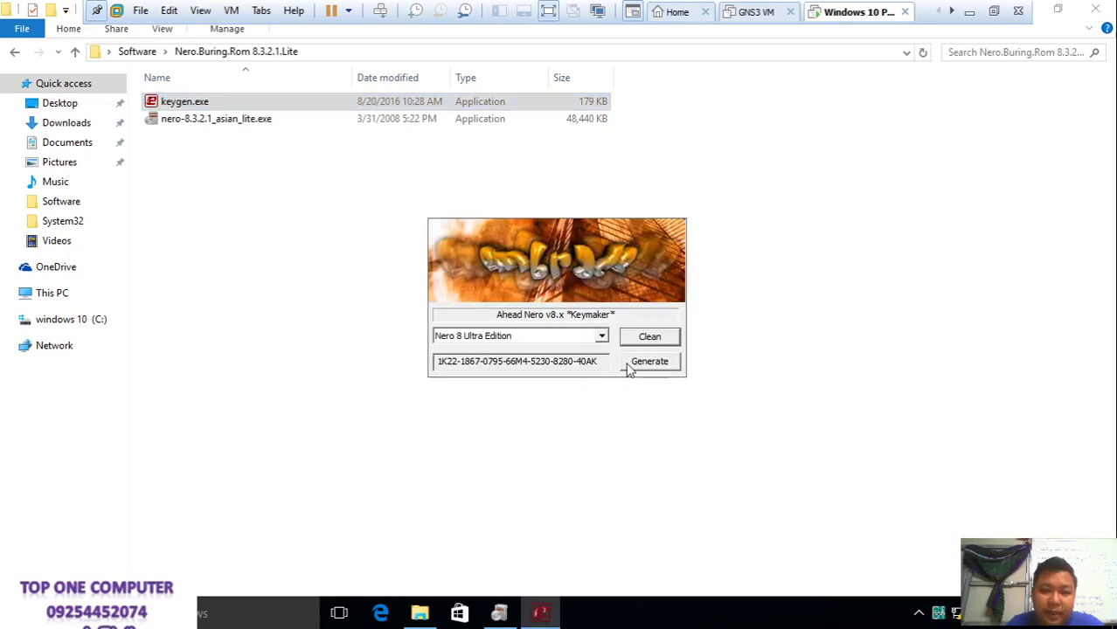
Return to the Nero setup, keep the Demo serial number, and accept the license agreement
click(498, 614)
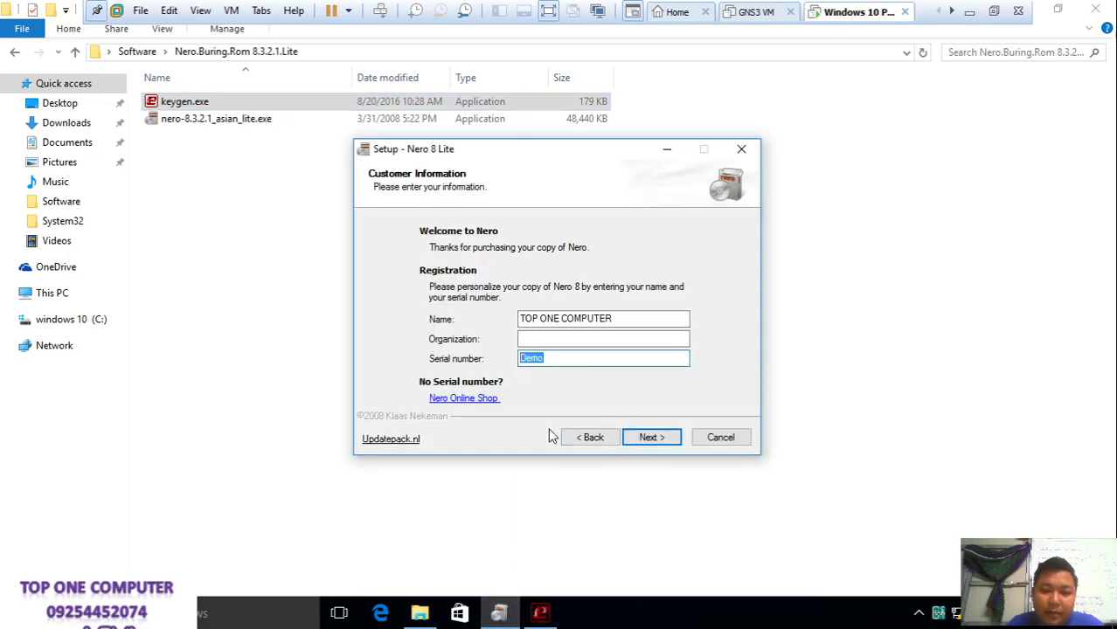
click(658, 440)
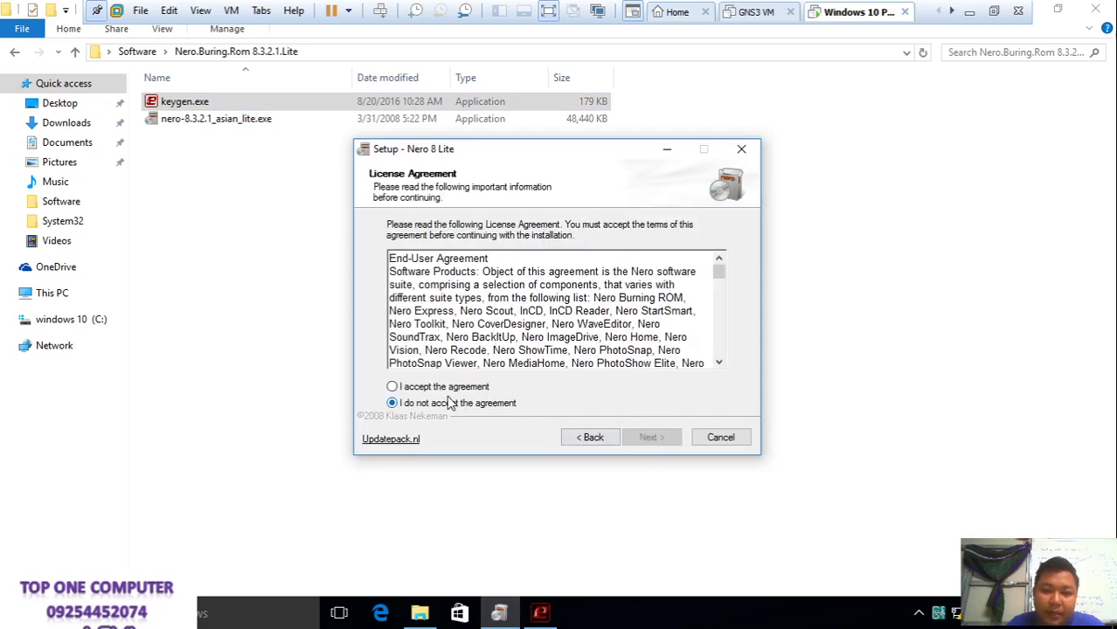
click(455, 388)
click(651, 439)
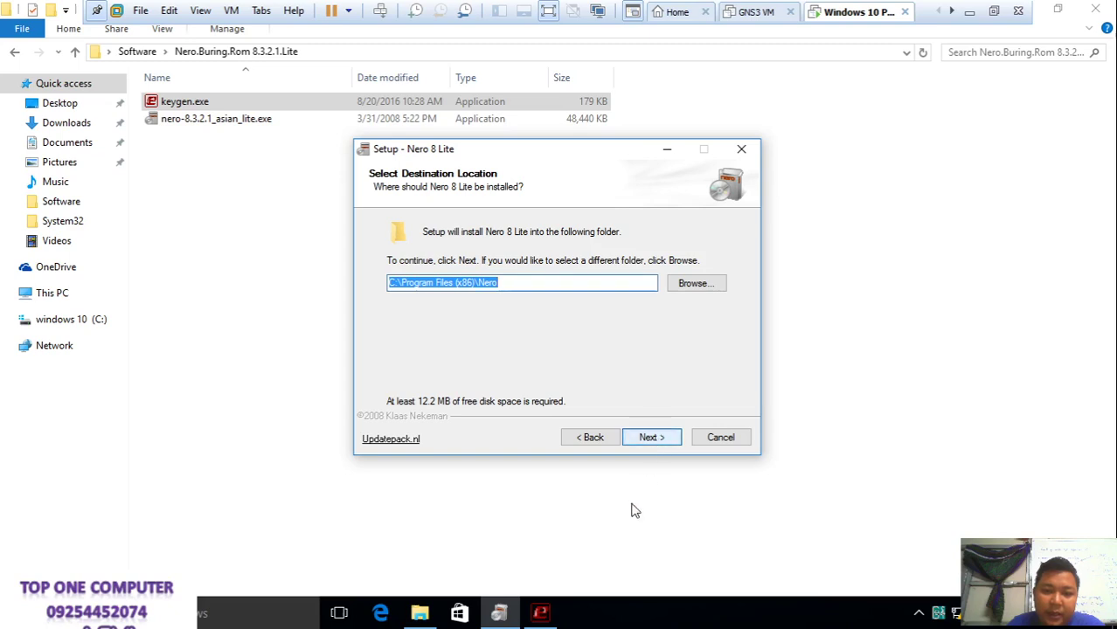
Install Nero 8 Lite into C:\Program Files (x86)\Nero with a desktop icon and finish the setup
click(541, 614)
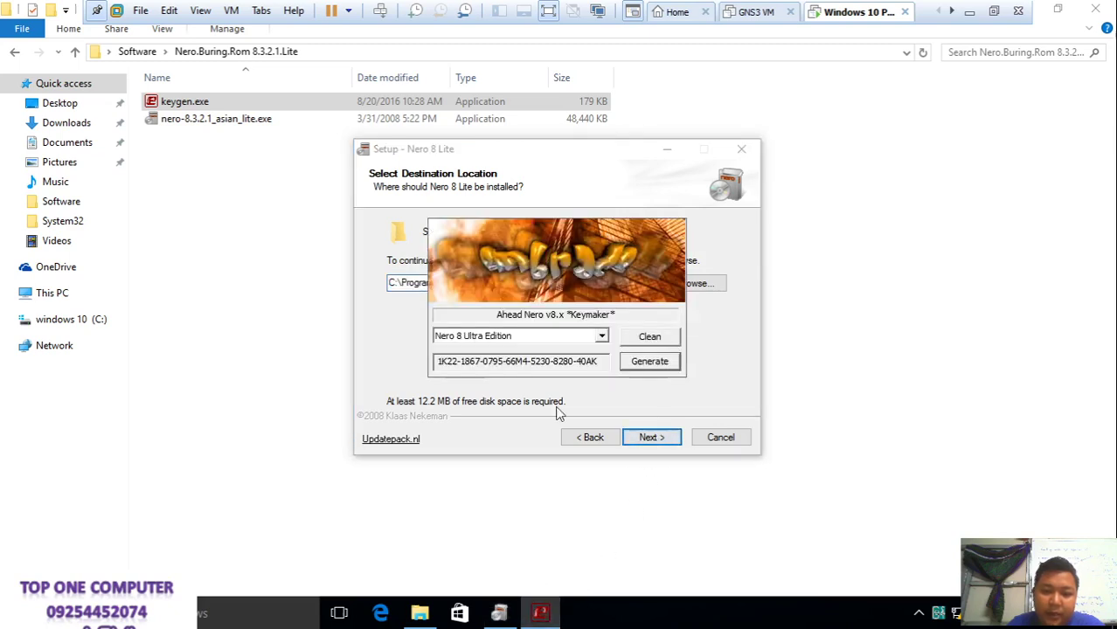
click(651, 438)
click(652, 438)
click(651, 438)
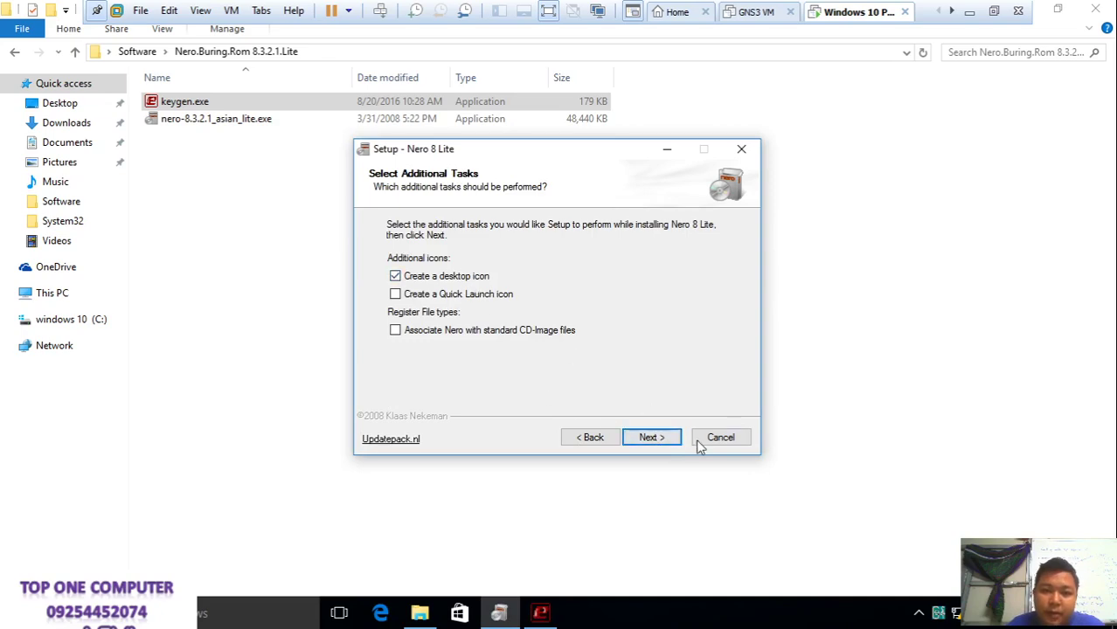
click(652, 437)
click(651, 437)
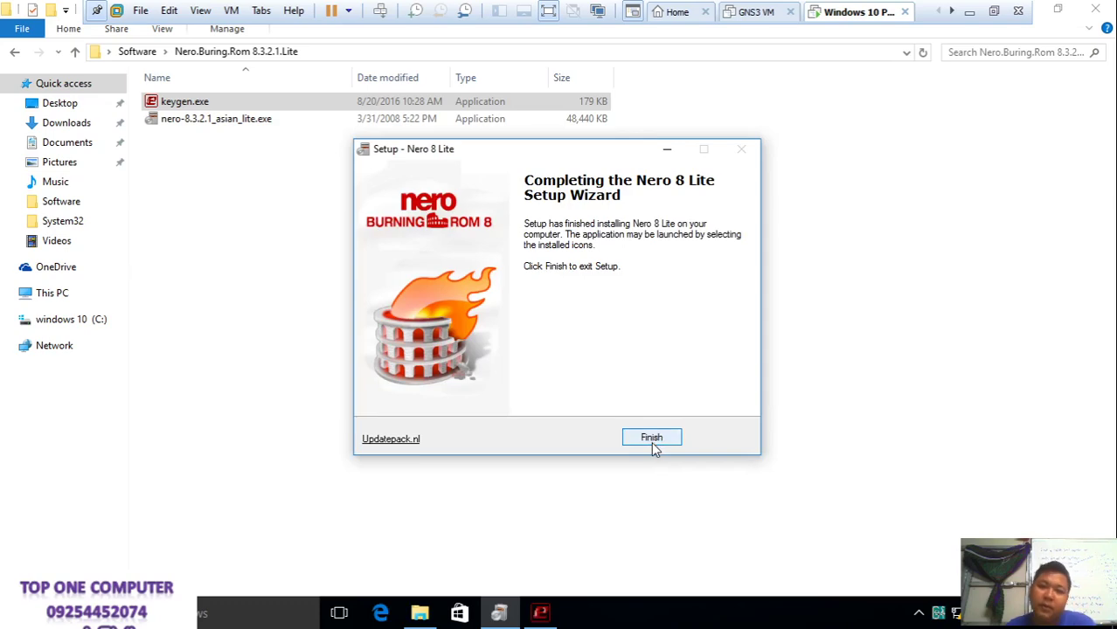
click(652, 440)
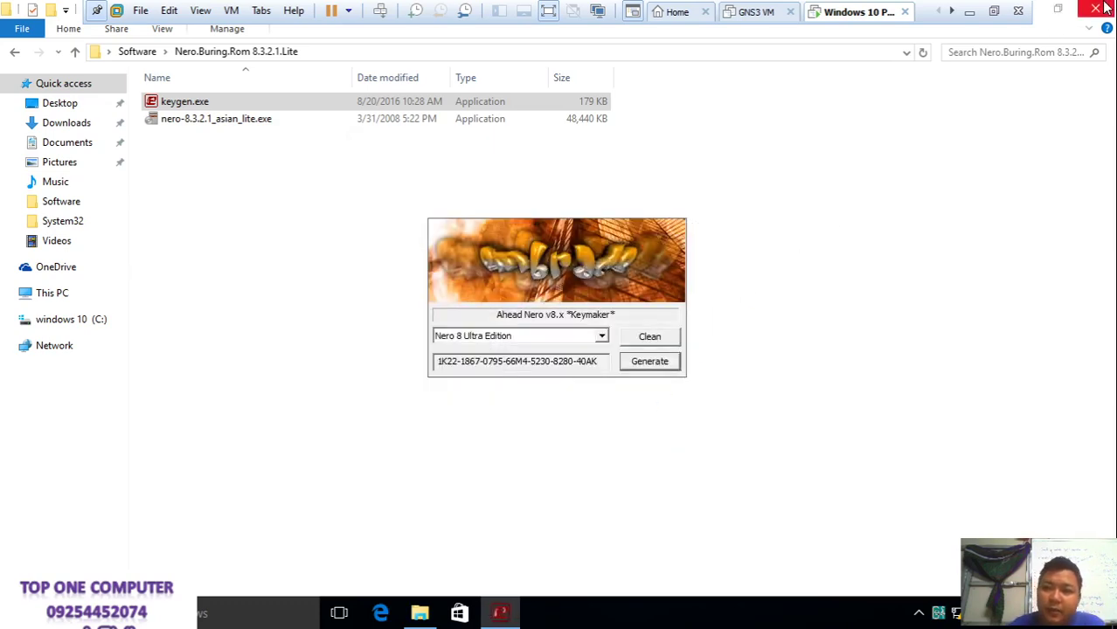
Close the Nero folder, place the Nero Express icon below Internet Download Manager on the desktop, and launch it
click(1096, 9)
drag(140, 55, 146, 196)
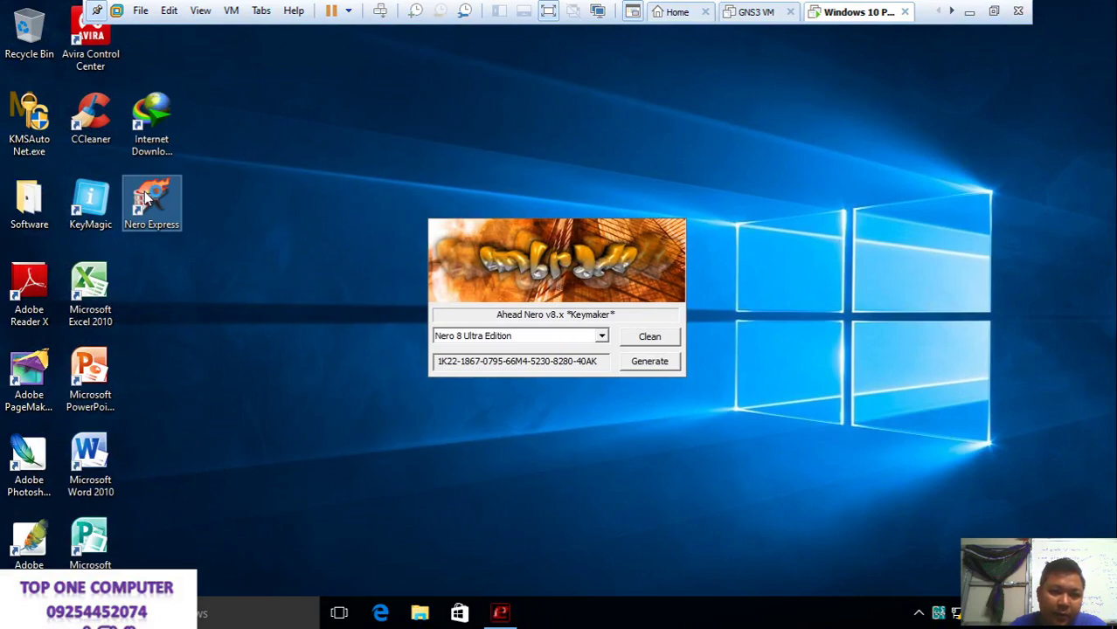
double_click(146, 198)
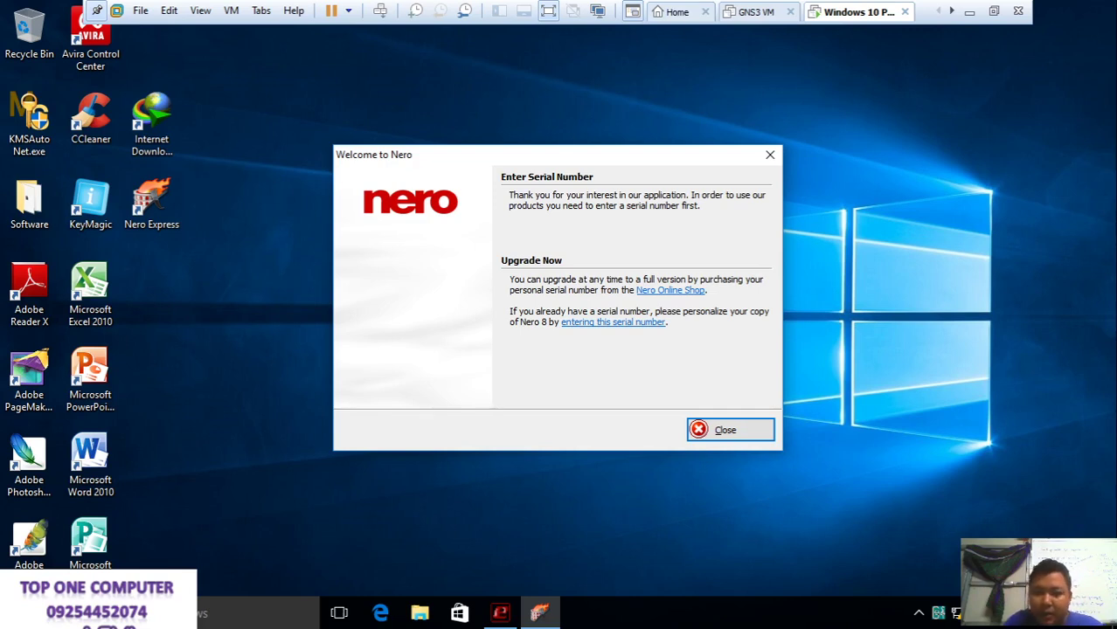
Open the Nero license settings from the welcome prompt, allow the changes, and start adding a new serial number
click(625, 323)
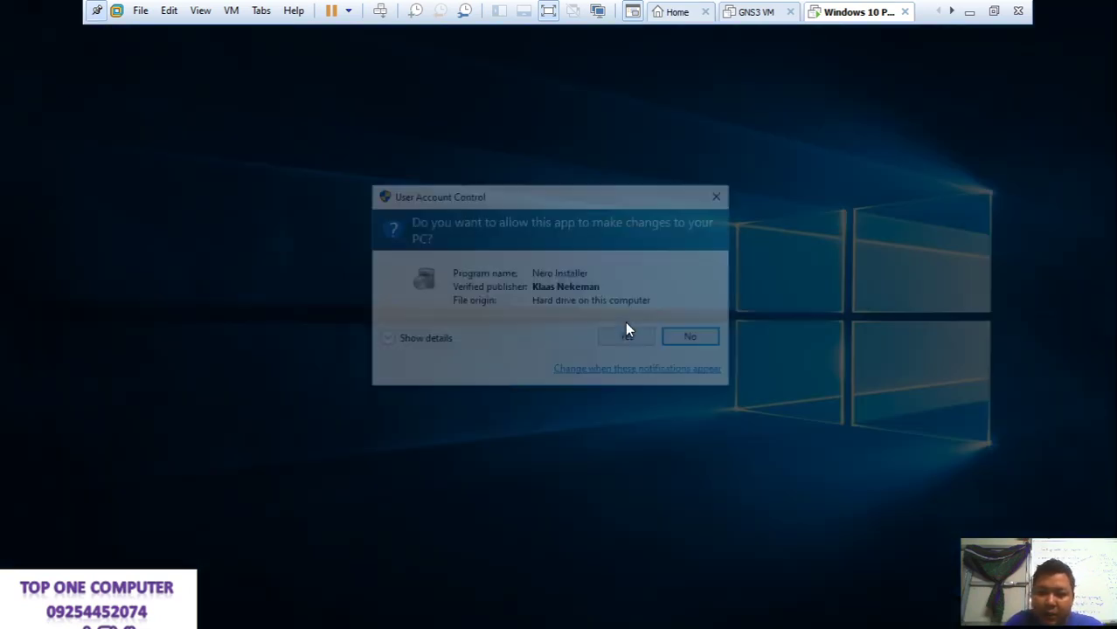
click(631, 338)
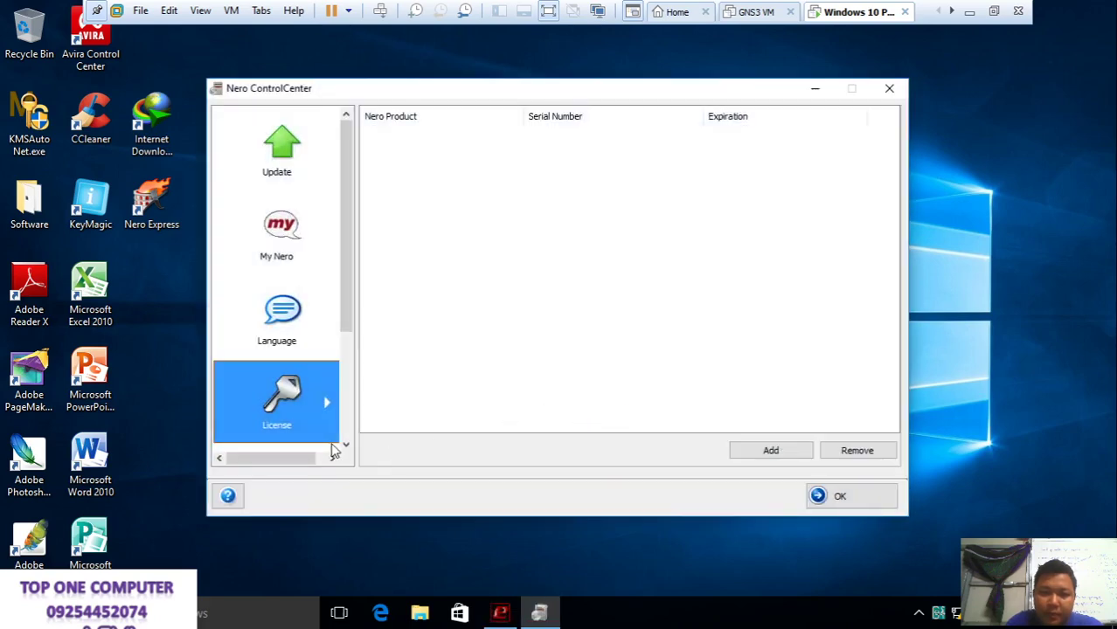
click(746, 452)
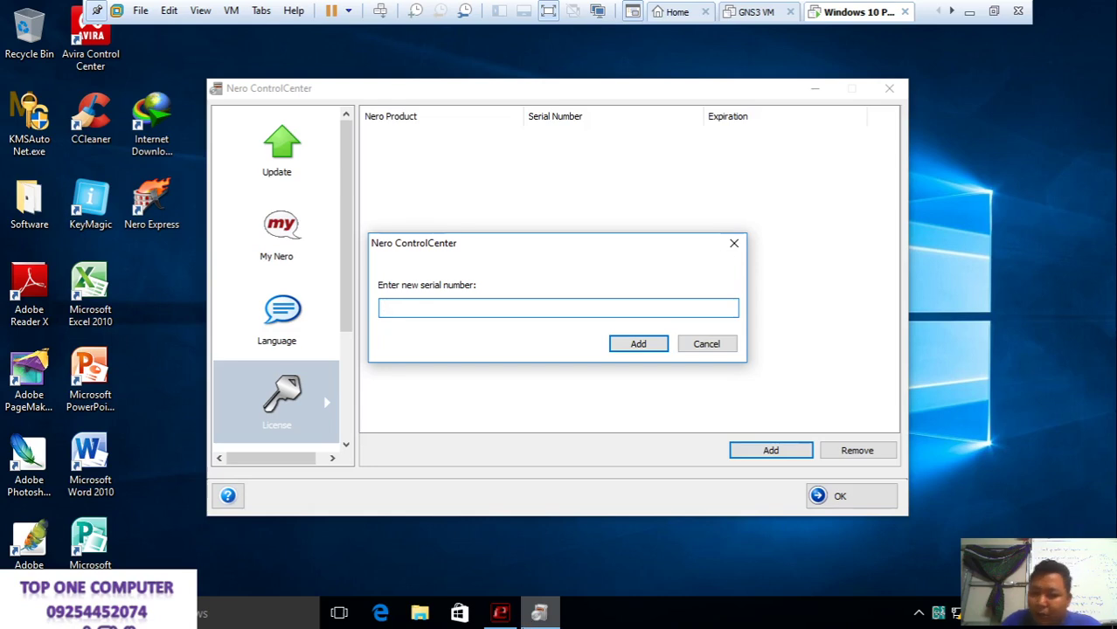
Copy the generated Nero 8 Ultra Edition serial number from the keygen and return to the serial number prompt
click(500, 613)
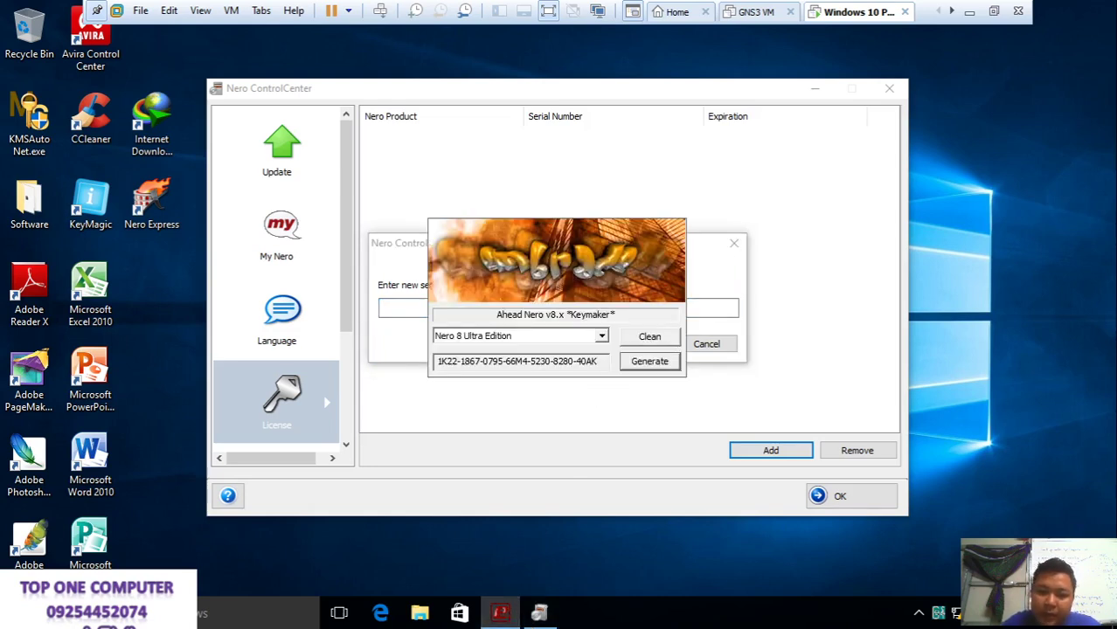
drag(598, 361, 435, 361)
right_click(495, 360)
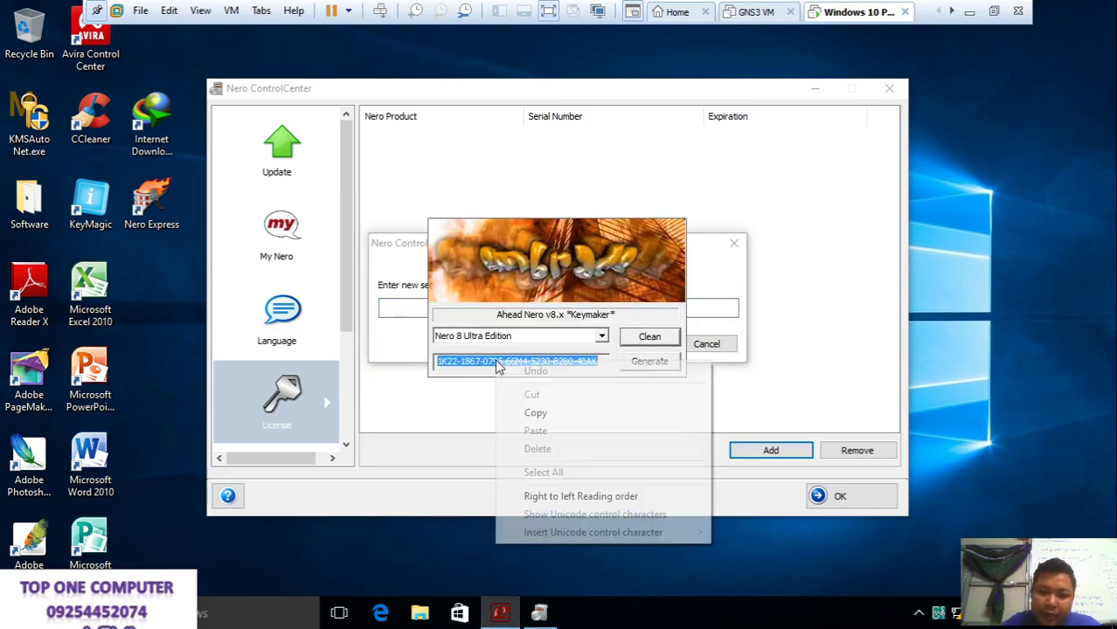
click(529, 412)
click(646, 409)
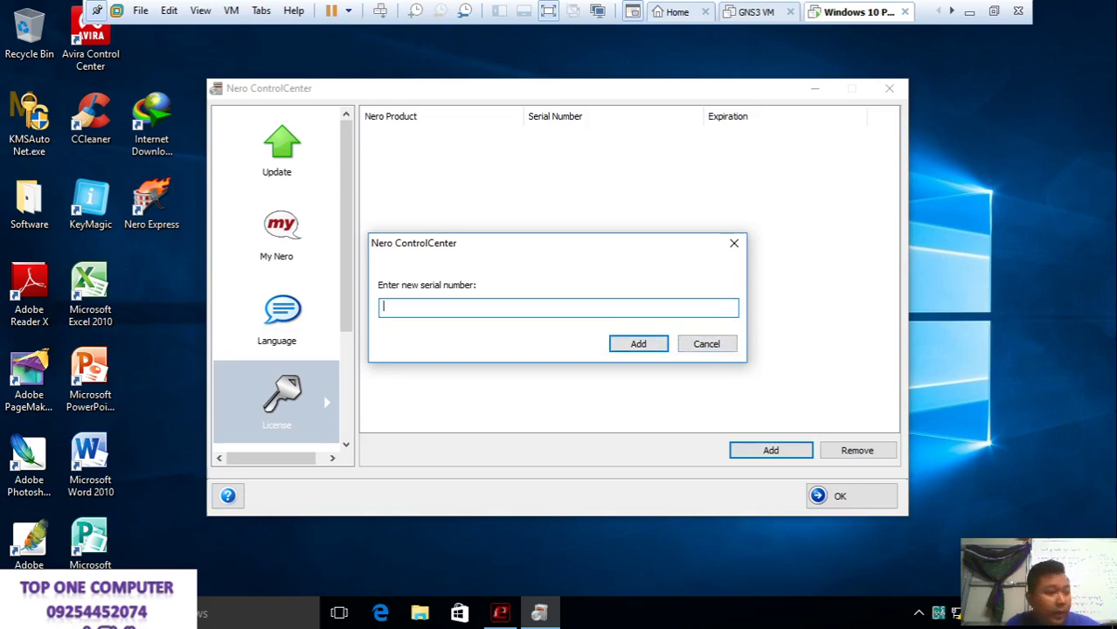
Paste the serial number into Nero ControlCenter, add it as a license, and close the license settings
right_click(588, 310)
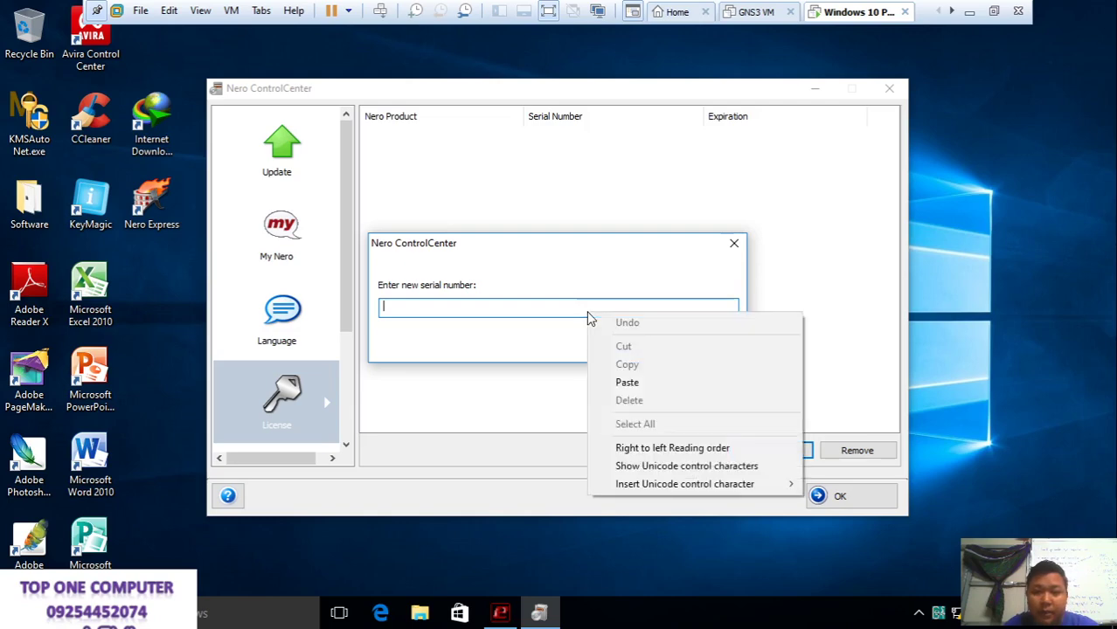
click(628, 381)
click(639, 344)
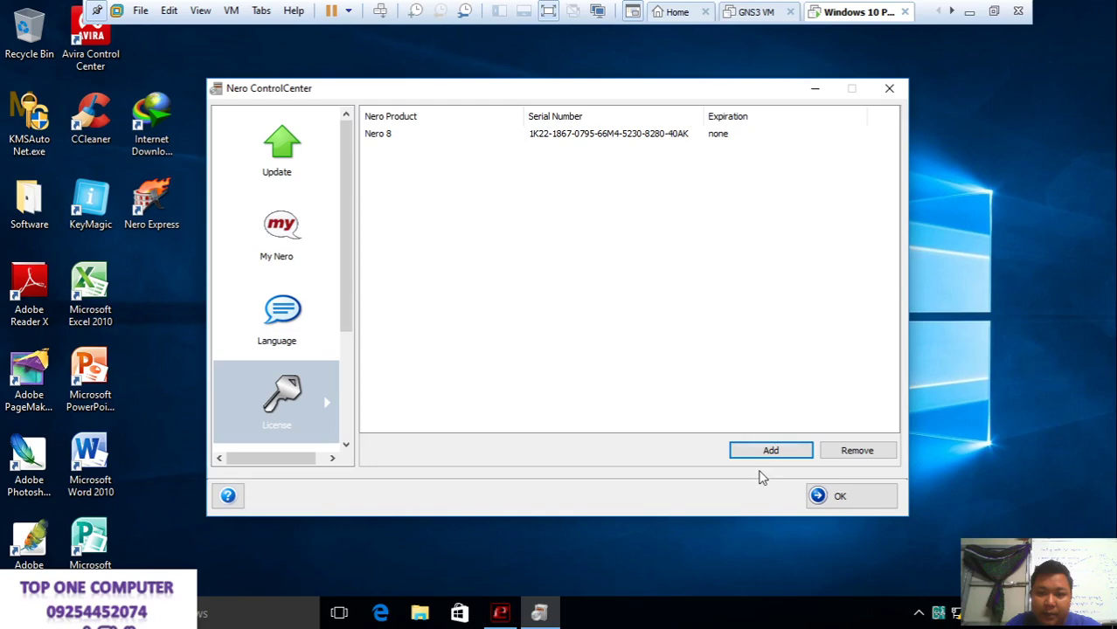
click(829, 496)
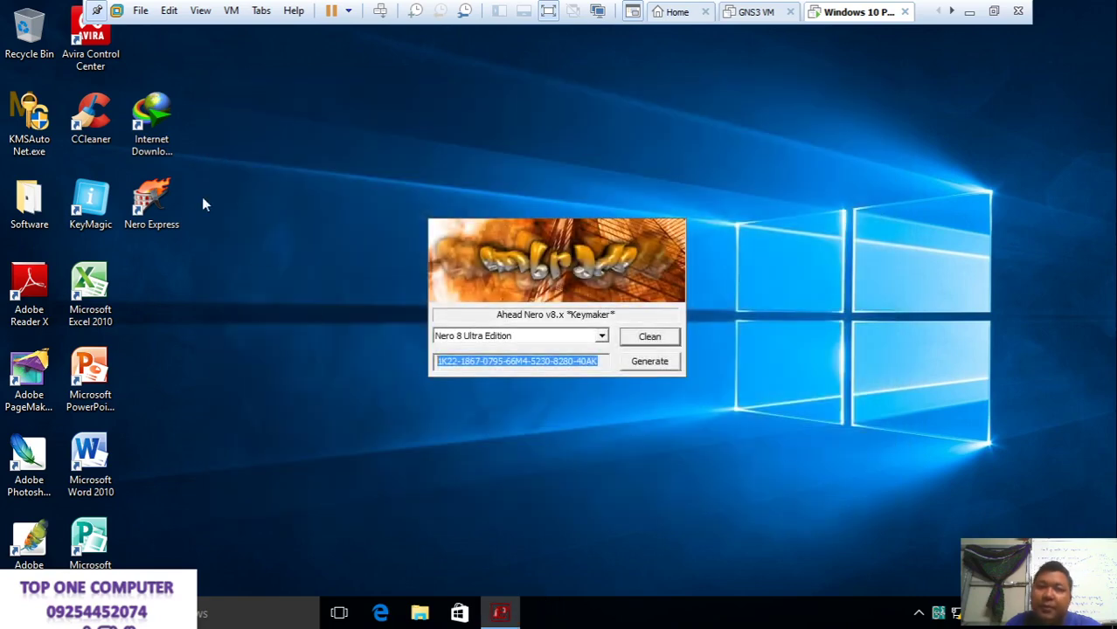
Launch Nero Express, look through the Music, Videos/Pictures and Image, Project, Copy categories, and close it
double_click(165, 196)
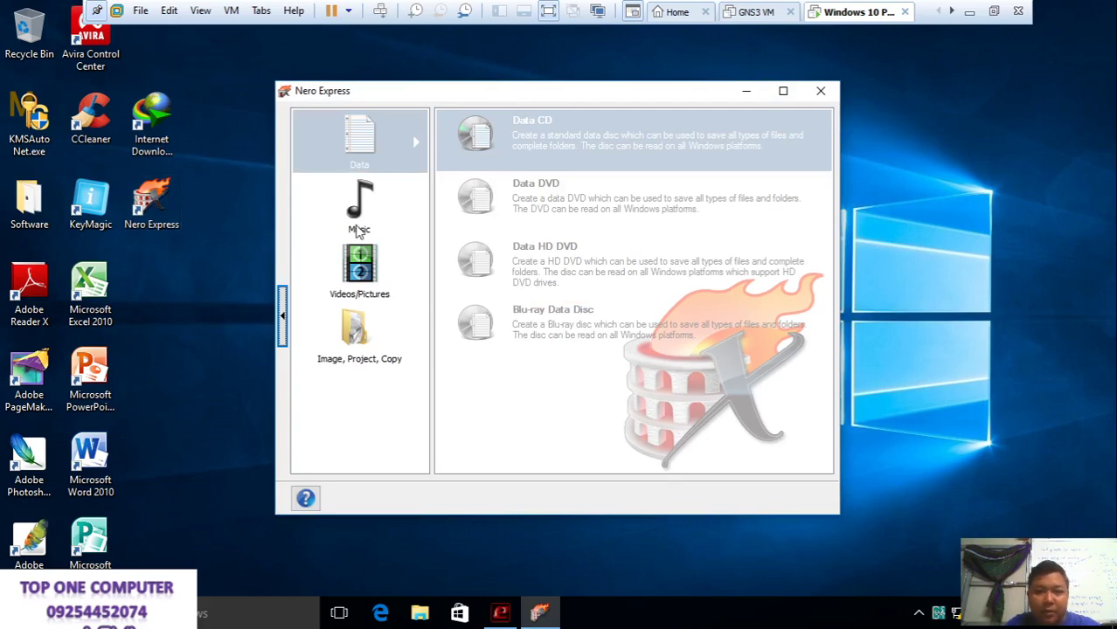
click(358, 210)
click(359, 267)
click(360, 332)
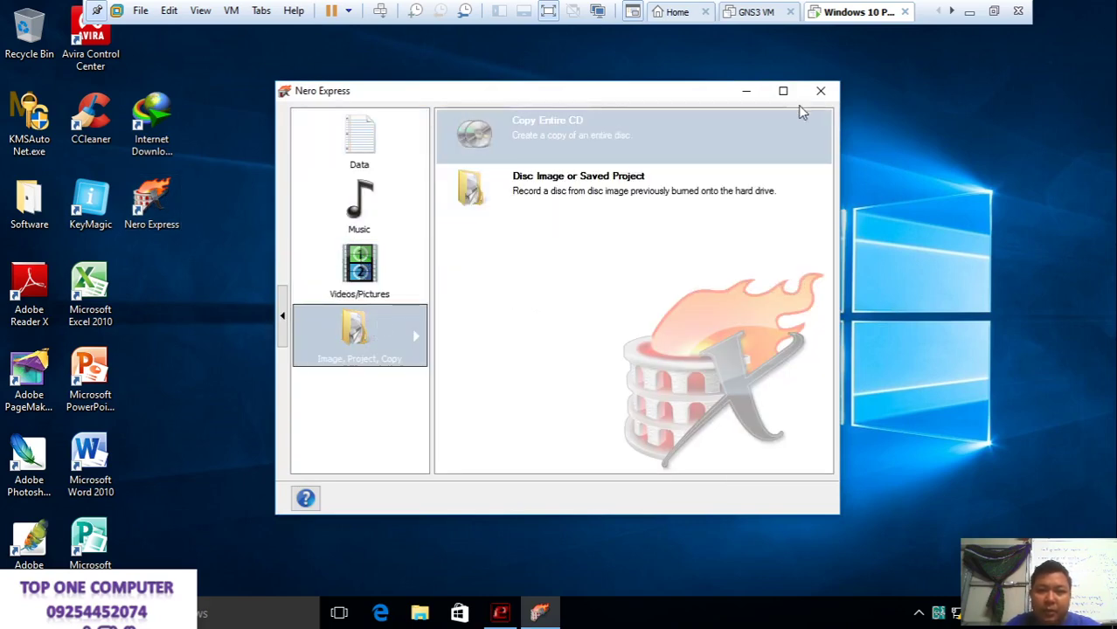
click(821, 91)
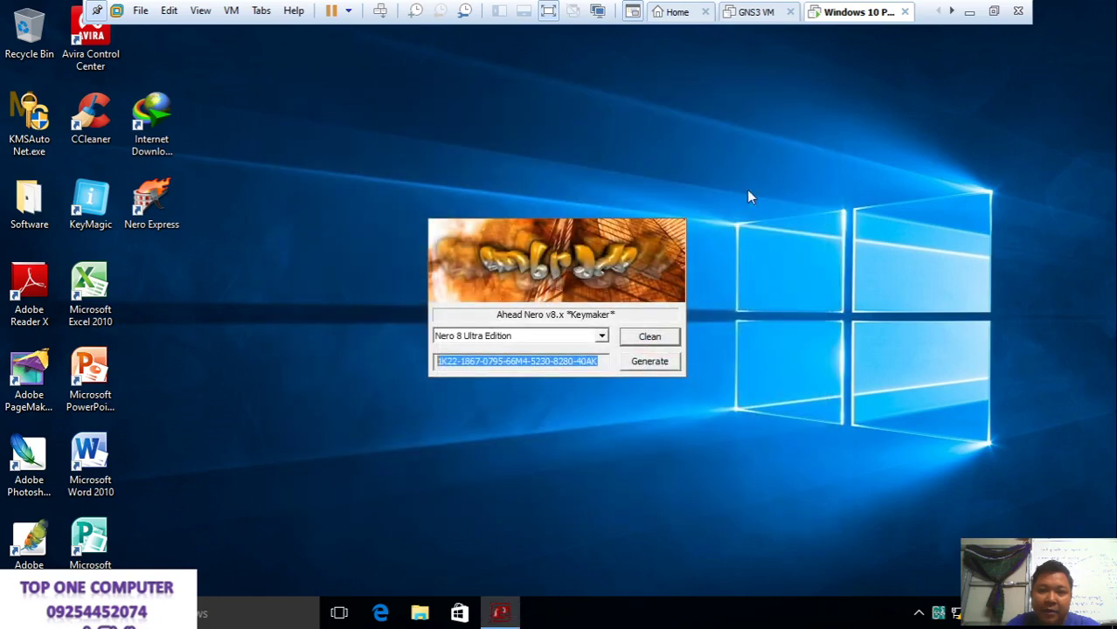
Close the keygen window and refresh the desktop
click(506, 614)
right_click(505, 614)
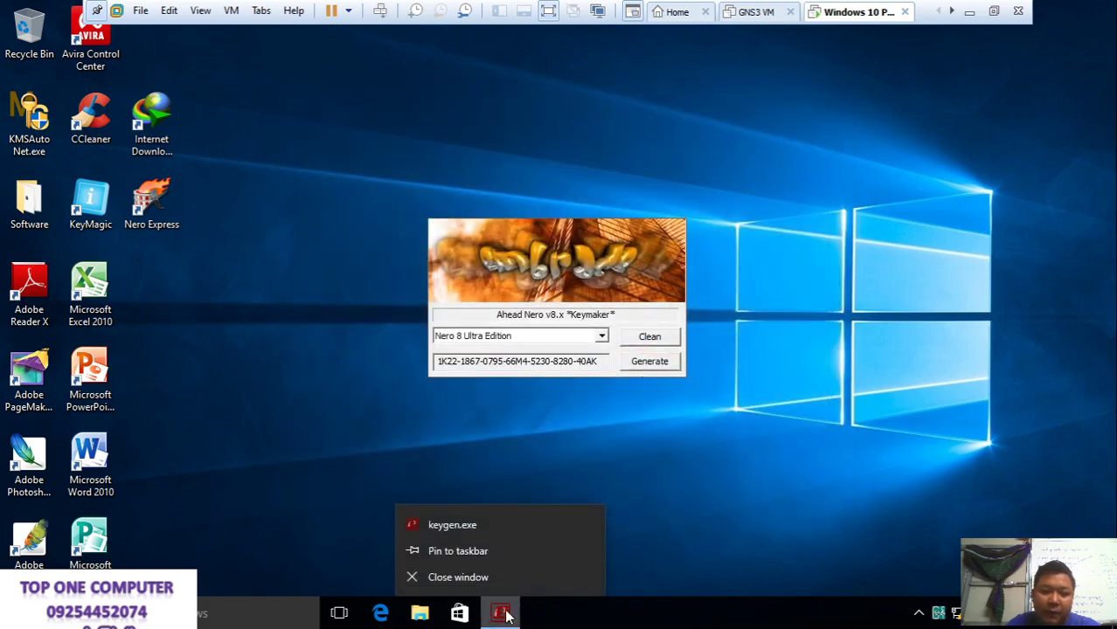
click(507, 580)
right_click(423, 278)
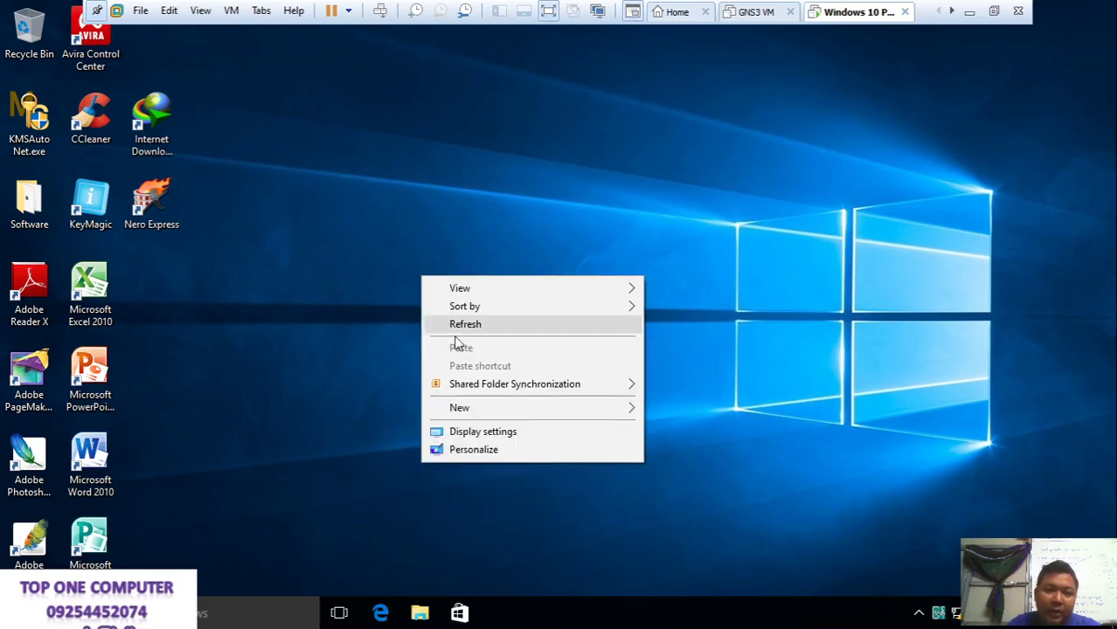
click(478, 333)
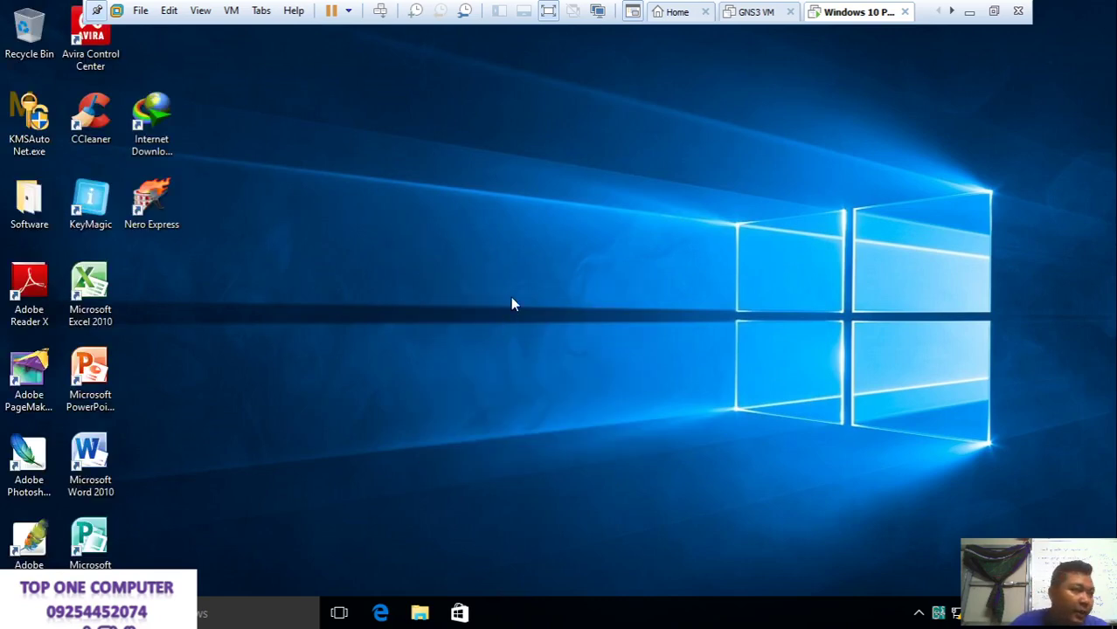
Permanently delete the extracted Nero.Buring.Rom 8.3.2.1.Lite folder from the Software folder on the desktop
double_click(31, 203)
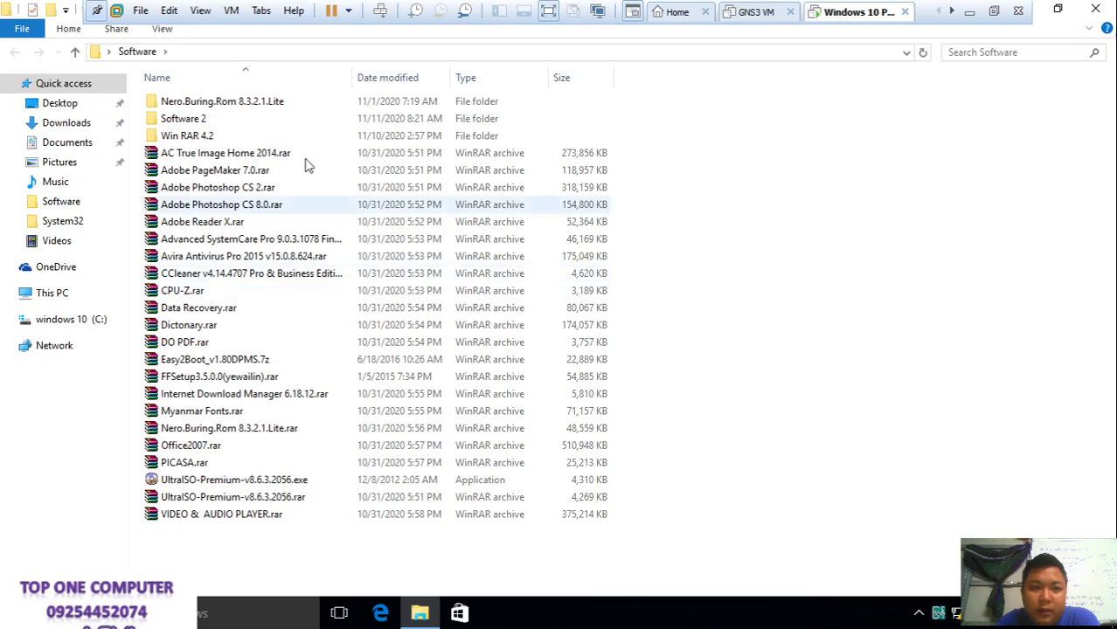
click(284, 104)
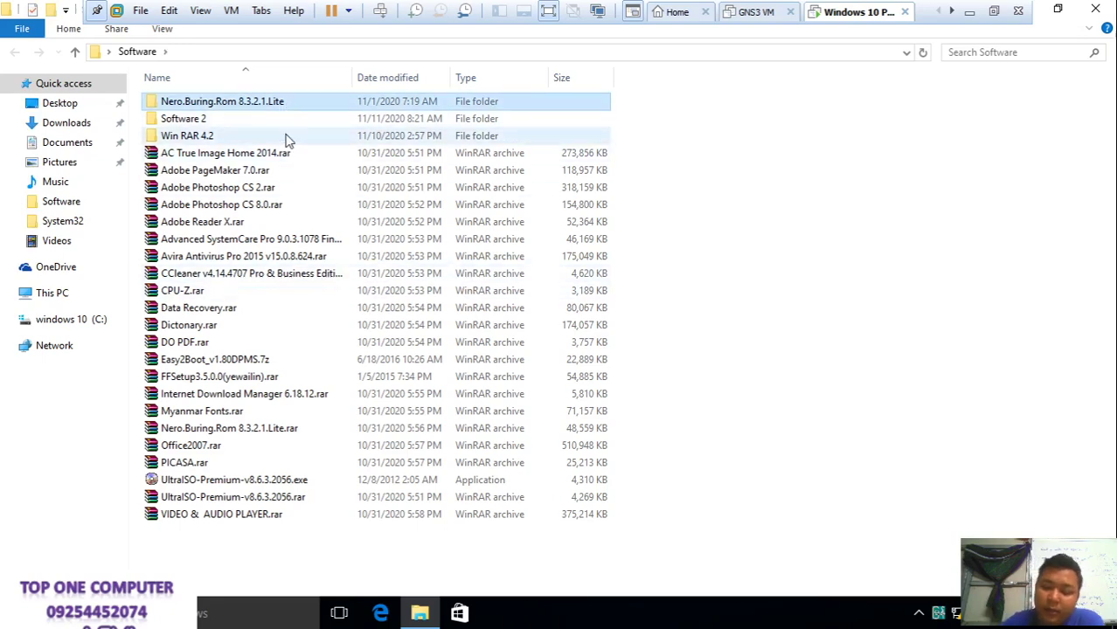
key(shift+Delete)
key(Return)
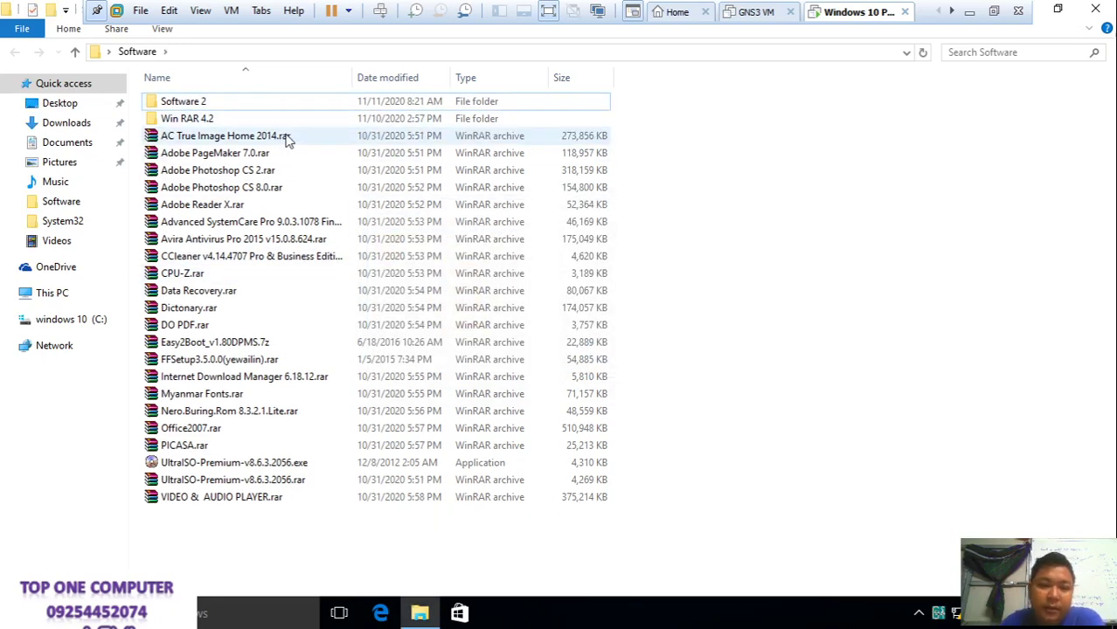
Extract the FFSetup3.5.0.0 archive directly into the Software folder
click(276, 395)
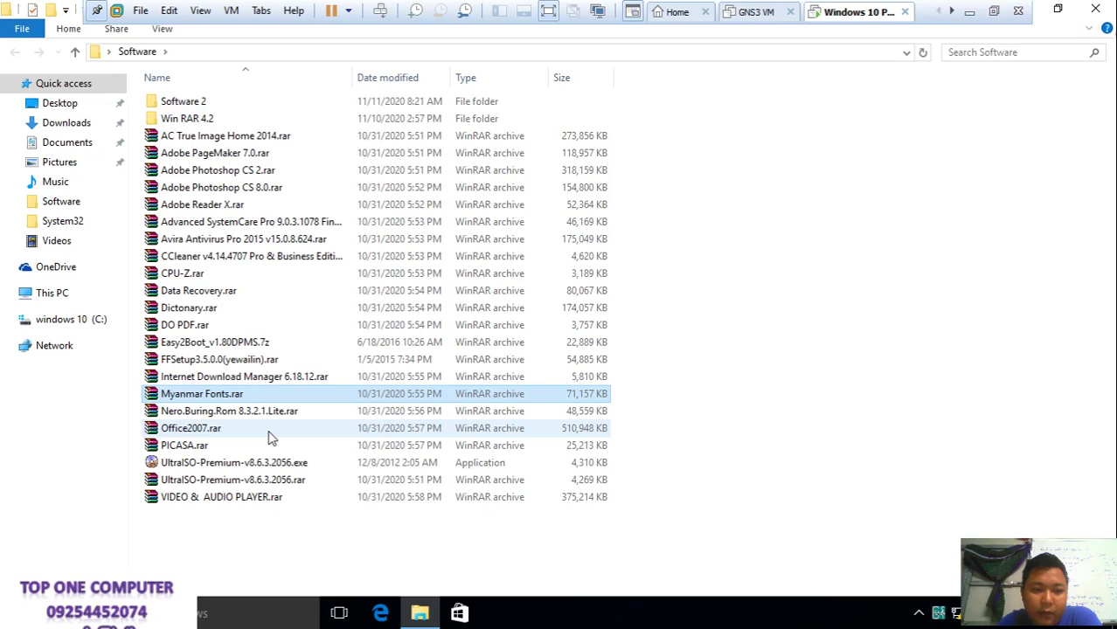
click(271, 435)
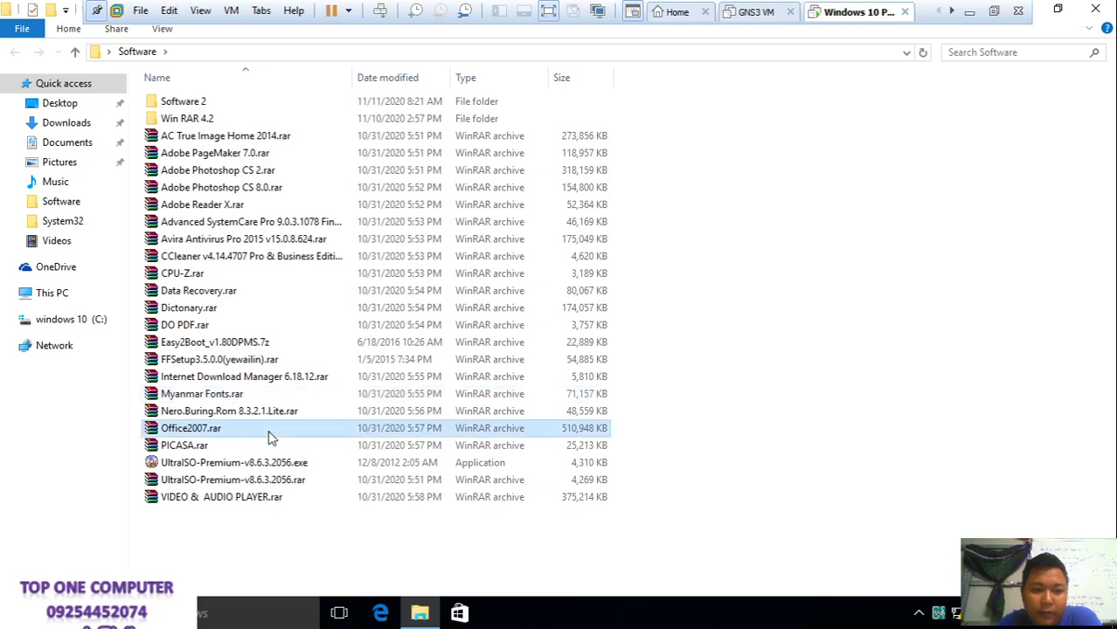
click(316, 346)
click(317, 368)
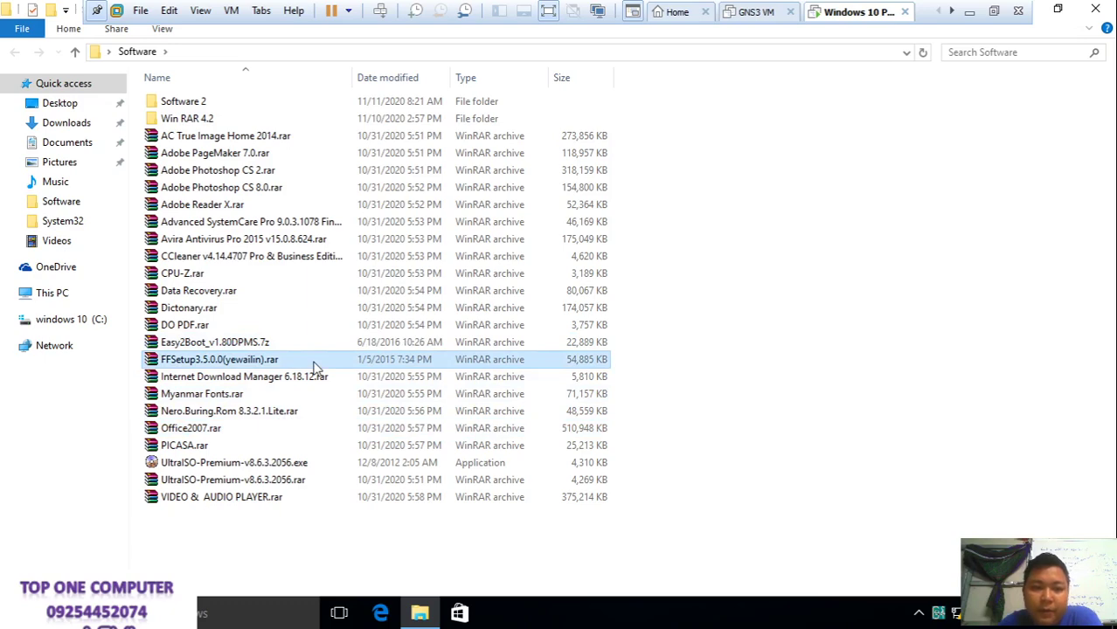
right_click(317, 367)
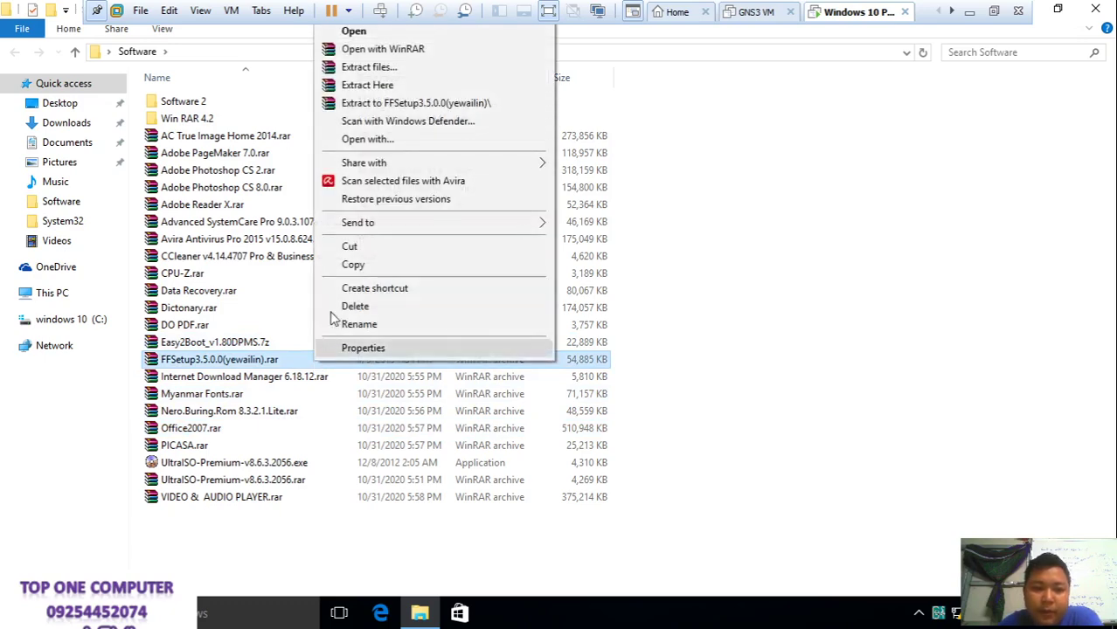
click(366, 84)
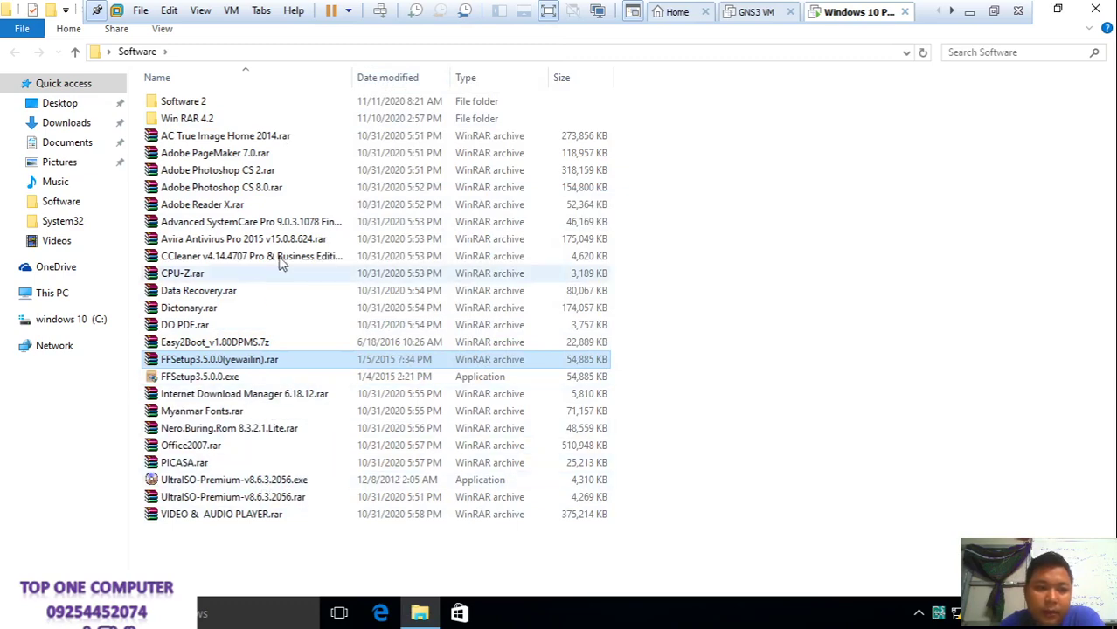
Run FFSetup3.5.0.0.exe with permission to make changes and install FormatFactory into C:\Program Files (x86)\FreeTime\FormatFactory
double_click(259, 380)
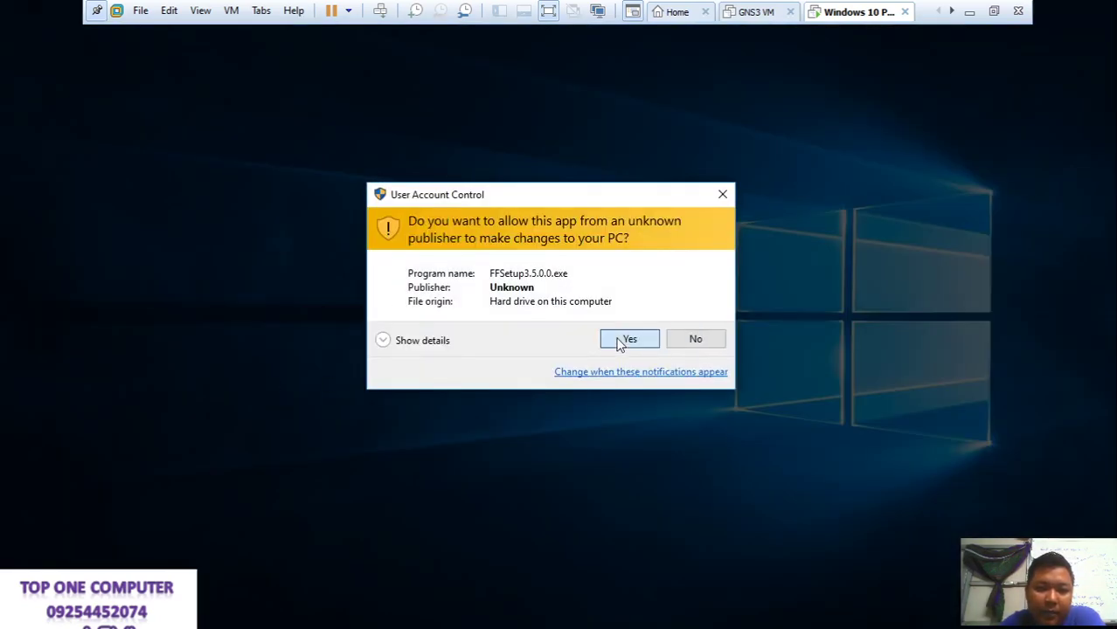
click(628, 340)
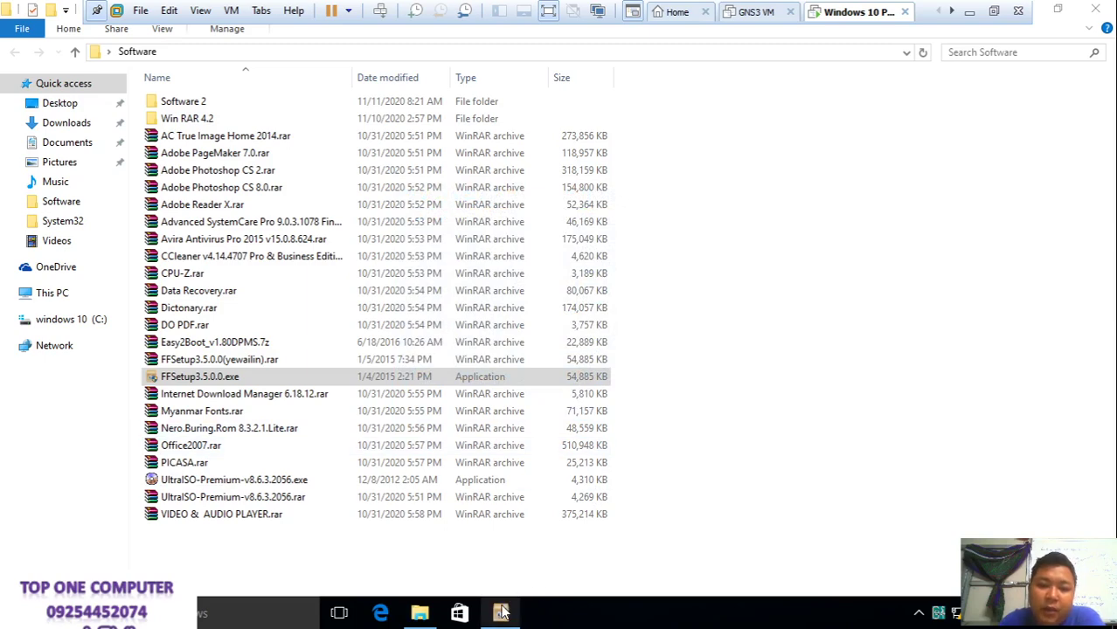
click(659, 443)
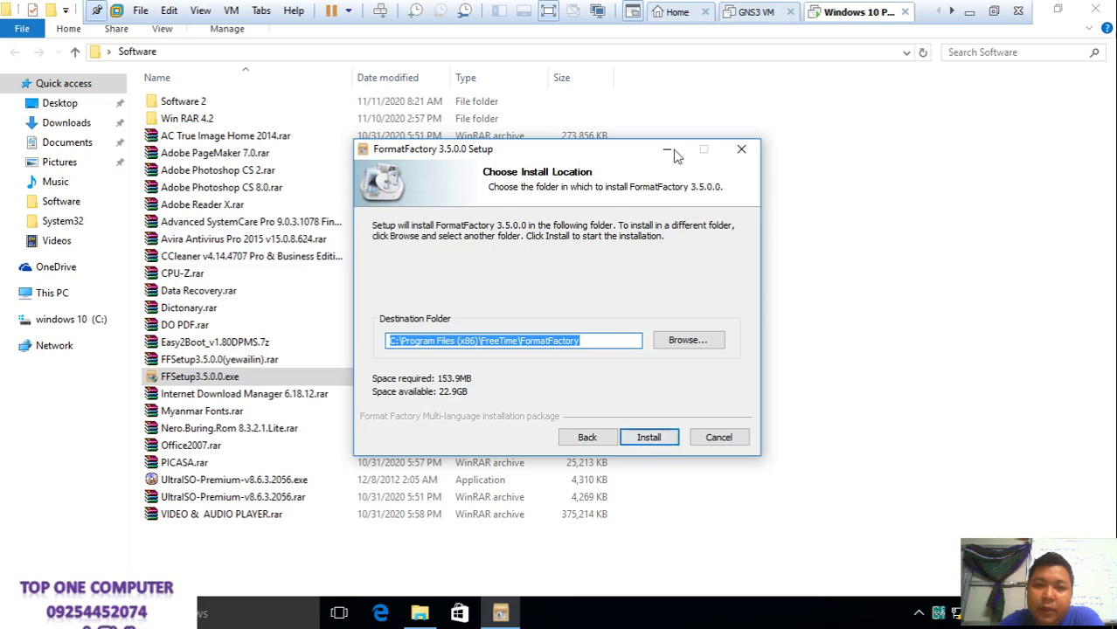
click(673, 438)
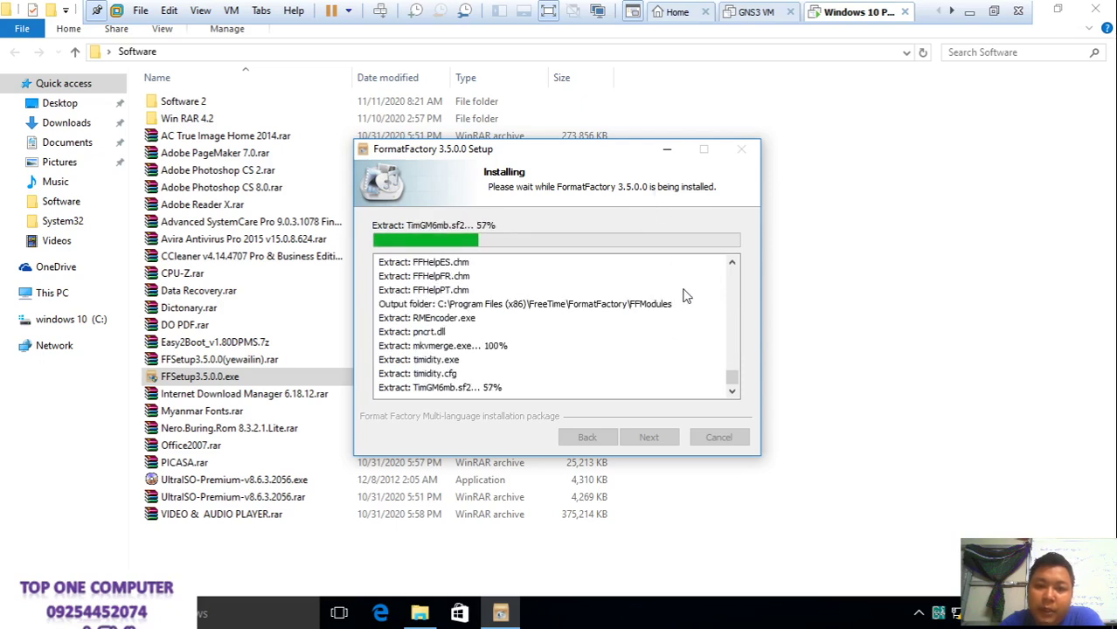
click(1057, 9)
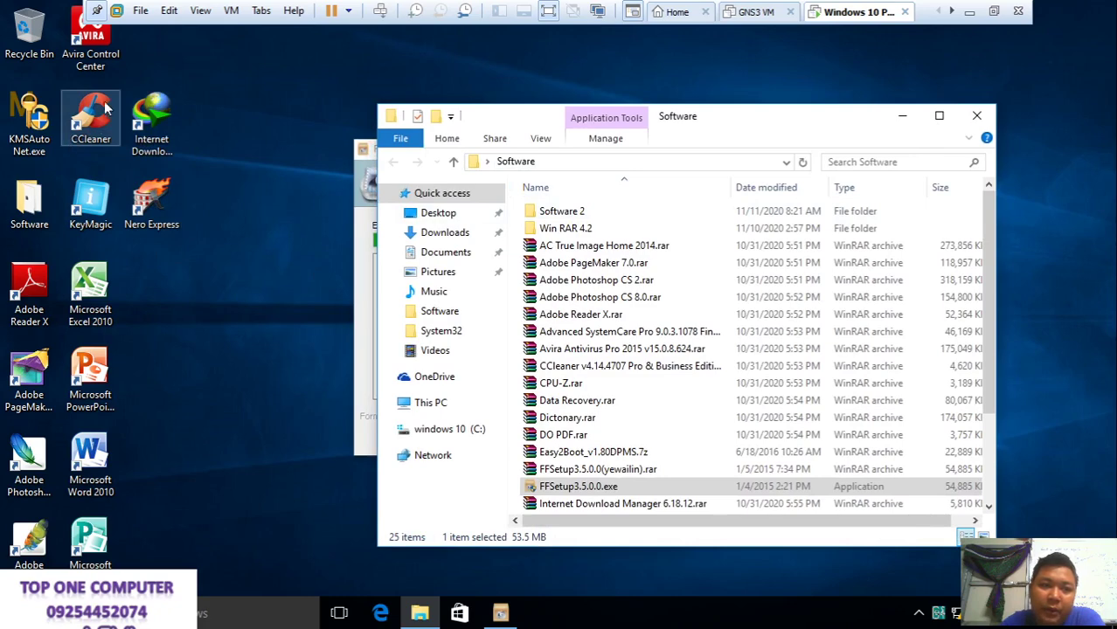
double_click(99, 137)
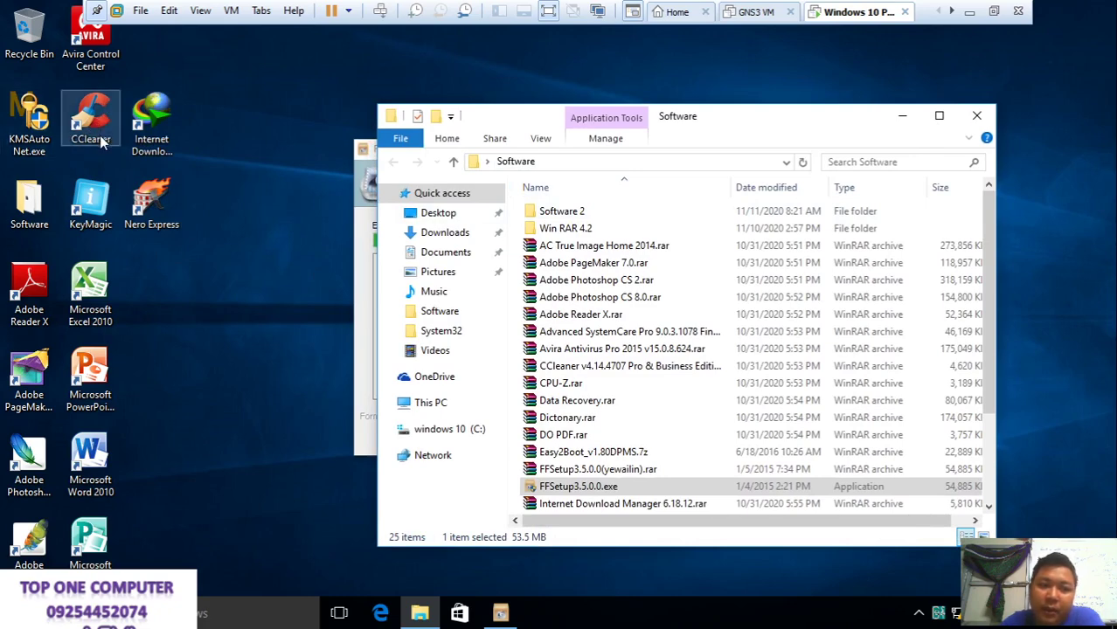
click(938, 119)
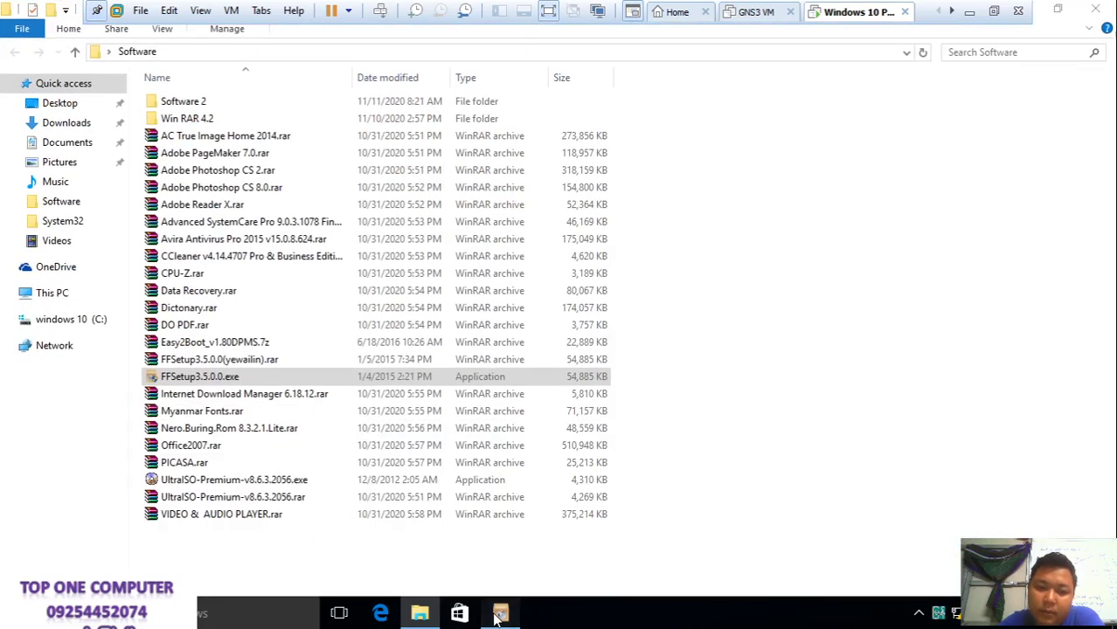
Return to the FormatFactory setup, continue past the Ask Toolbar offer with both options kept, finish, and reduce the Software window
click(498, 614)
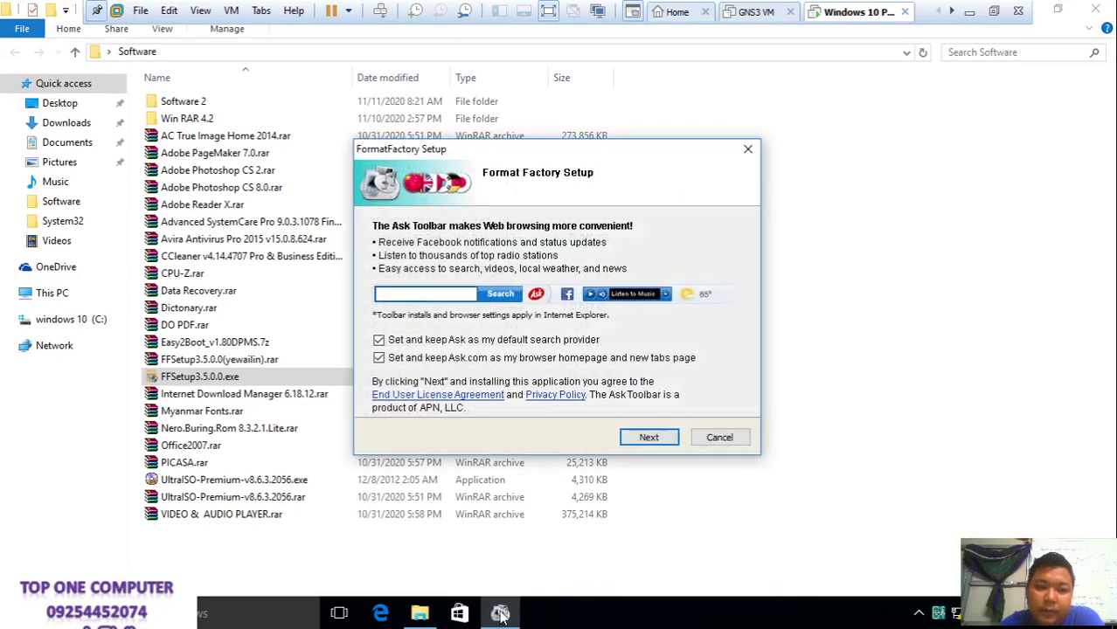
click(675, 439)
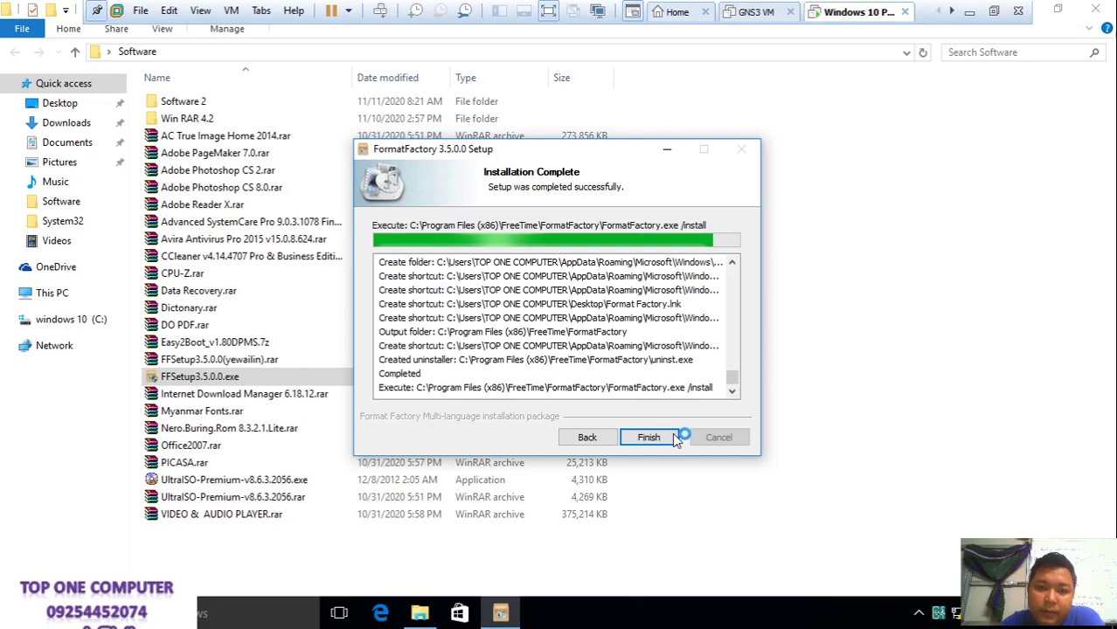
click(752, 449)
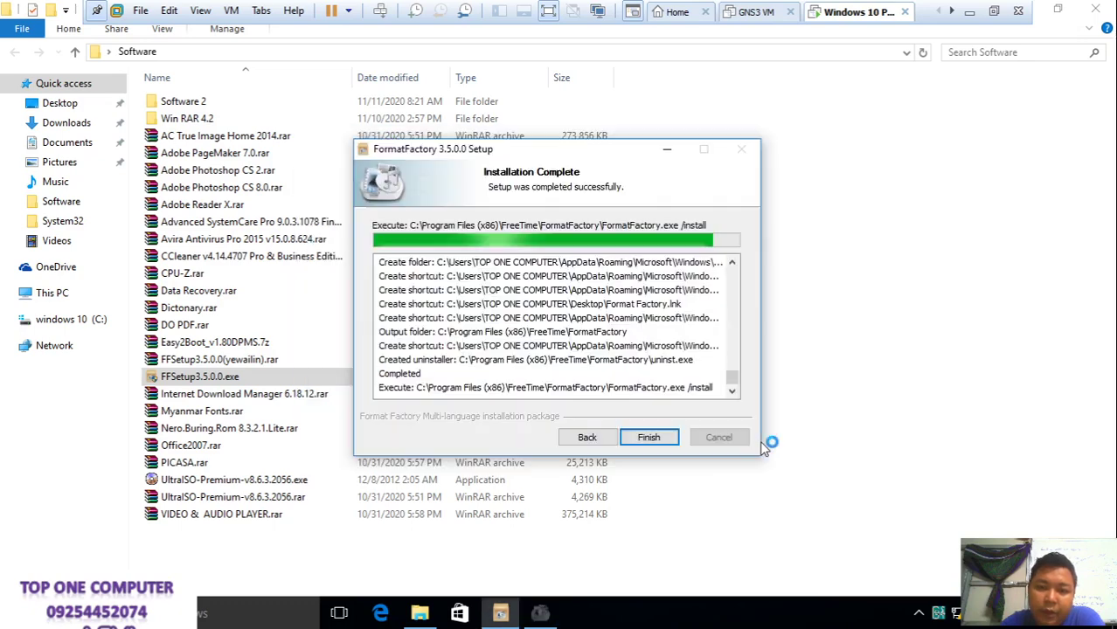
click(651, 439)
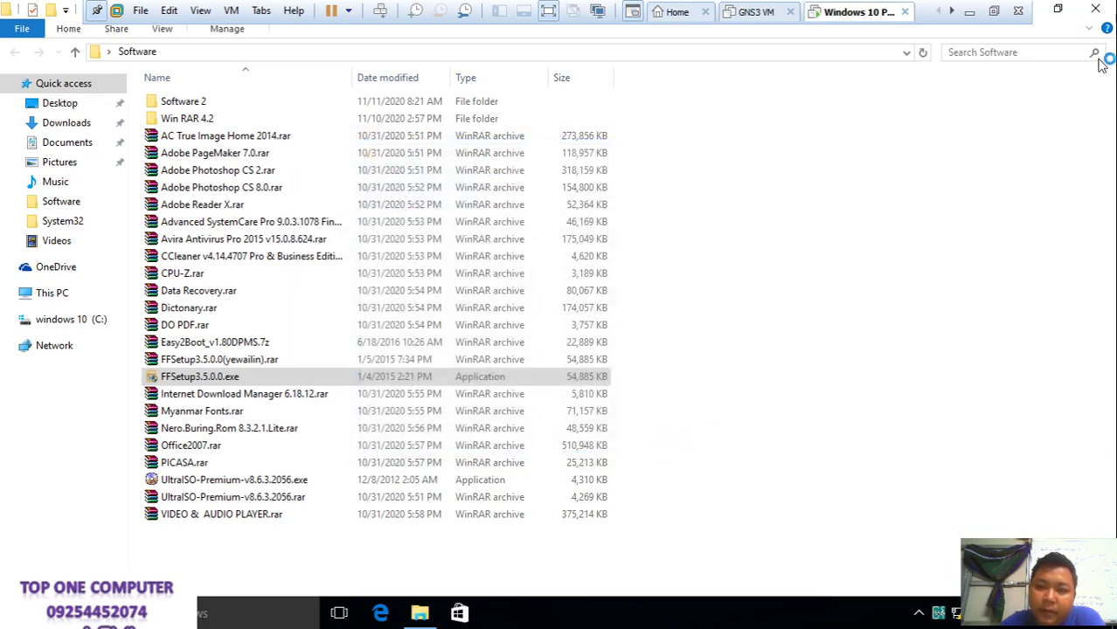
click(1059, 9)
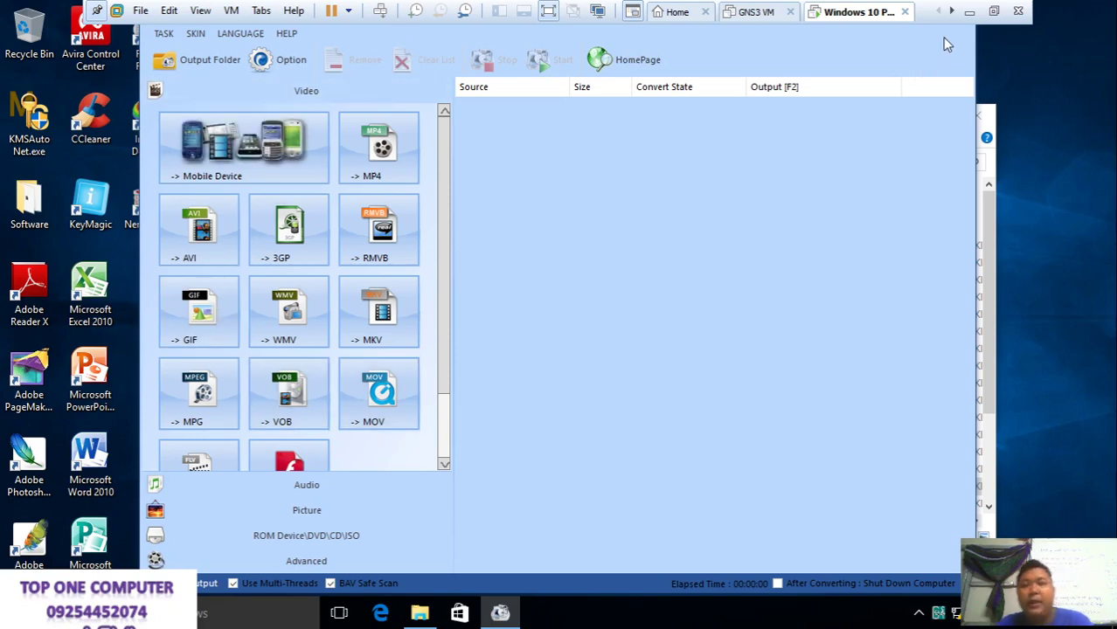
Close FormatFactory, move its desktop icon below Nero Express, and reopen the program from that icon
key(alt+space)
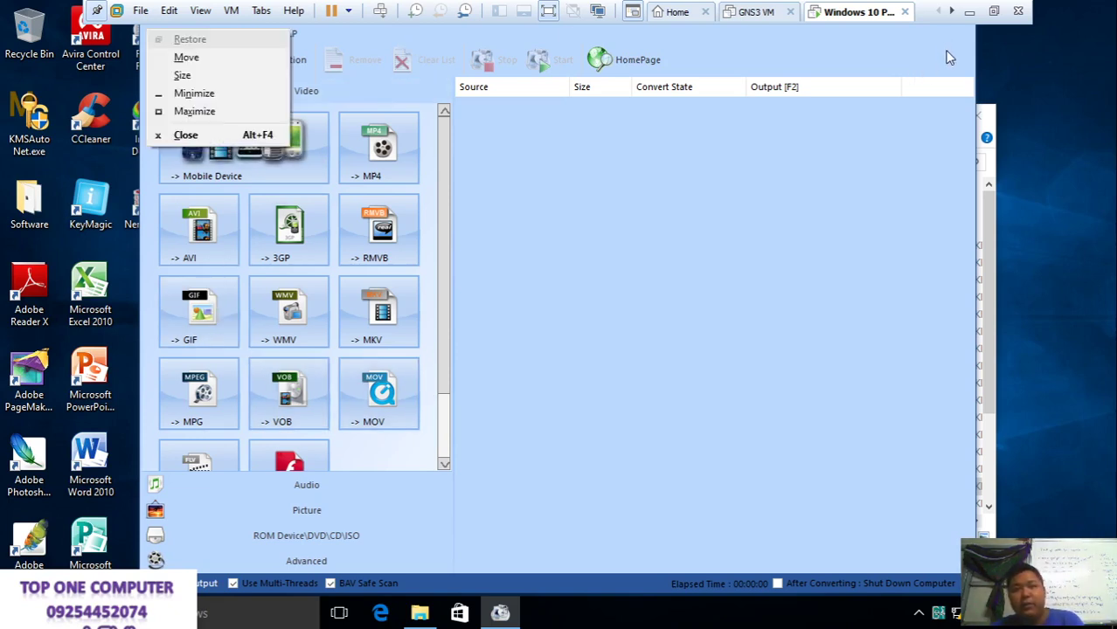
click(264, 138)
drag(151, 40, 146, 293)
double_click(166, 300)
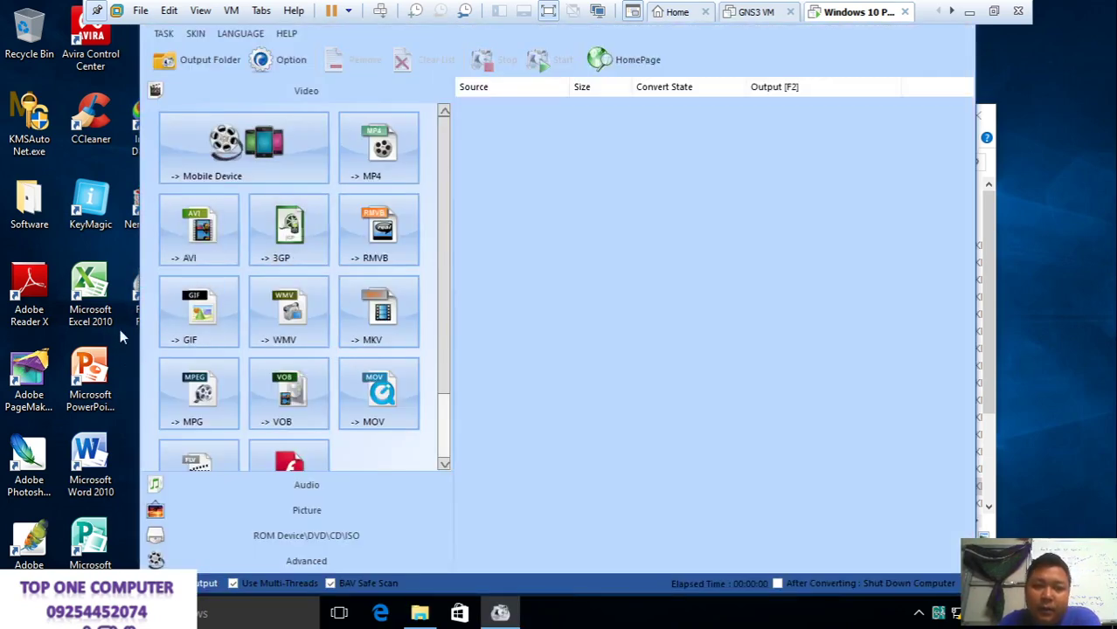
Open FormatFactory's JPG picture converter, browse the desktop's Software 2 folder for source files, and cancel without adding any
click(290, 516)
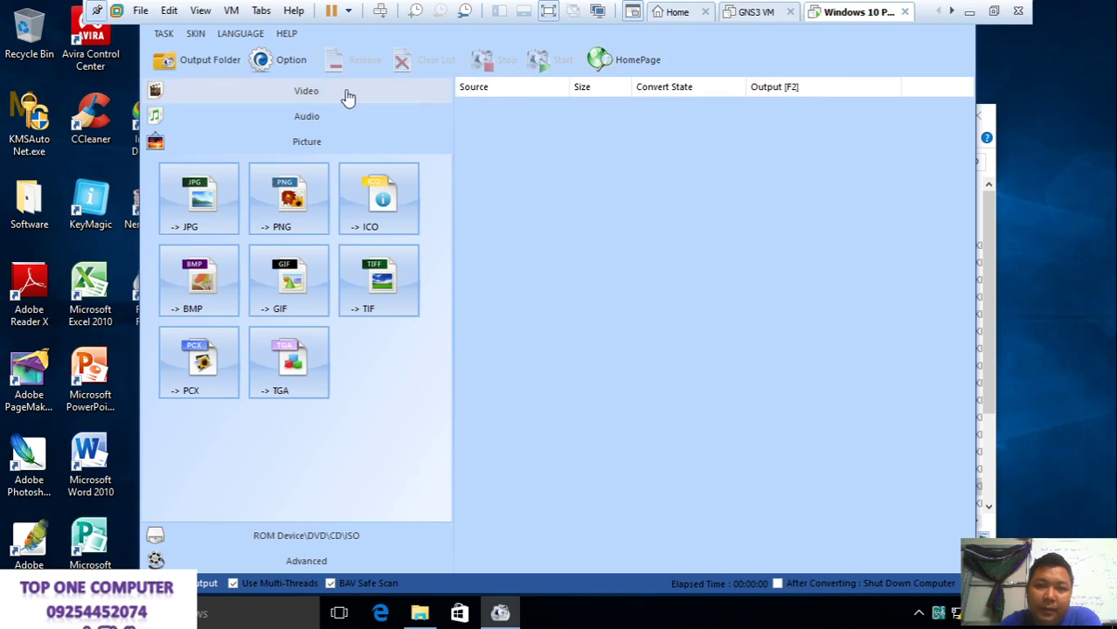
click(217, 223)
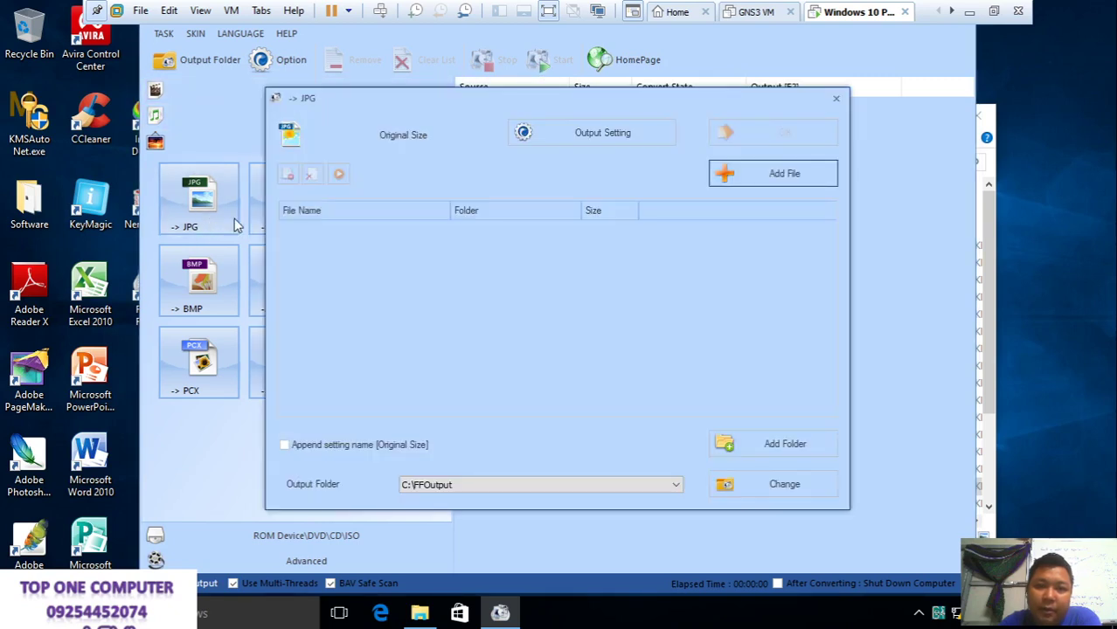
click(791, 172)
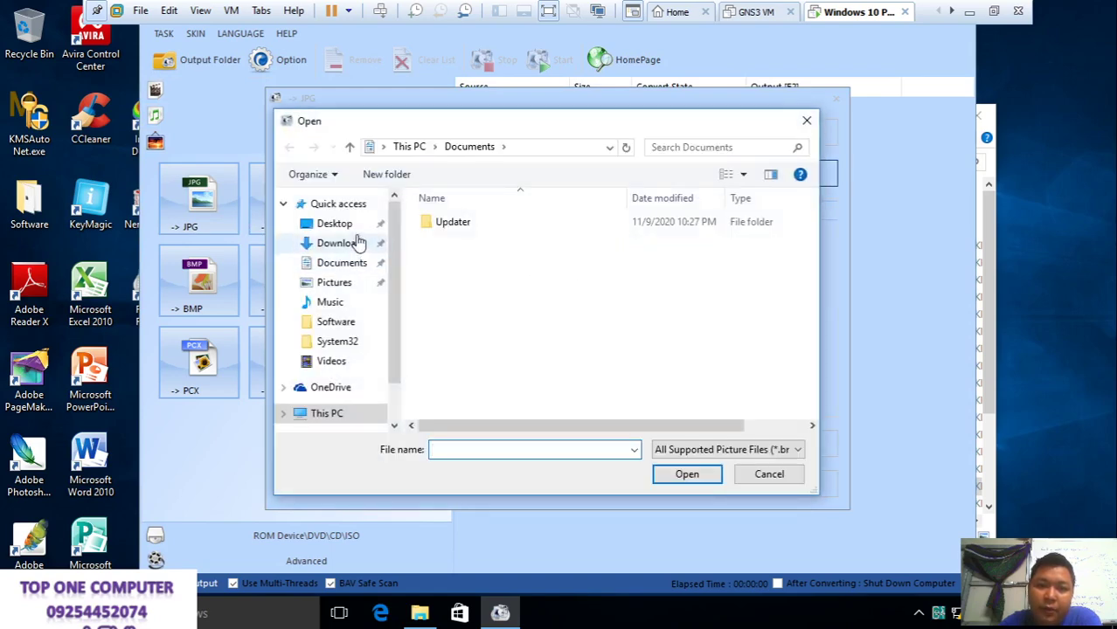
click(358, 243)
click(350, 226)
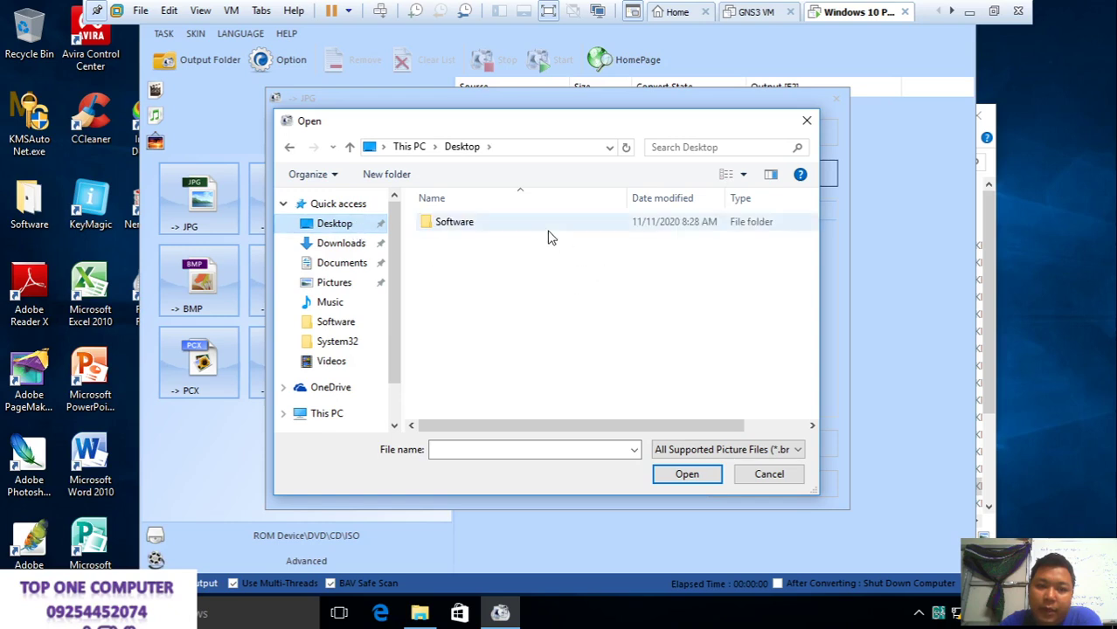
double_click(548, 229)
double_click(552, 224)
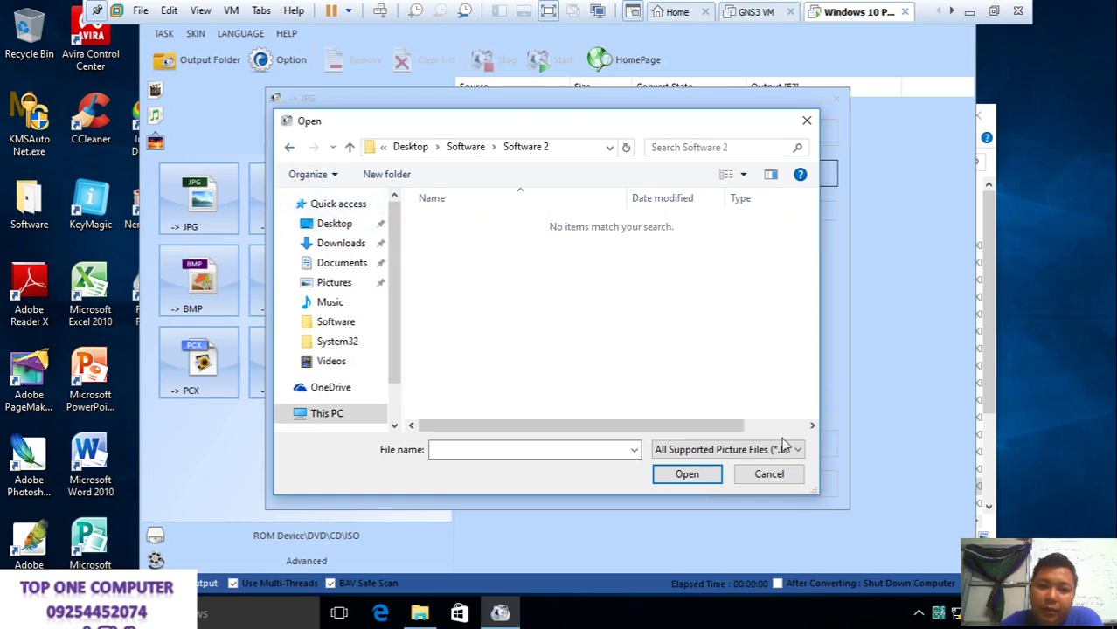
click(770, 473)
click(836, 98)
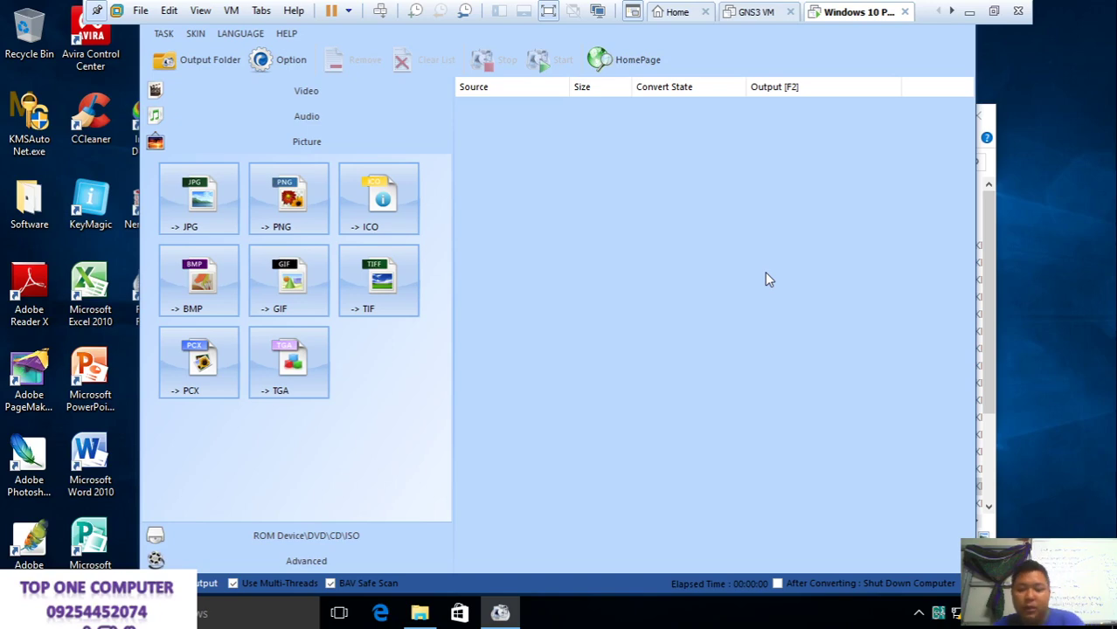
Close FormatFactory and permanently delete FFSetup3.5.0.0.exe from the Software folder
key(alt+space)
click(224, 137)
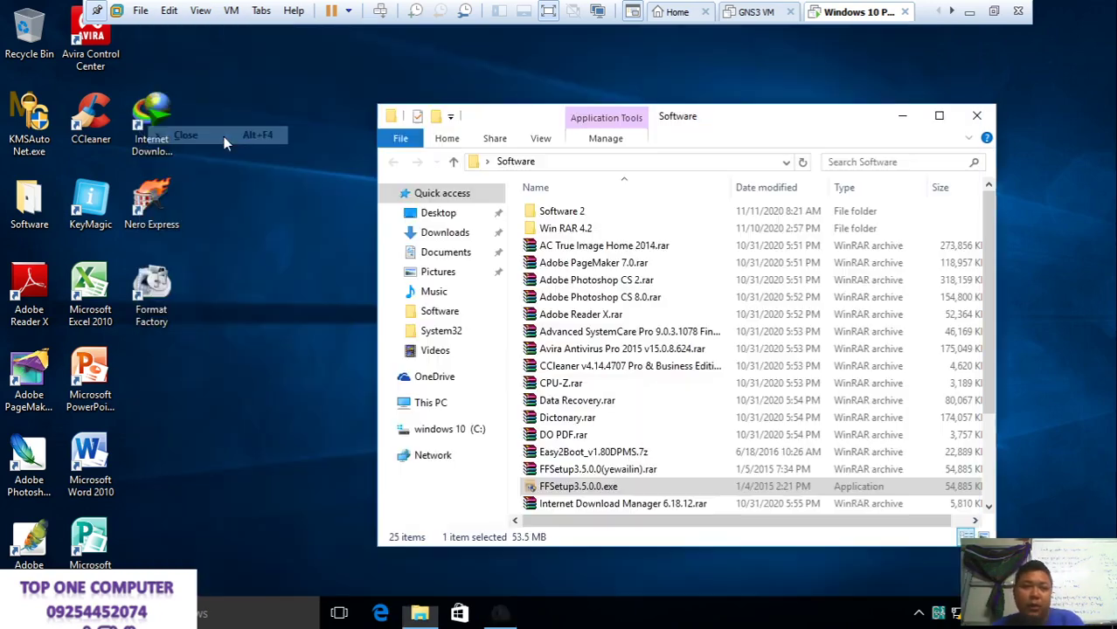
scroll(856, 489, down, 2)
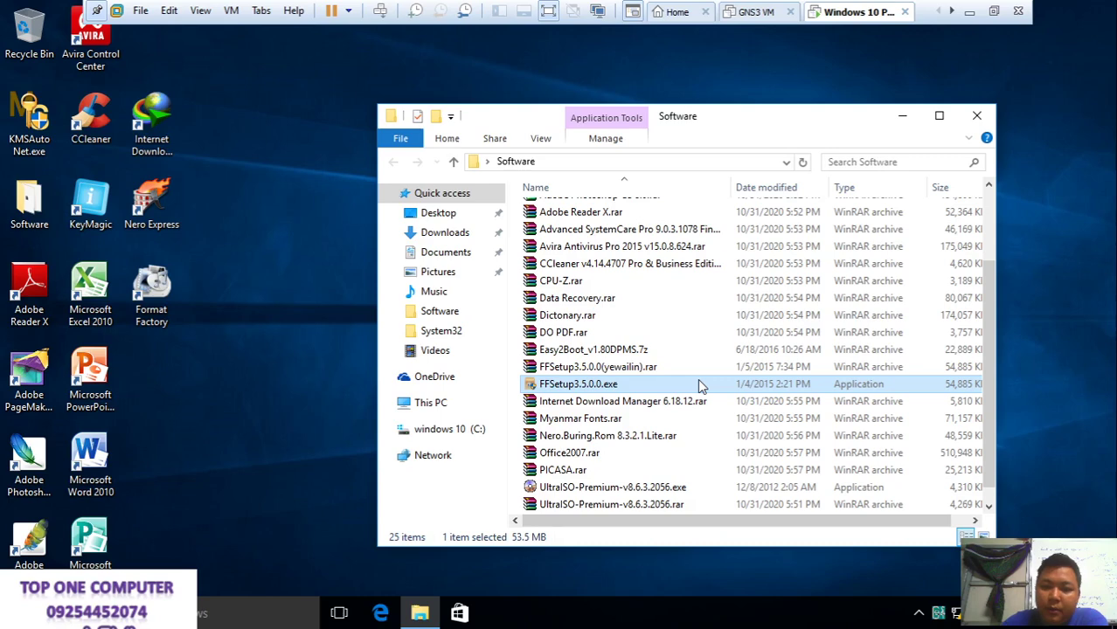
key(shift+Delete)
key(Return)
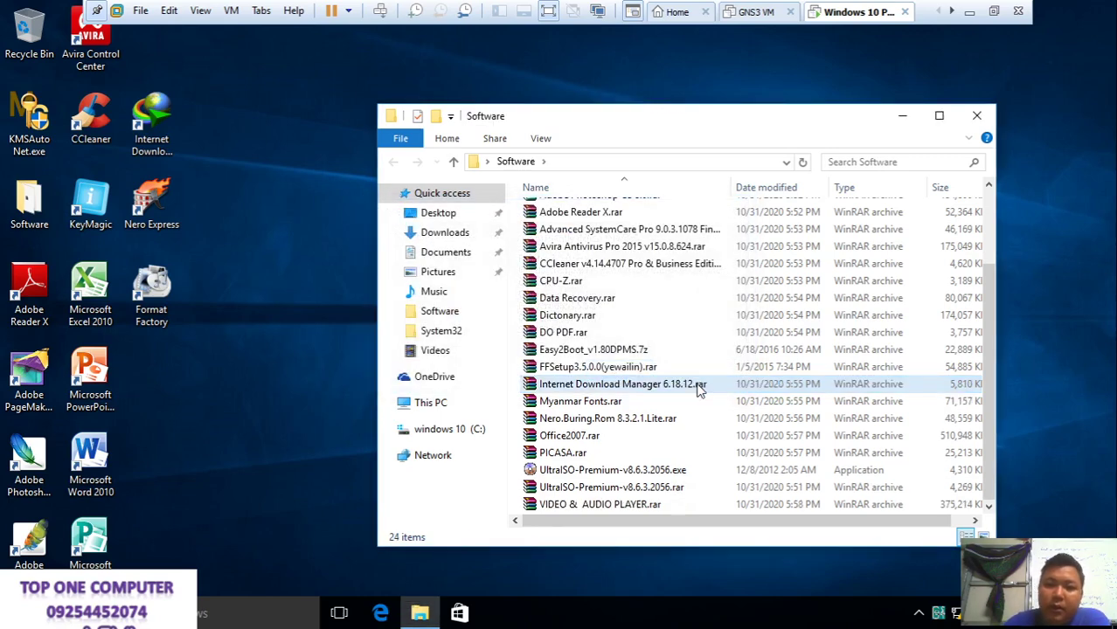
Run UltraISO-Premium-v8.6.3.2056.exe with permission to make changes and refresh the desktop
click(633, 471)
double_click(634, 472)
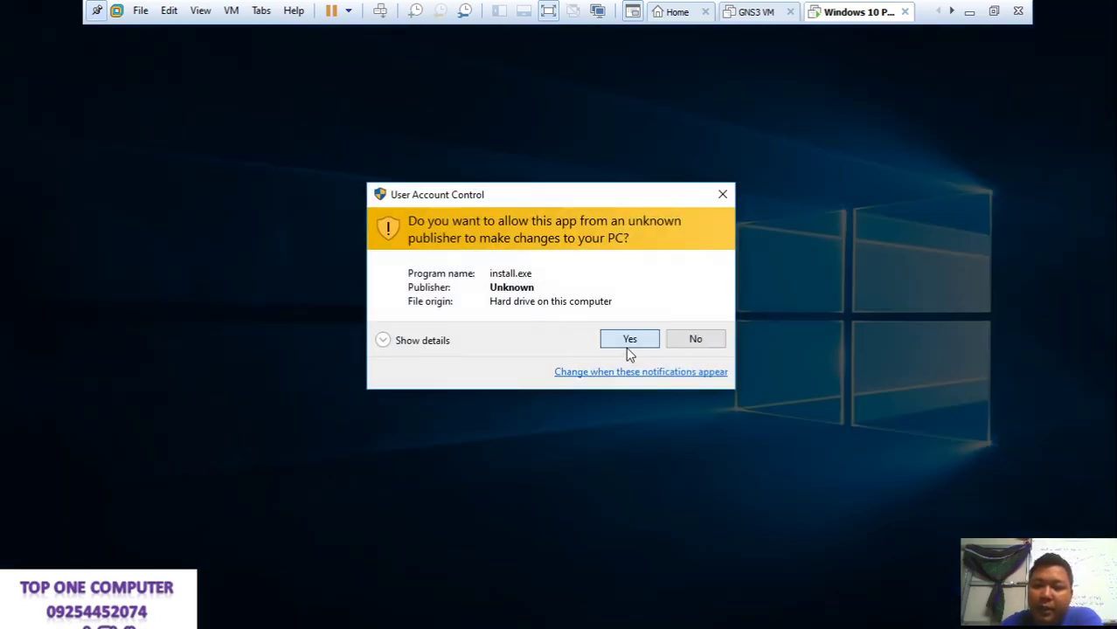
click(630, 345)
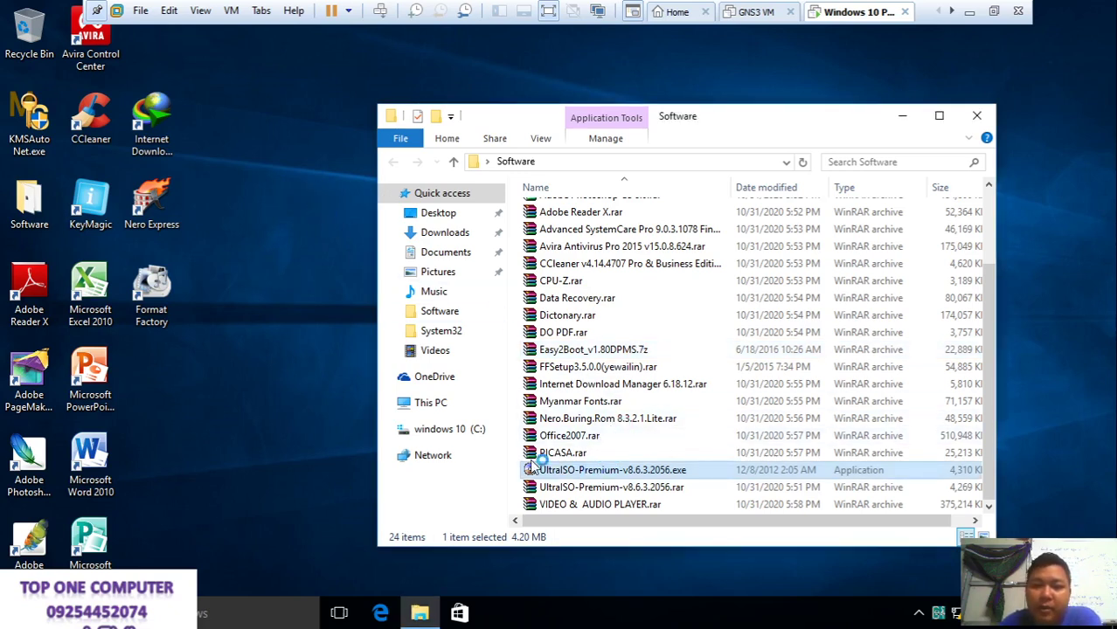
right_click(282, 211)
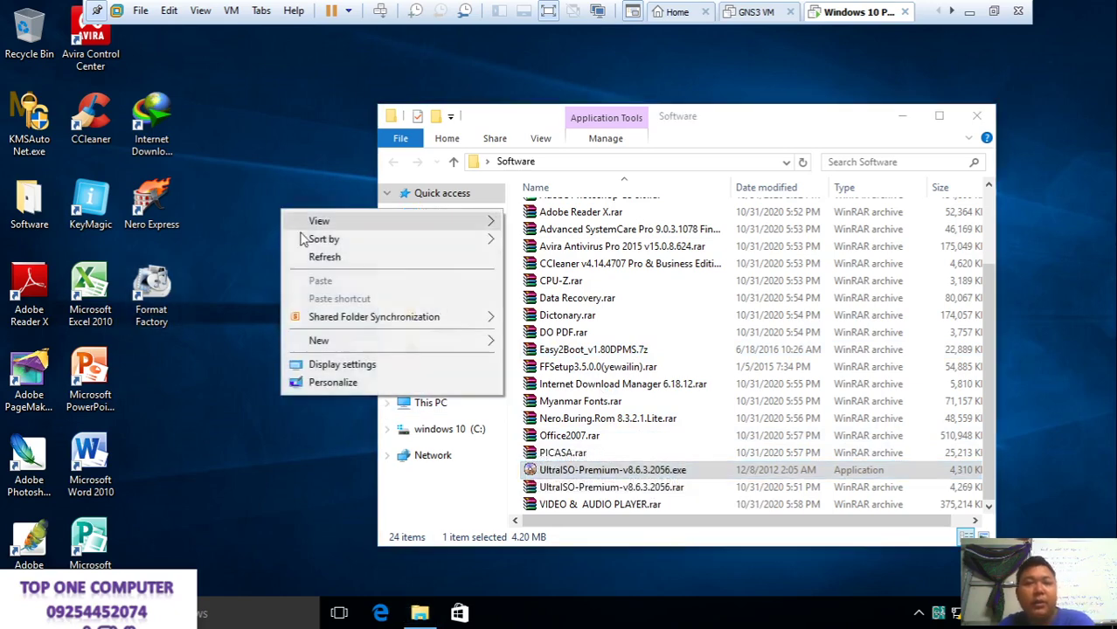
click(330, 245)
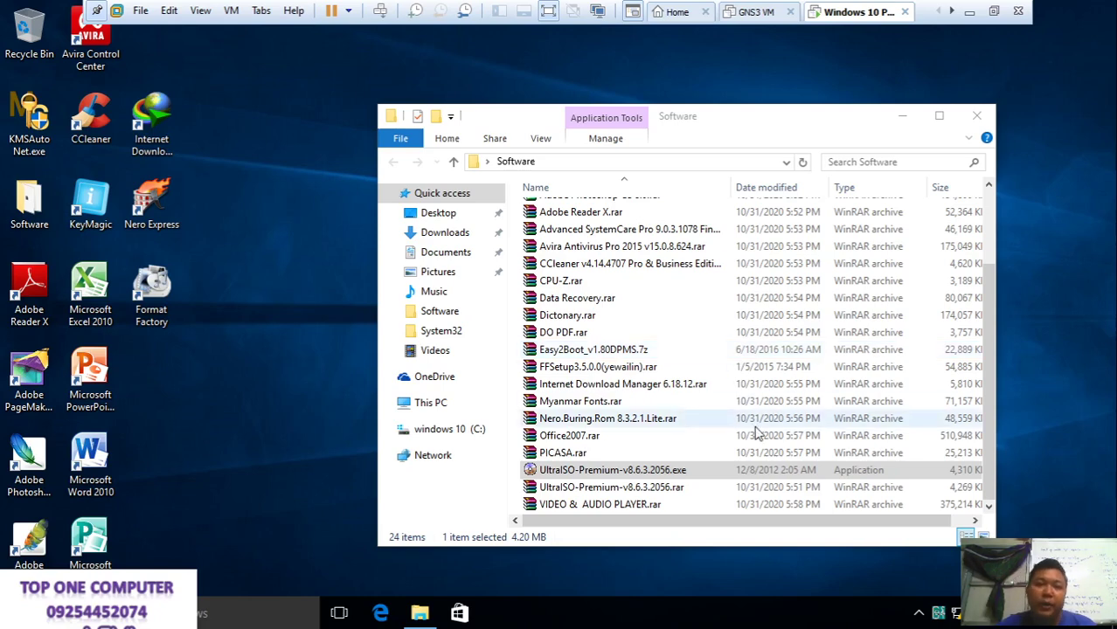
Turn off KeyMagic, check for UltraISO Premium among the installed programs using appwiz.cpl, and close the list
key(ctrl+shift+space)
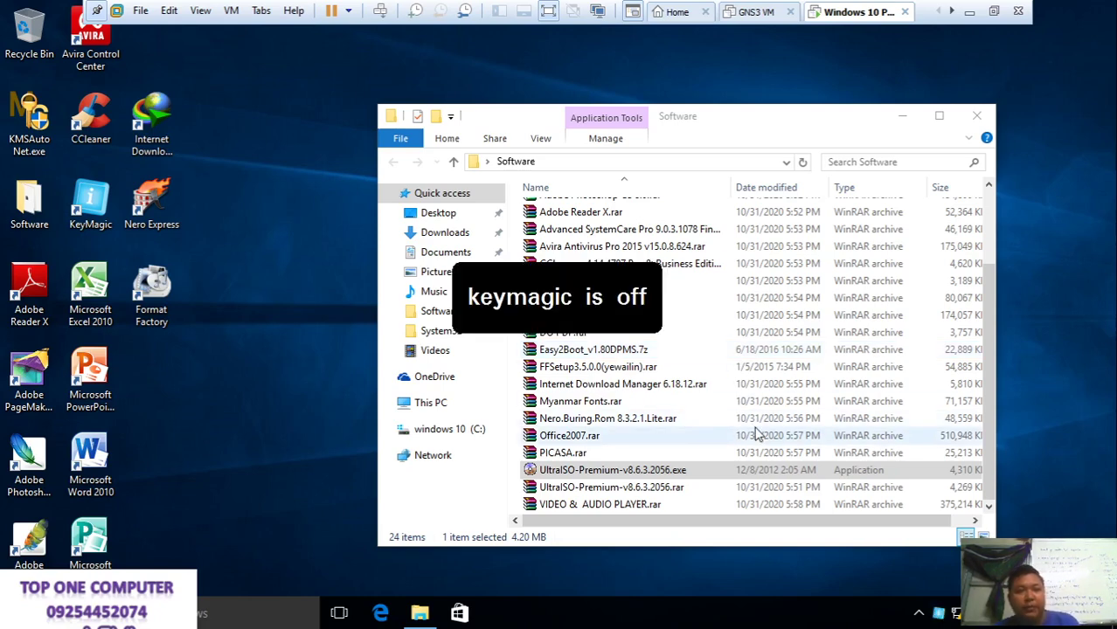
key(super+r)
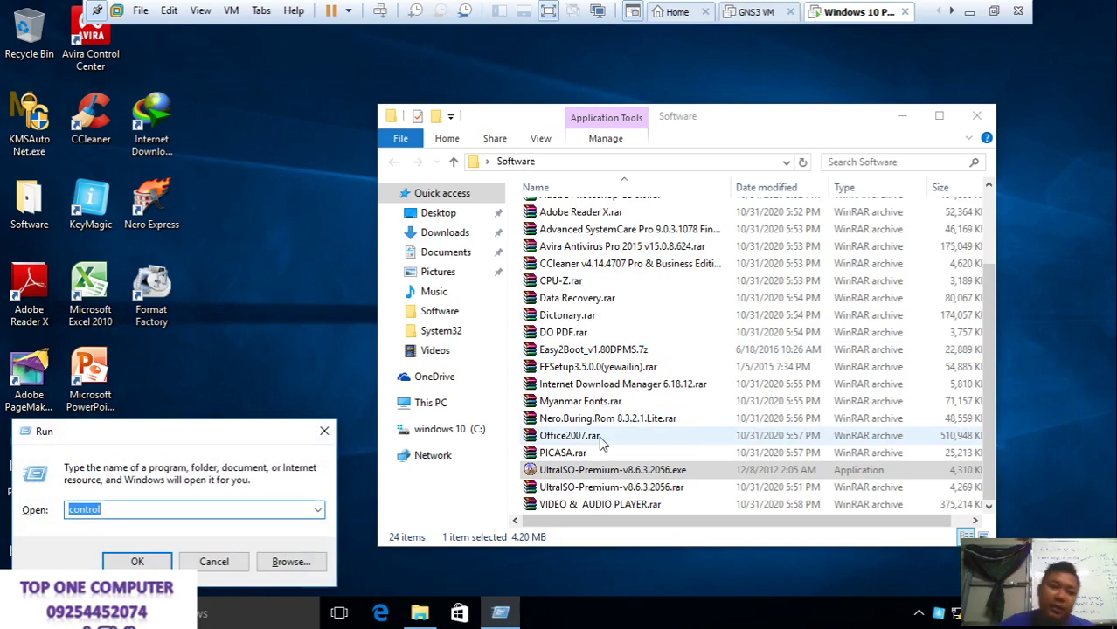
text(ap)
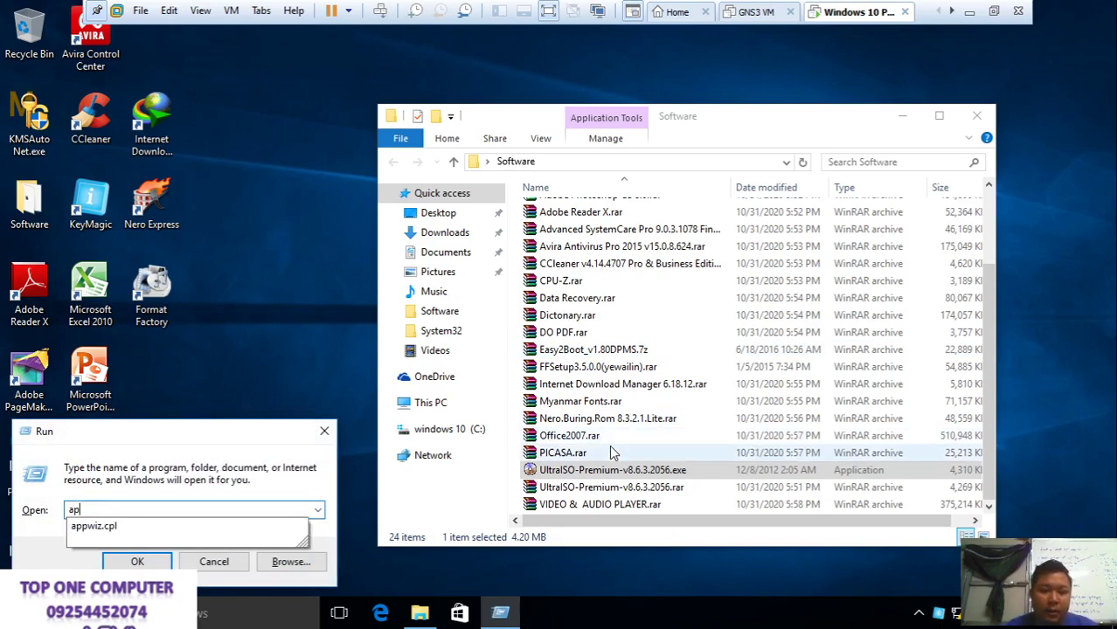
text(p)
key(Down)
key(Return)
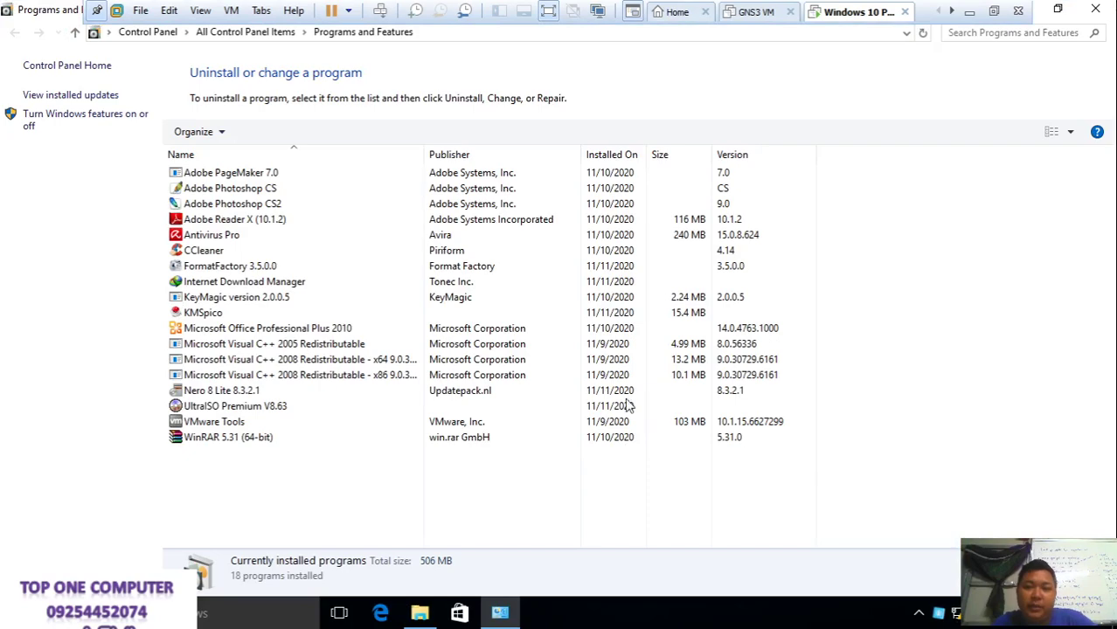
click(230, 405)
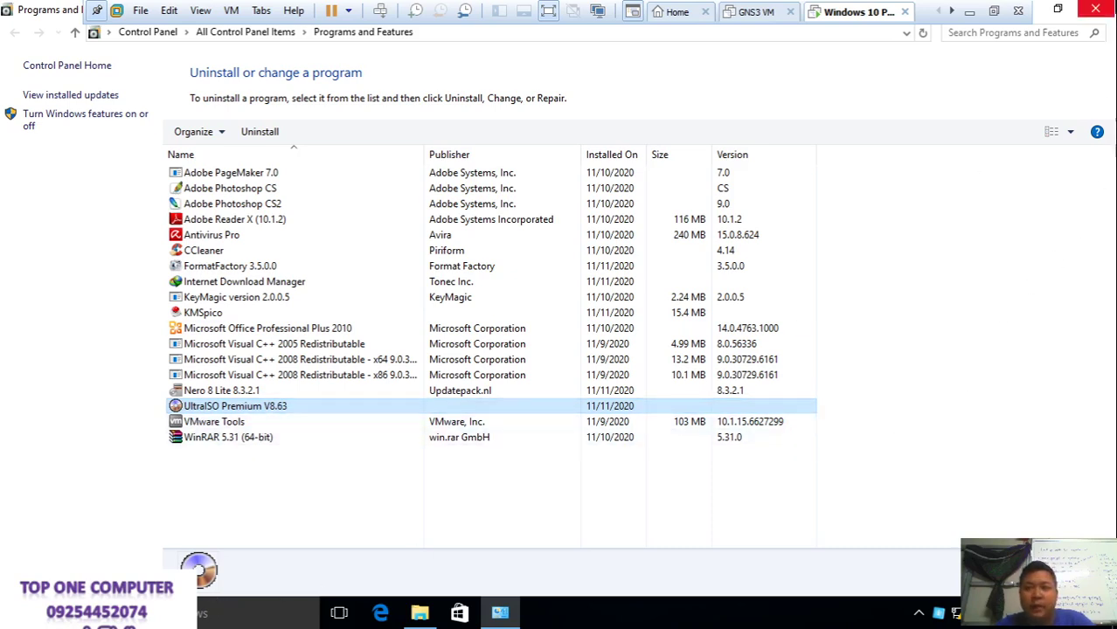
click(1096, 8)
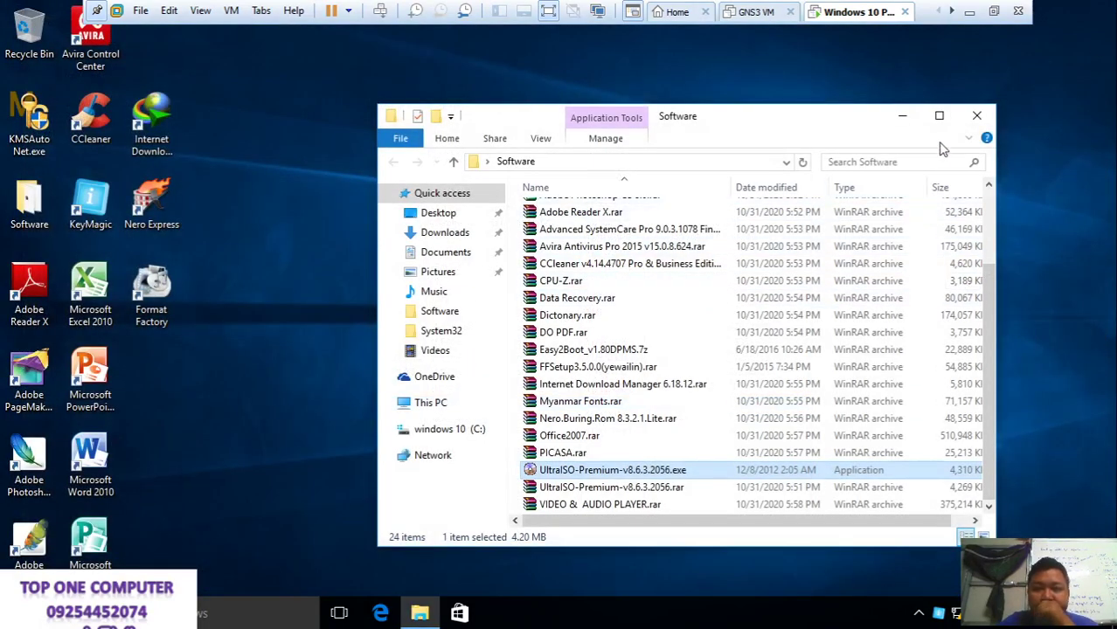
Maximize the Software window and extract 011 - AquaKeyTest.rar directly into the Software 2 folder
click(938, 115)
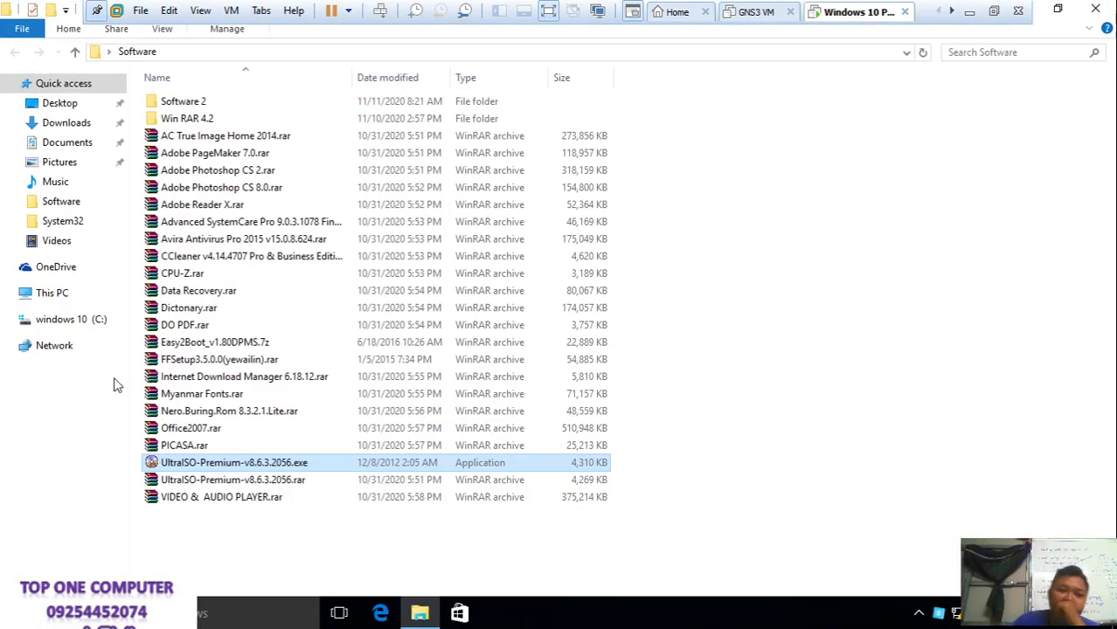
double_click(255, 101)
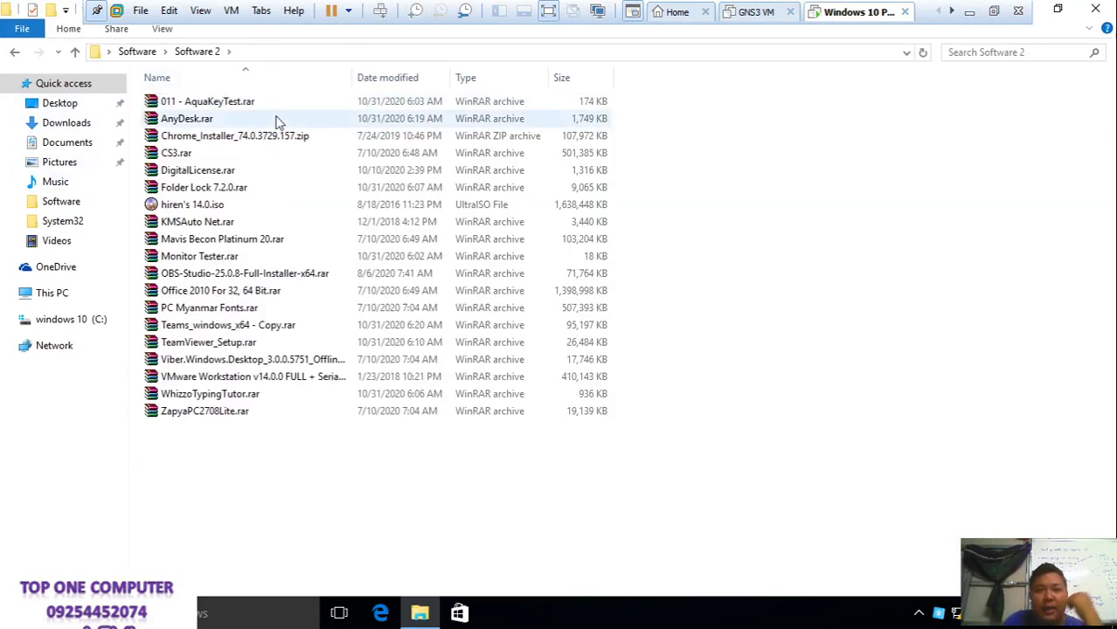
click(184, 102)
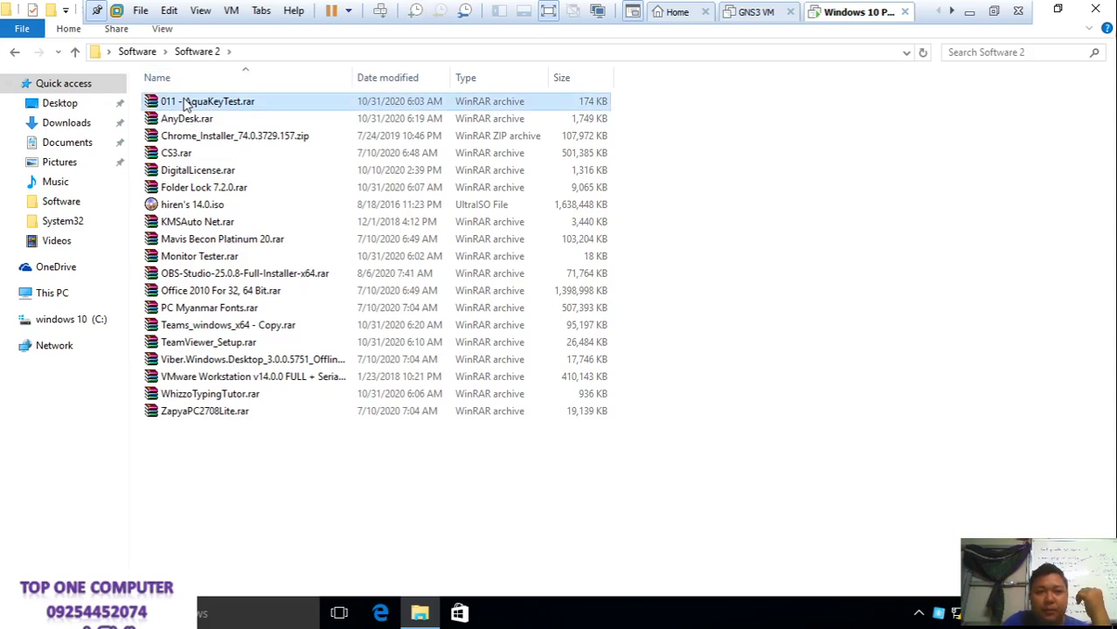
right_click(185, 103)
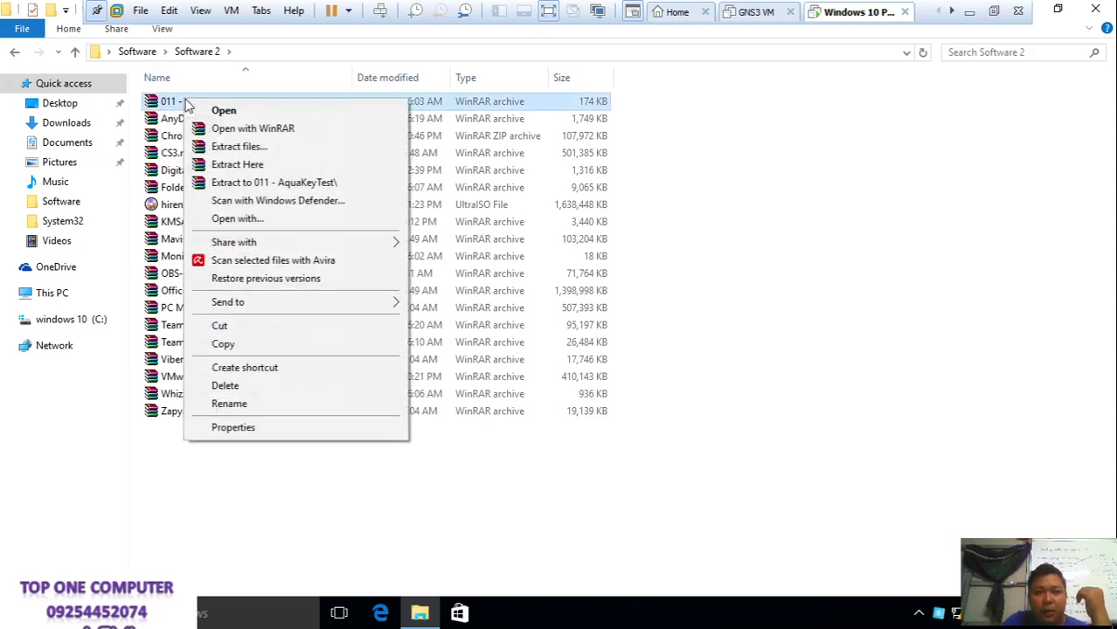
click(235, 165)
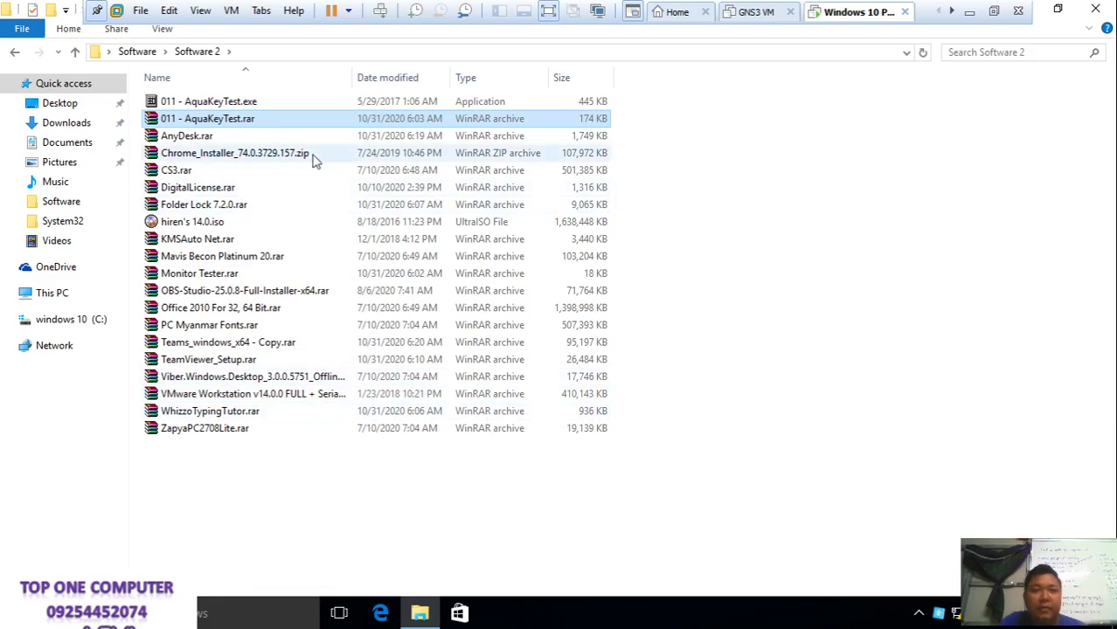
Run 011 - AquaKeyTest.exe and test the function keys F1 to F3 and F7 to F12
double_click(264, 102)
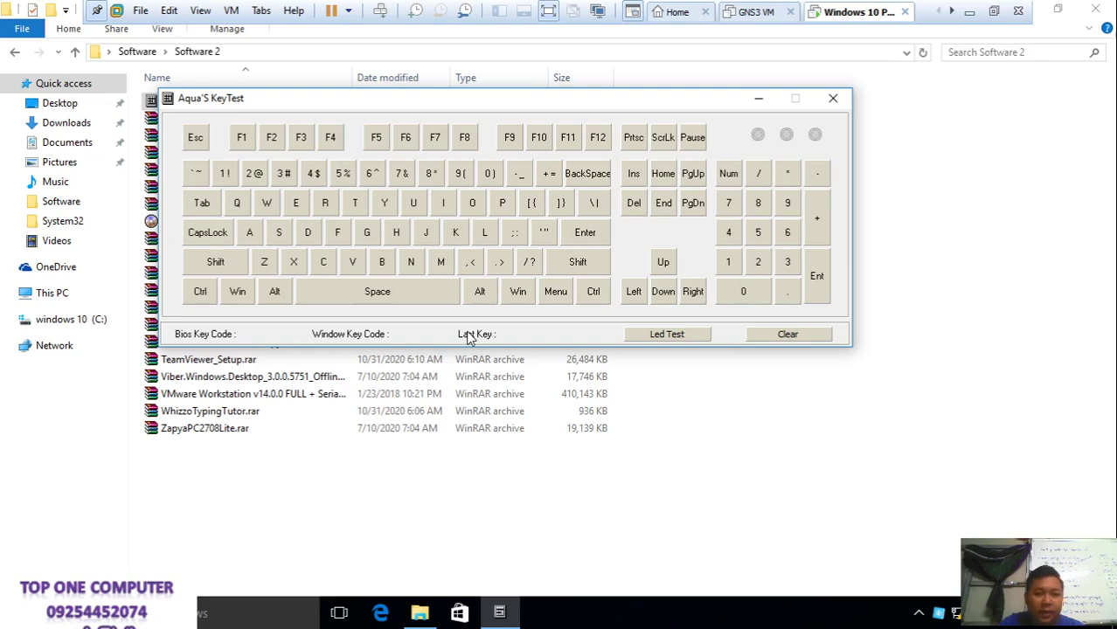
key(F1)
key(F2)
key(F3)
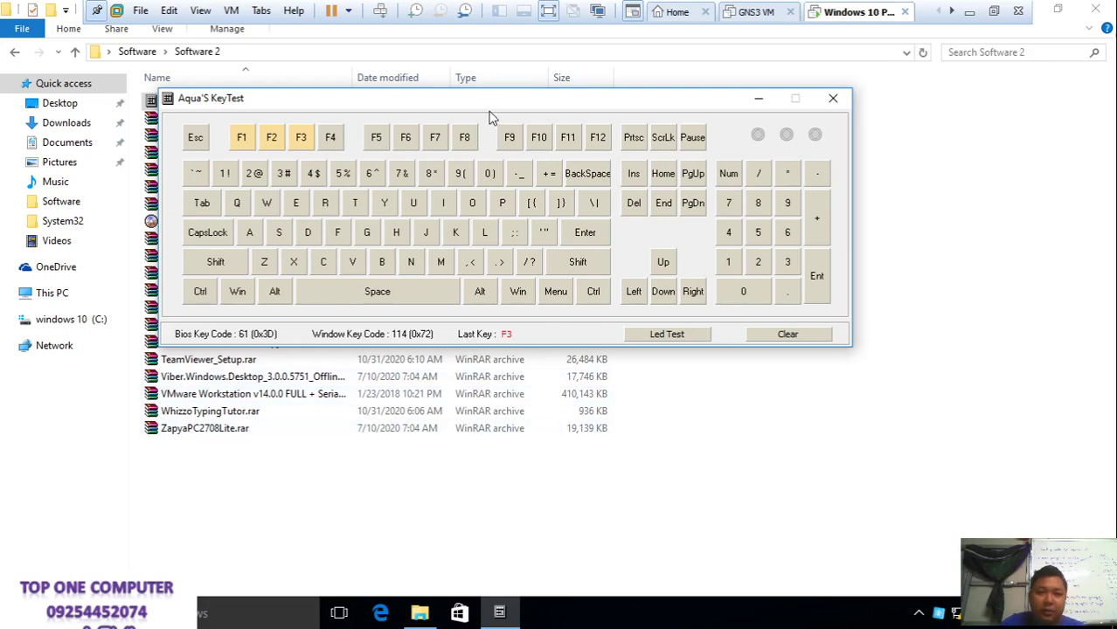
key(F7)
key(F8)
key(F9)
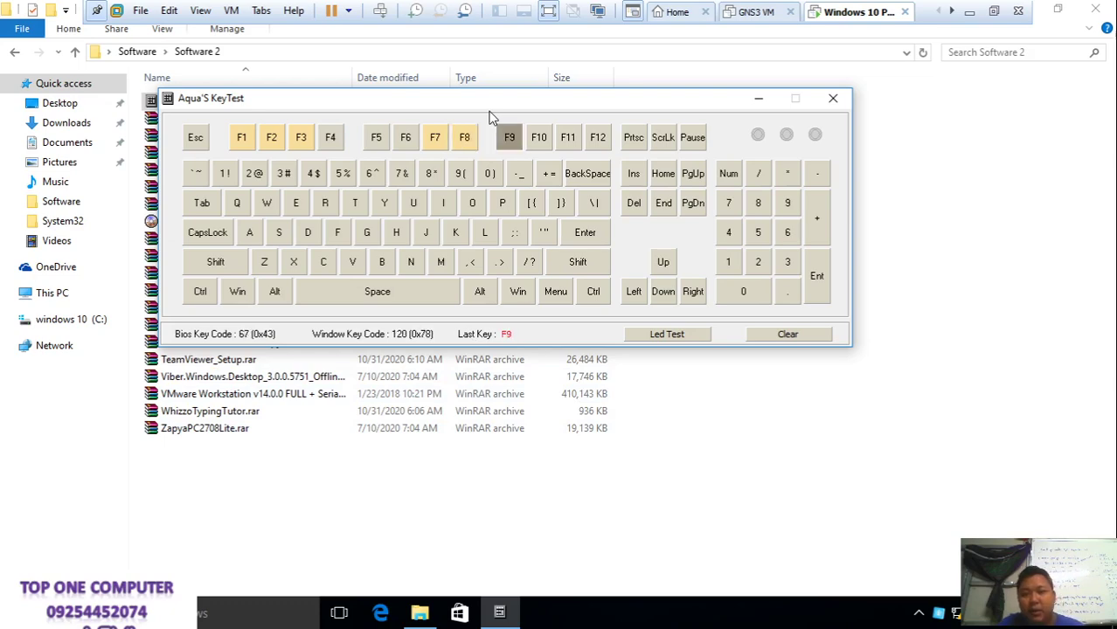
key(F10)
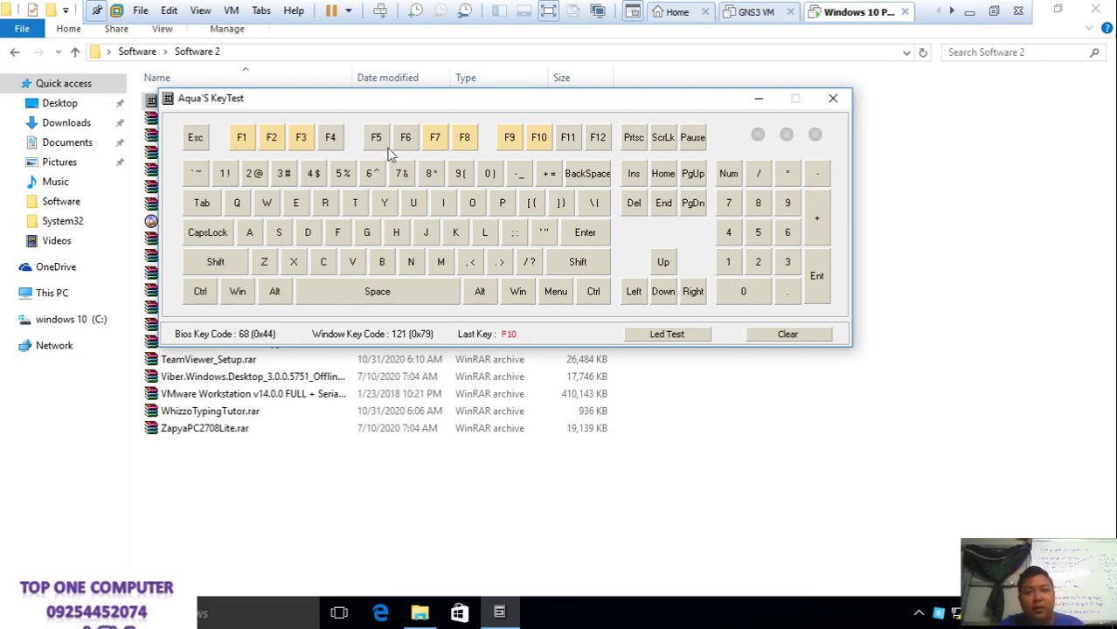
key(F11)
key(F12)
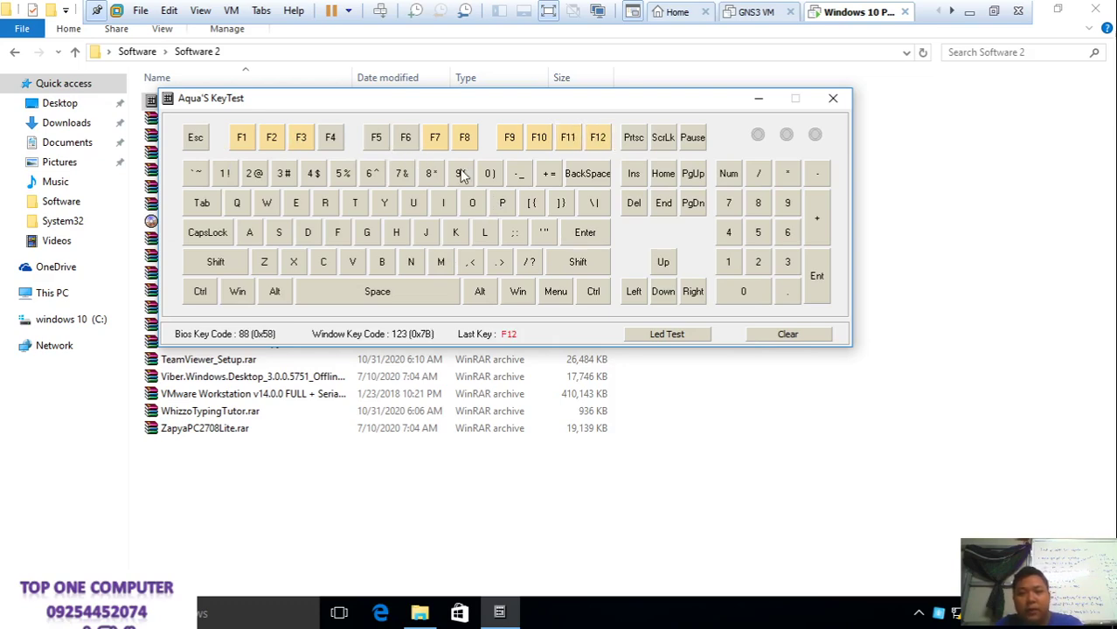
Test the comma key and, row by row, the letter keys Q through U, A through J and Z through M
key(a)
key(s)
key(d)
key(f)
key(z)
key(x)
key(c)
key(v)
key(b)
key(n)
key(m)
key(comma)
key(q)
key(w)
key(e)
key(r)
key(t)
key(y)
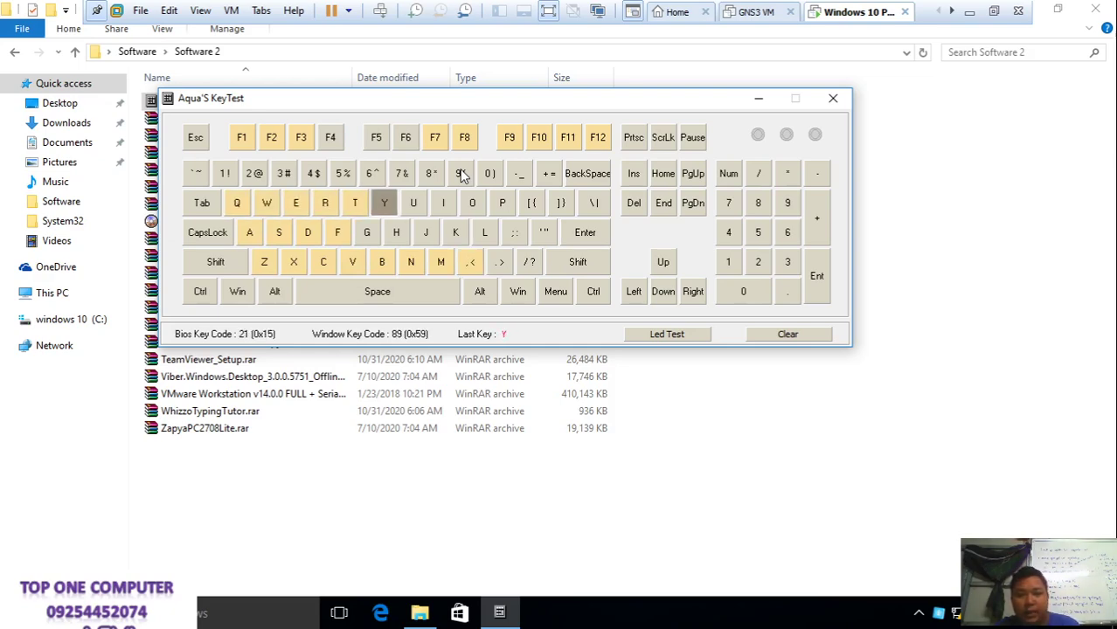
key(g)
key(h)
key(j)
key(y)
key(u)
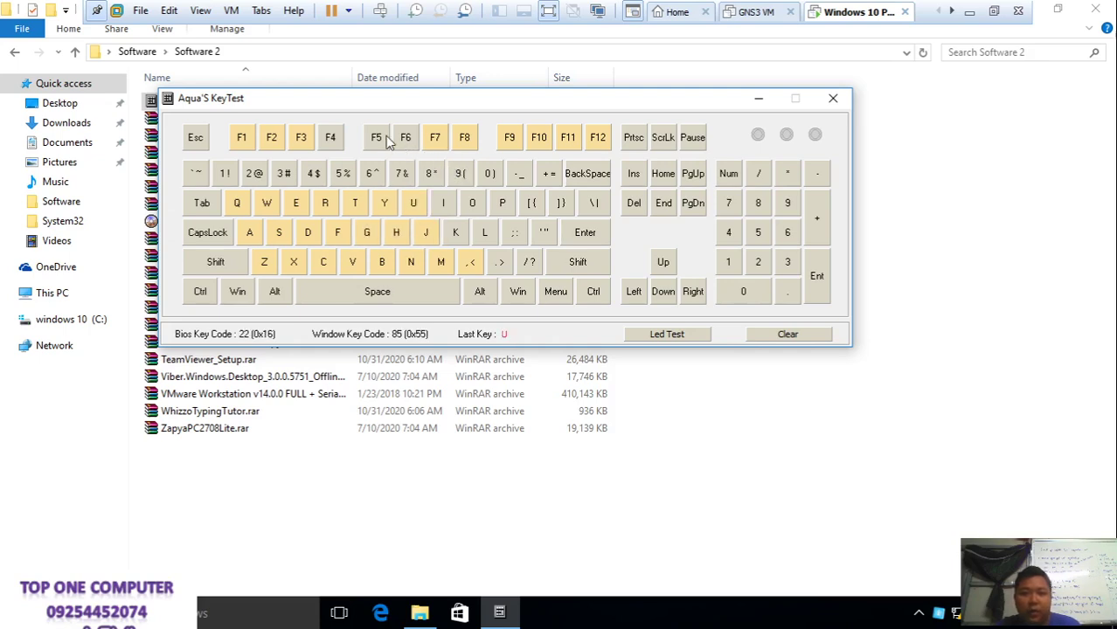
Test the number keys 1 to 4 and close the keyboard tester
key(1)
key(2)
key(3)
key(4)
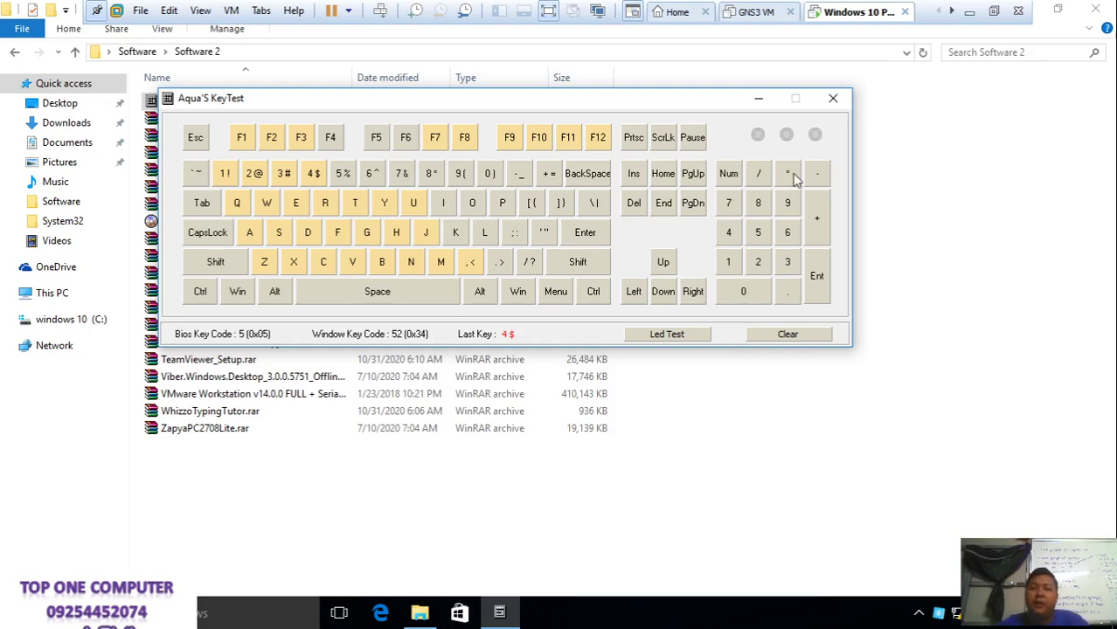
click(833, 102)
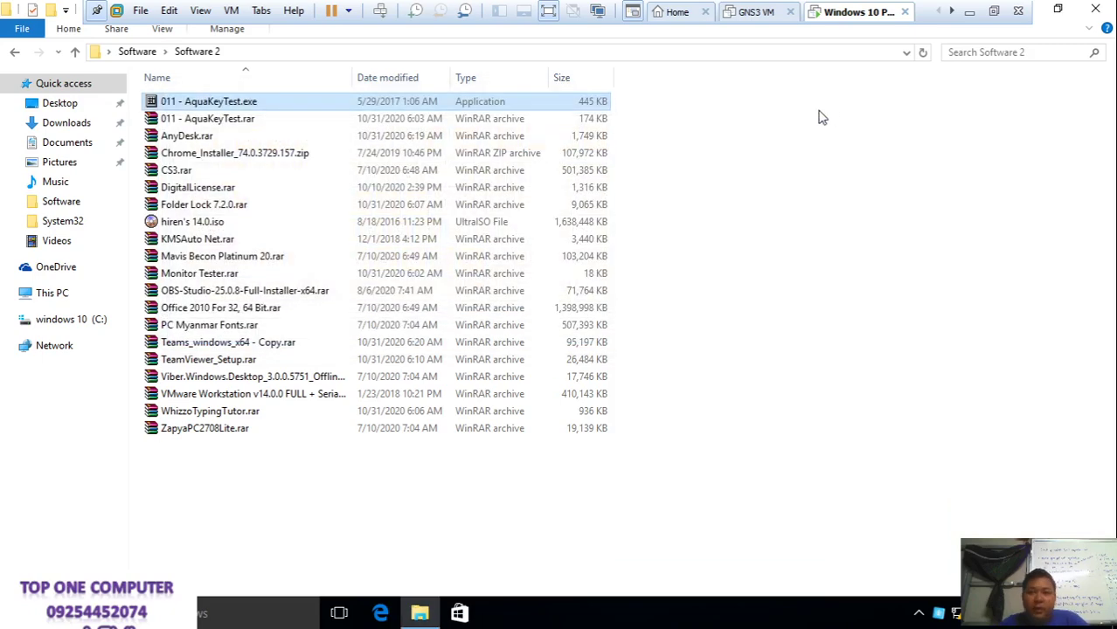
Delete 011 - AquaKeyTest.exe and extract Monitor Tester.rar directly into the Software 2 folder
key(Delete)
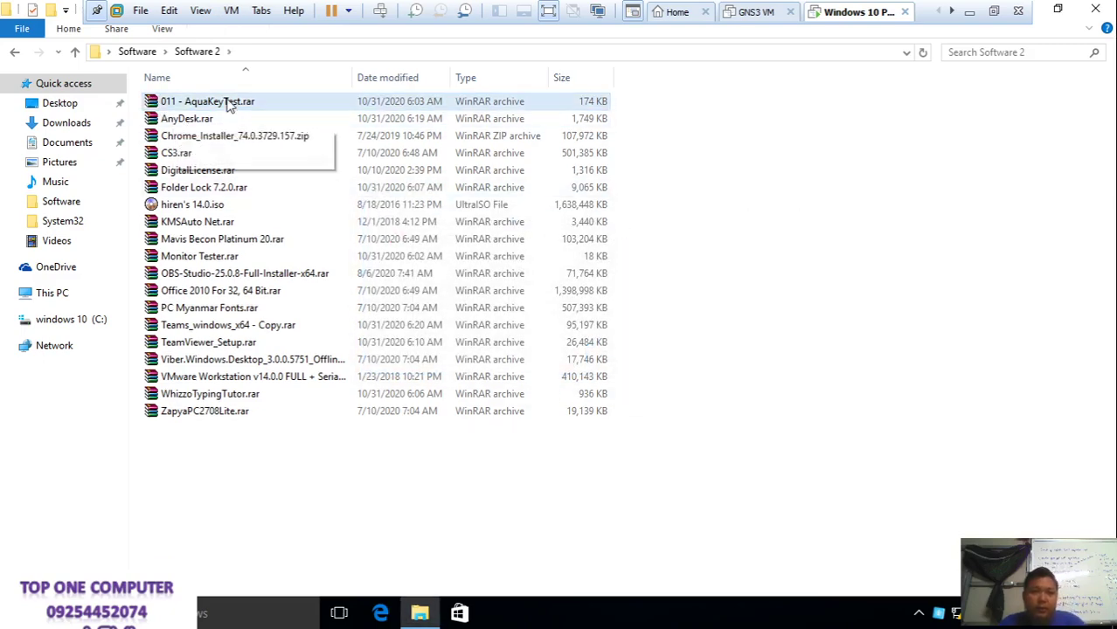
click(243, 152)
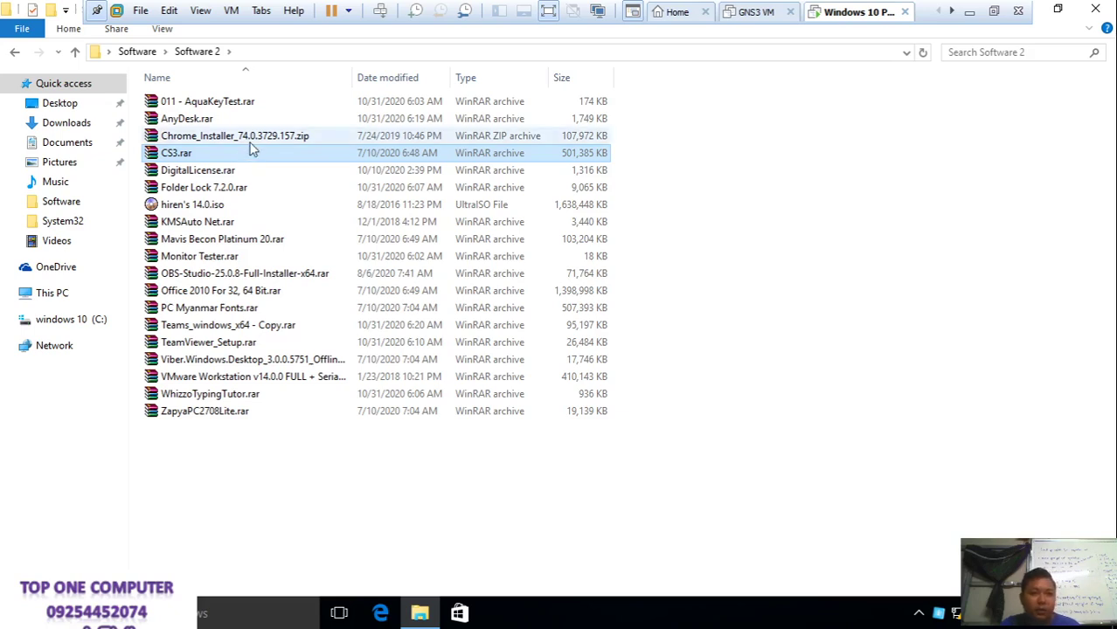
click(237, 187)
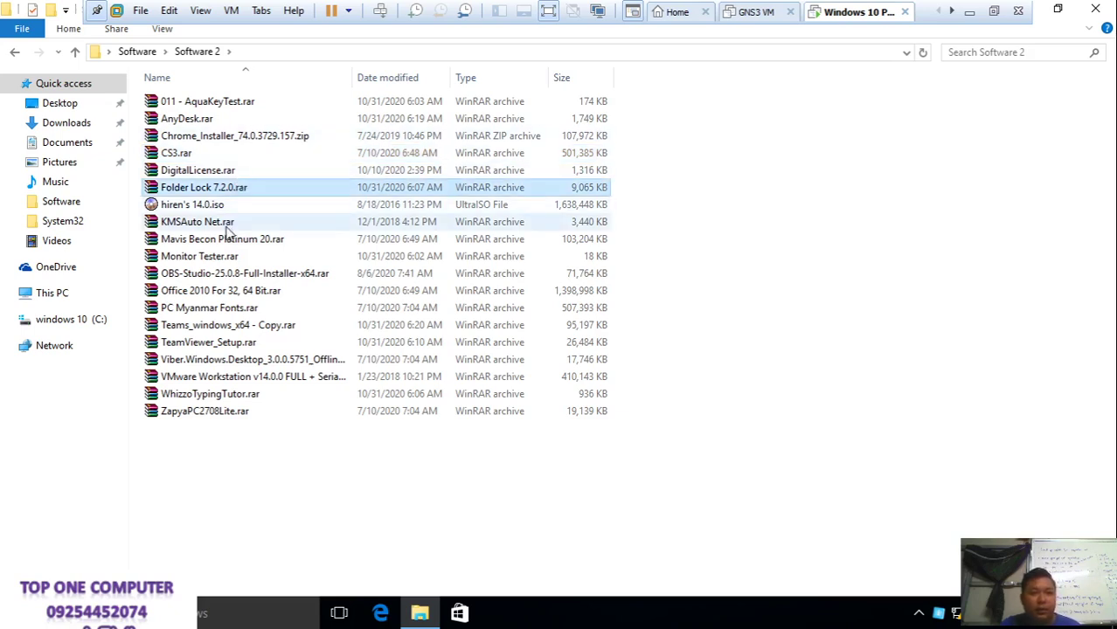
click(229, 223)
click(225, 241)
click(222, 257)
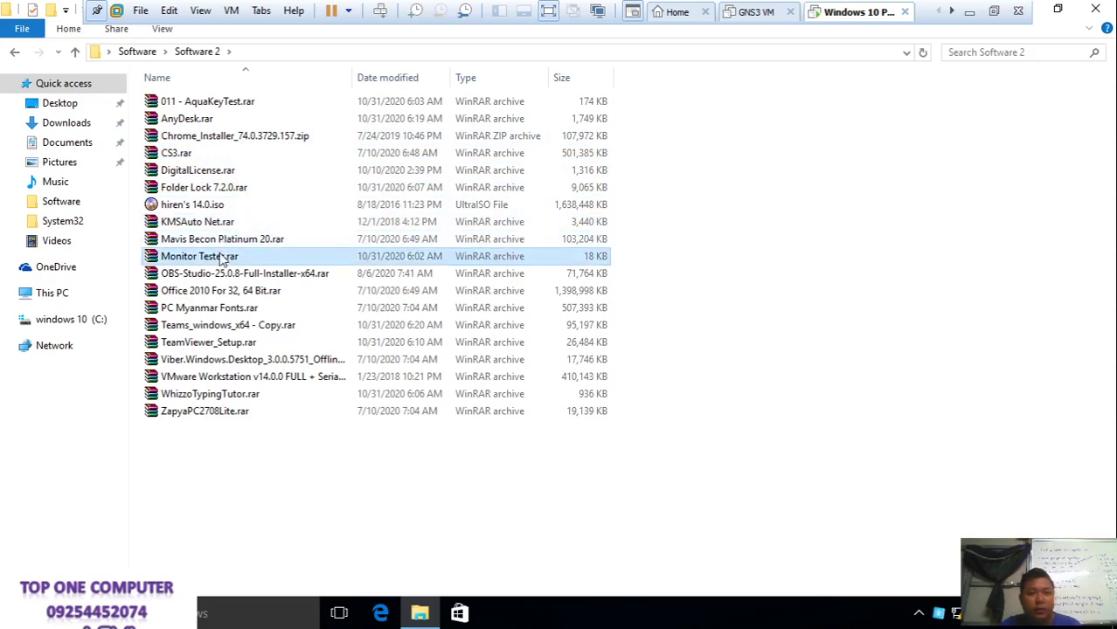
right_click(222, 257)
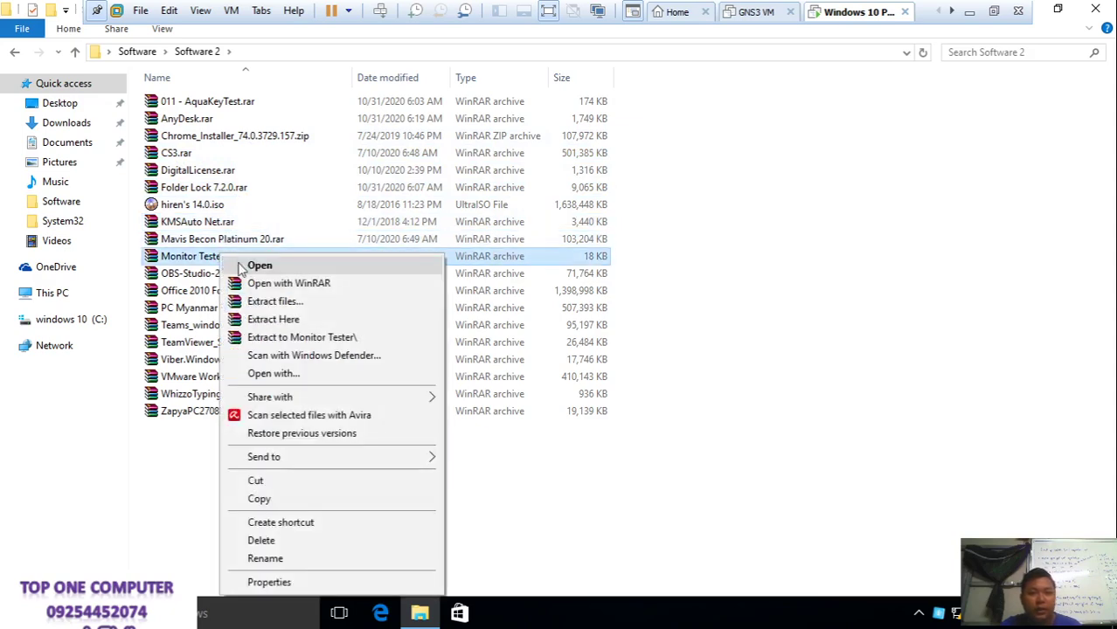
click(253, 321)
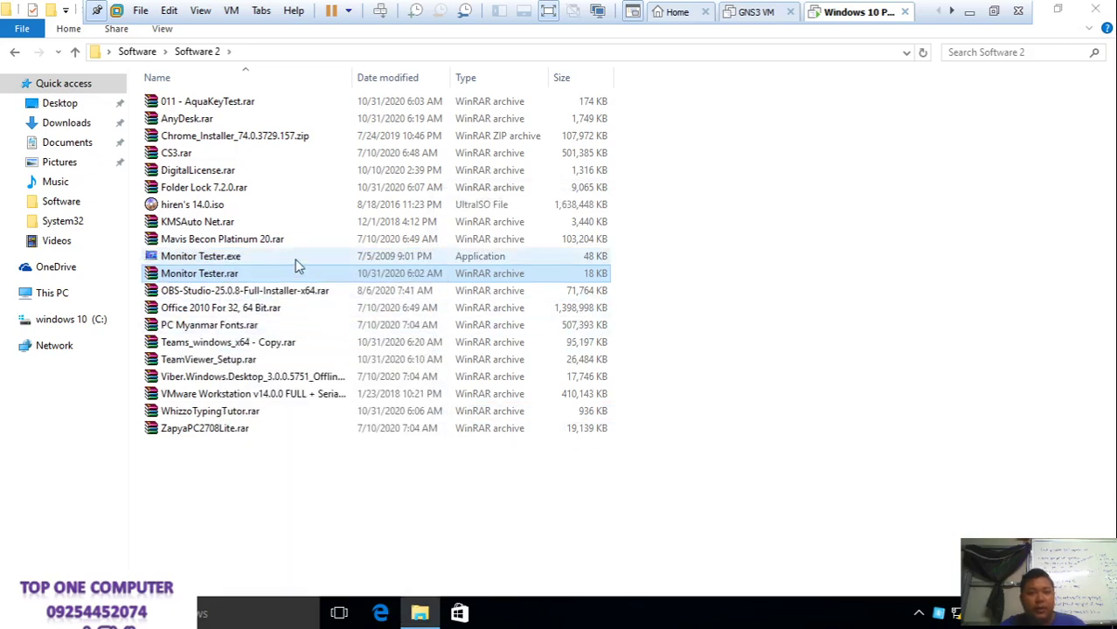
Run Monitor Tester.exe, maximize the DisplayX window to view its full-screen pattern, and close the program
double_click(296, 262)
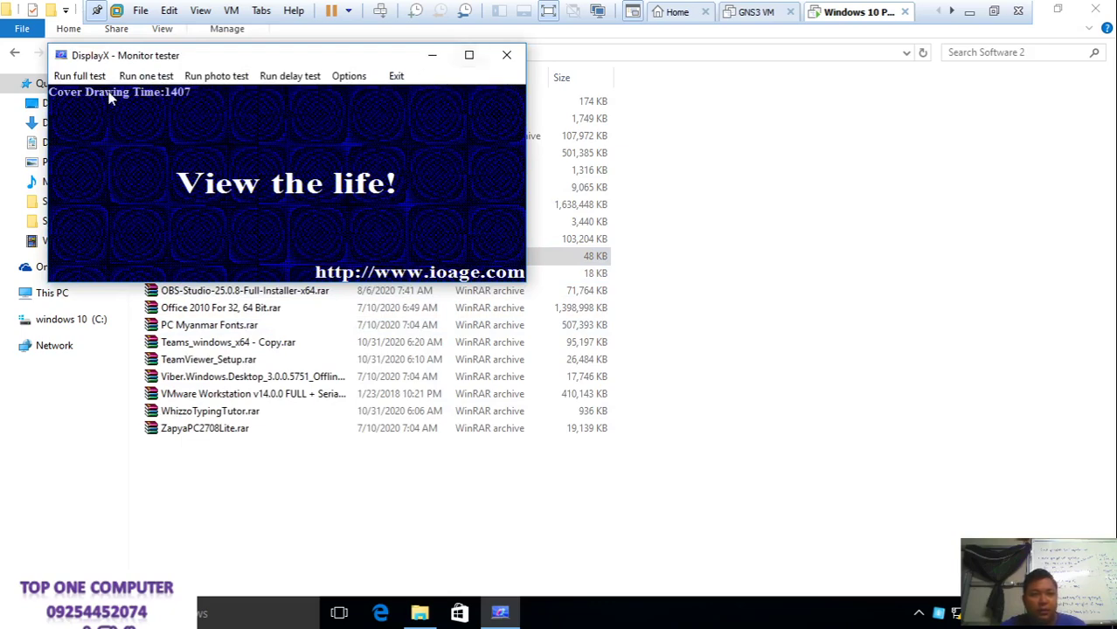
click(468, 55)
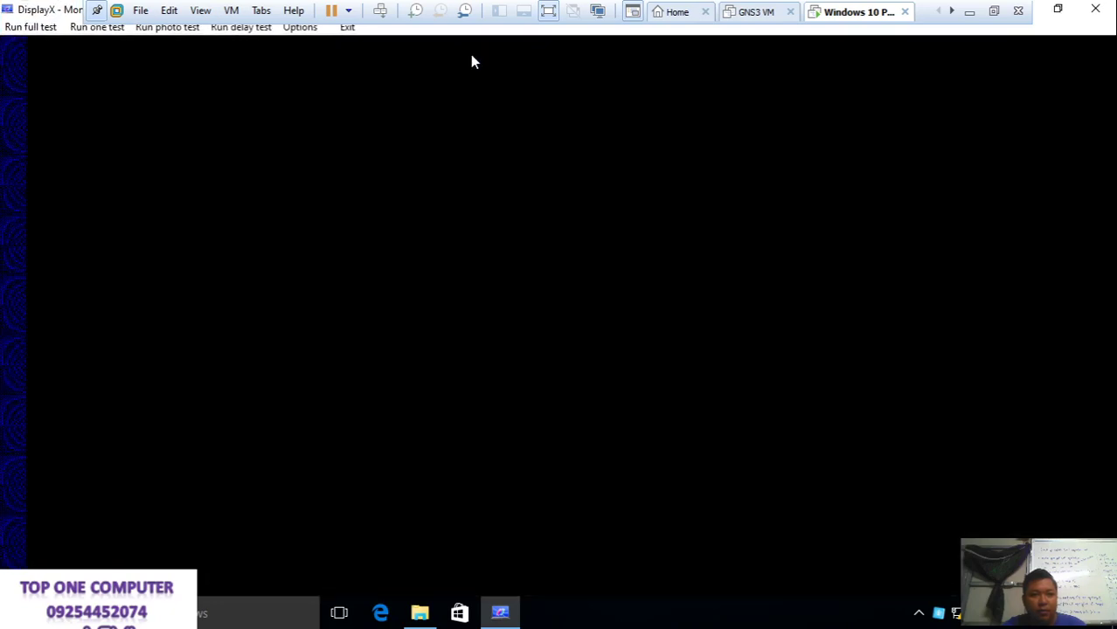
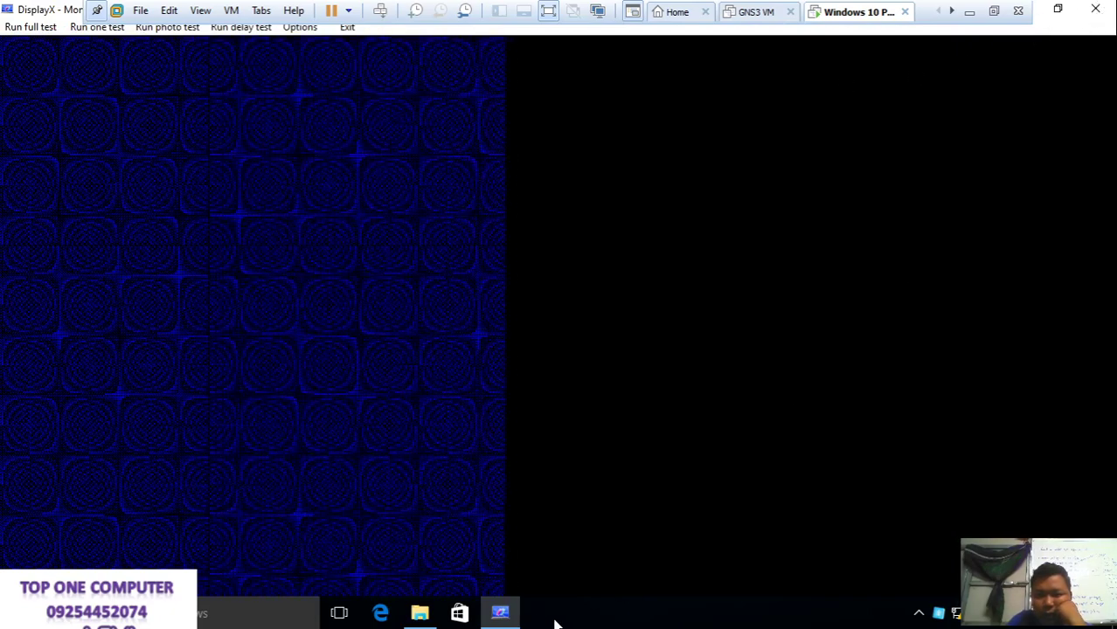
right_click(512, 614)
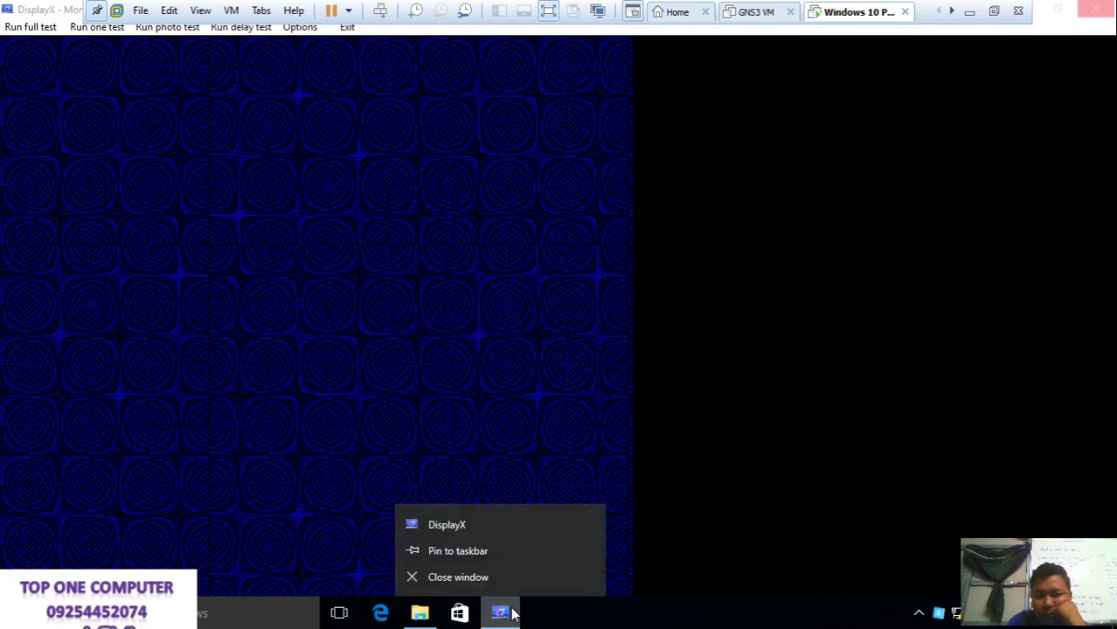
click(508, 579)
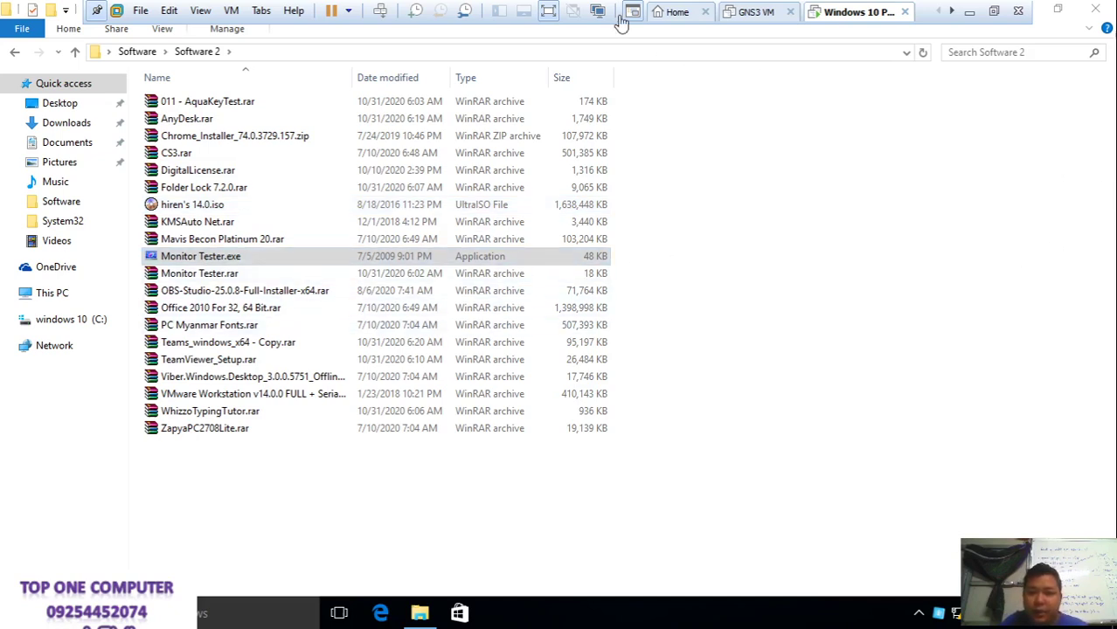
Permanently delete the extracted Monitor Tester.exe from the Software 2 folder
click(488, 258)
key(shift+Delete)
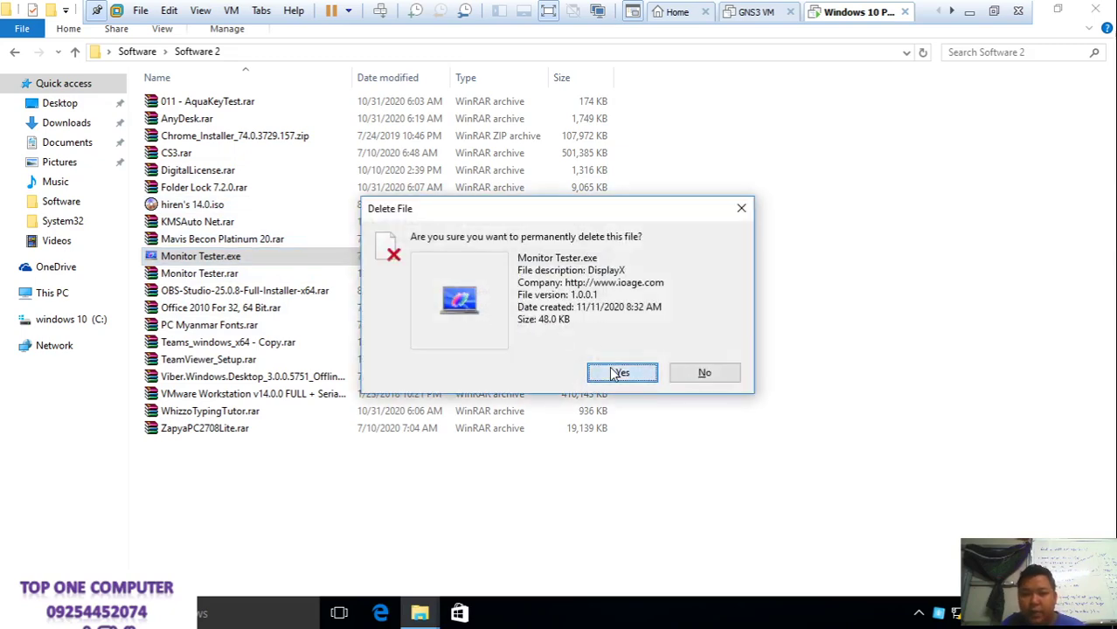
click(617, 373)
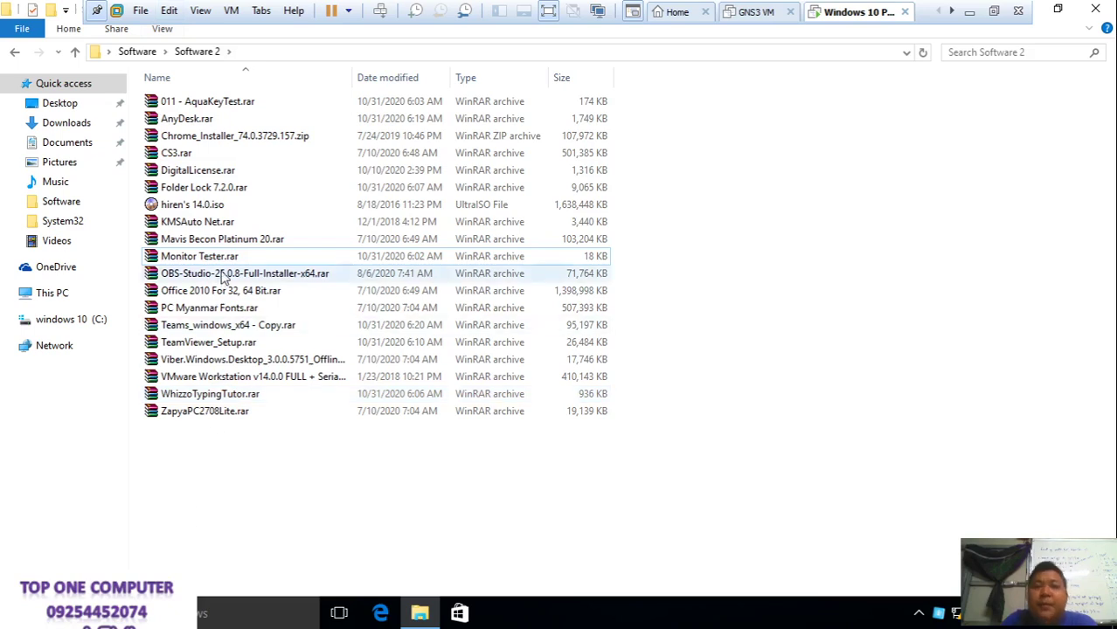
click(254, 341)
click(260, 331)
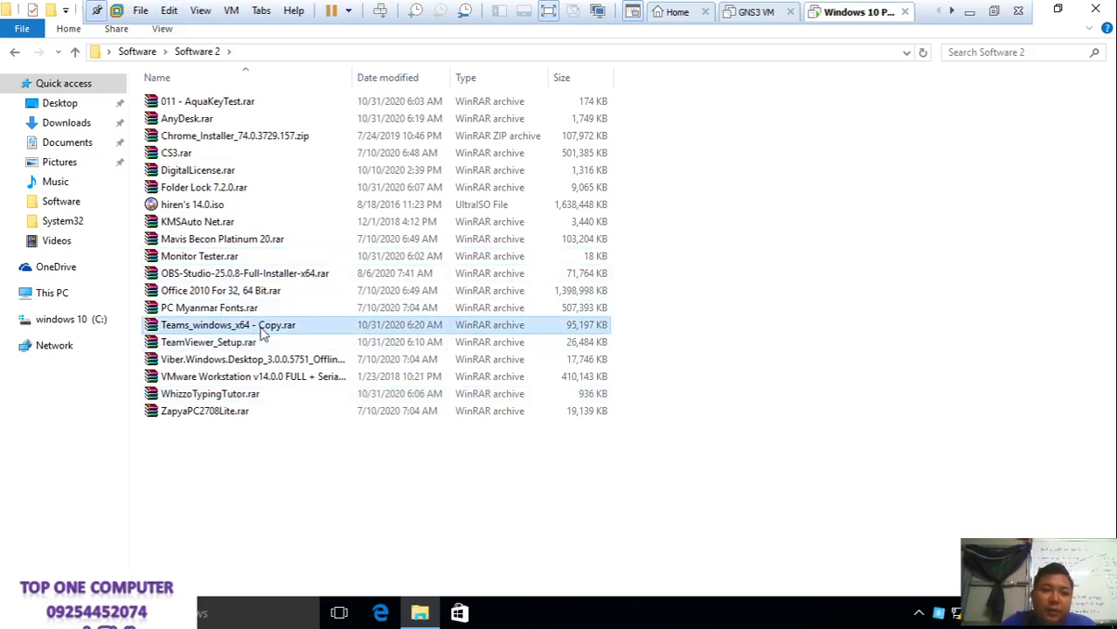
click(251, 347)
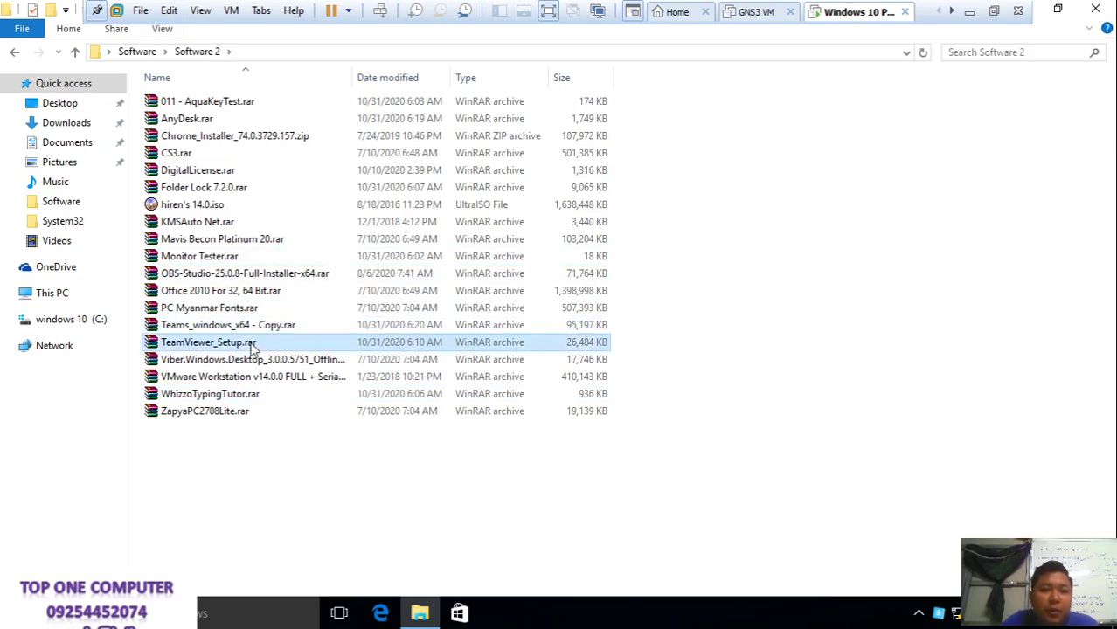
click(252, 378)
click(247, 412)
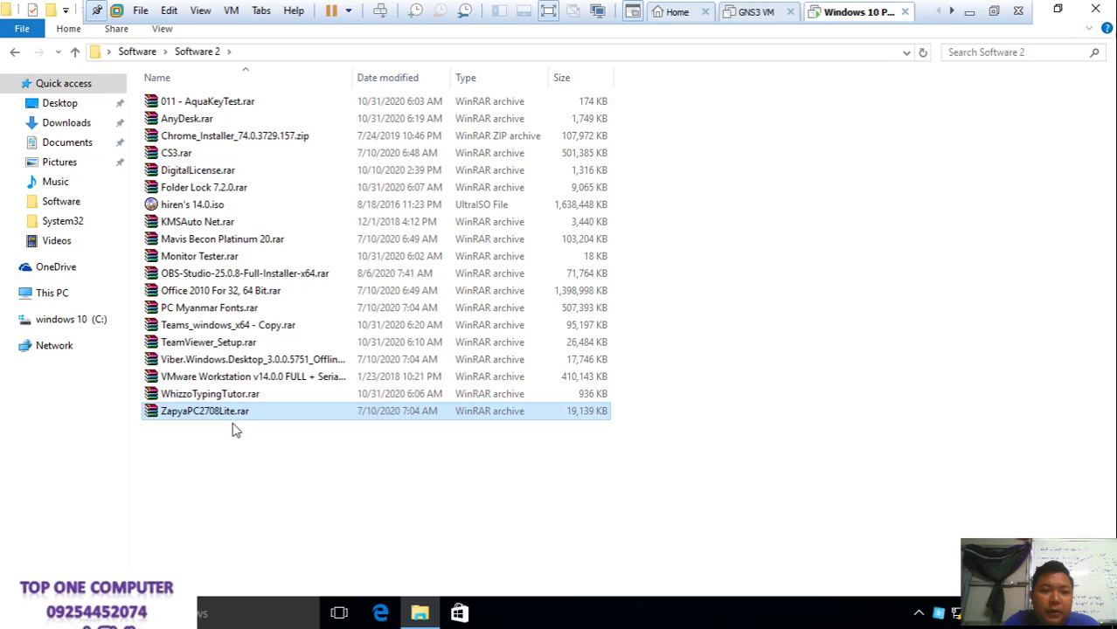
click(224, 396)
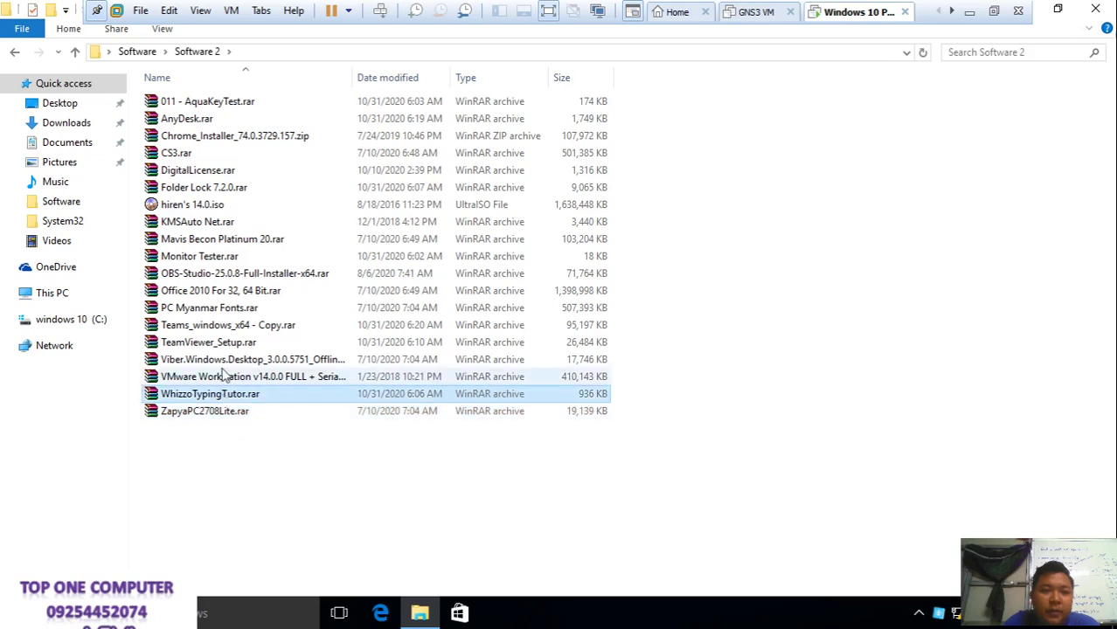
click(260, 122)
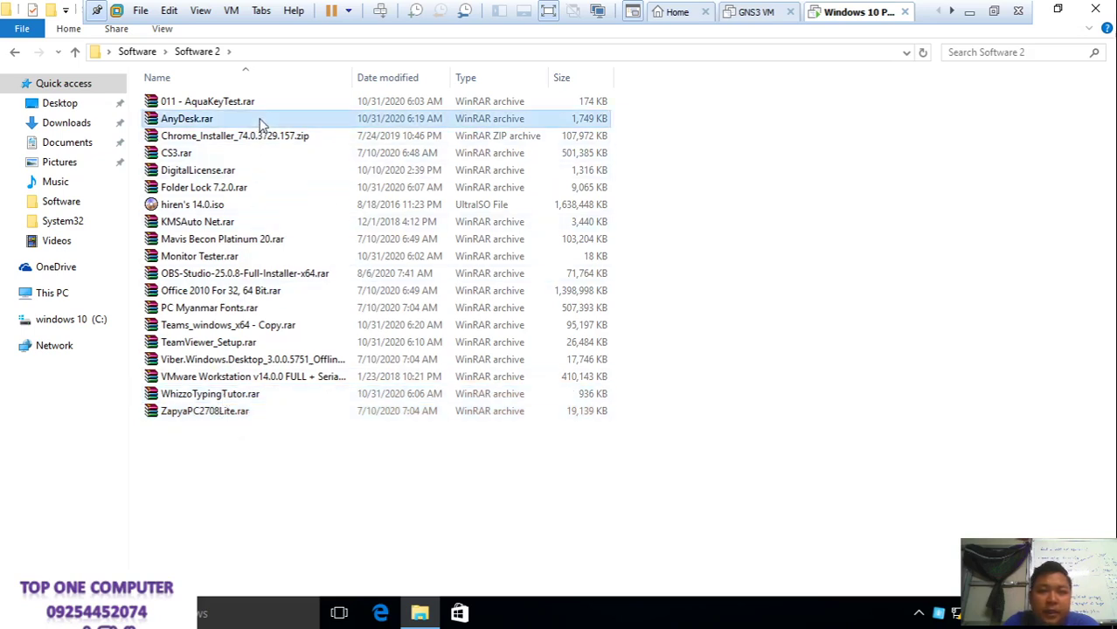
click(16, 55)
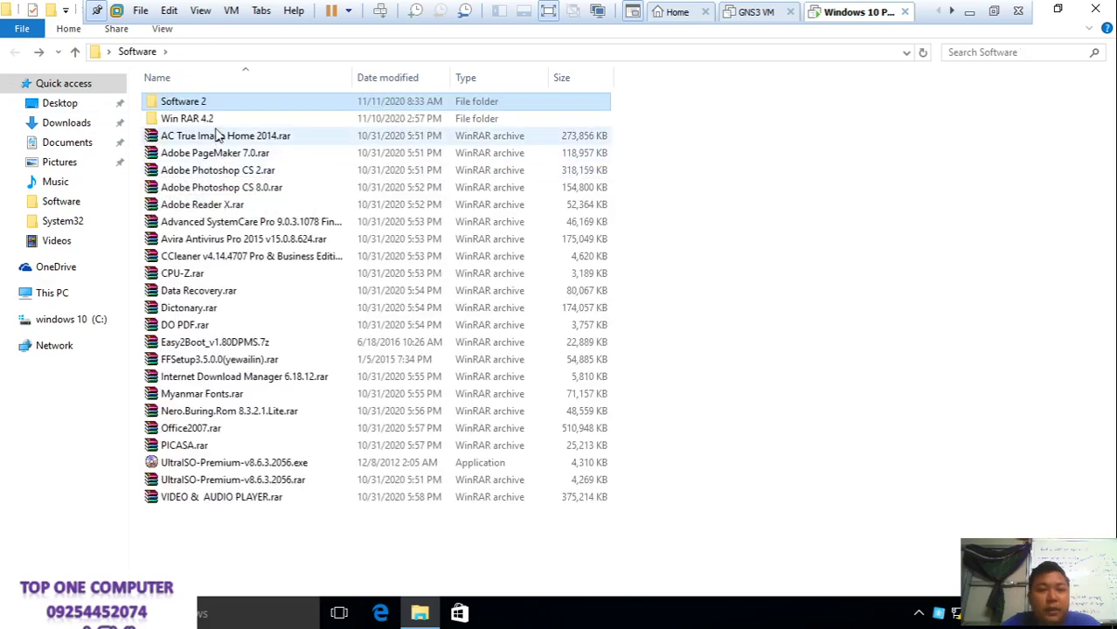
double_click(207, 104)
Extract CS3.rar directly into the Software 2 folder, replacing all existing files, and switch the input language to English (United States)
right_click(192, 154)
click(236, 219)
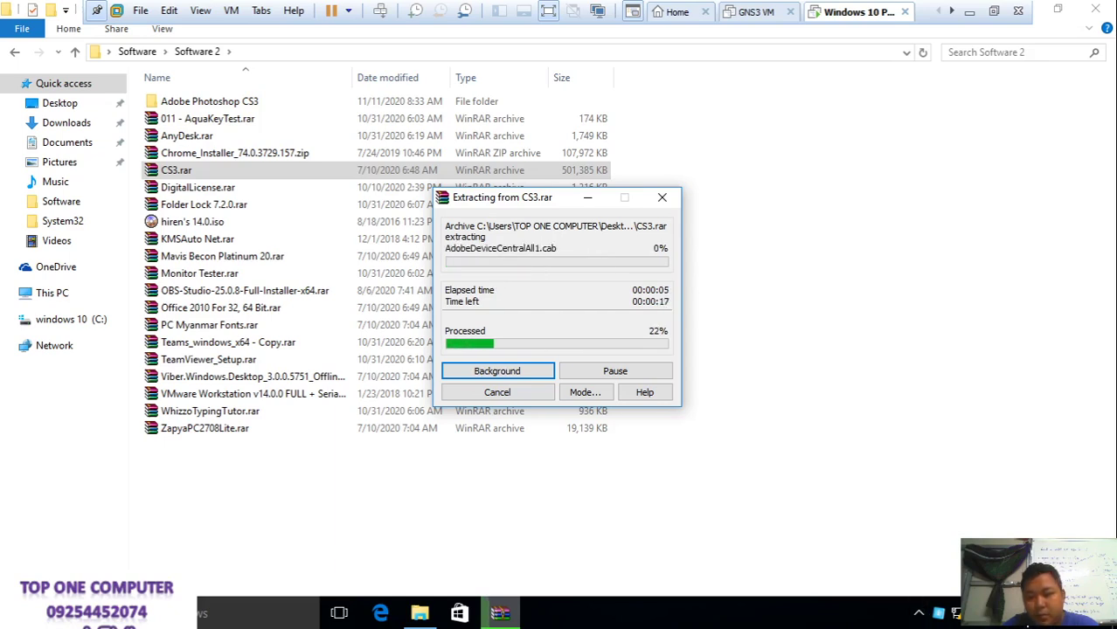
click(1041, 614)
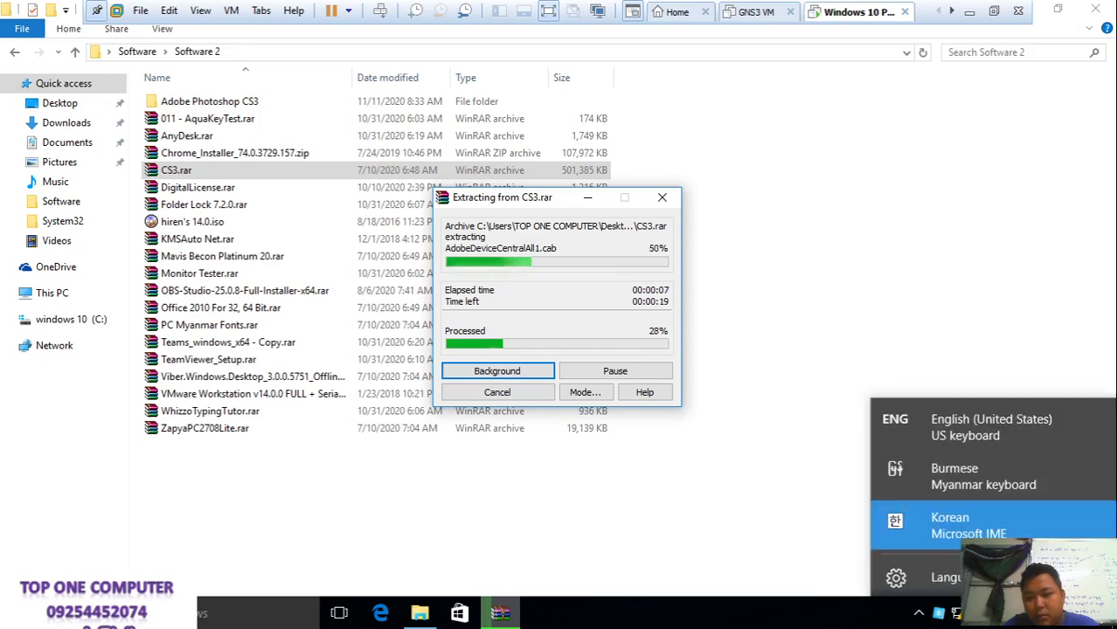
click(1016, 428)
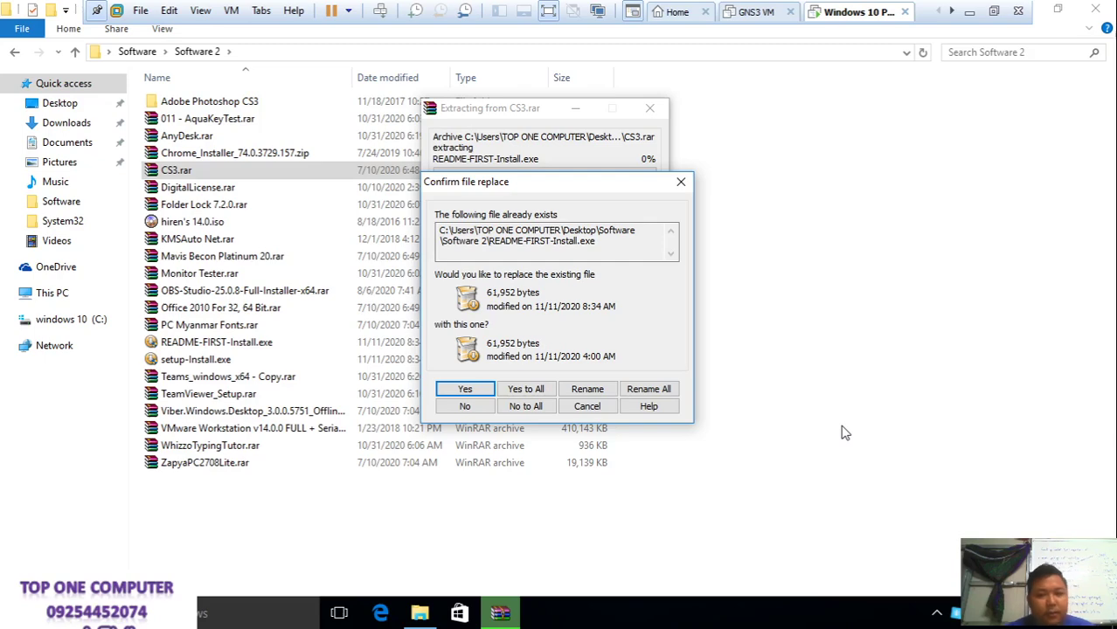
click(527, 389)
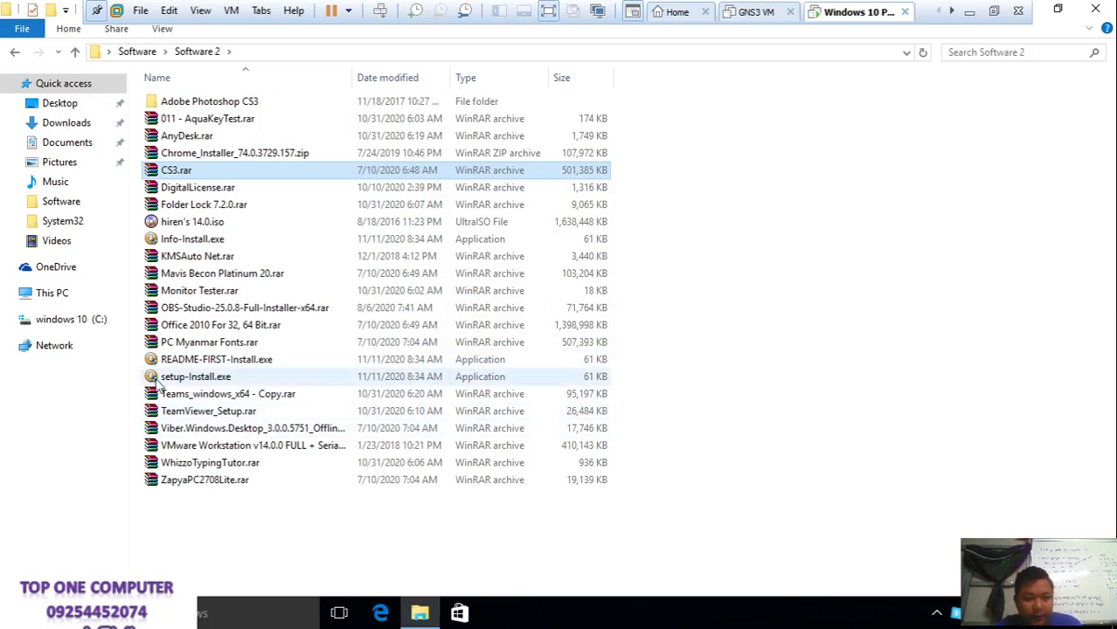
Move Info-Install.exe, README-FIRST-Install.exe and setup-Install.exe into the Adobe Photoshop CS3 folder
click(154, 362)
ctrl+click(154, 376)
ctrl+click(203, 241)
right_click(204, 243)
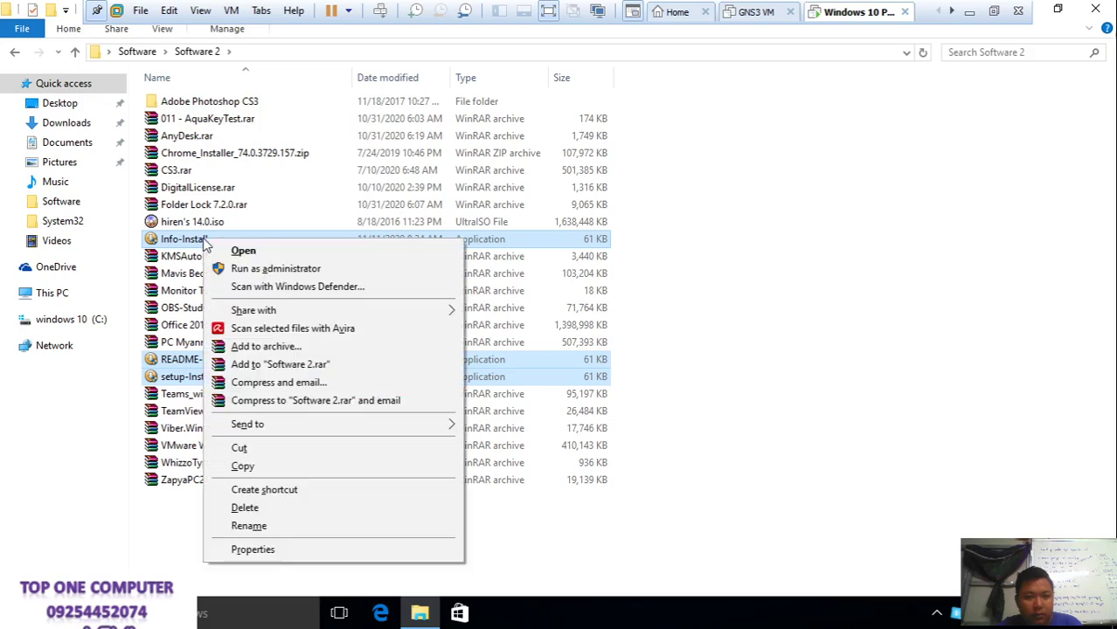
click(288, 449)
double_click(203, 102)
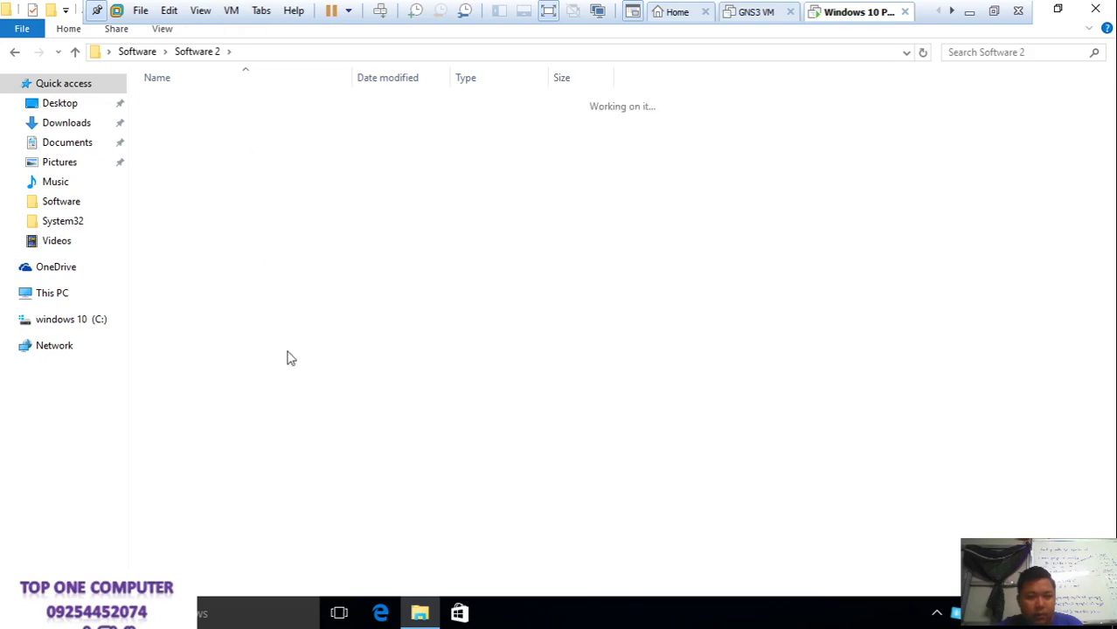
right_click(297, 379)
click(336, 259)
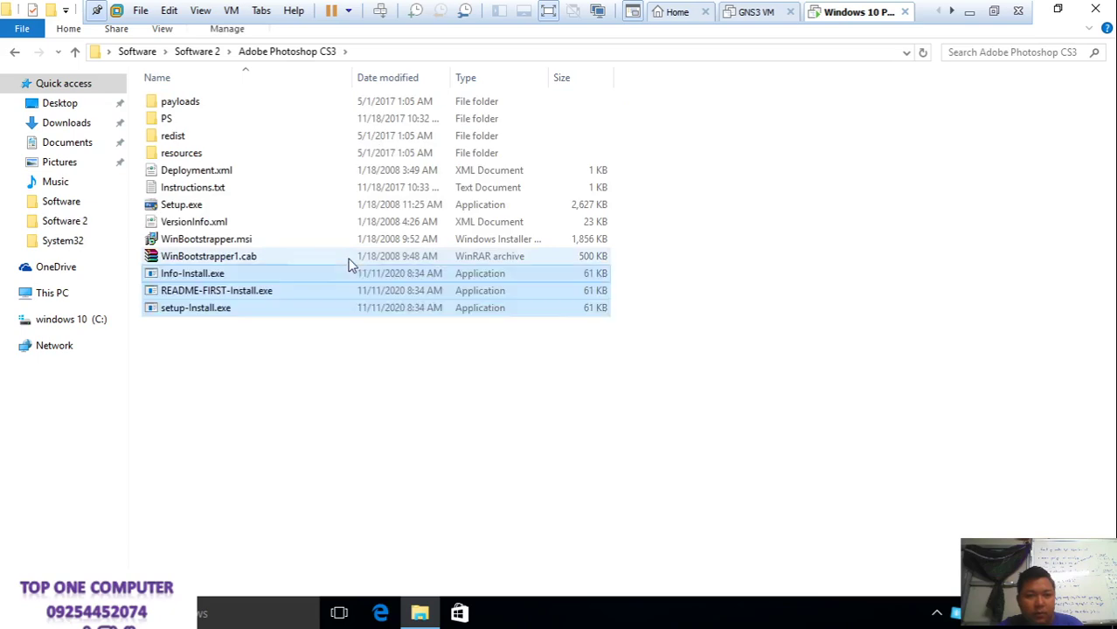
Open Instructions.txt from the Adobe Photoshop CS3 folder, place it beside the file list and read the first instruction
click(15, 54)
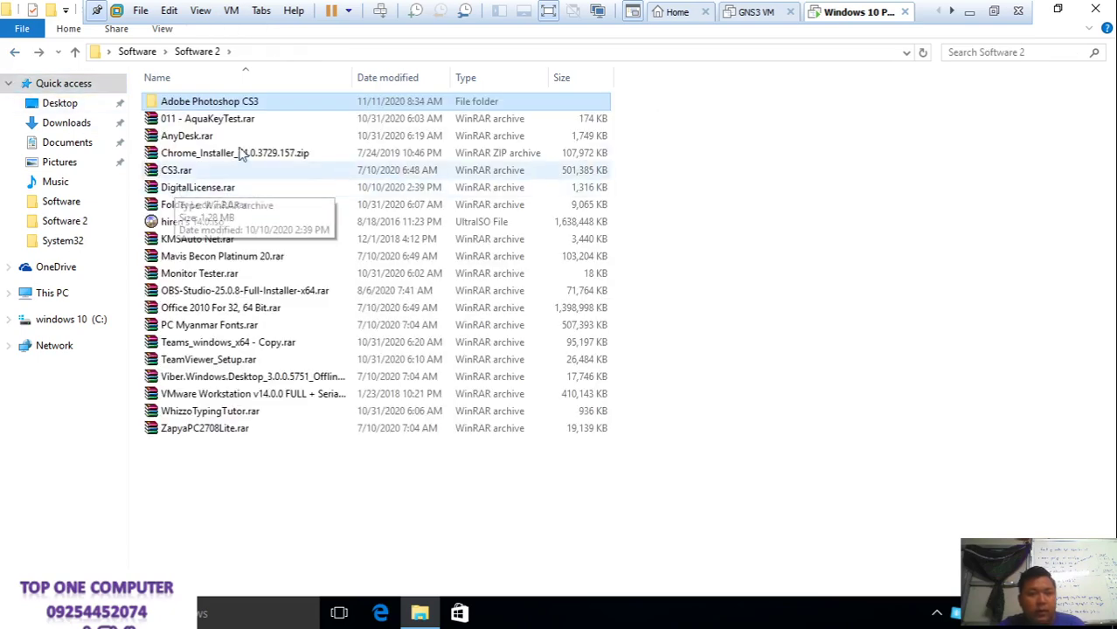
double_click(243, 115)
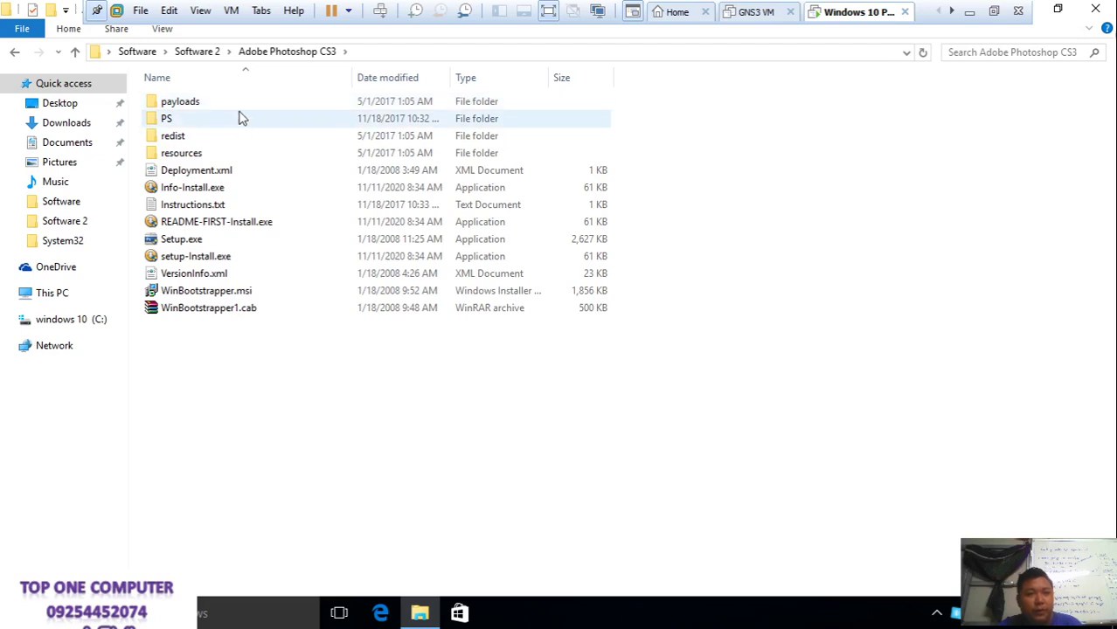
click(218, 207)
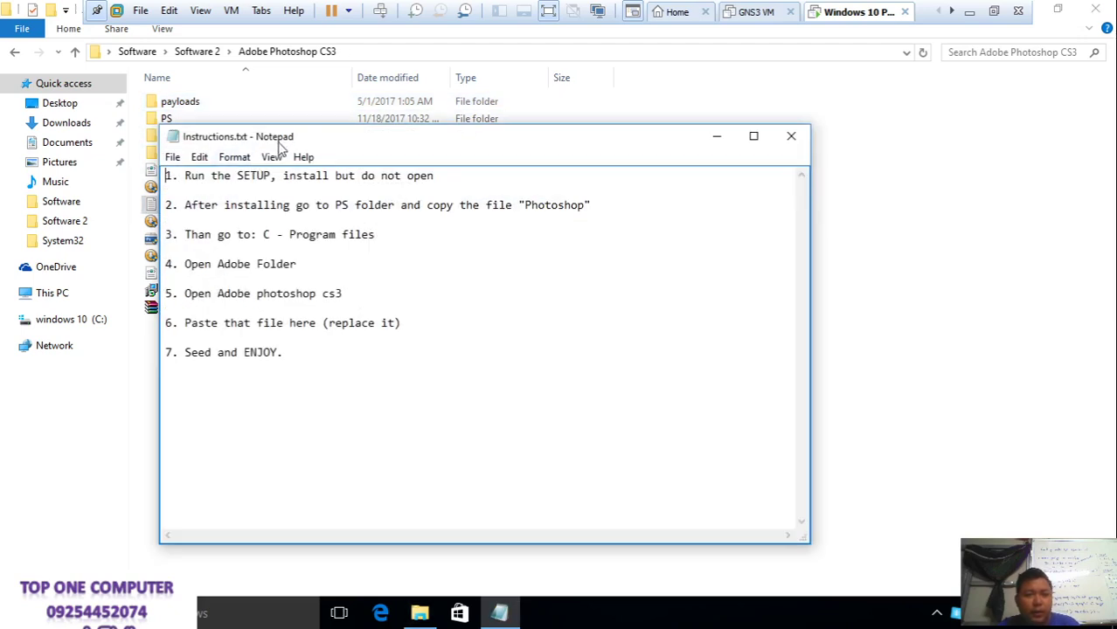
drag(283, 146, 617, 99)
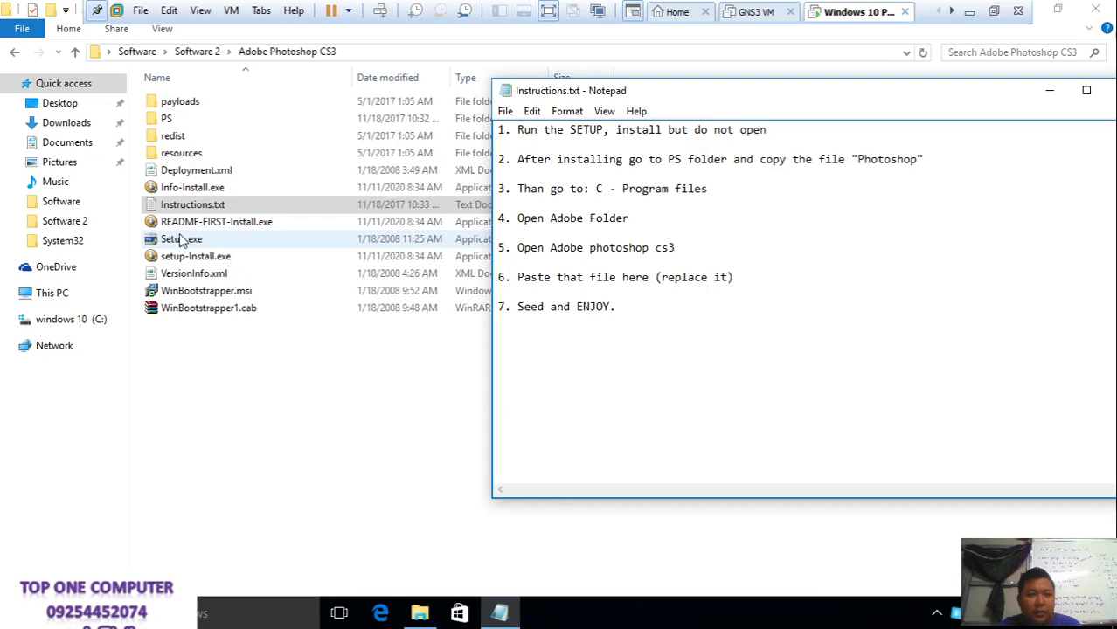
drag(766, 130, 598, 130)
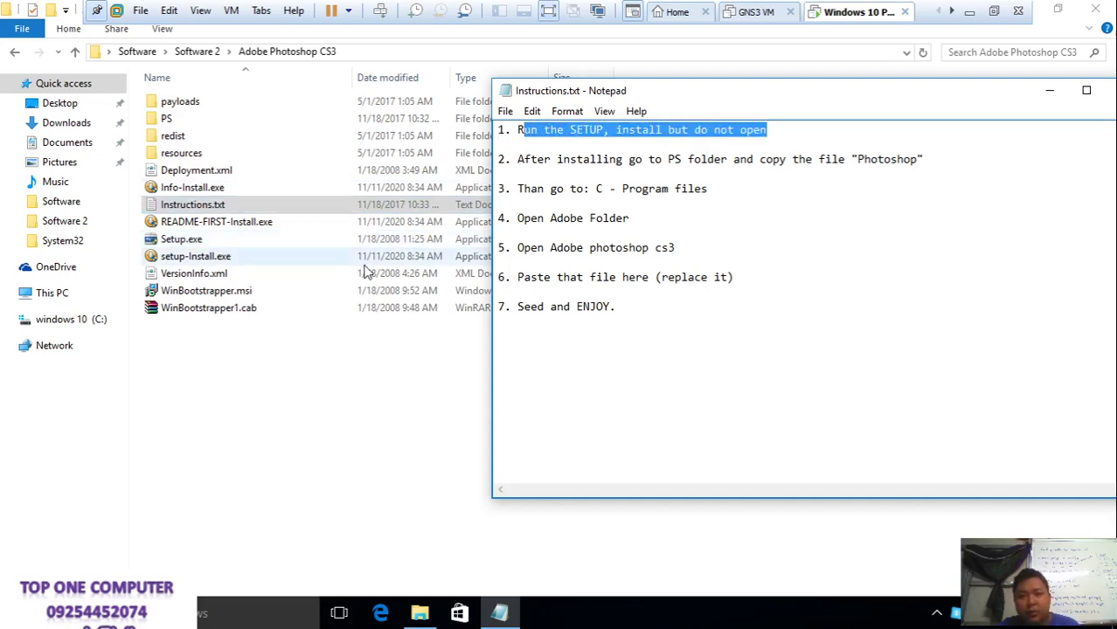
Run Setup.exe from the Adobe Photoshop CS3 folder and allow it to start
click(293, 239)
right_click(291, 238)
click(332, 257)
click(611, 341)
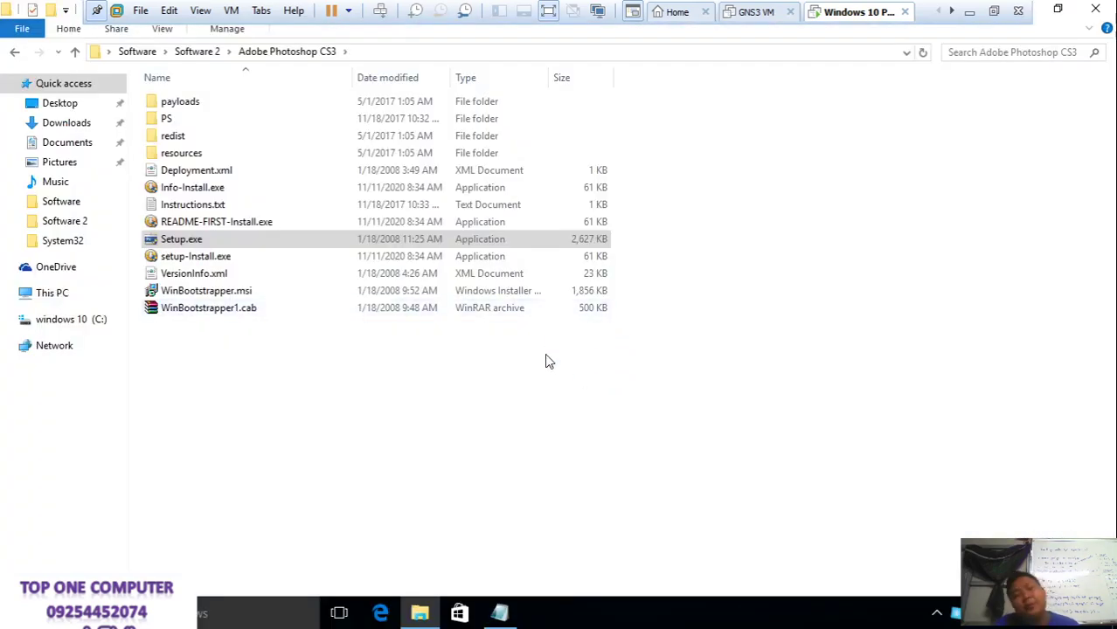
Open Instructions.txt from the PS folder and place it beside the file list to read the post-install instructions
click(514, 616)
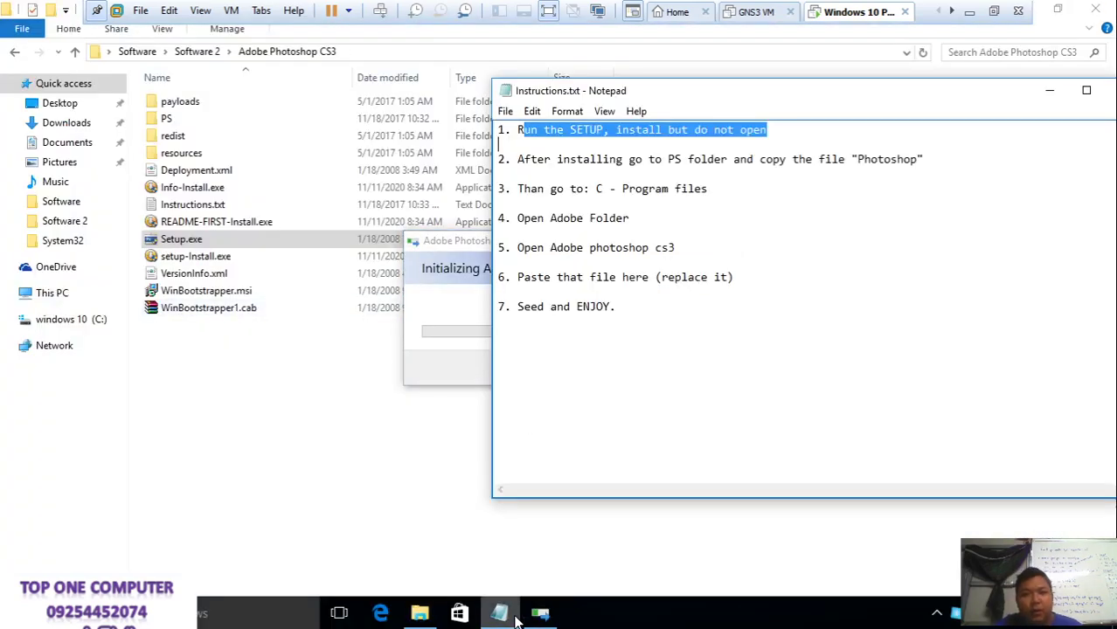
drag(458, 240, 188, 260)
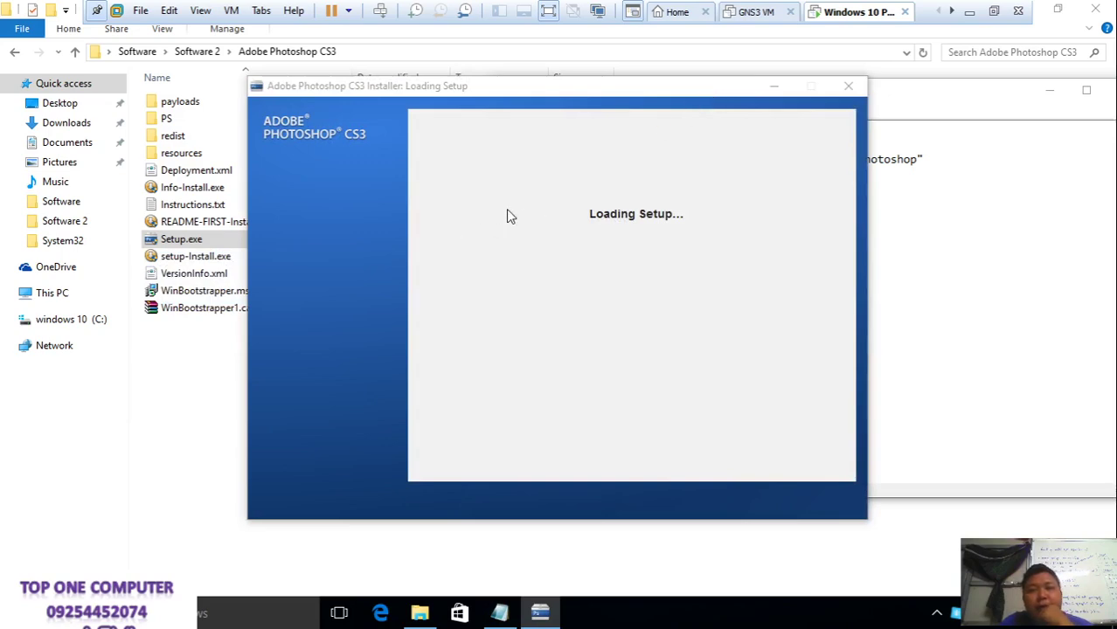
double_click(208, 122)
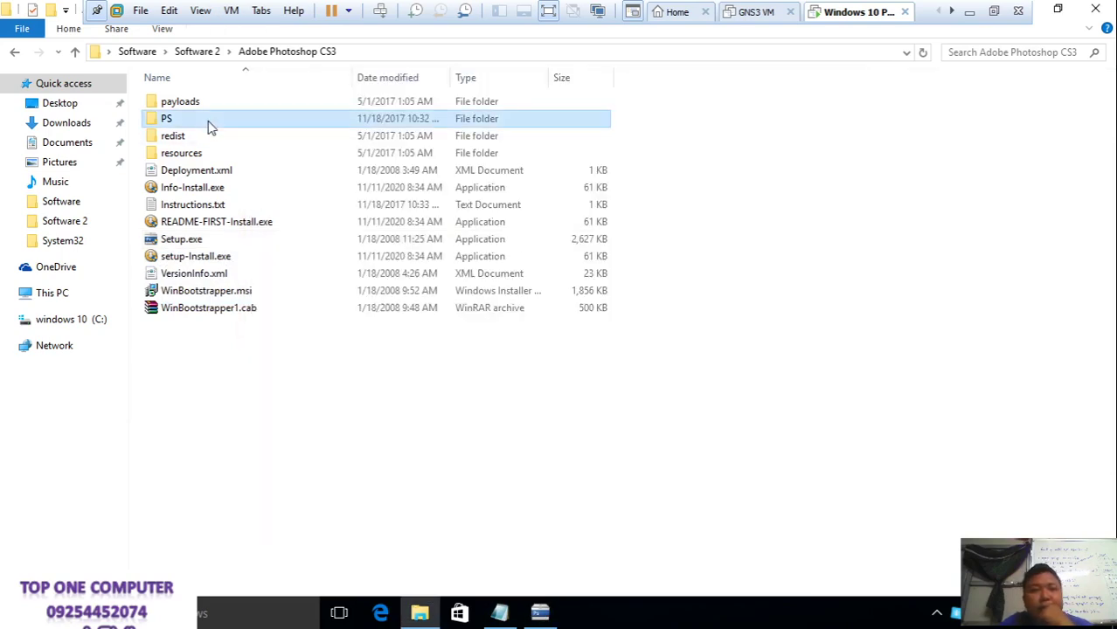
click(232, 122)
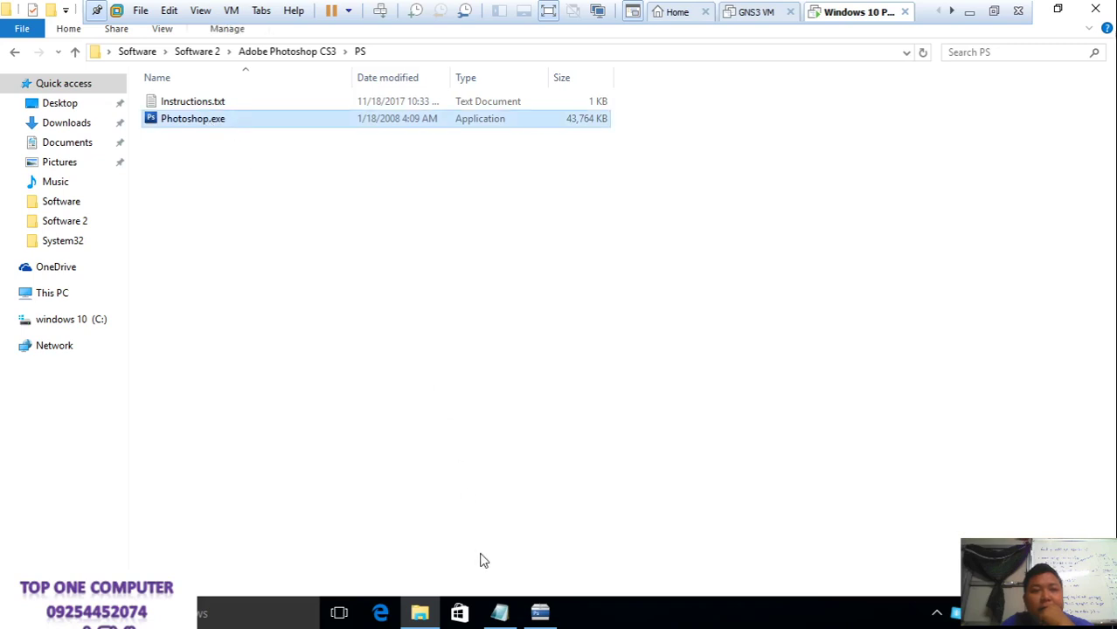
click(378, 105)
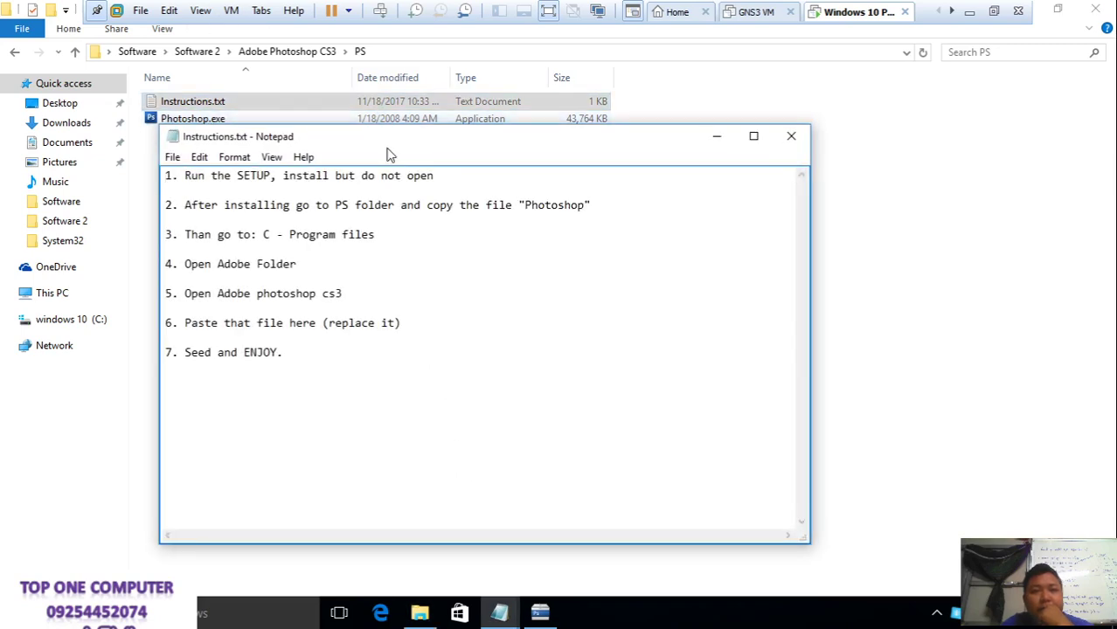
drag(393, 146, 672, 151)
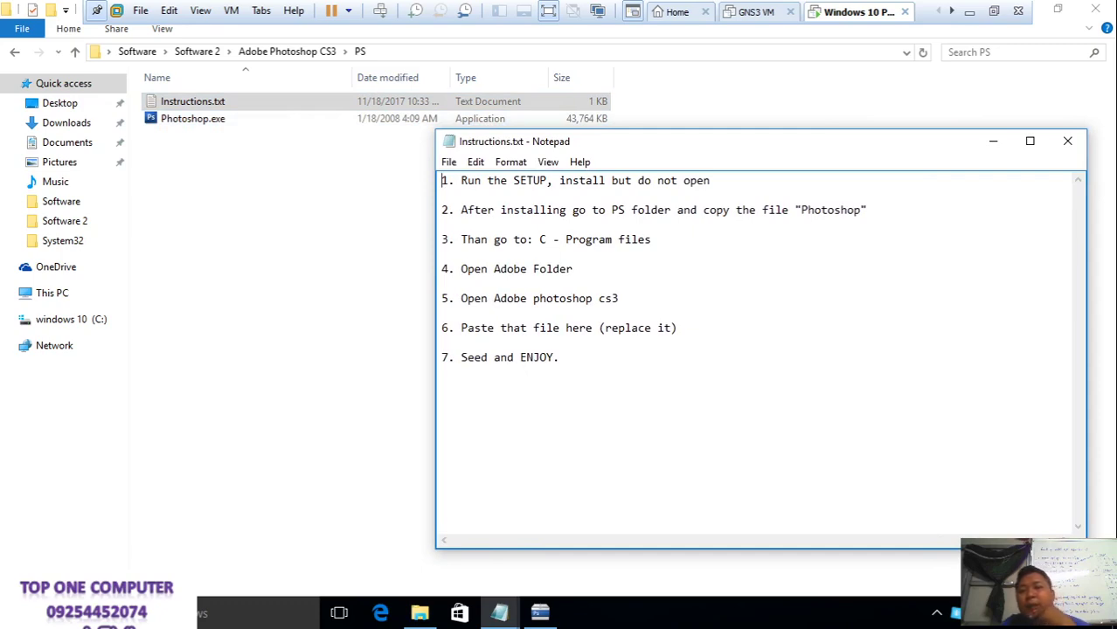
Accept the licence agreement, install Photoshop CS3 in C:\Program Files (x86)\Adobe, and finish without restarting
click(540, 614)
click(822, 506)
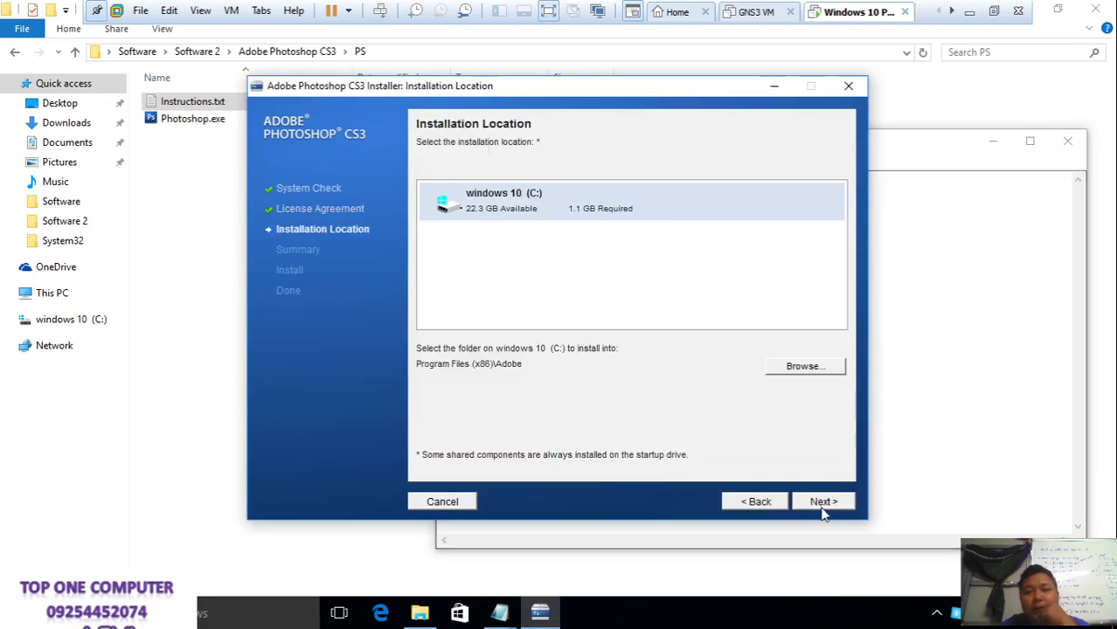
click(814, 506)
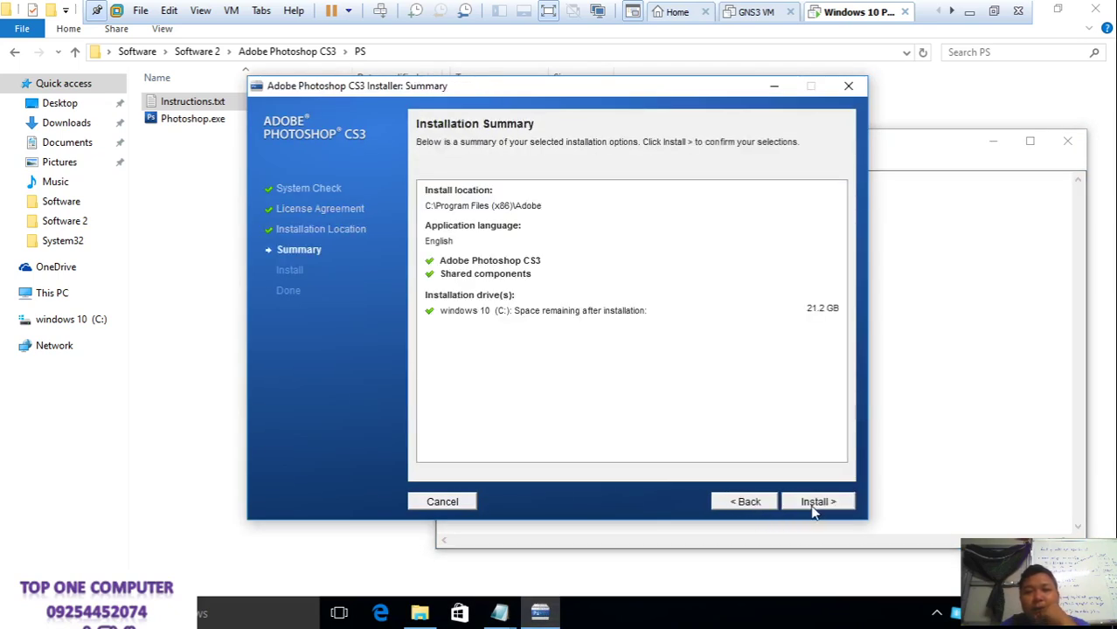
click(759, 505)
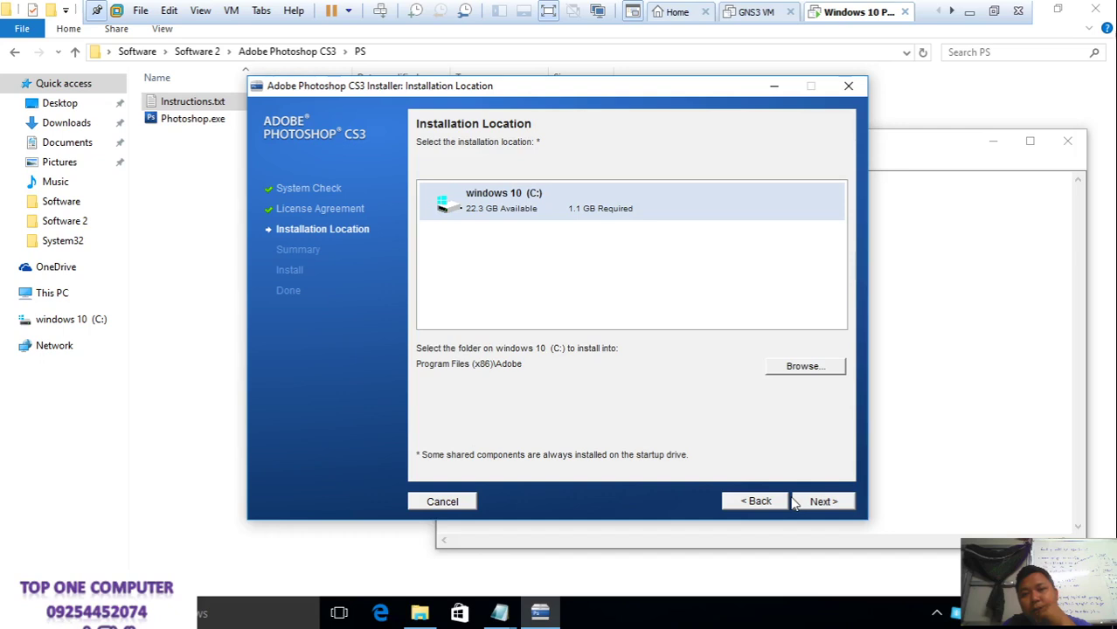
click(804, 504)
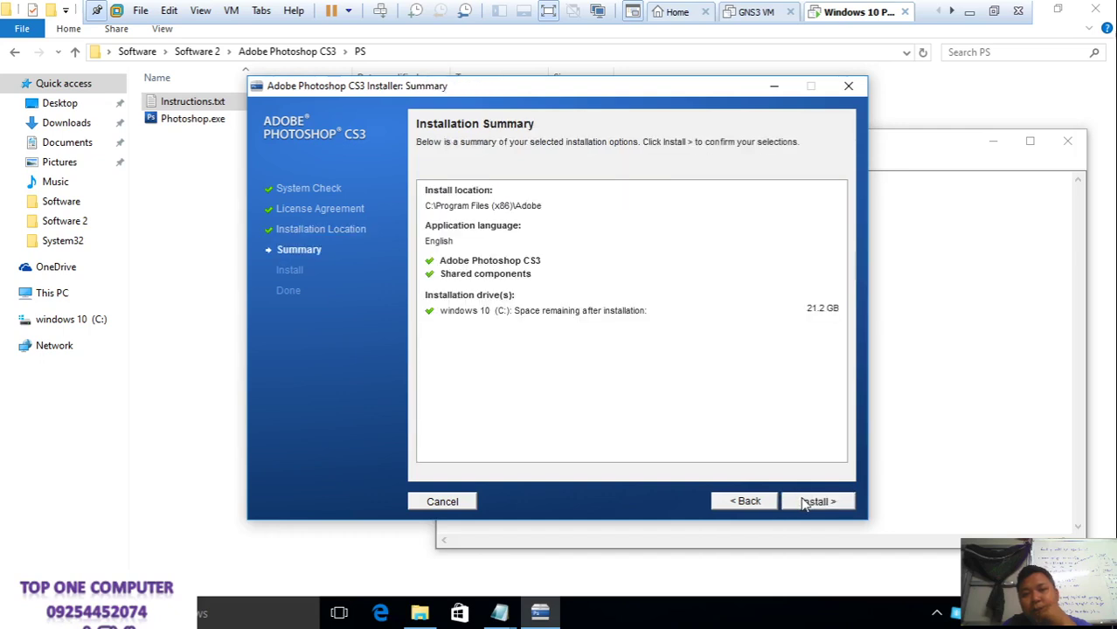
click(803, 500)
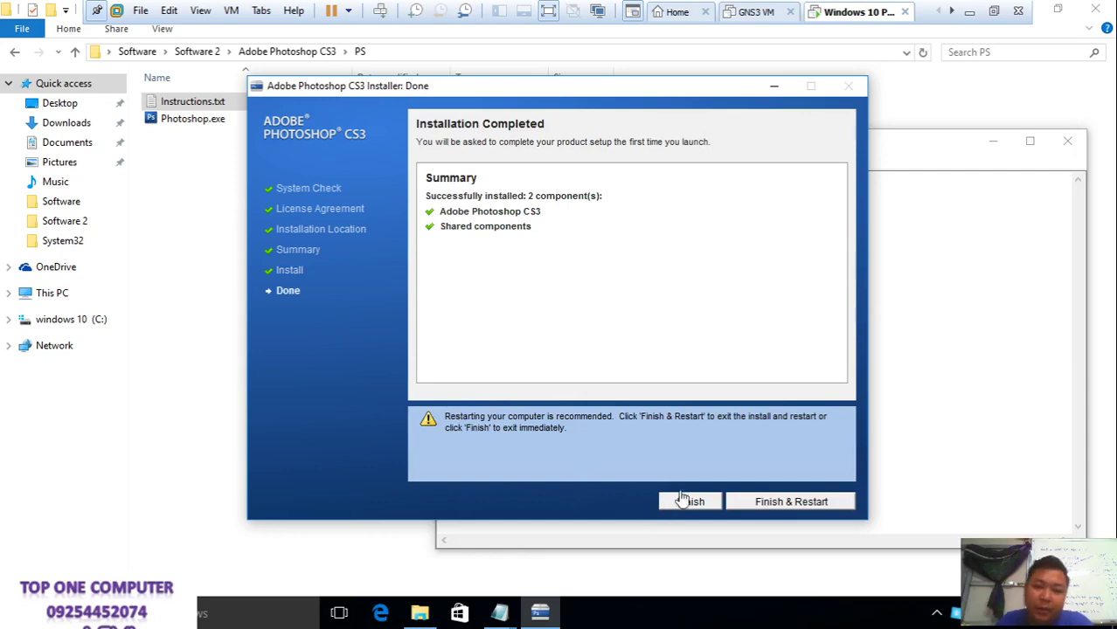
click(689, 502)
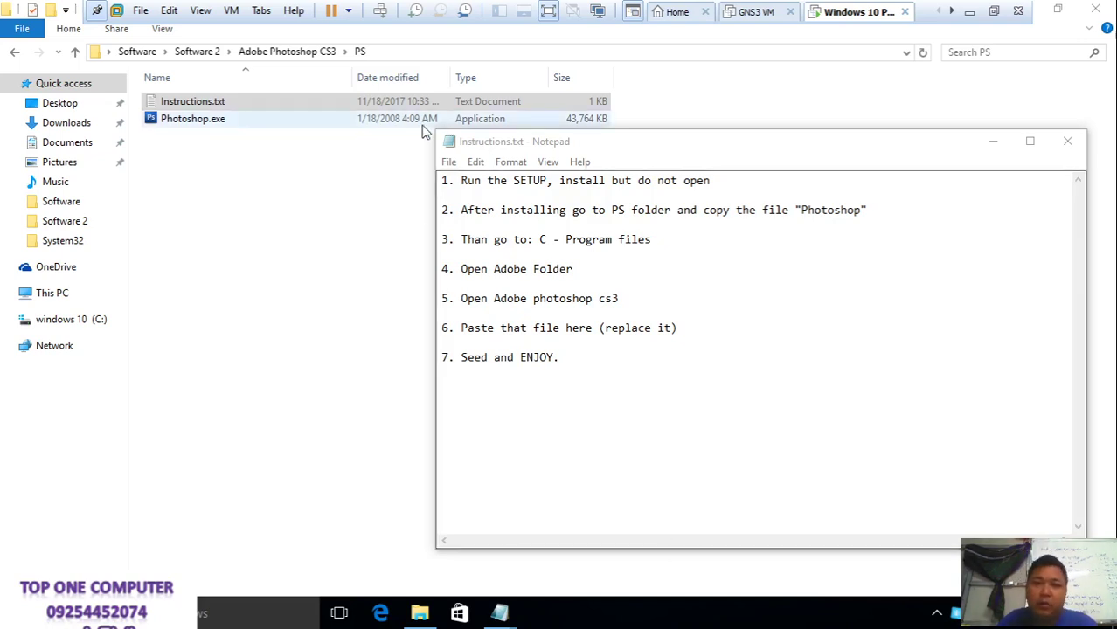
Copy Photoshop.exe from the installer's PS folder
right_click(331, 125)
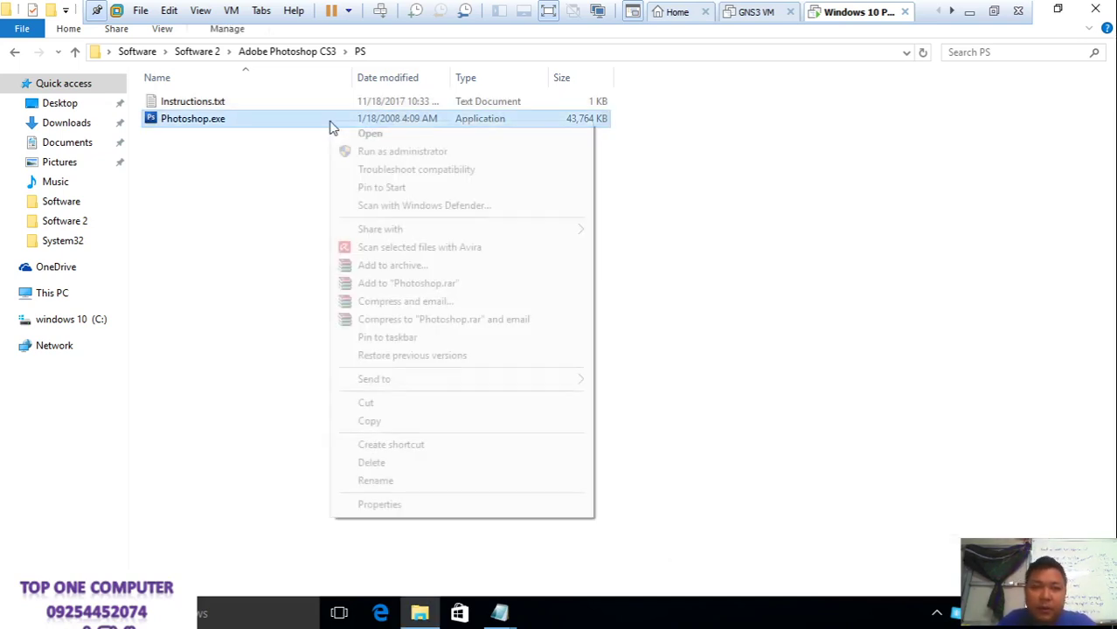
click(17, 52)
click(15, 52)
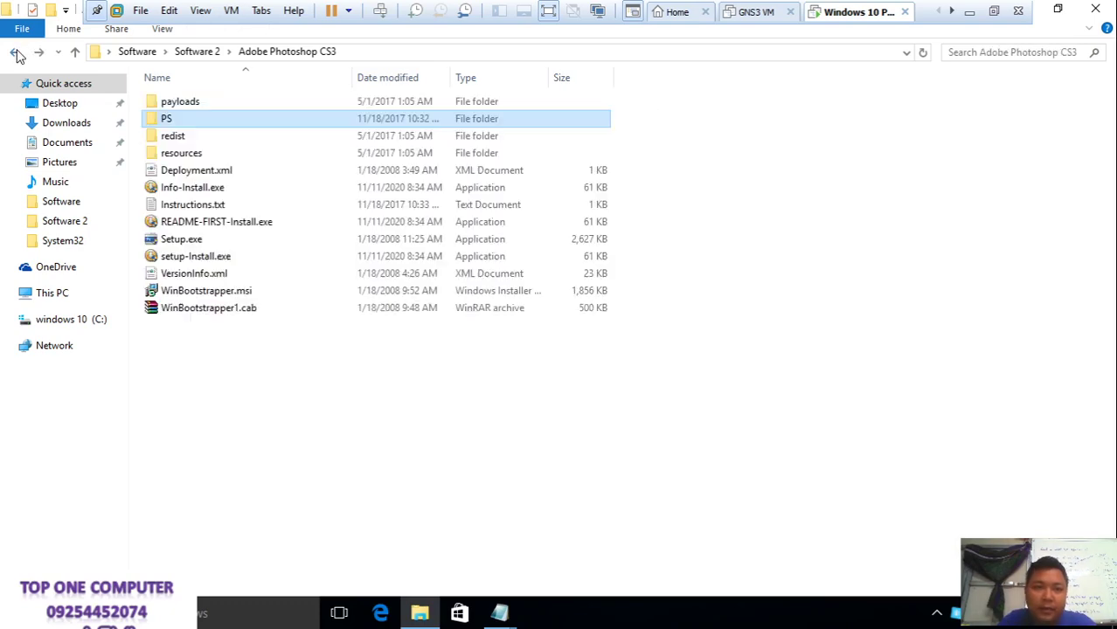
double_click(179, 119)
right_click(180, 120)
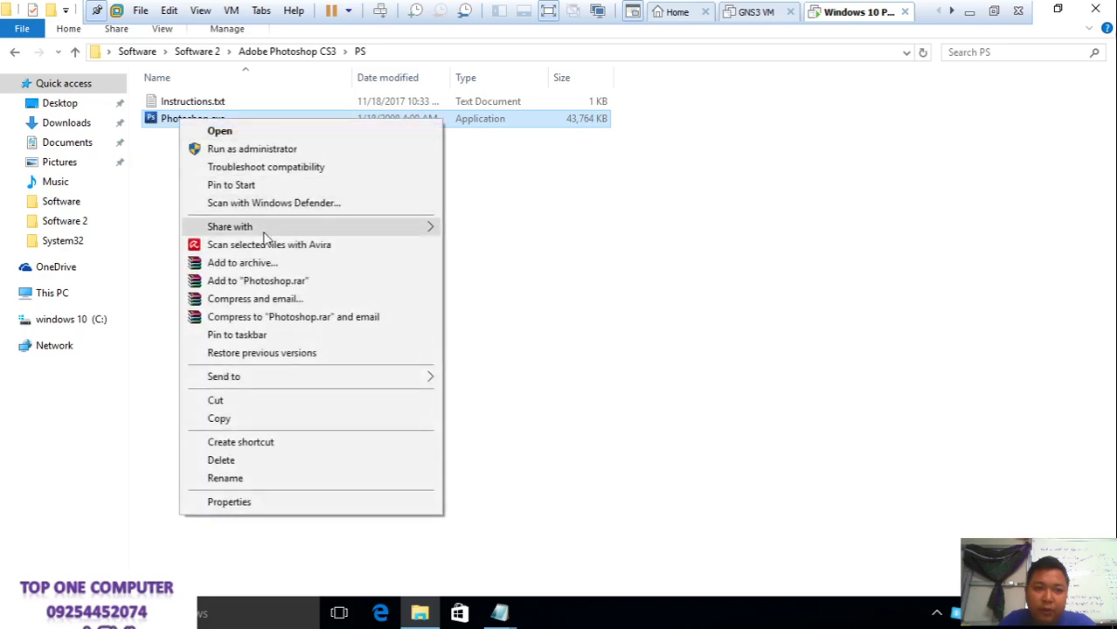
click(281, 421)
Reread Instructions.txt and check C:\Program Files for the Adobe folder
mouse_move(499, 612)
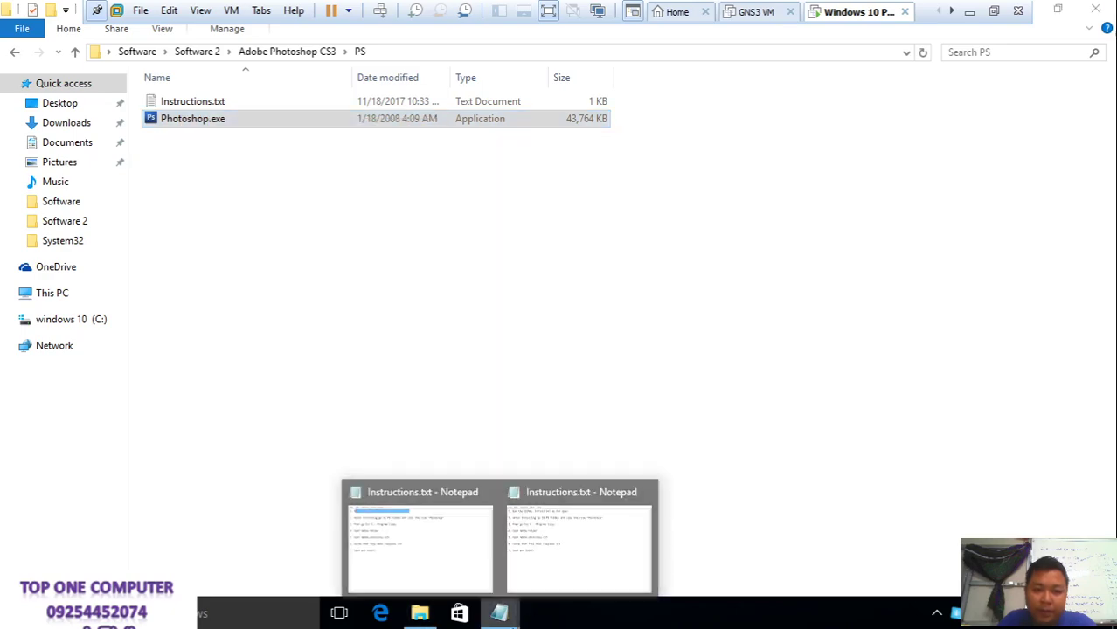
click(482, 489)
click(478, 489)
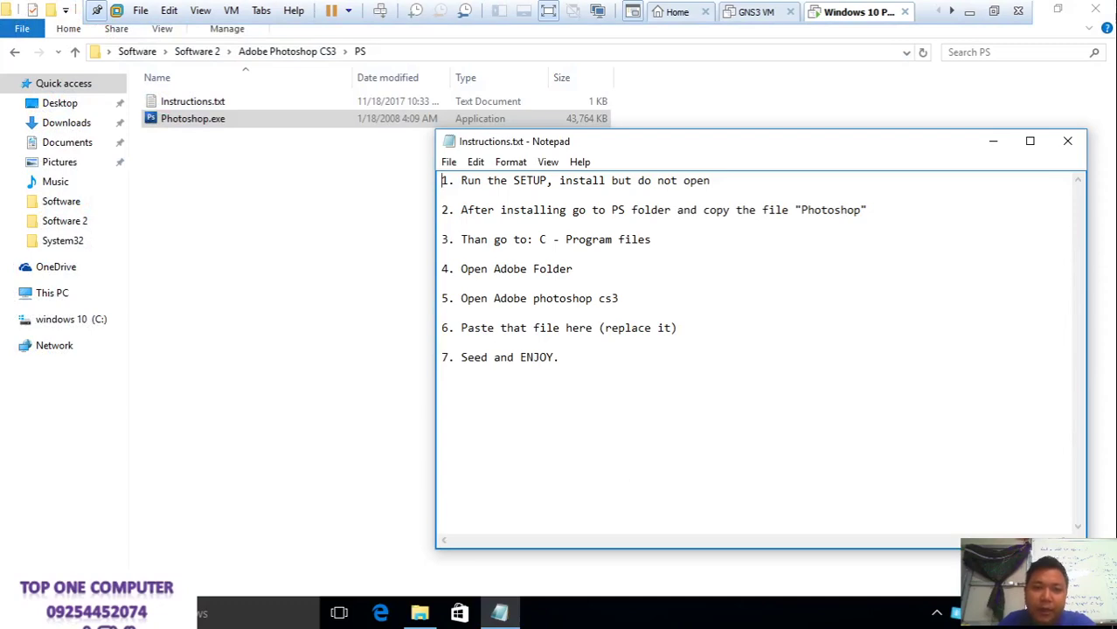
click(80, 298)
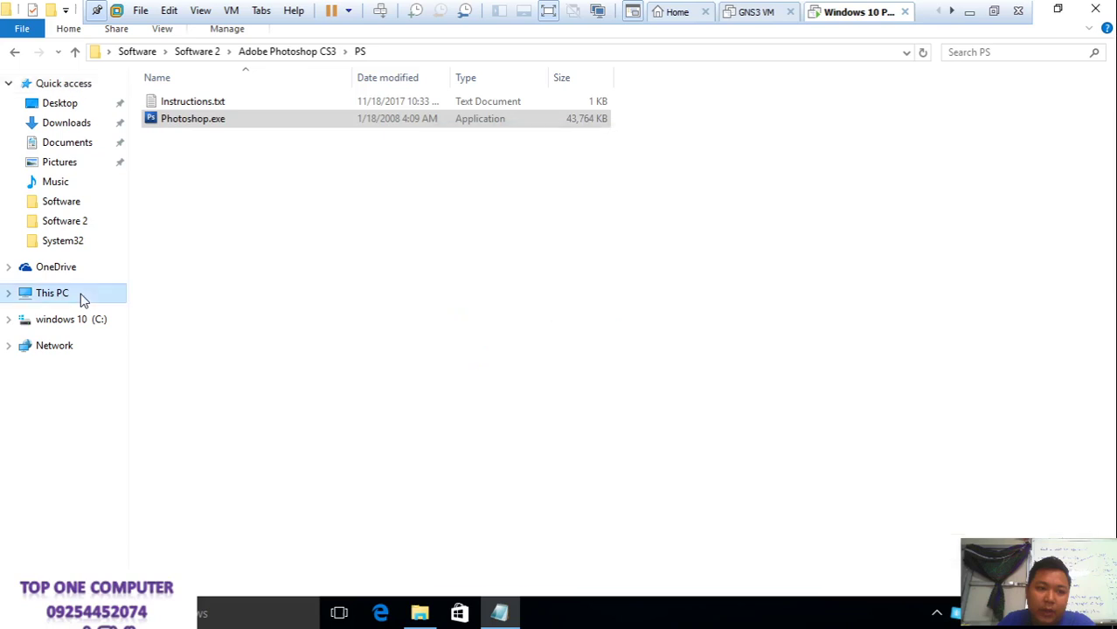
double_click(166, 232)
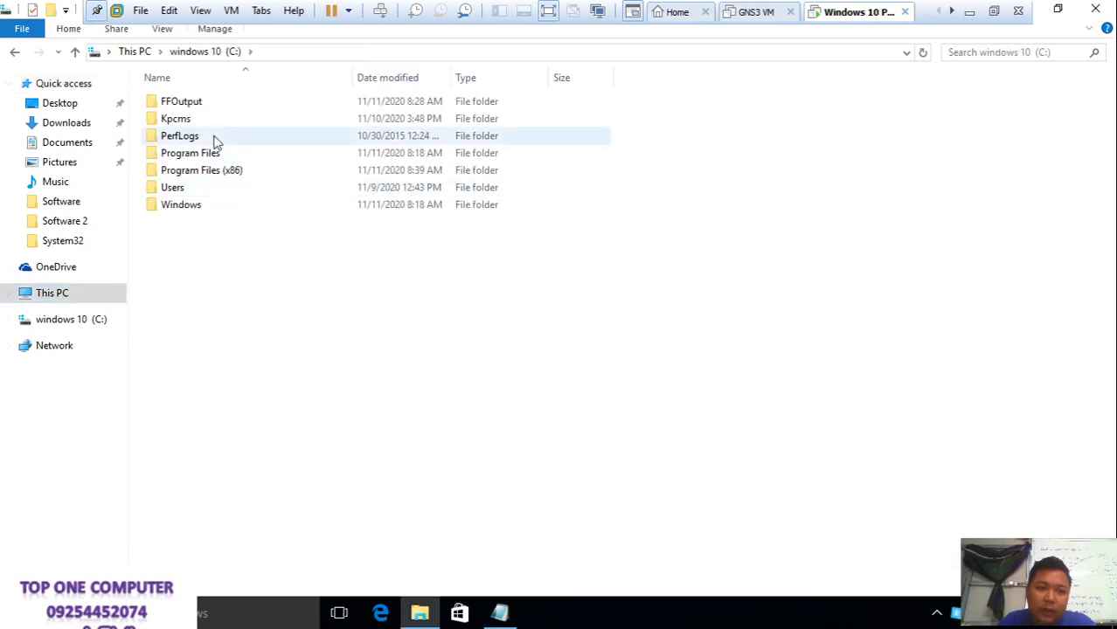
double_click(214, 156)
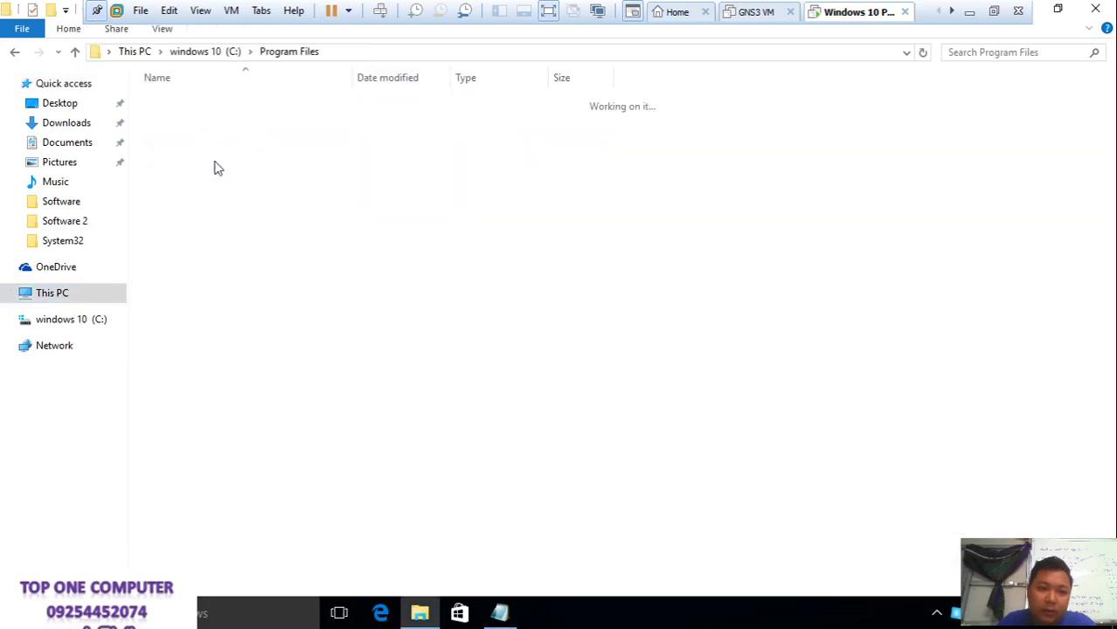
click(499, 615)
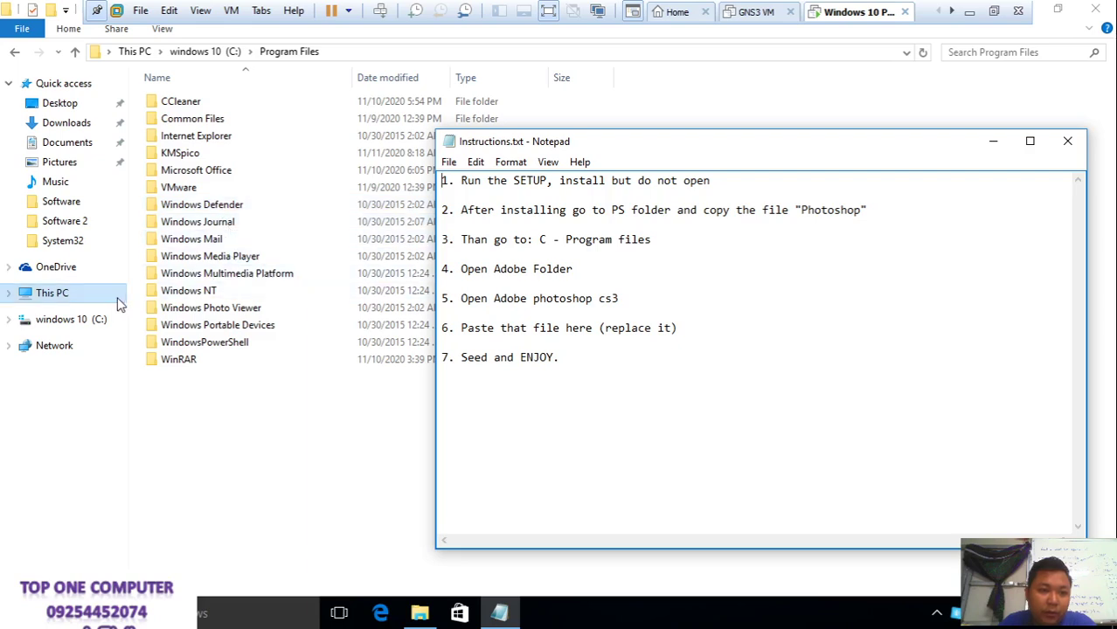
Open the Adobe Photoshop CS3 folder in C:\Program Files (x86)\Adobe, following the instructions
click(120, 301)
double_click(263, 243)
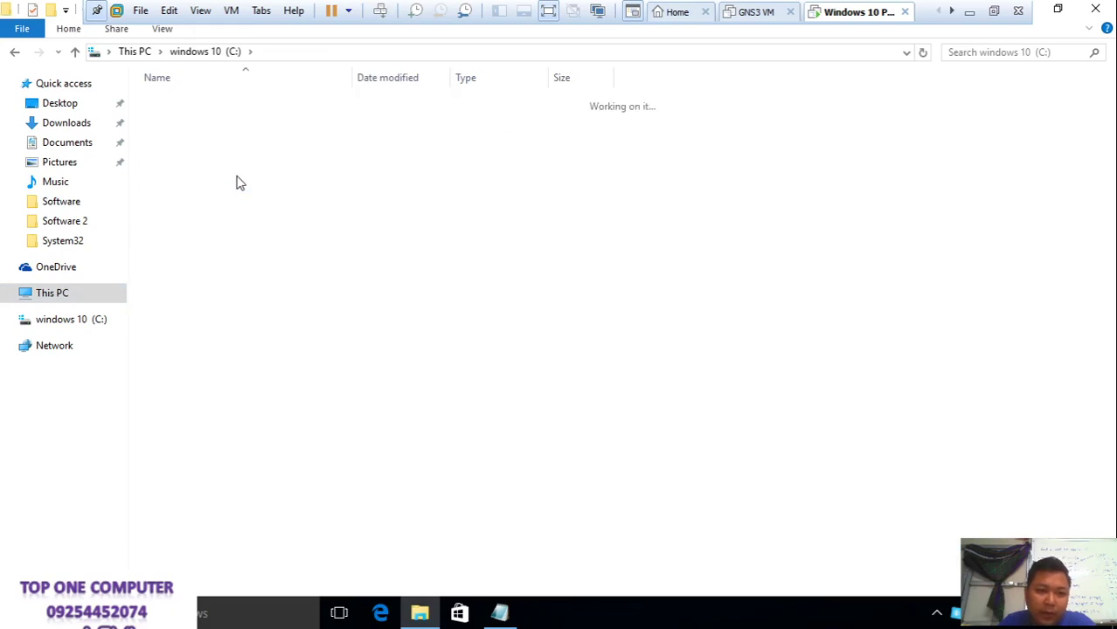
double_click(242, 144)
double_click(248, 105)
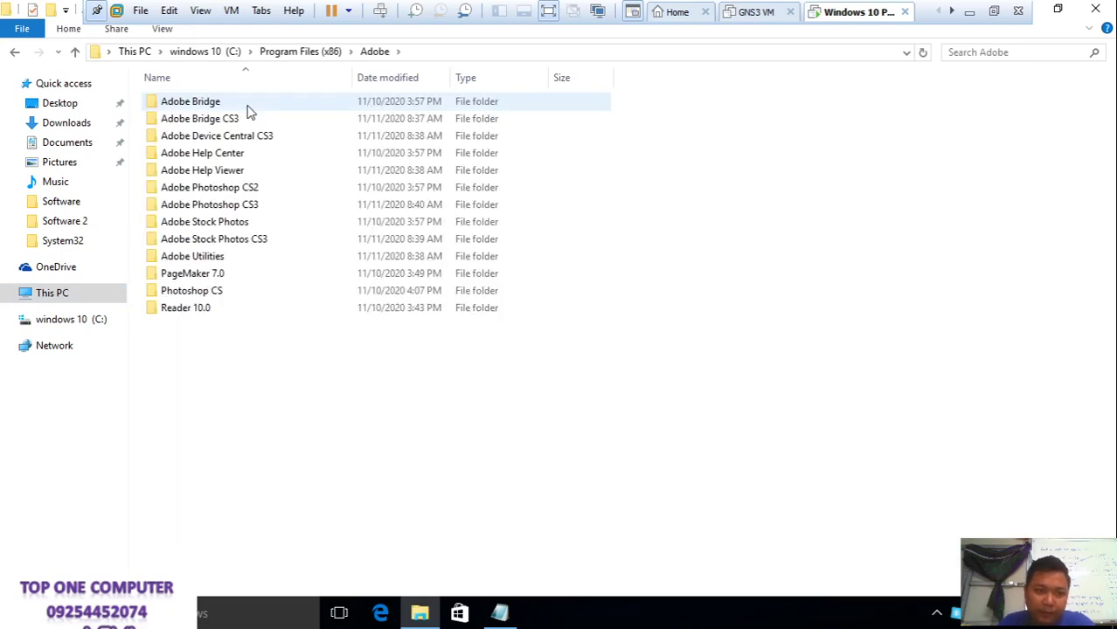
click(500, 614)
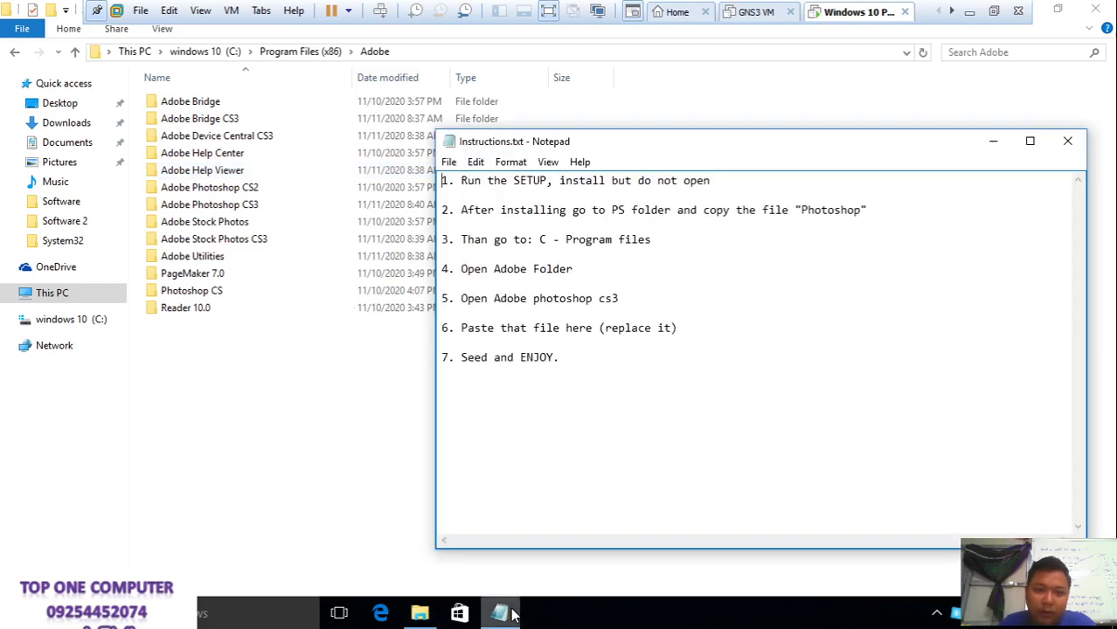
double_click(239, 208)
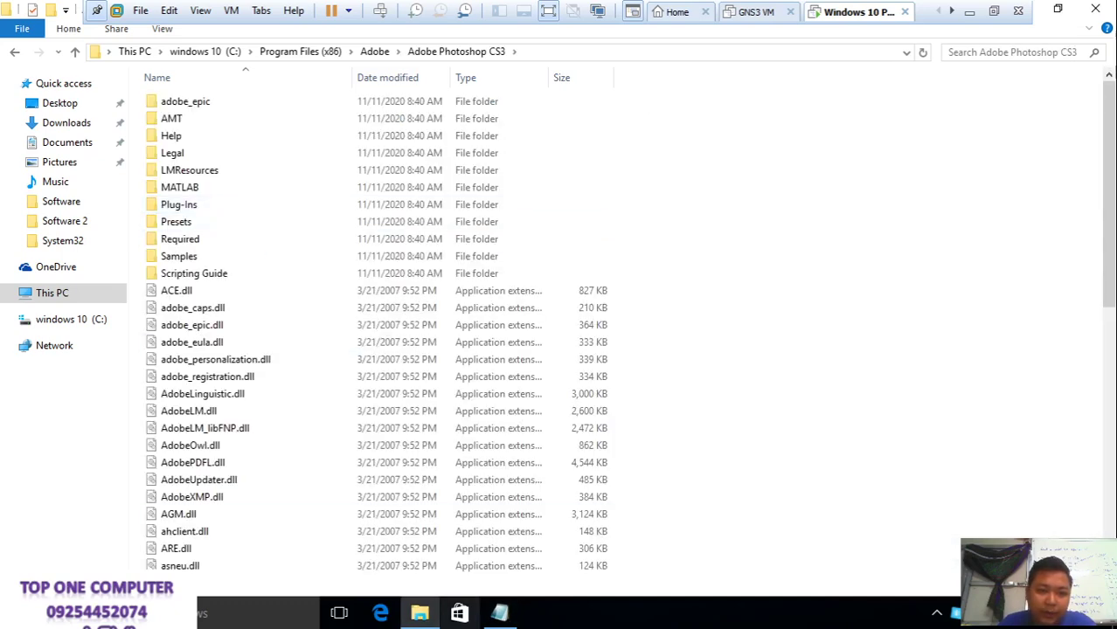
Paste the copied Photoshop.exe into the installed Adobe Photoshop CS3 folder, replacing the existing file
click(501, 615)
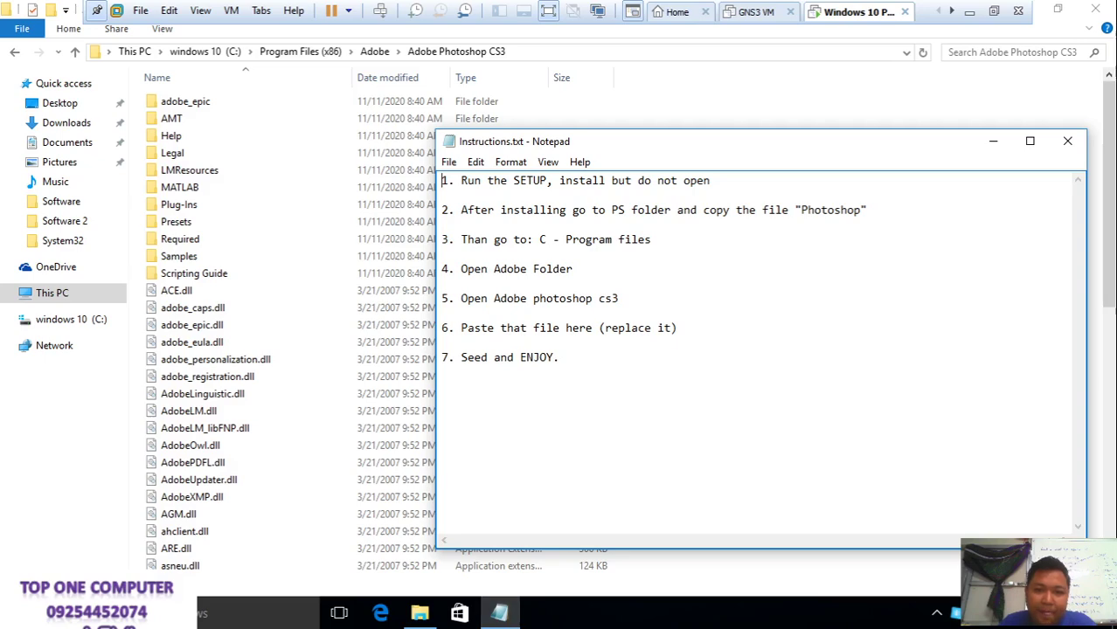
right_click(717, 110)
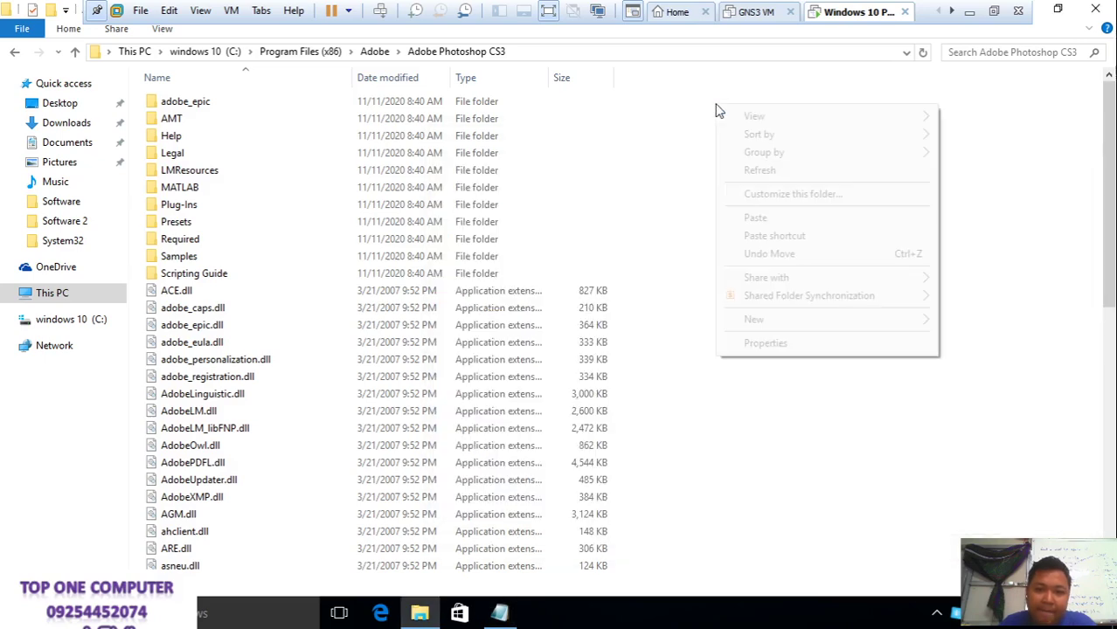
click(744, 217)
click(584, 179)
click(535, 201)
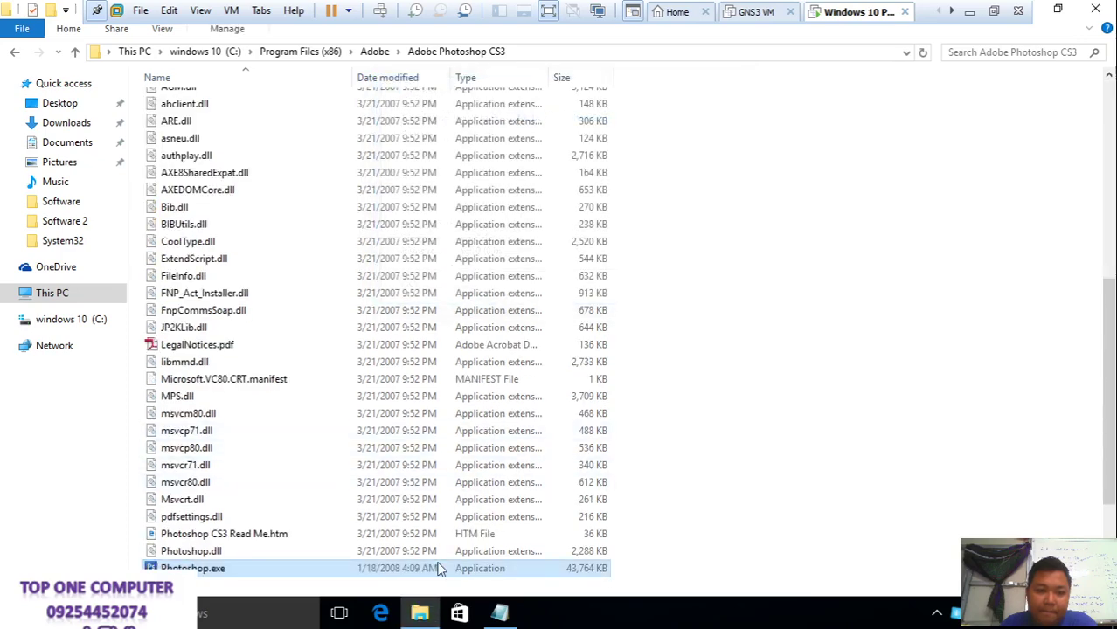
Launch the replaced Photoshop.exe, create a default 7 × 5 inch document and draw a small upright rectangular selection in it
double_click(528, 570)
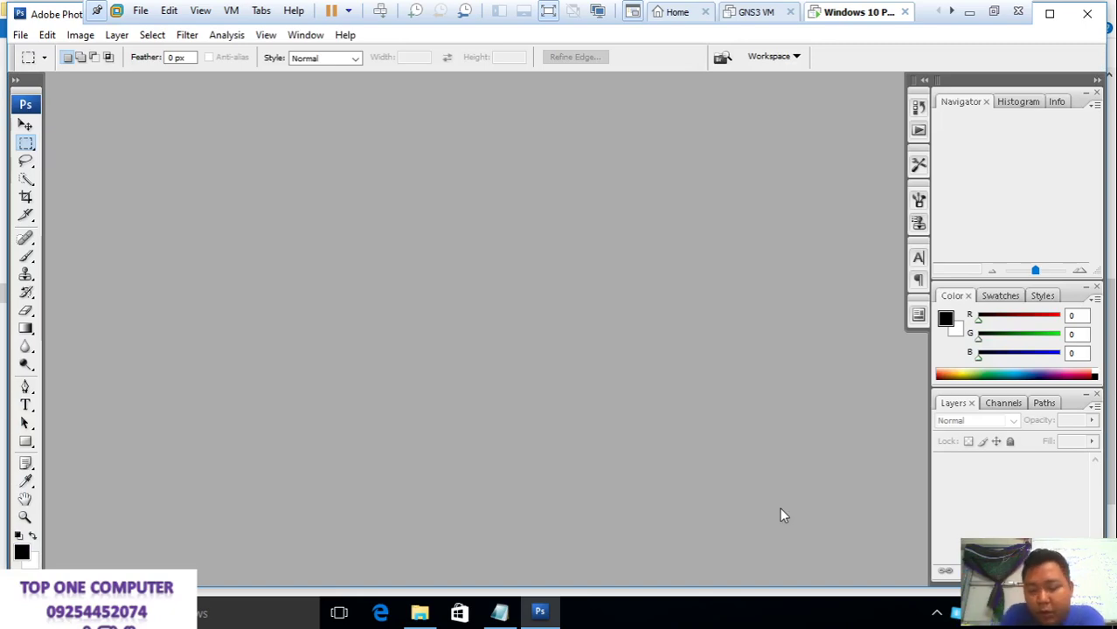
key(ctrl+n)
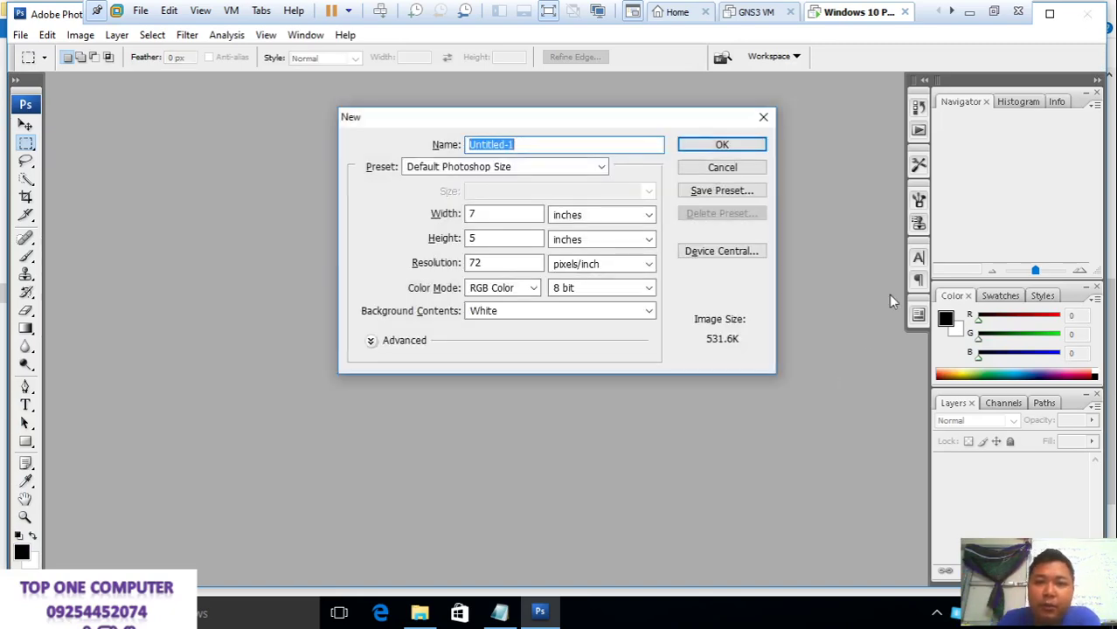
click(750, 145)
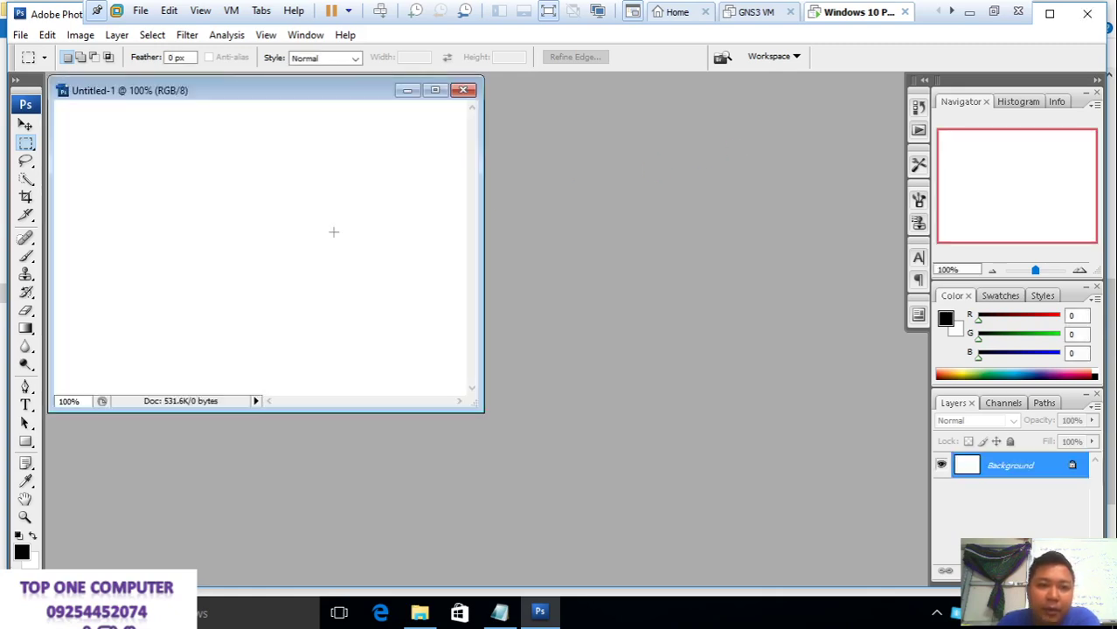
drag(237, 150, 289, 259)
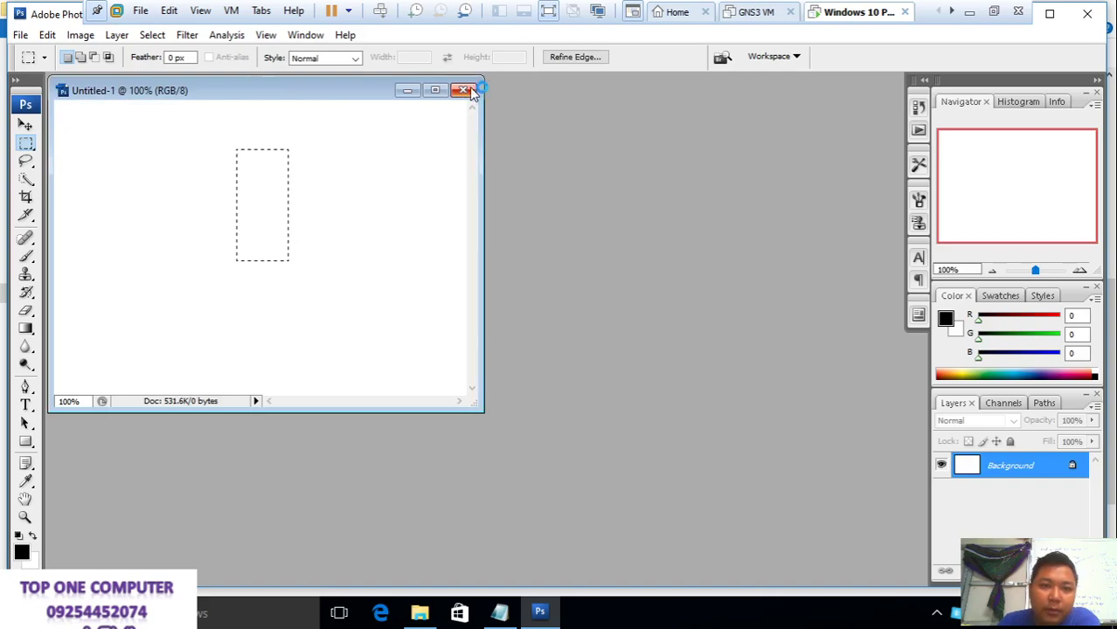
Close the test document and Photoshop CS3, along with the folder window and the open instructions
click(464, 90)
click(1087, 13)
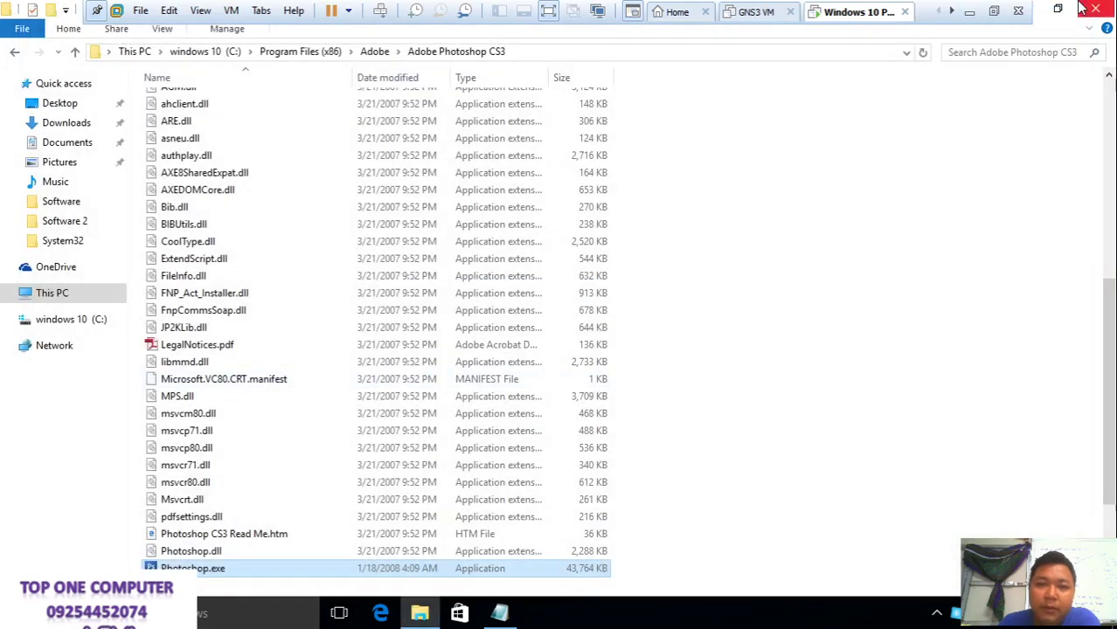
click(1095, 10)
click(1066, 140)
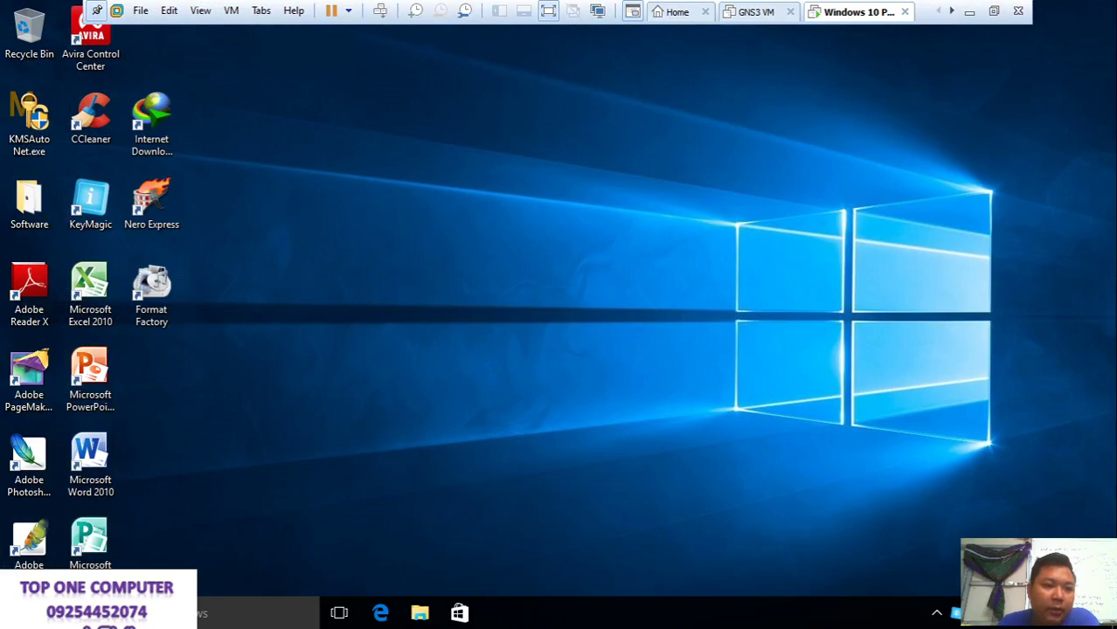
Add an Adobe Photoshop CS3 shortcut from the installed apps list to the desktop below Format Factory
key(super)
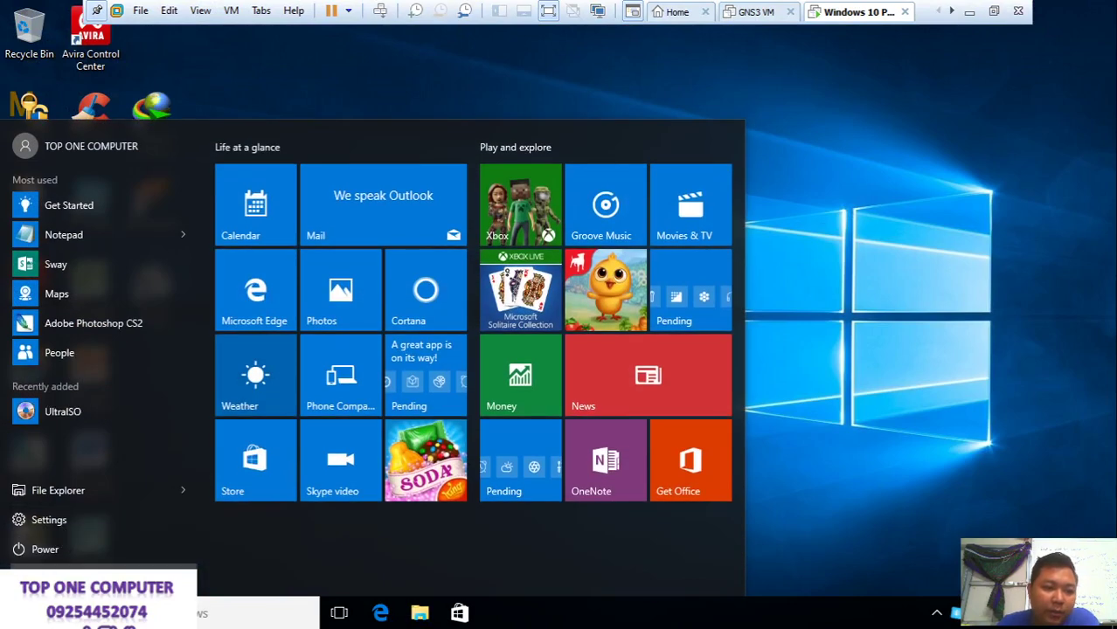
click(53, 567)
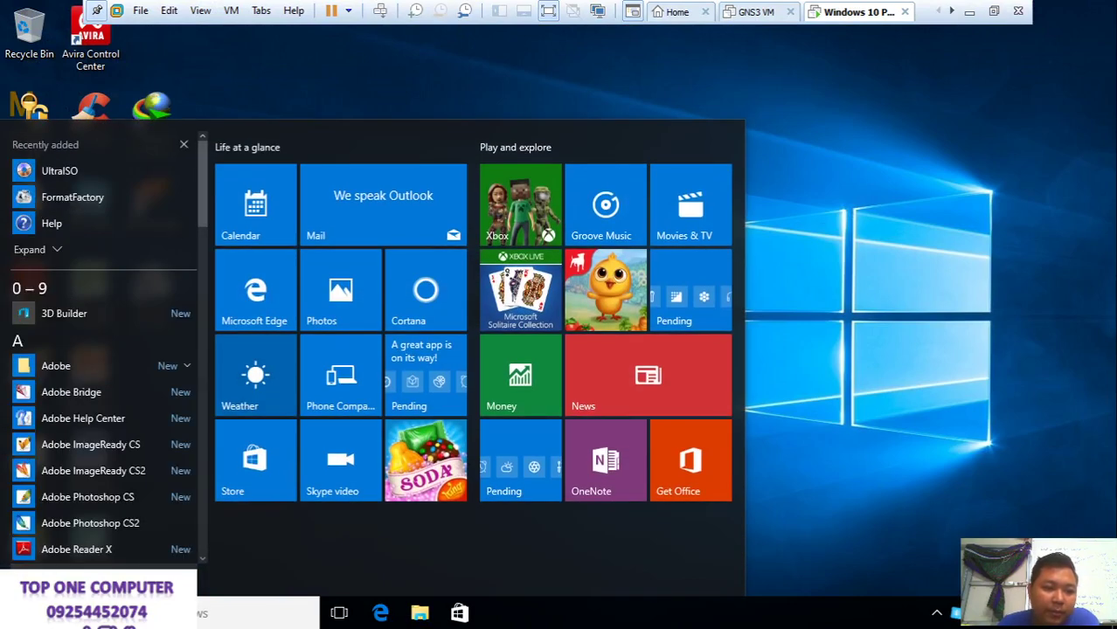
click(147, 369)
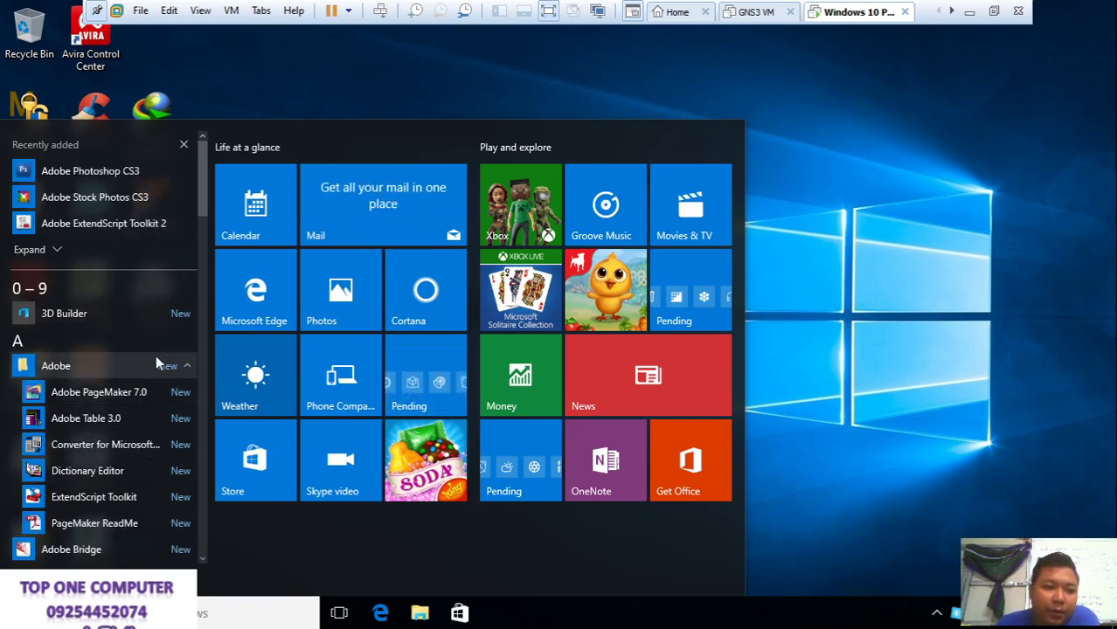
click(155, 365)
scroll(146, 397, down, 5)
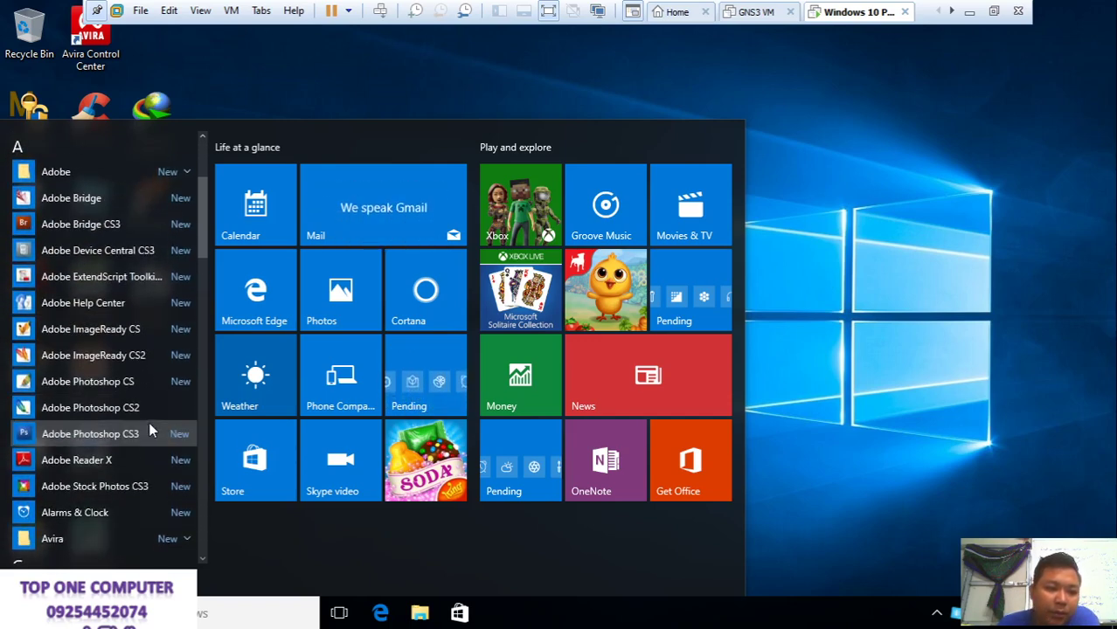
drag(288, 76, 157, 359)
drag(335, 54, 165, 374)
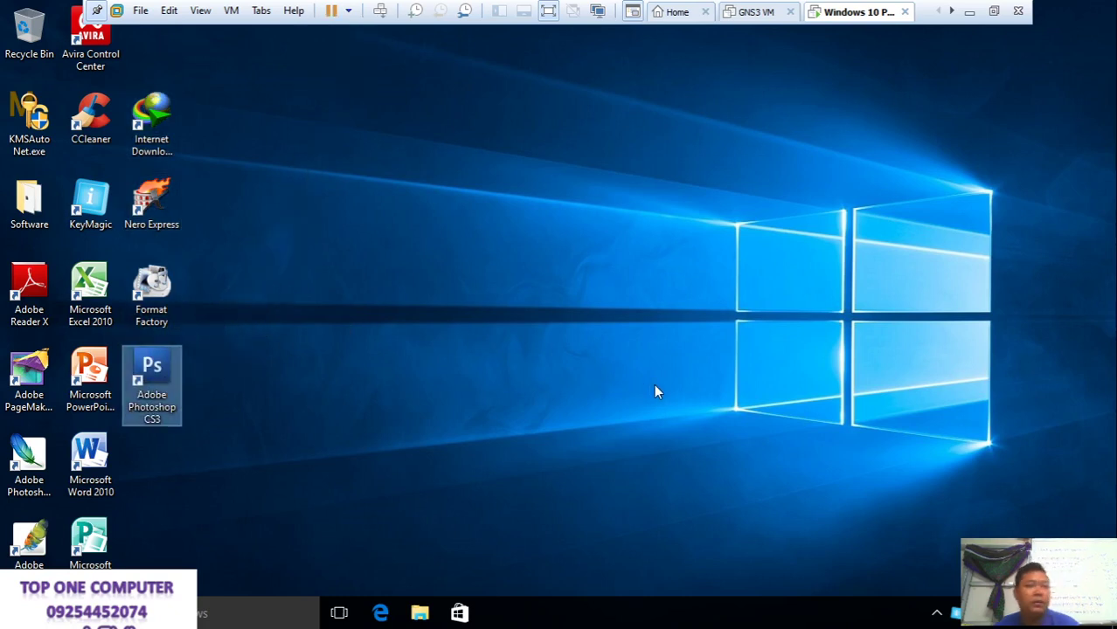